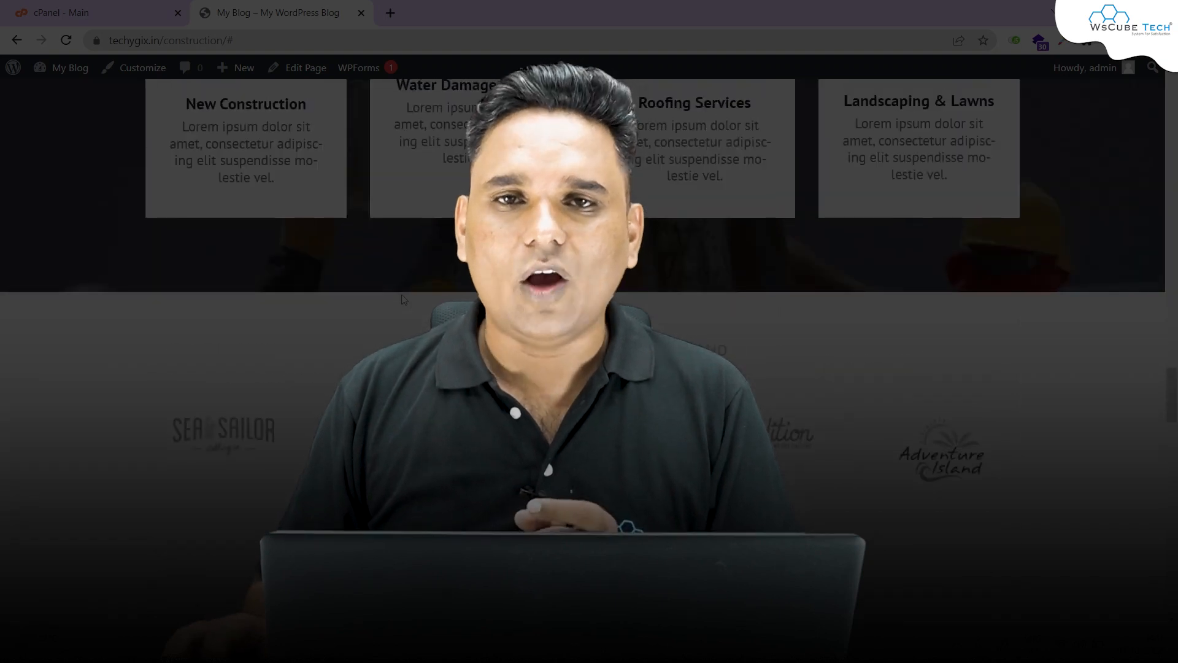
scroll(405, 289, up, 6)
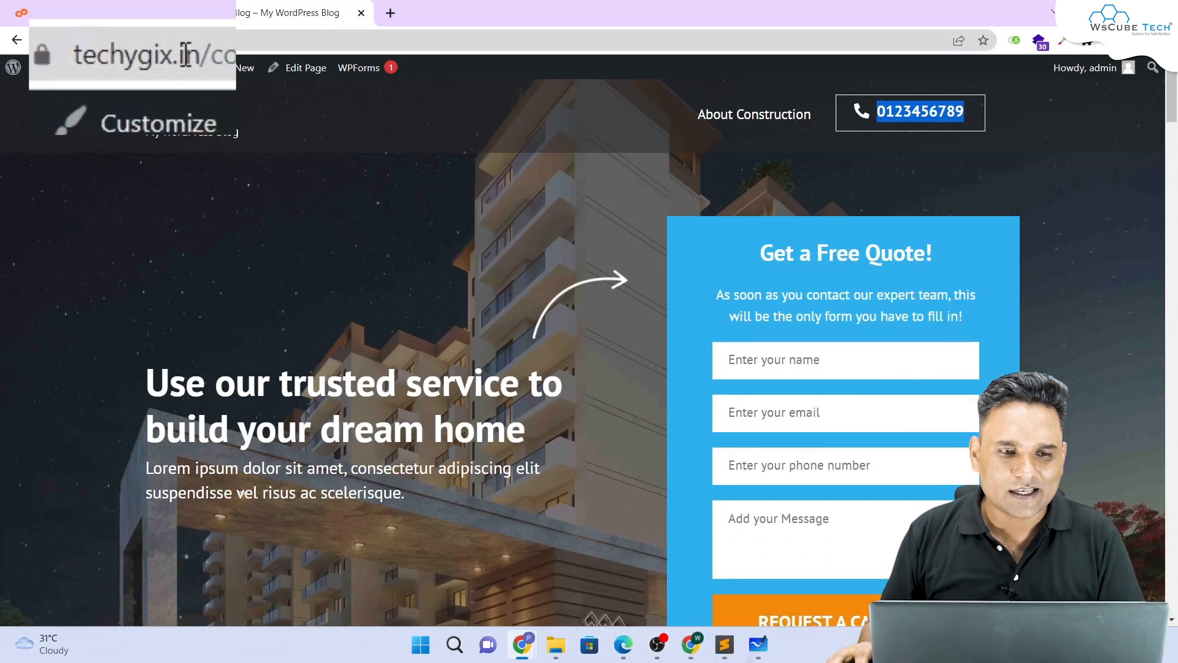
drag(175, 54, 45, 56)
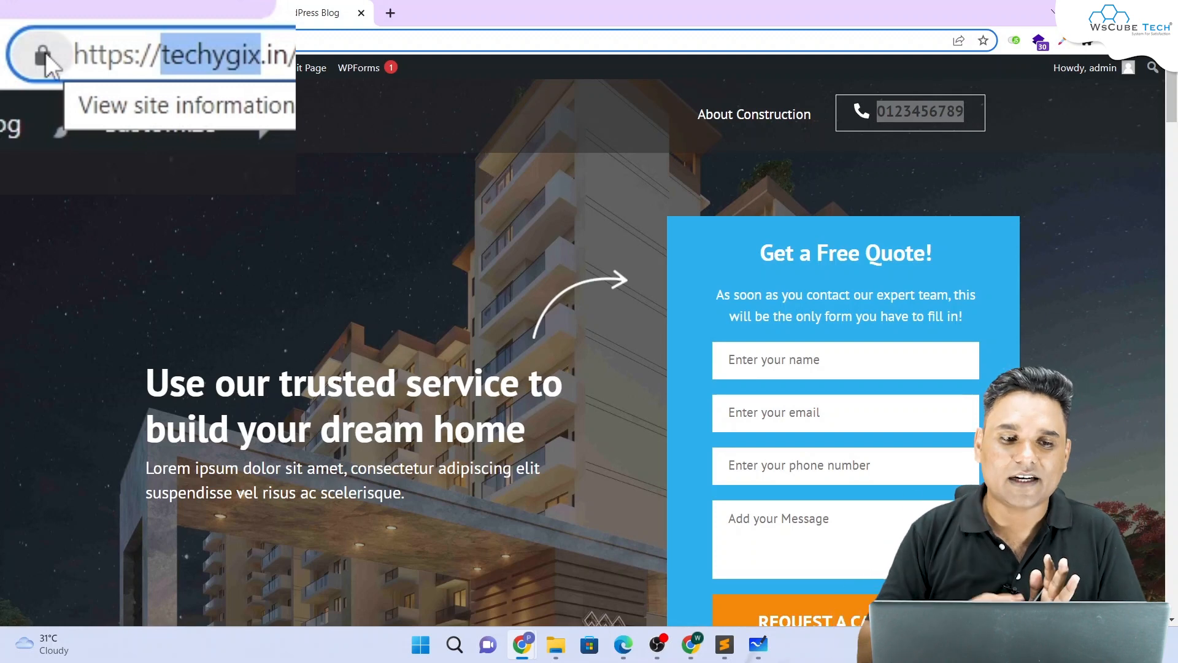
drag(289, 47, 42, 54)
key(ctrl+c)
key(ctrl+t)
key(ctrl+v)
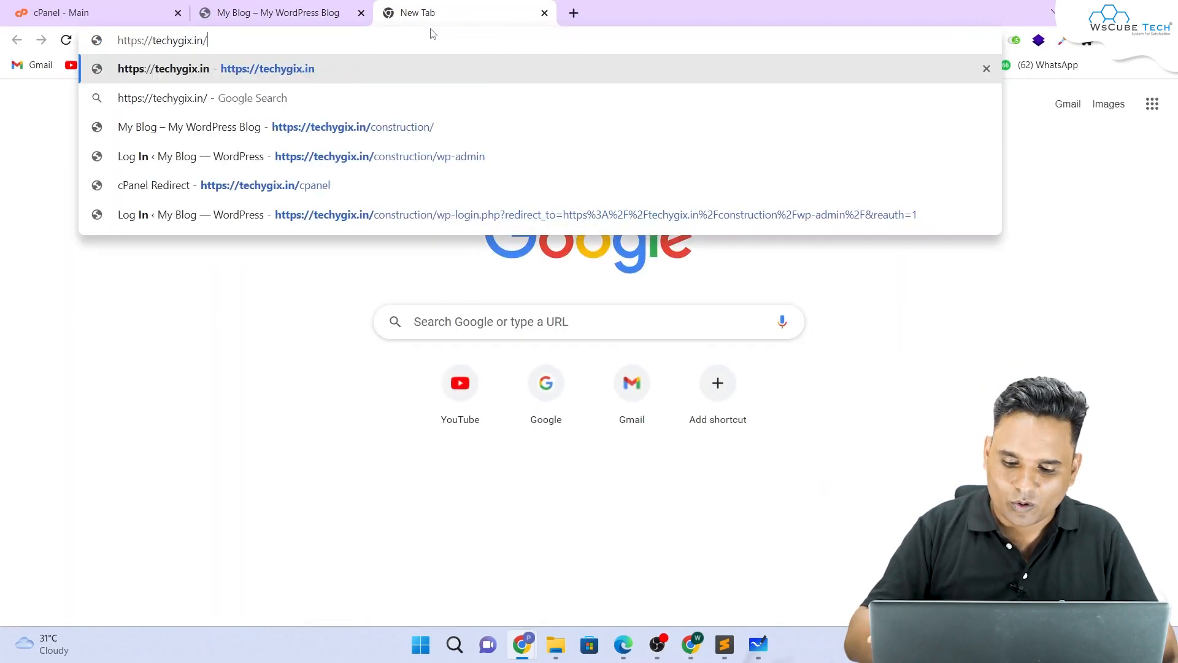
key(Return)
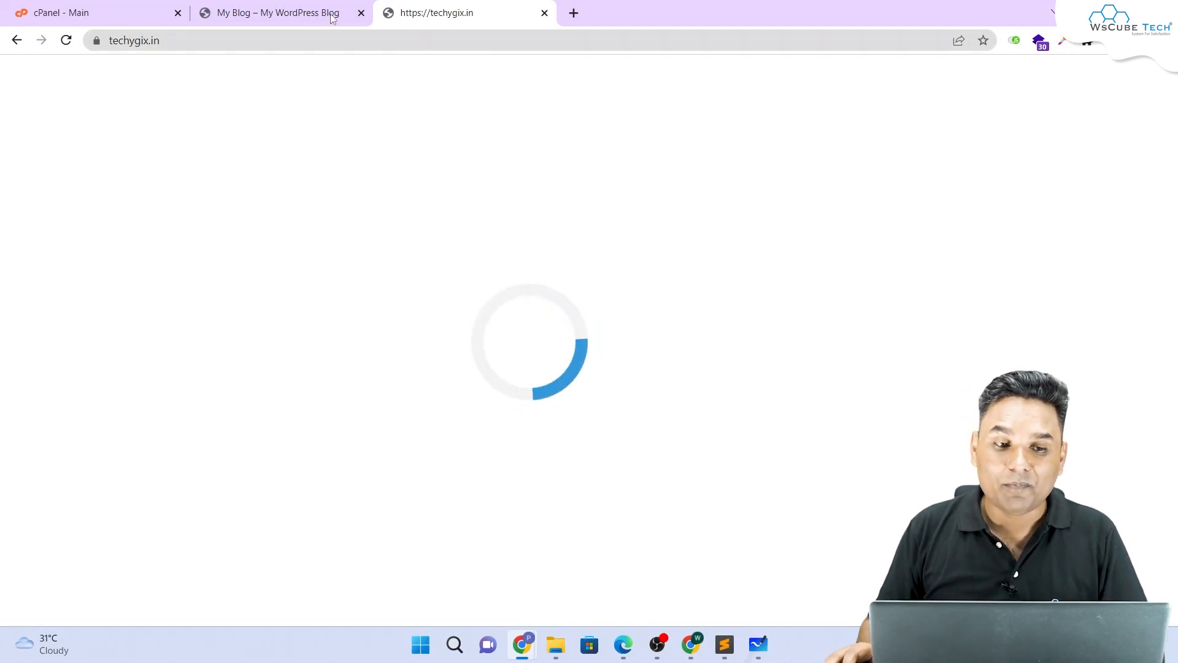
Step: Go back to the cPanel main page and scroll to the Softaculous Apps Installer scripts
click(131, 5)
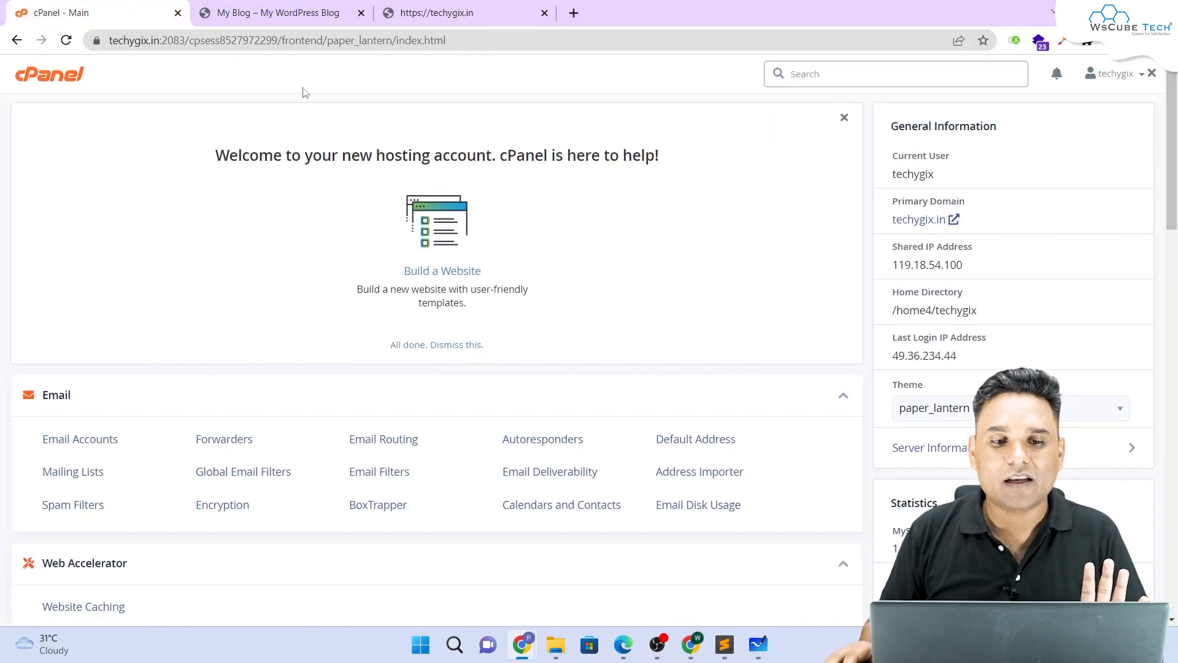
scroll(306, 92, down, 12)
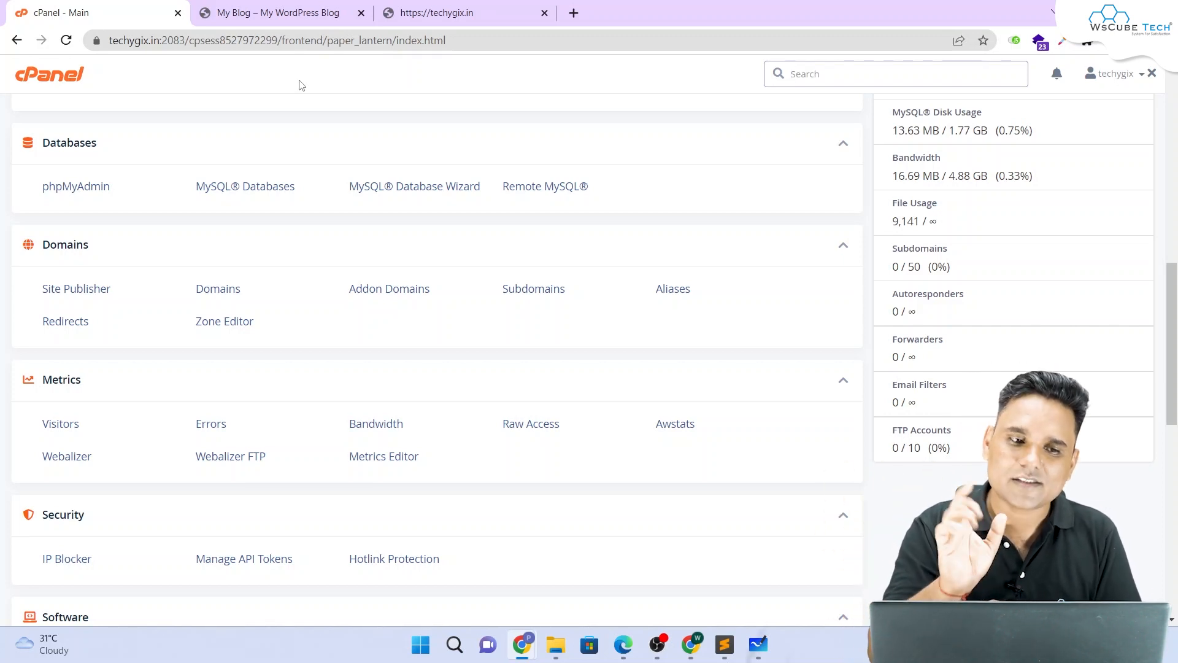
scroll(439, 110, up, 10)
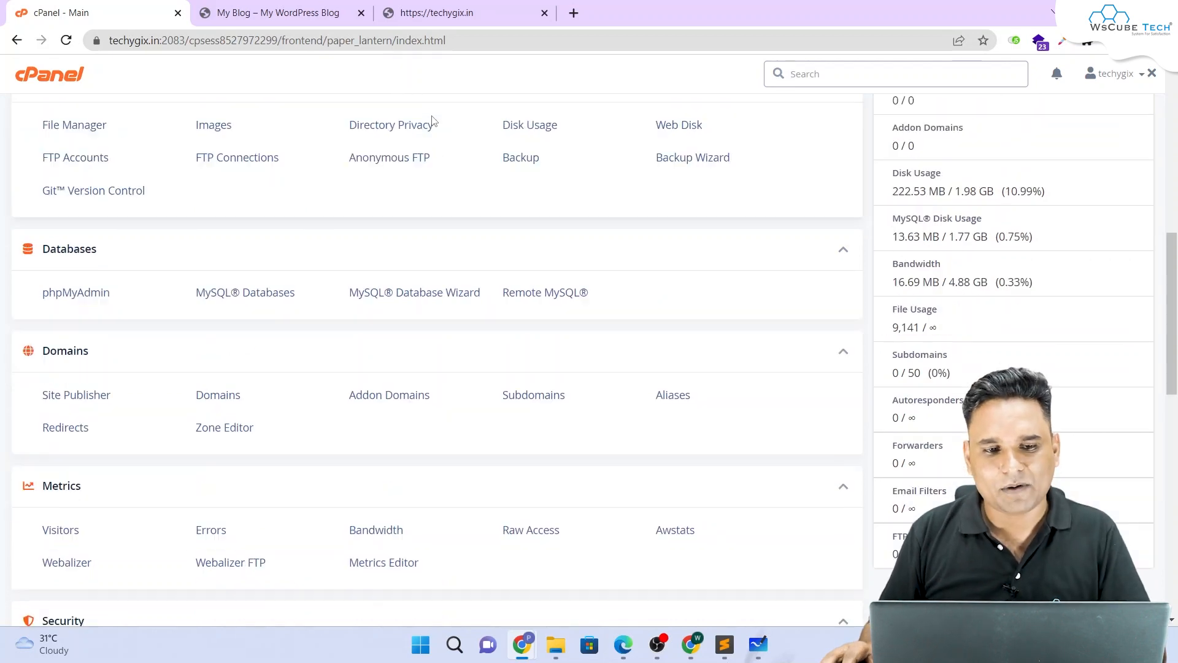
scroll(441, 108, down, 5)
scroll(441, 108, down, 20)
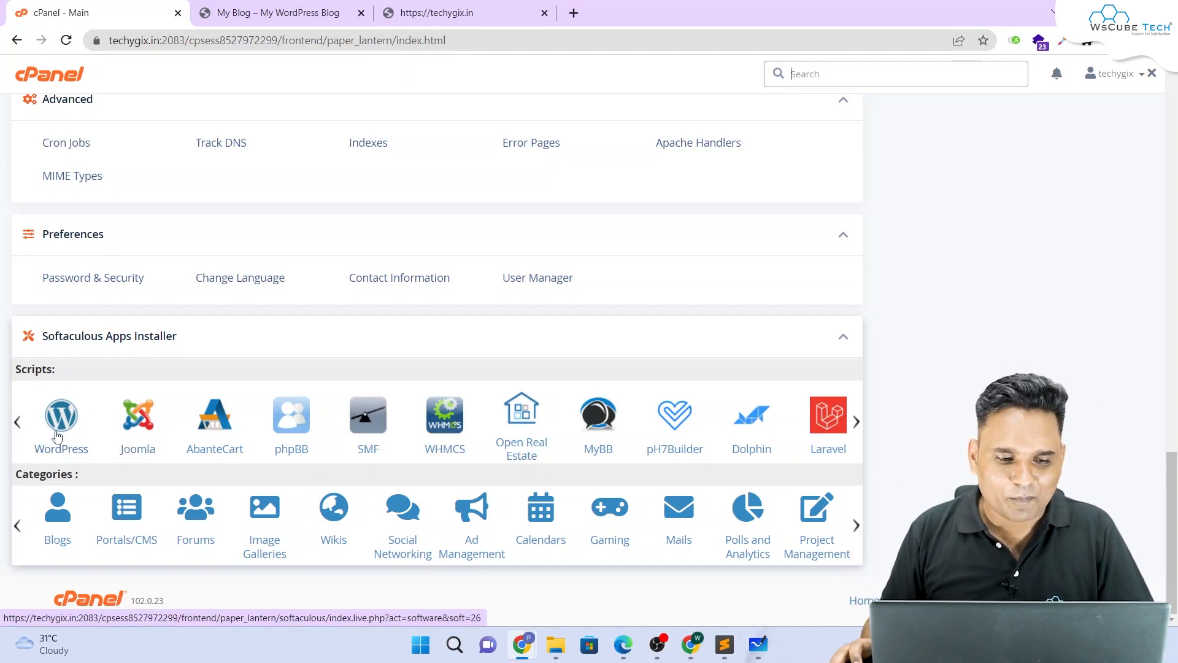
Step: Open WordPress from the Softaculous Apps Installer scripts list
scroll(79, 467, up, 5)
scroll(77, 470, down, 5)
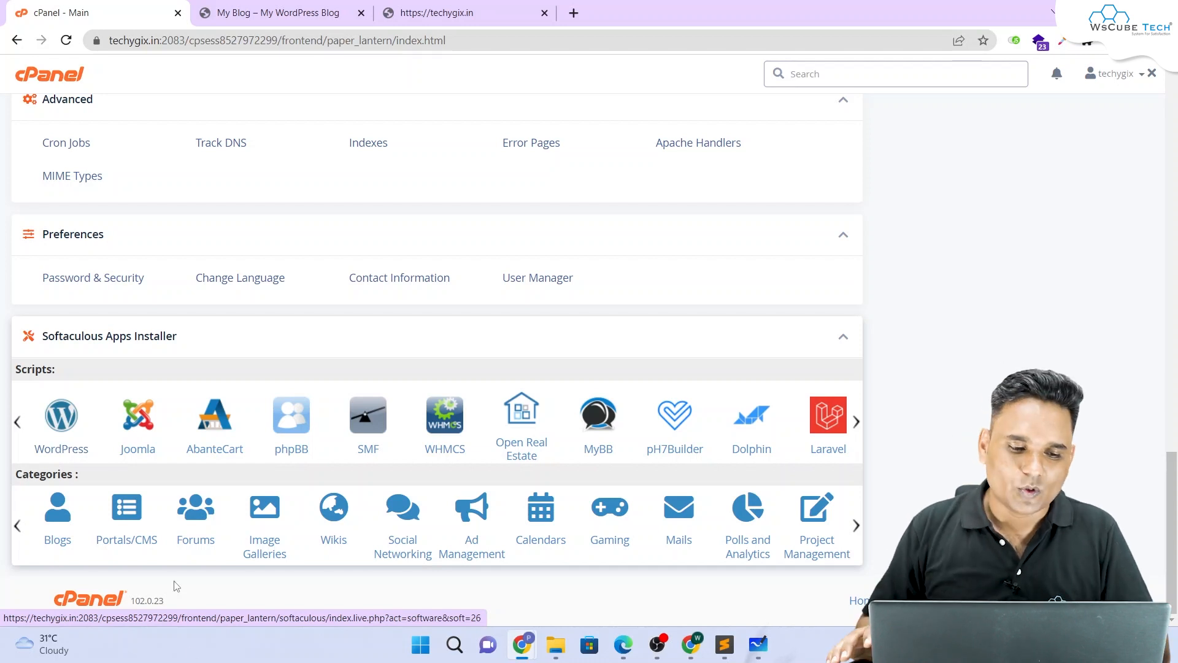
click(61, 418)
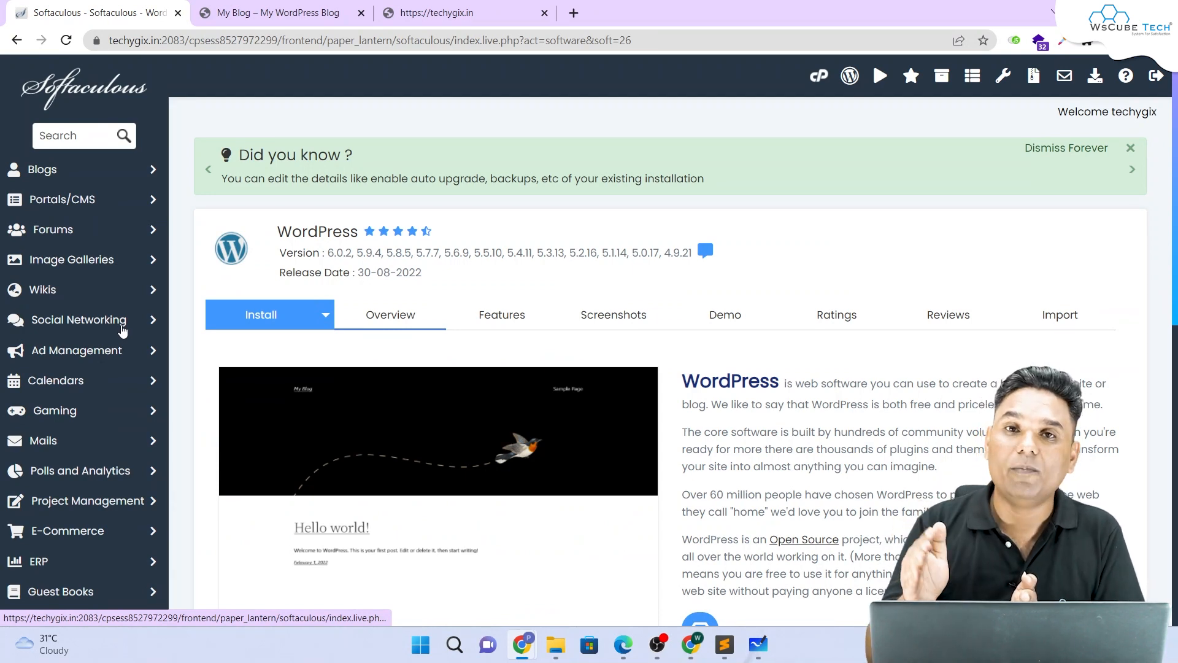
Step: Start a new WordPress installation, keeping version 6.0.2
scroll(255, 266, down, 1)
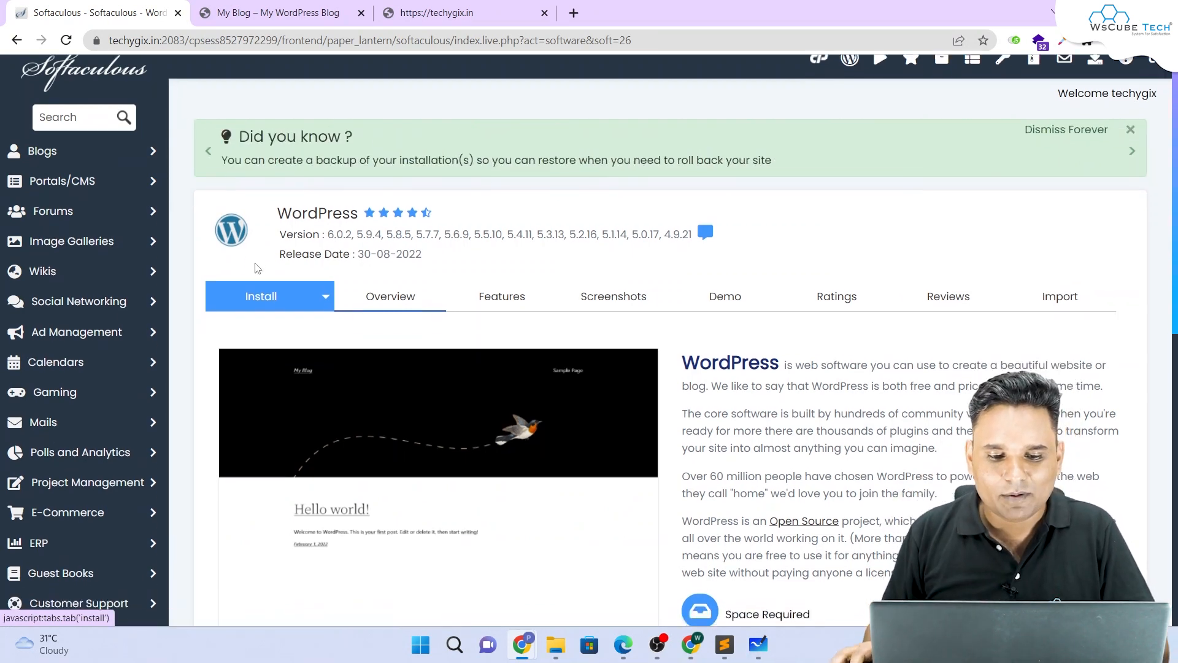
scroll(418, 221, down, 5)
scroll(396, 227, up, 4)
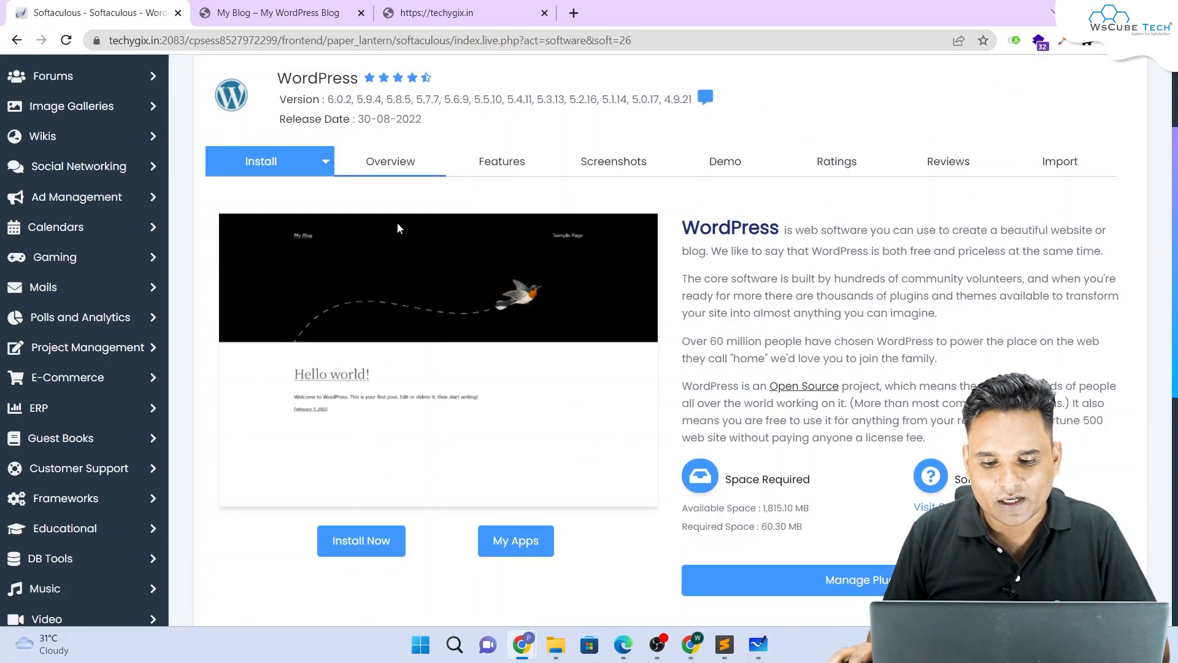
scroll(397, 225, down, 3)
scroll(400, 227, down, 2)
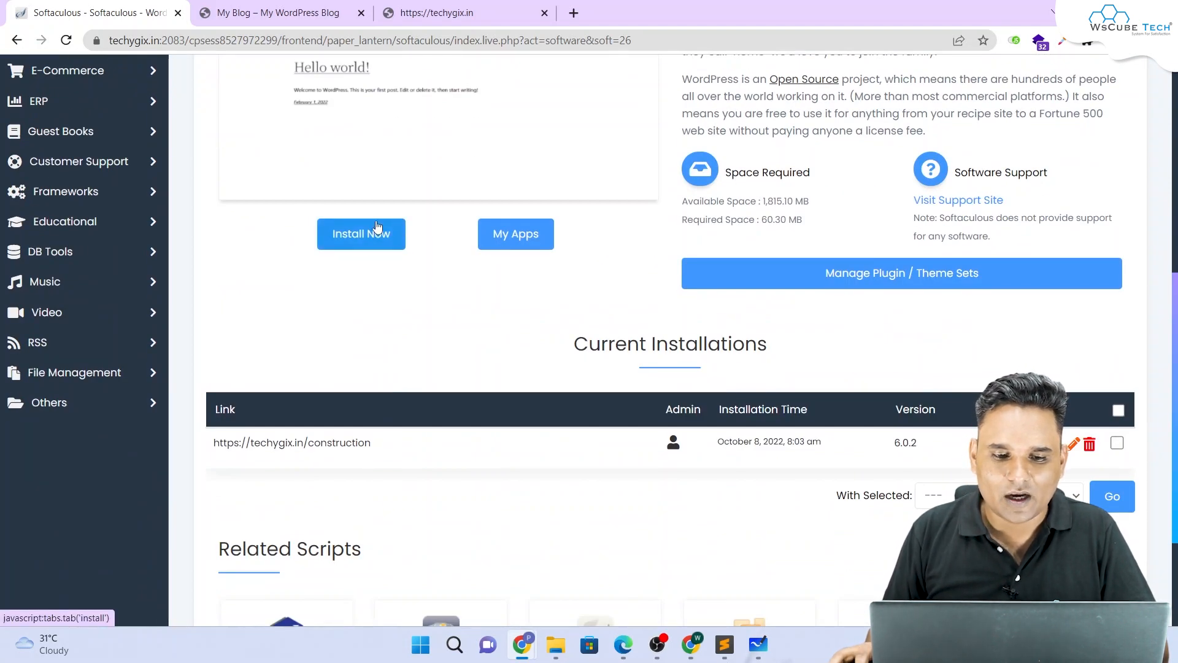
click(381, 232)
scroll(371, 236, up, 5)
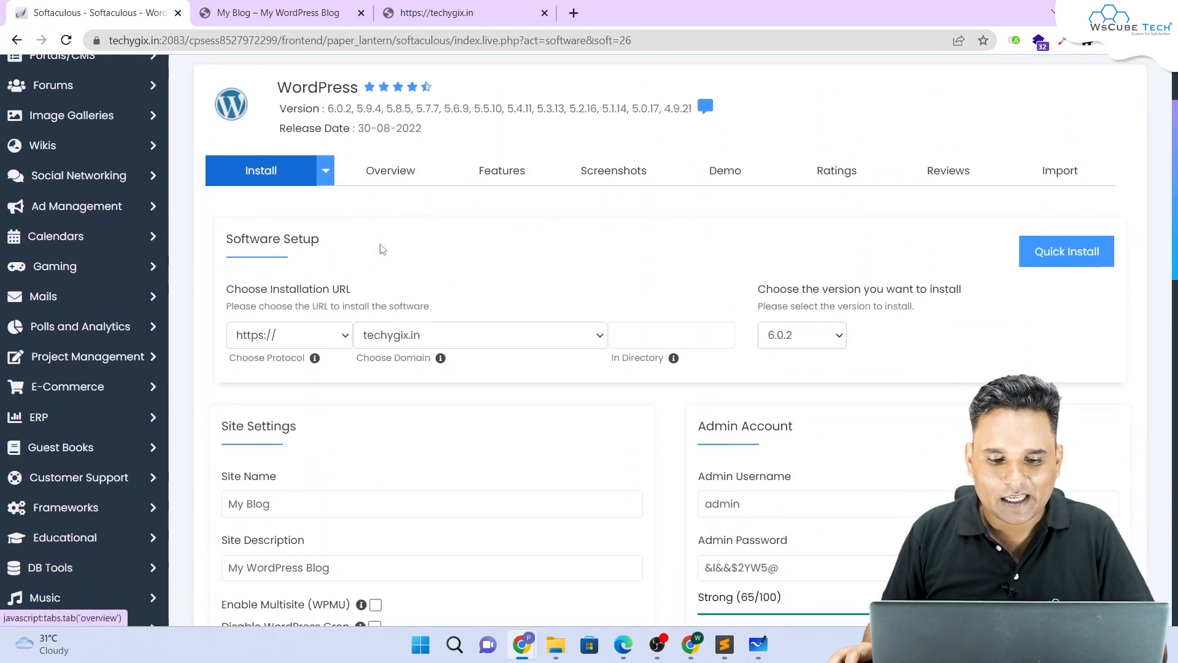
drag(231, 285, 365, 279)
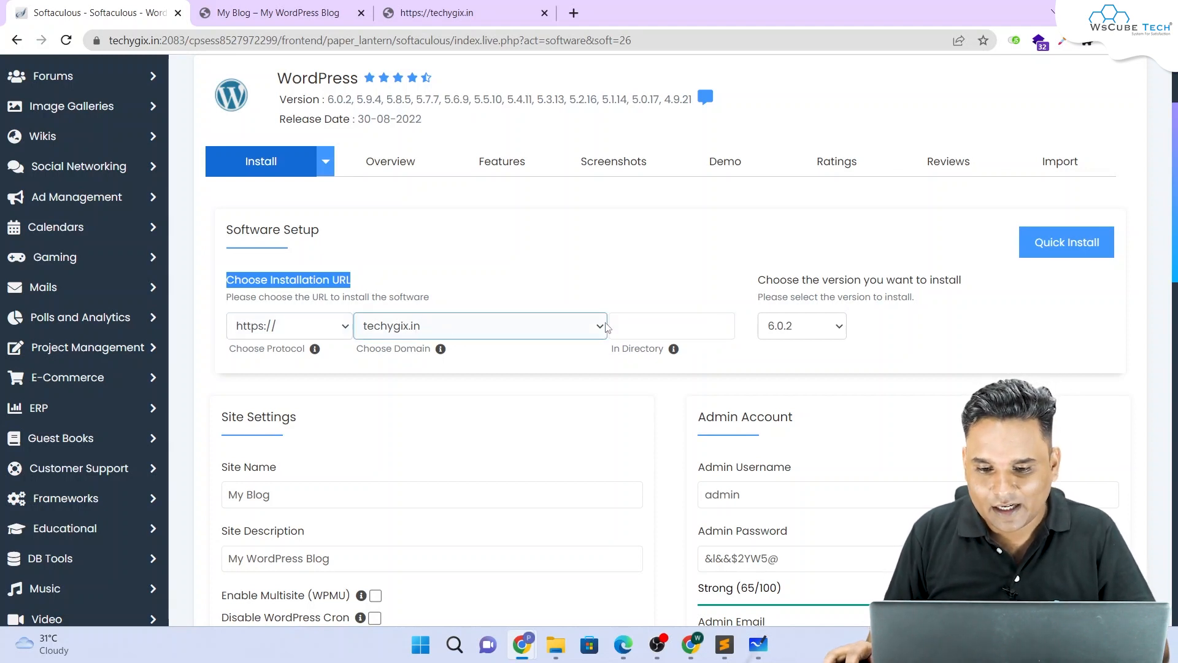
click(634, 328)
click(802, 330)
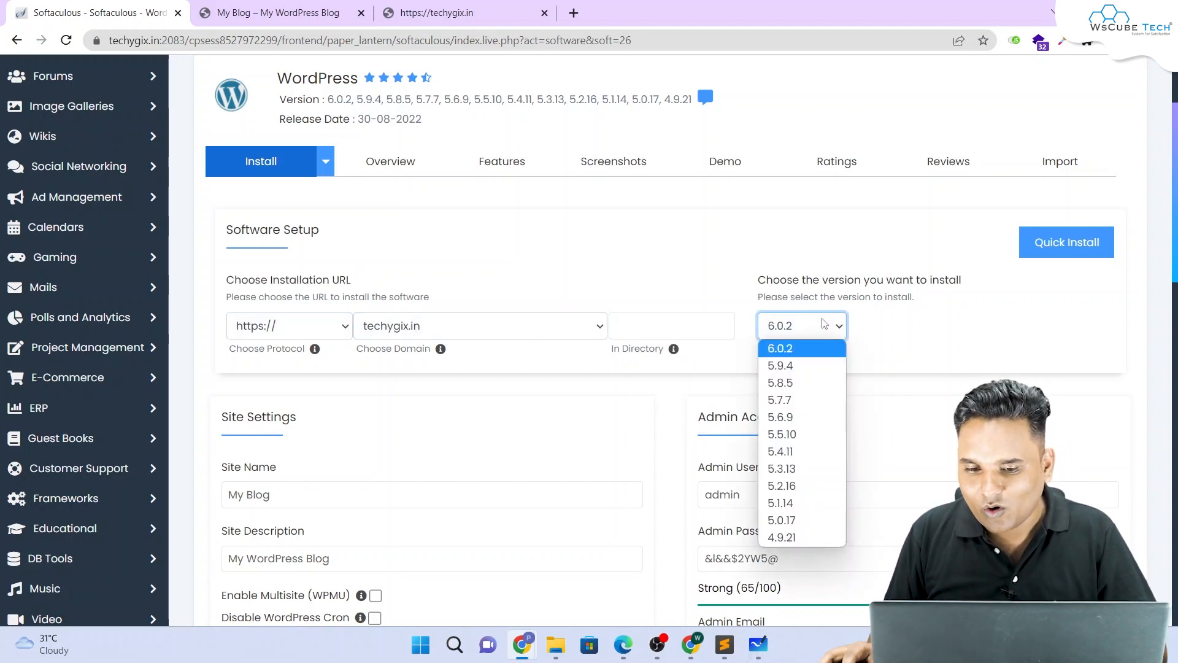
click(806, 349)
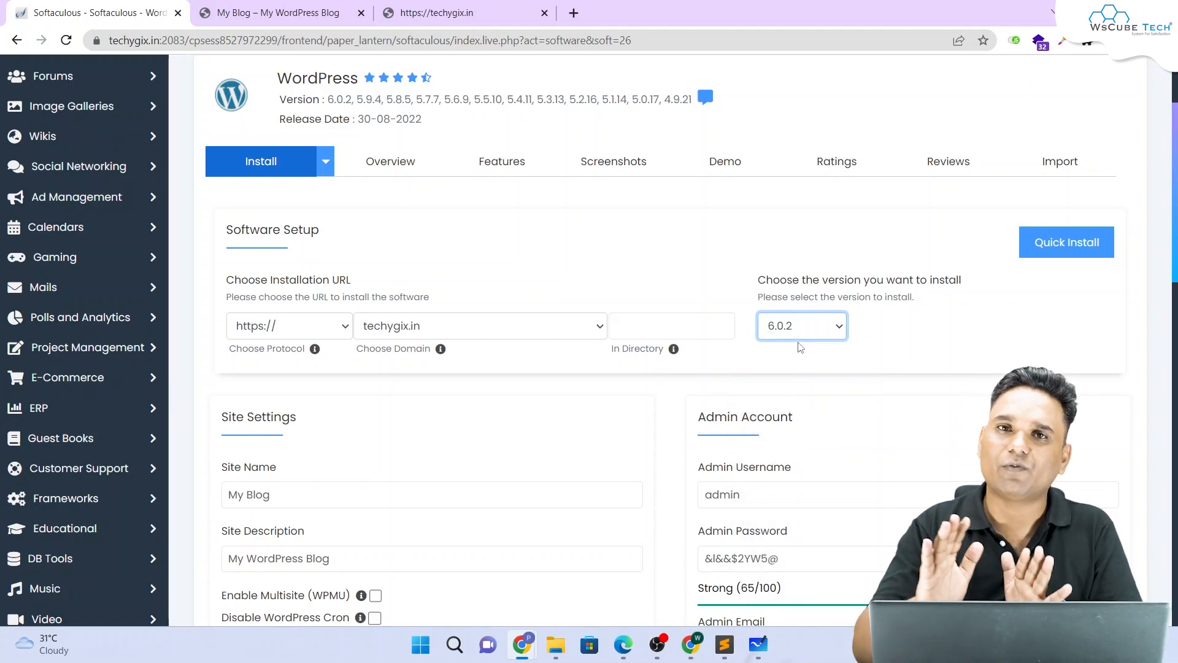
Step: Set both Site Name and Site Description to 'Landing Page'
scroll(679, 350, down, 2)
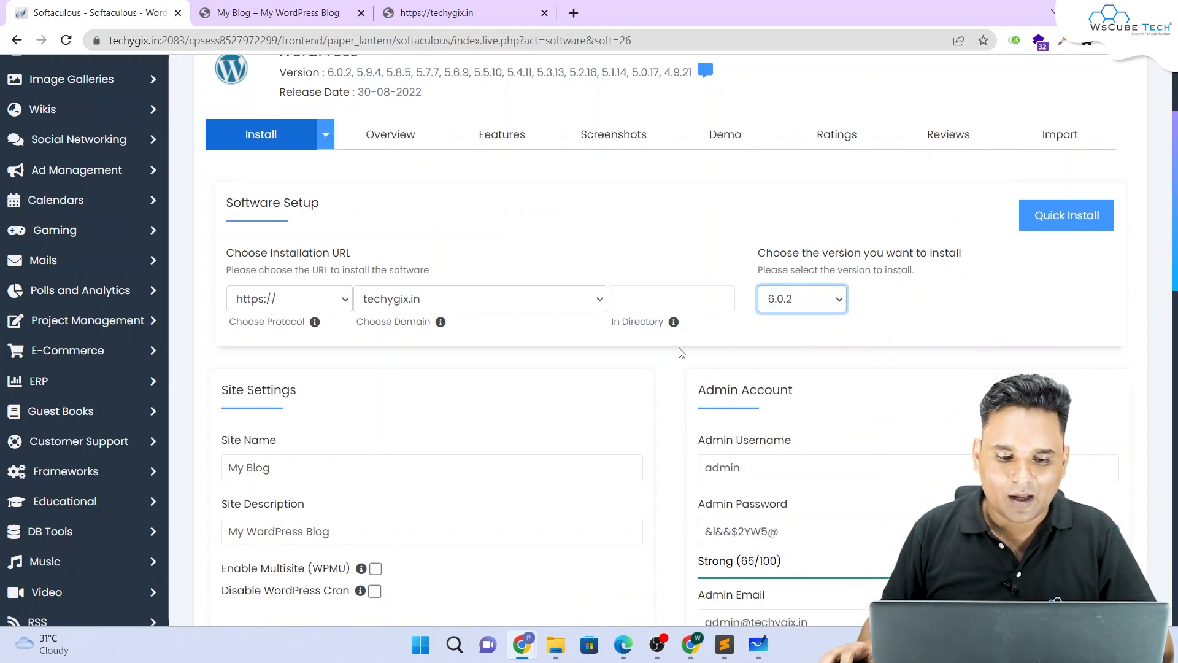
drag(272, 341, 228, 341)
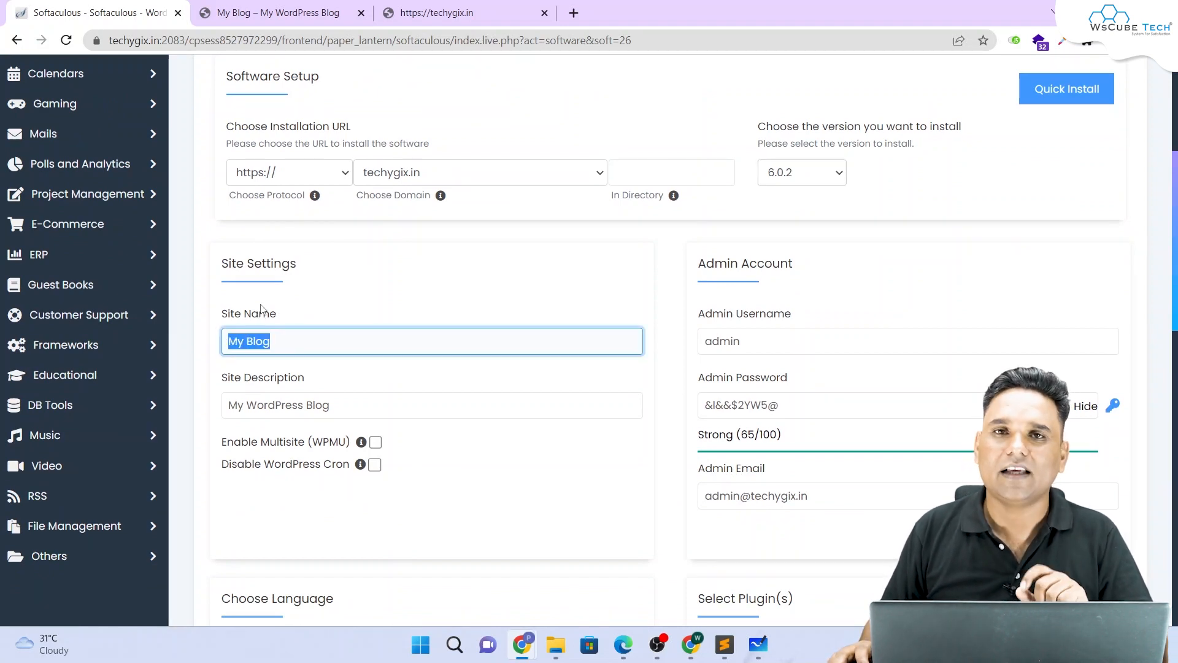
text(La)
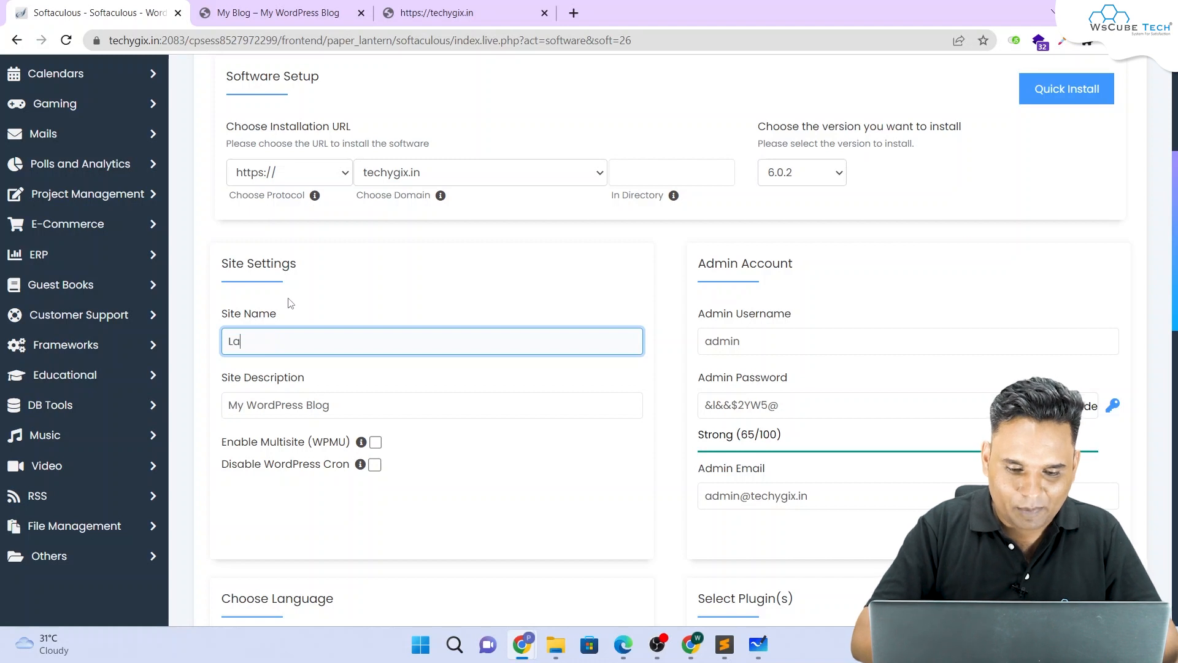
text(ndingt)
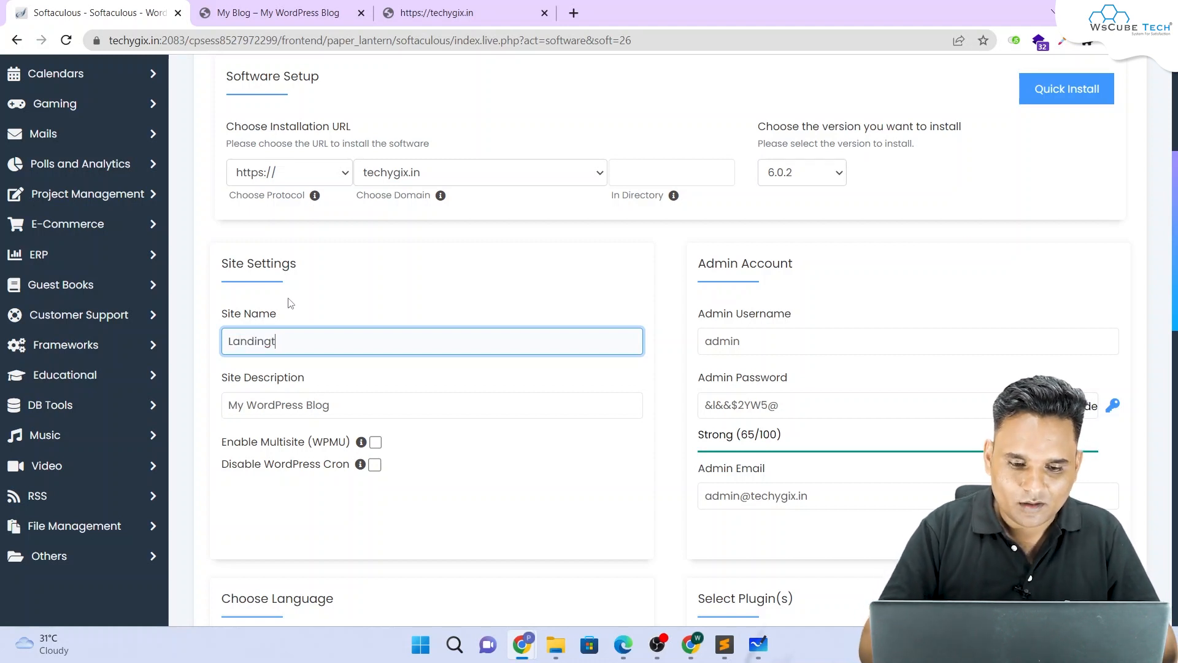
key(BackSpace)
text( Page)
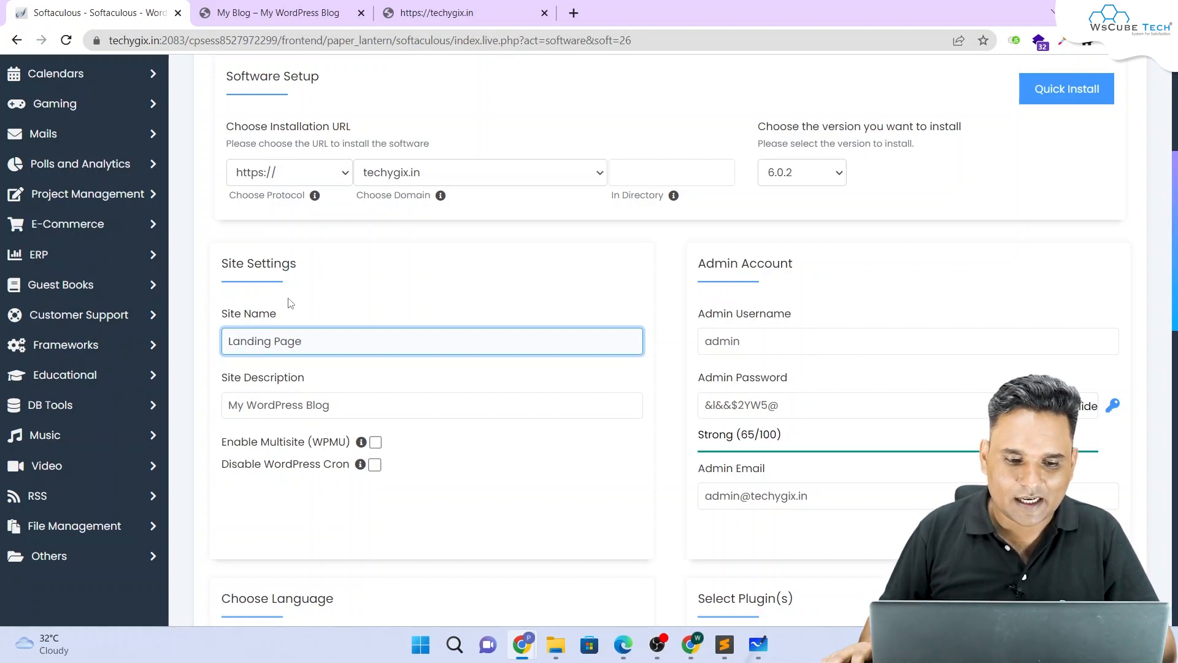
triple_click(334, 342)
key(ctrl+c)
click(303, 405)
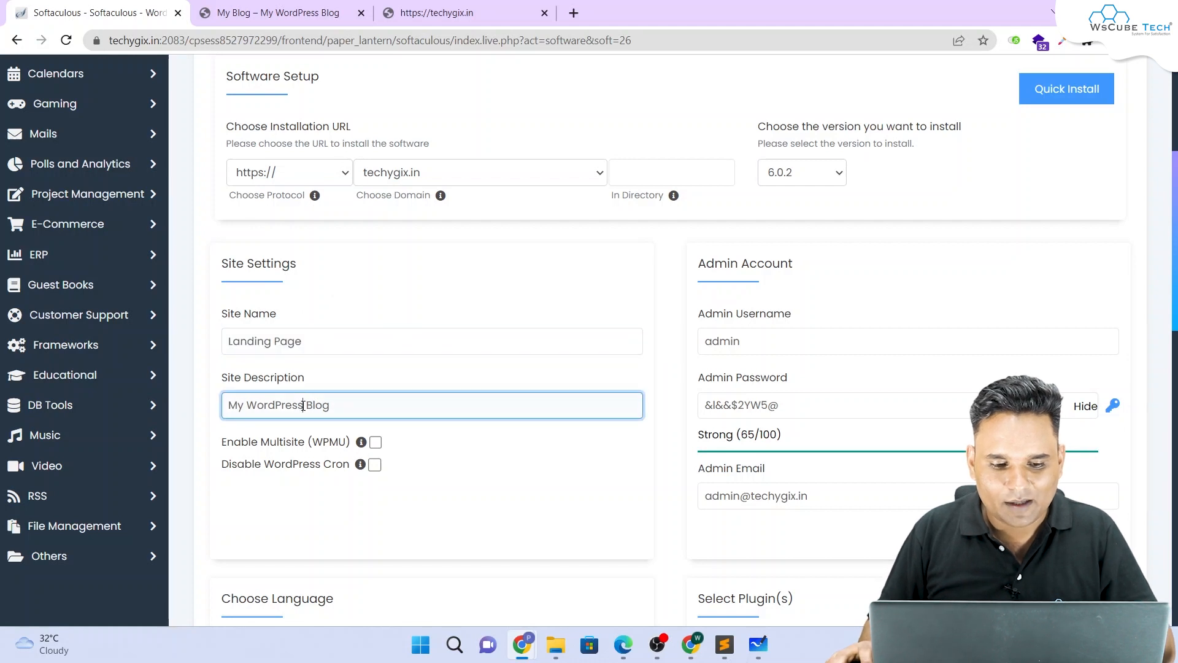
key(ctrl+v)
key(ctrl+z)
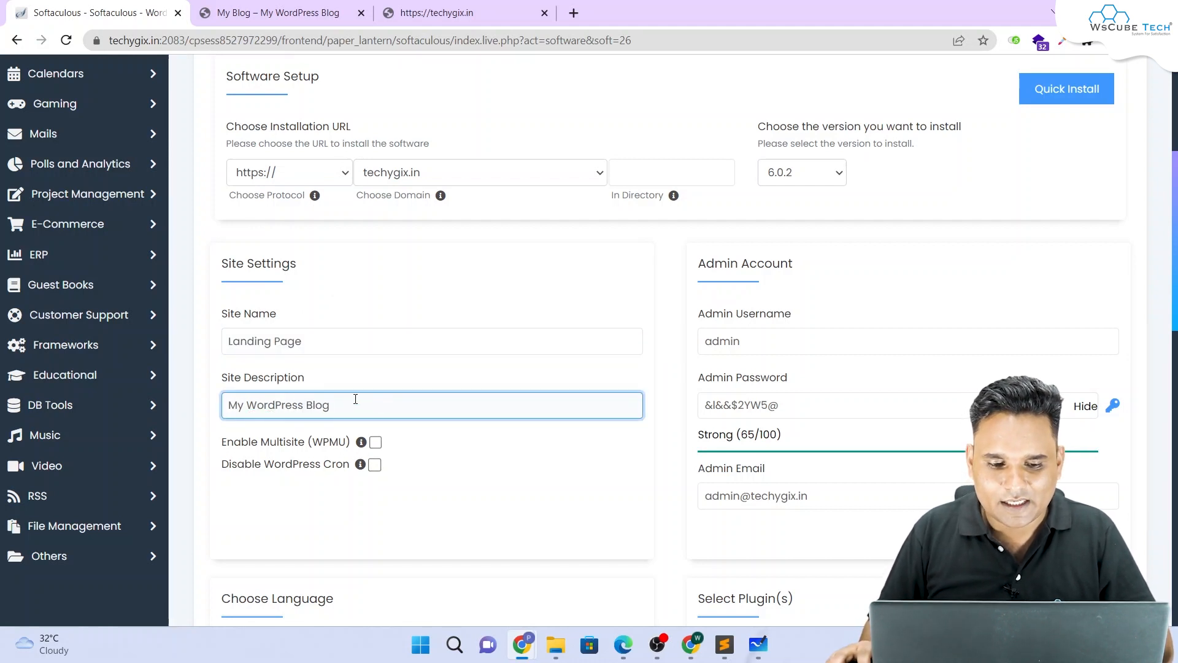
key(ctrl+a)
key(ctrl+v)
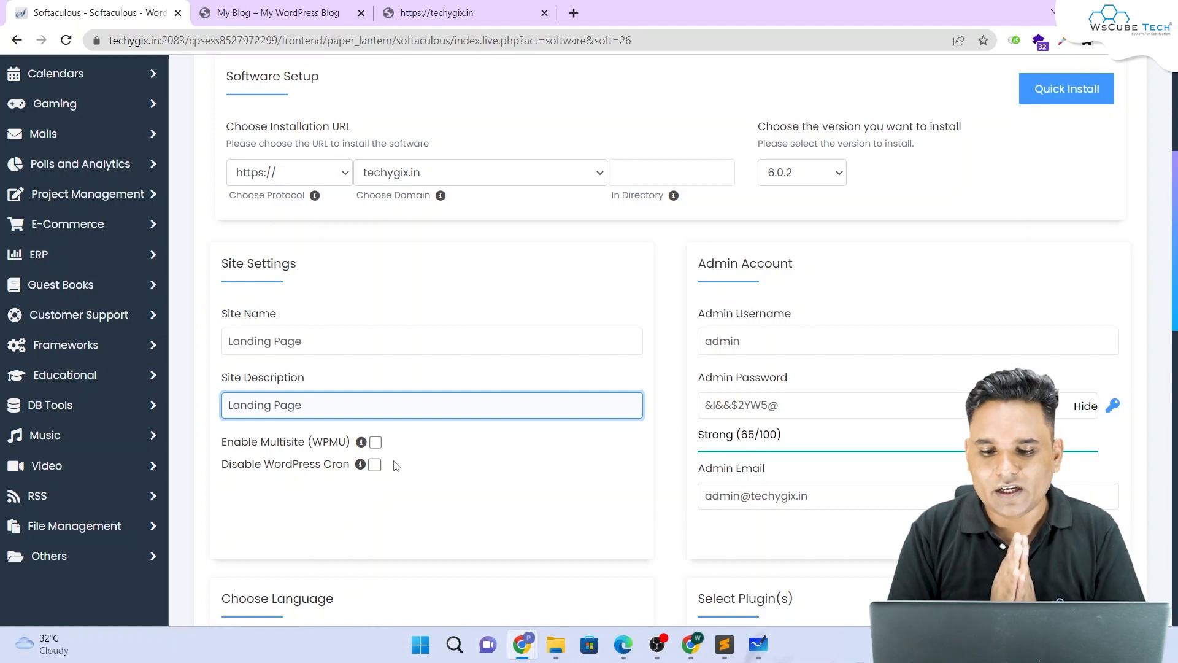
Step: Replace the default admin account password in the Admin Account section
drag(696, 315, 798, 319)
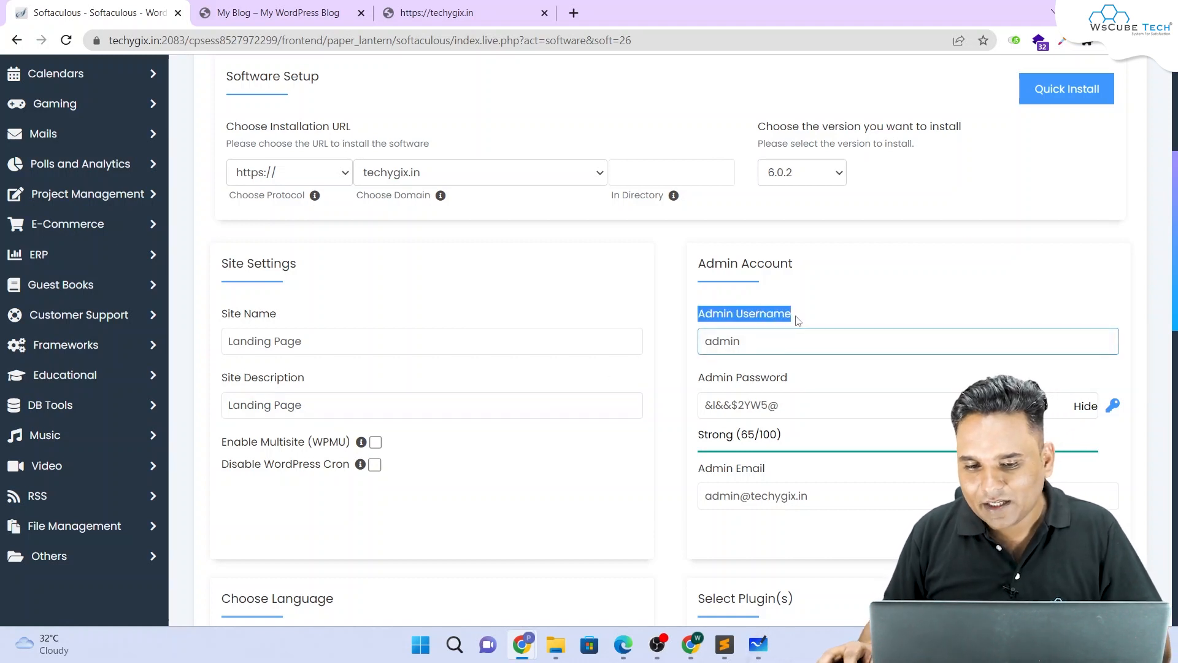
double_click(732, 347)
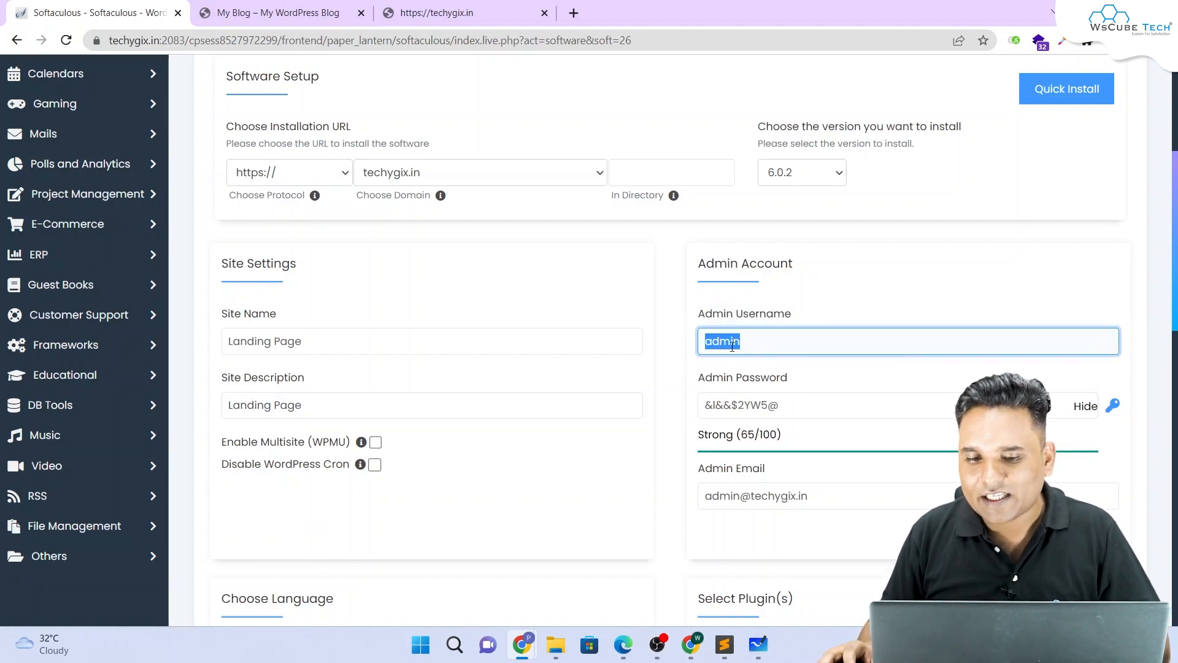
triple_click(766, 403)
text(a)
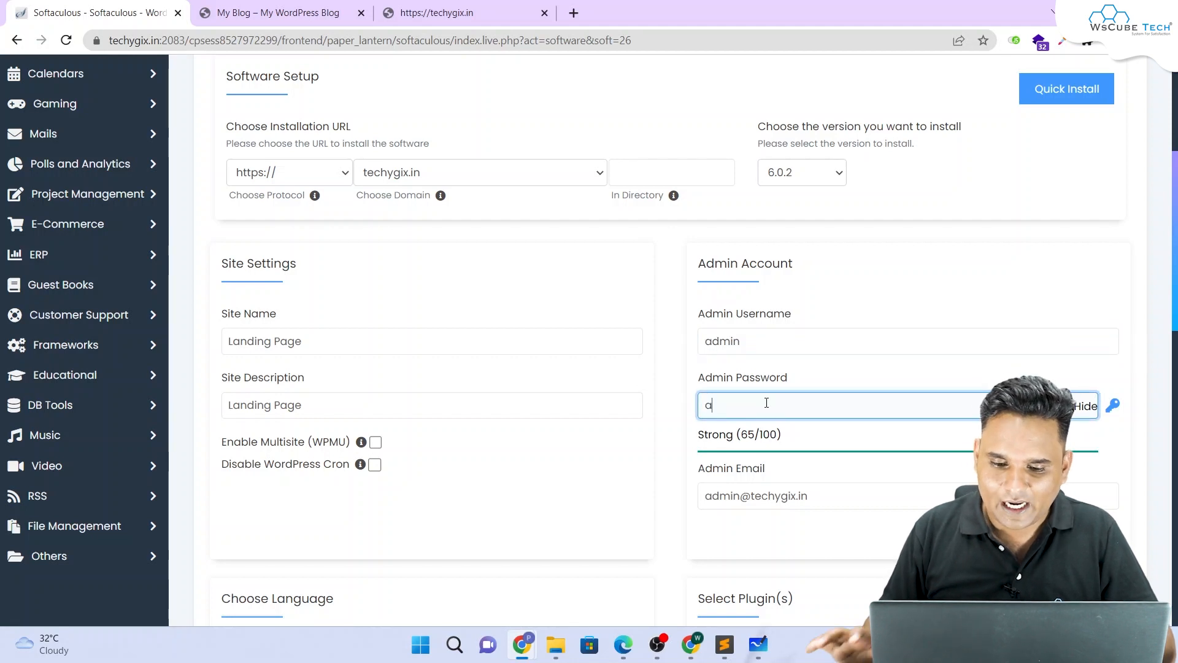
text(dmin)
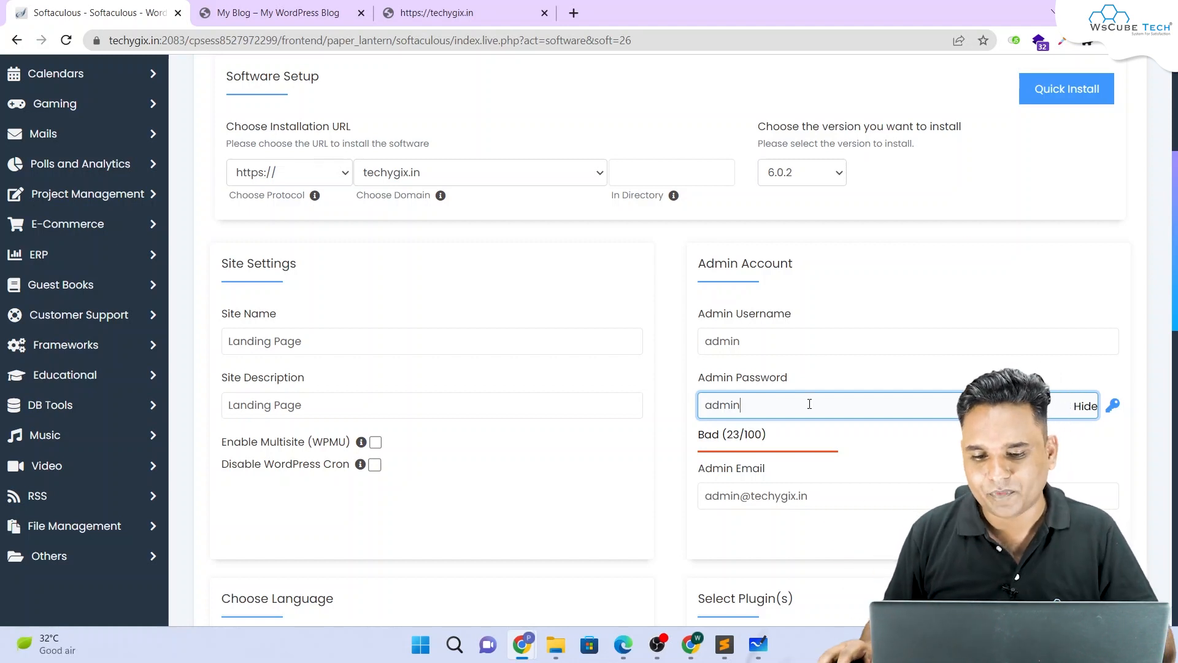
Step: Review the rest of the install form for domain techygix.in and version 6.0.2
scroll(808, 403, down, 2)
drag(816, 344, 675, 346)
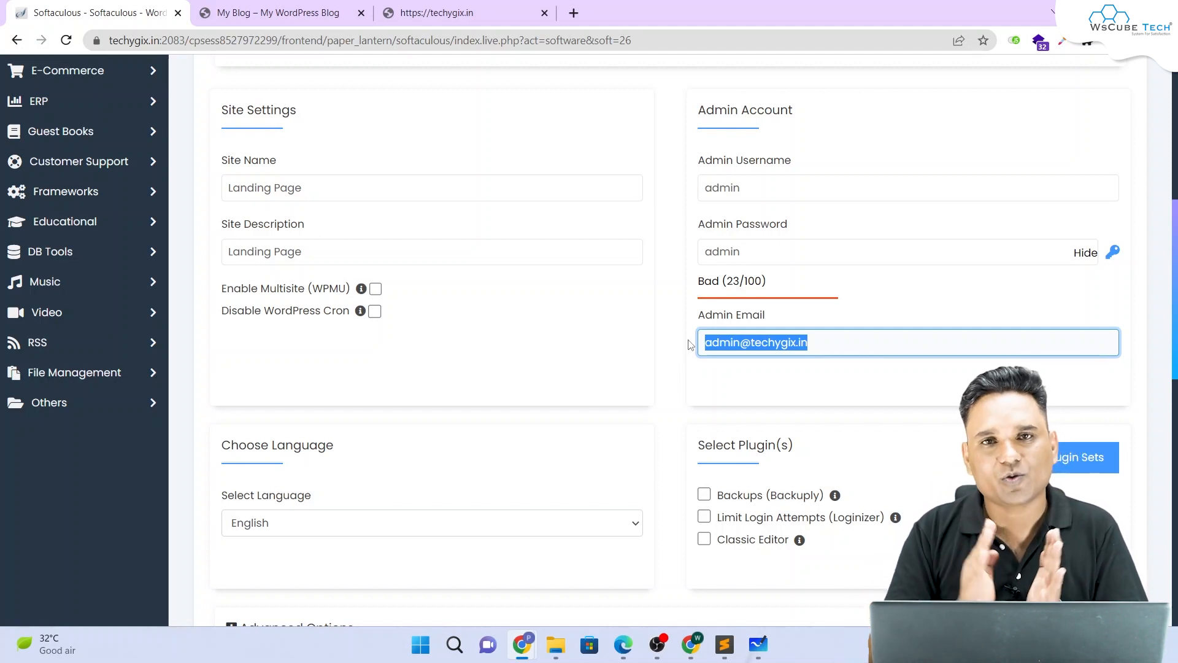
scroll(608, 369, down, 4)
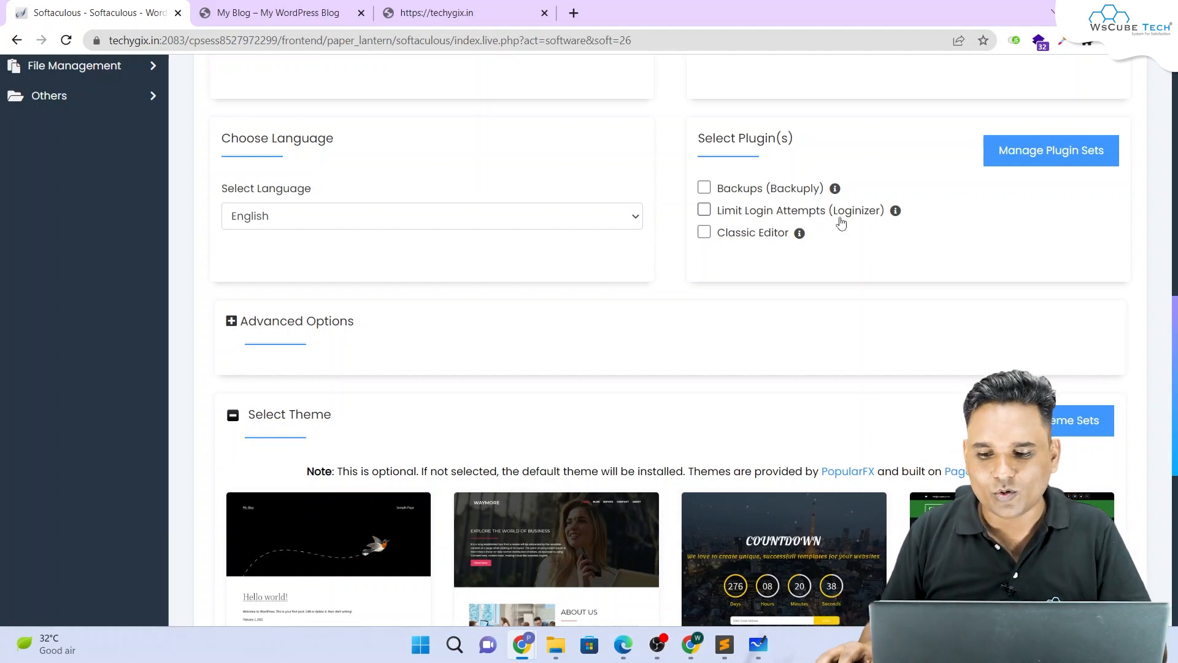
scroll(838, 227, down, 7)
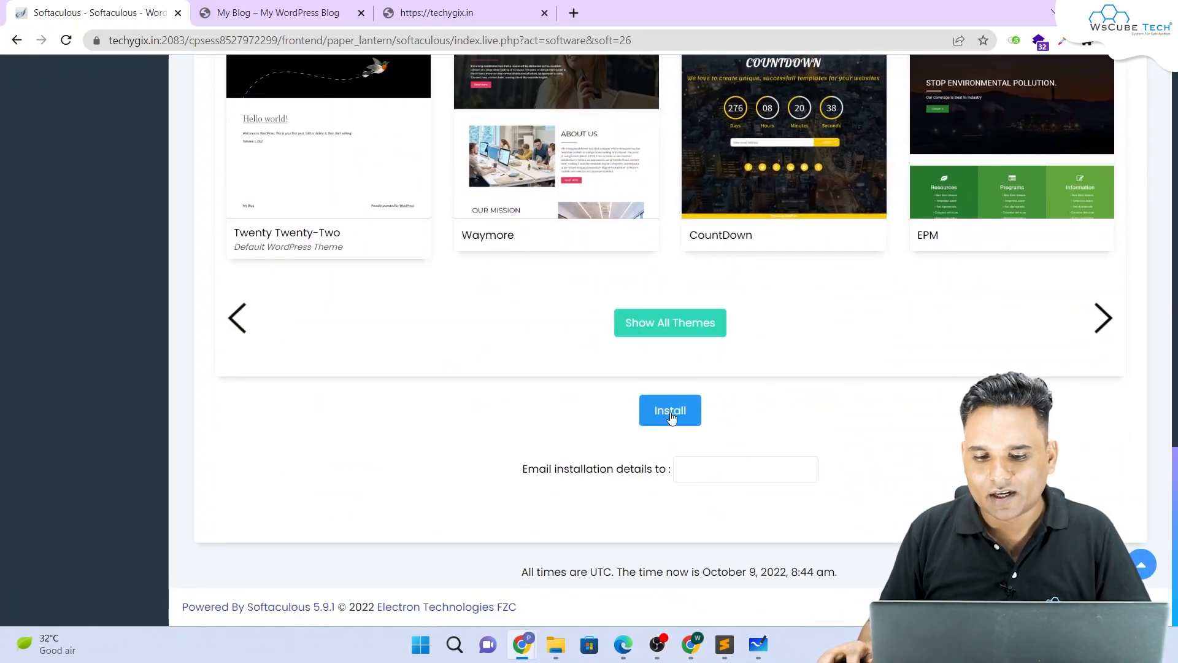
scroll(670, 374, up, 17)
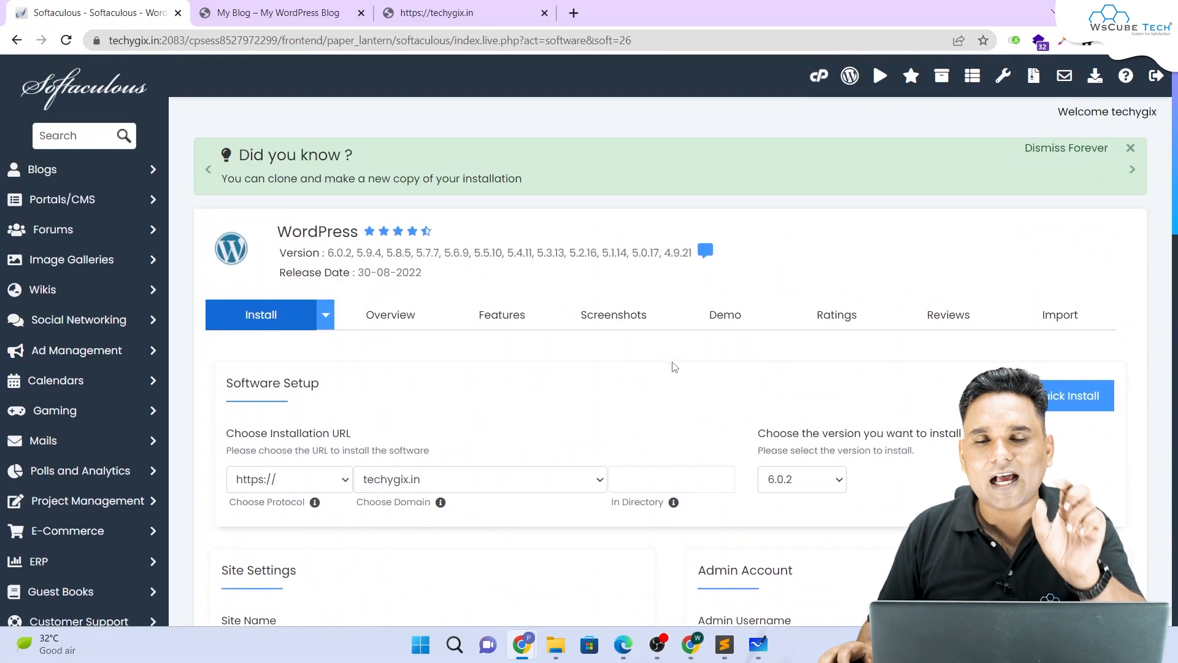
Step: Scroll past Site Settings, Admin Account and themes, and launch the WordPress install
scroll(673, 365, down, 5)
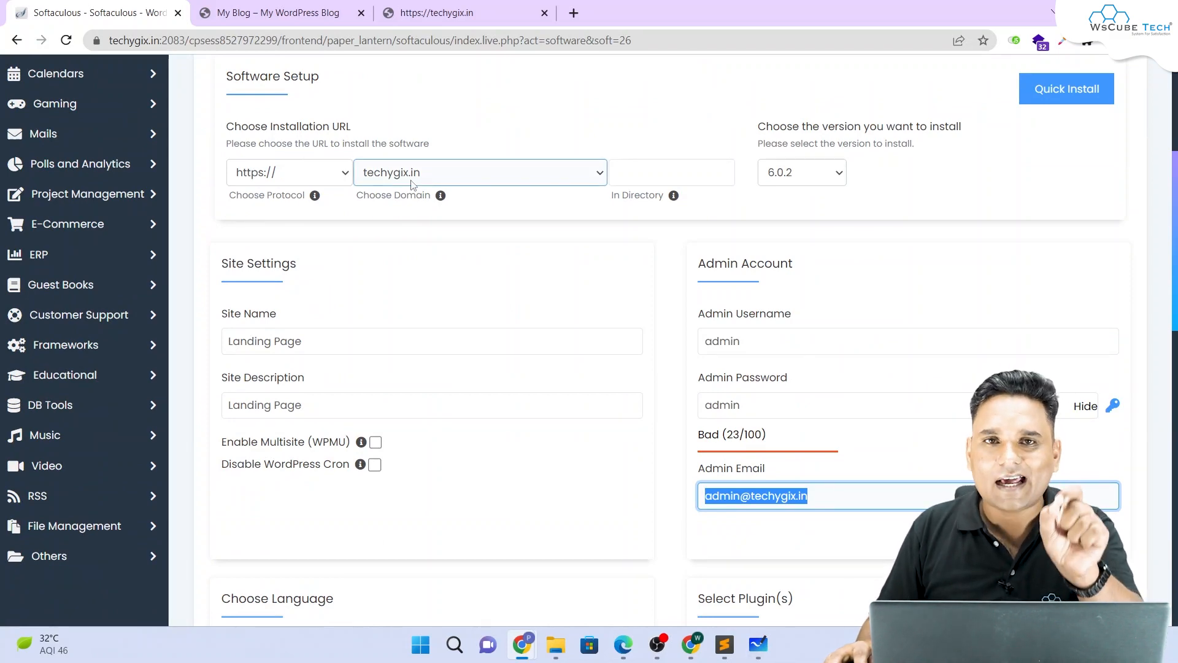
scroll(413, 186, down, 4)
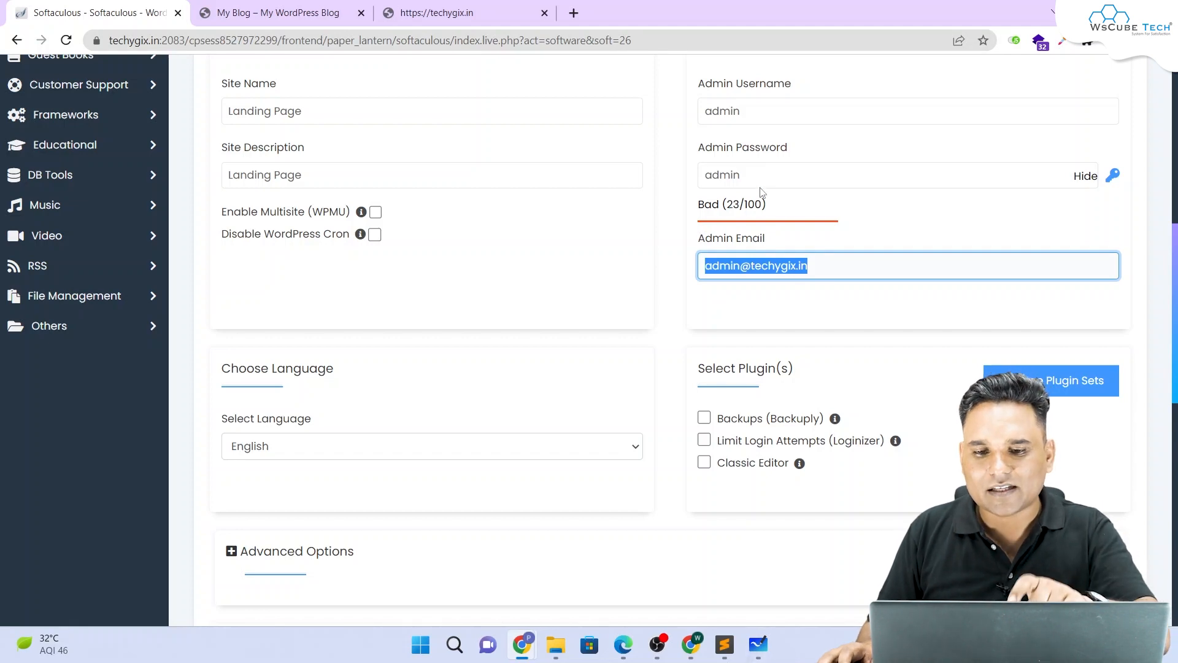
scroll(760, 185, down, 12)
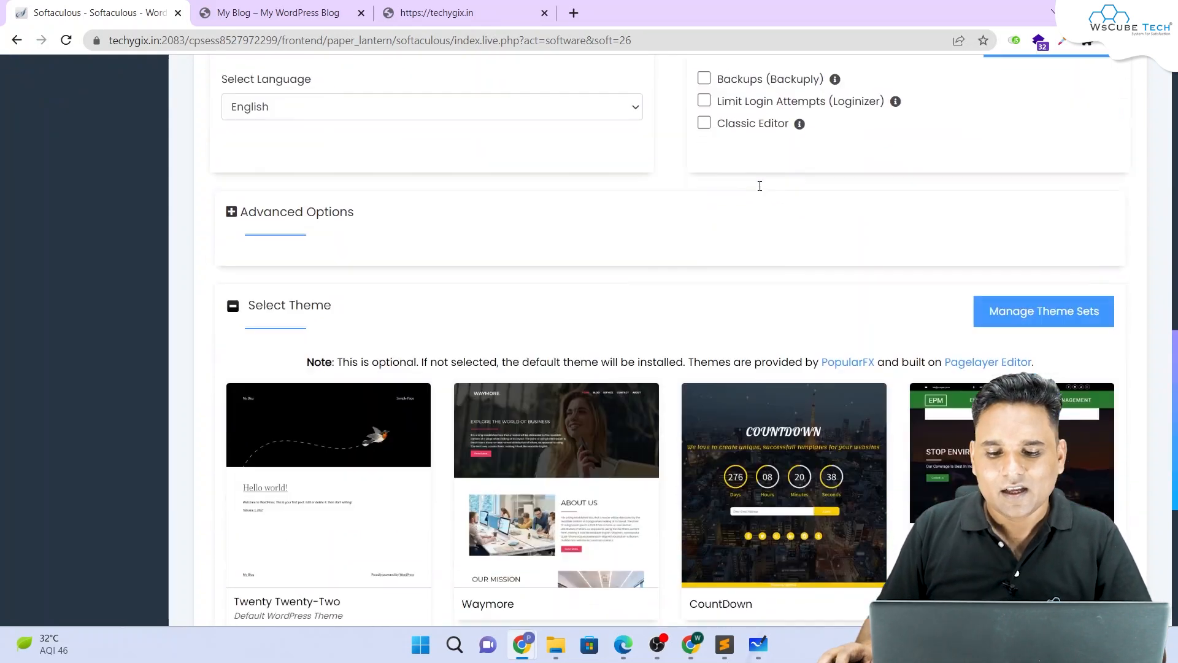
click(656, 406)
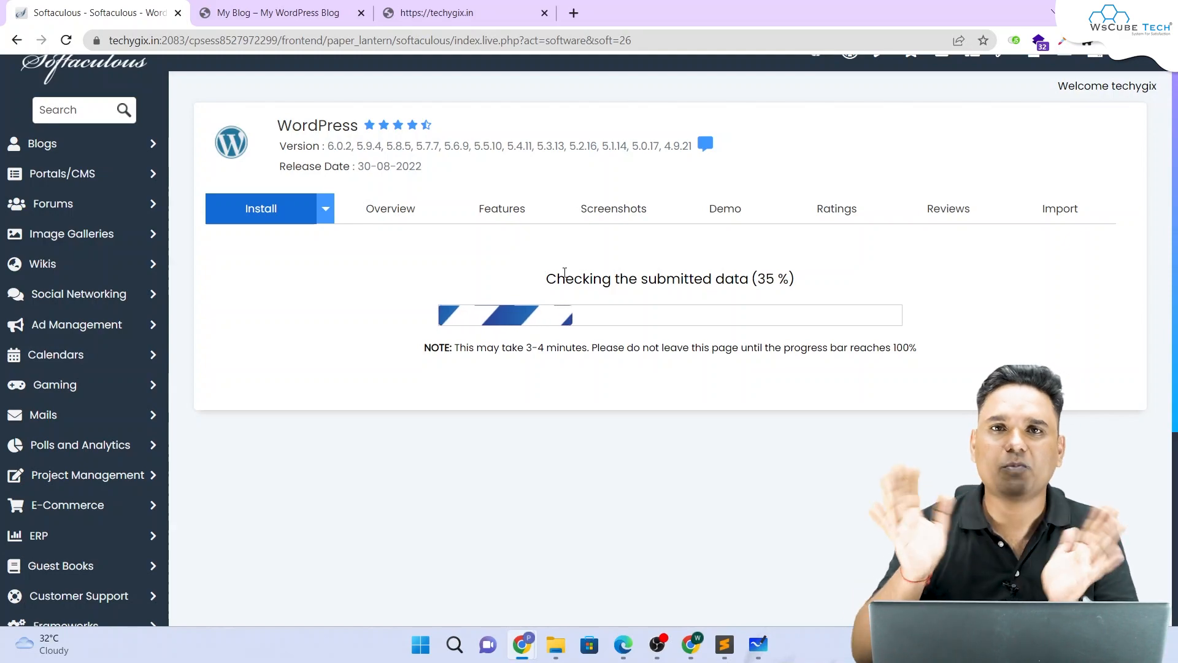
Step: Check the other site tabs and the 58 % install progress, then open a blank tab
click(306, 12)
scroll(396, 184, down, 8)
scroll(396, 191, down, 18)
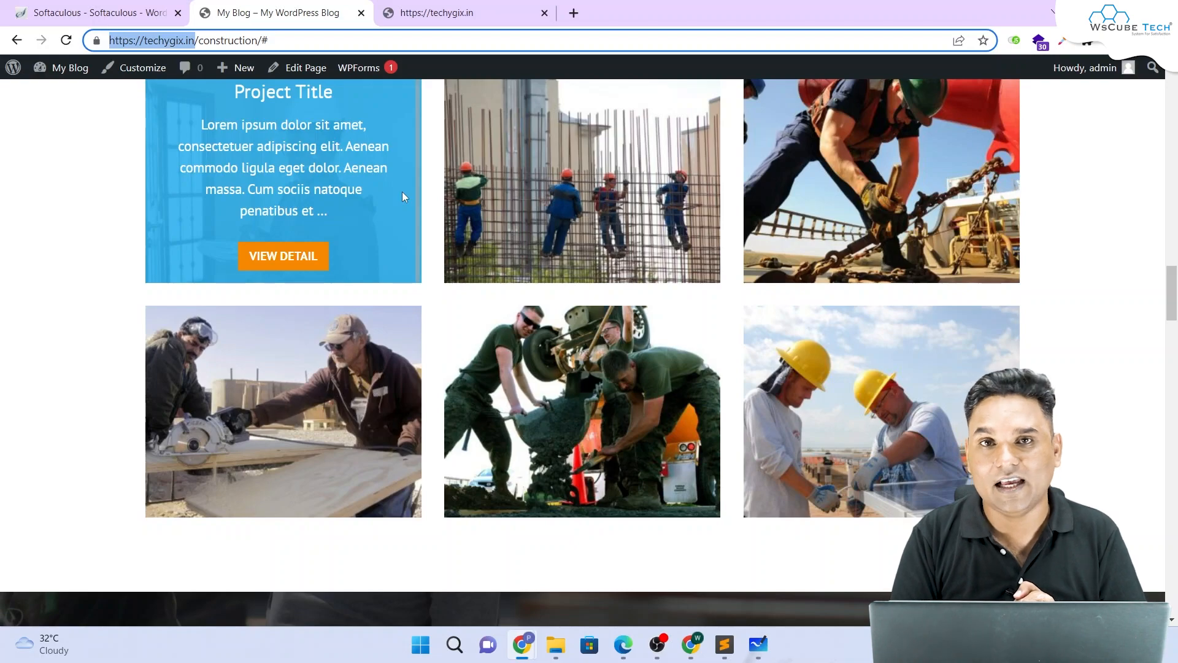
scroll(486, 199, up, 15)
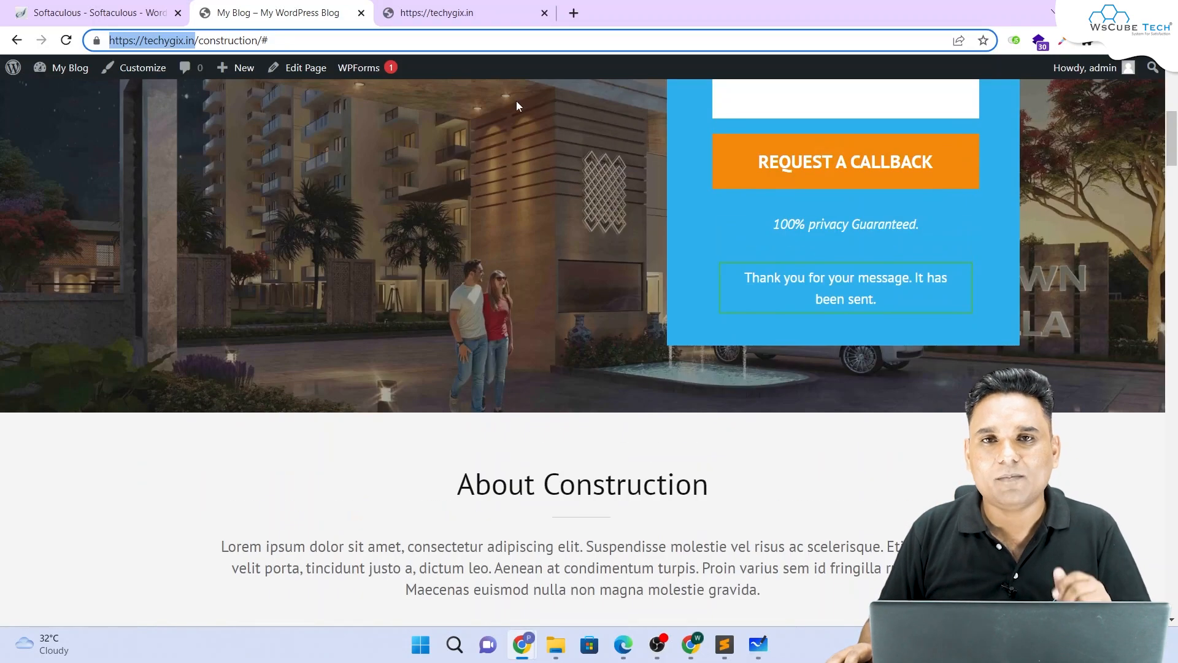
click(437, 13)
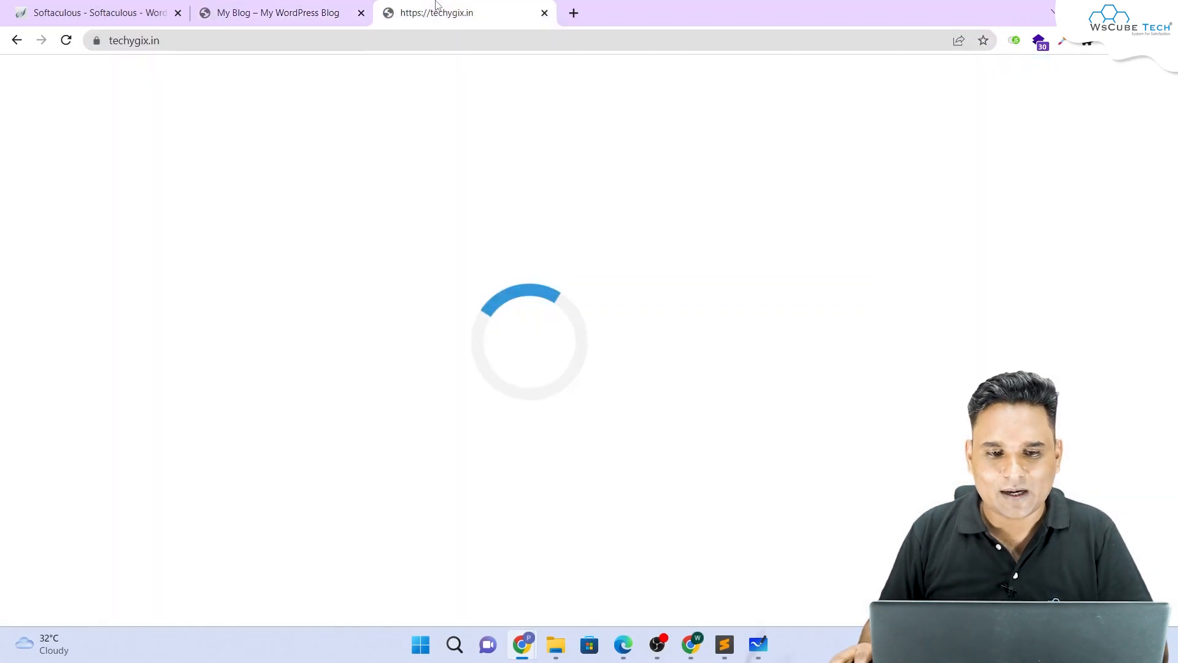
click(86, 12)
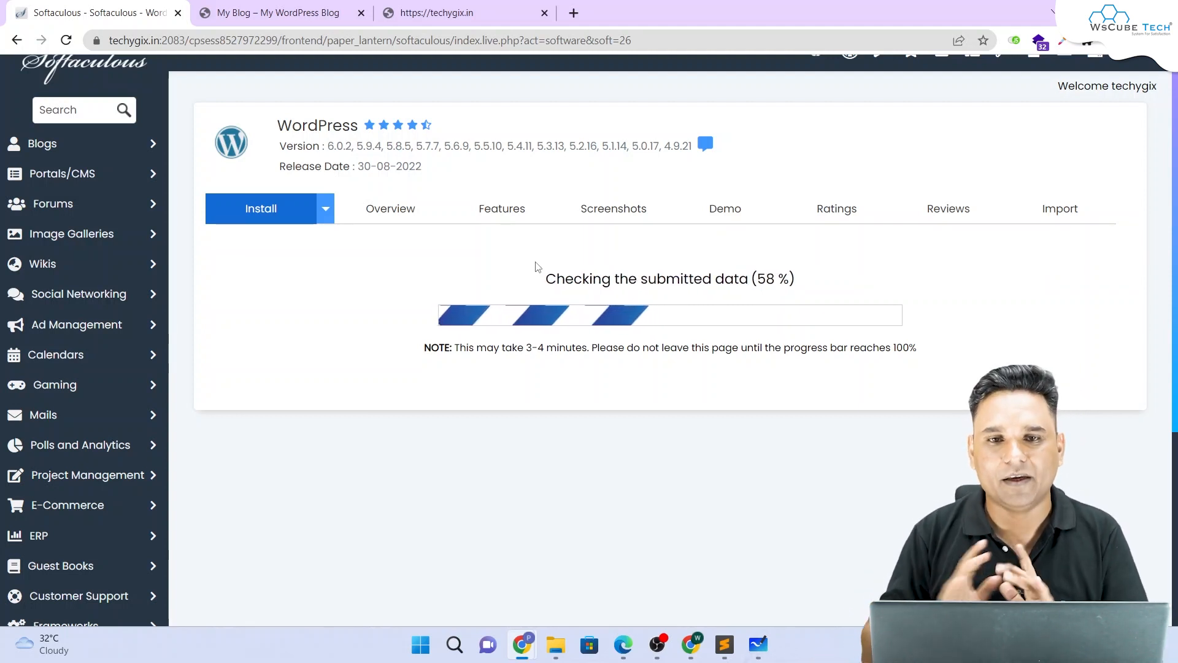
click(574, 13)
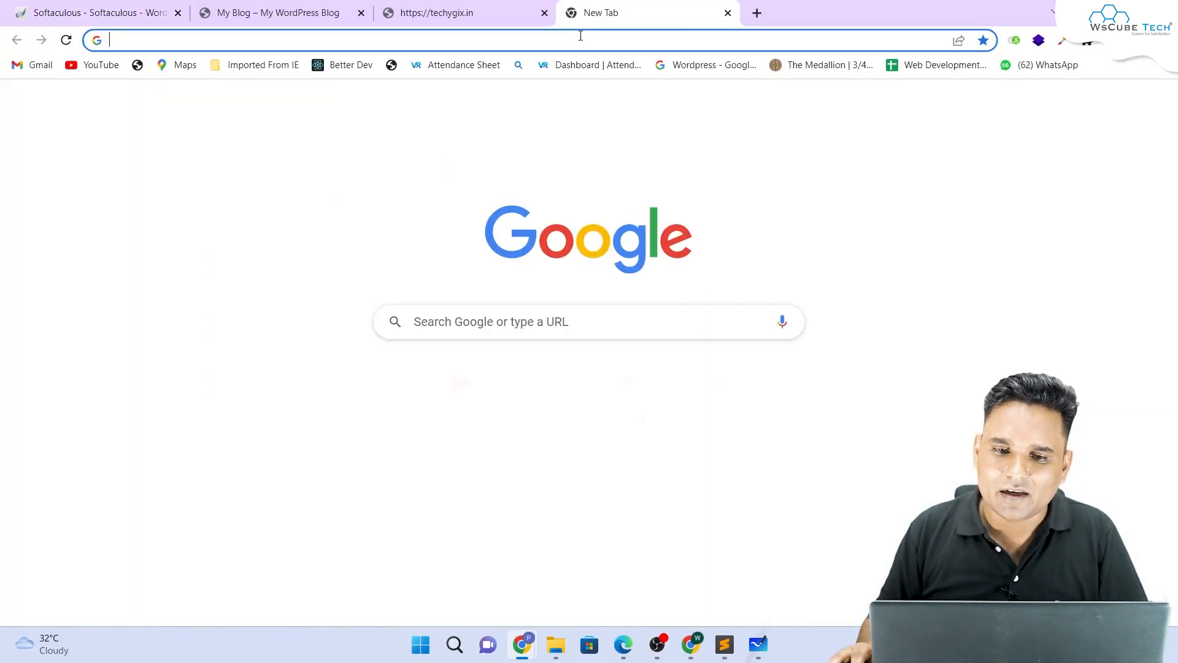
Step: Search Google for 'rara themes' and open the rarathemes.com website
click(582, 35)
text(ra)
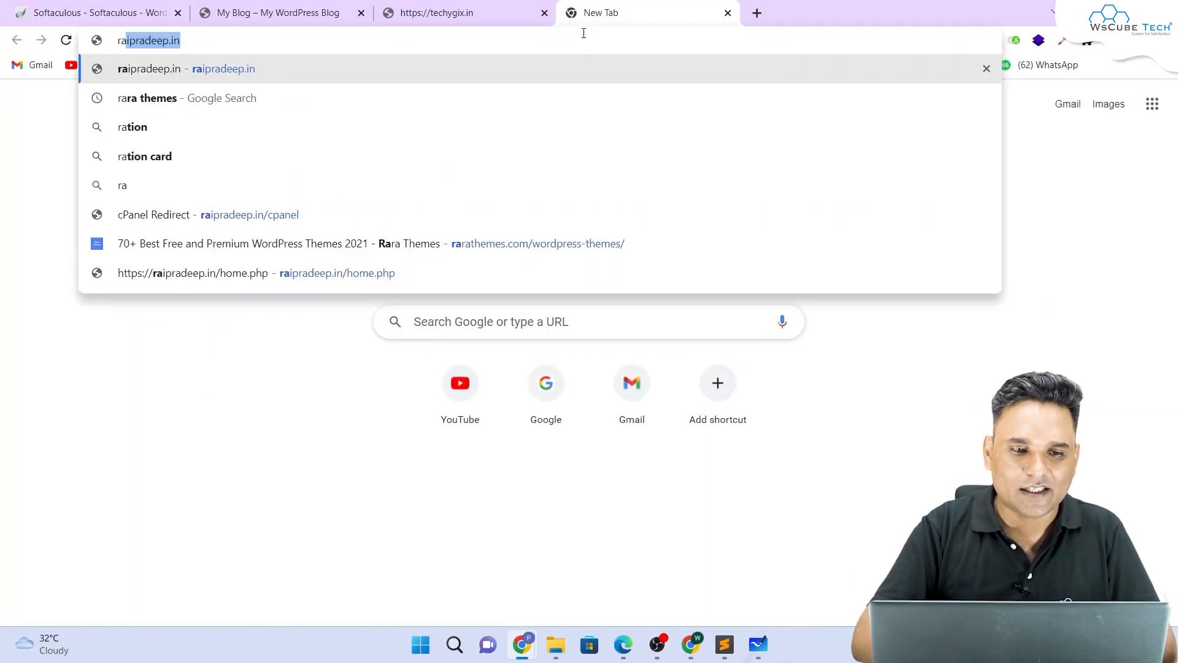
text(ra themes)
key(Return)
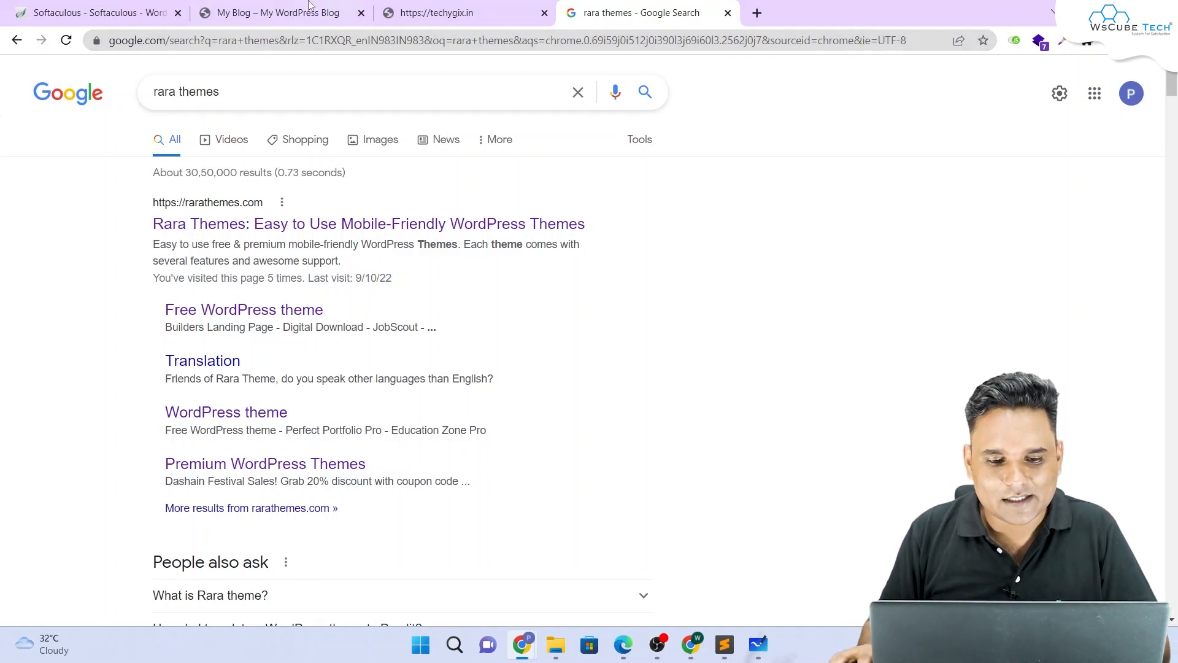
click(211, 225)
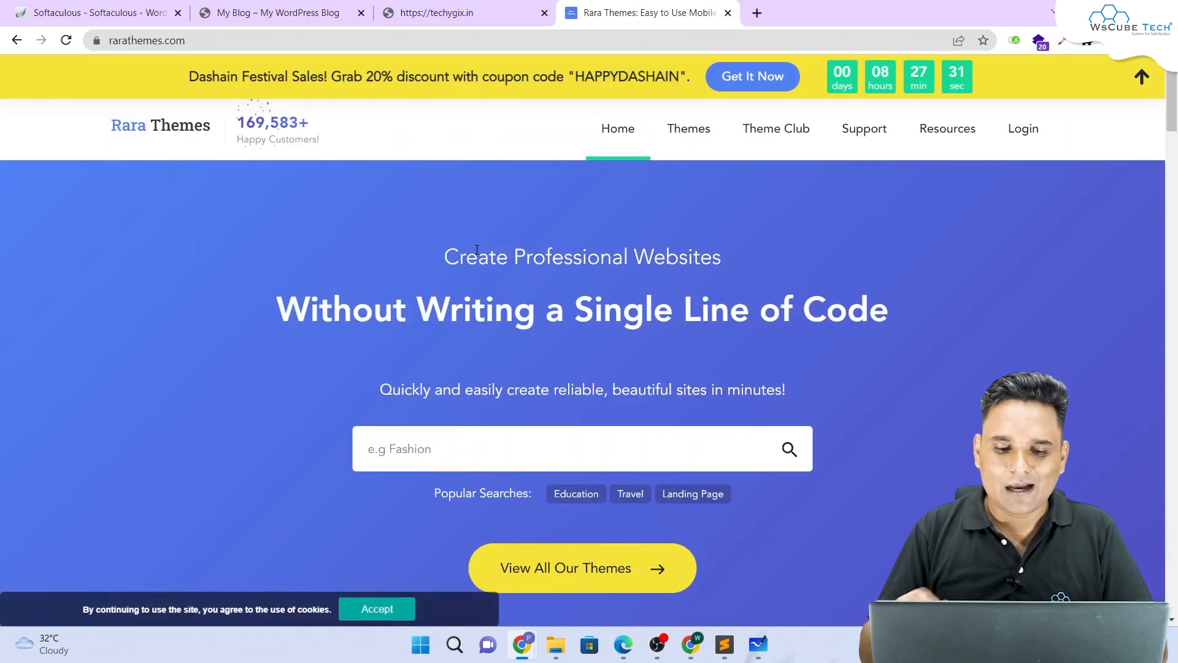
scroll(570, 270, down, 6)
scroll(563, 258, up, 3)
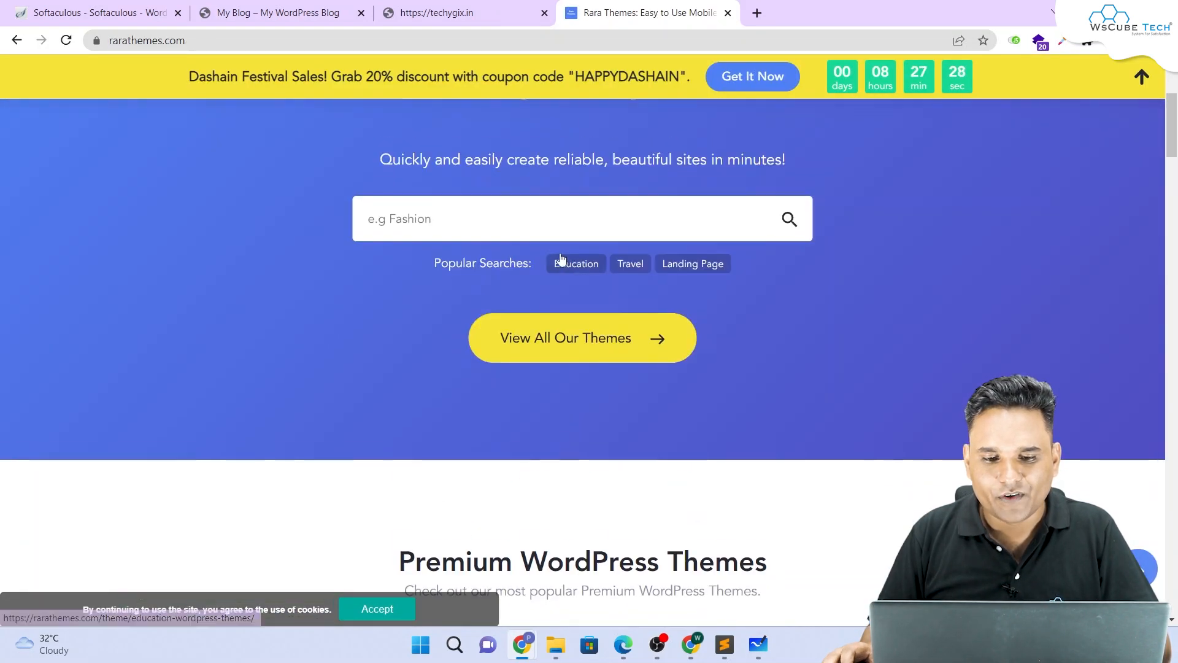
scroll(585, 203, up, 2)
scroll(608, 209, down, 6)
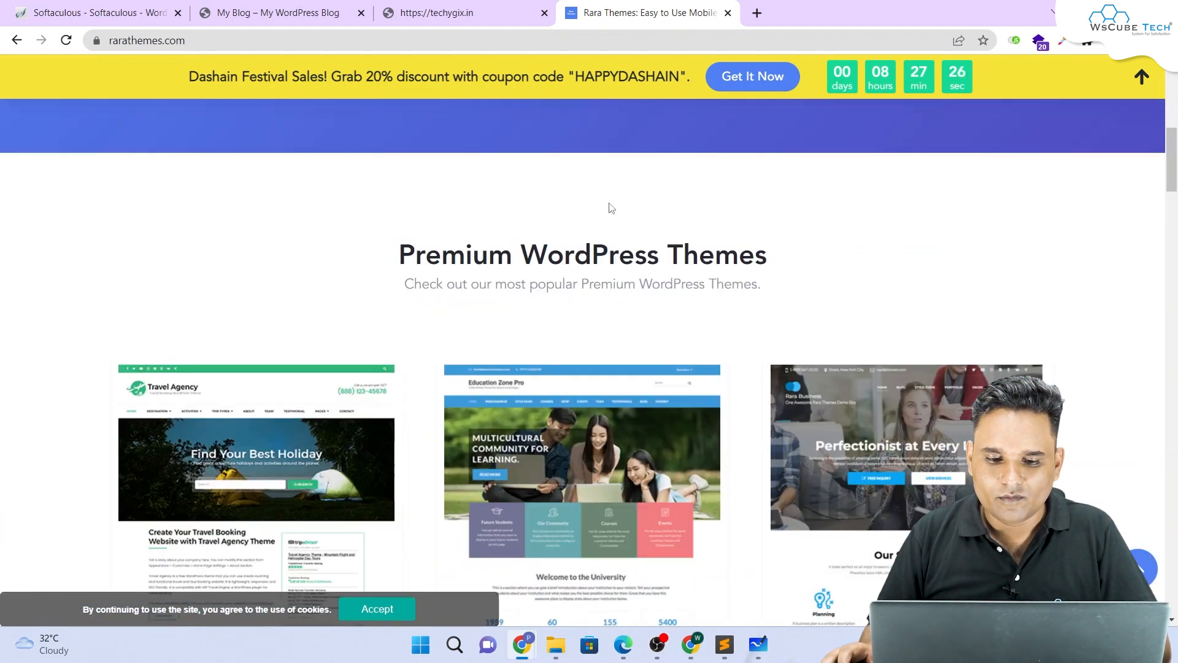
scroll(608, 208, up, 3)
Step: Show all themes filtered to Free and scroll down to Construction Landing Page
click(579, 266)
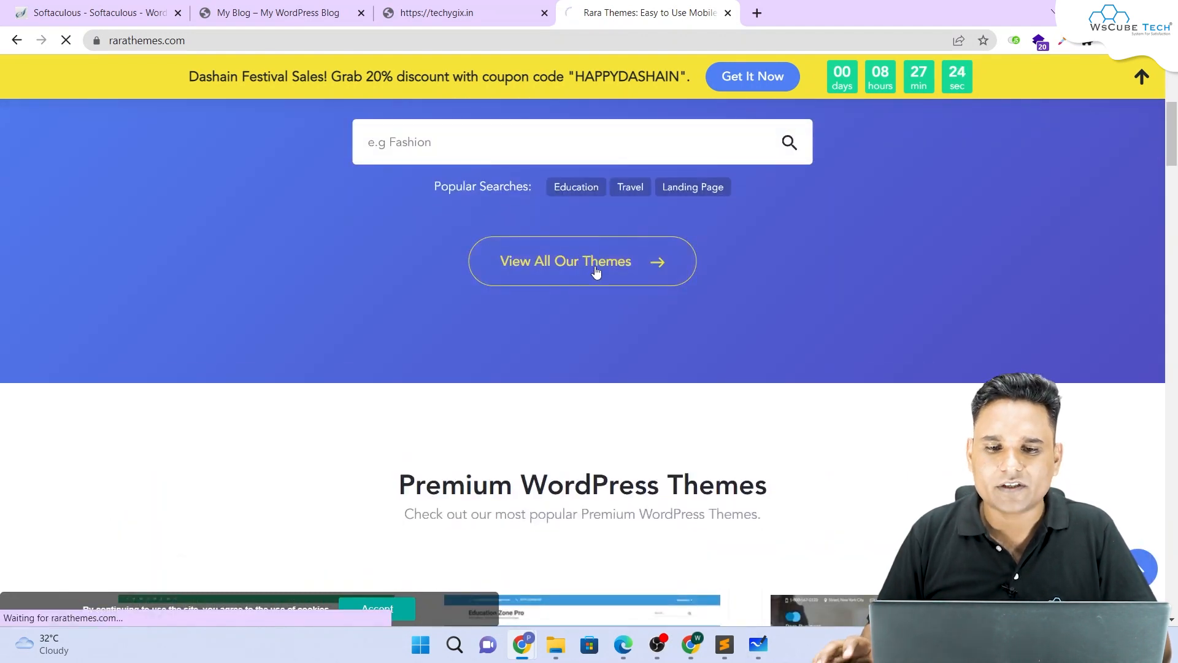
scroll(325, 308, down, 2)
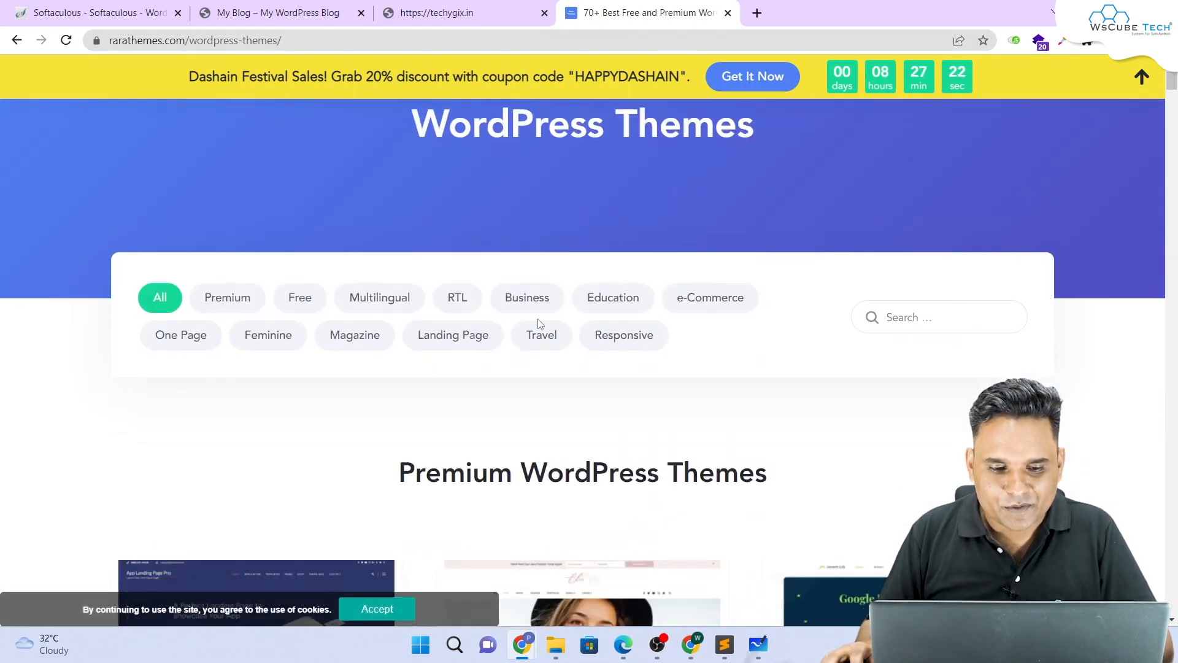
click(324, 307)
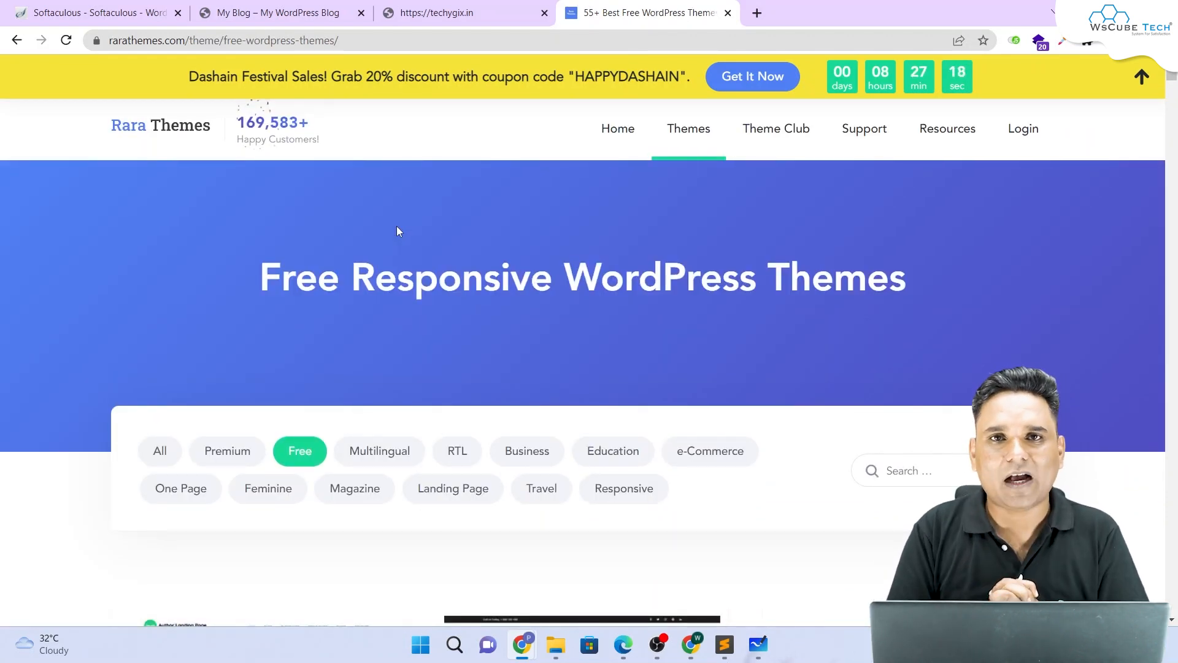
scroll(406, 211, down, 7)
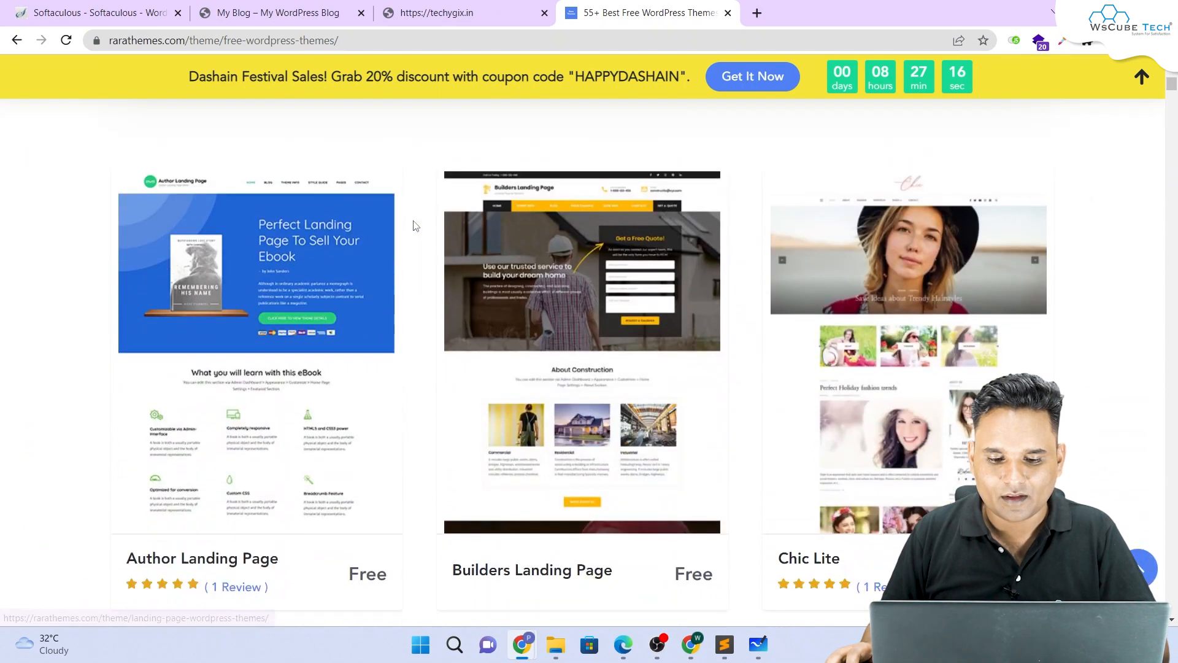
scroll(570, 324, down, 2)
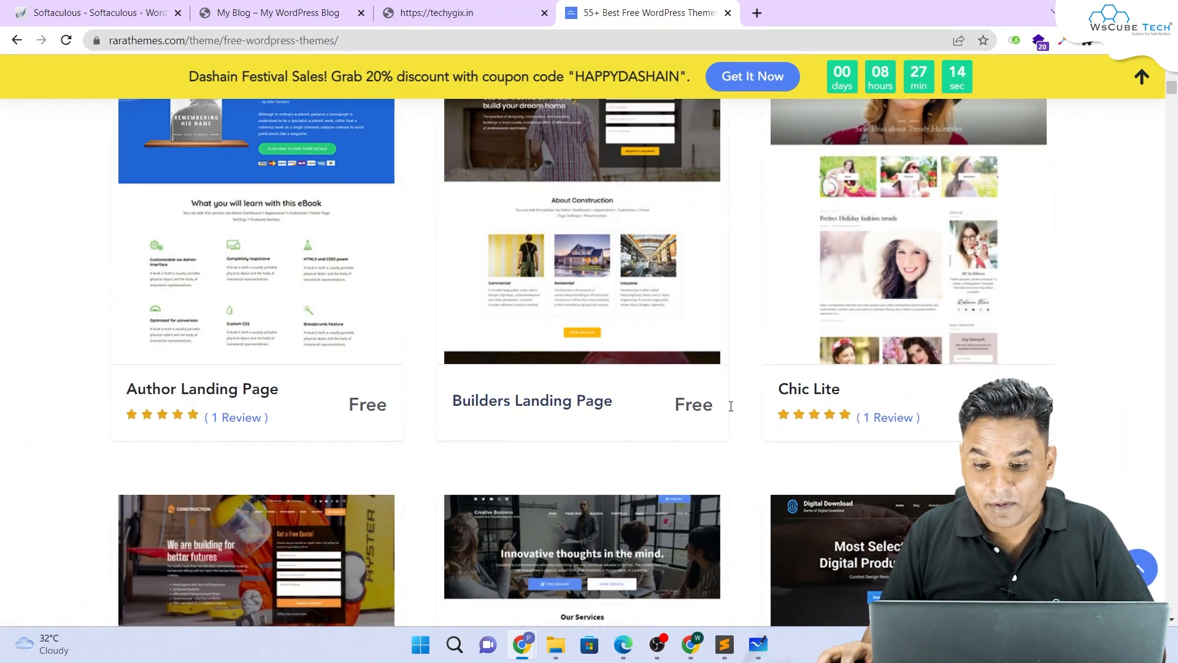
scroll(552, 307, down, 2)
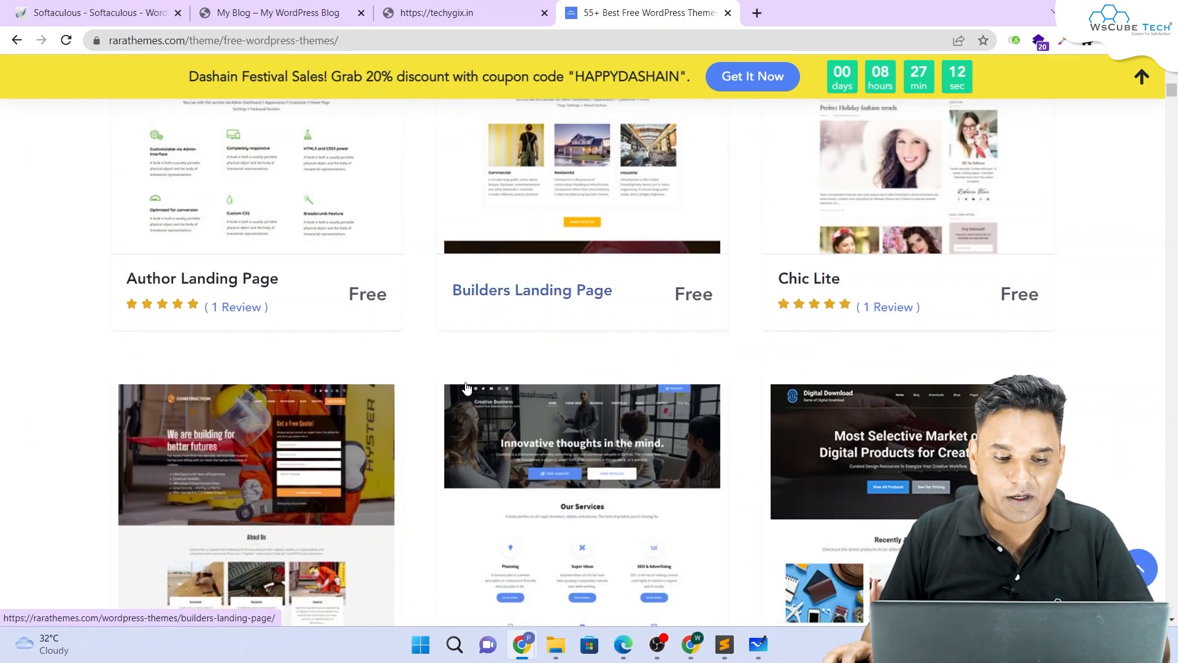
scroll(369, 258, down, 3)
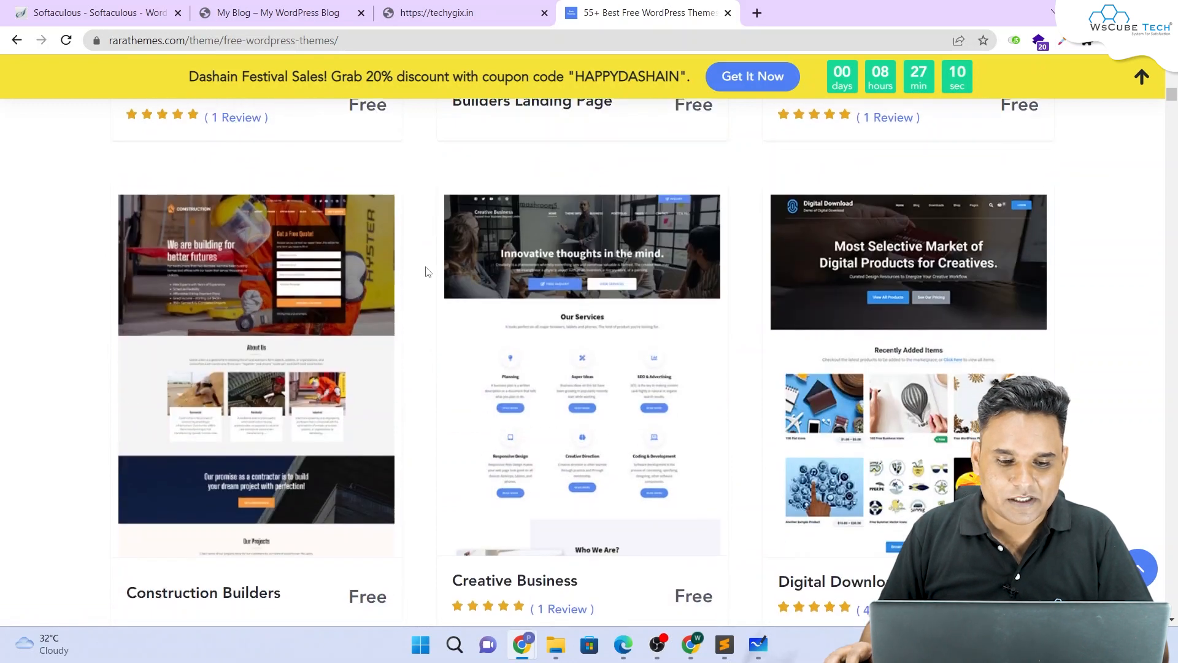
scroll(424, 282, down, 1)
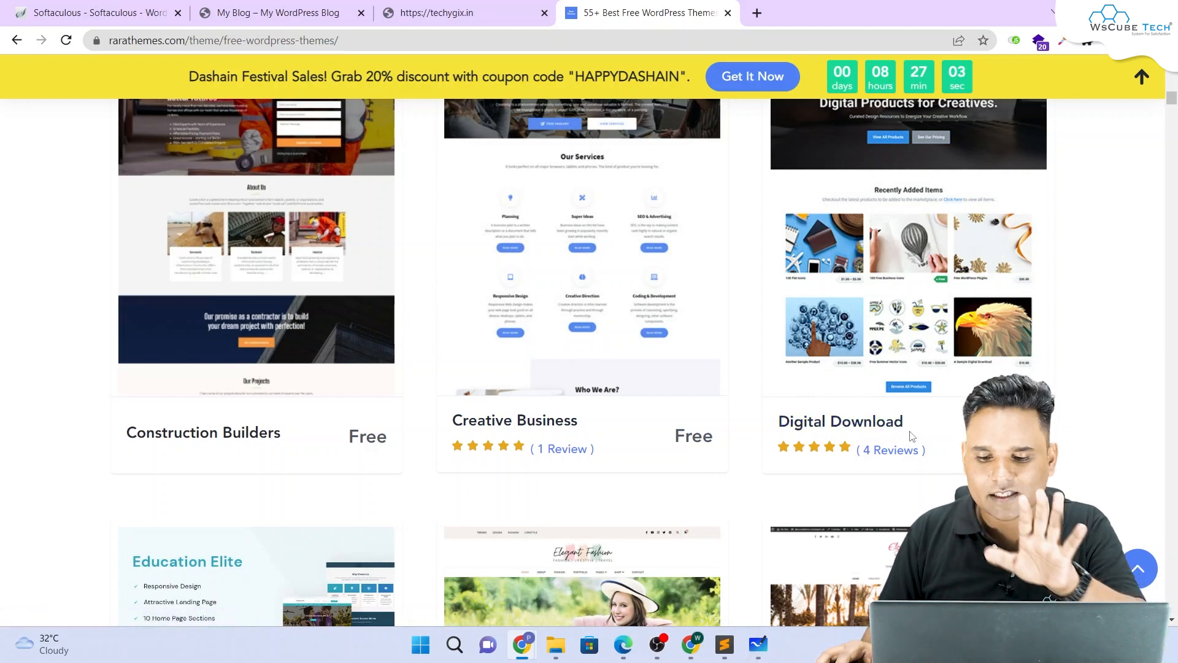
scroll(911, 436, down, 10)
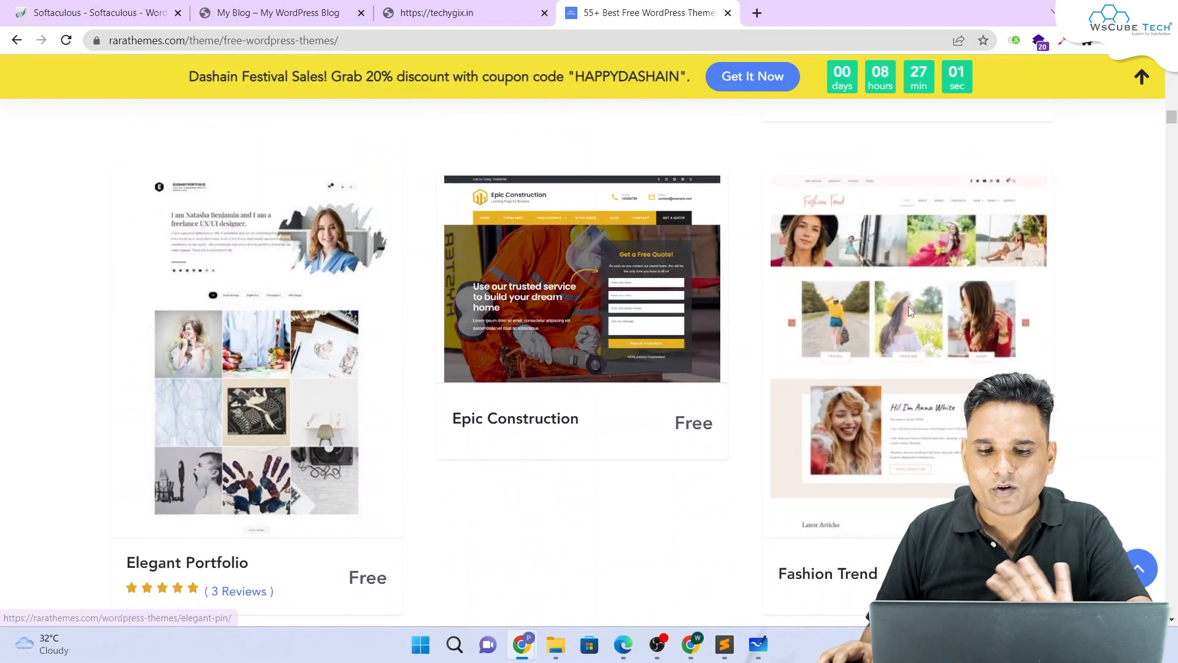
scroll(908, 310, down, 12)
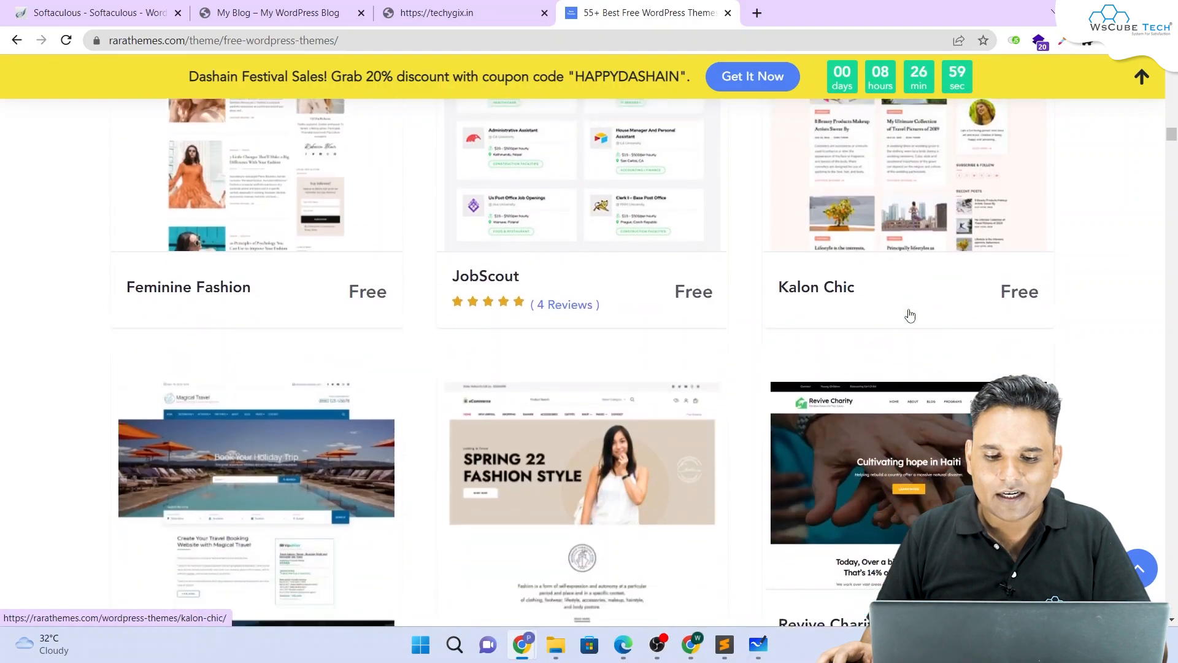
scroll(911, 315, down, 15)
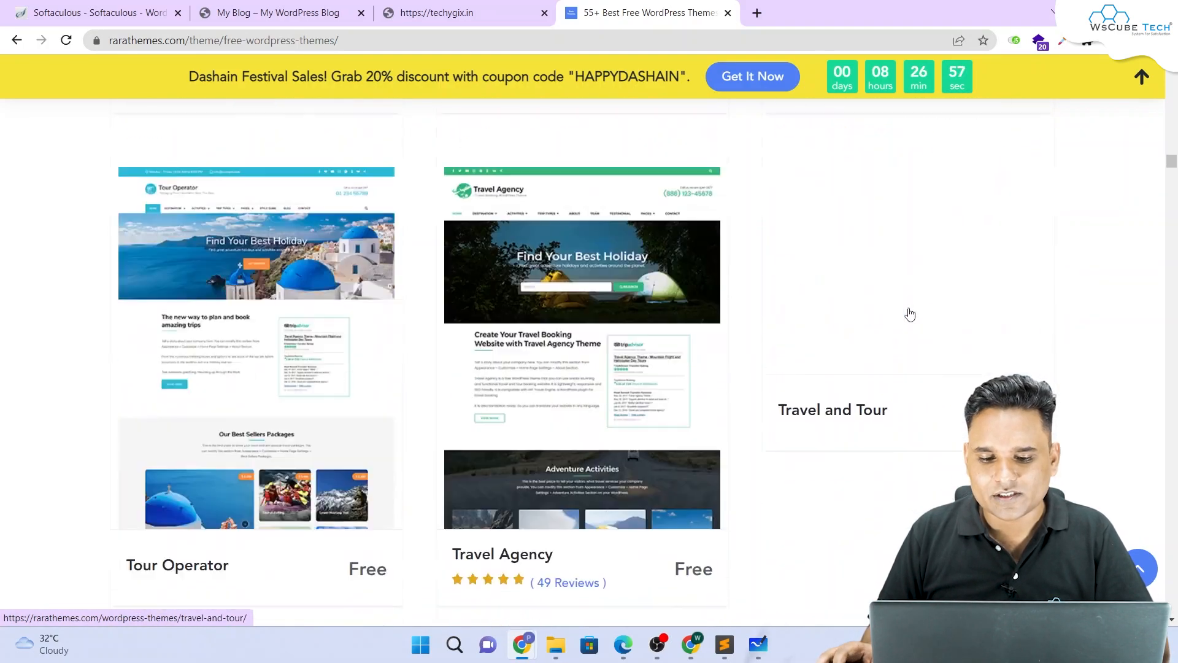
scroll(910, 314, down, 15)
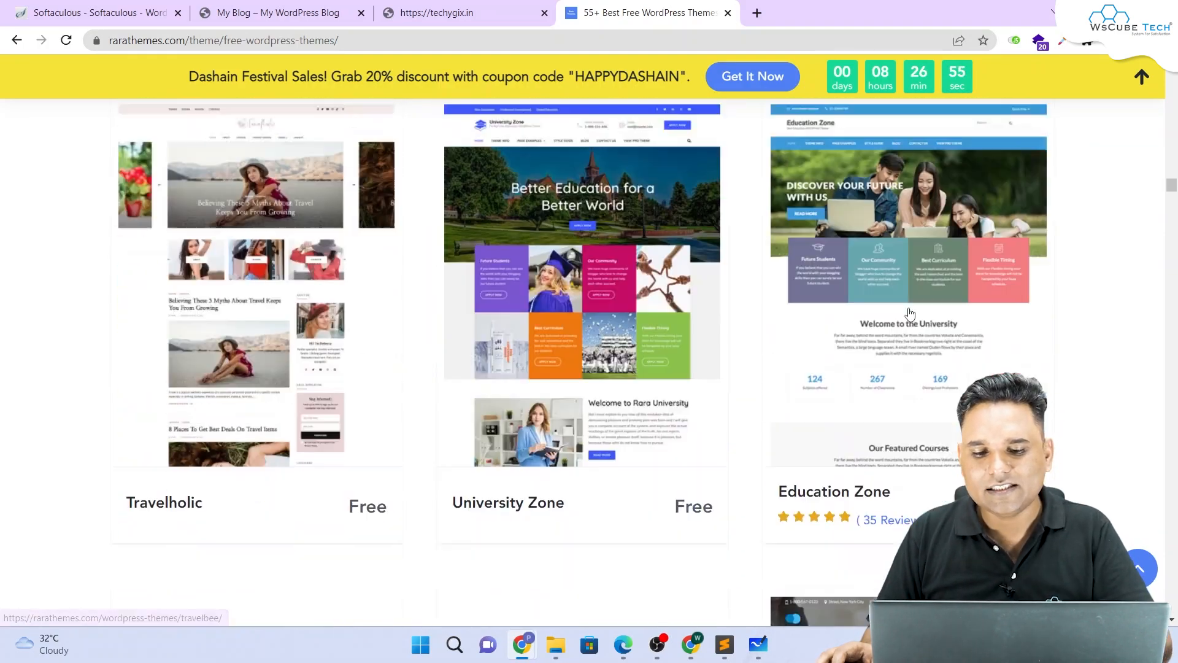
scroll(910, 315, down, 10)
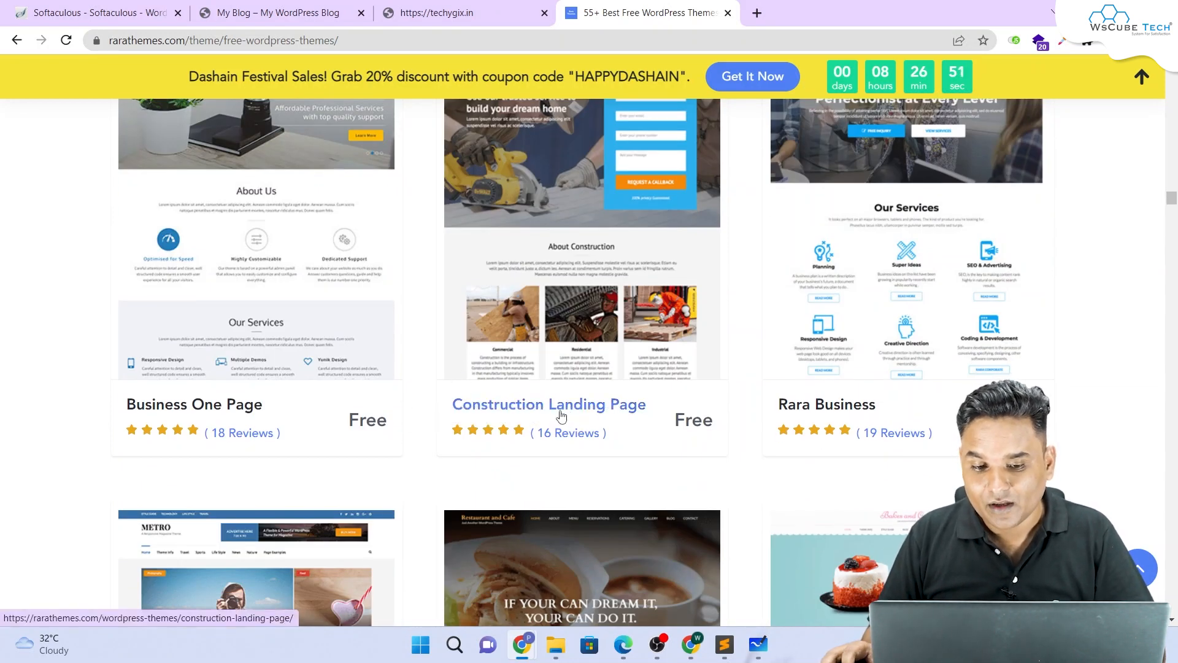
scroll(562, 417, up, 1)
scroll(563, 401, up, 1)
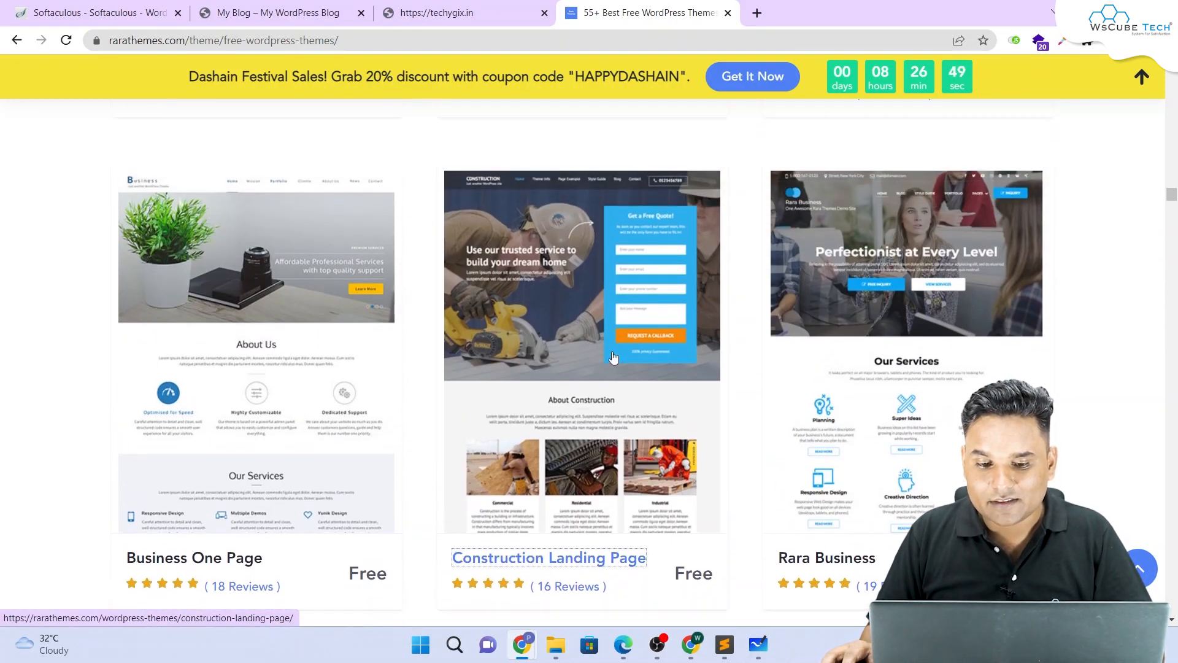
scroll(613, 357, down, 1)
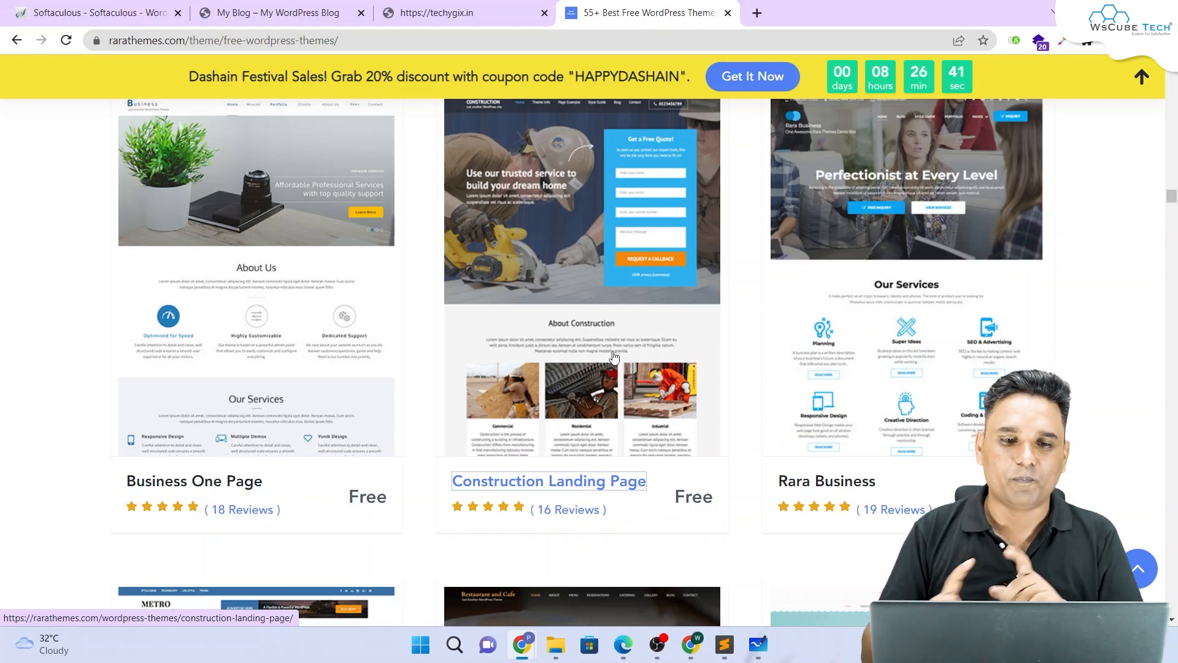
Step: Open the installed techygix.in site from the Softaculous success page and select its URL
click(276, 12)
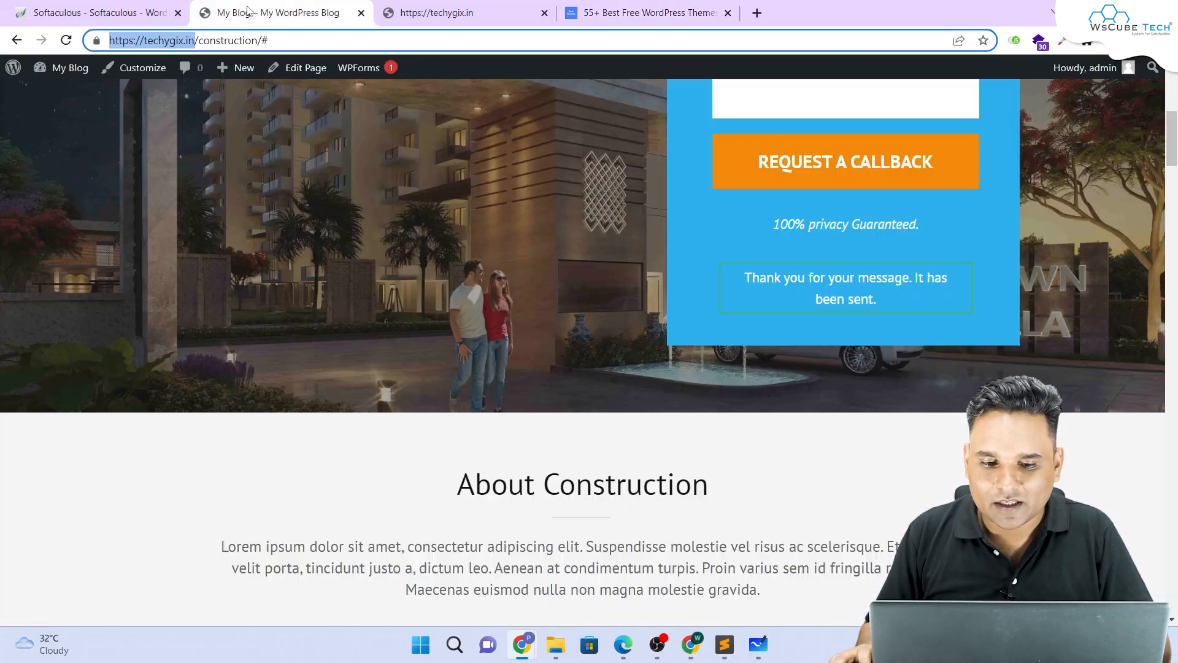
click(94, 7)
scroll(614, 224, down, 5)
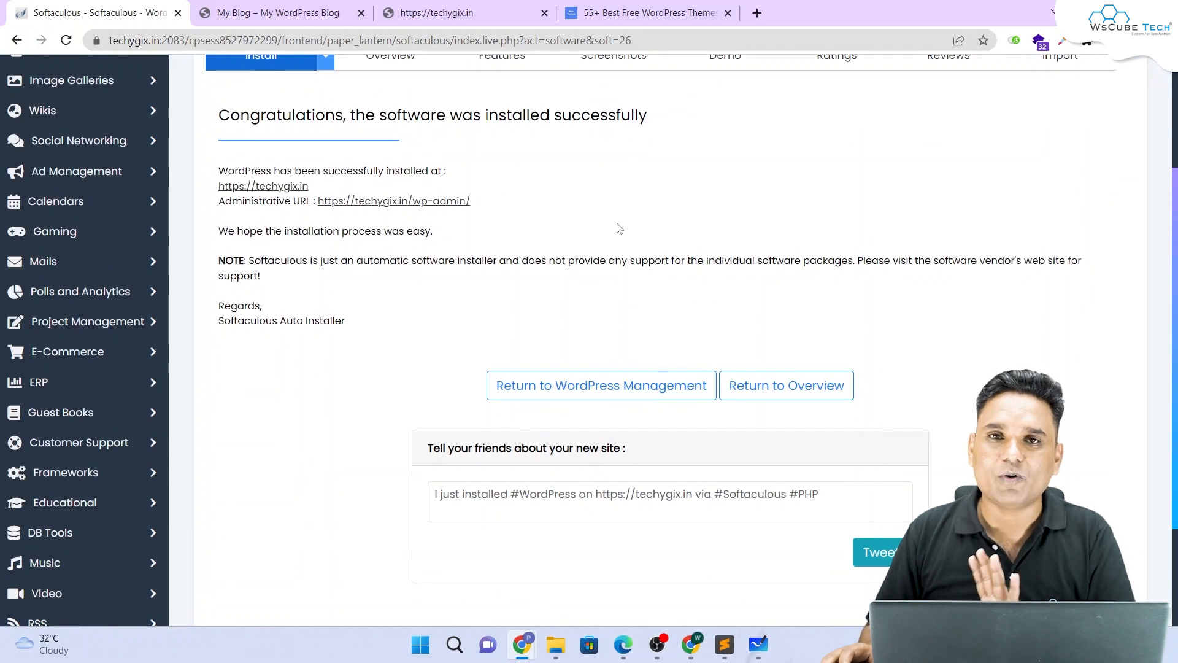
click(268, 187)
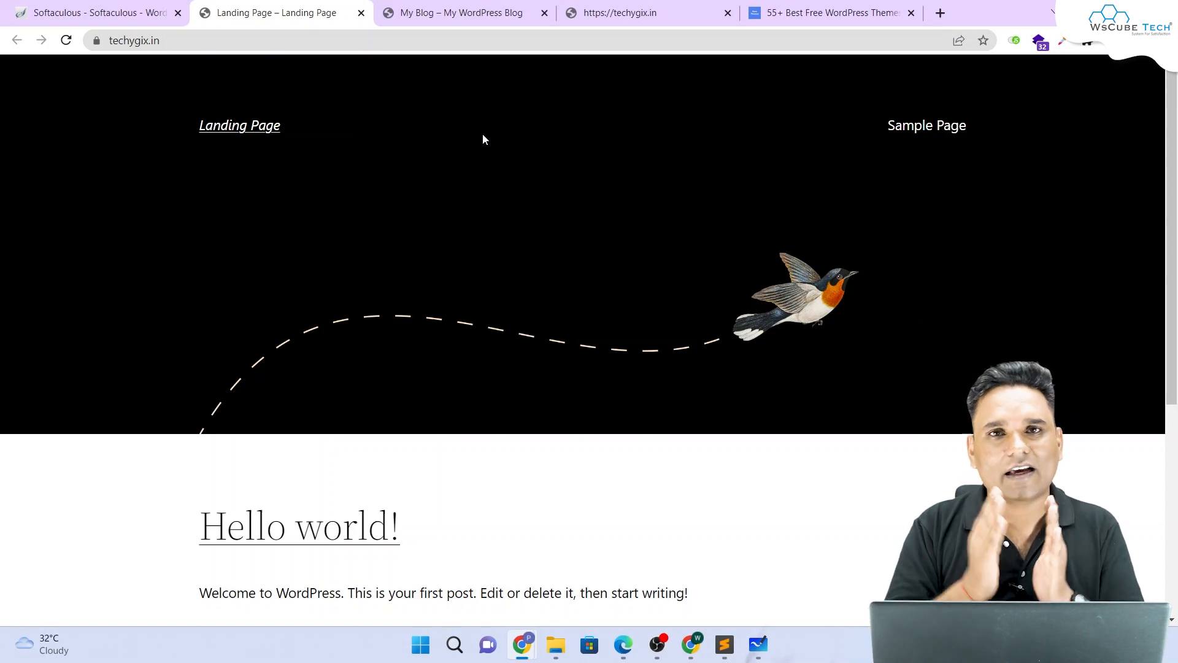
click(509, 40)
key(ctrl+c)
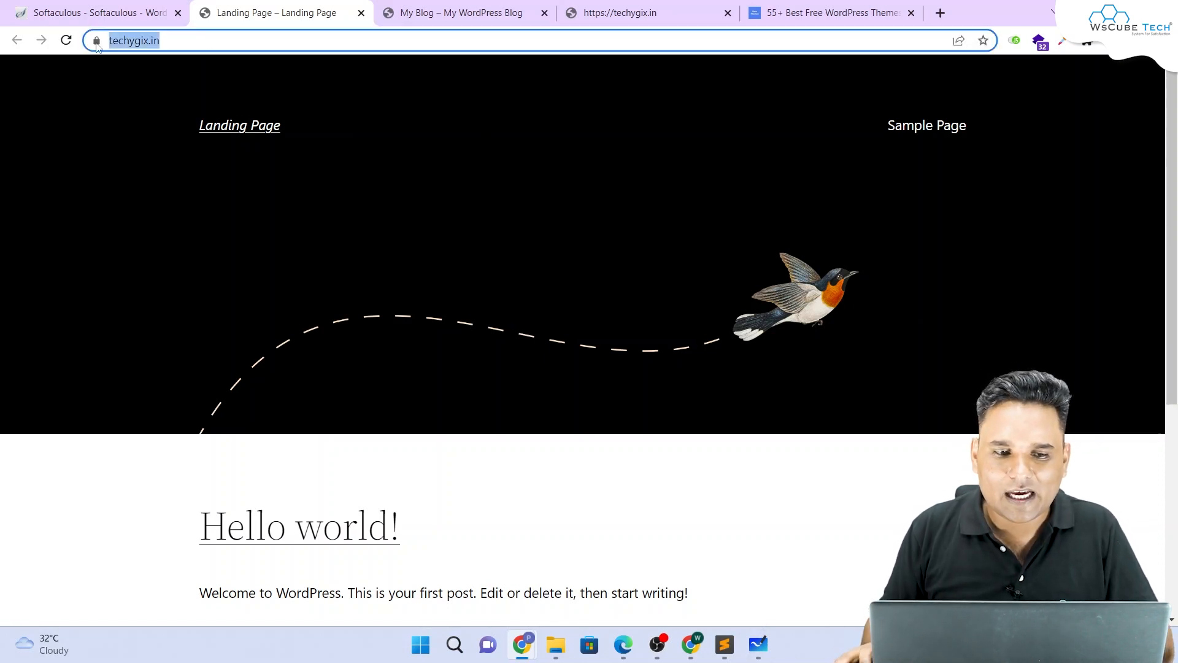
Step: Load the site's wp-admin login page in a new tab next to the site
click(940, 12)
key(ctrl+v)
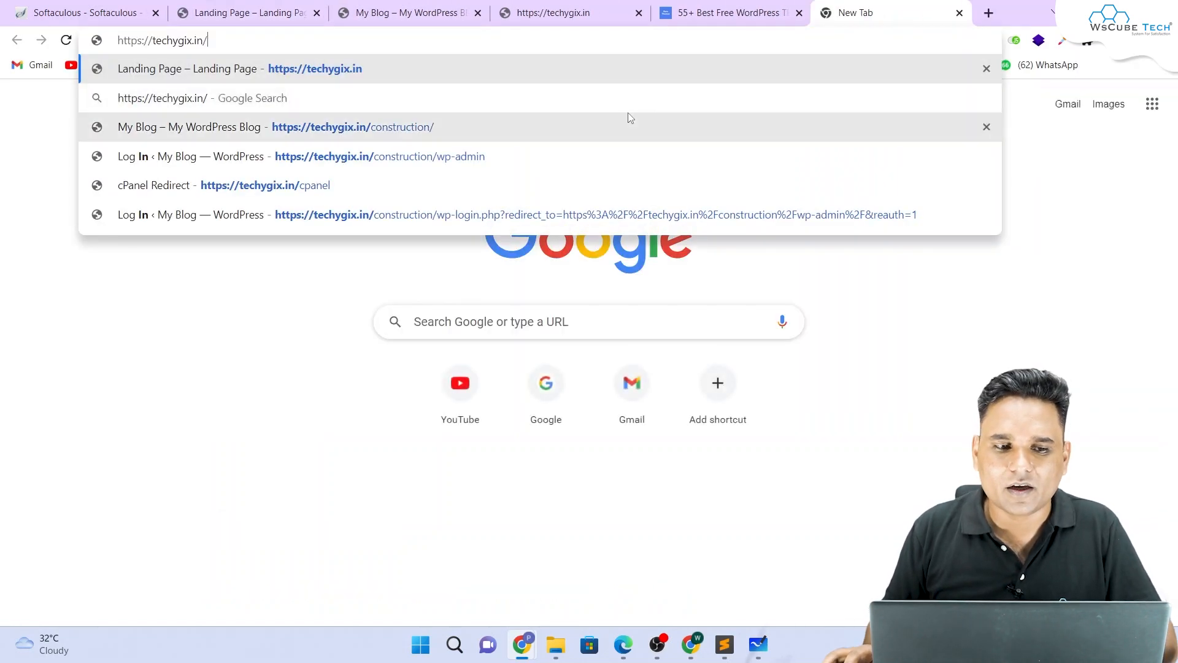
text(wp-ad)
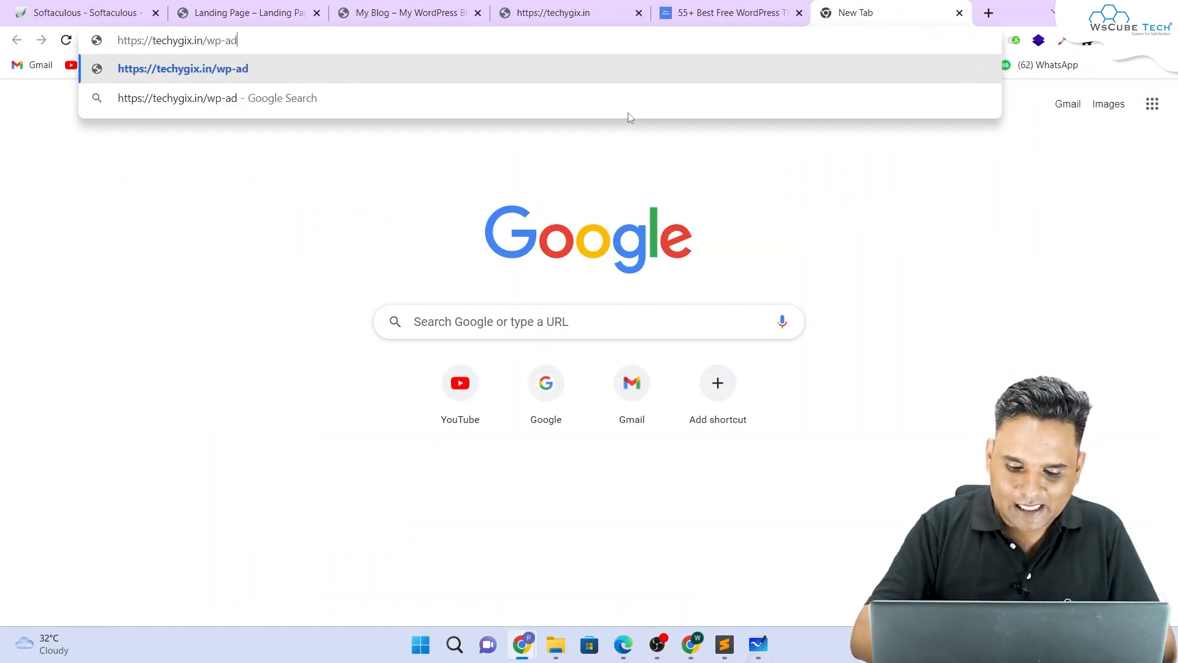
text(min)
key(Return)
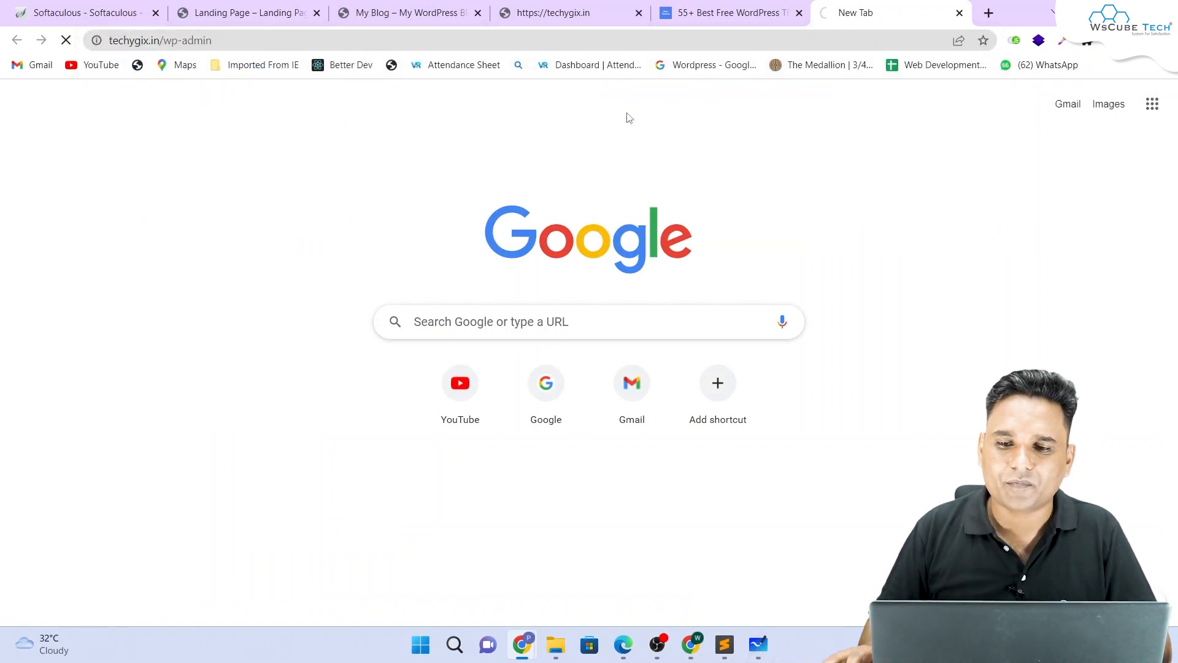
drag(872, 13, 252, 3)
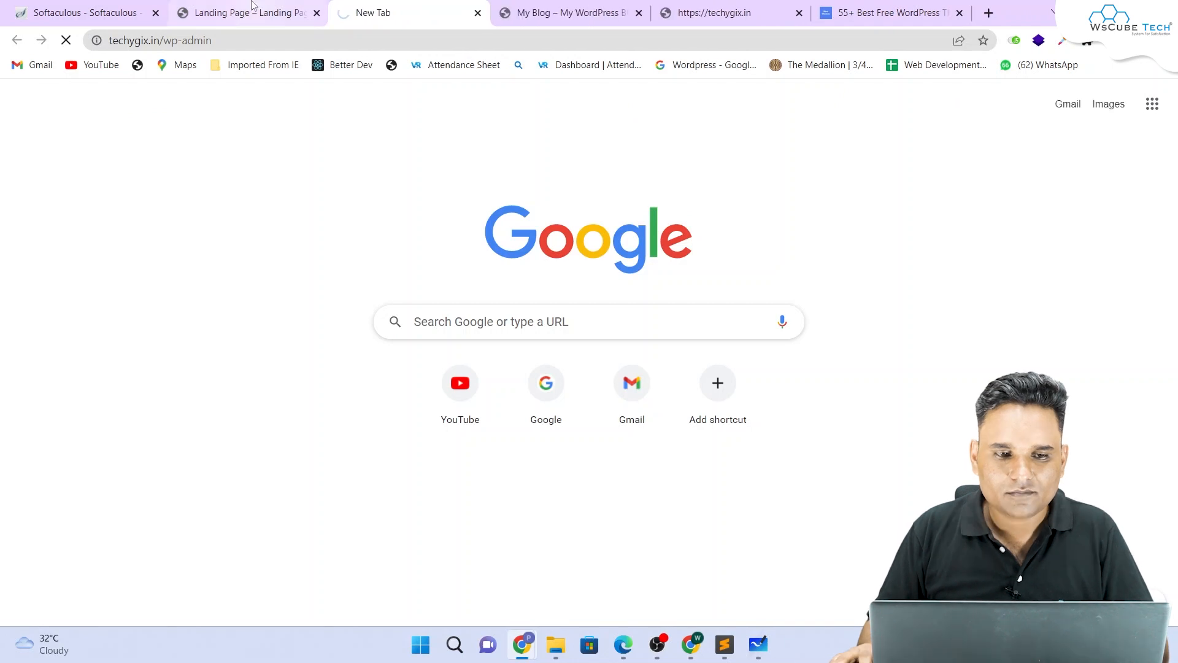
click(251, 3)
click(389, 13)
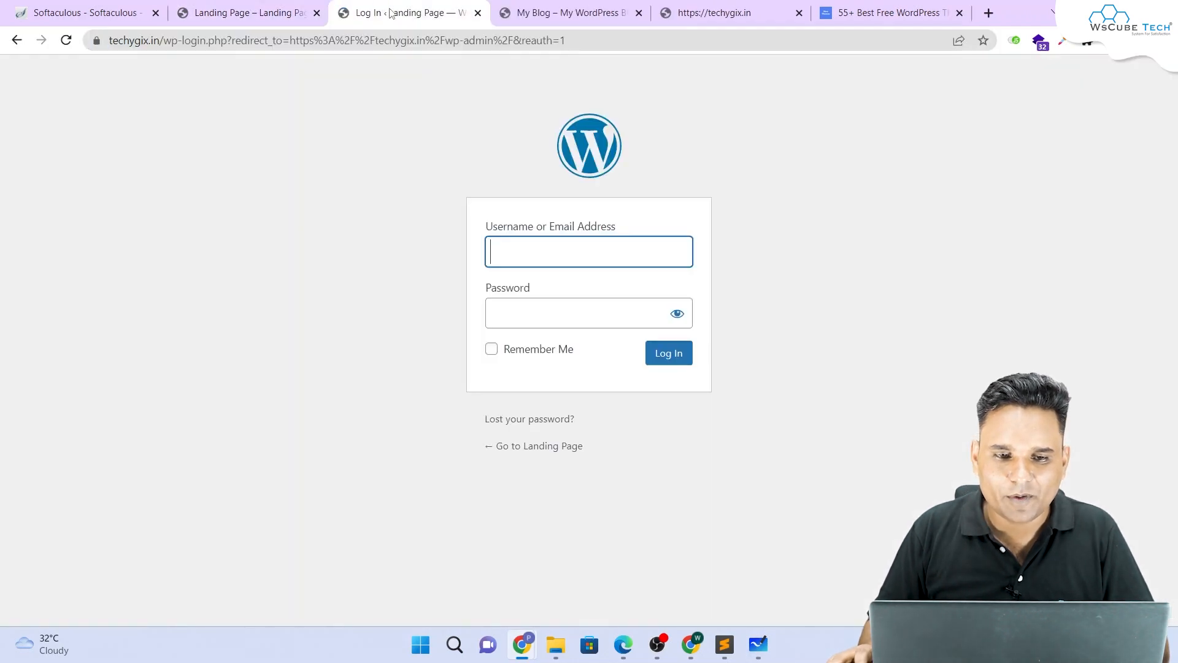
Step: Sign in with the saved admin username and the account password
click(594, 249)
click(602, 286)
click(572, 305)
text(ad)
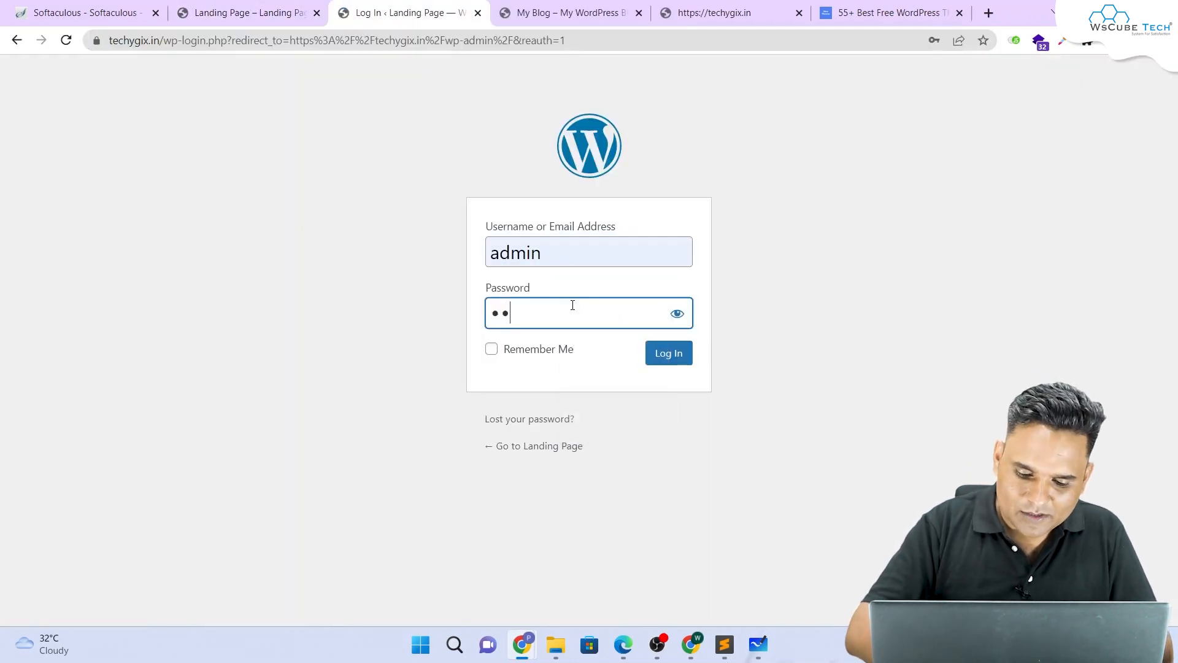
text(min)
key(Return)
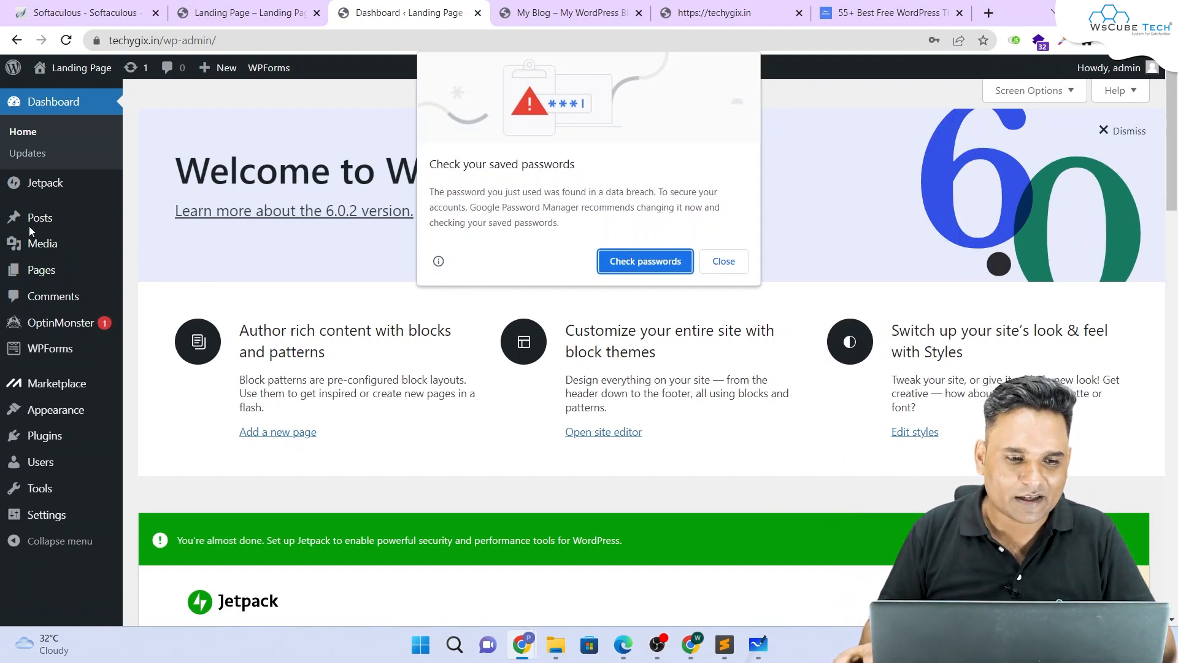
Step: Dismiss Chrome's password pop-ups, glance at the site's front page, and return to the dashboard
click(707, 268)
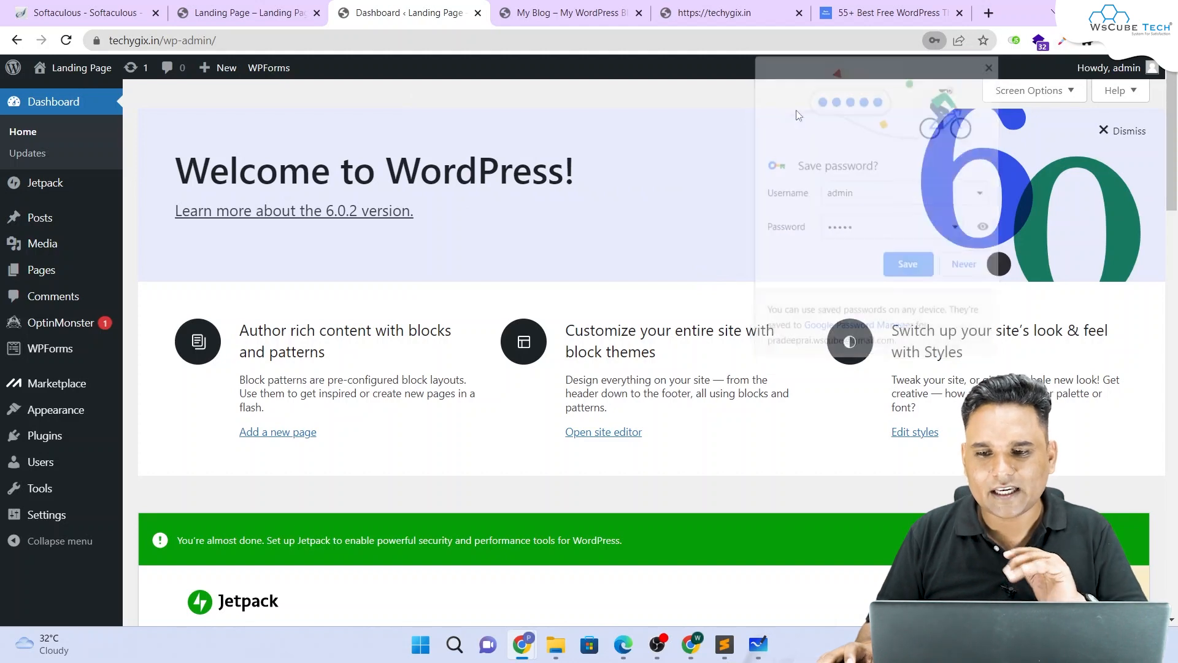
click(985, 63)
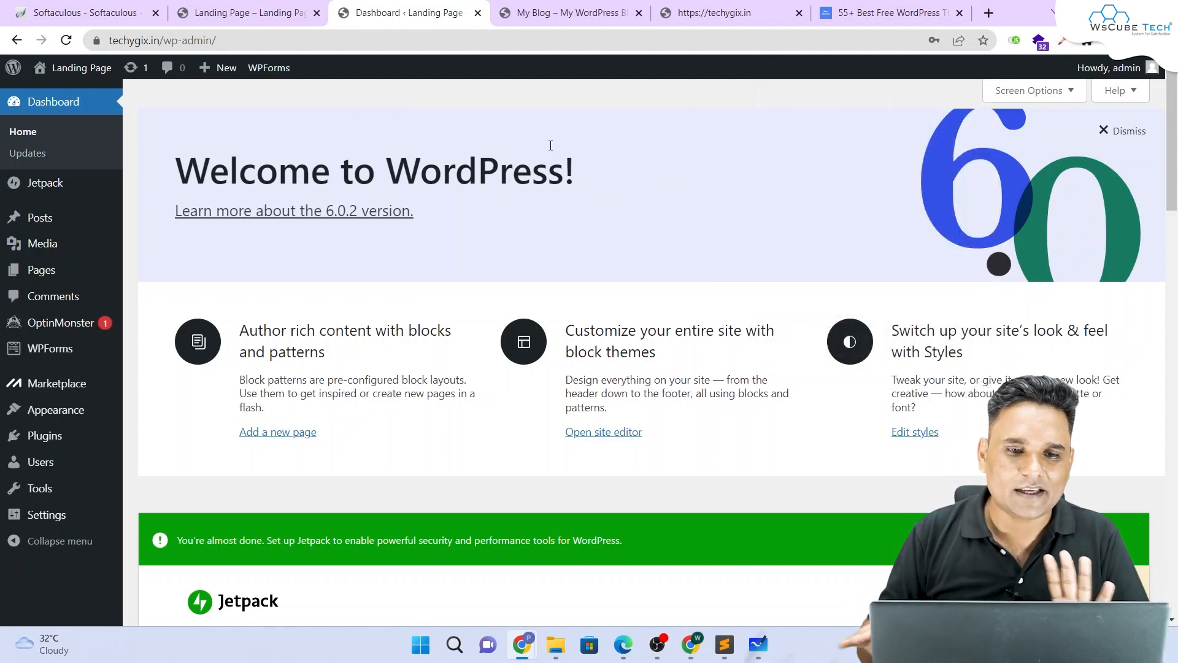
click(245, 12)
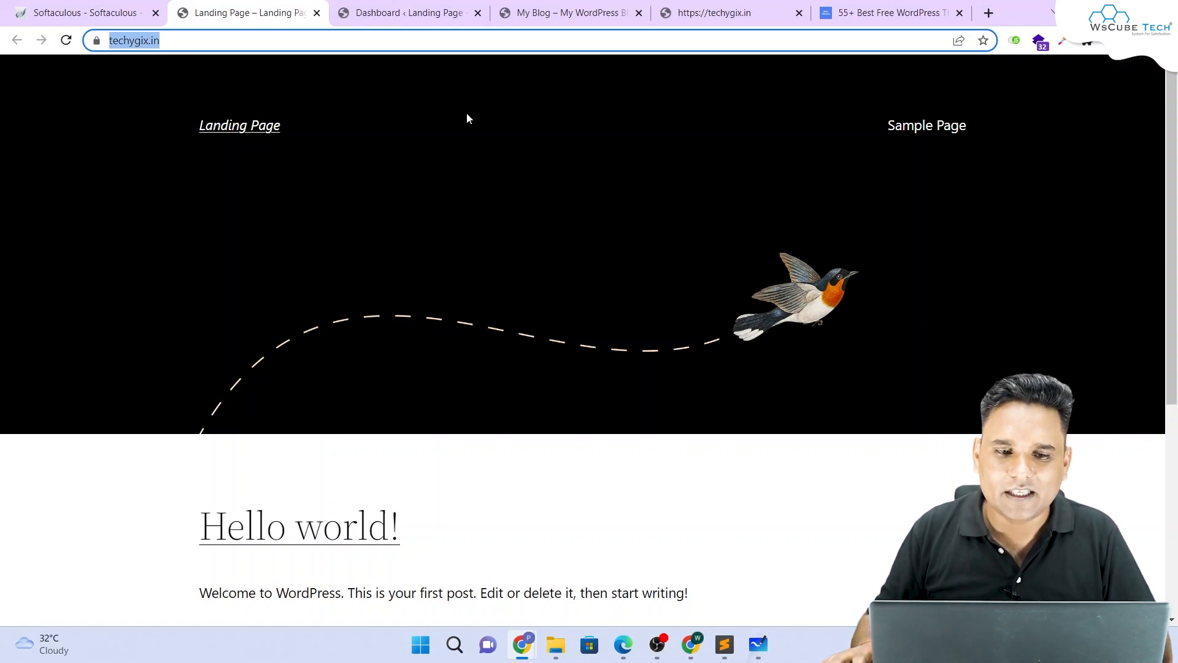
click(423, 12)
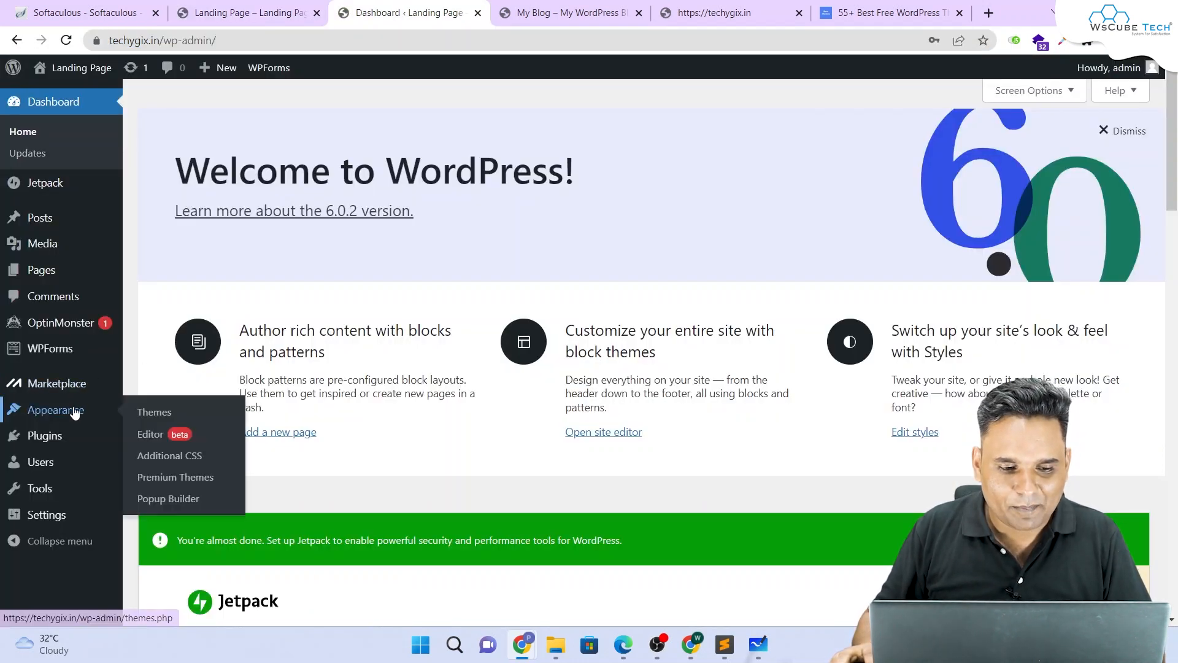
Step: Look over the installed themes in Appearance > Themes, then go back to the Rara free themes list
click(153, 412)
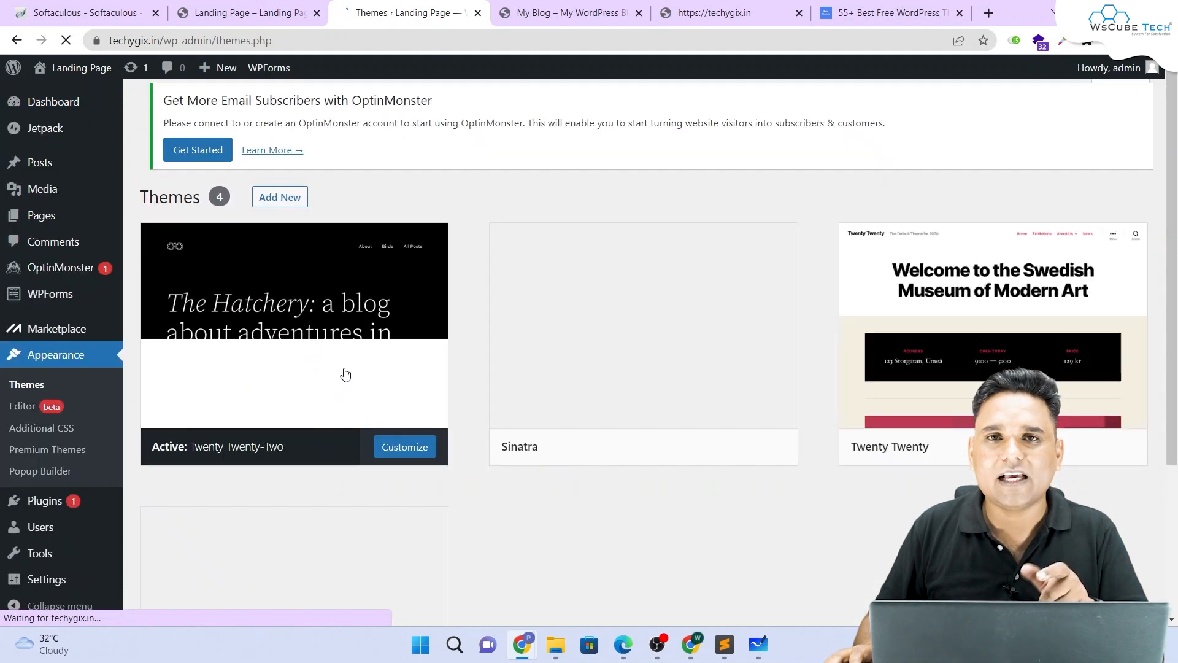
scroll(350, 371, down, 3)
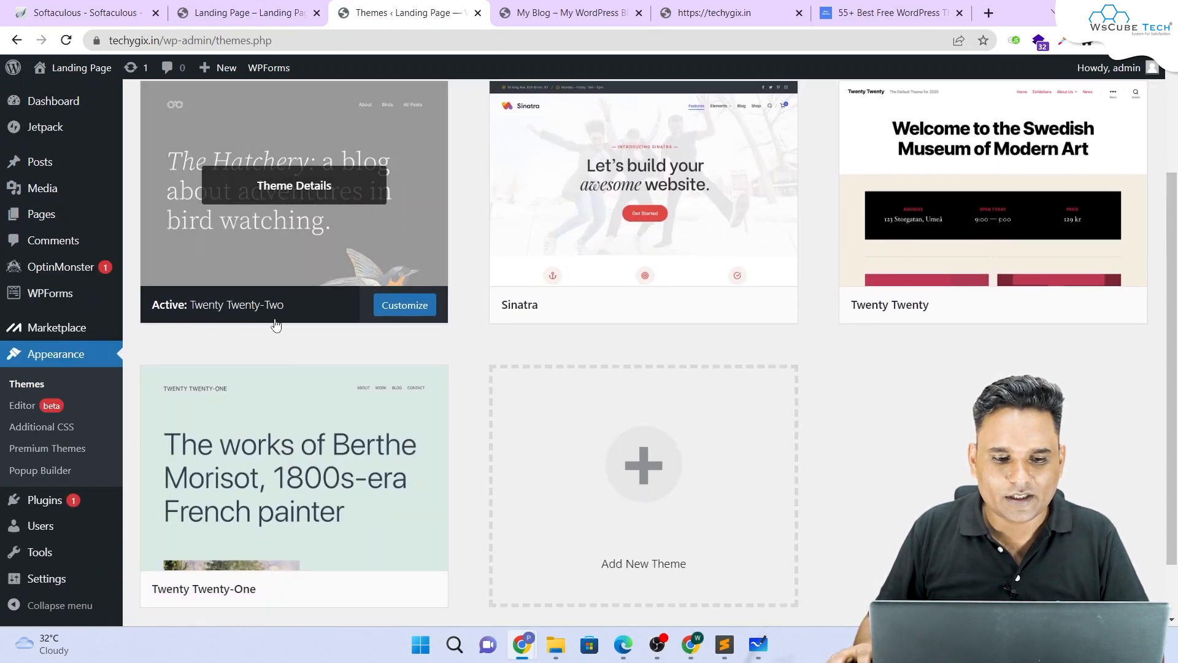
scroll(274, 321, up, 3)
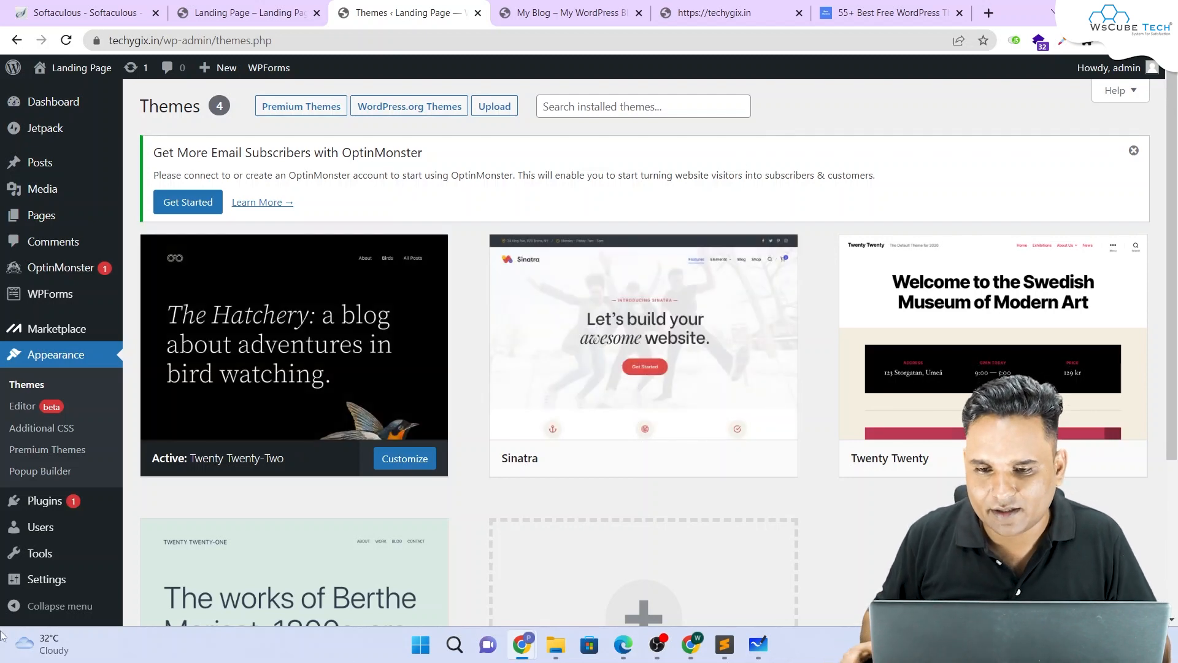
click(887, 13)
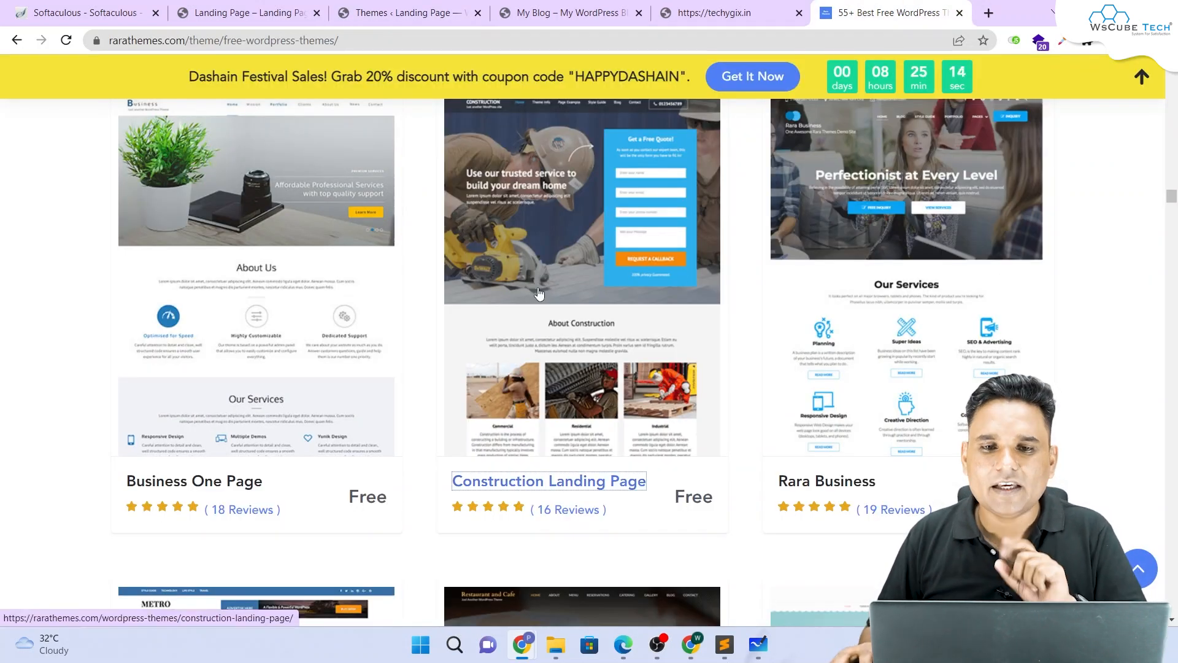
Step: Open the Construction Landing Page theme's free download form and fill in the e-mail address
click(540, 484)
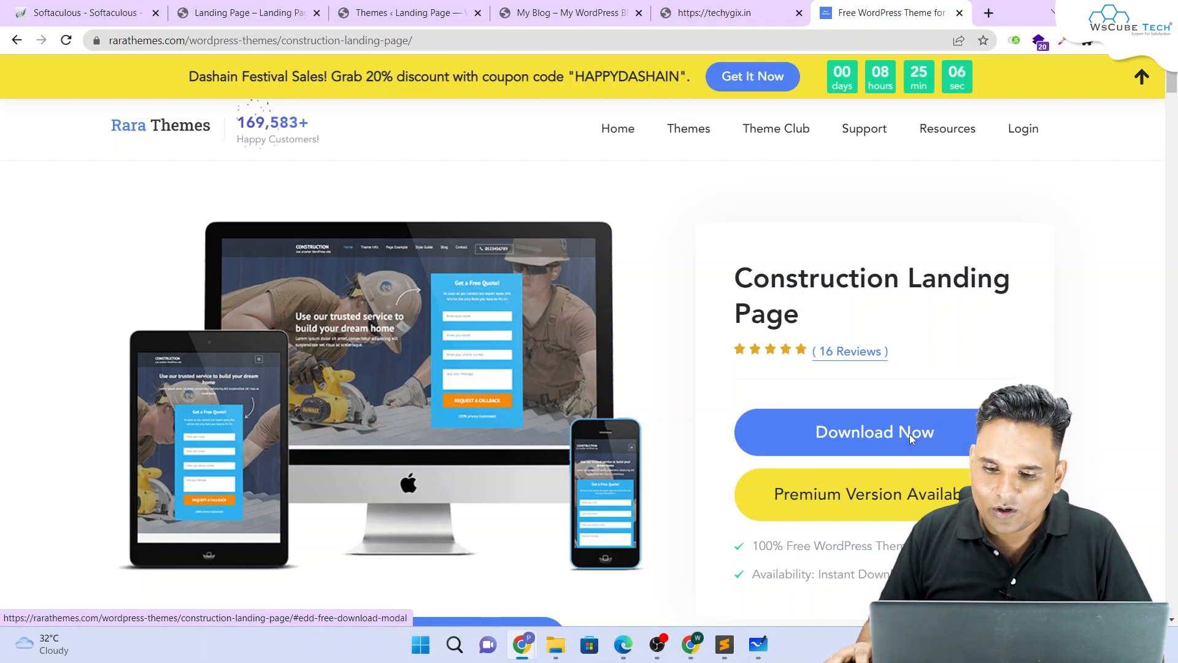
click(910, 438)
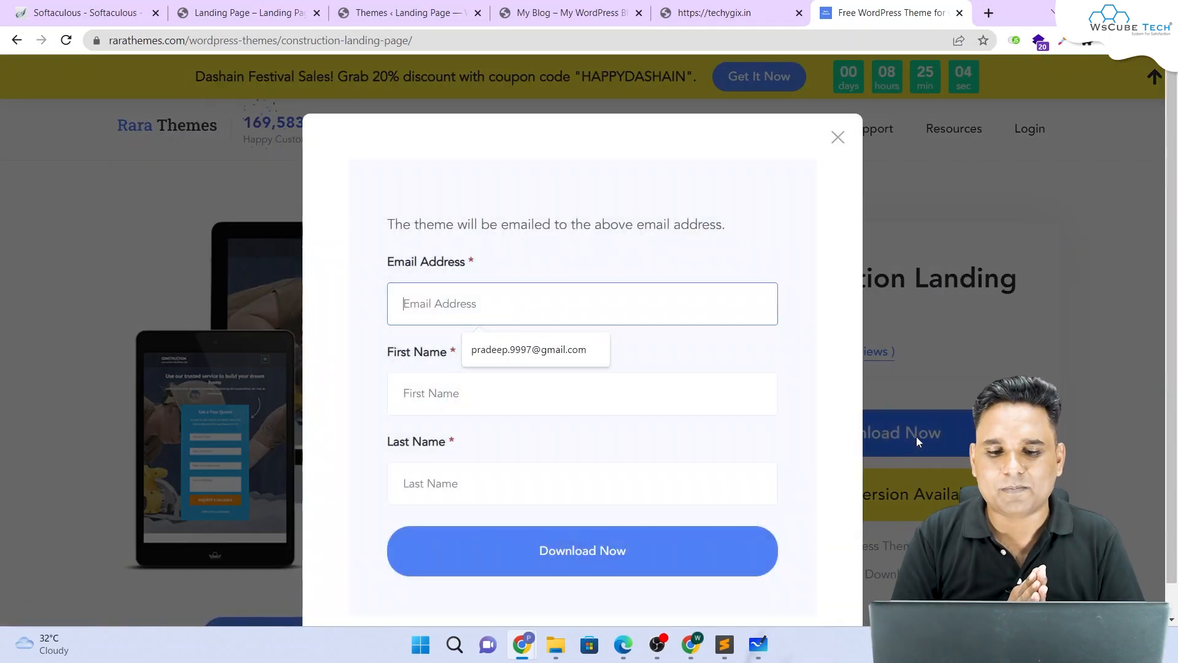
click(559, 358)
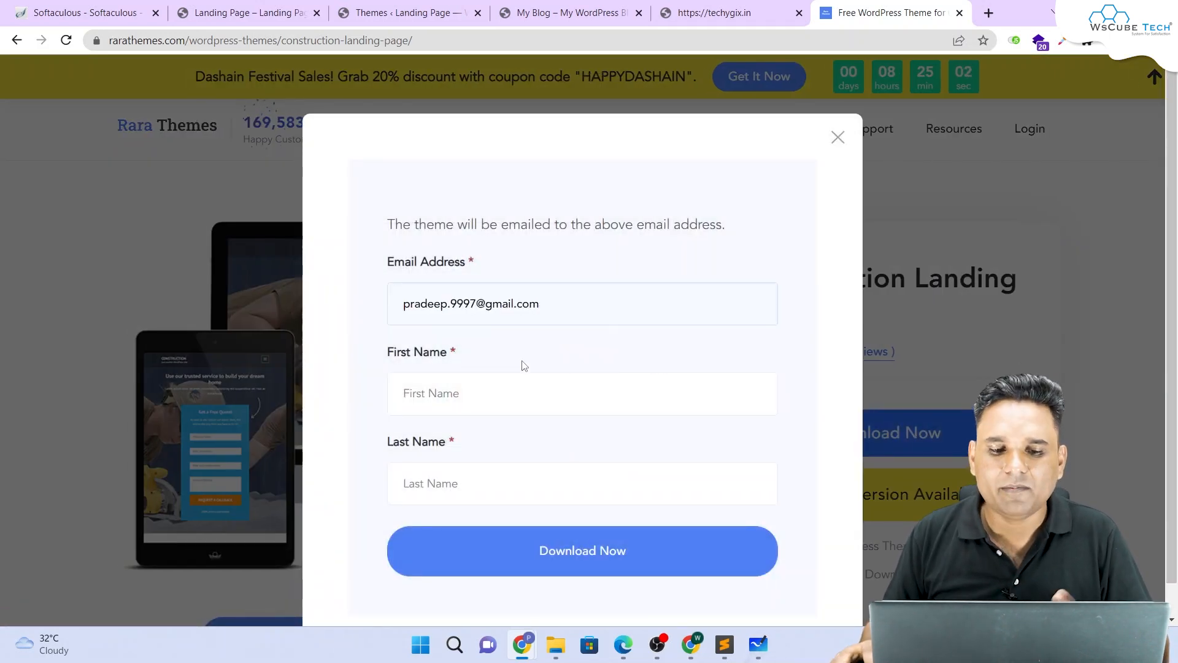
Step: Enter the first and last name, then submit the free download request
click(481, 400)
key(Down)
key(Return)
double_click(458, 393)
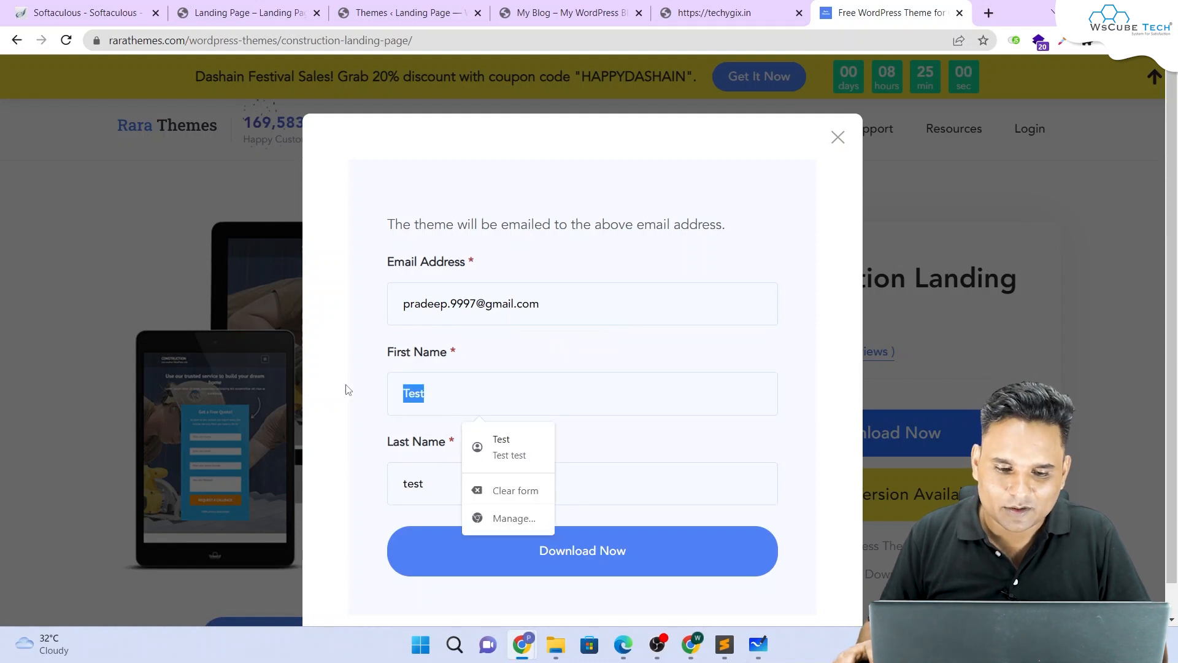
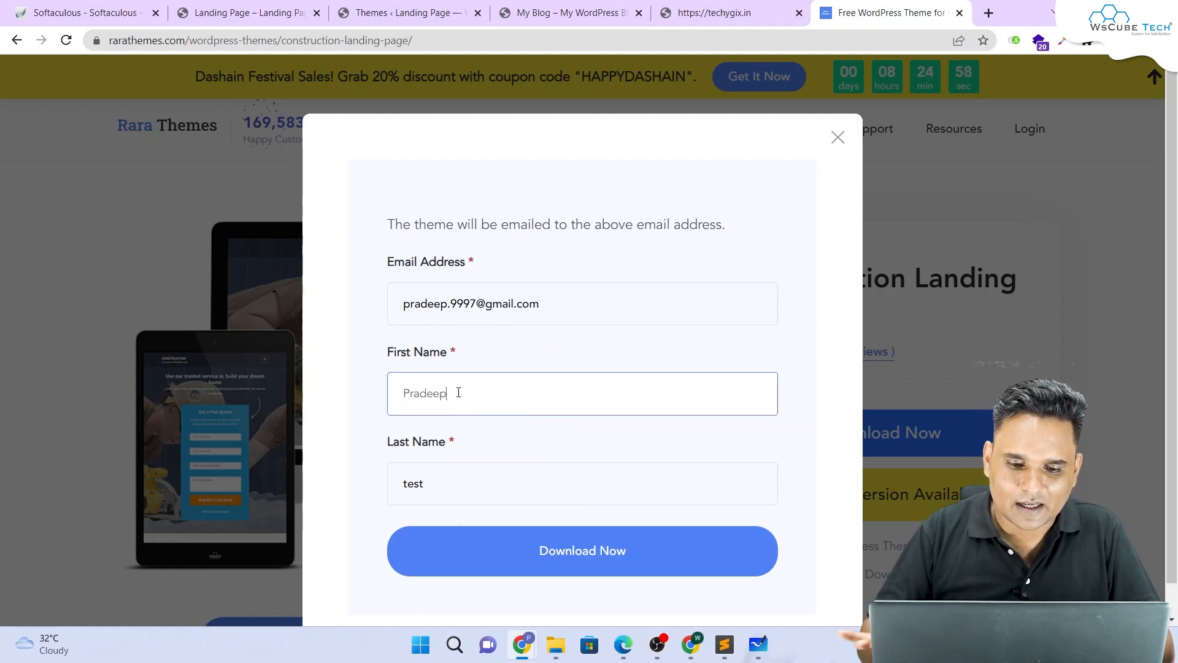
key(Tab)
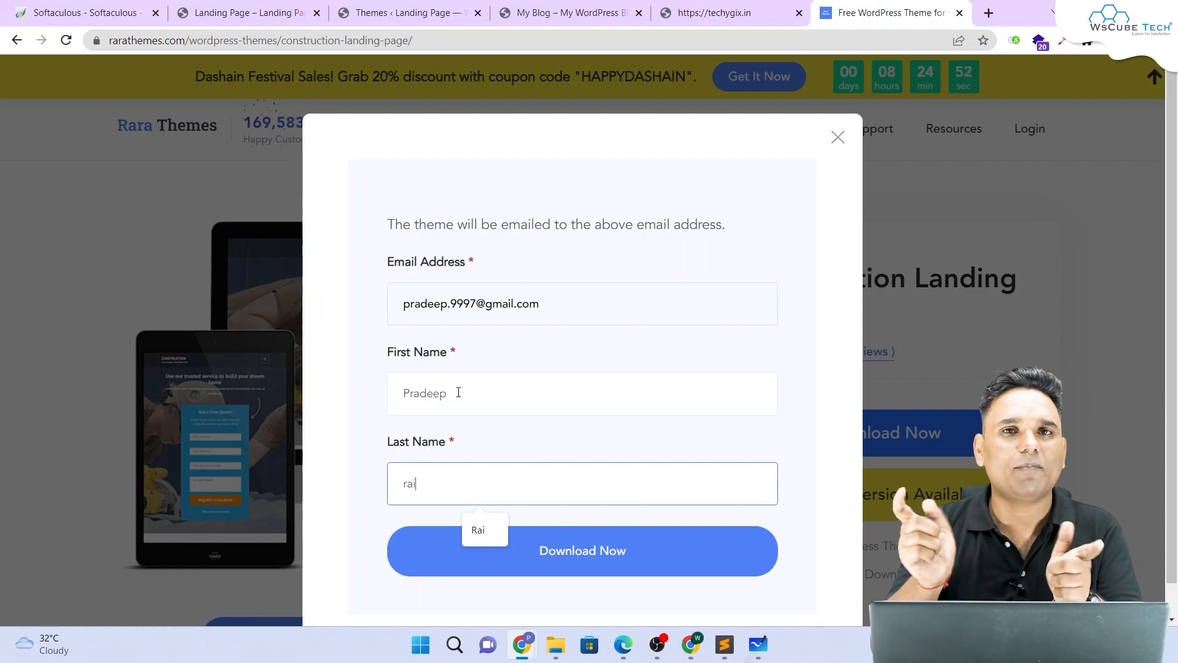
click(588, 551)
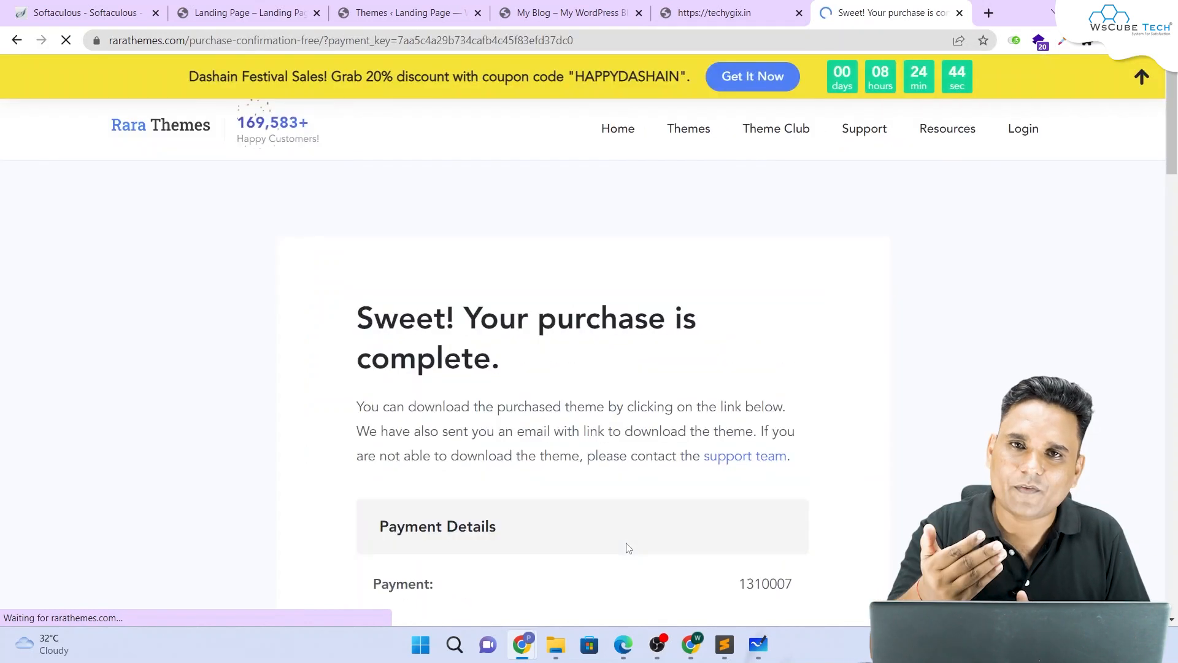
Step: Download the construction-landing-page zip from the purchase confirmation page
scroll(624, 405, down, 5)
scroll(624, 405, down, 6)
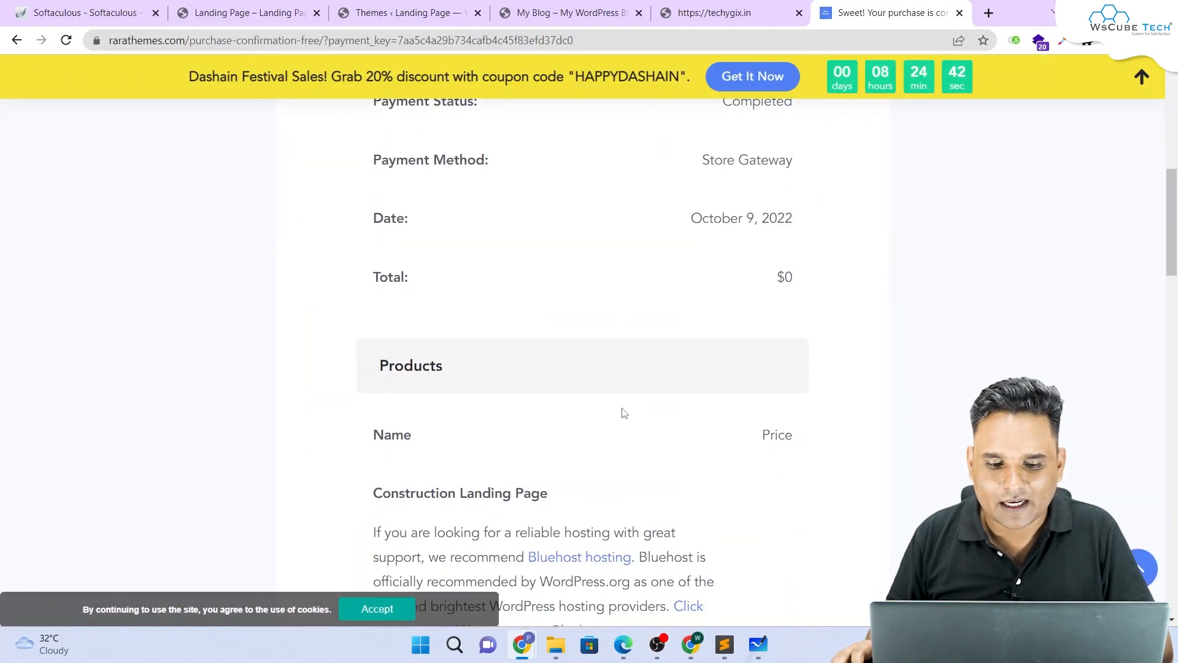
scroll(621, 413, down, 7)
scroll(463, 379, up, 2)
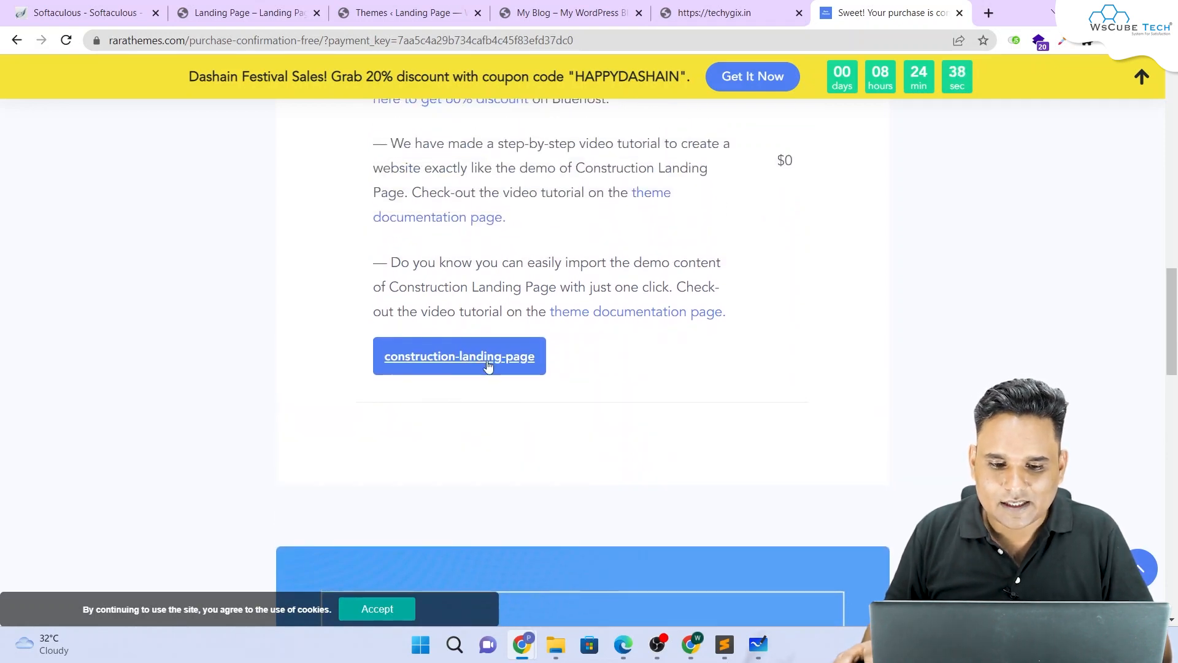
scroll(503, 376, down, 6)
scroll(503, 375, up, 5)
click(476, 284)
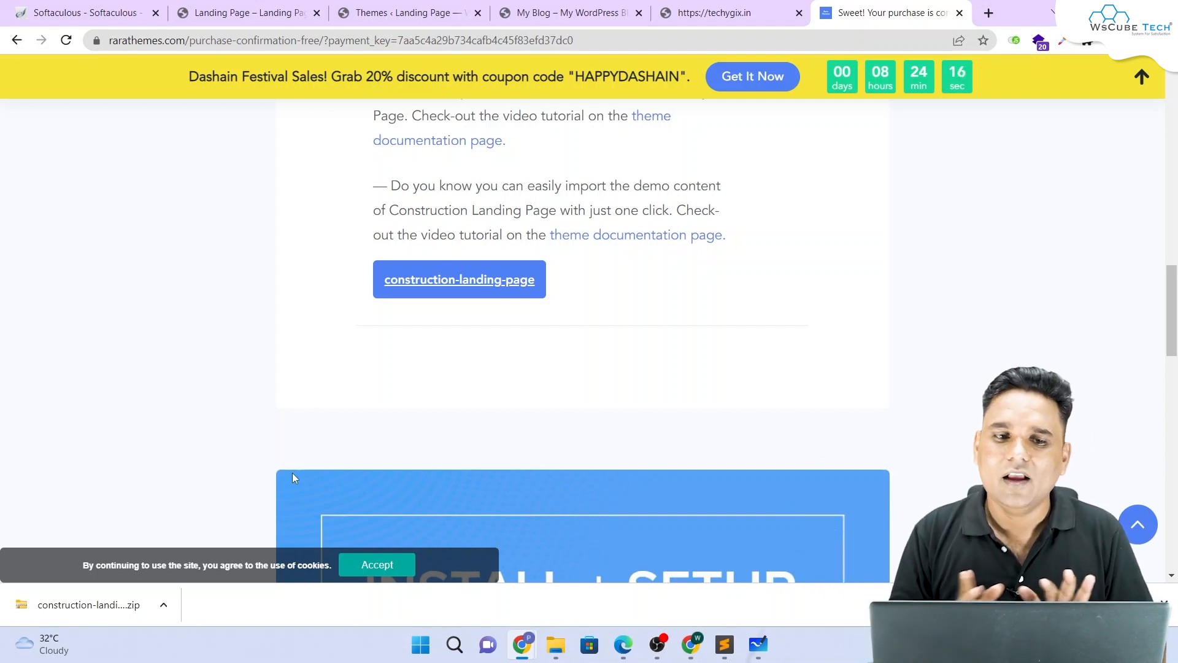
Step: Go back to the WordPress Themes page and open Add New
click(274, 8)
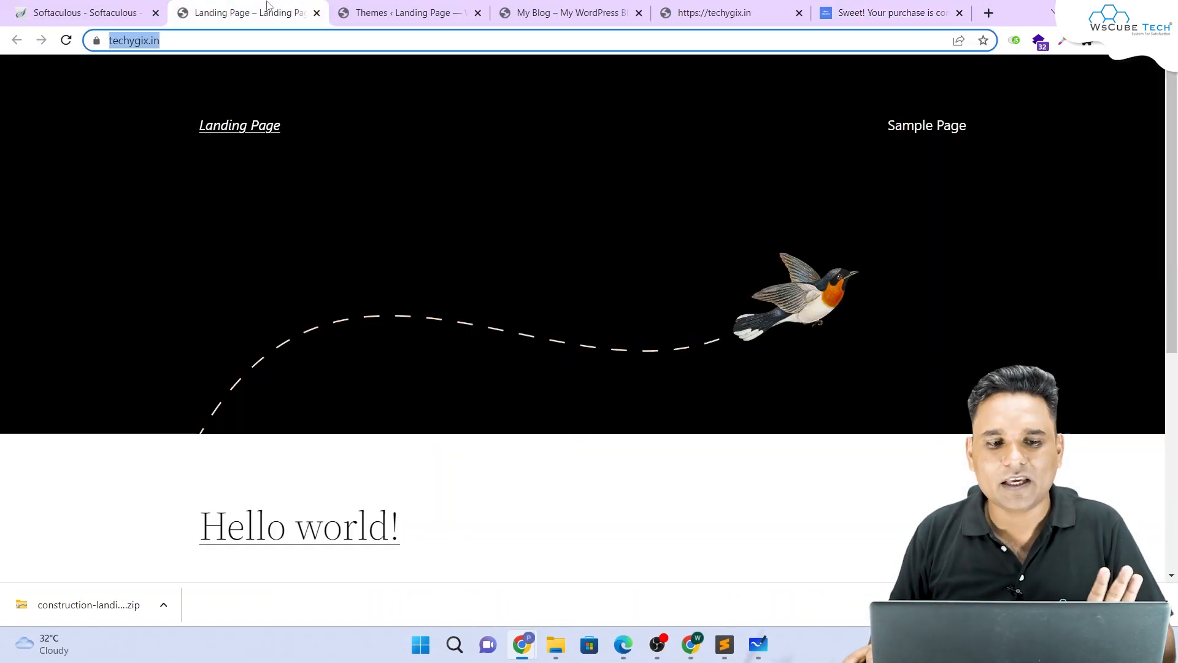
click(381, 6)
scroll(362, 245, down, 4)
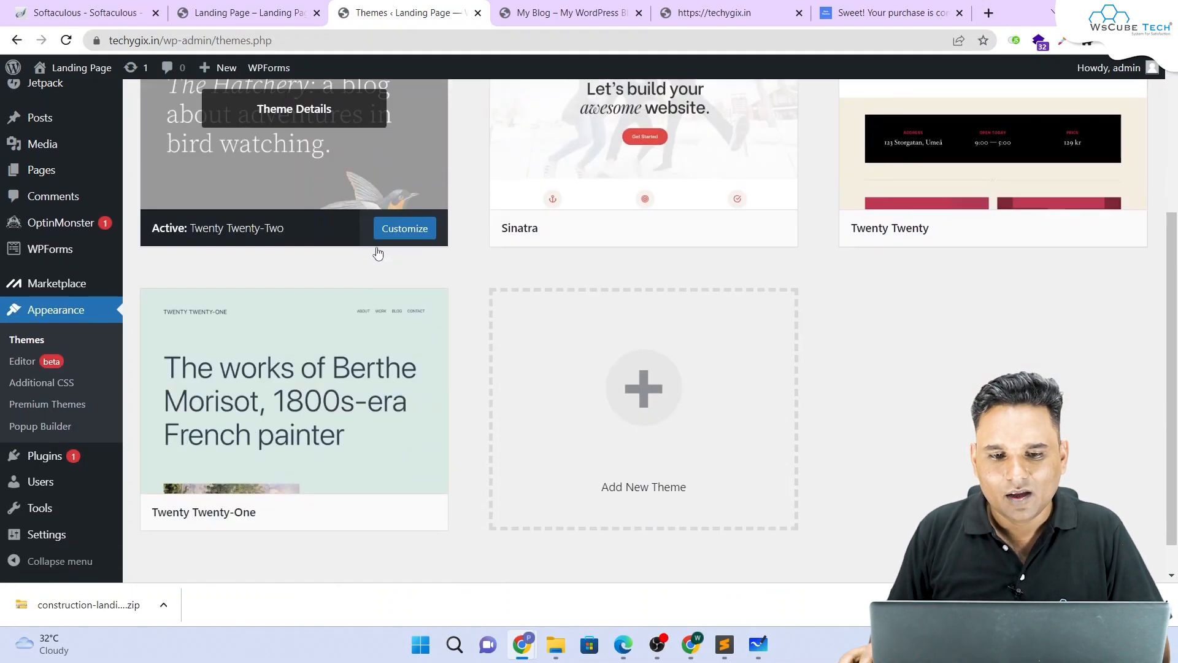
scroll(378, 253, up, 4)
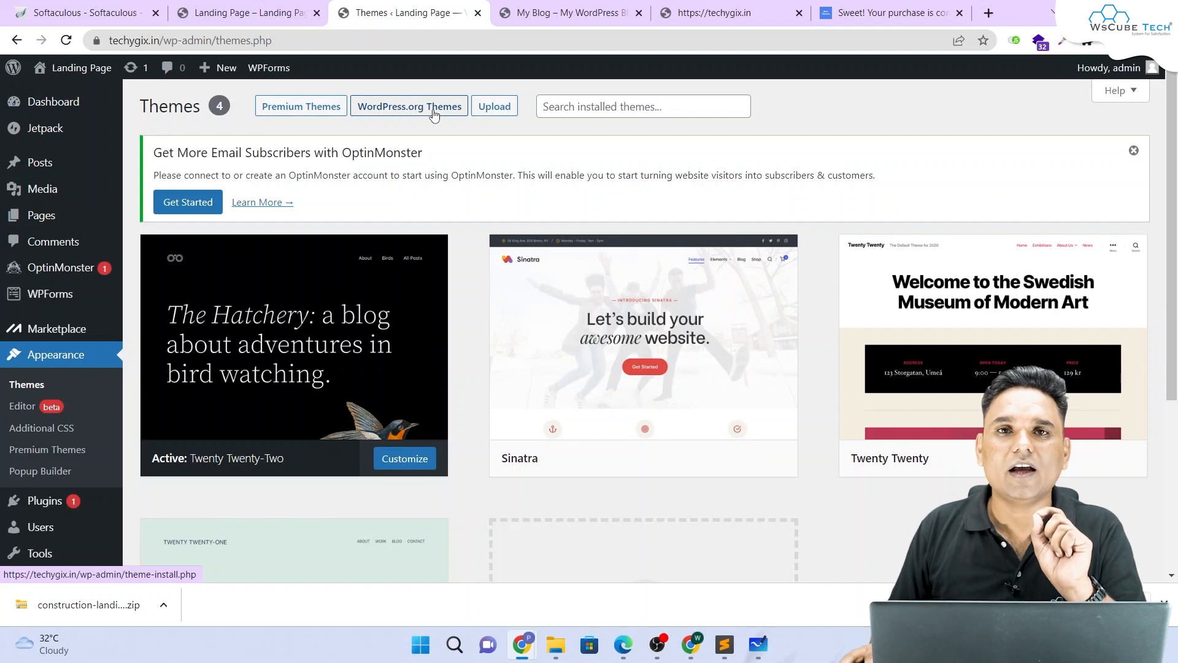
click(498, 108)
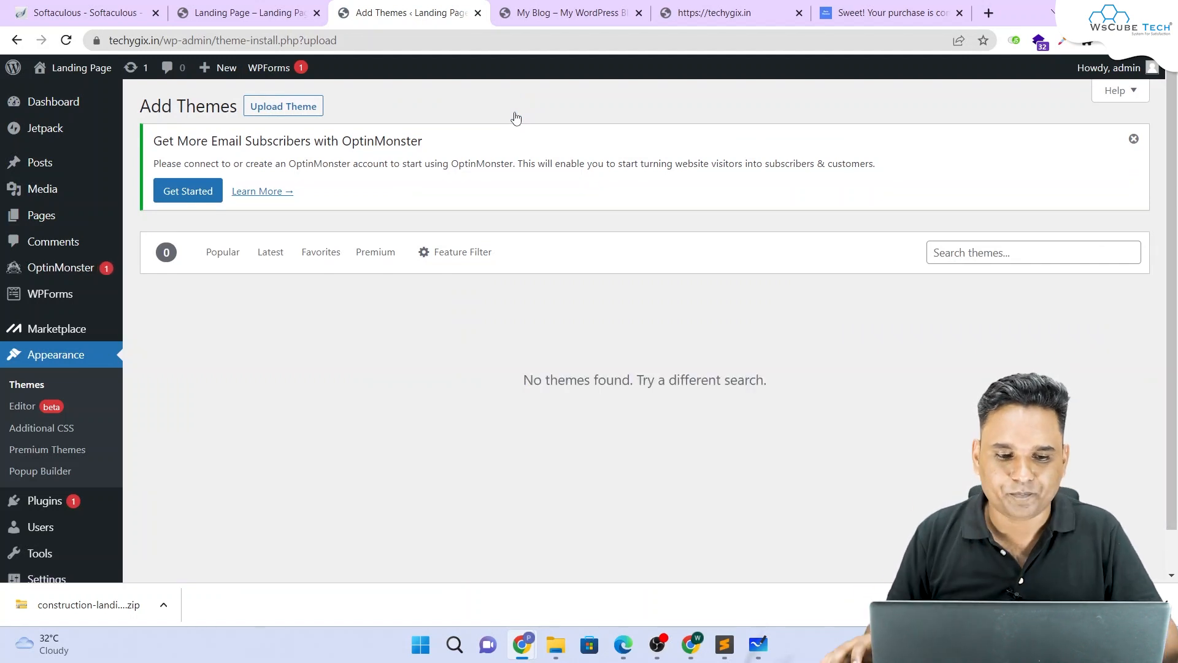
Step: Upload the construction-landing-page zip, install it, and activate the theme
click(294, 107)
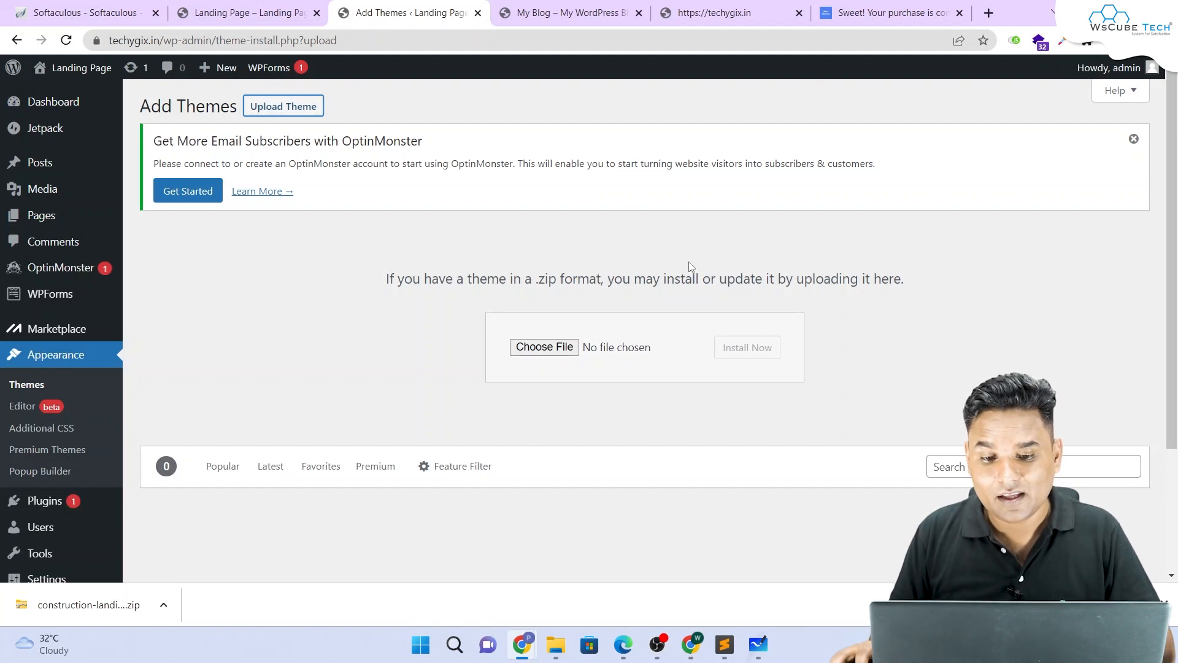
click(544, 346)
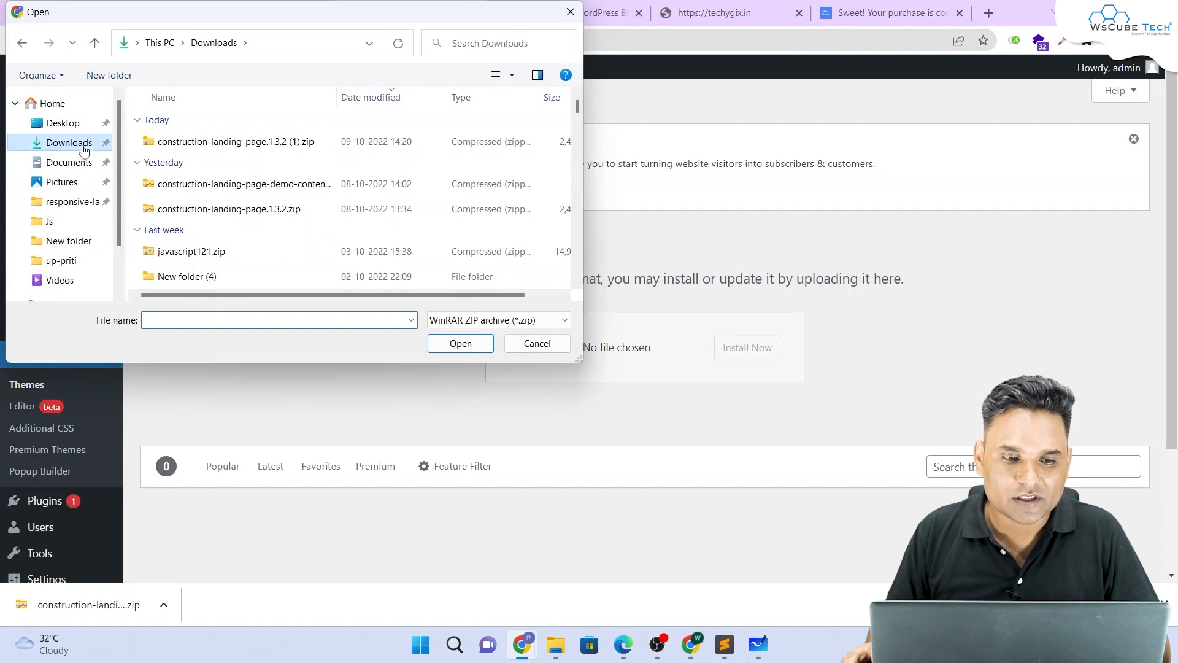
double_click(232, 145)
click(747, 343)
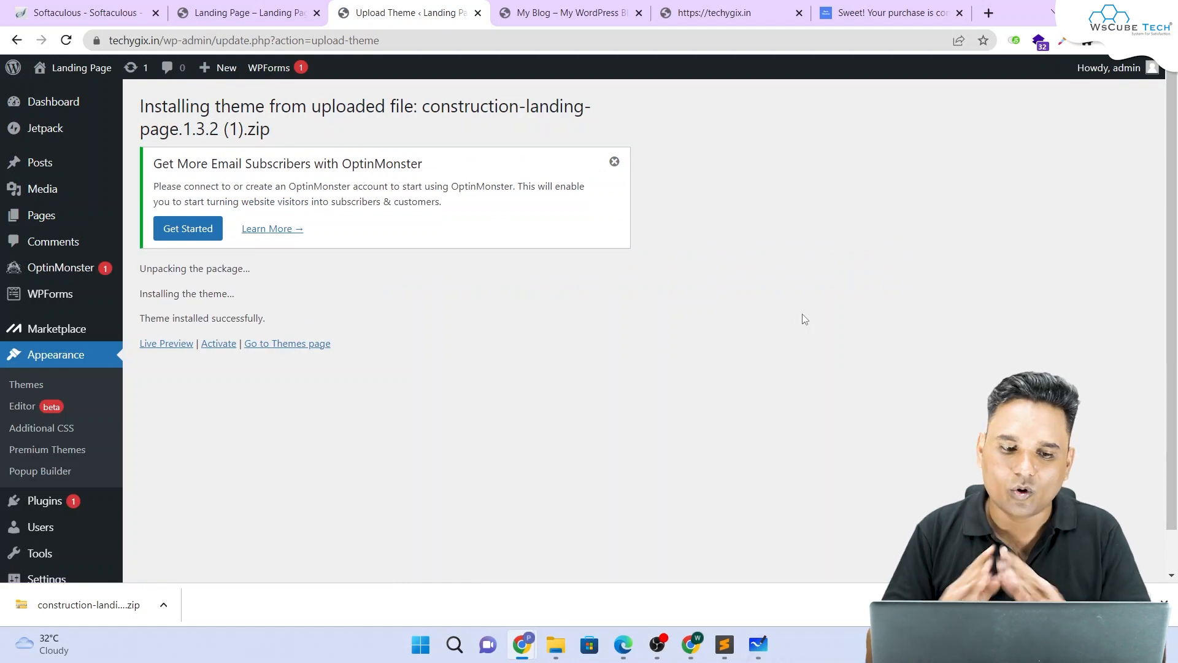
click(219, 343)
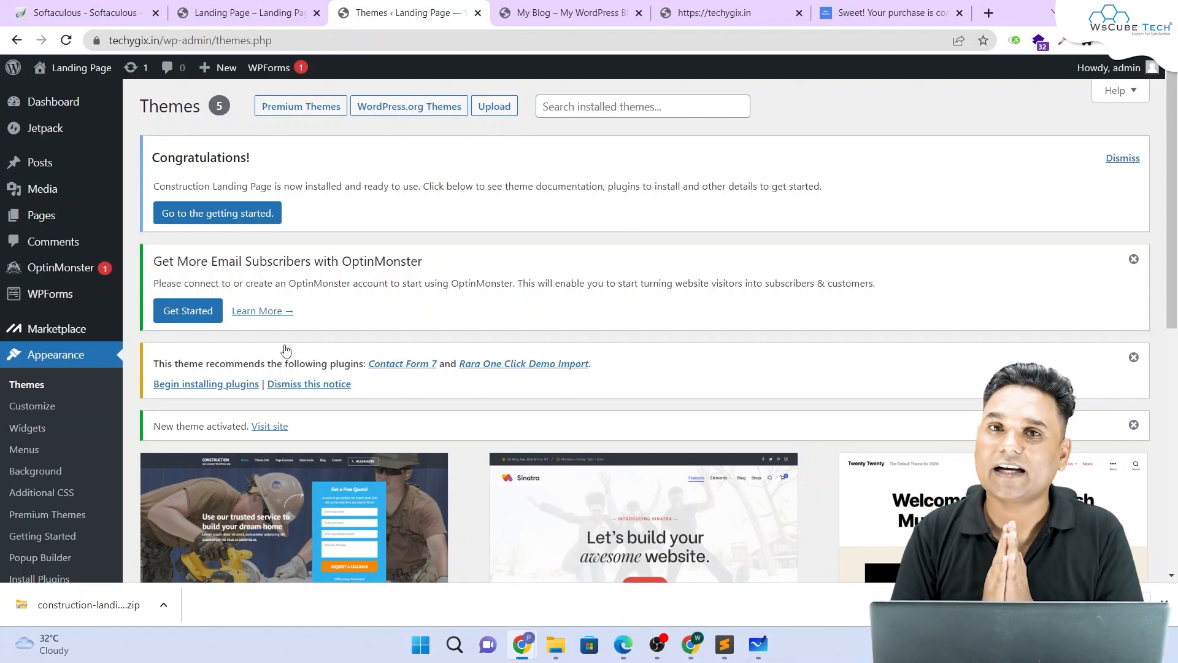
click(197, 12)
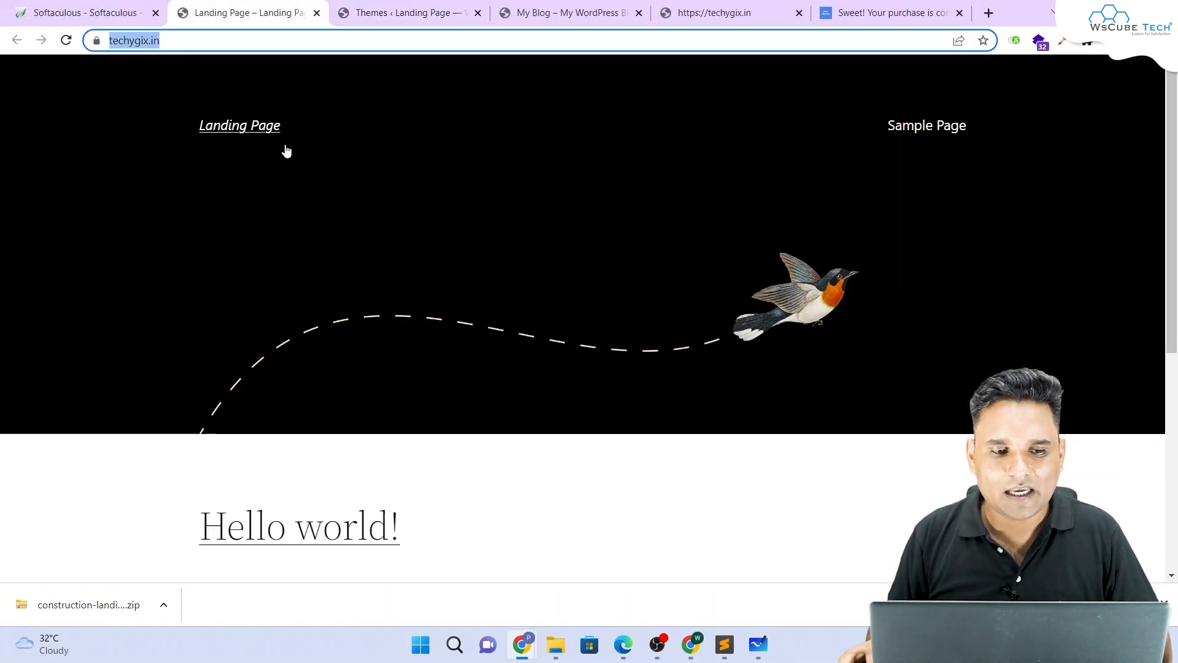
click(67, 42)
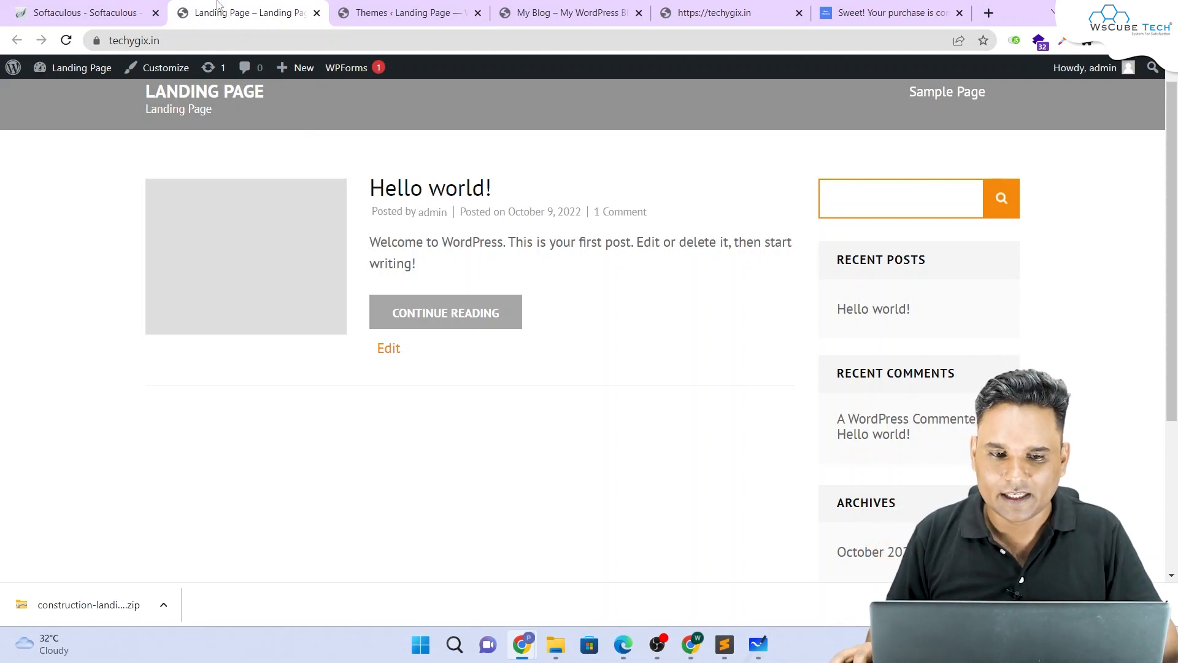
click(399, 5)
scroll(406, 178, down, 3)
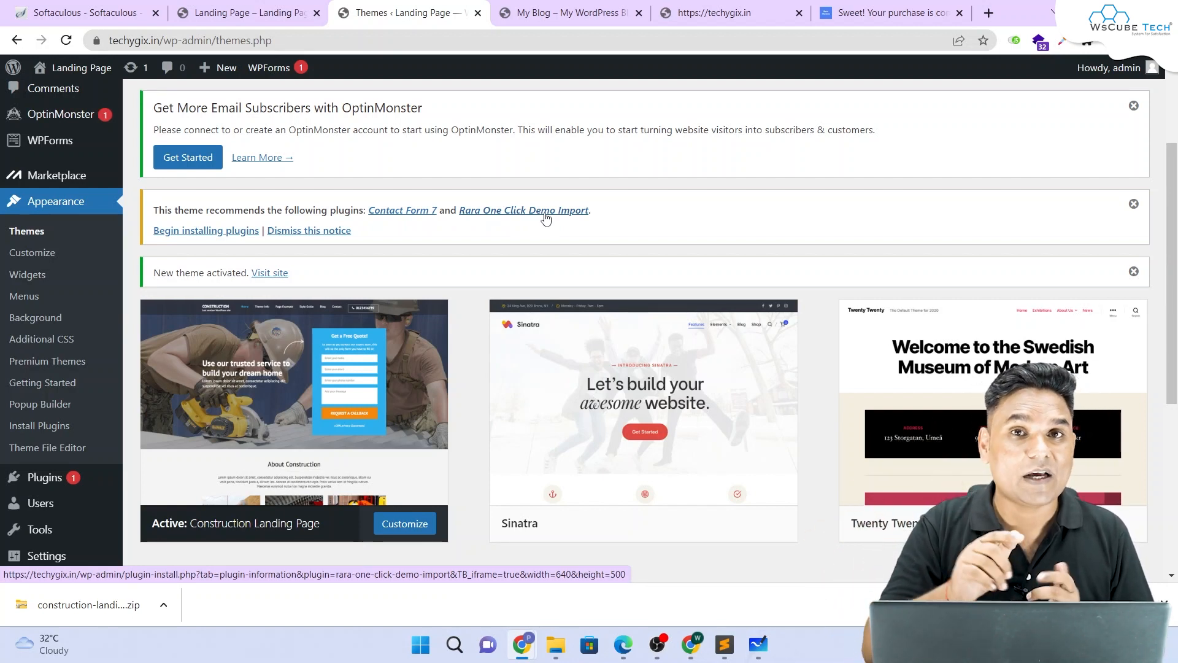
Step: Bulk-install the recommended Contact Form 7 and Rara One Click Demo Import plugins
click(210, 234)
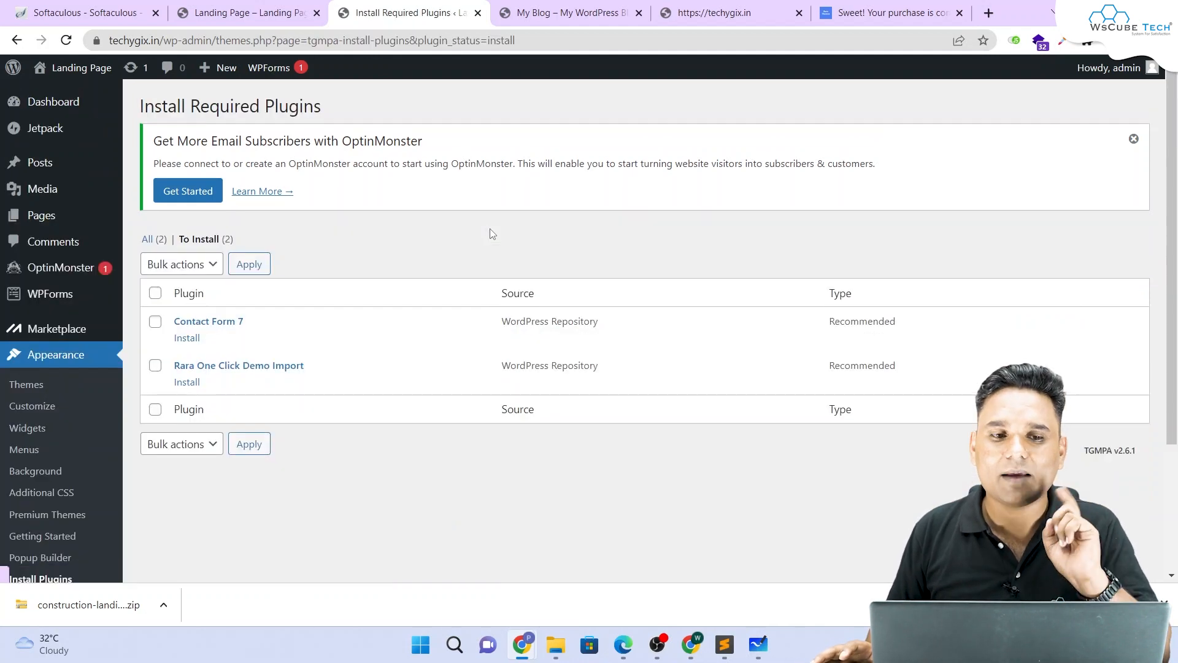
click(155, 295)
click(181, 264)
click(178, 296)
click(249, 264)
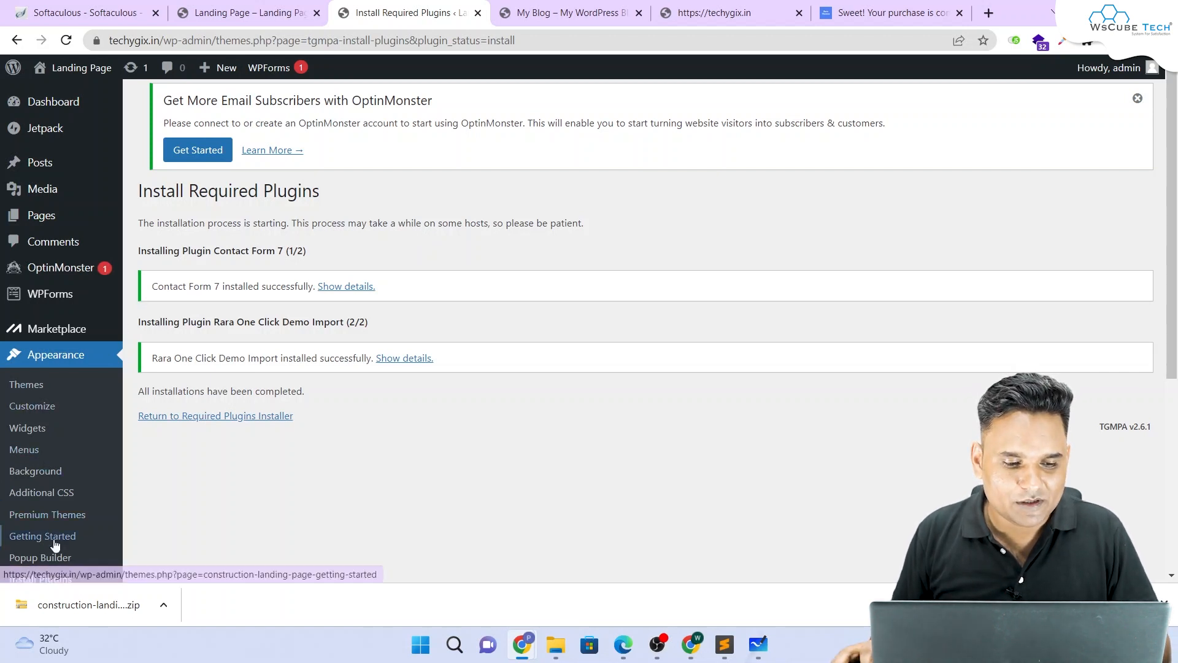
Step: Bulk-activate both plugins from the required plugins list, then reload the site's front page
scroll(59, 522, down, 2)
scroll(61, 510, down, 1)
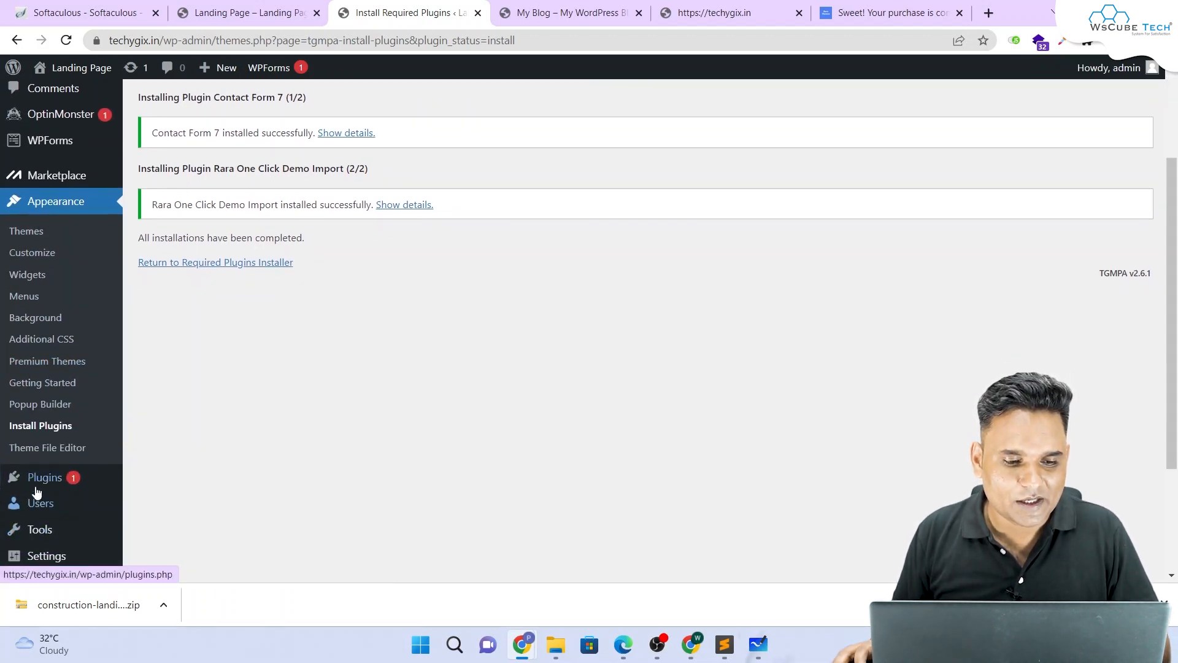
click(40, 427)
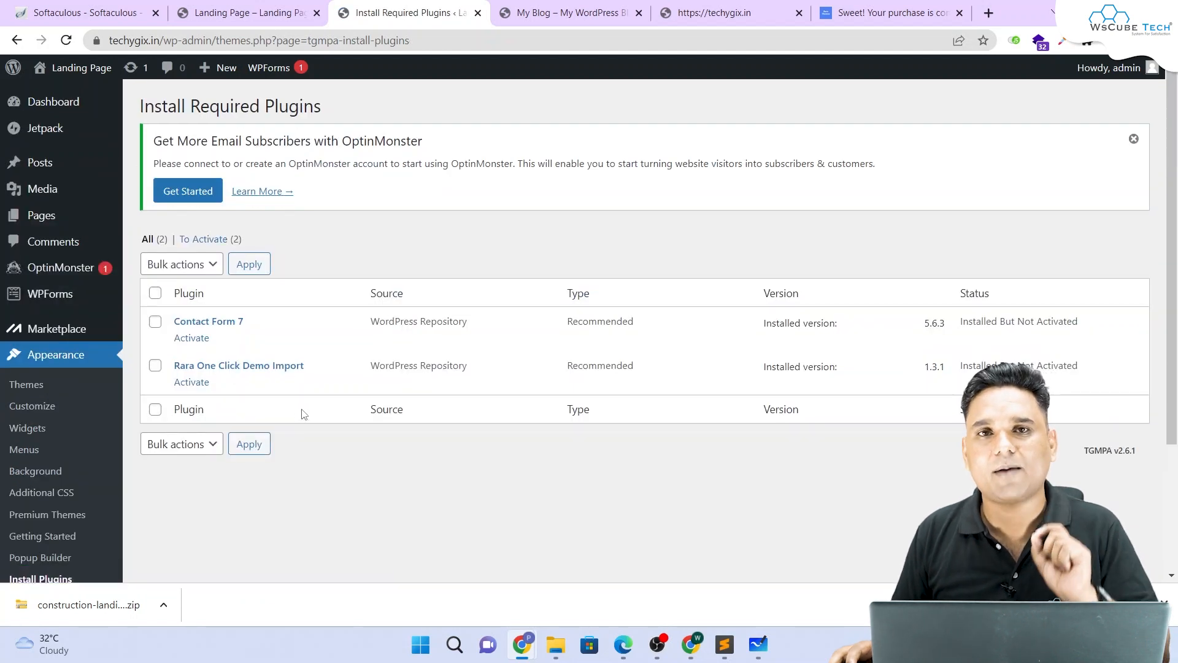
click(155, 293)
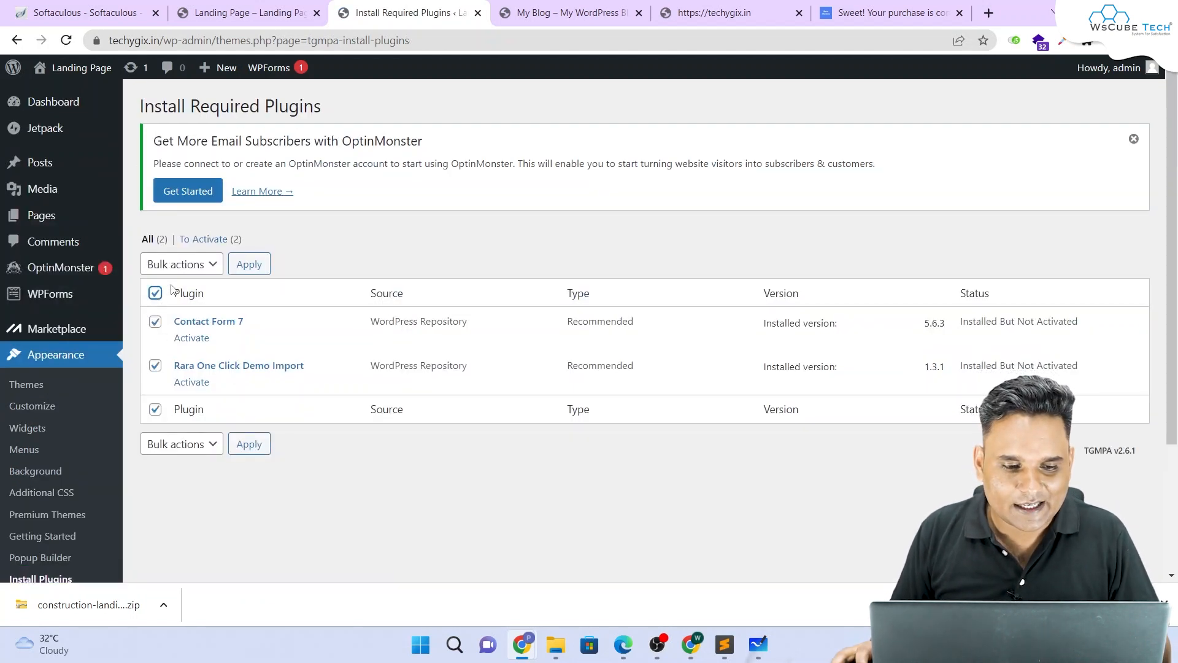
click(180, 265)
click(166, 313)
click(180, 265)
click(176, 329)
click(249, 264)
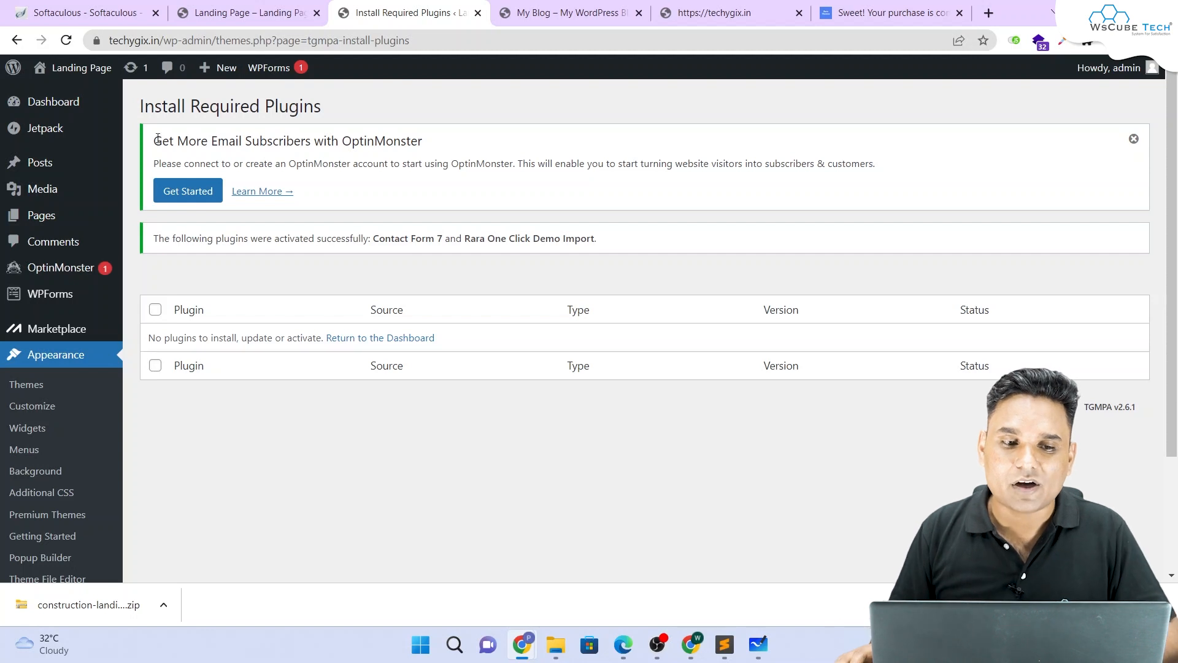
click(246, 12)
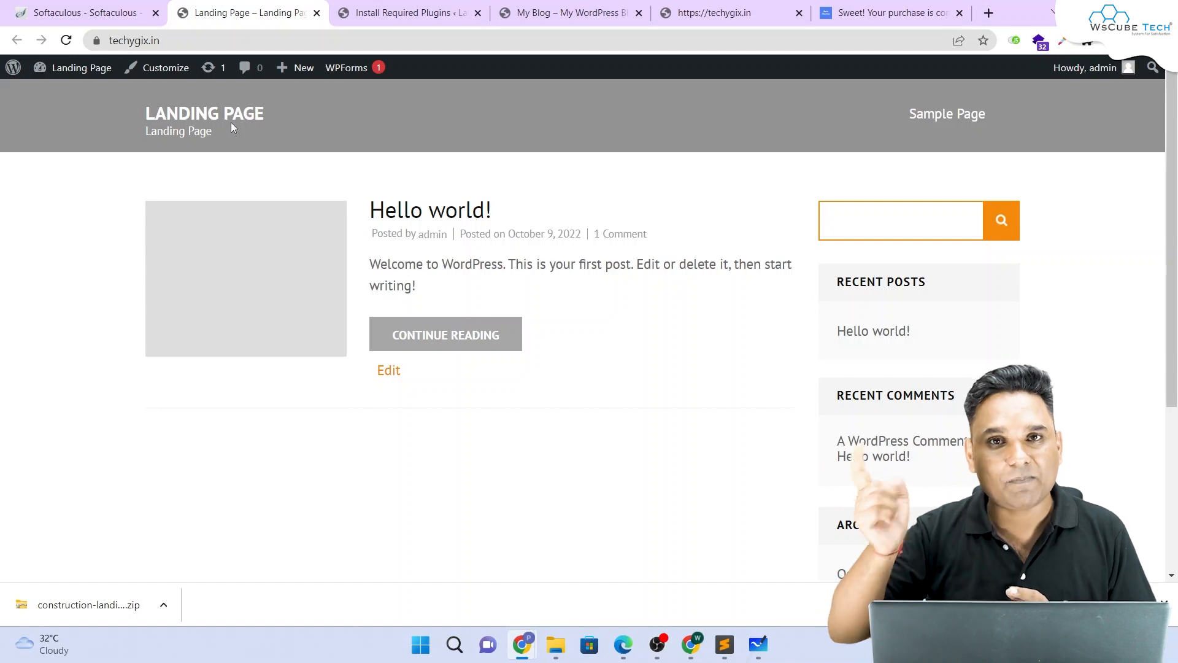
Step: Open the theme documentation page from the Rara Themes purchase confirmation
click(881, 13)
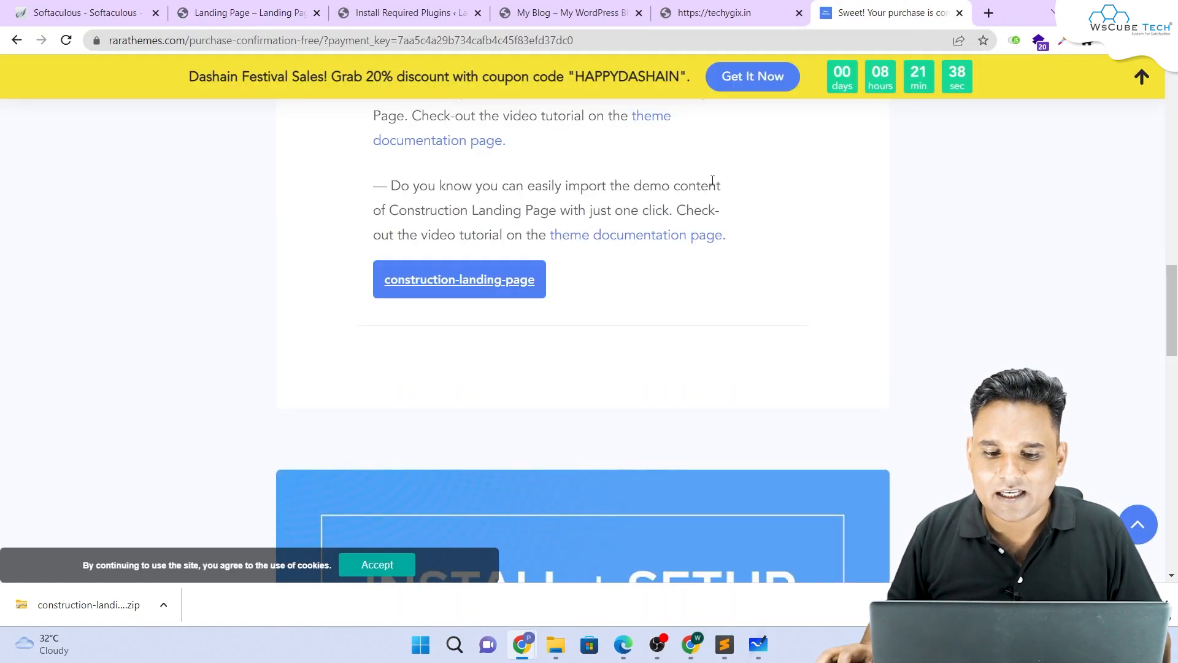
scroll(712, 181, up, 15)
scroll(709, 189, down, 5)
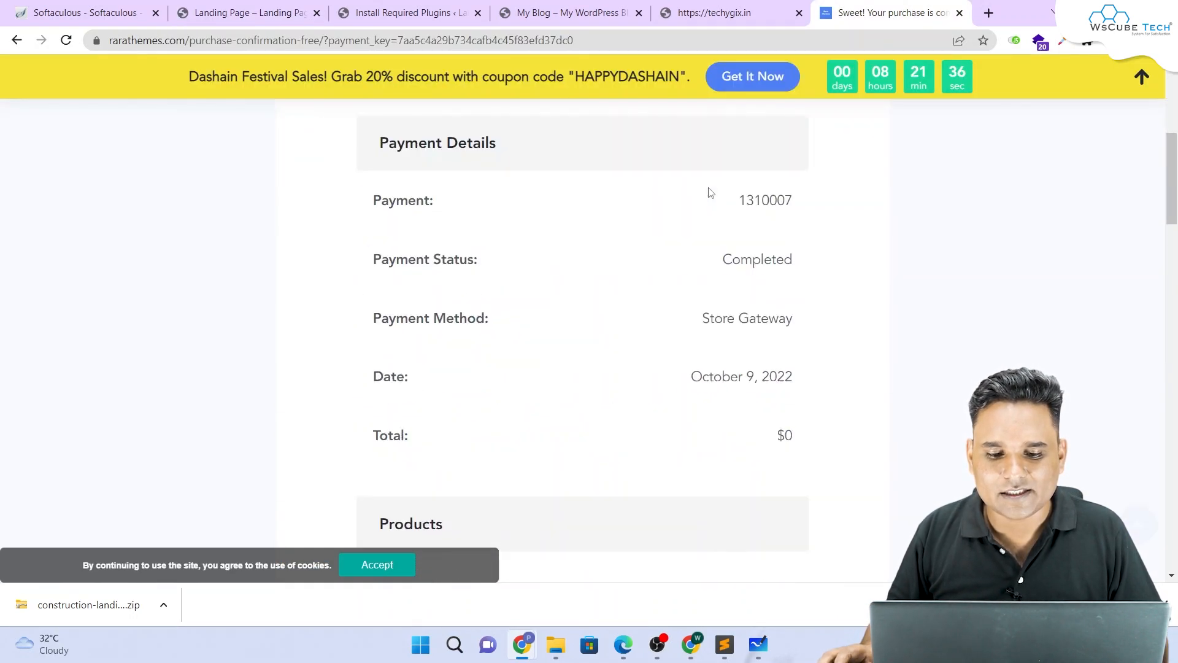
scroll(709, 193, down, 8)
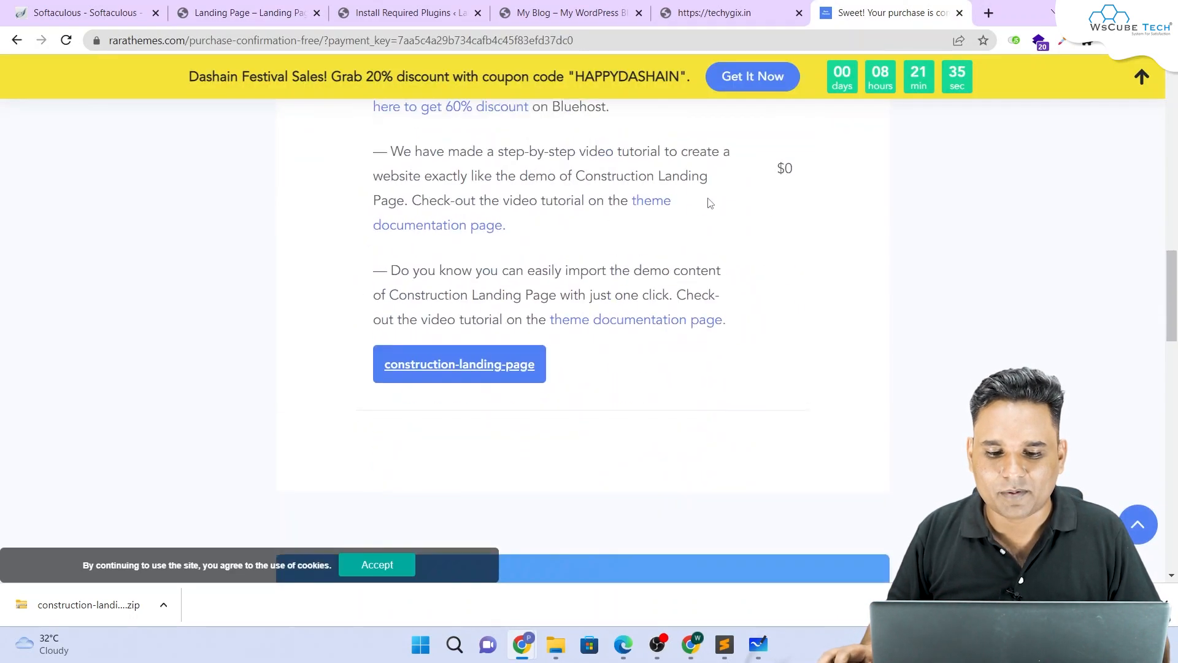
click(647, 314)
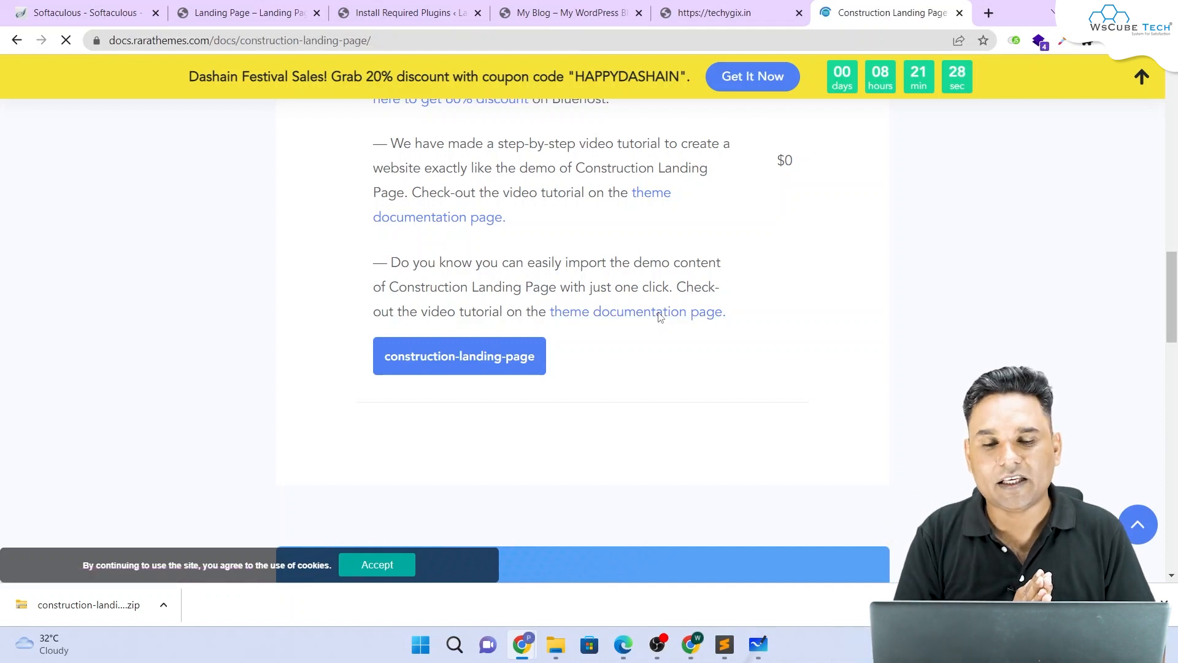
Step: Open the How to Import Demo Content? article and download the Construction Landing Page demo file
scroll(96, 281, down, 2)
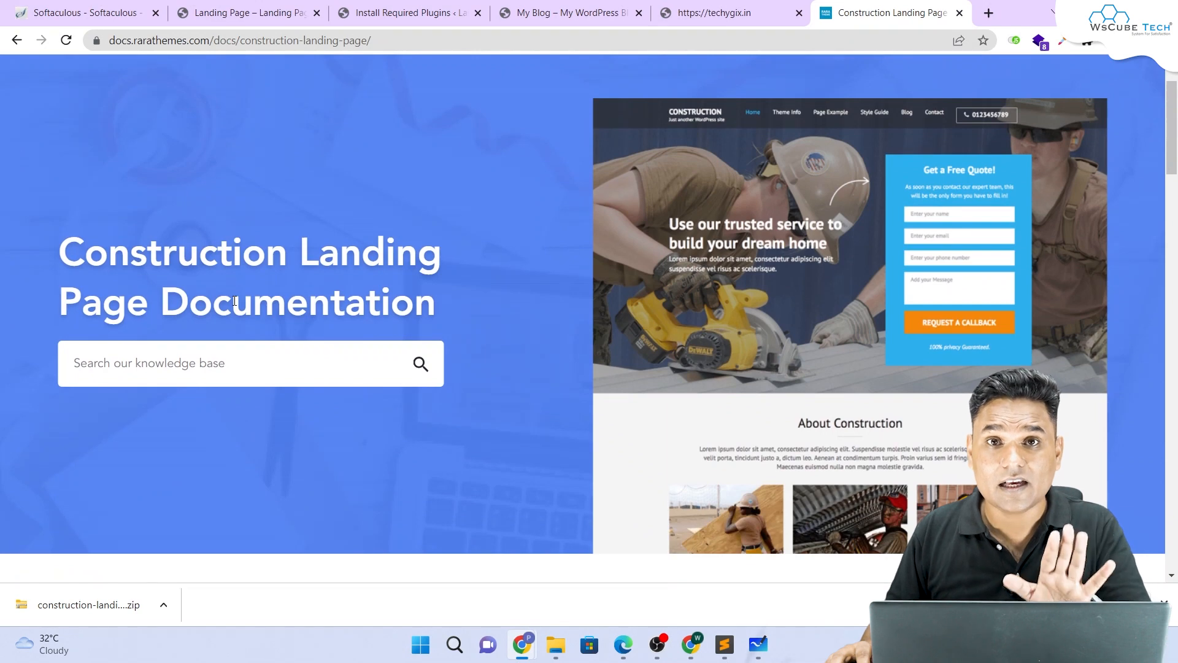
scroll(267, 281, down, 12)
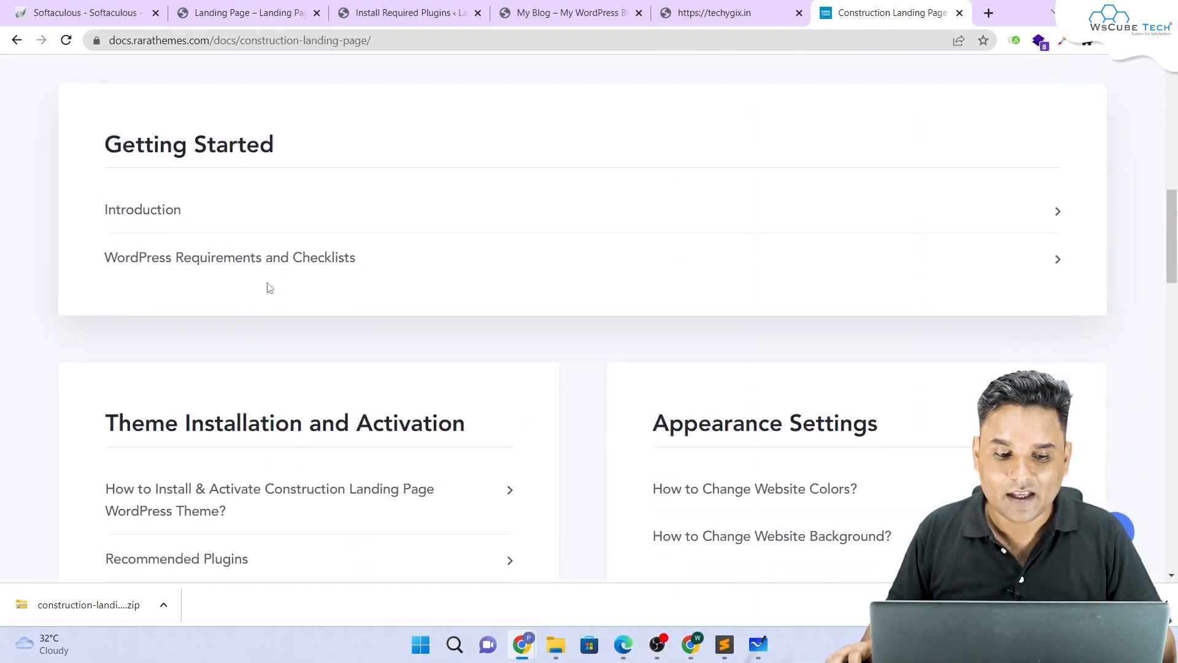
scroll(269, 287, down, 1)
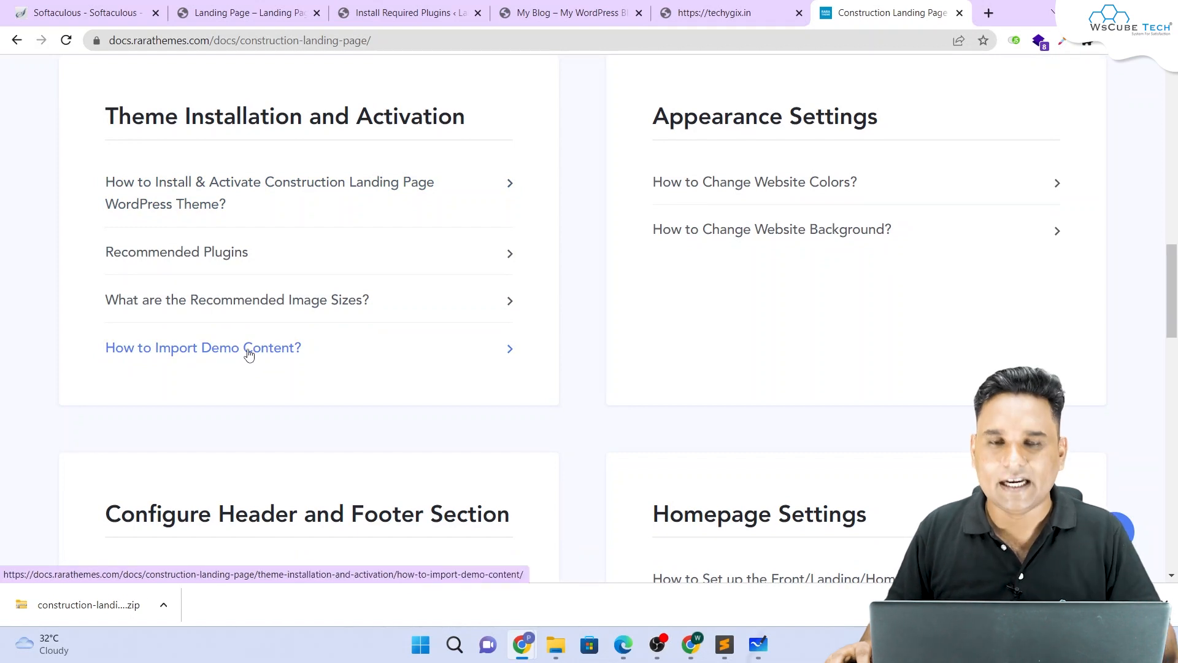
click(248, 355)
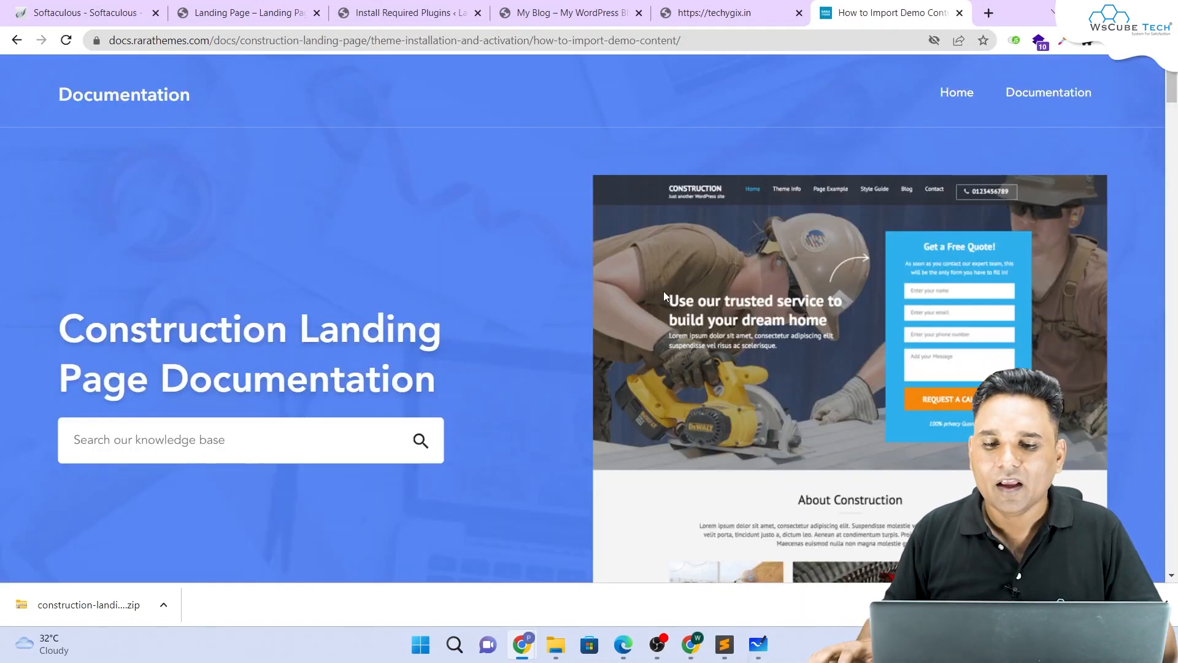
scroll(664, 291, down, 10)
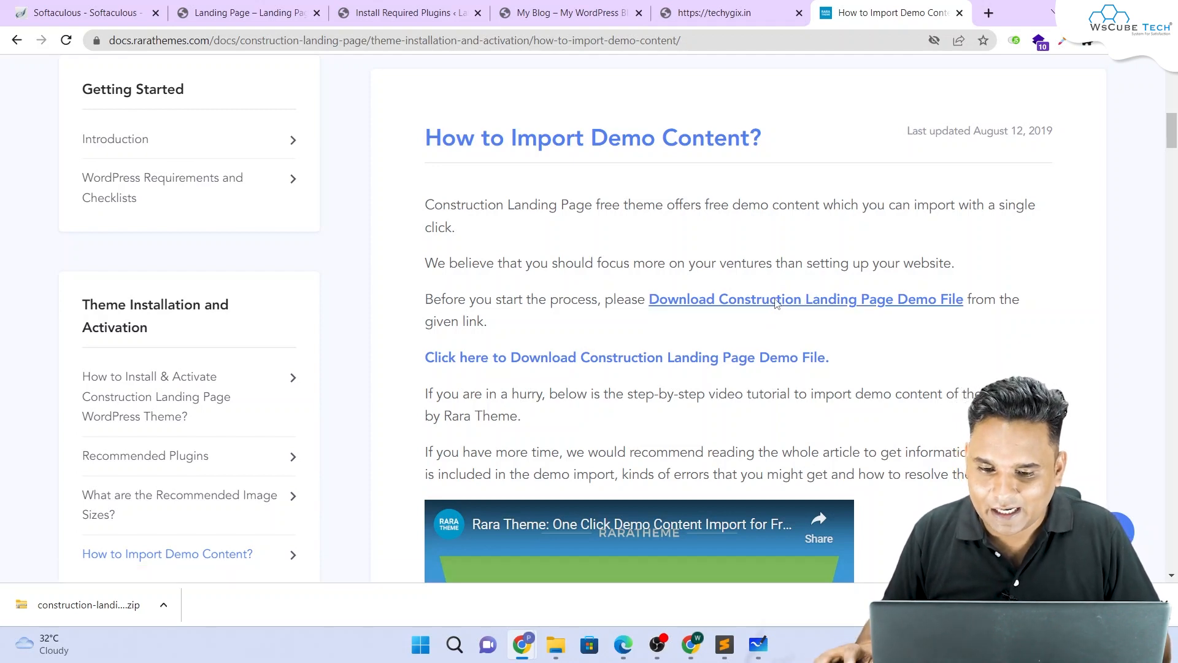
click(780, 300)
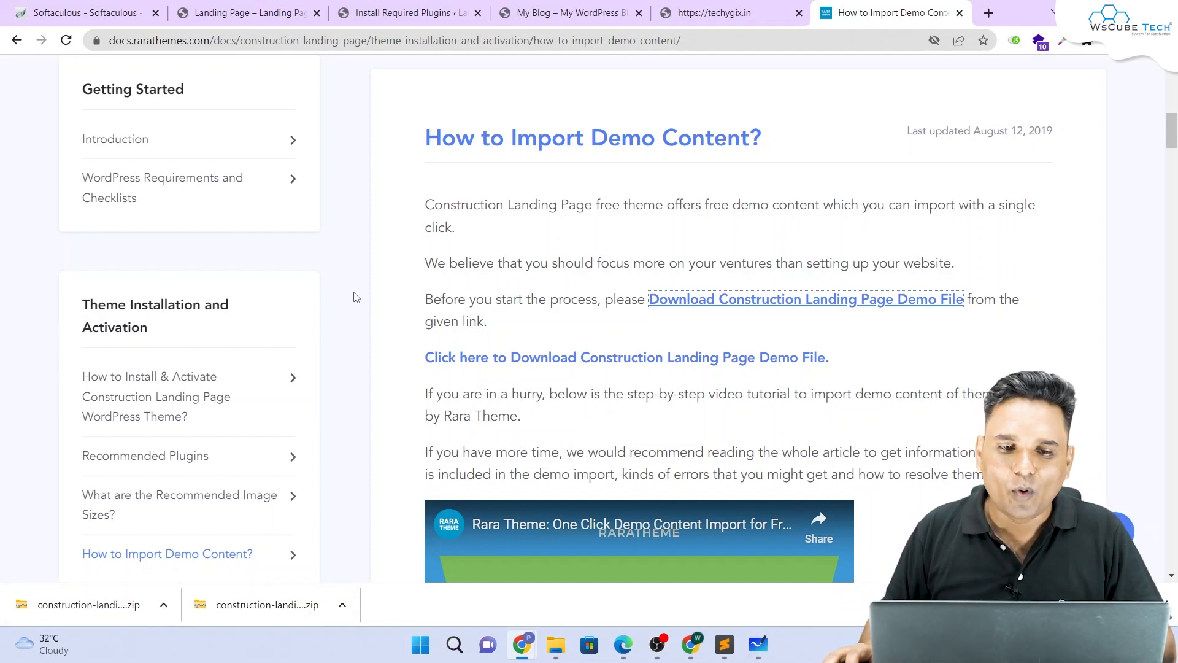
Step: Return to the WordPress admin and load the dashboard by trimming the URL after wp-admin
click(383, 24)
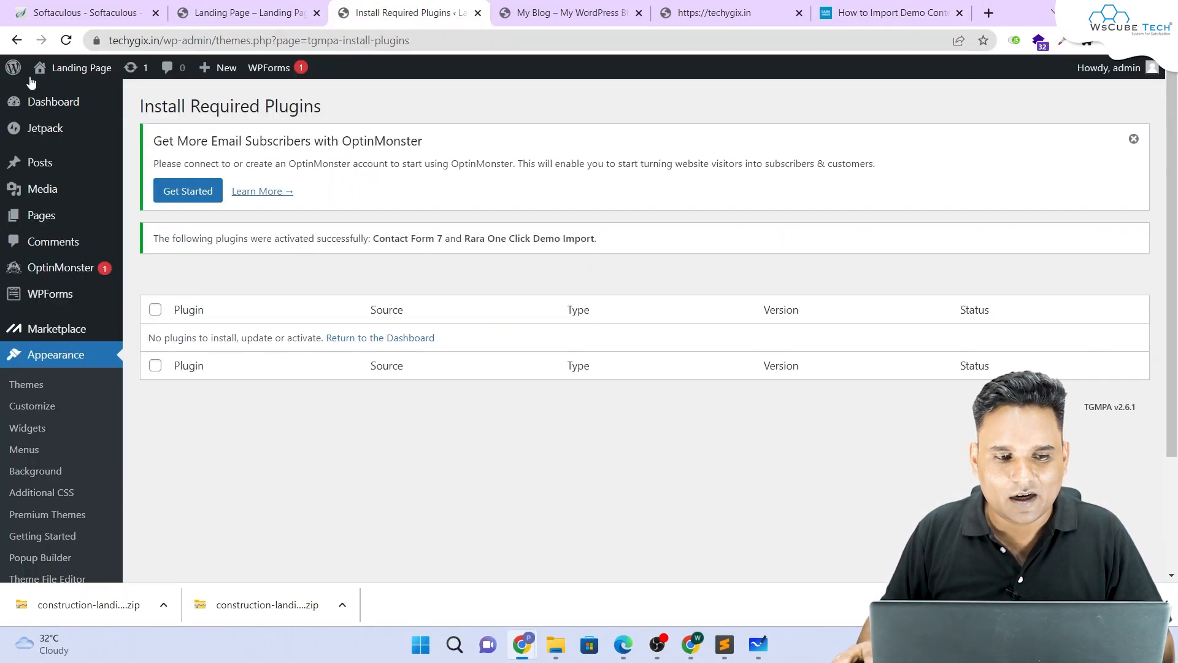
click(66, 40)
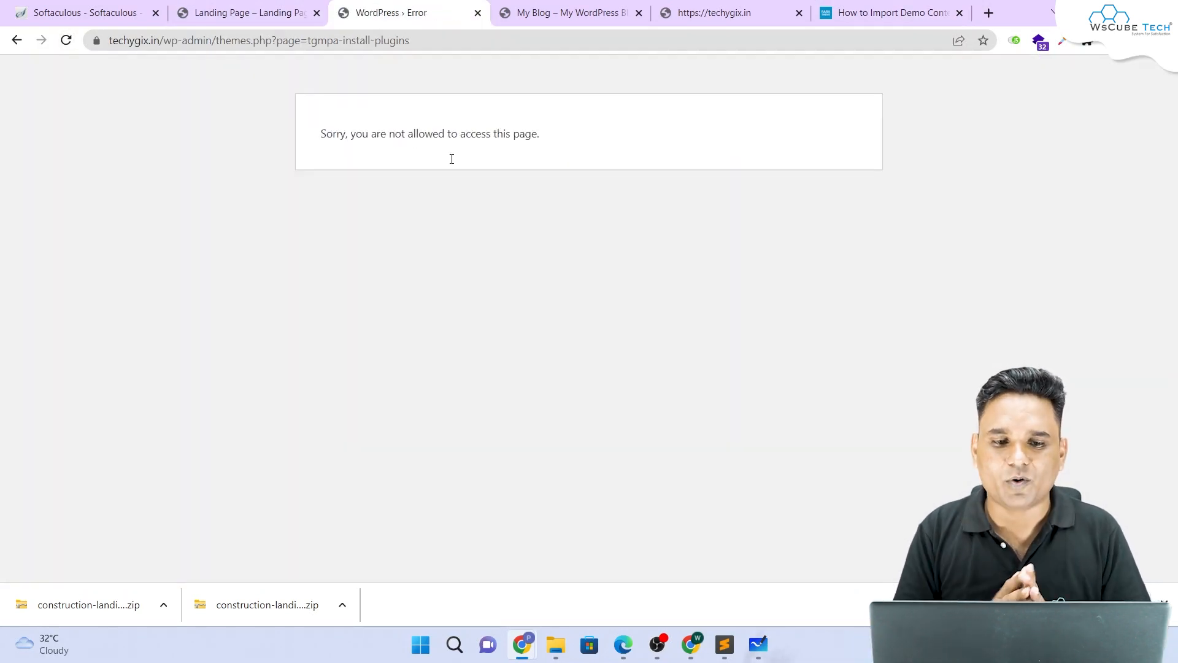
drag(216, 40, 608, 44)
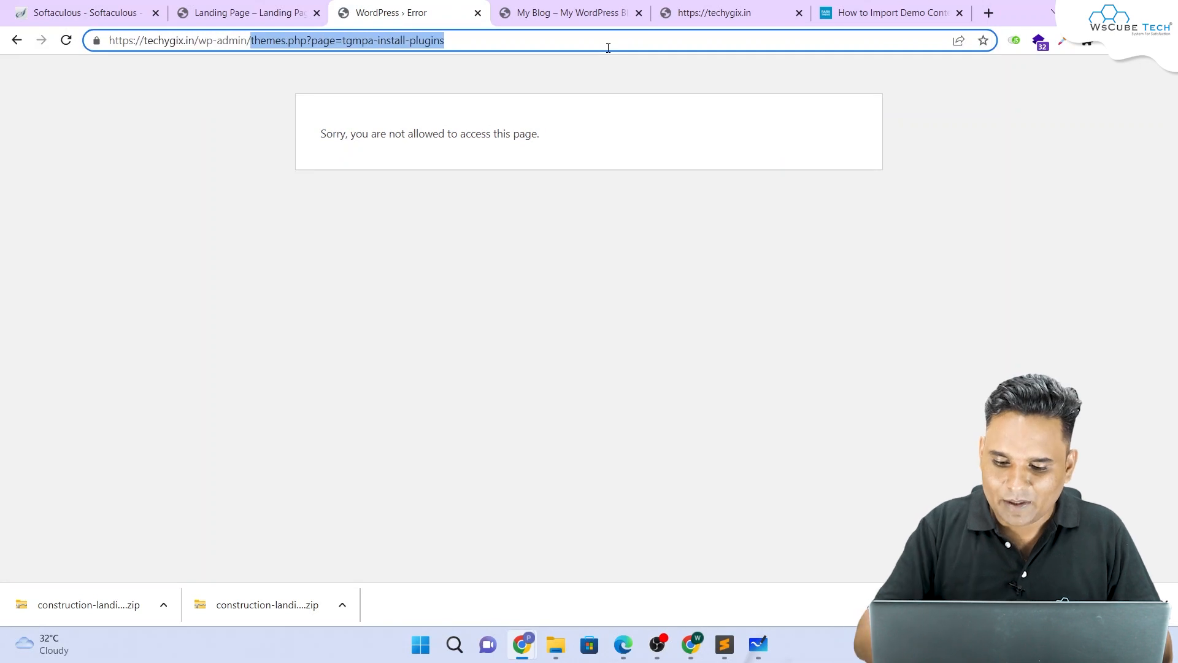
key(BackSpace)
key(Return)
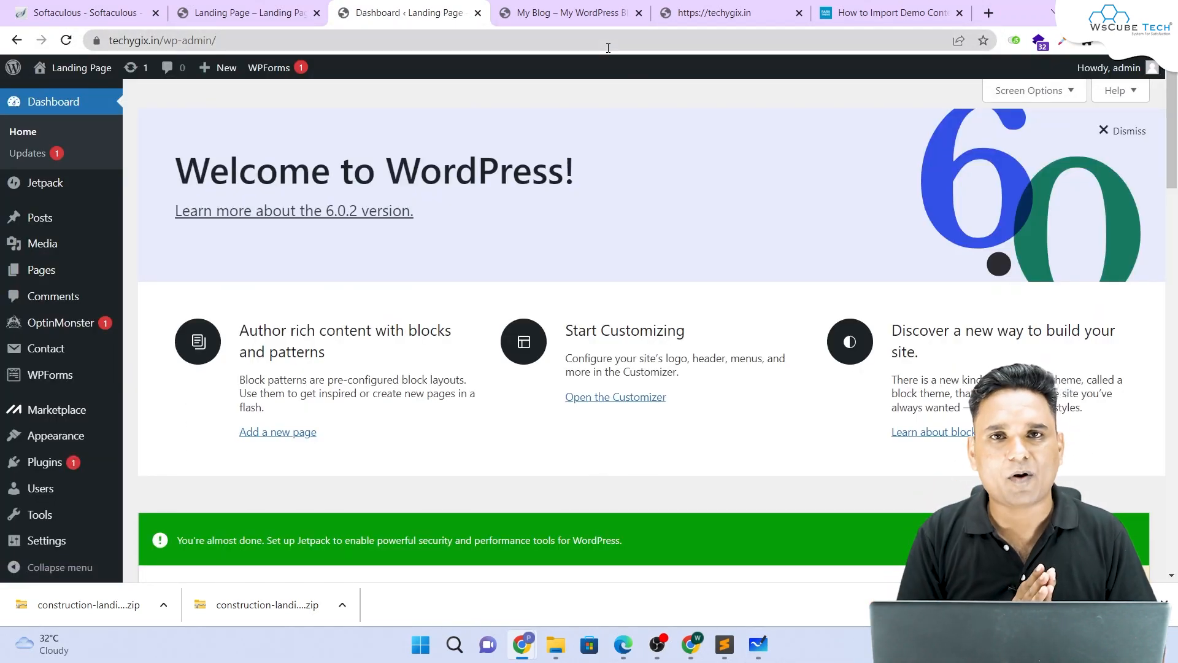
Step: Open Appearance > Rara Demo Import, show the Demo Import tab, and choose Upload Demo File
scroll(153, 165, down, 1)
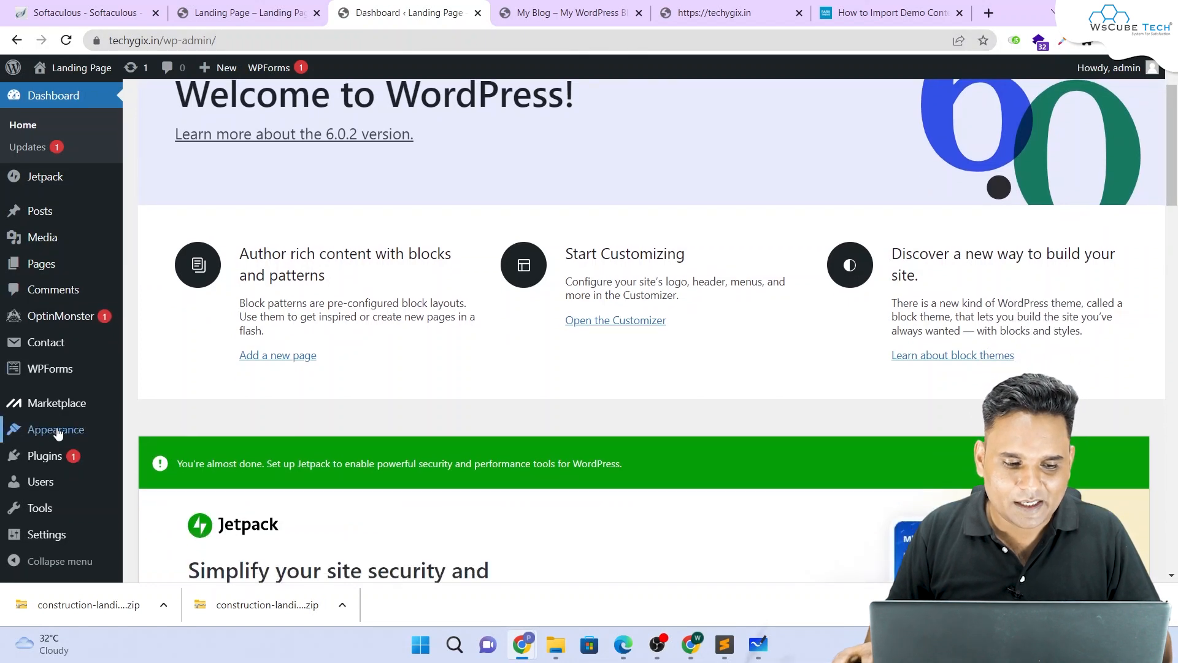
mouse_move(58, 432)
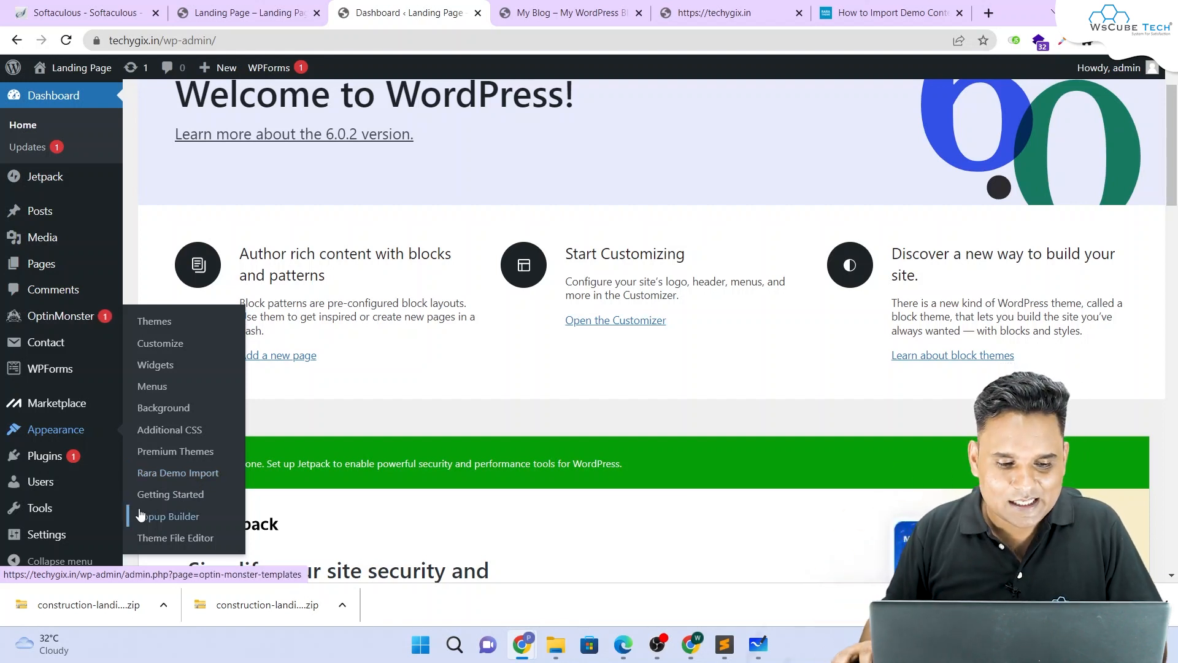
click(183, 477)
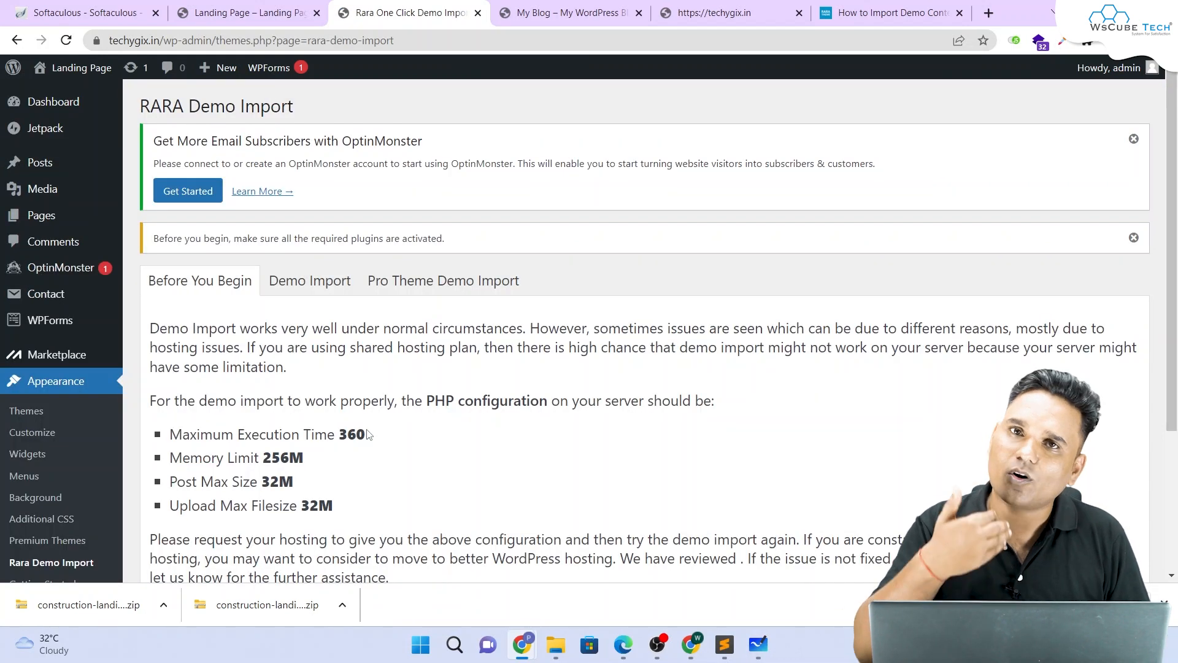
scroll(333, 368, down, 3)
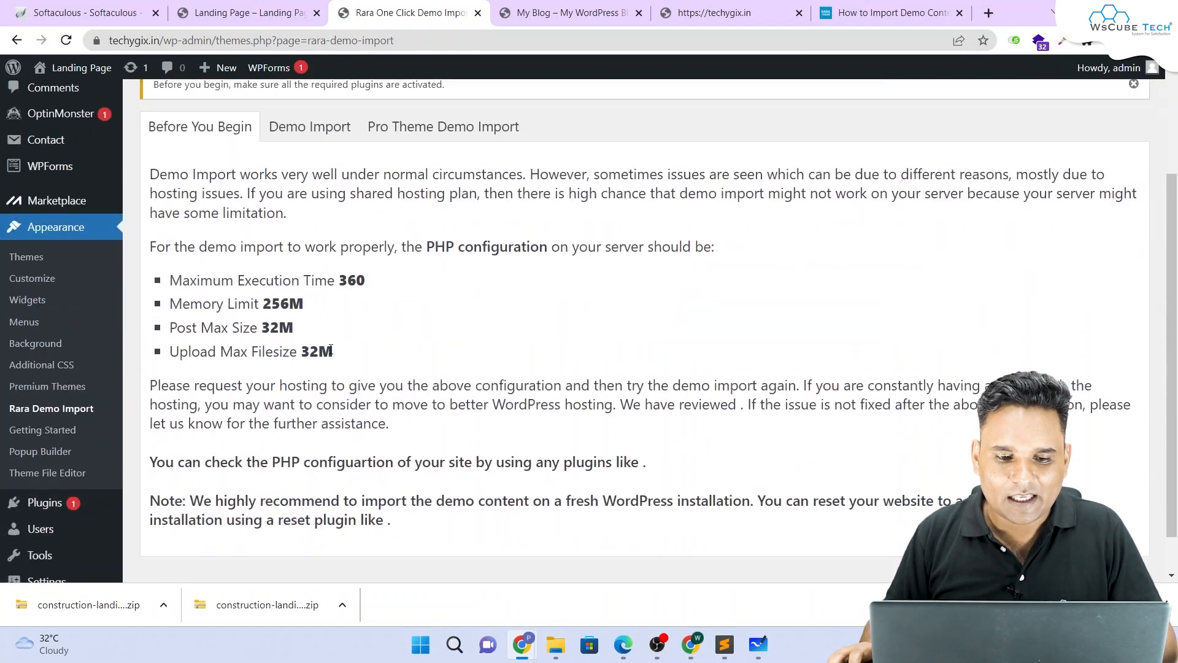
scroll(331, 350, up, 2)
click(336, 239)
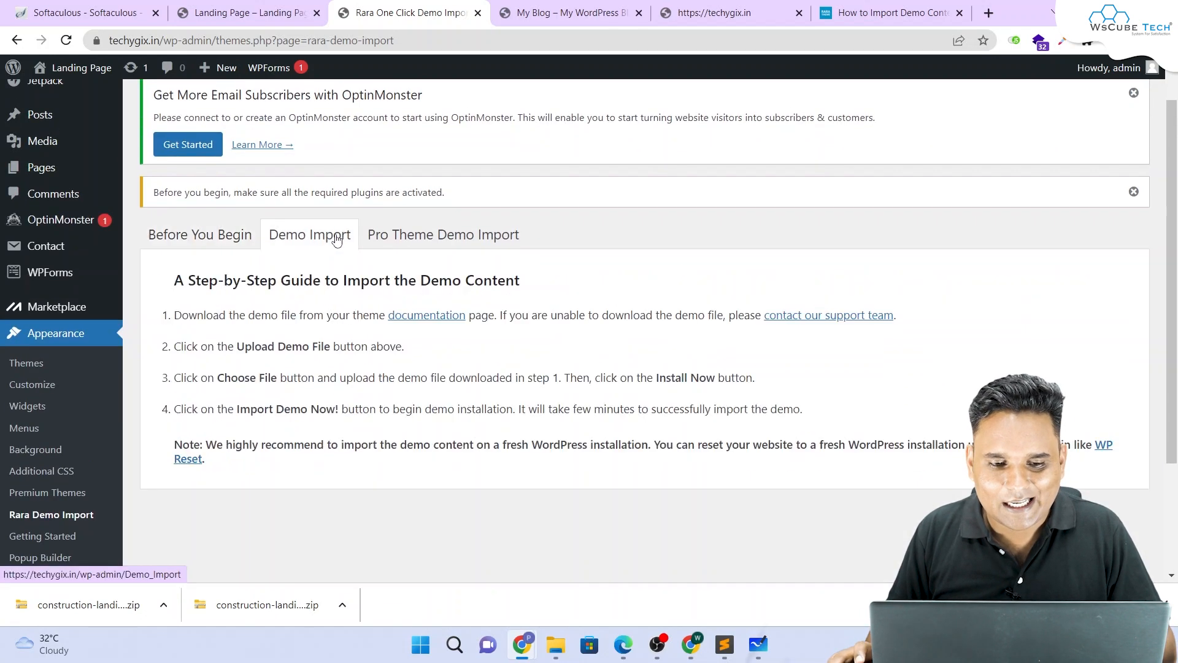
scroll(555, 250, down, 2)
scroll(323, 277, up, 3)
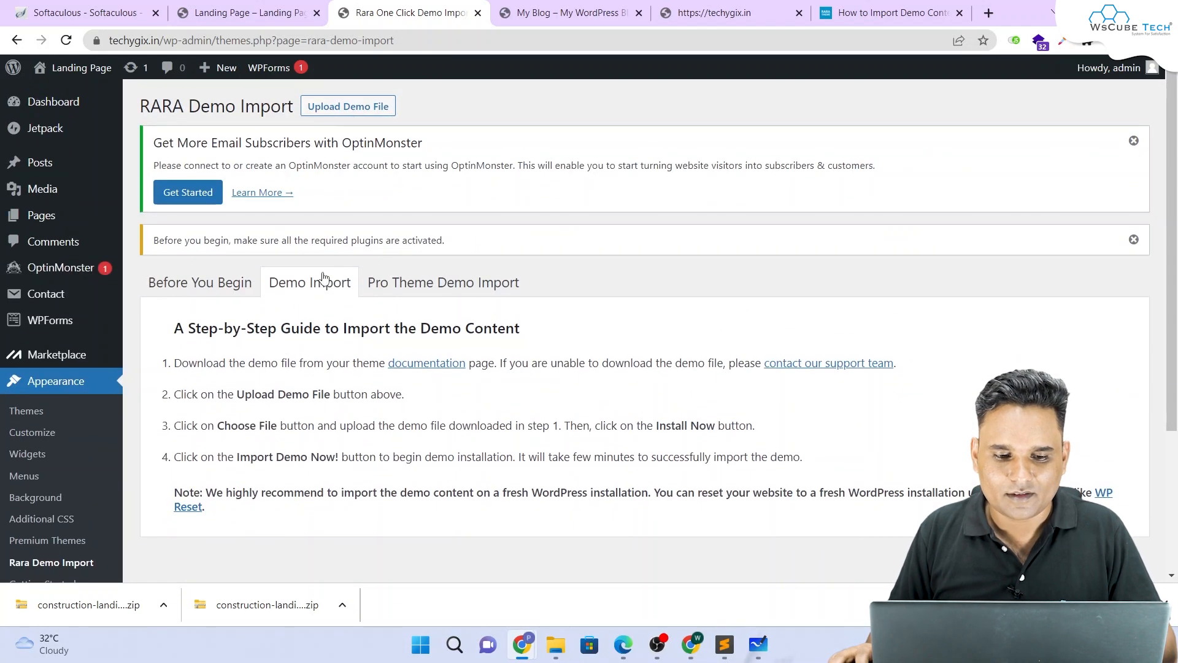
click(347, 113)
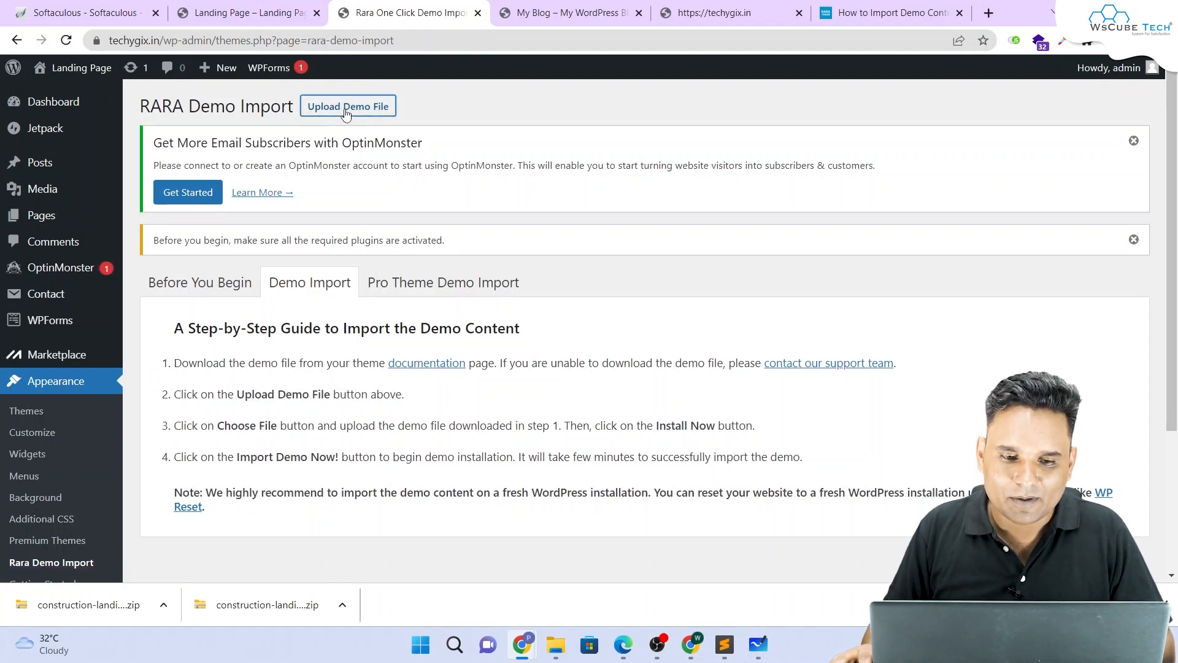
Step: Choose the construction-landing-page-demo-content (3).zip file for upload
click(543, 430)
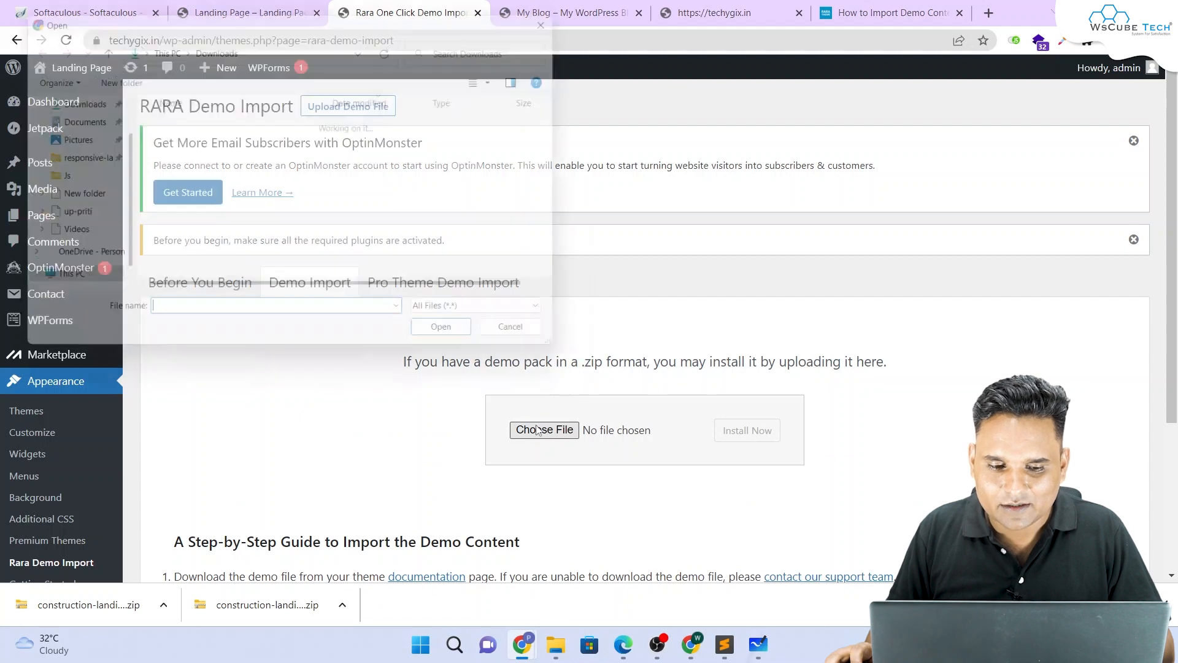
click(227, 146)
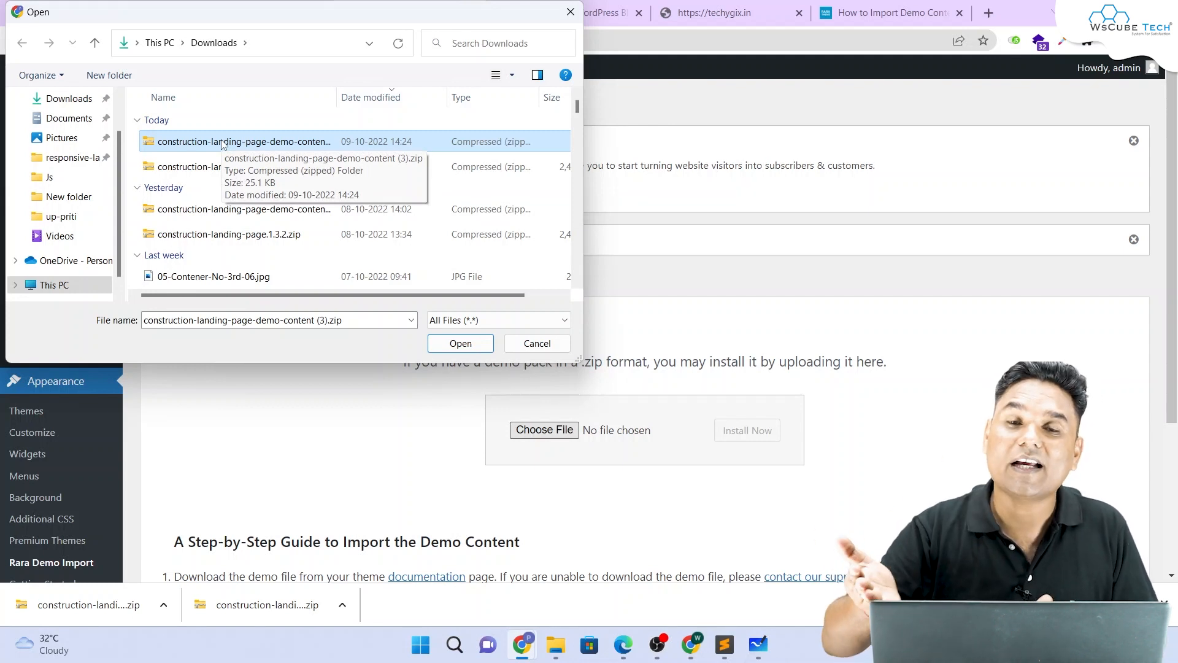
click(258, 141)
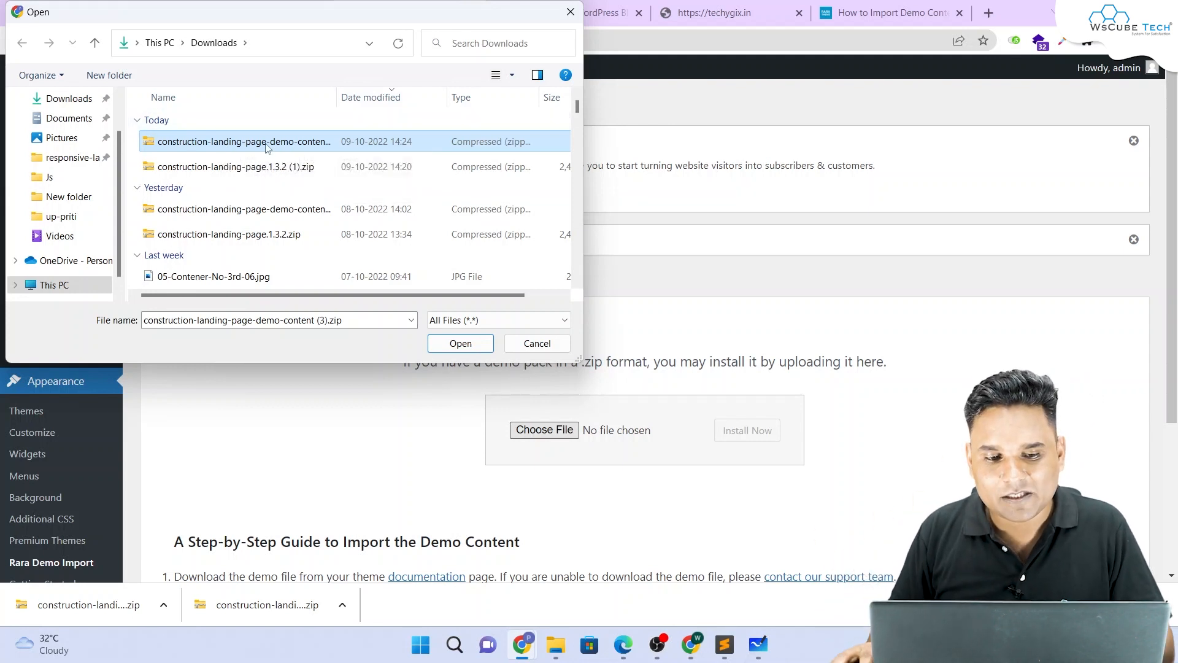
click(446, 349)
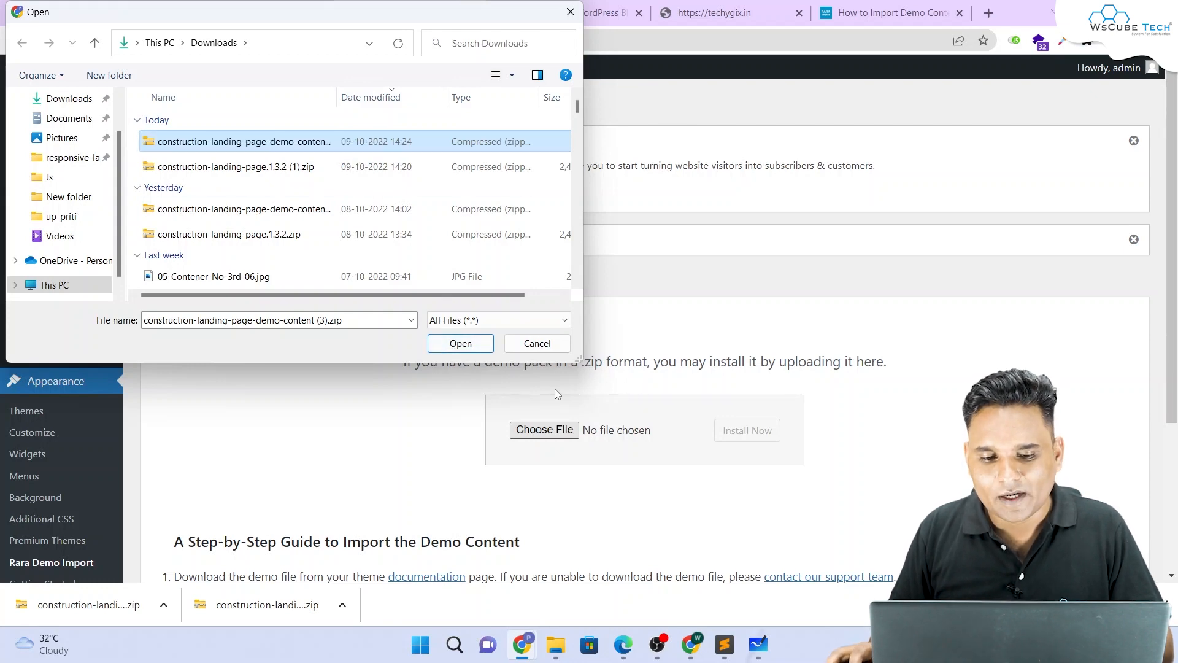
click(473, 343)
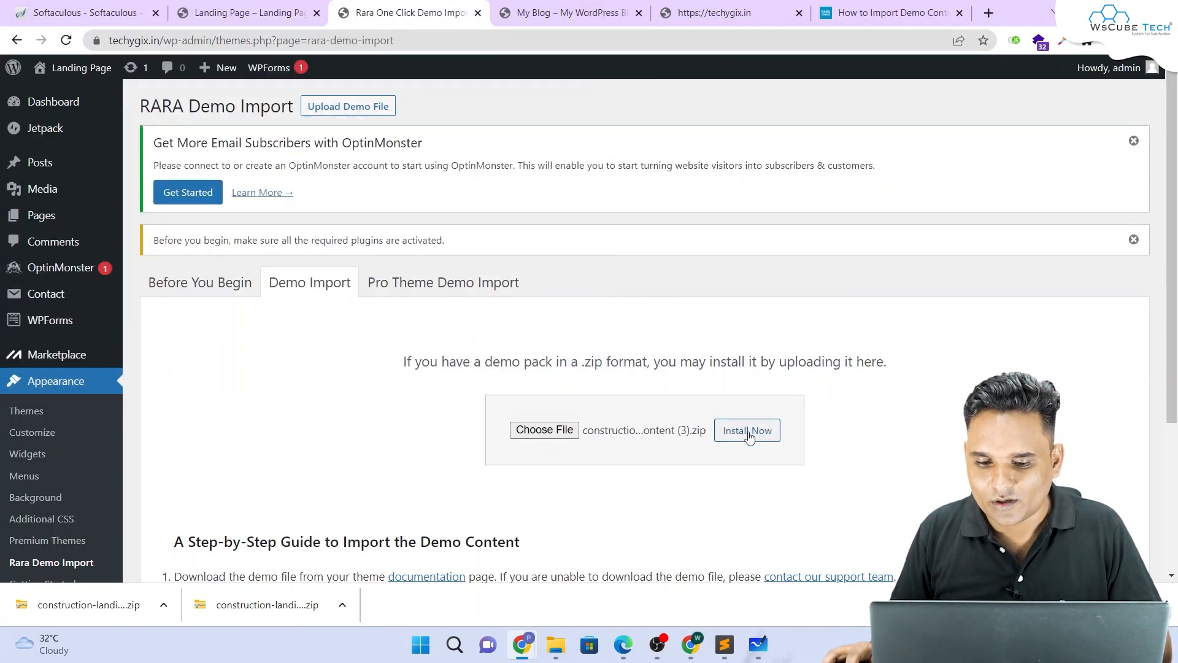
Step: Install the demo pack, run Import Demo Now, and switch to the front page tab
click(748, 430)
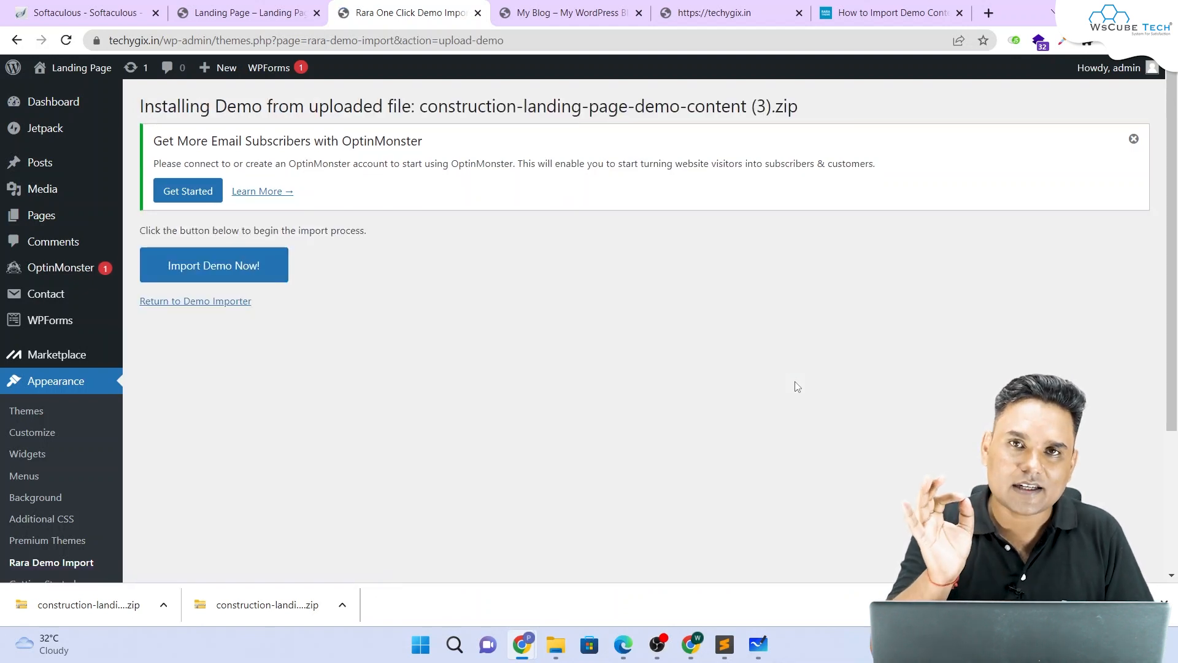
click(245, 269)
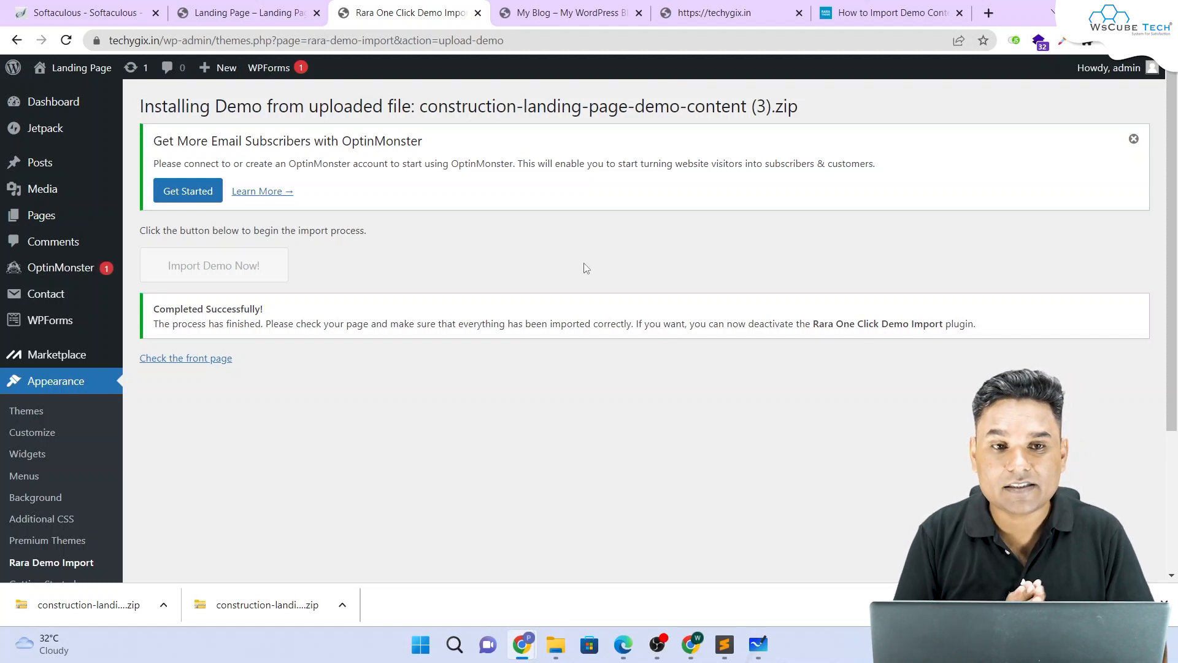
click(264, 12)
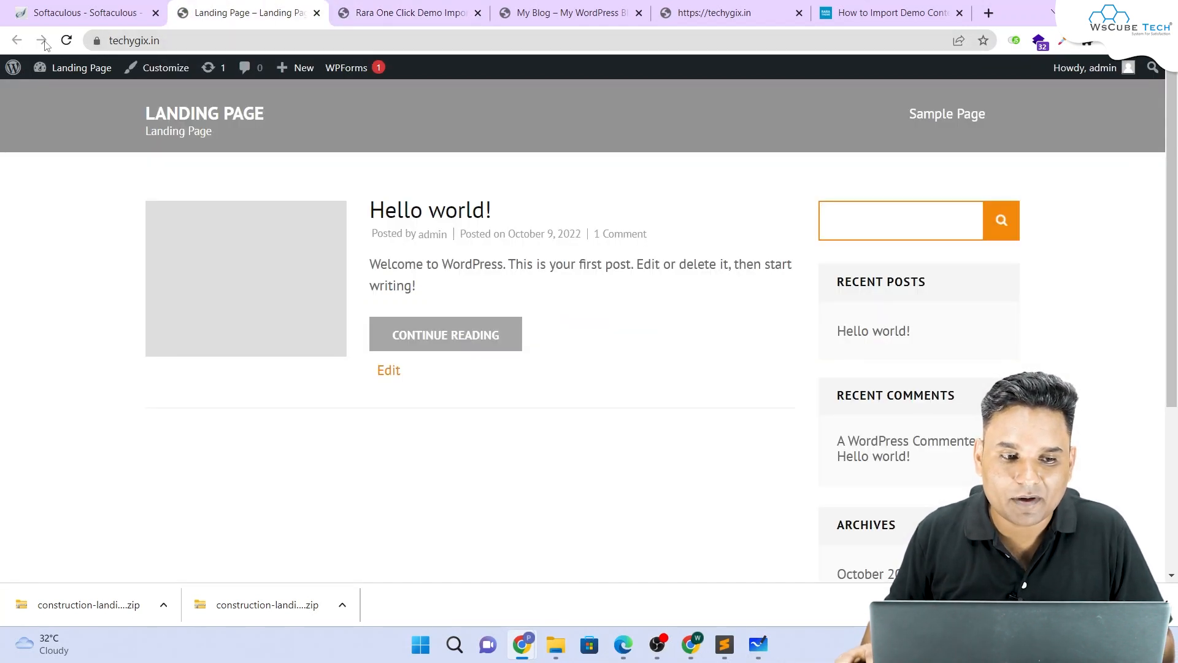
Step: Reload the front page and scroll through the imported construction demo
click(66, 39)
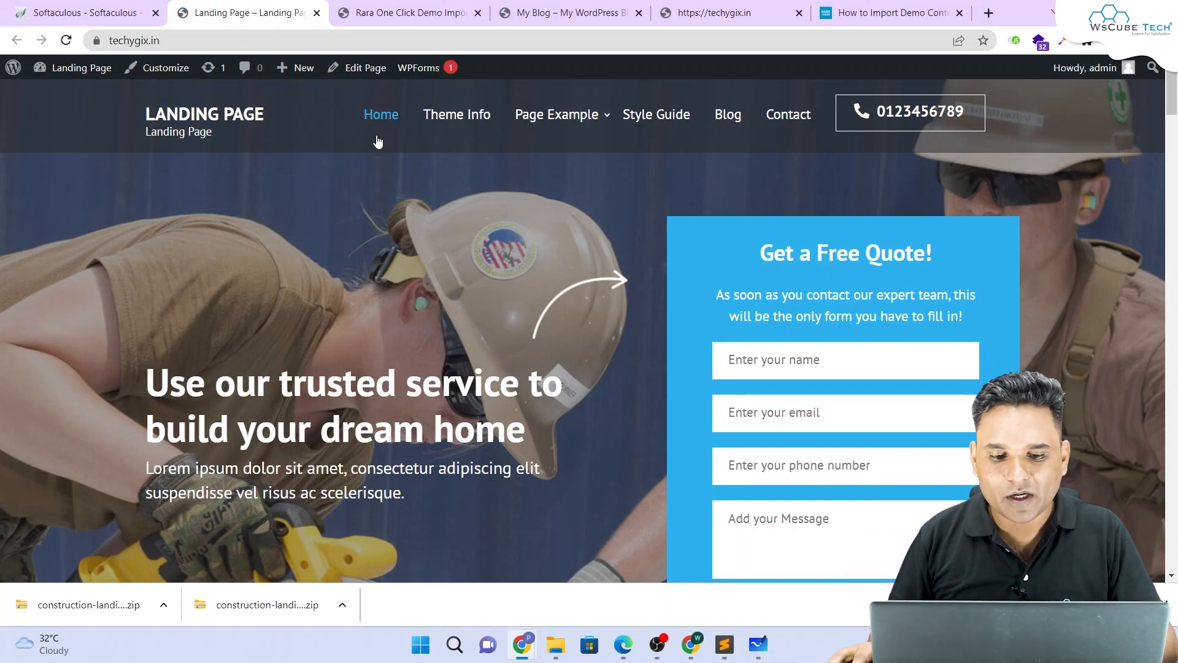
scroll(268, 267, down, 15)
scroll(274, 276, down, 20)
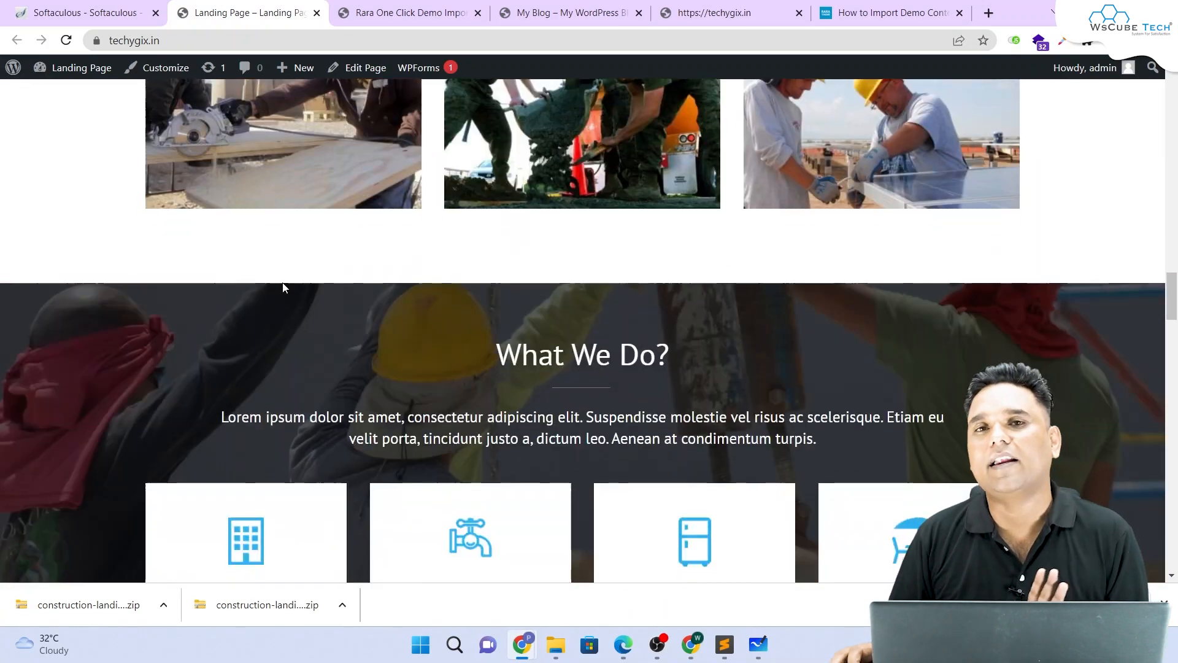
scroll(289, 282, down, 8)
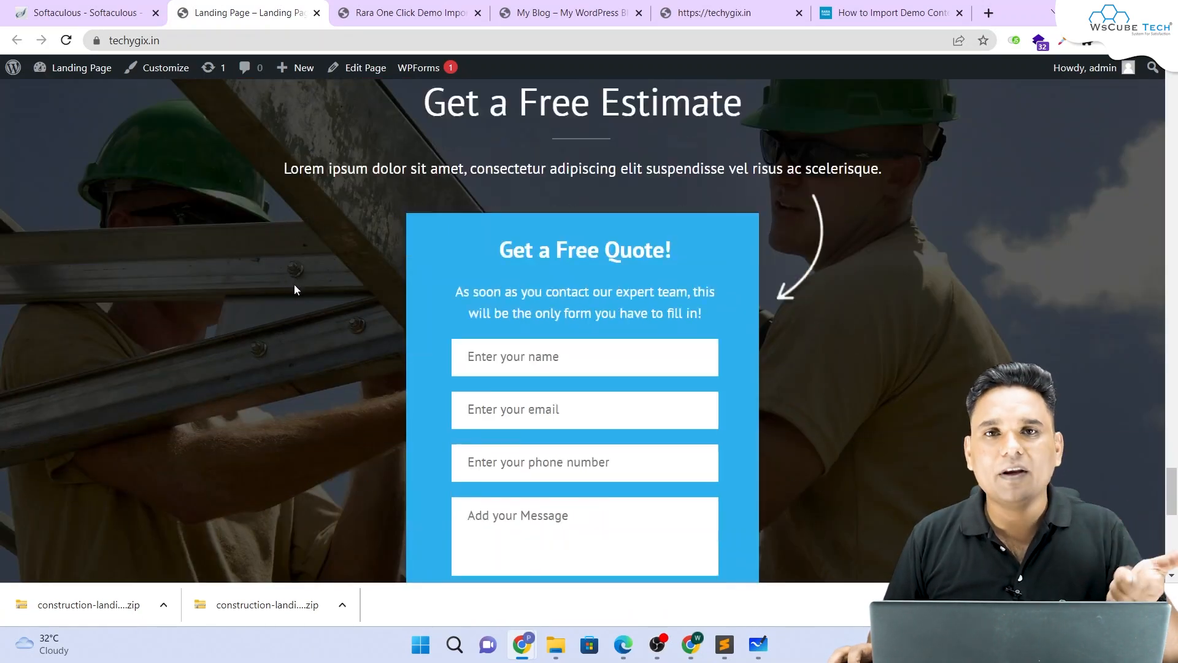
scroll(291, 301, up, 20)
scroll(297, 310, up, 15)
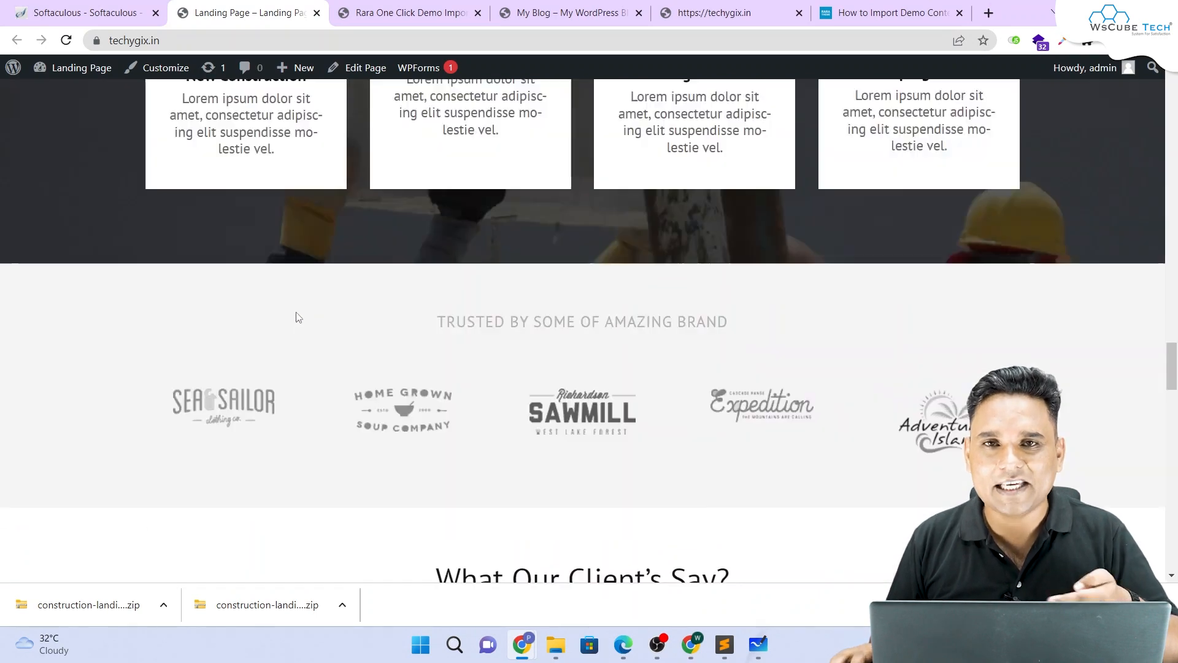
scroll(301, 310, up, 15)
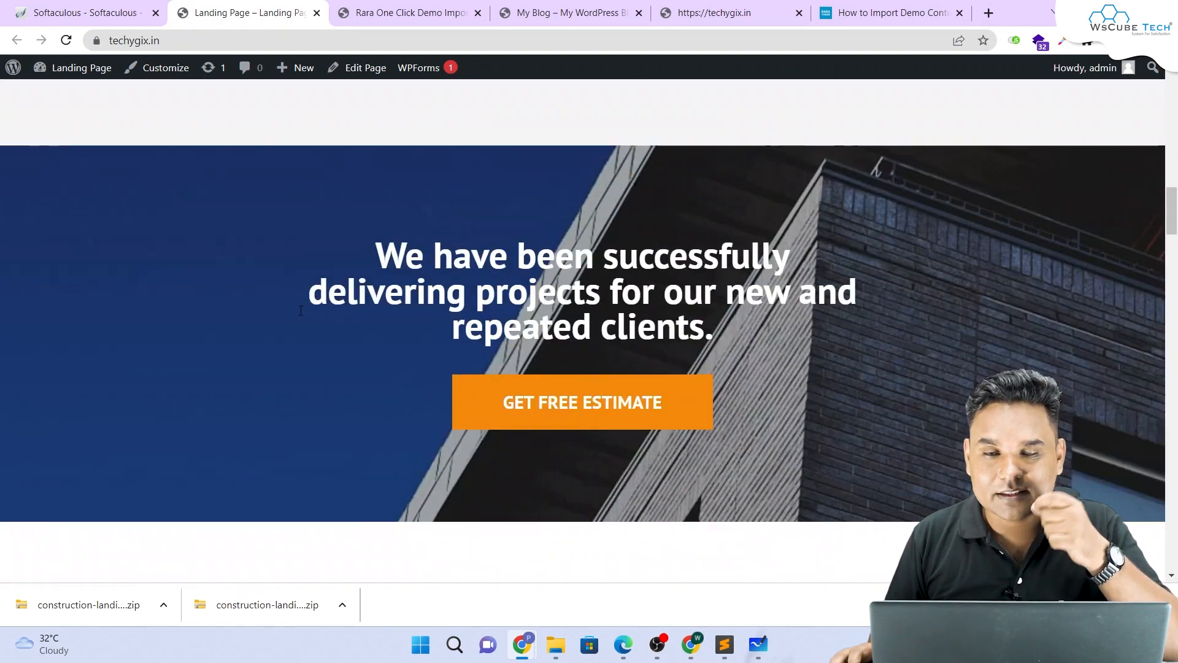
scroll(301, 303, up, 2)
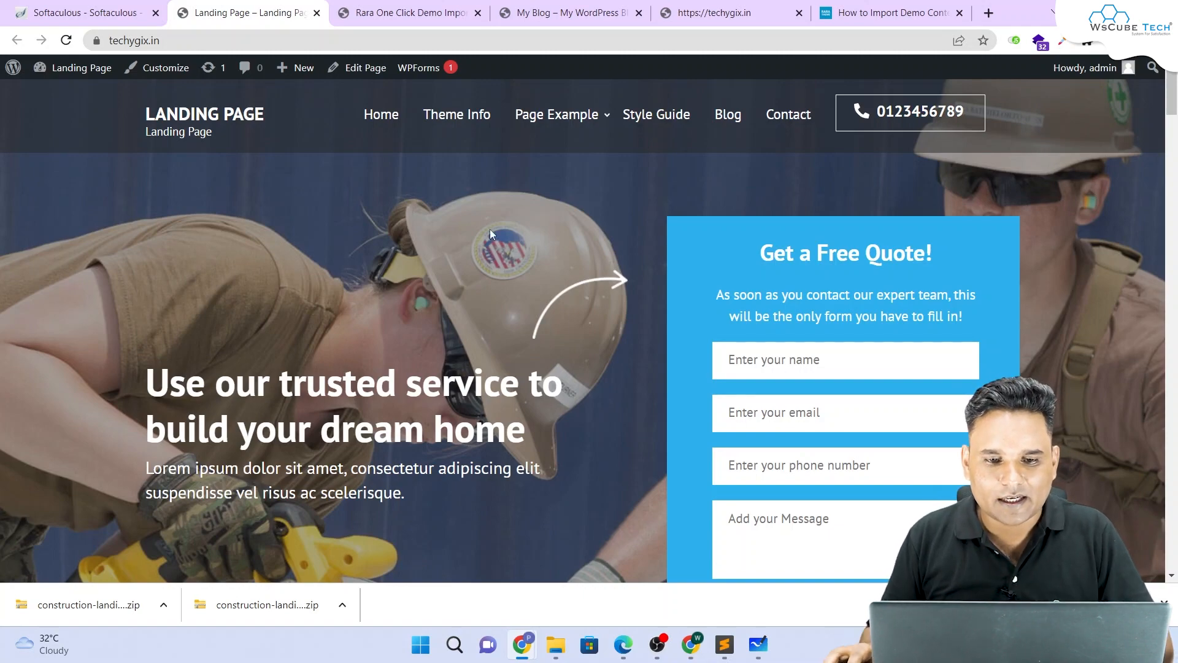
scroll(473, 264, down, 8)
scroll(474, 266, up, 8)
scroll(474, 264, down, 6)
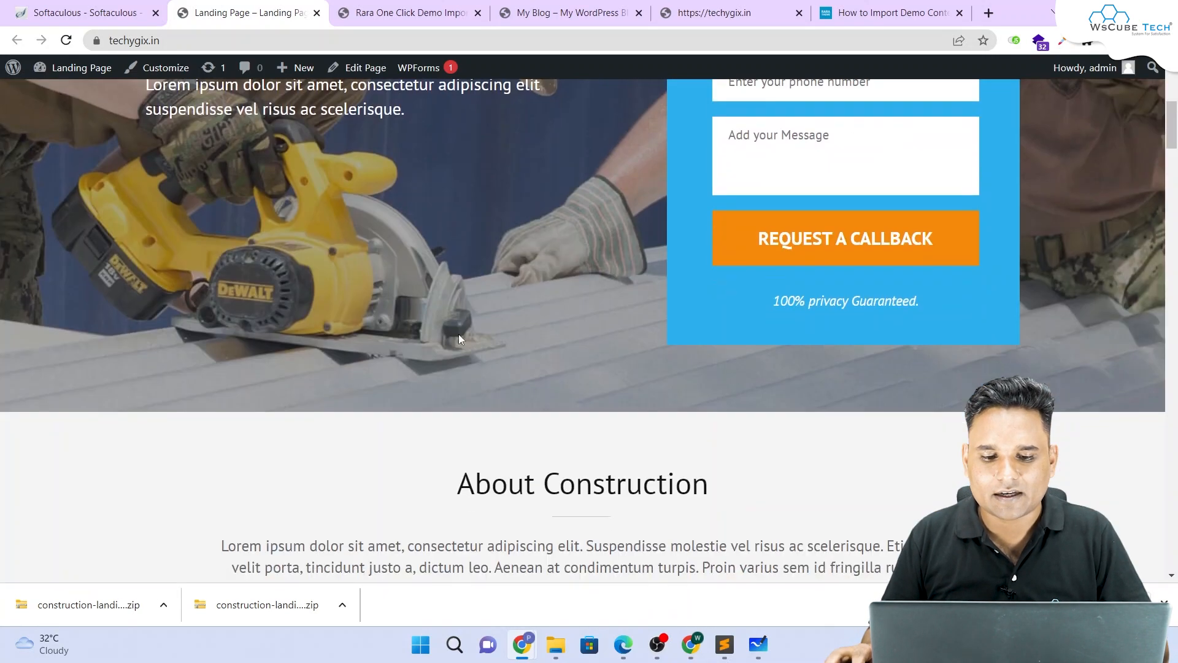
Step: Highlight the section headings, including What We Do?, testimonials and Get a Free Estimate, then scroll back up
drag(430, 461, 718, 463)
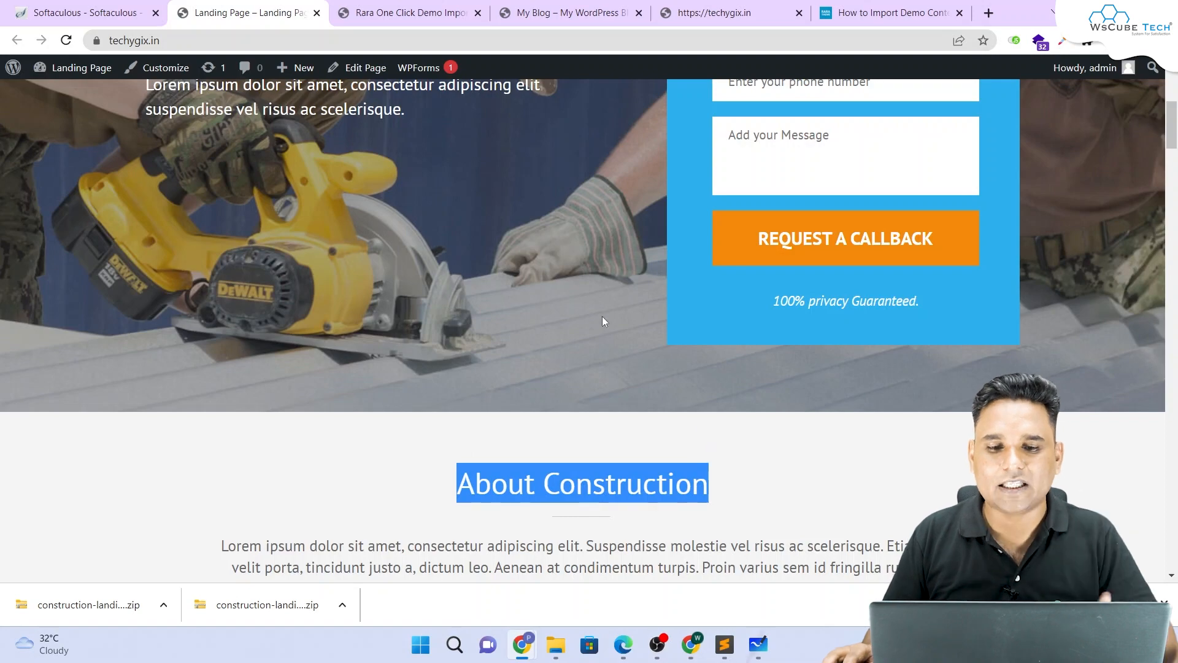
scroll(589, 313, down, 15)
scroll(586, 321, down, 5)
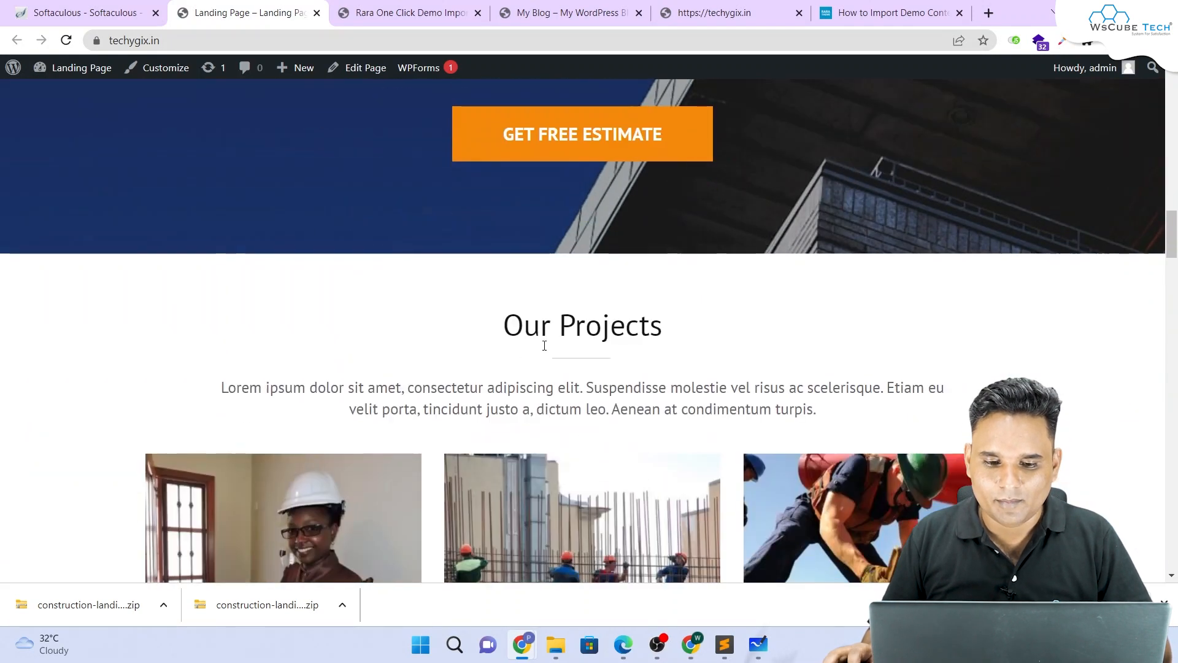
drag(480, 342, 676, 335)
scroll(671, 340, down, 8)
scroll(615, 326, down, 1)
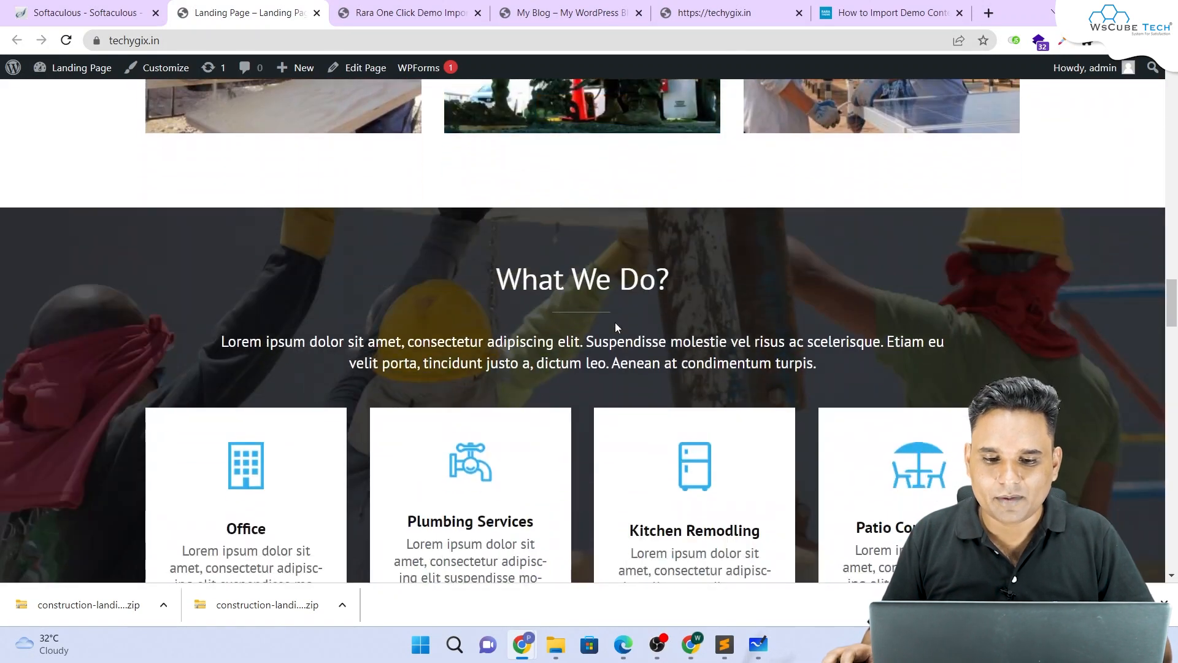
drag(489, 274, 705, 282)
scroll(703, 279, down, 8)
scroll(699, 283, down, 6)
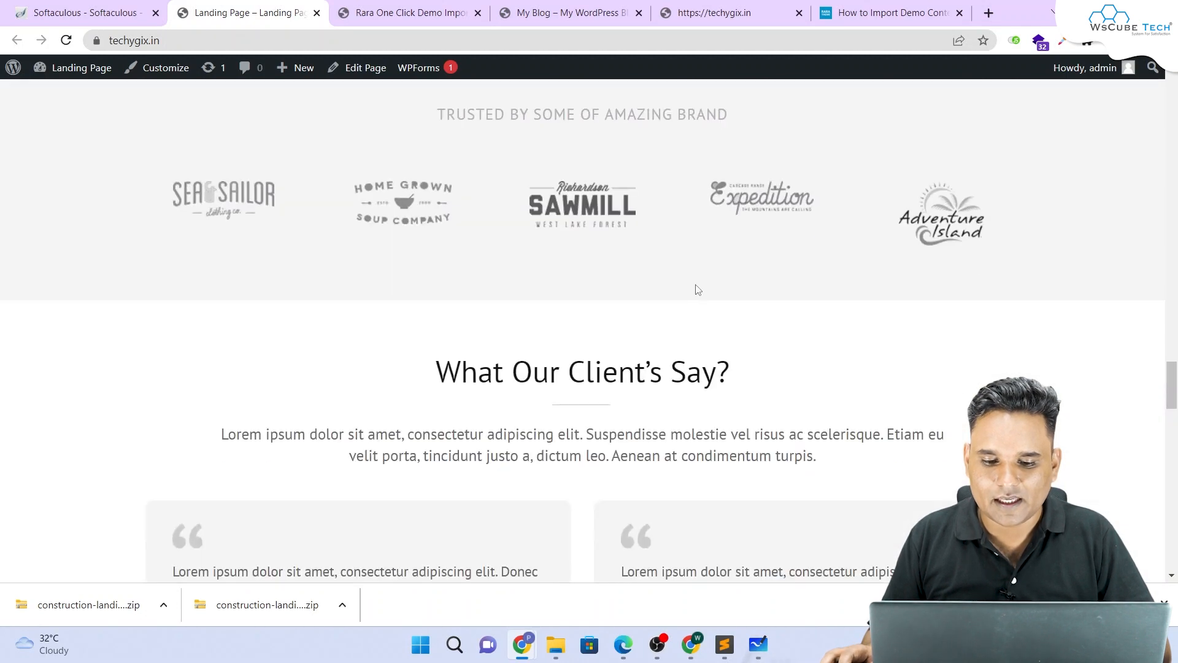
drag(572, 363, 660, 373)
scroll(660, 372, down, 10)
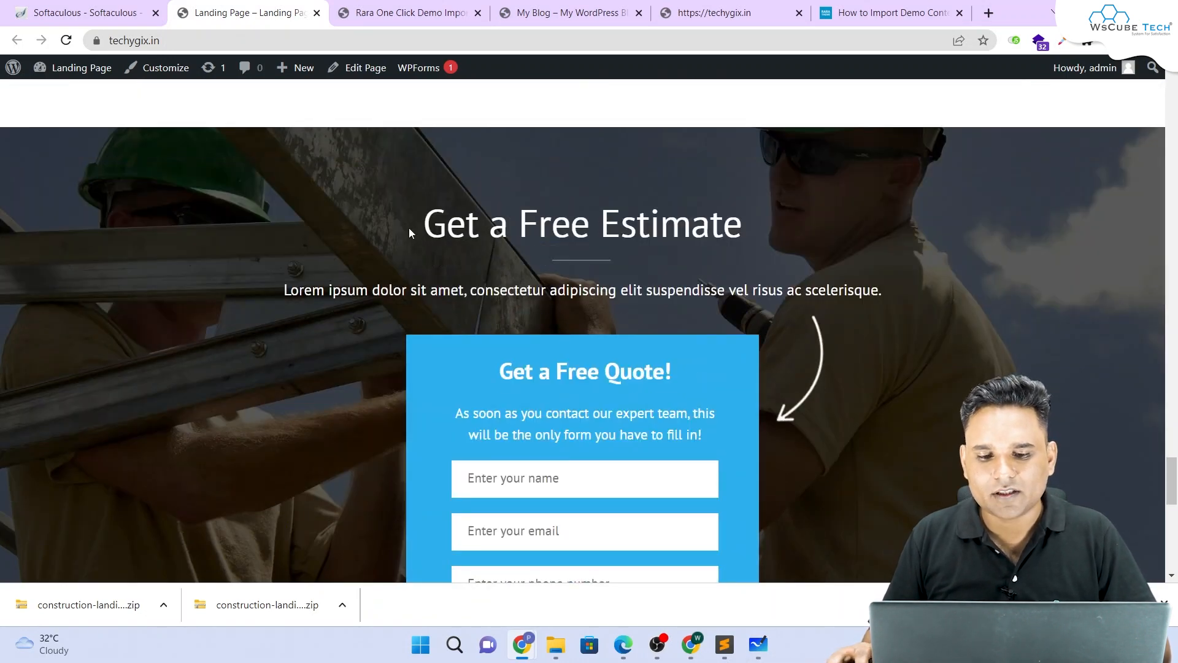
drag(397, 224, 780, 222)
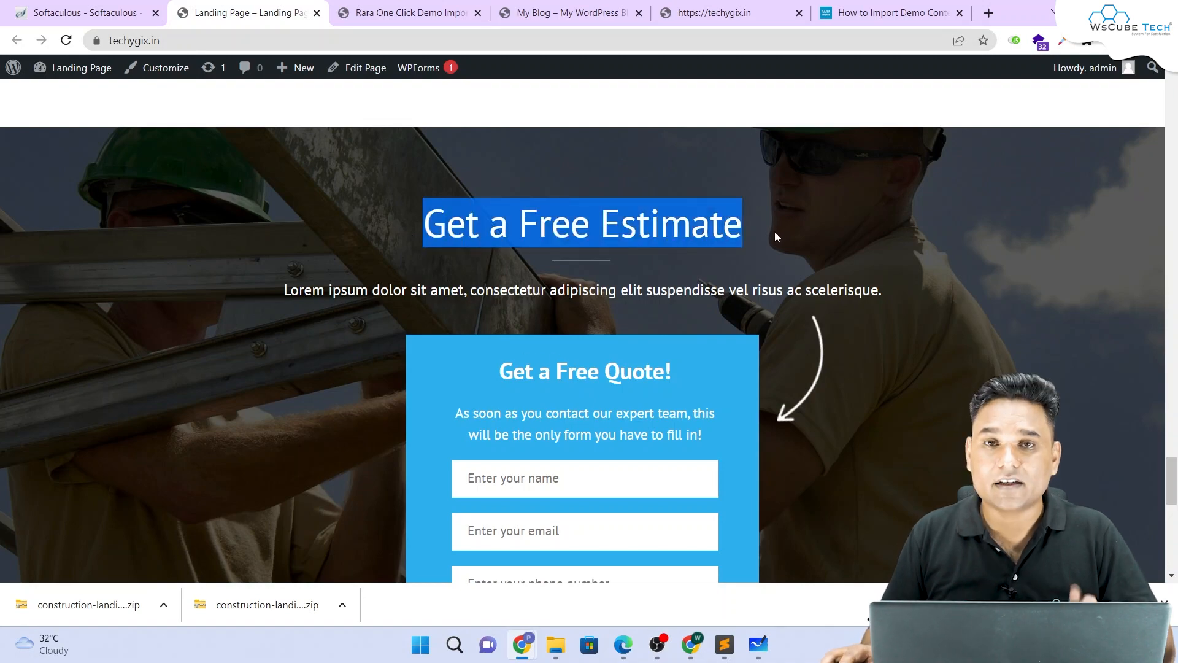
scroll(775, 231, down, 12)
scroll(765, 246, up, 20)
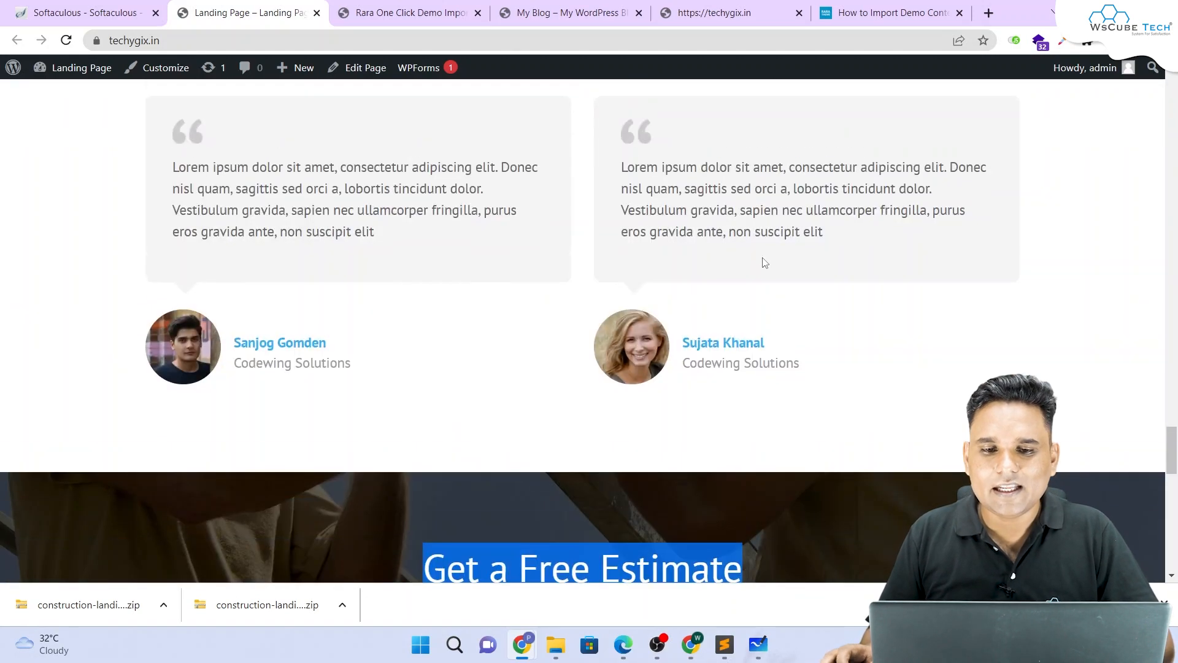
scroll(760, 253, up, 20)
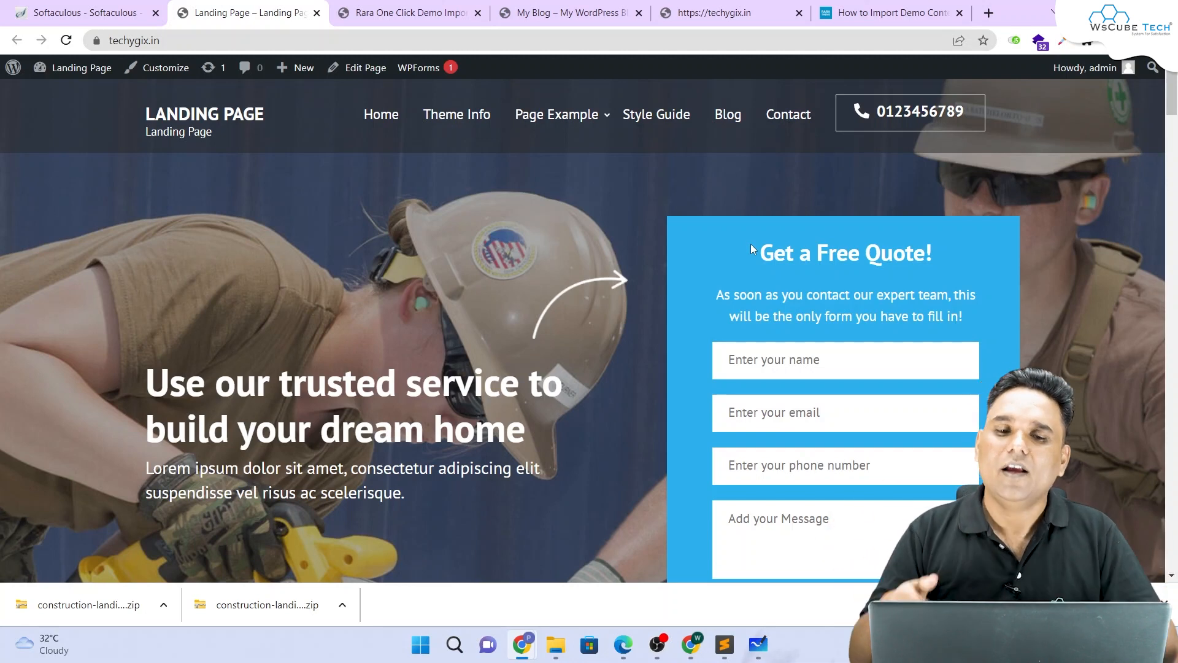
Step: Delete the imported Primary menu under Appearance > Menus and confirm with OK
click(578, 8)
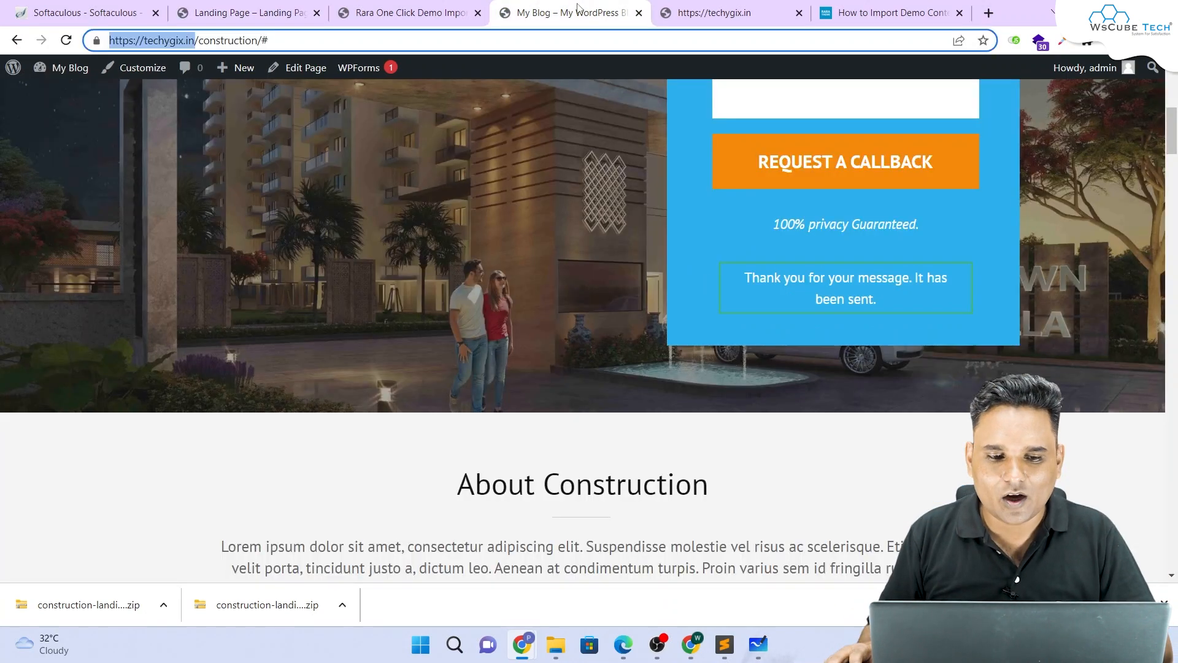
click(423, 13)
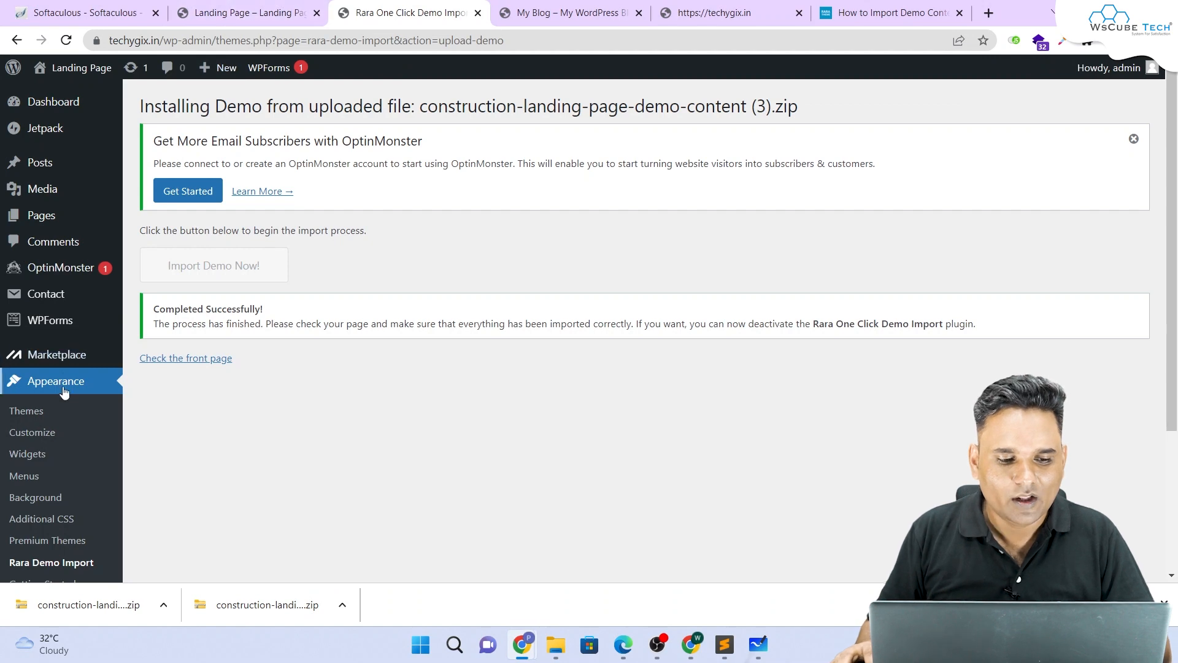
click(27, 476)
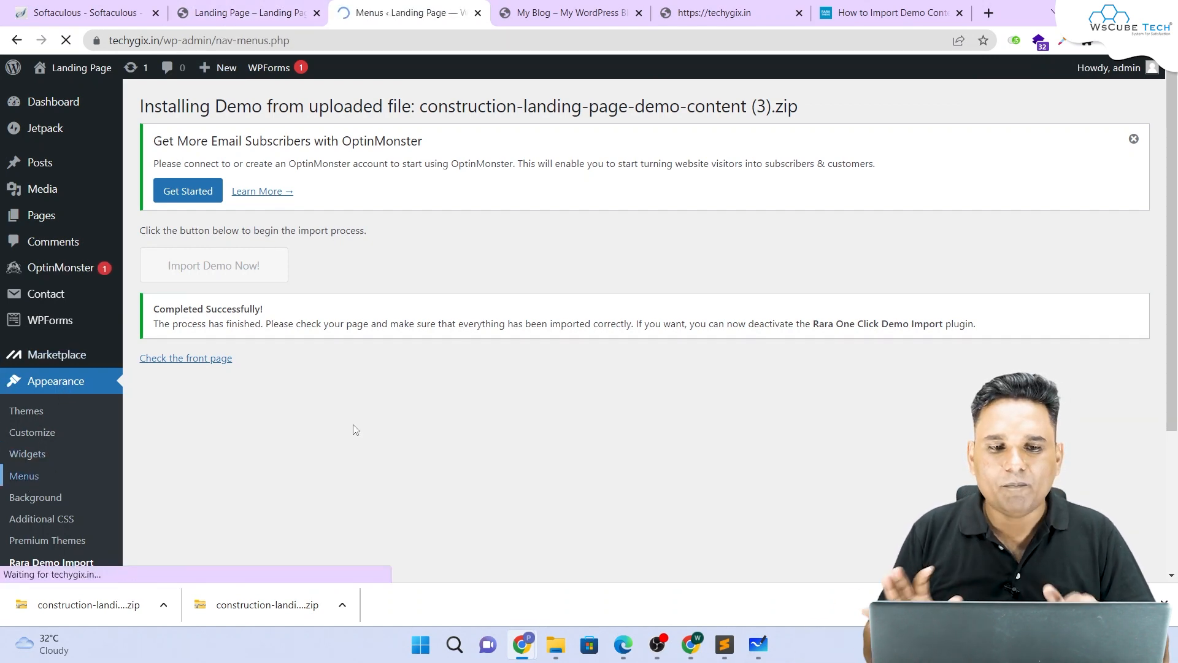
scroll(358, 430, down, 5)
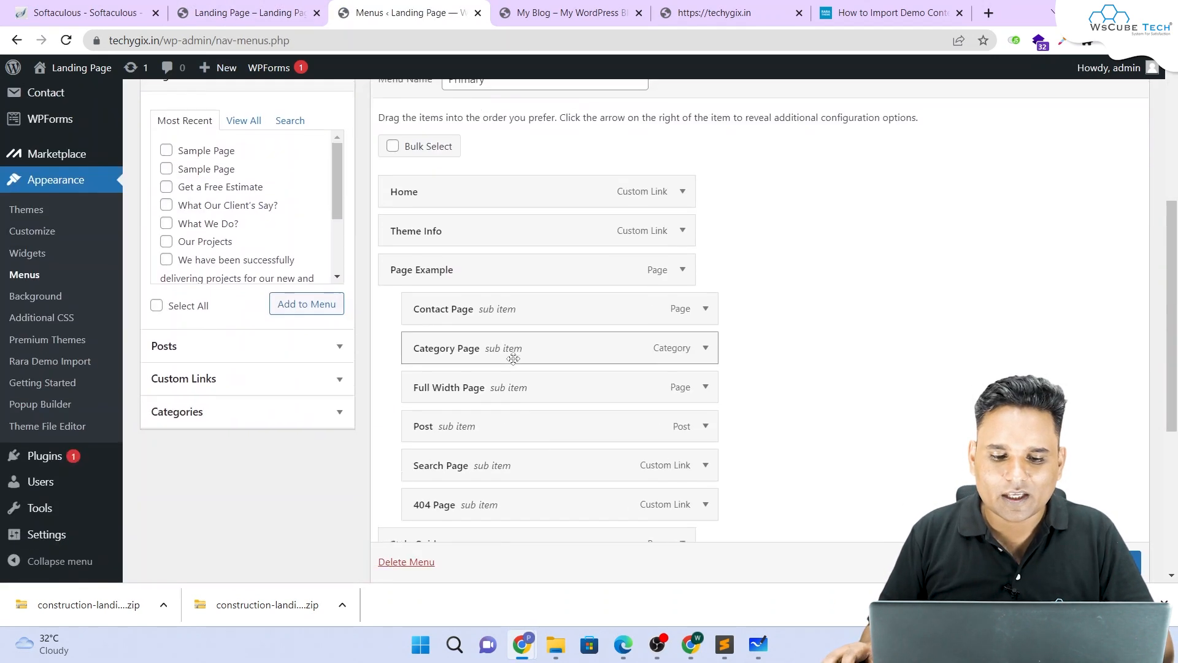
click(412, 504)
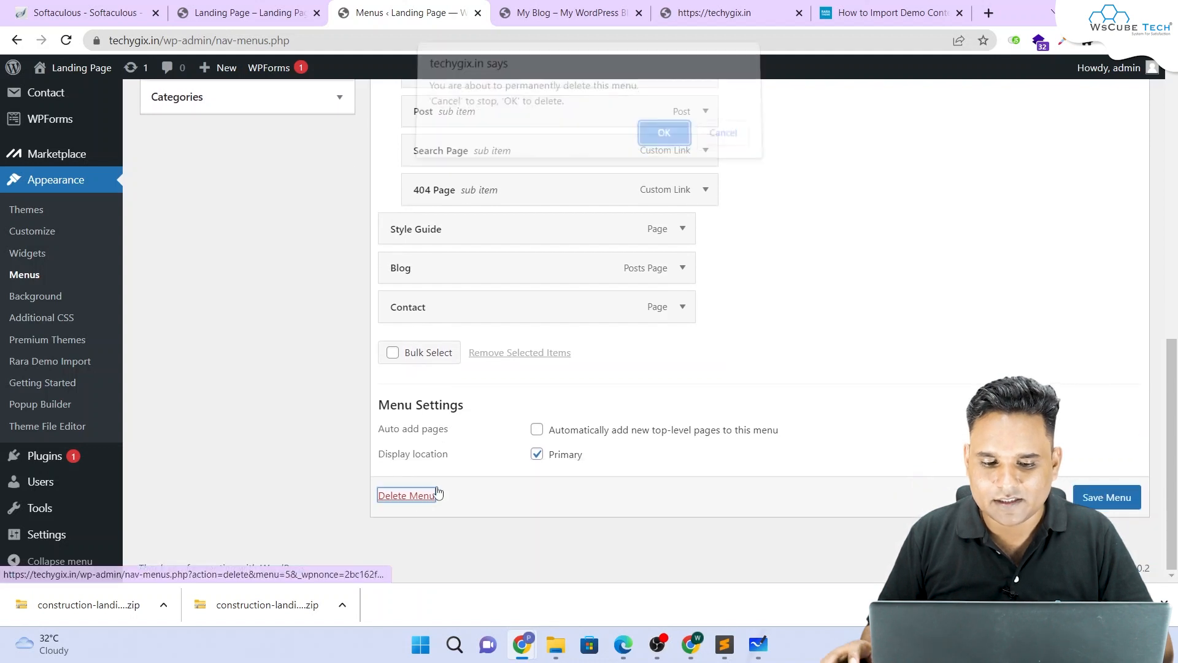
click(661, 142)
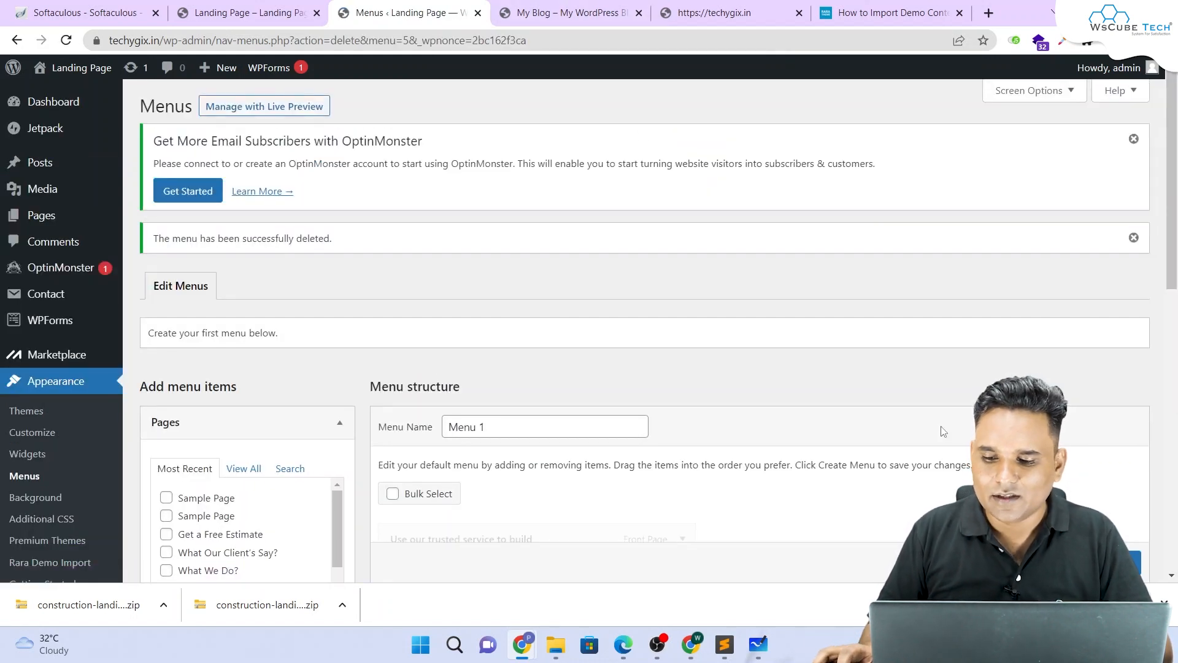
Step: Reload the Landing Page site to inspect its crowded header menu
click(567, 7)
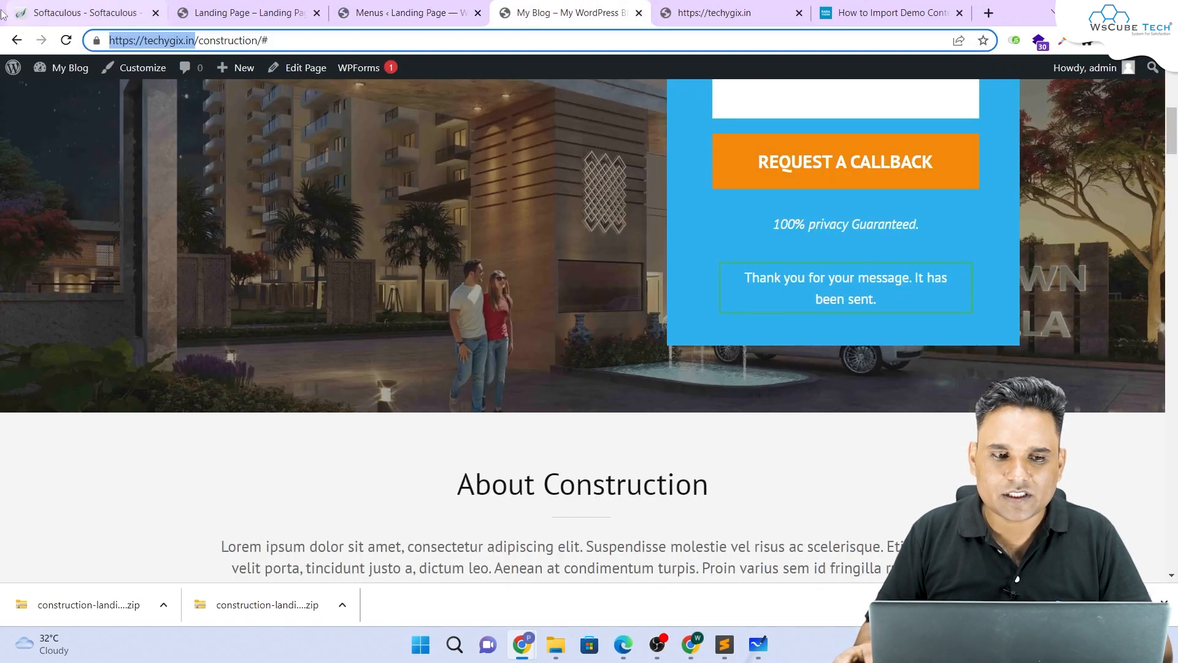
click(249, 12)
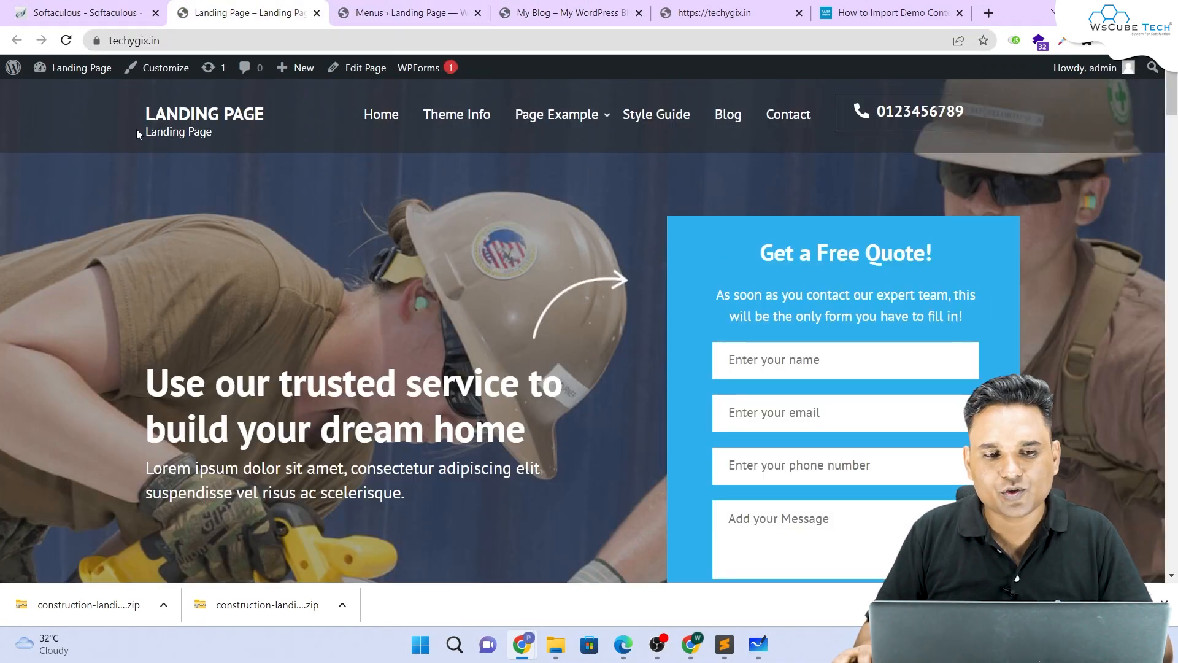
click(66, 40)
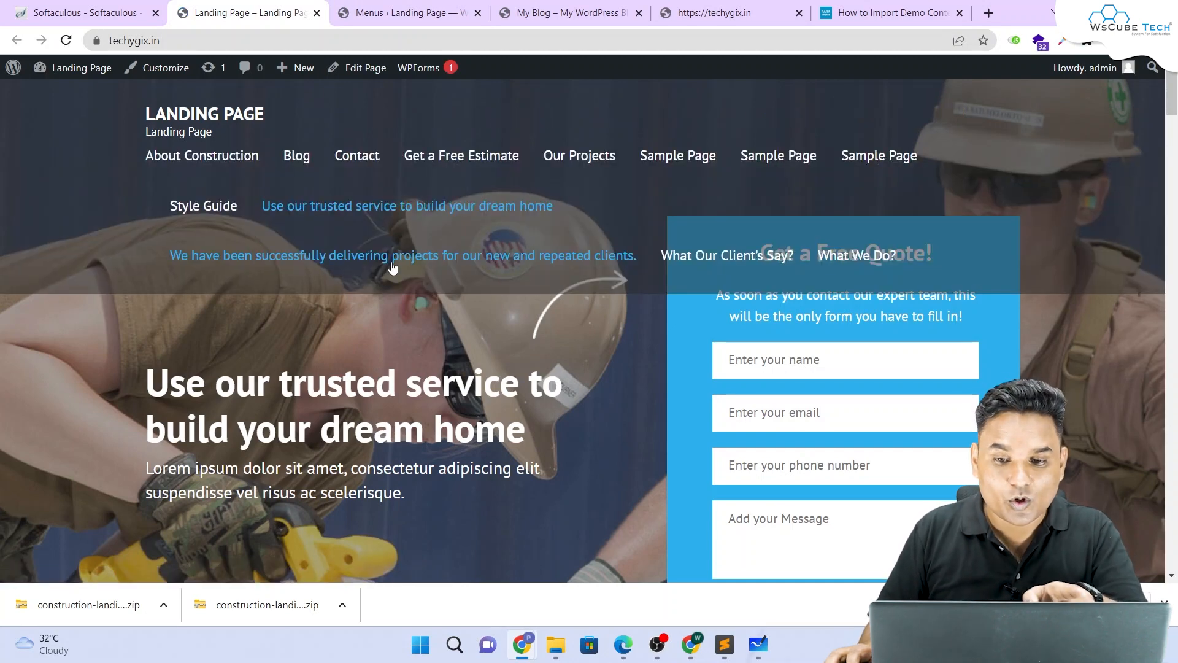
Step: Return to the Menus admin page and look over Menu 1's page items
click(405, 12)
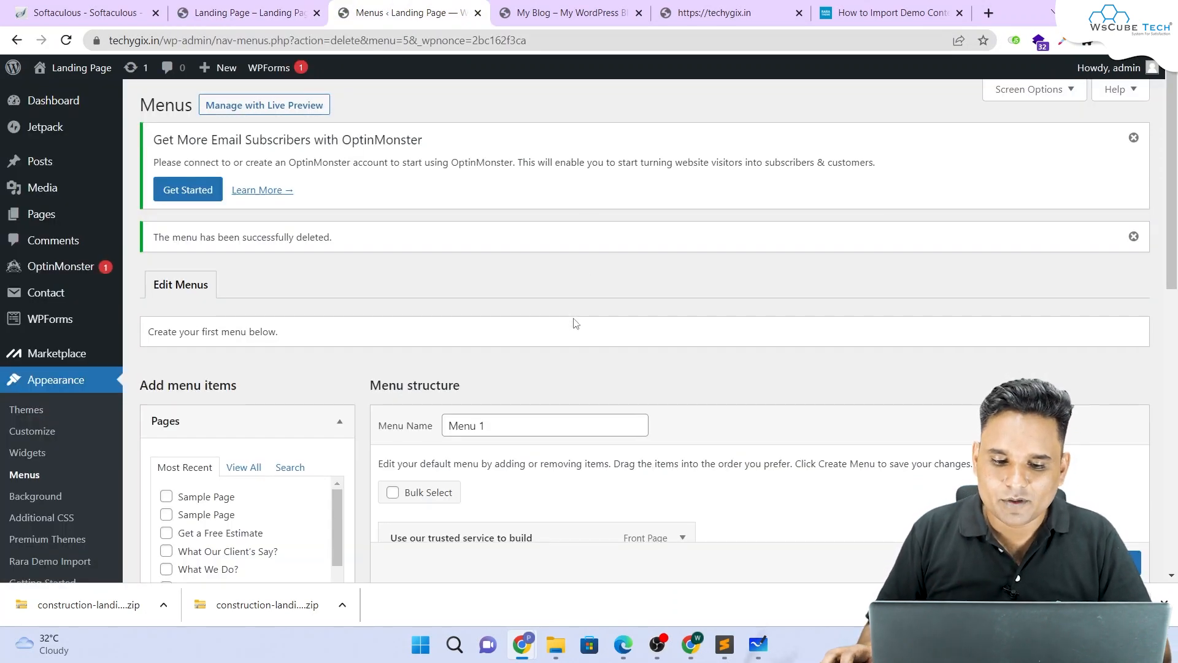
scroll(572, 320, down, 5)
scroll(570, 316, up, 4)
scroll(478, 368, down, 10)
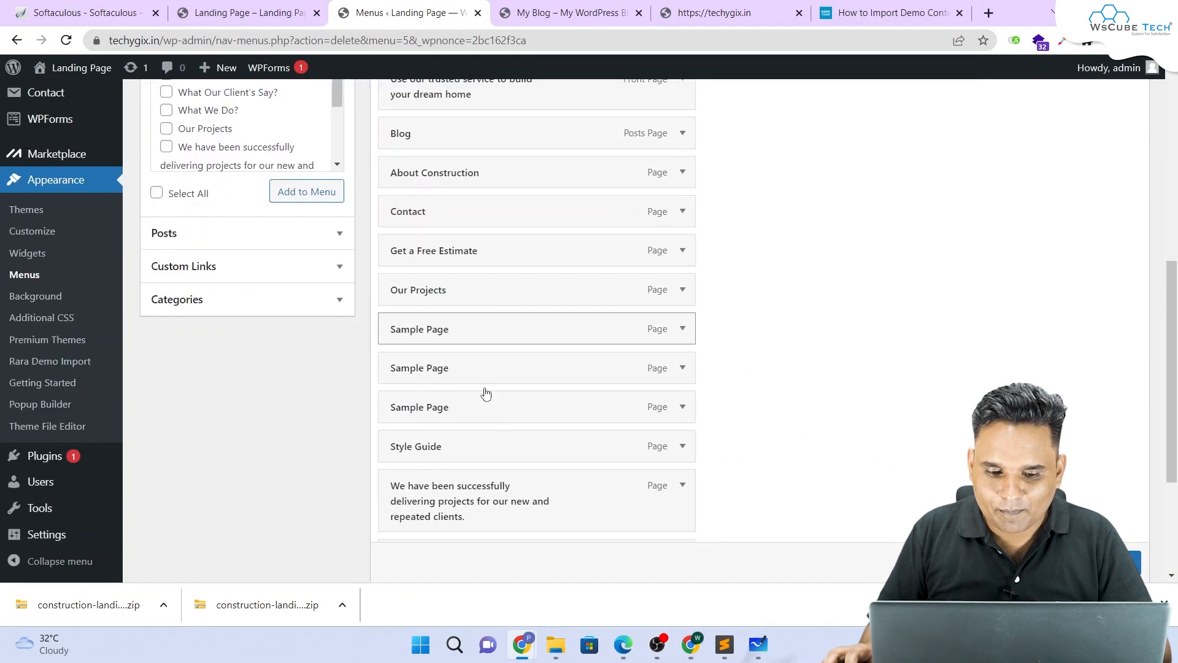
scroll(489, 409, up, 7)
scroll(489, 409, up, 4)
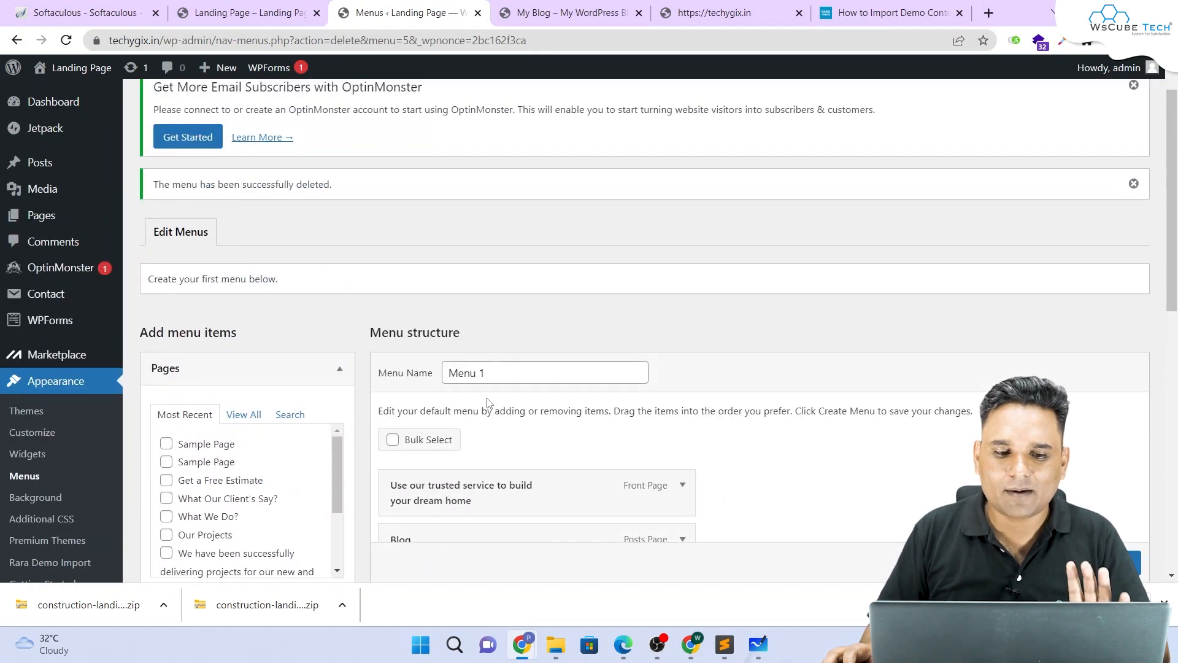
scroll(831, 334, down, 5)
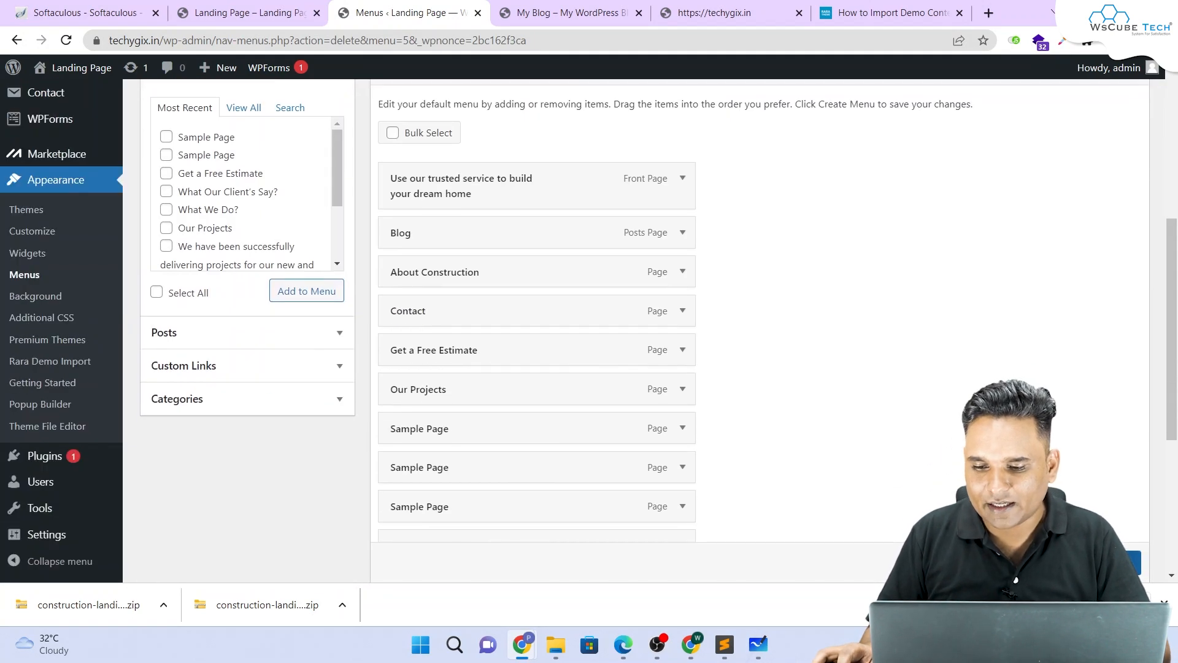
scroll(814, 348, down, 1)
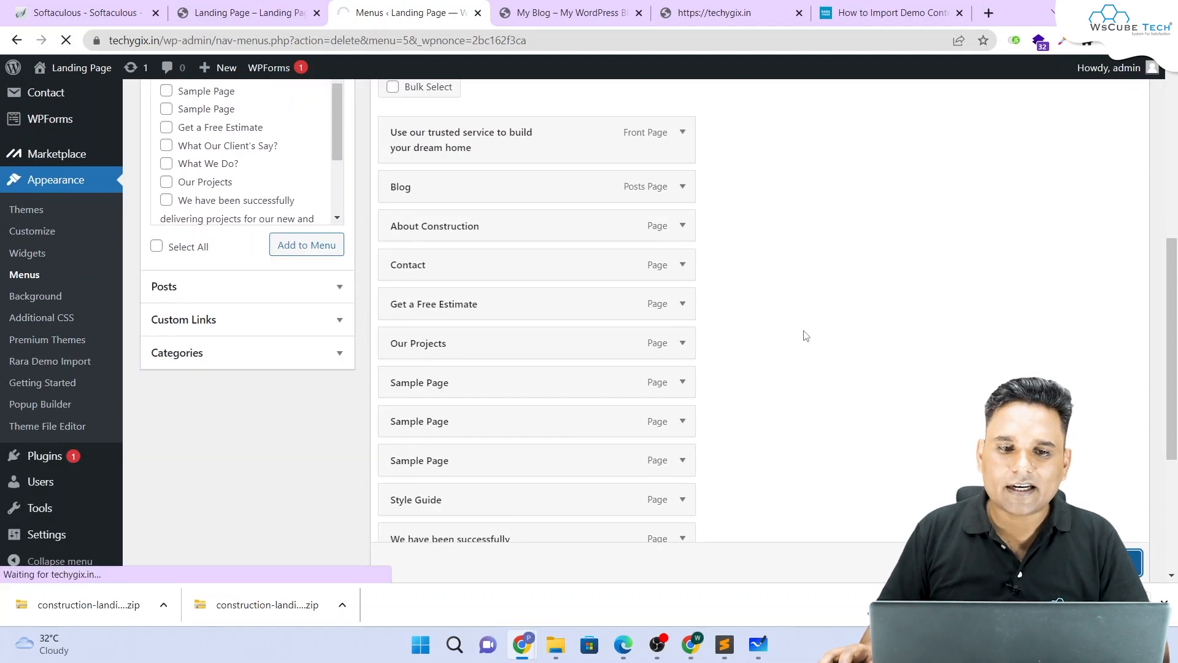
scroll(800, 332, down, 3)
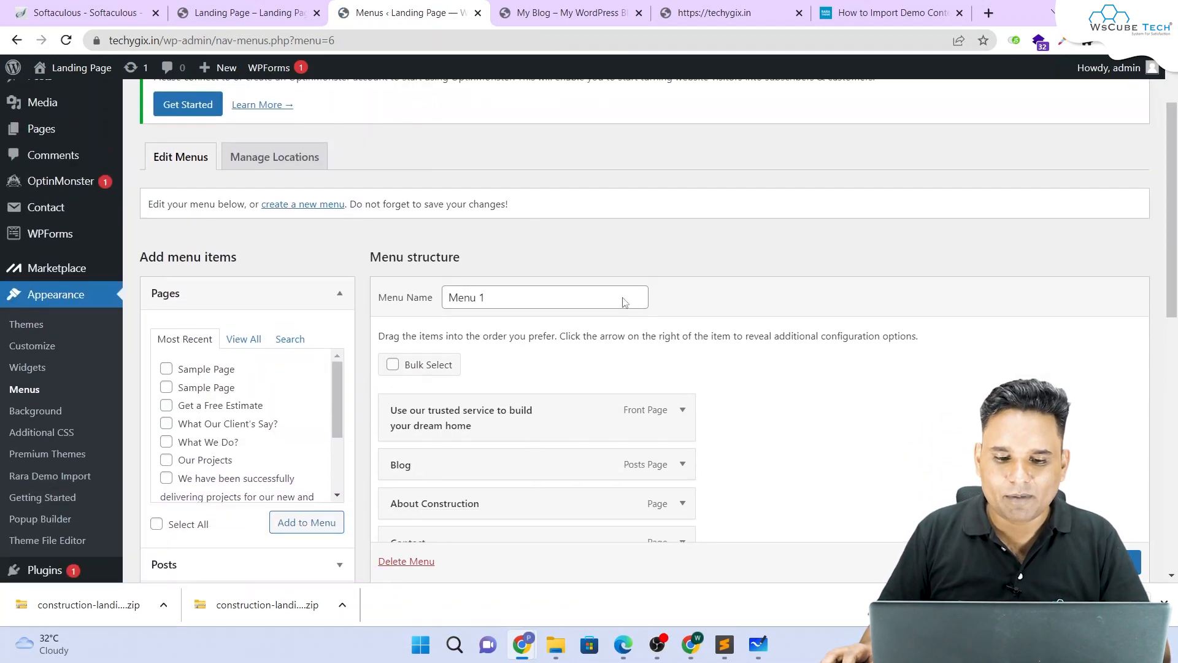
Step: Rename the menu from Menu 1 to 'Header Menu'
click(495, 227)
drag(496, 227, 437, 222)
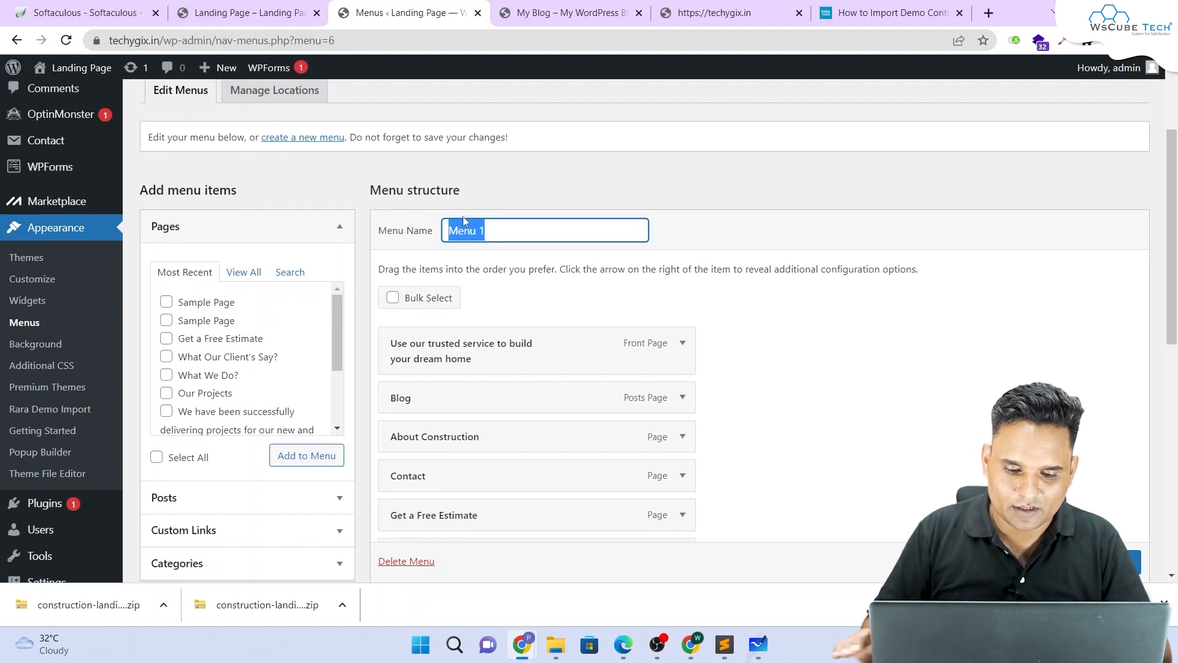
text(Header)
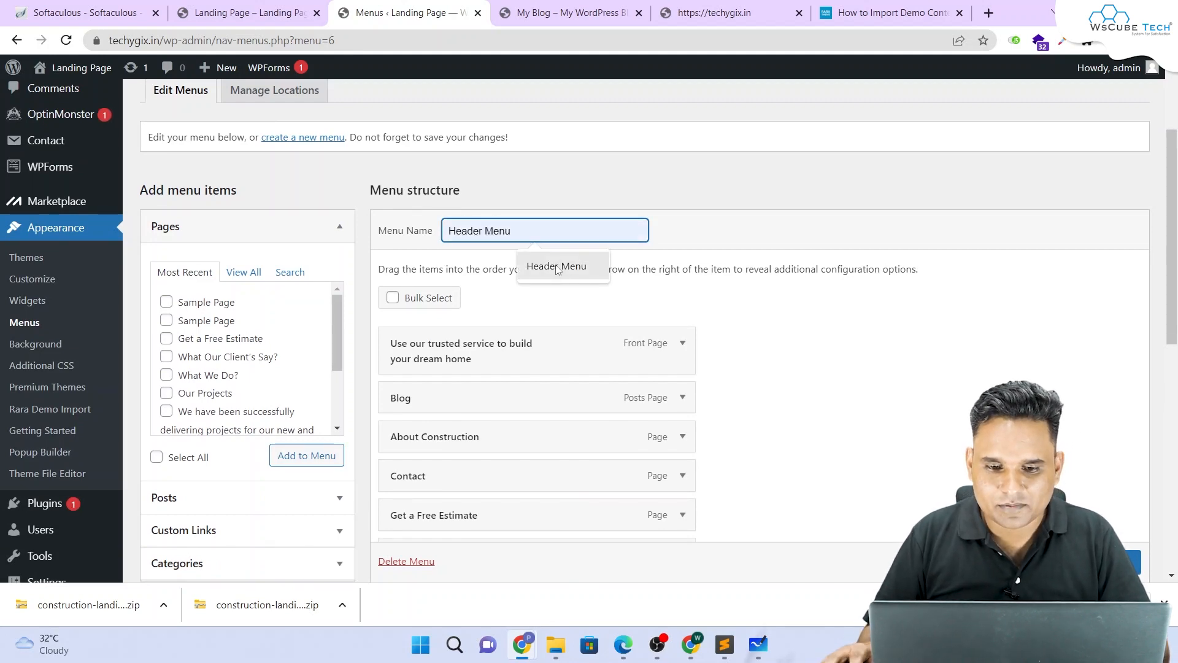
click(557, 266)
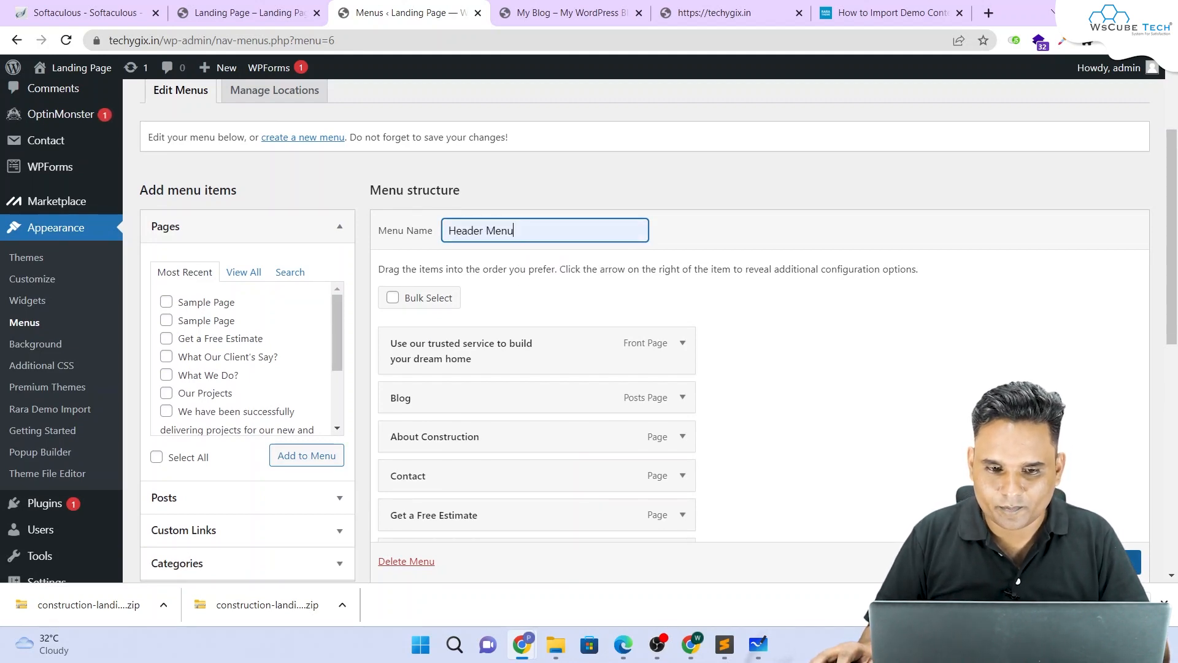
Step: Uncheck the Primary display location in Menu Settings
scroll(826, 289, down, 8)
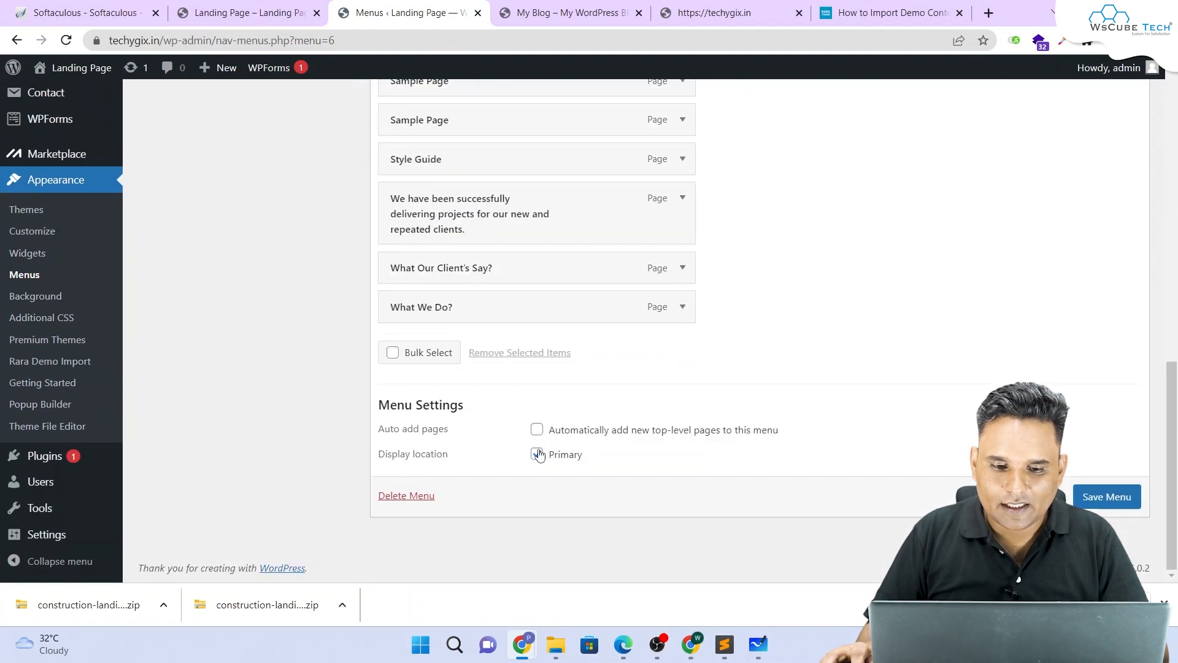
click(539, 454)
scroll(499, 344, up, 1)
scroll(430, 430, down, 1)
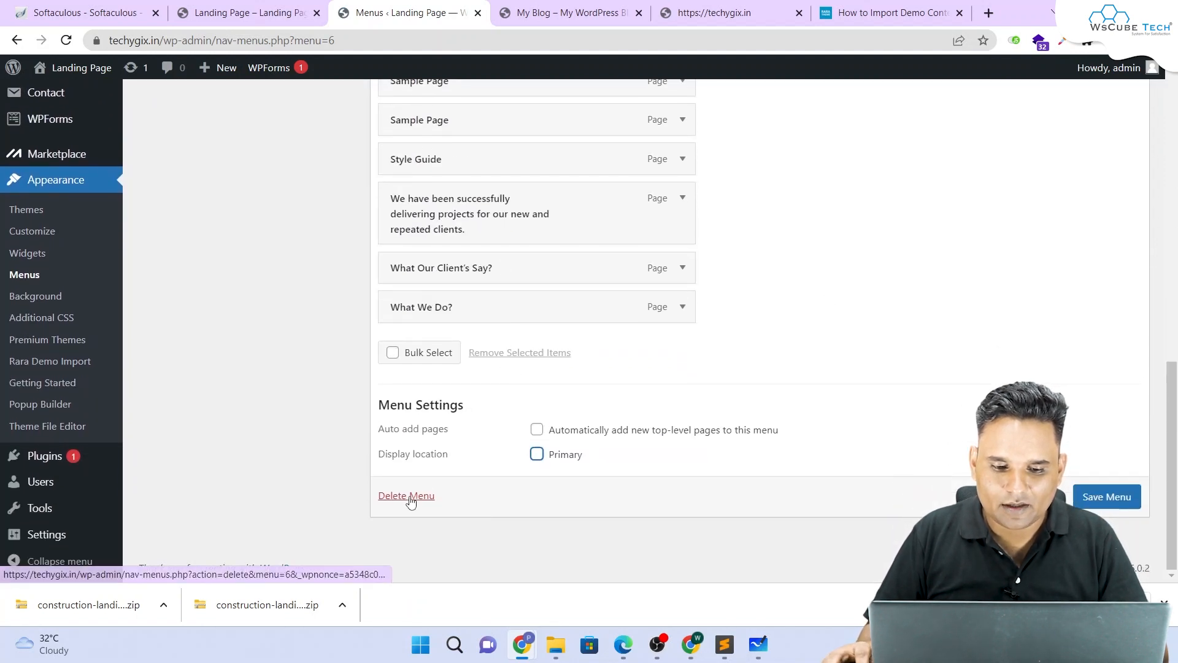
scroll(489, 297, up, 7)
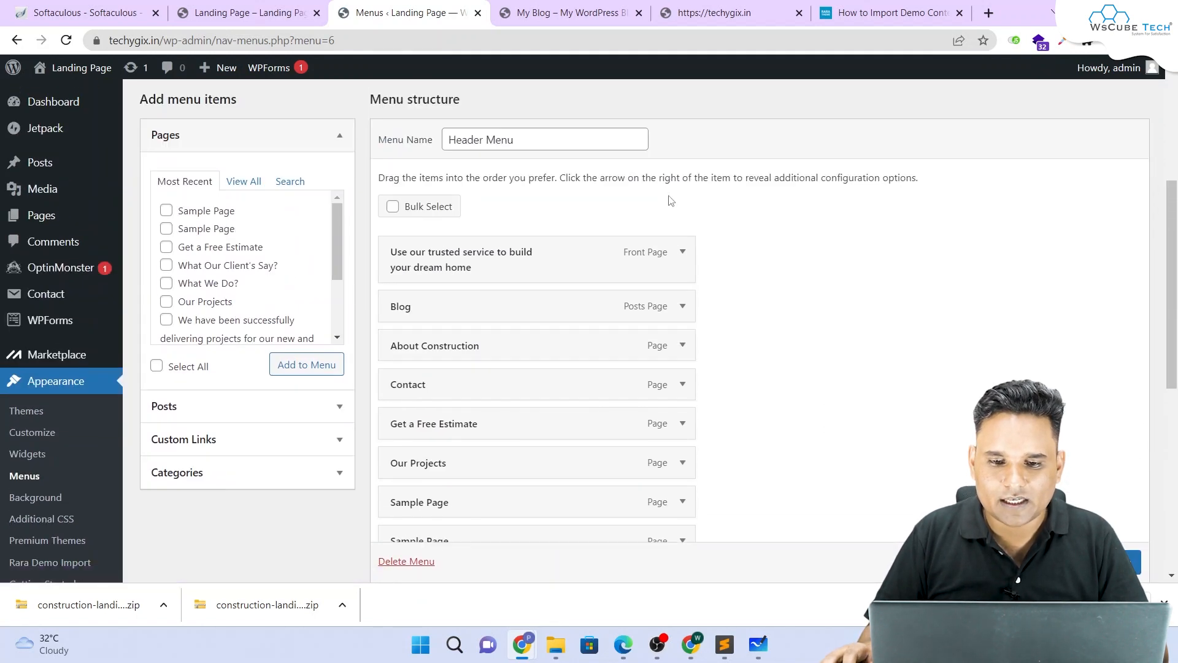
Step: Remove the front page, Blog, About Construction, Contact, Get a Free Estimate and Our Projects items
click(682, 252)
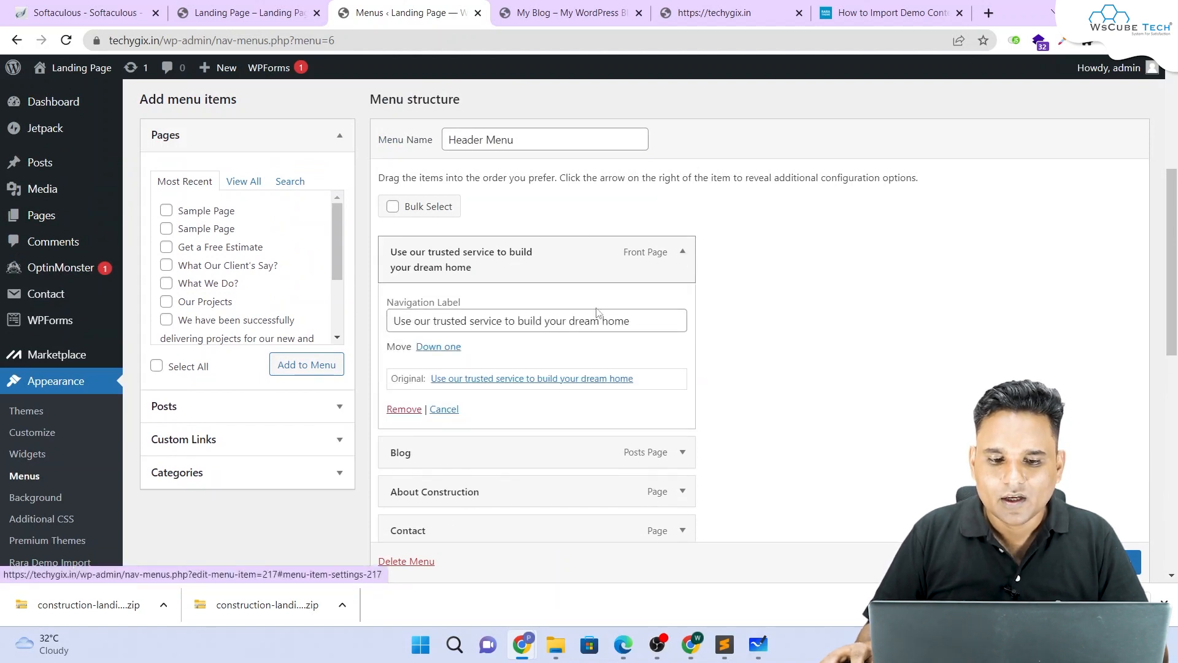
click(406, 410)
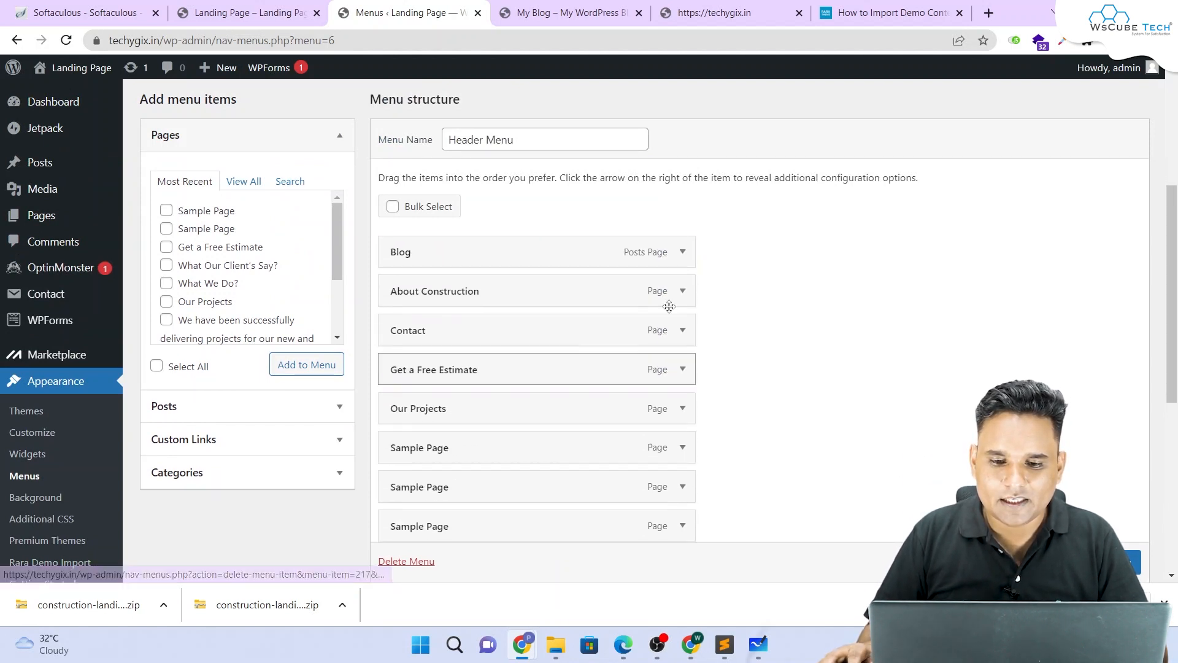
click(682, 252)
click(394, 396)
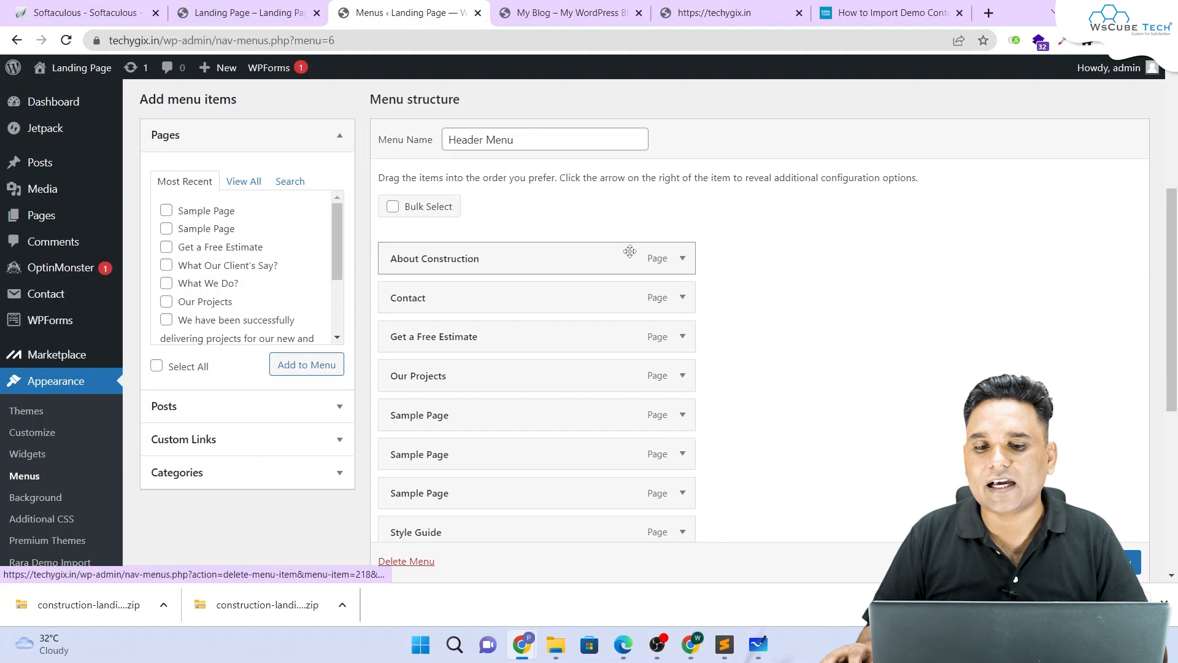
click(681, 253)
click(400, 397)
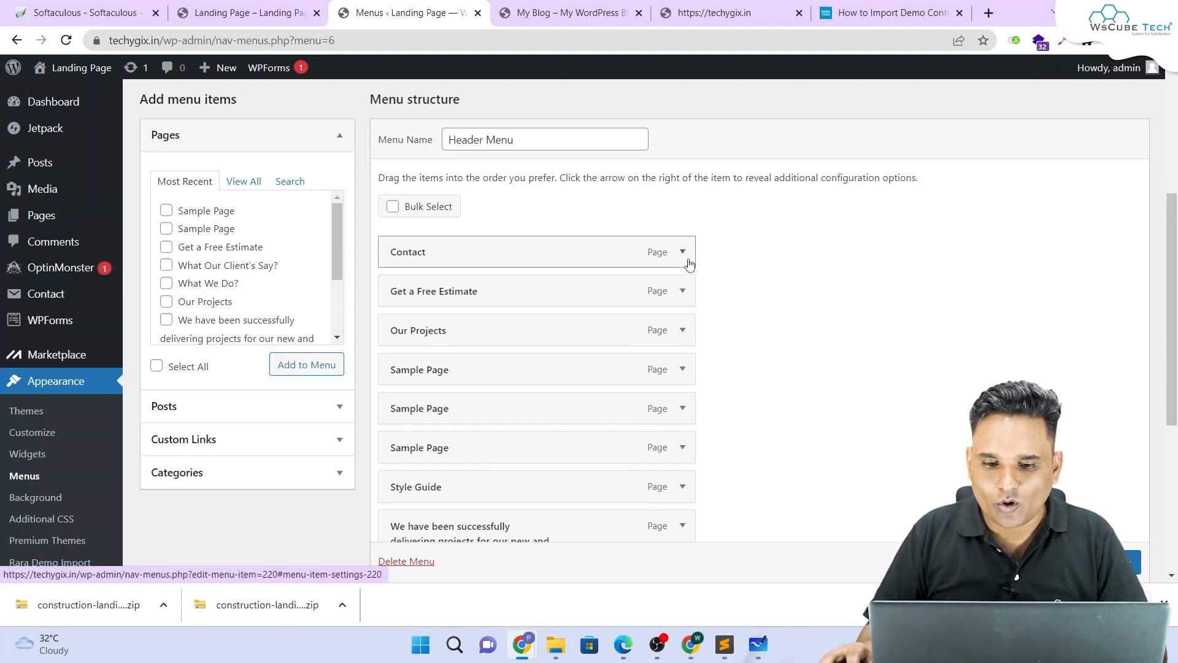
click(682, 251)
click(400, 398)
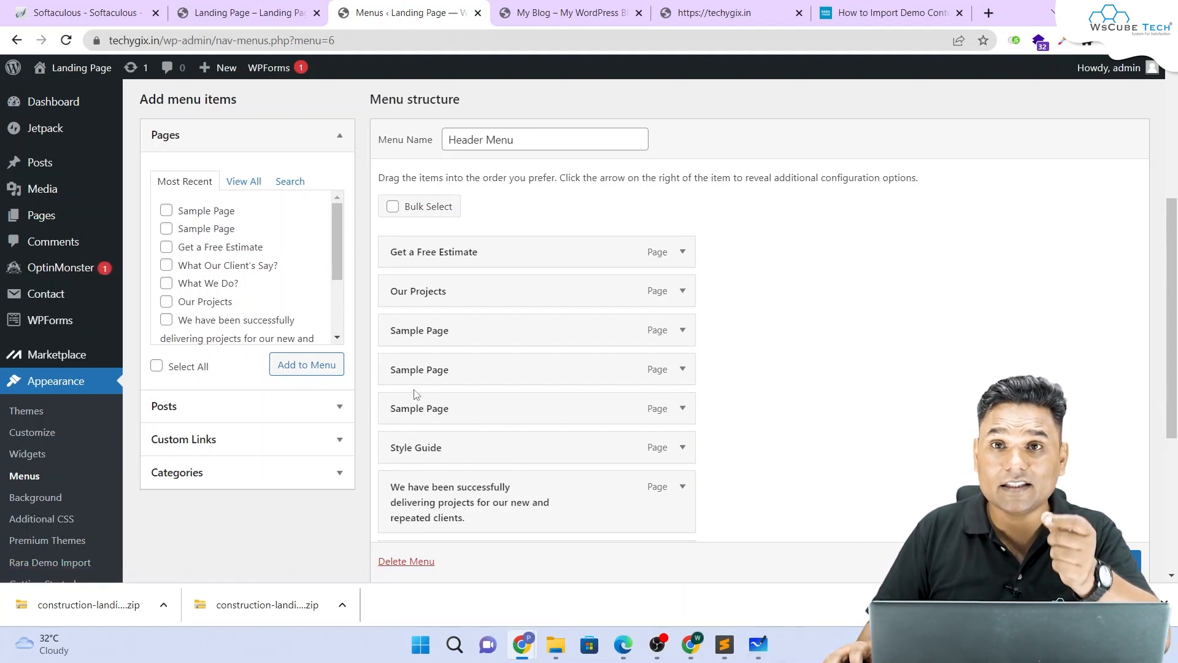
click(682, 251)
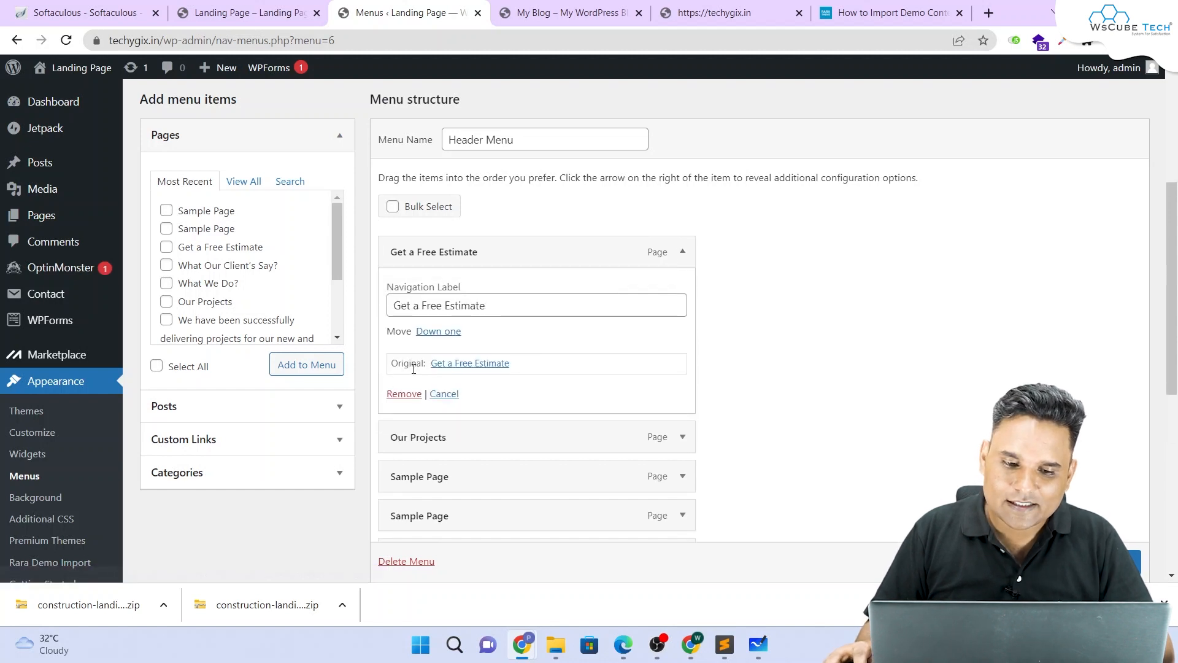
click(398, 390)
click(690, 253)
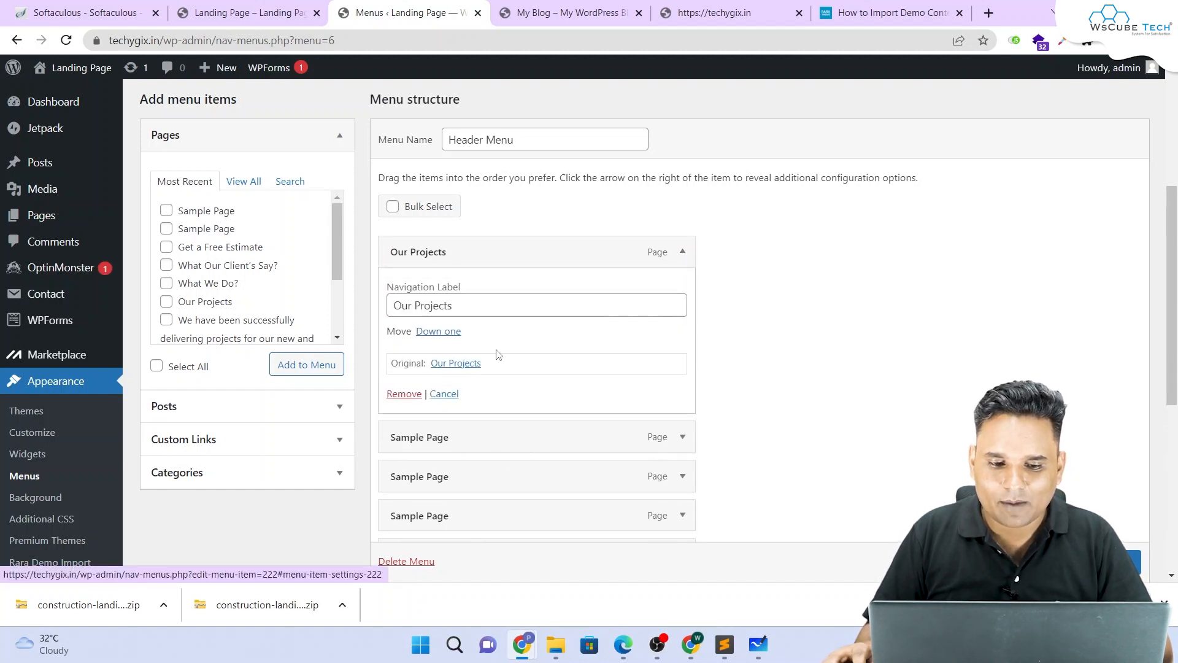
click(395, 391)
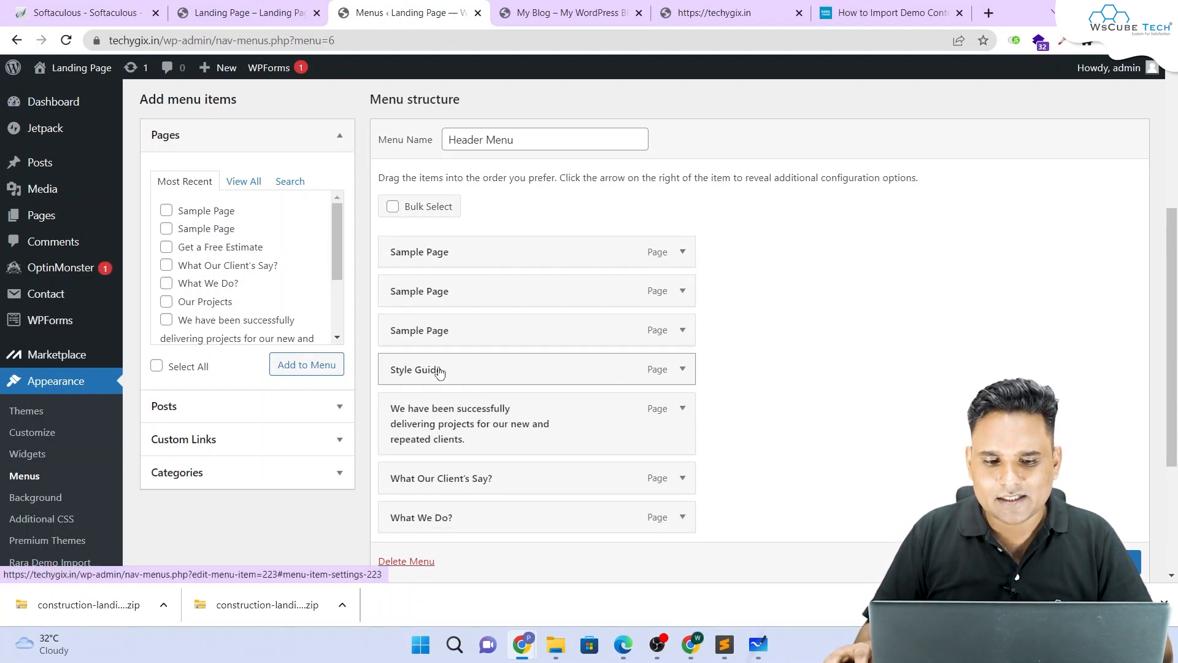
Step: Remove the three Sample Pages, Style Guide, delivering-projects, What Our Client's Say? and What We Do?, then save
click(683, 252)
click(398, 391)
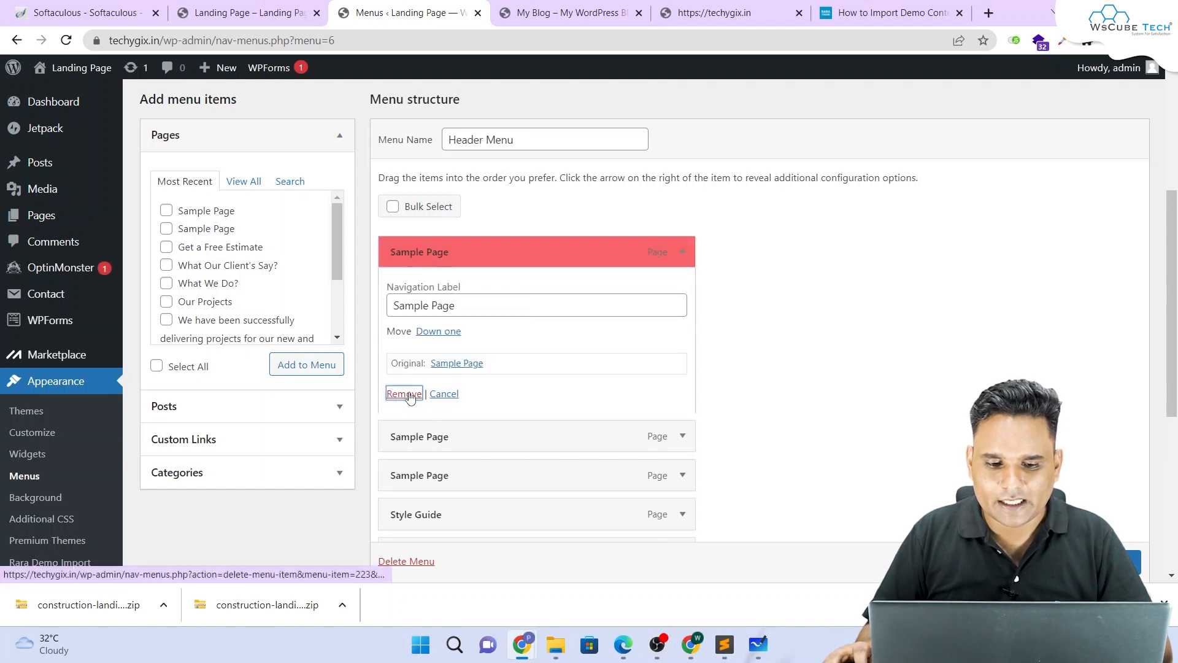
click(682, 252)
click(398, 390)
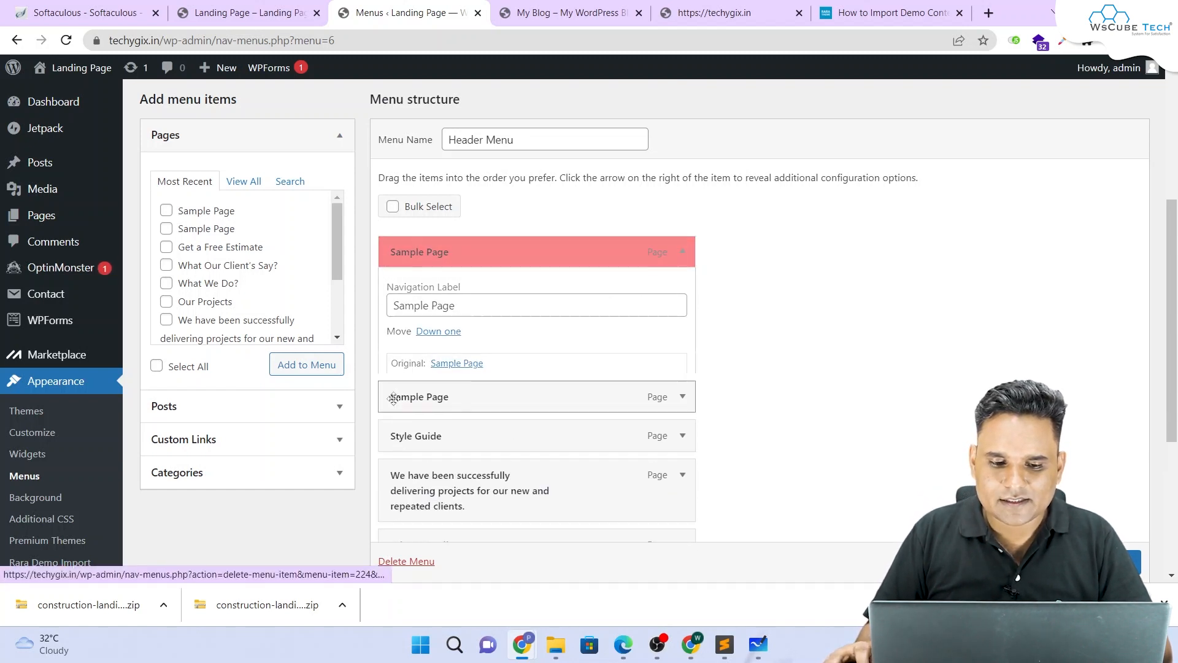
click(684, 252)
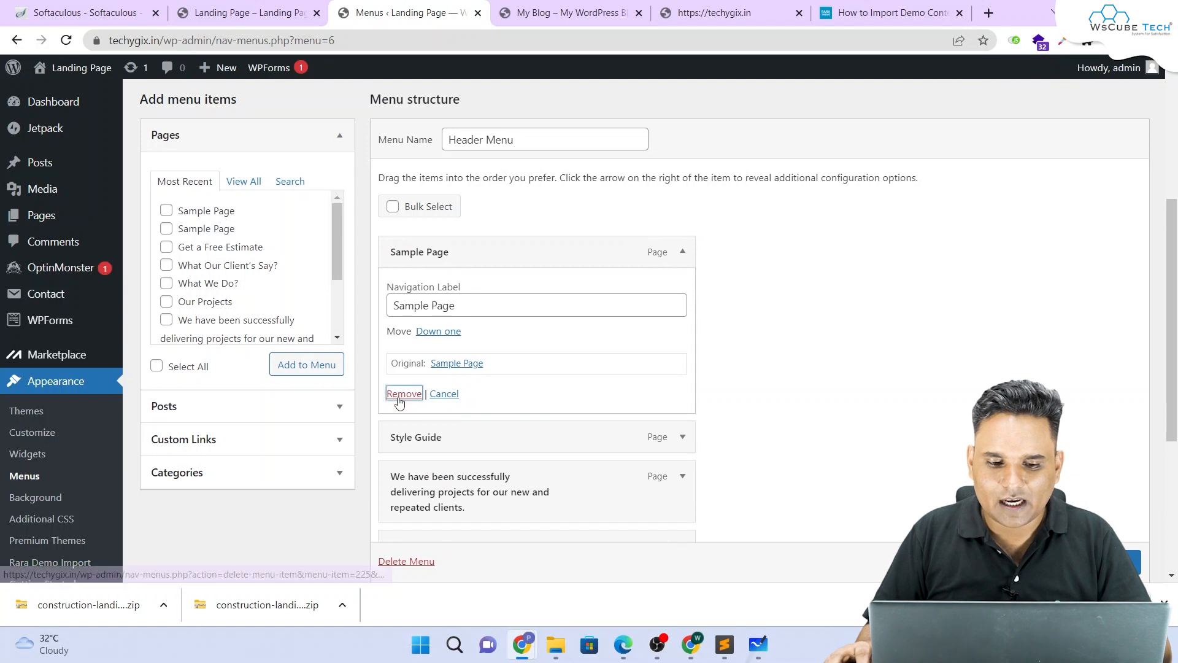
click(398, 391)
click(683, 252)
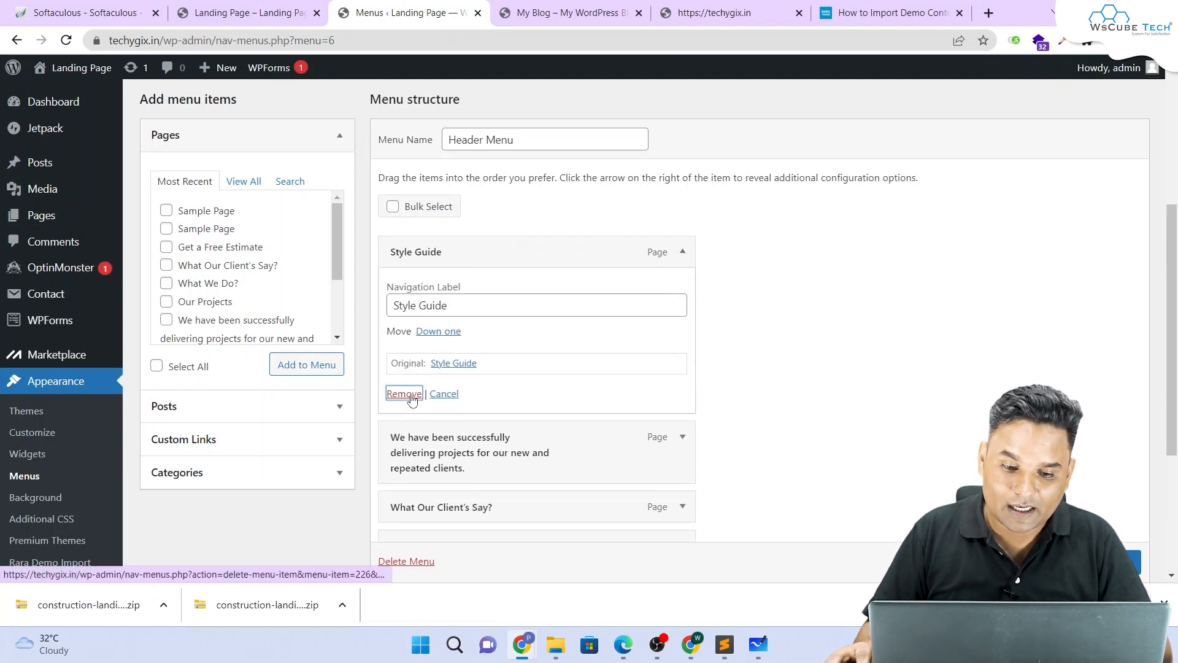
click(397, 391)
click(682, 252)
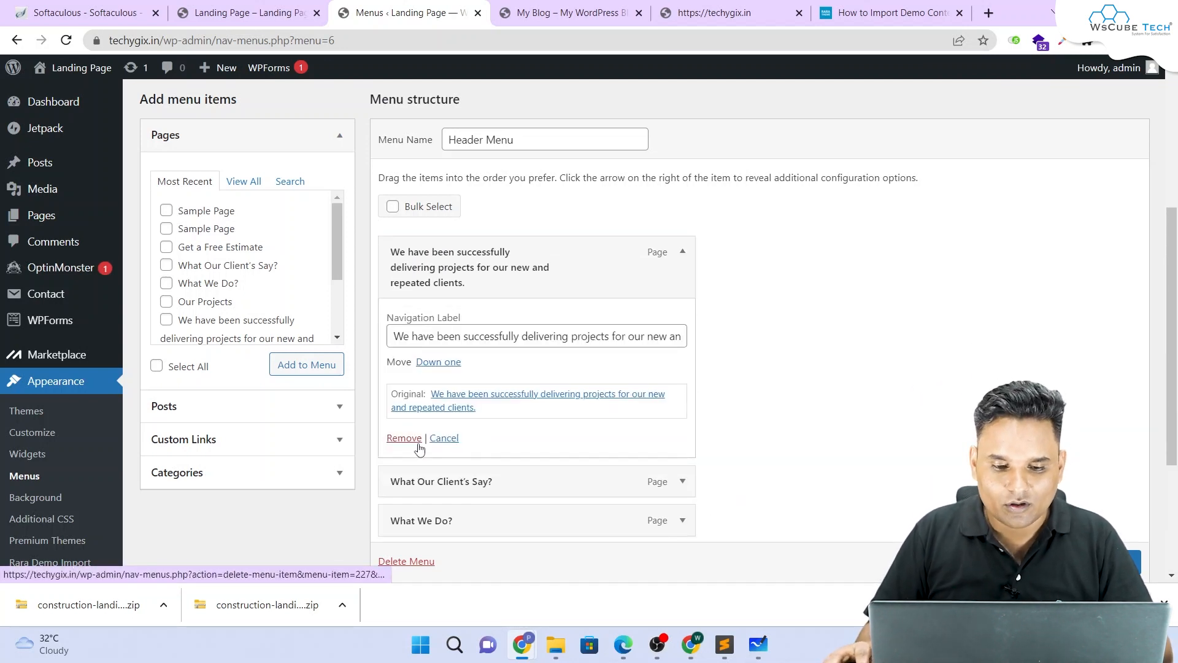
click(402, 442)
click(682, 267)
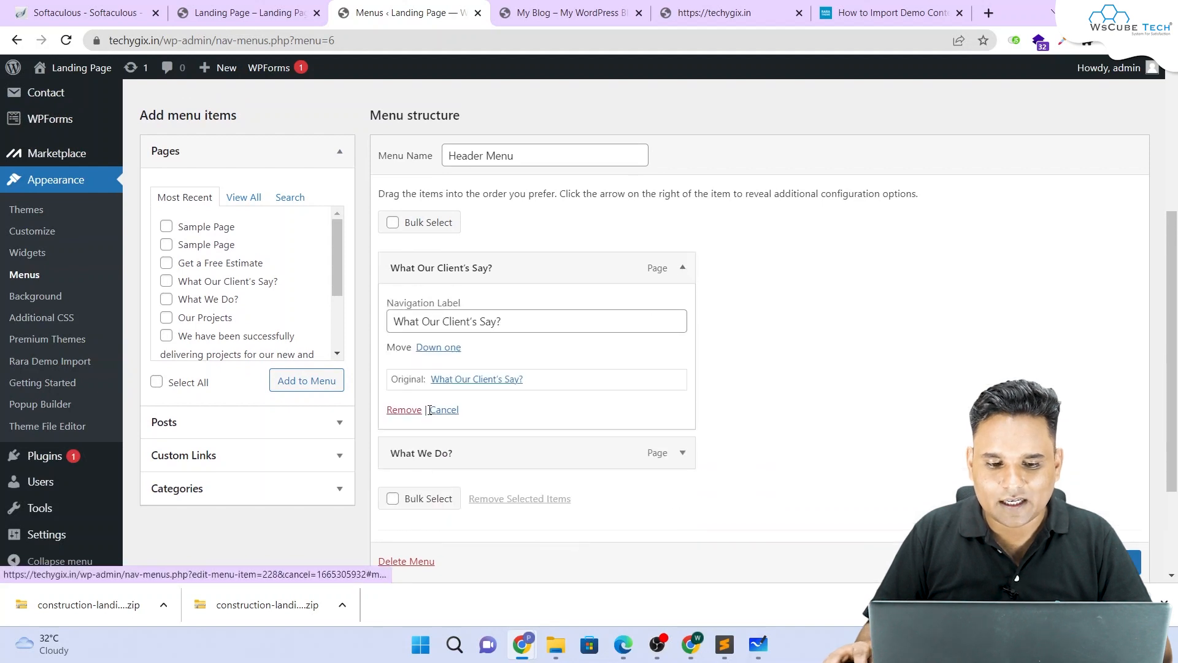
click(399, 408)
click(683, 294)
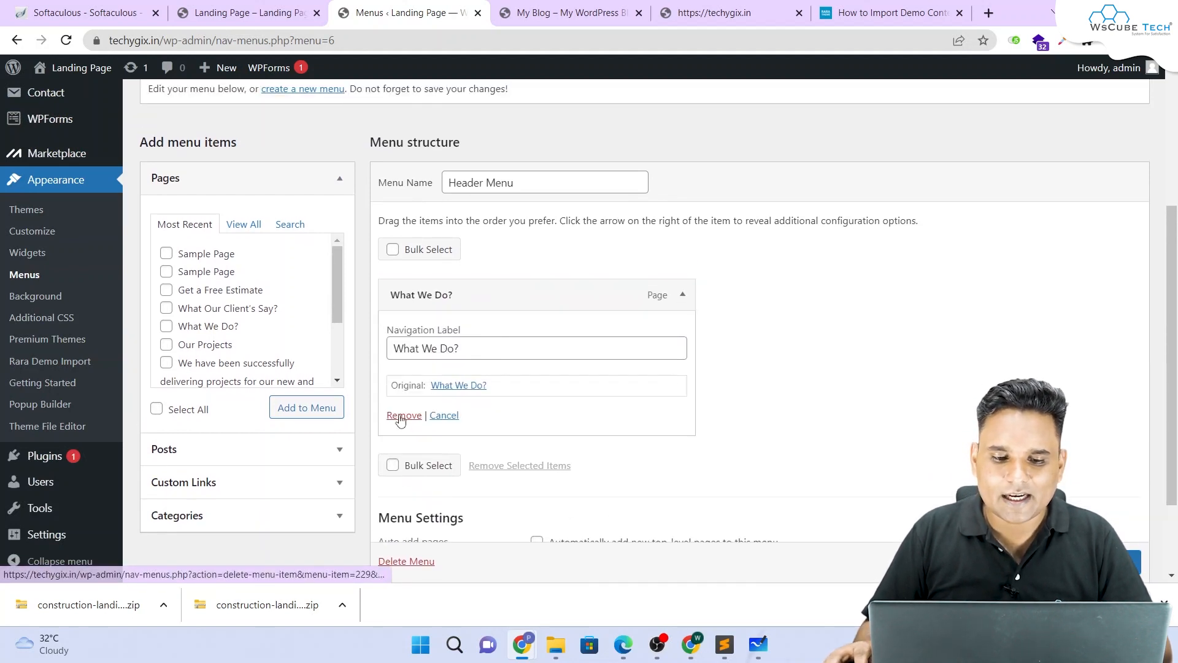
click(399, 415)
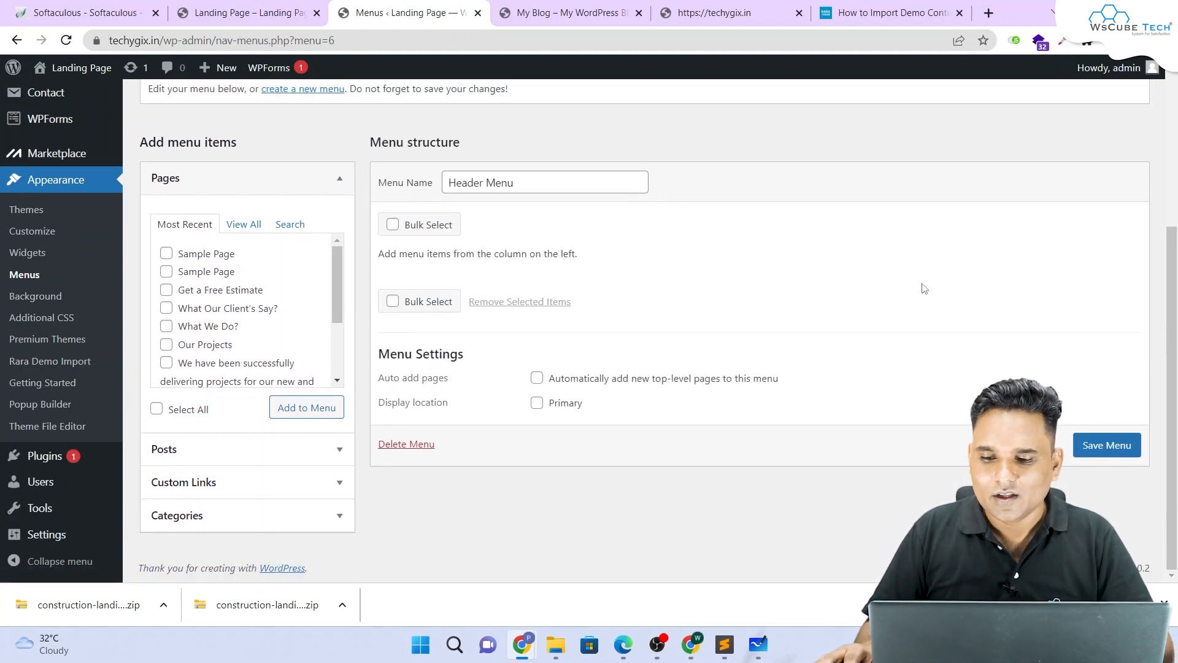
click(1103, 444)
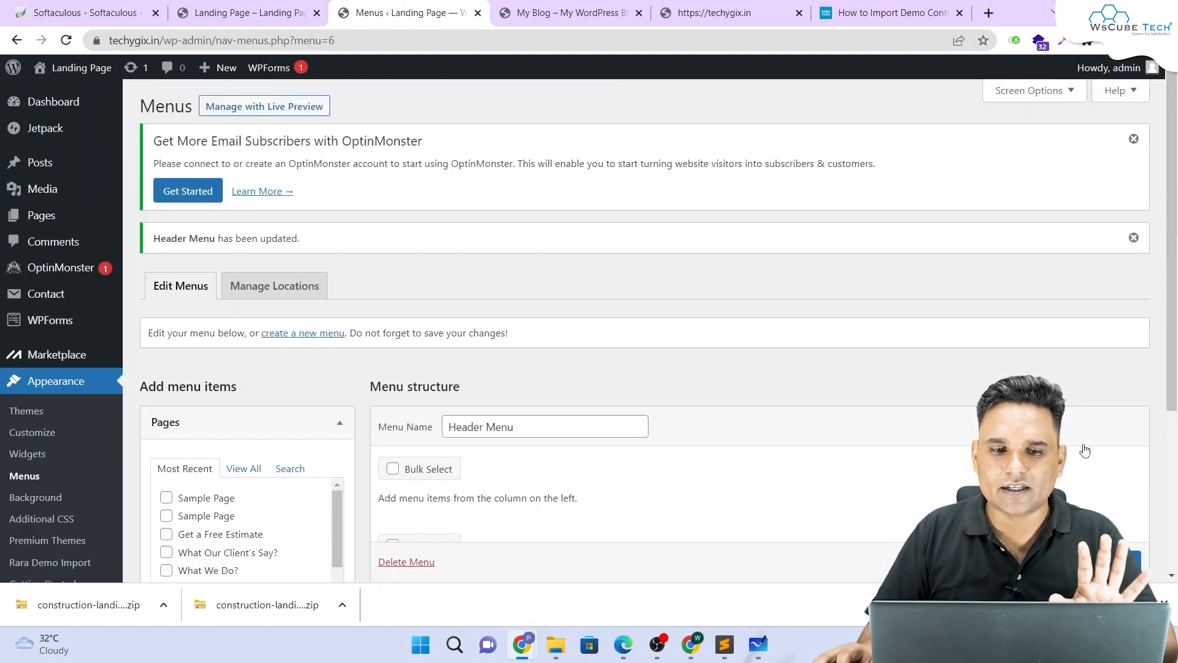
scroll(777, 407, down, 3)
Step: Assign Header Menu to the Primary display location and save it
click(537, 494)
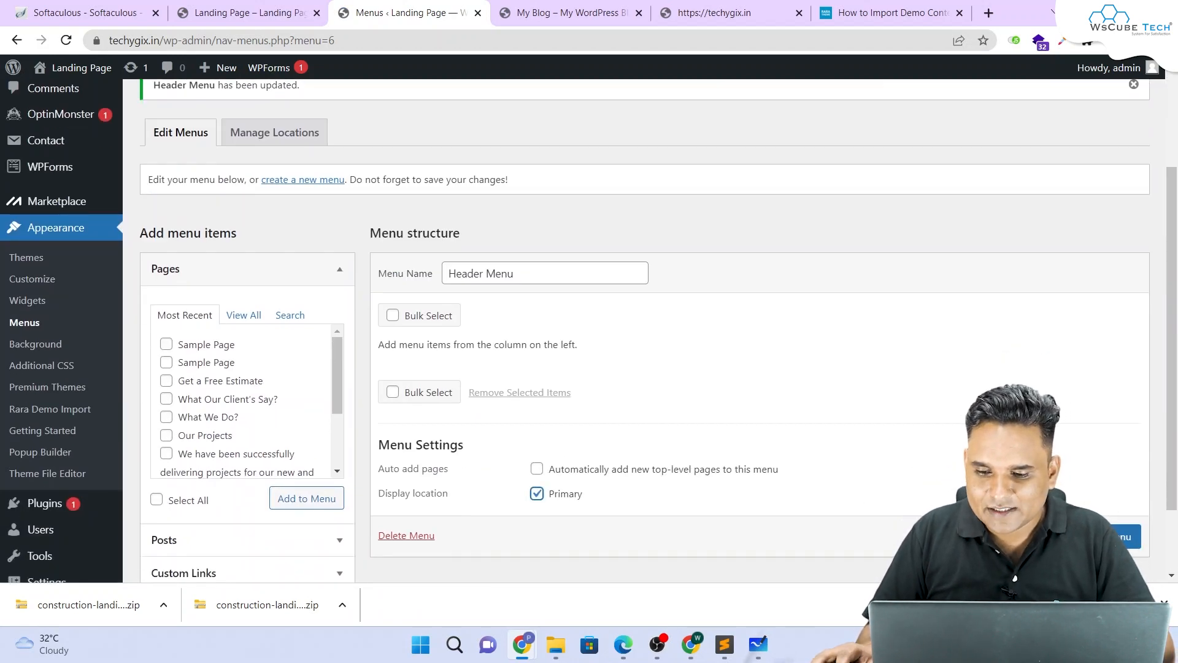
scroll(777, 407, down, 1)
click(1110, 516)
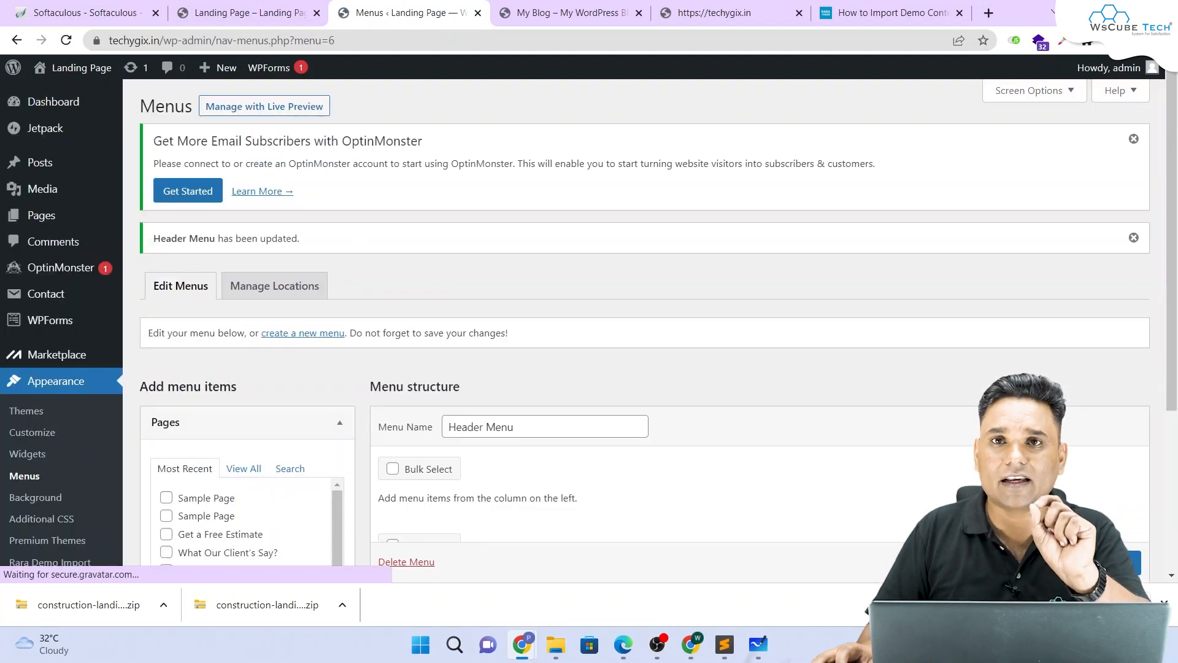
Step: Reload the live landing page and check its header shows only the site title and phone number
click(543, 8)
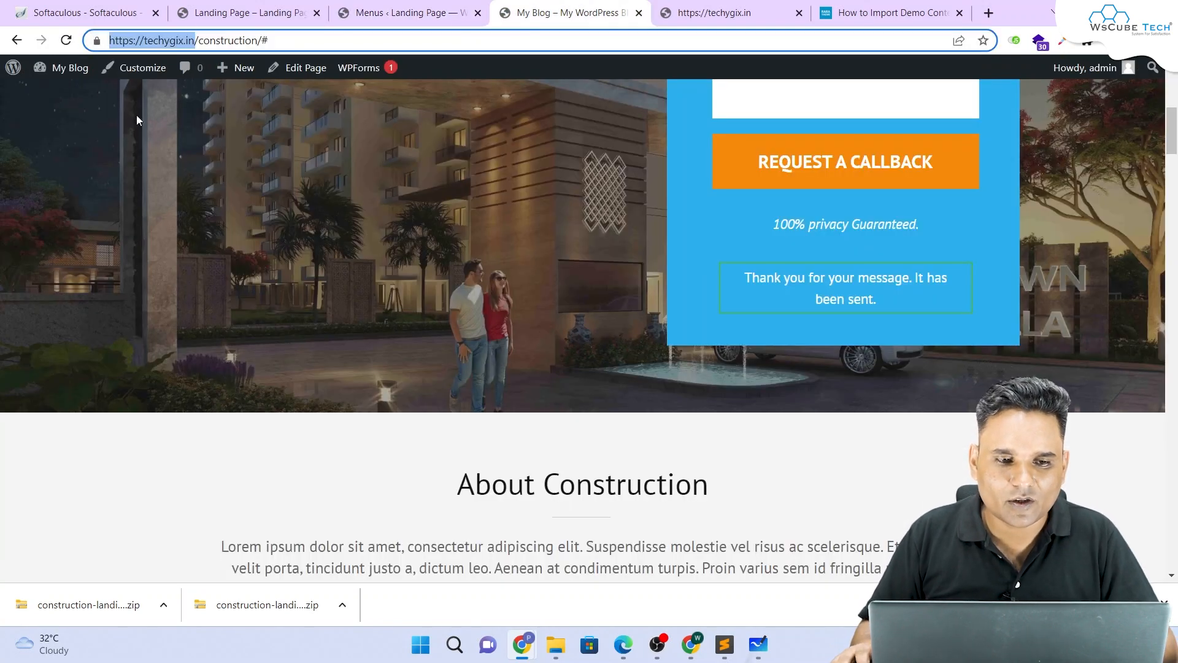
click(303, 18)
click(67, 41)
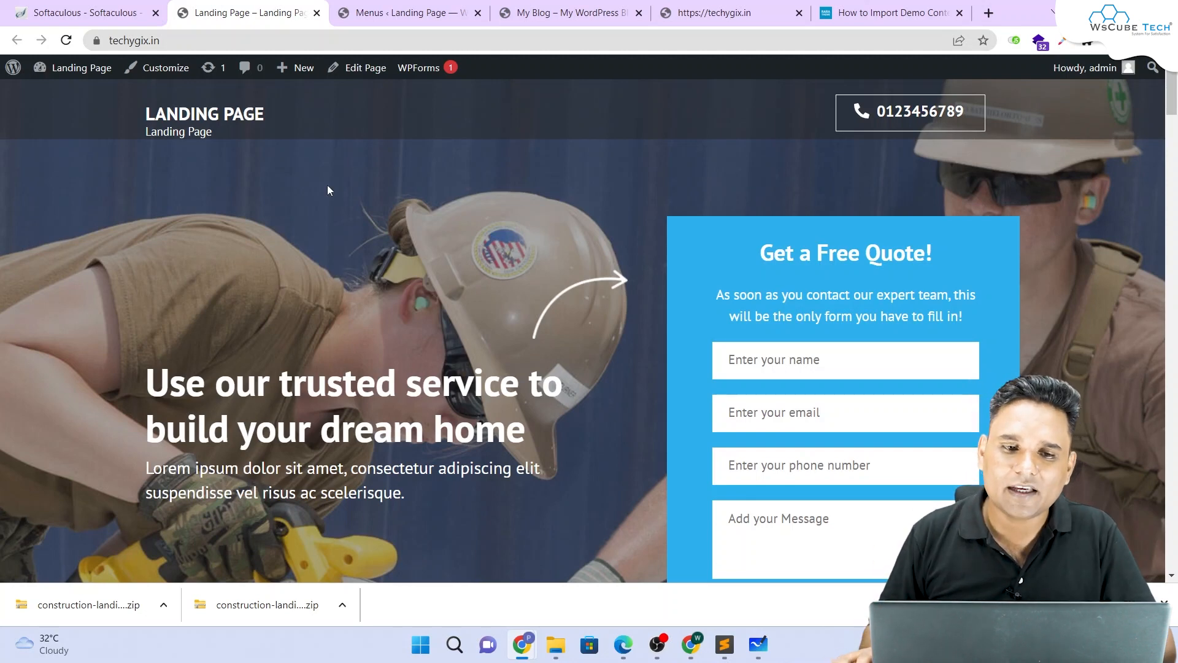
click(359, 13)
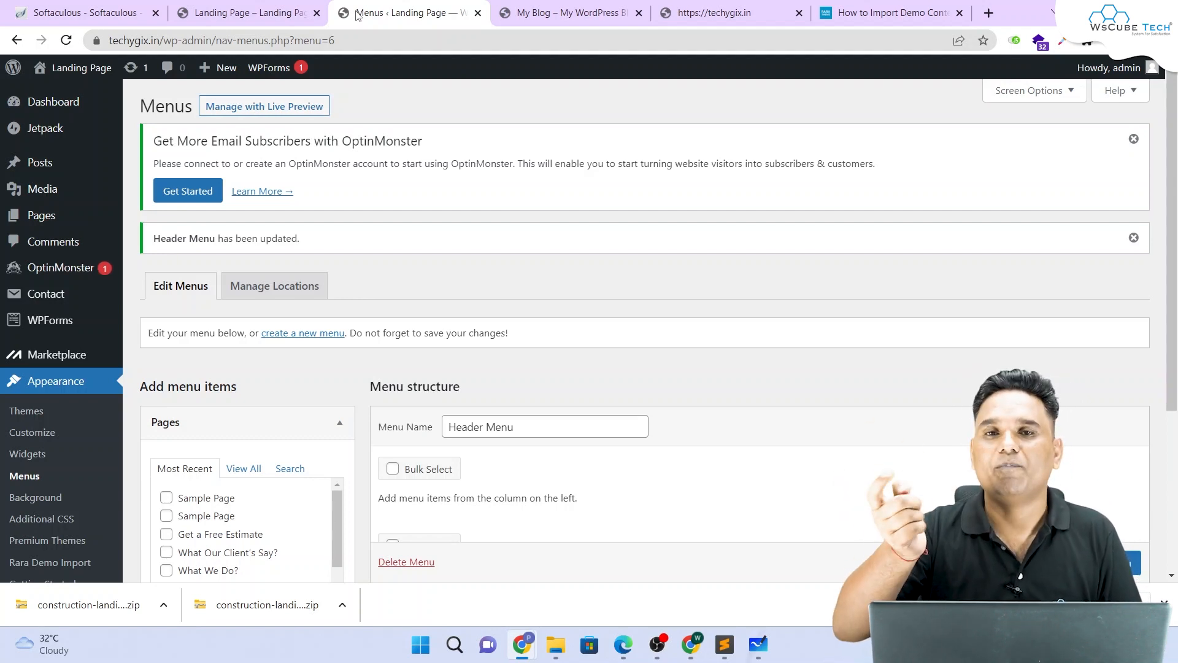
click(324, 5)
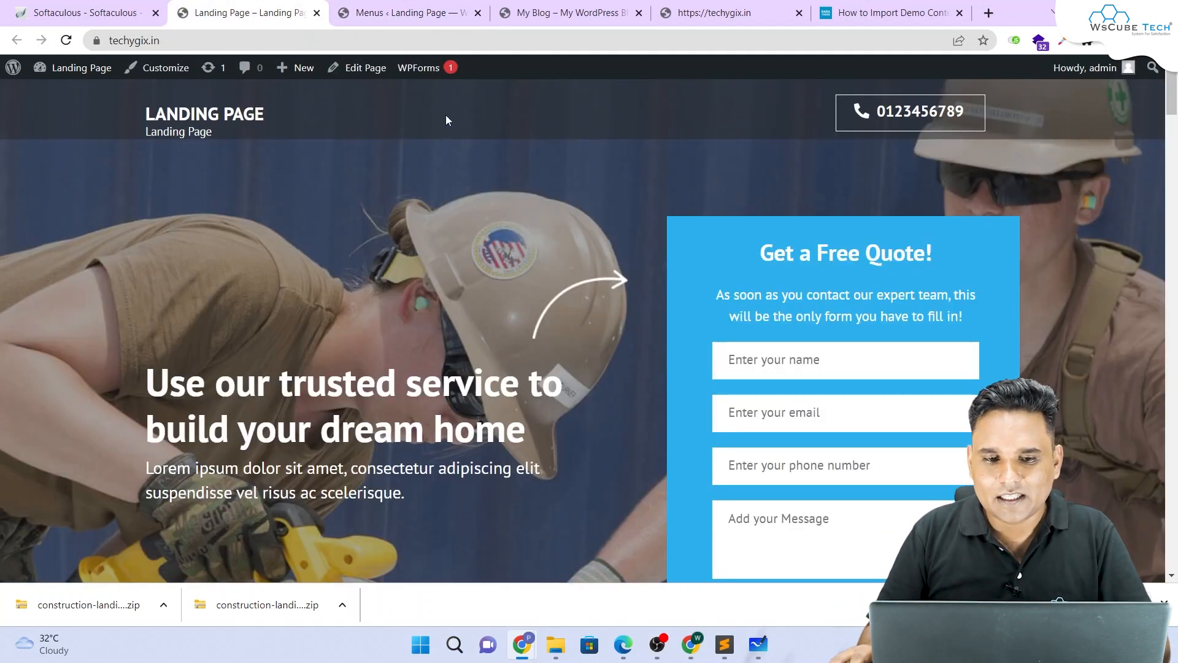
scroll(446, 121, down, 10)
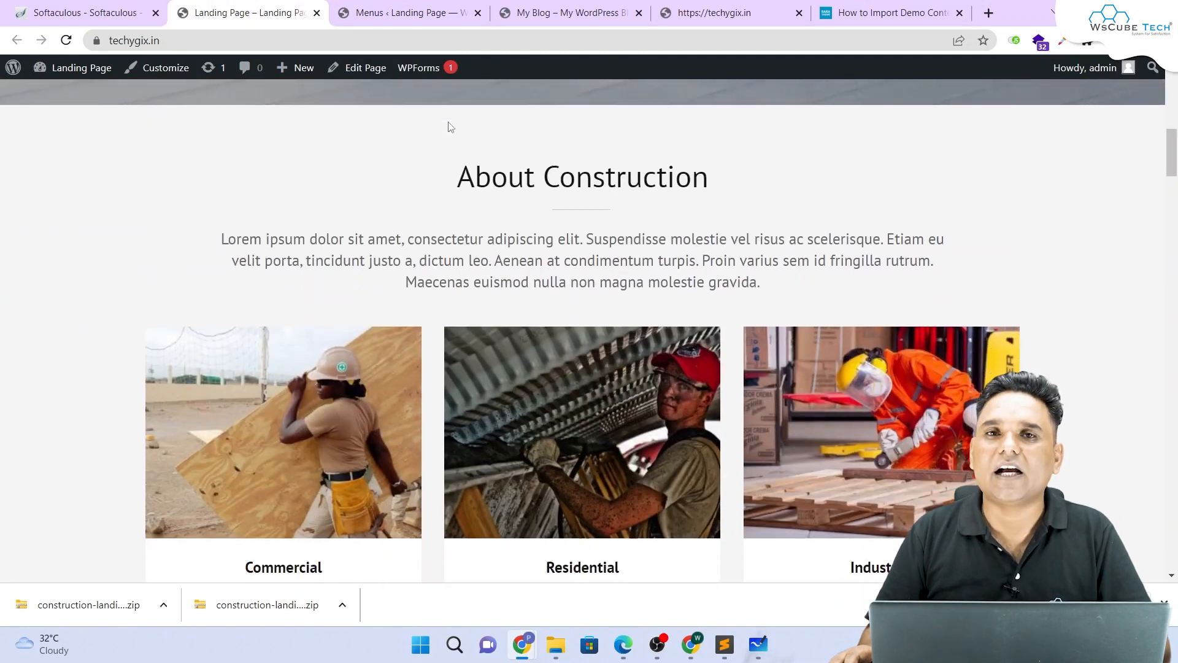
scroll(450, 126, up, 6)
scroll(472, 121, down, 10)
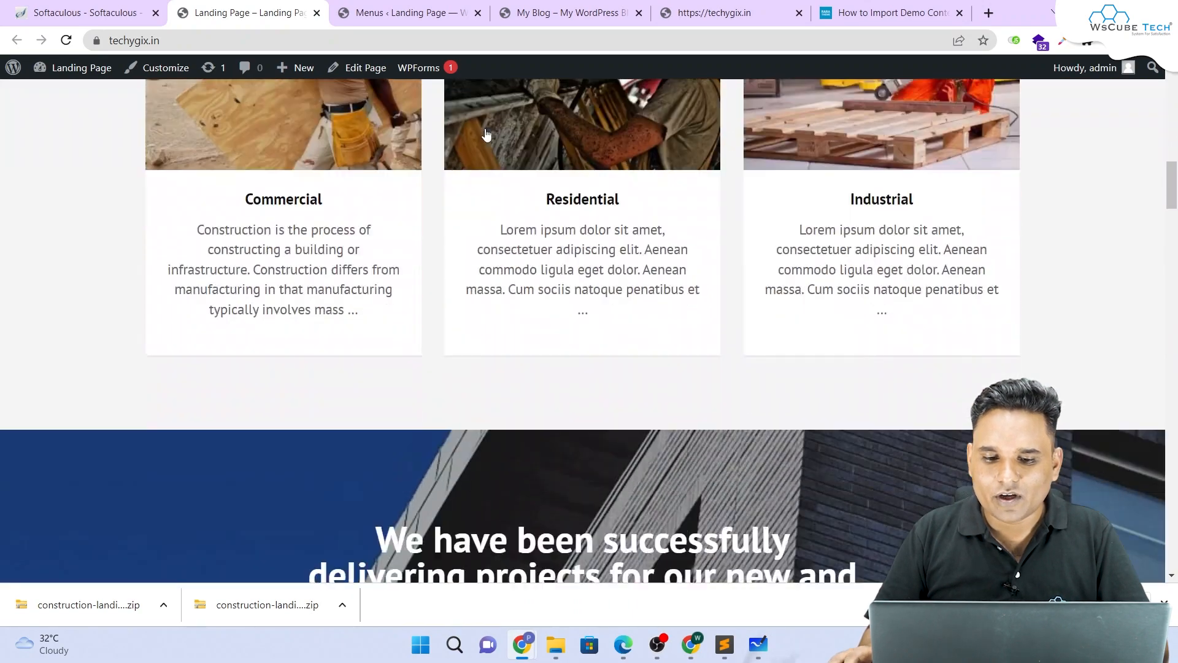
scroll(486, 134, down, 12)
scroll(482, 129, up, 15)
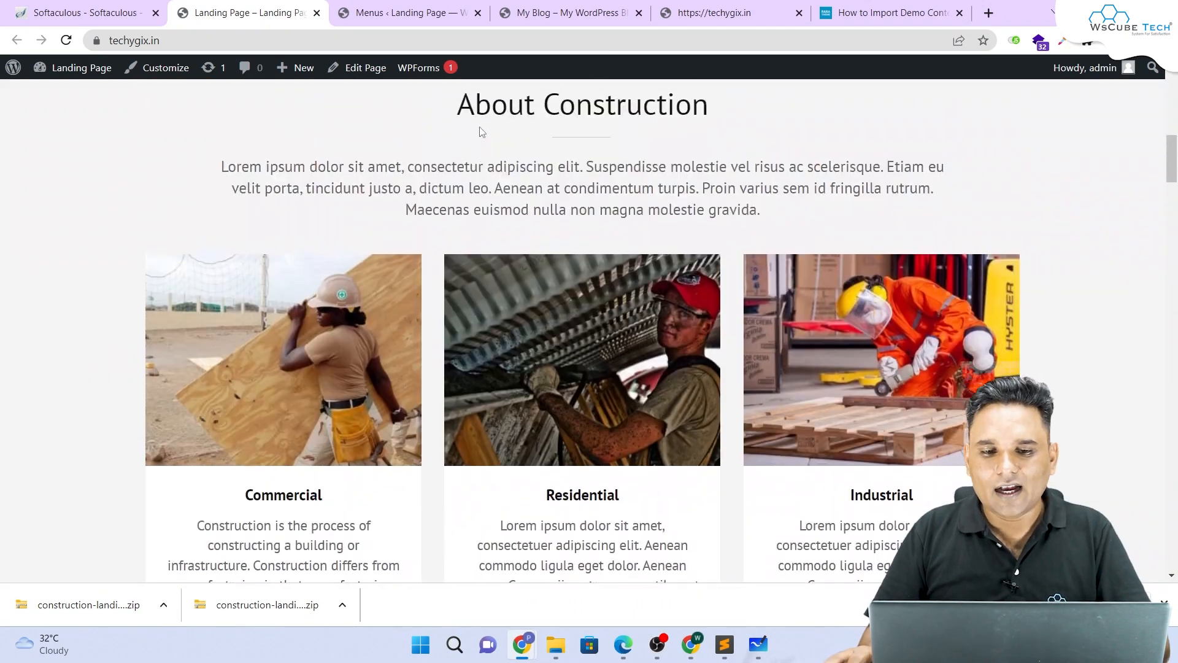
scroll(479, 133, up, 8)
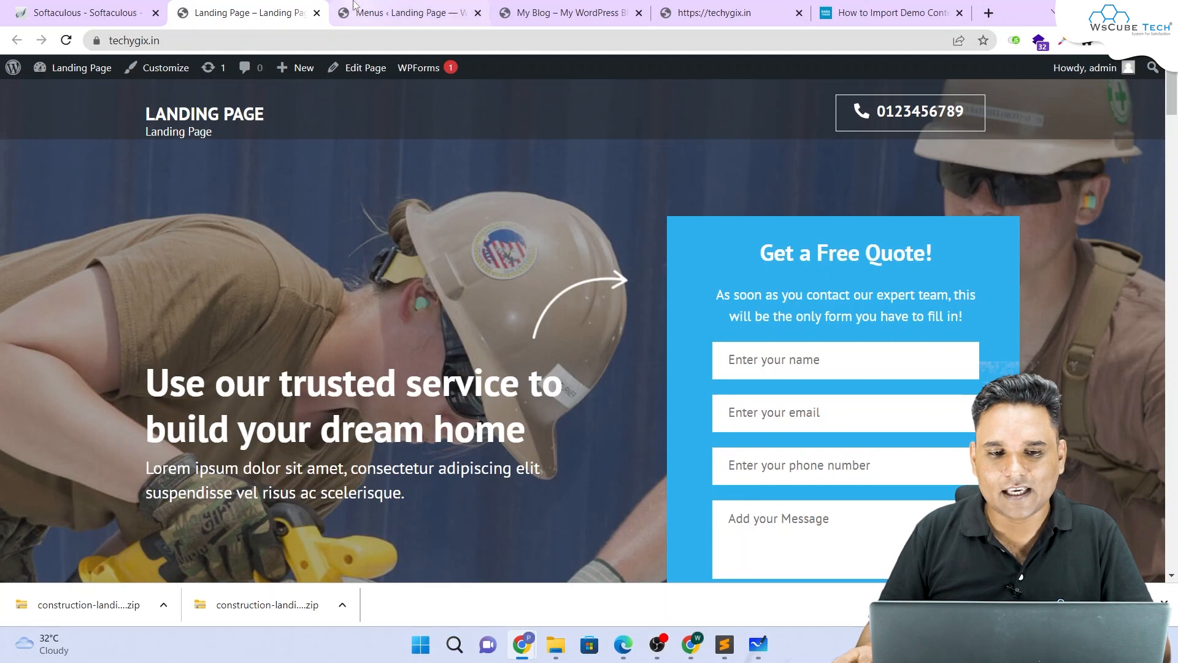
Step: Expand Custom Links and look up the About Construction section's id, about_section, with the inspector
click(393, 13)
scroll(336, 261, down, 4)
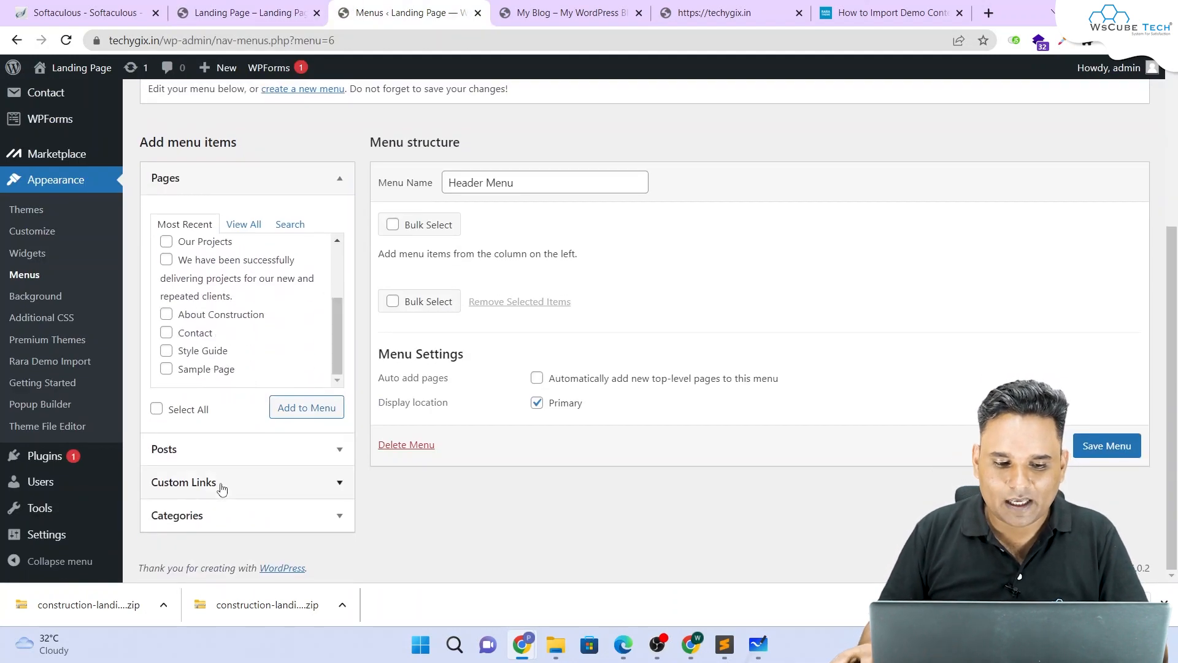
click(337, 474)
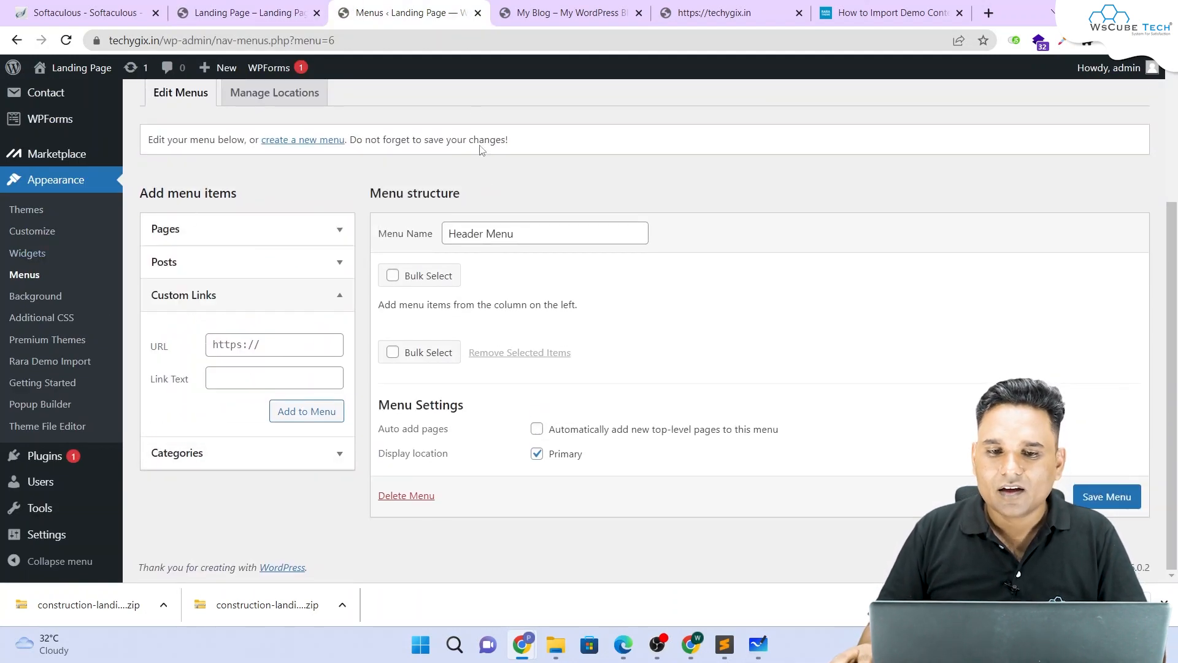
click(518, 8)
drag(431, 465, 736, 468)
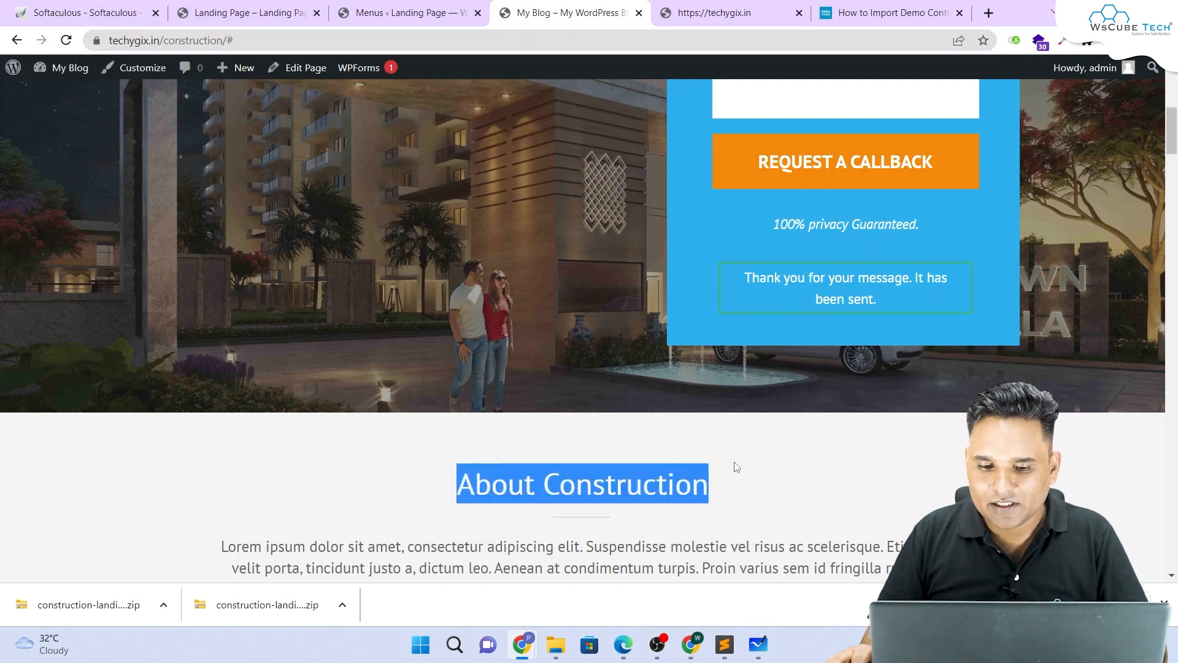
click(403, 11)
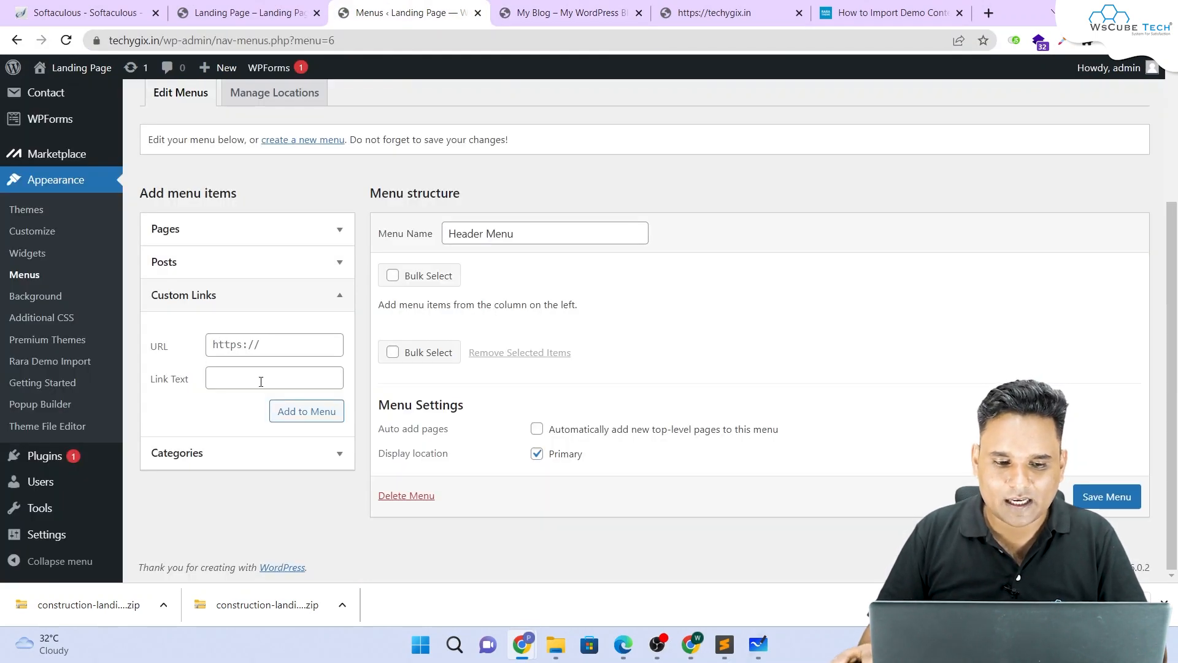
click(555, 12)
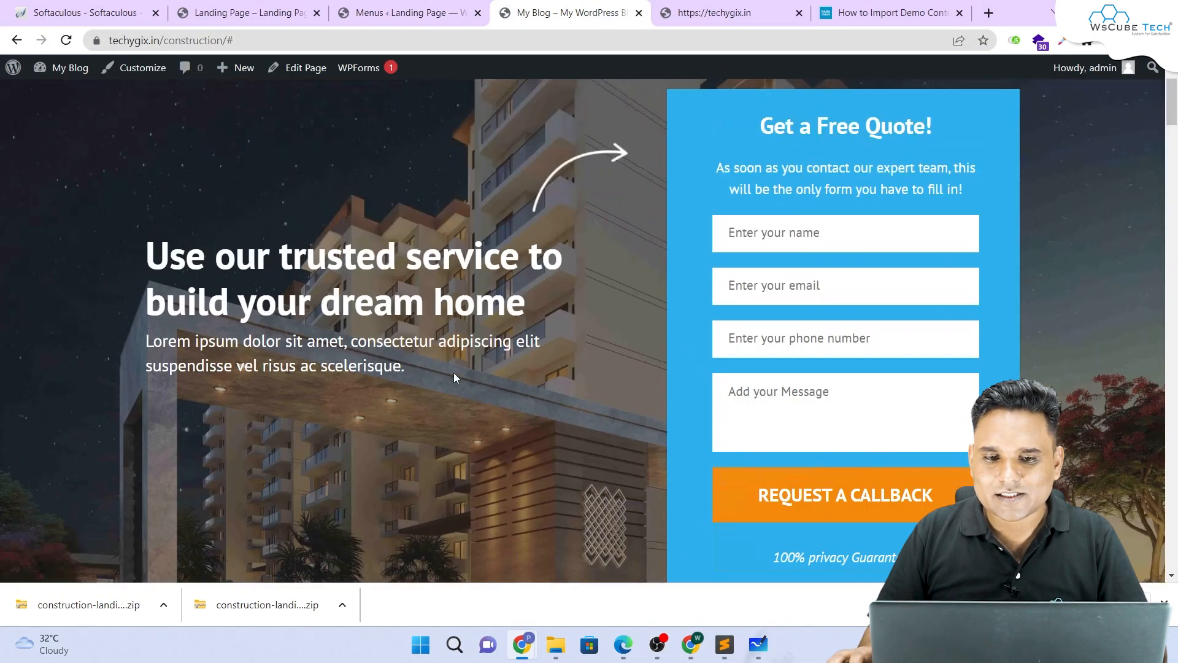
scroll(431, 233, down, 13)
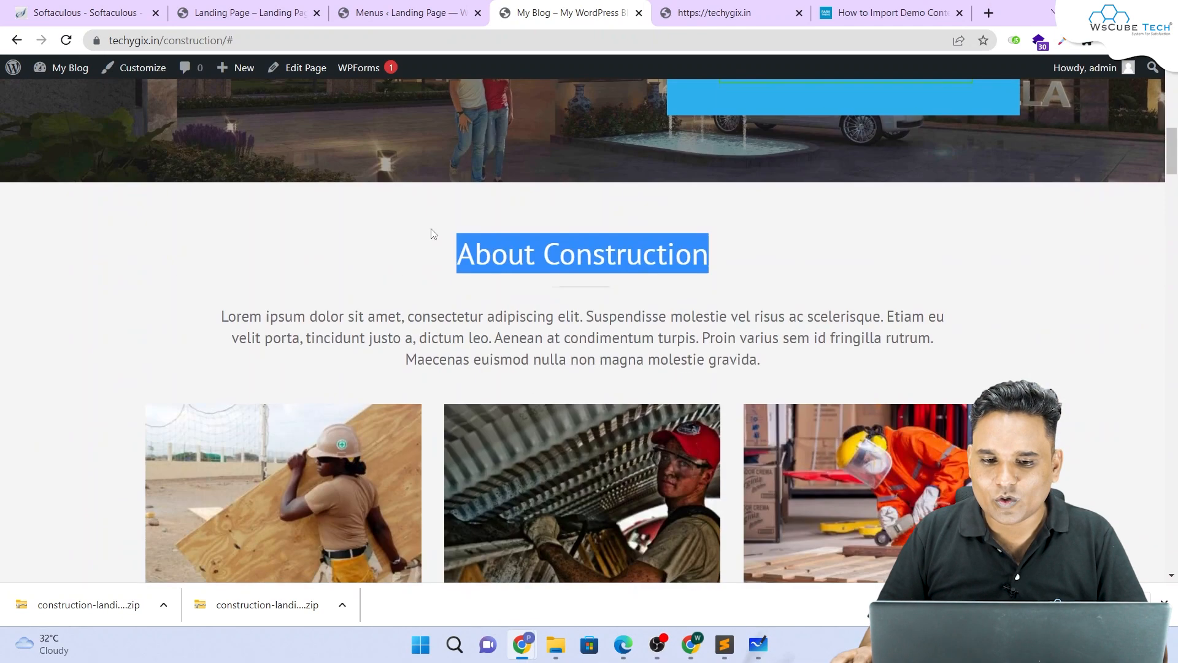
scroll(431, 233, up, 1)
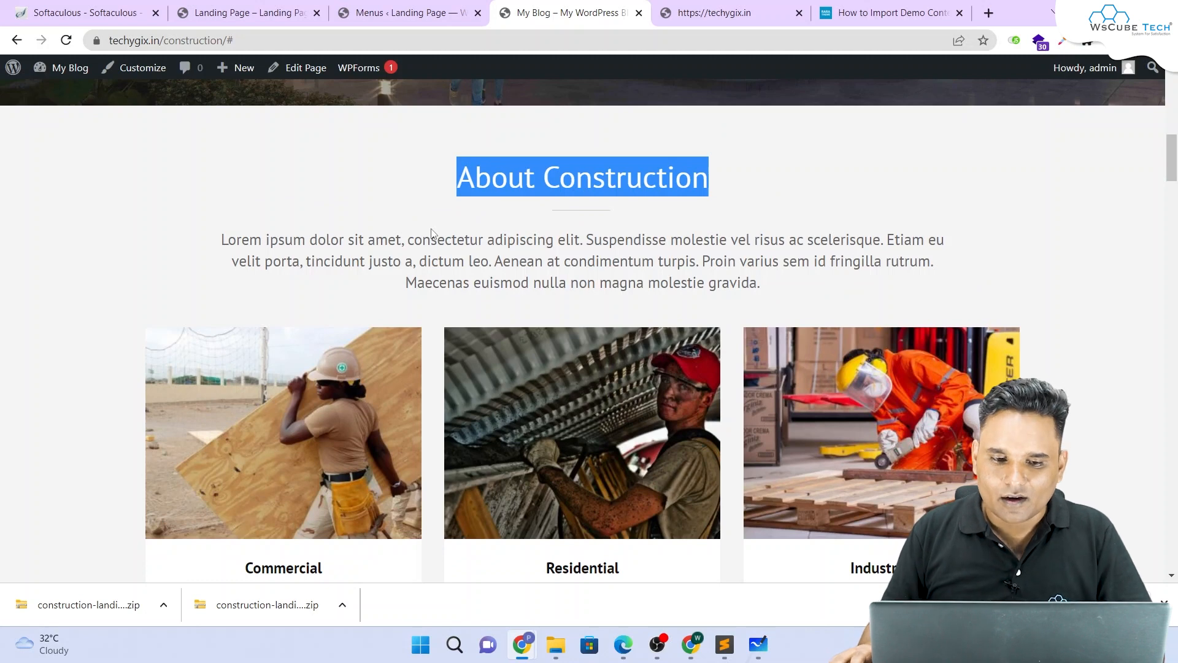
right_click(389, 148)
click(435, 288)
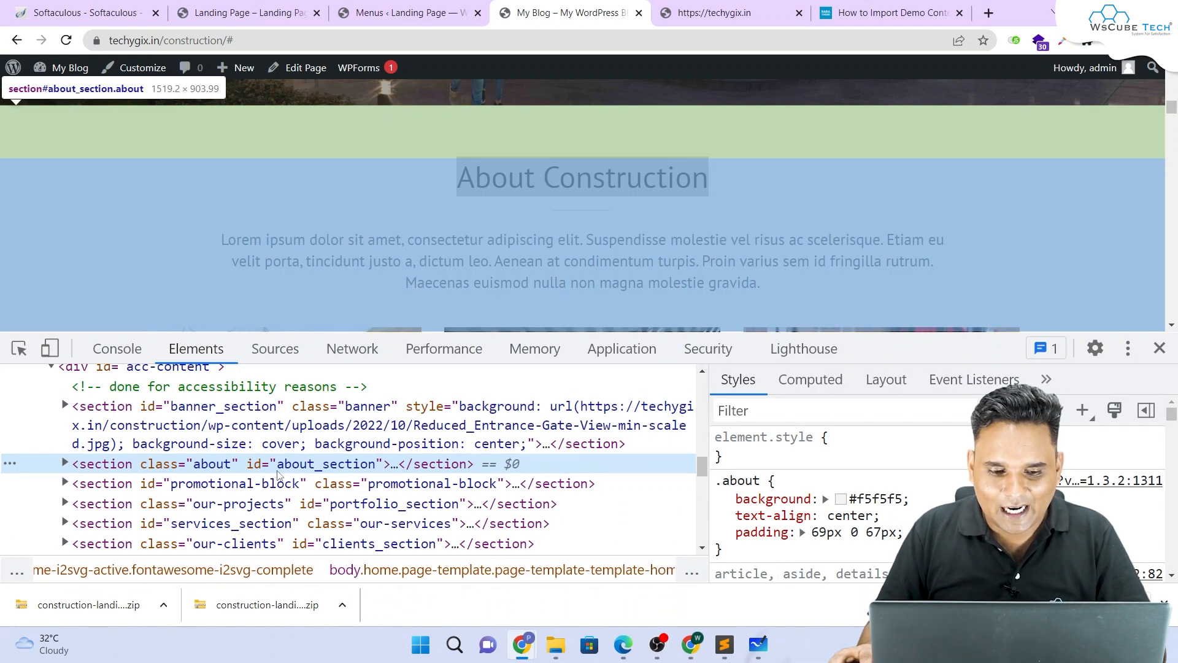
double_click(326, 466)
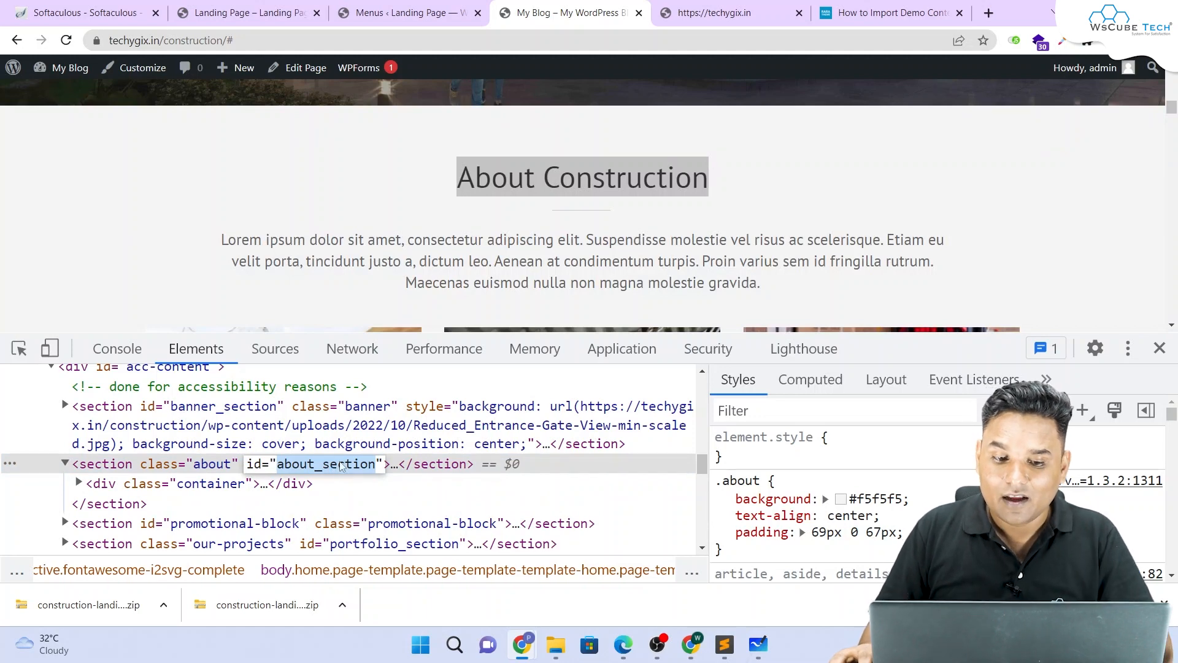
click(1159, 349)
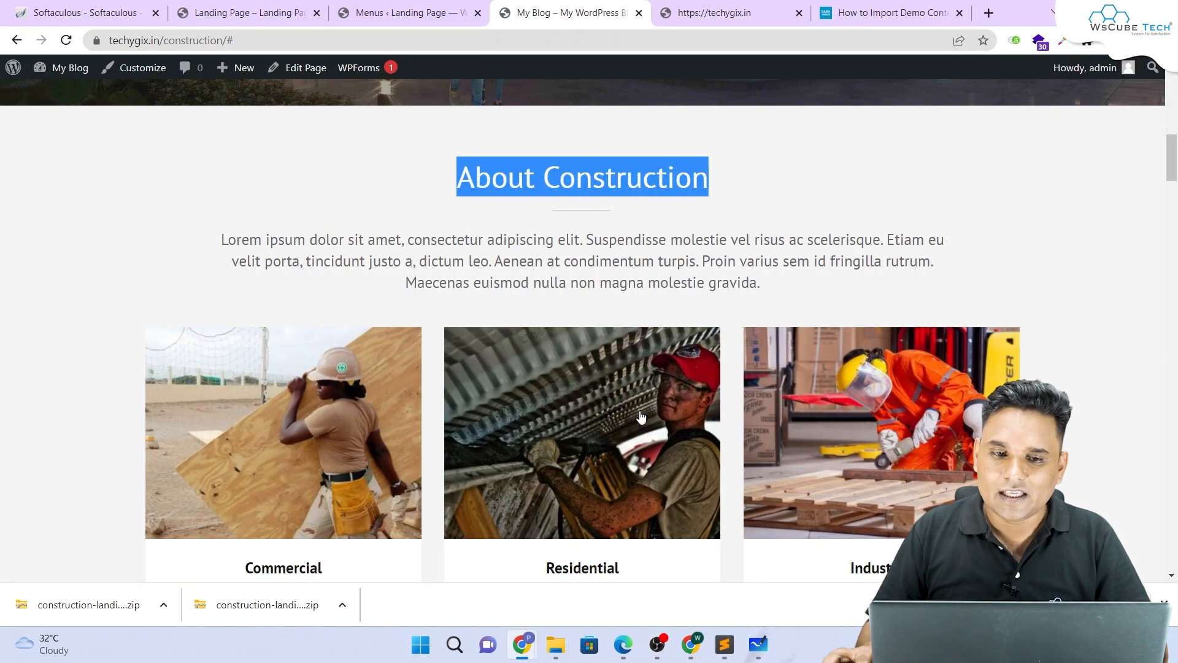
Step: Add a custom link 'About Construction' pointing to #about_section to the Header Menu
click(423, 8)
click(243, 350)
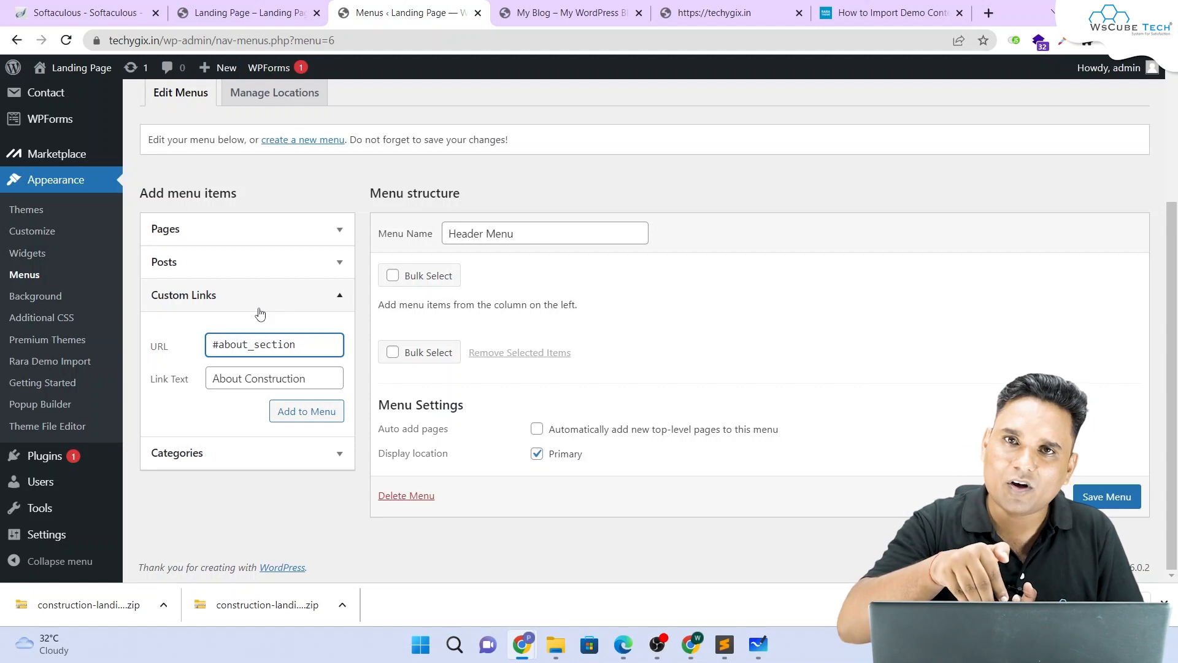
drag(309, 345, 192, 347)
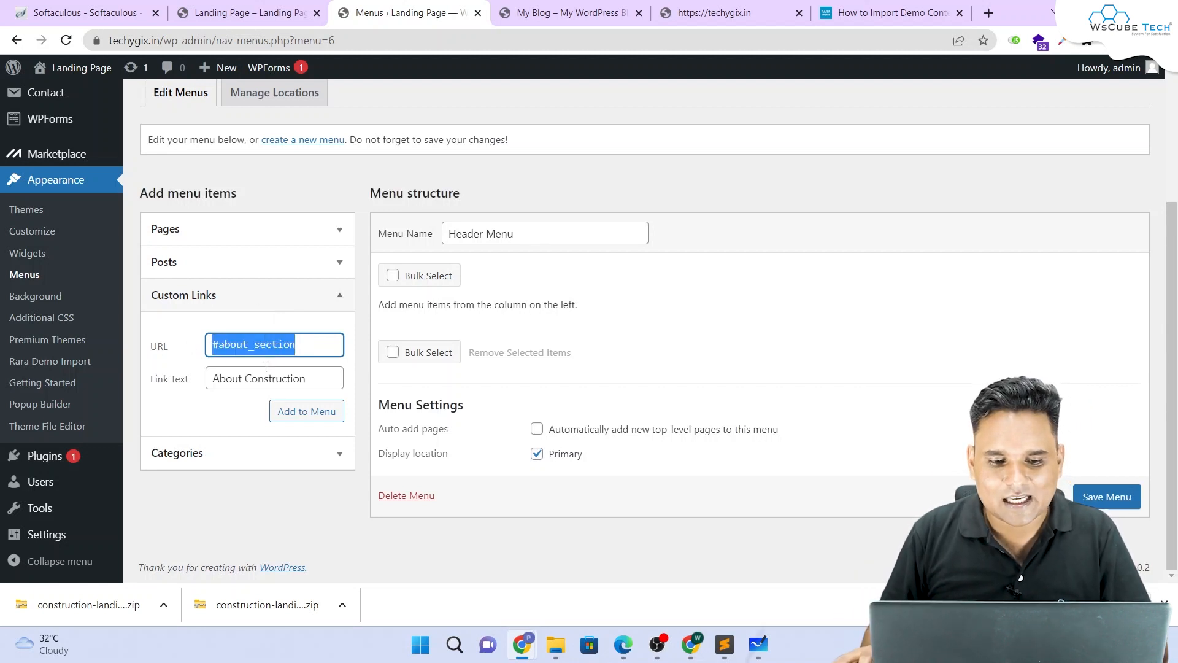
click(329, 411)
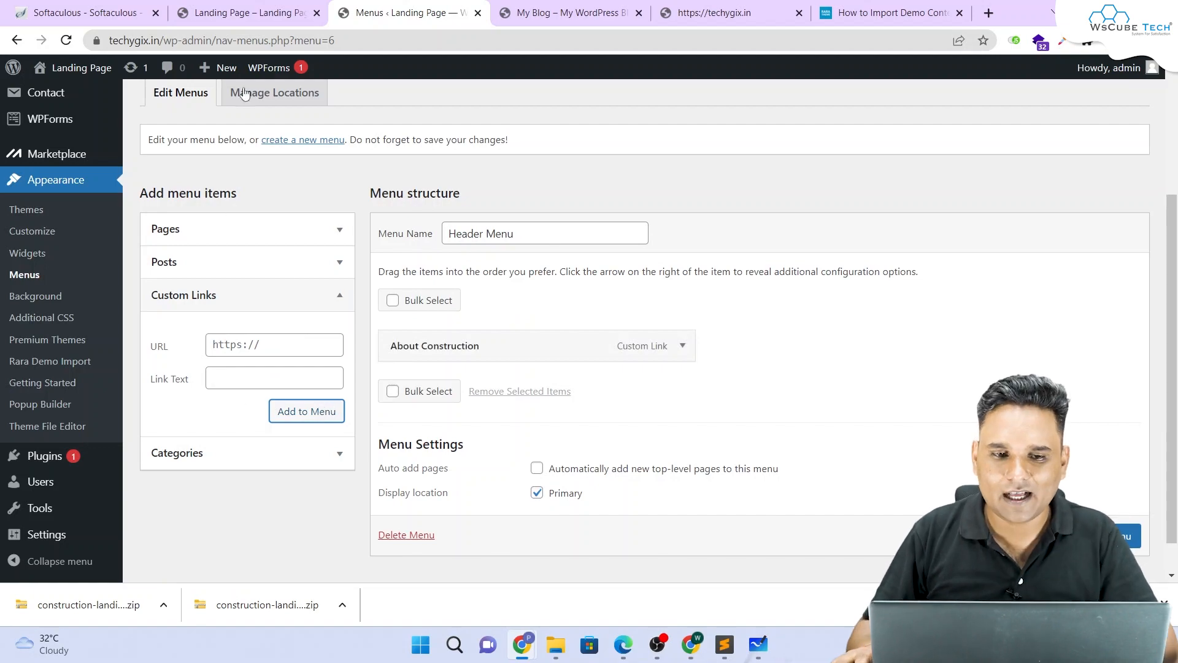
Step: Look up the Our Projects section's id, portfolio_section, with the inspector on the landing page
click(243, 13)
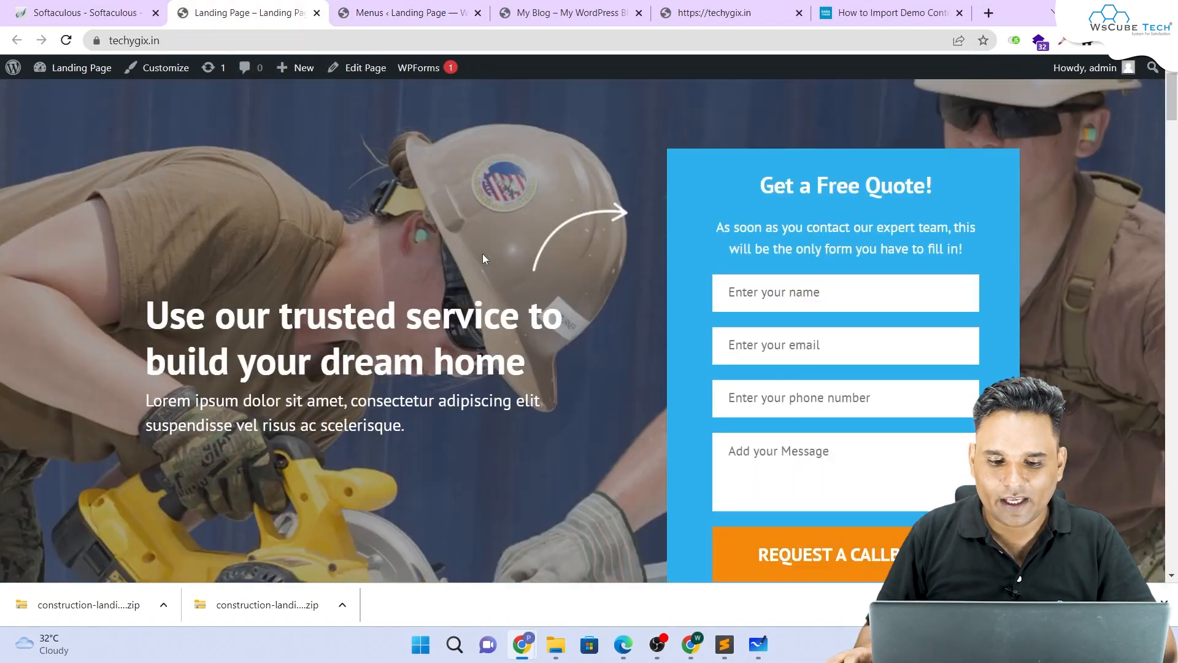
scroll(483, 255, down, 20)
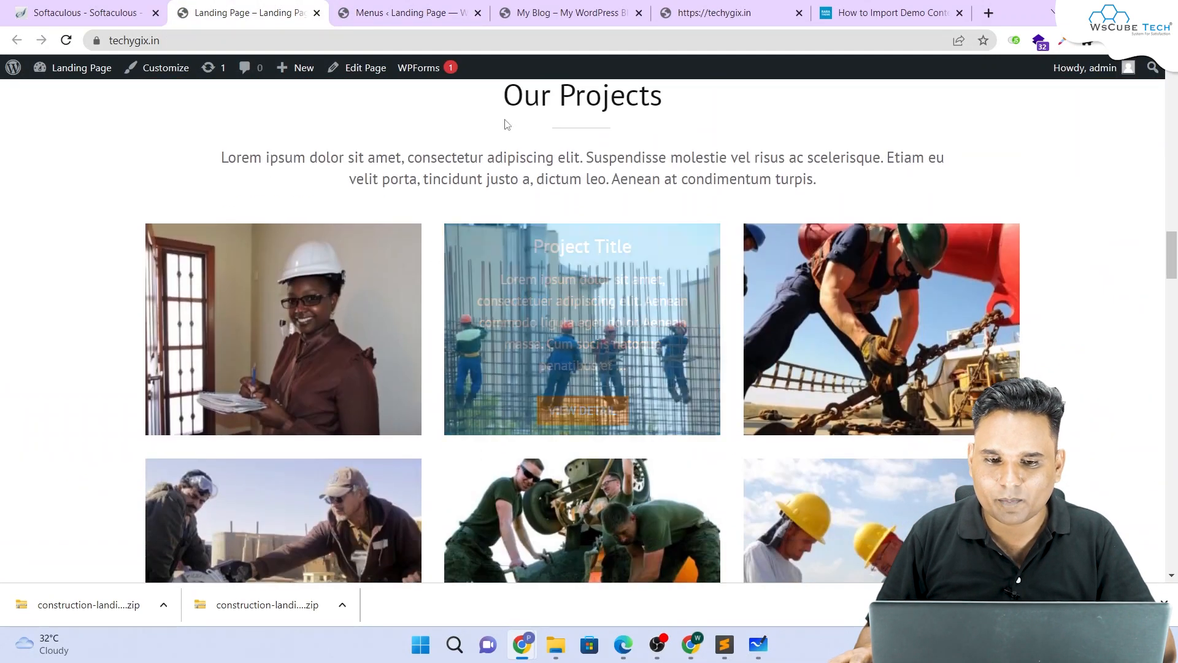
scroll(507, 124, up, 3)
drag(502, 248, 670, 264)
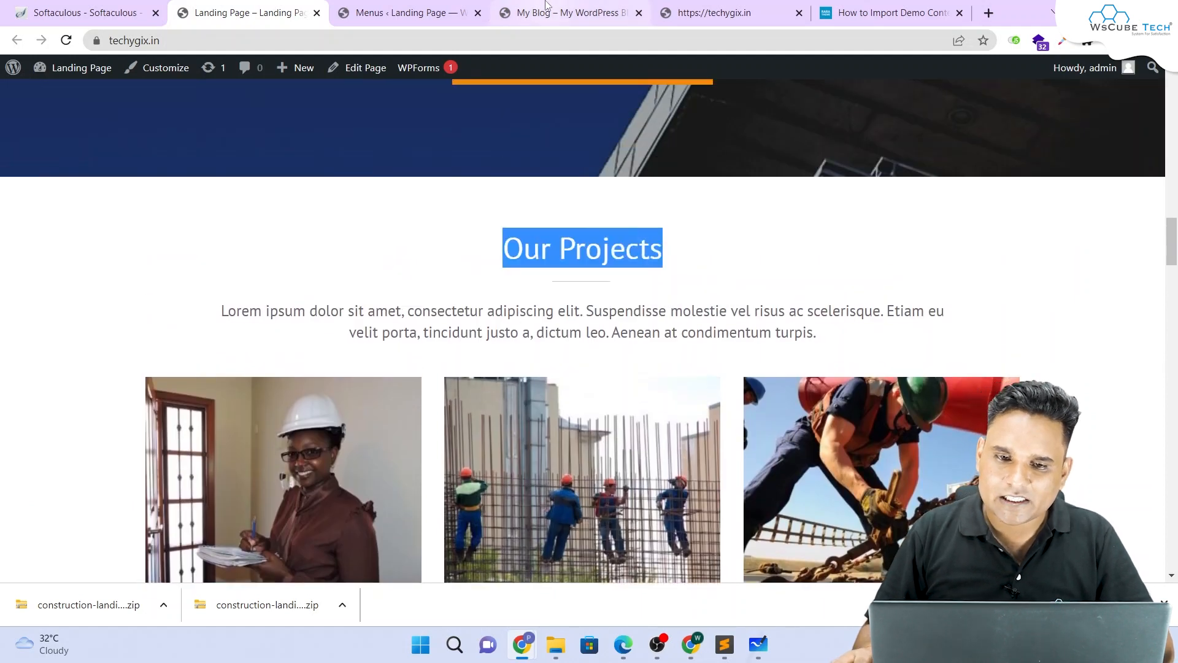
click(547, 7)
click(408, 12)
click(294, 376)
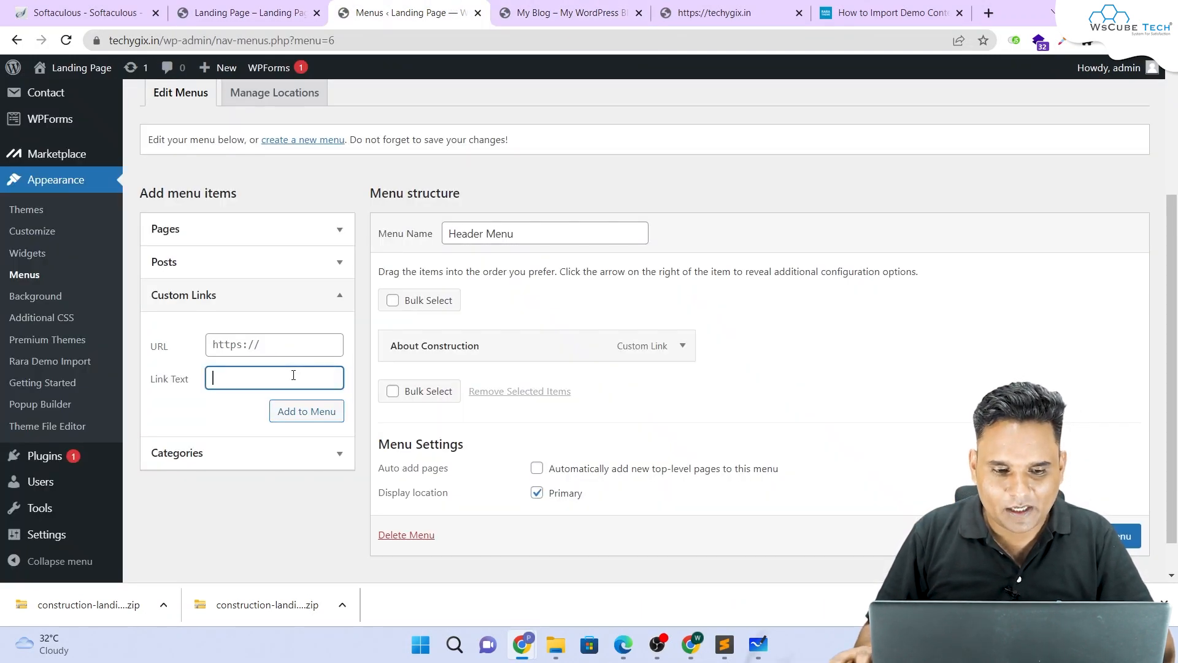
click(289, 13)
right_click(496, 229)
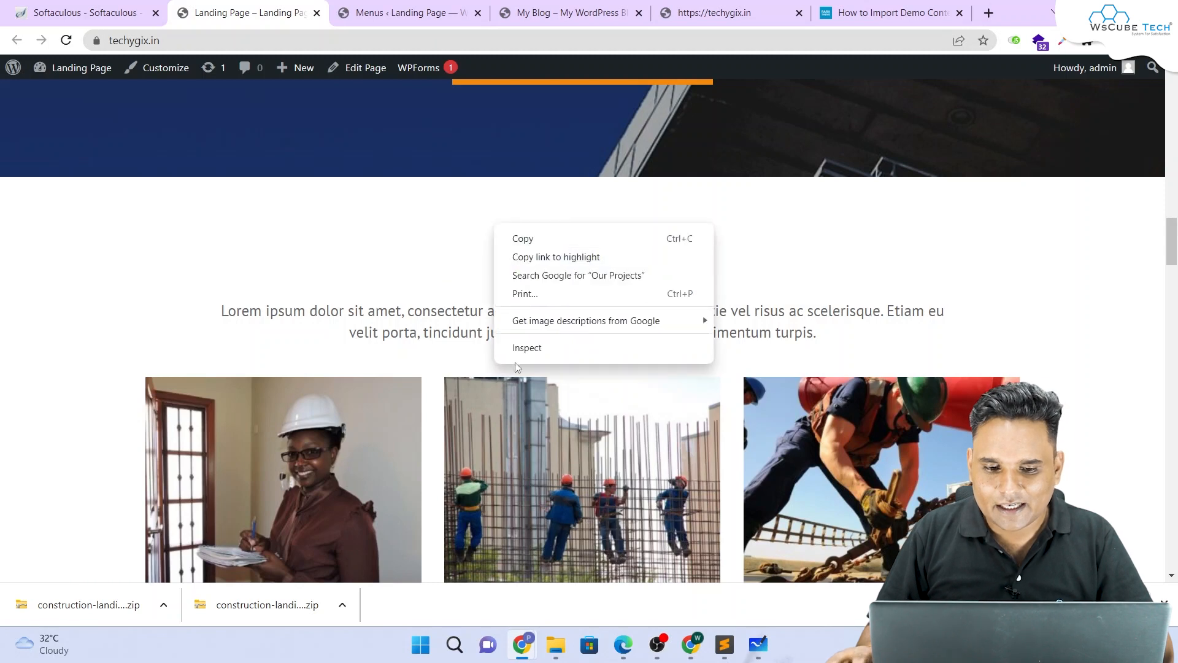
click(518, 347)
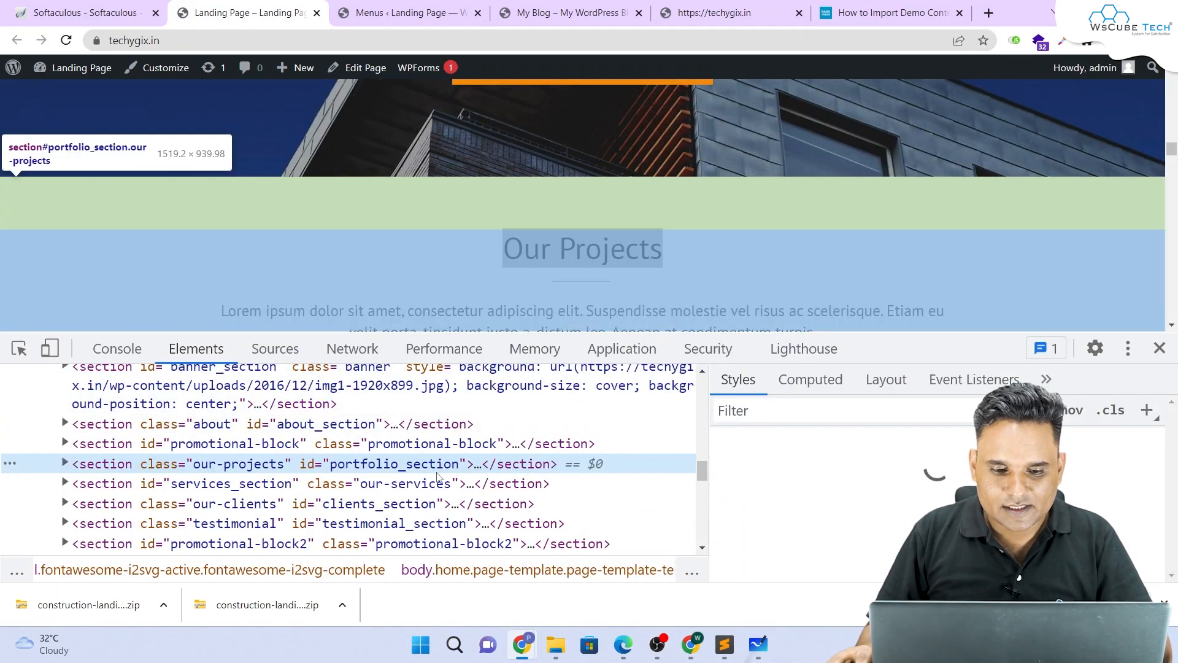
double_click(434, 461)
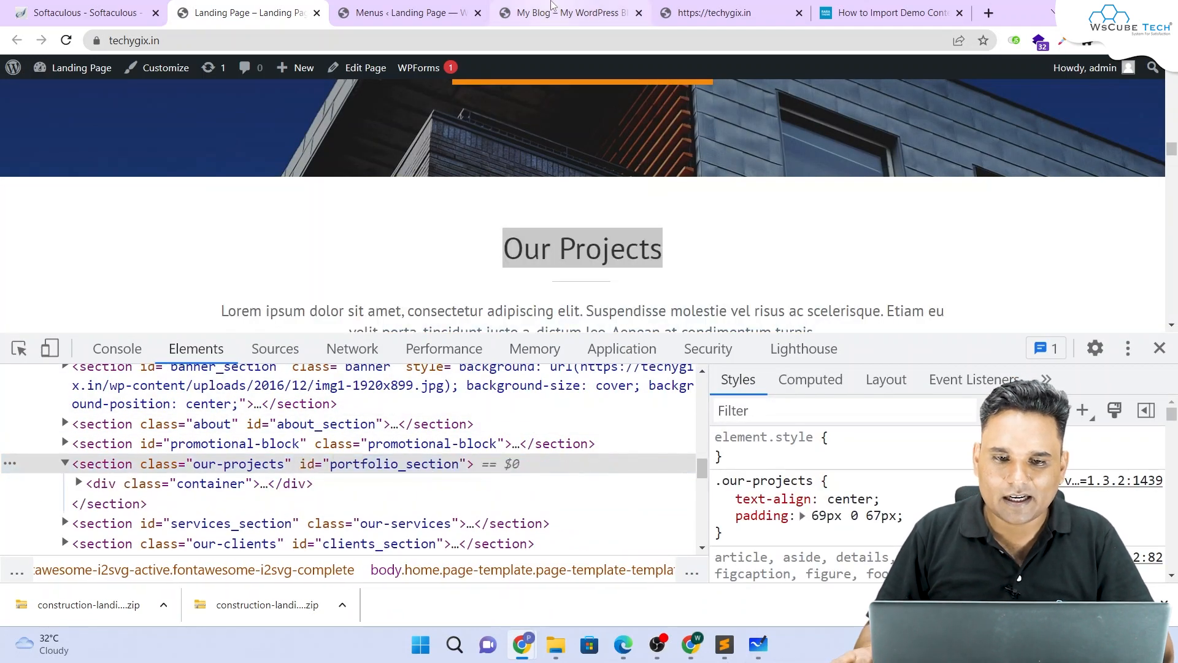
Step: Add an 'Our Projects' custom link to #portfolio_section and save the Header Menu
click(546, 13)
click(405, 13)
click(251, 344)
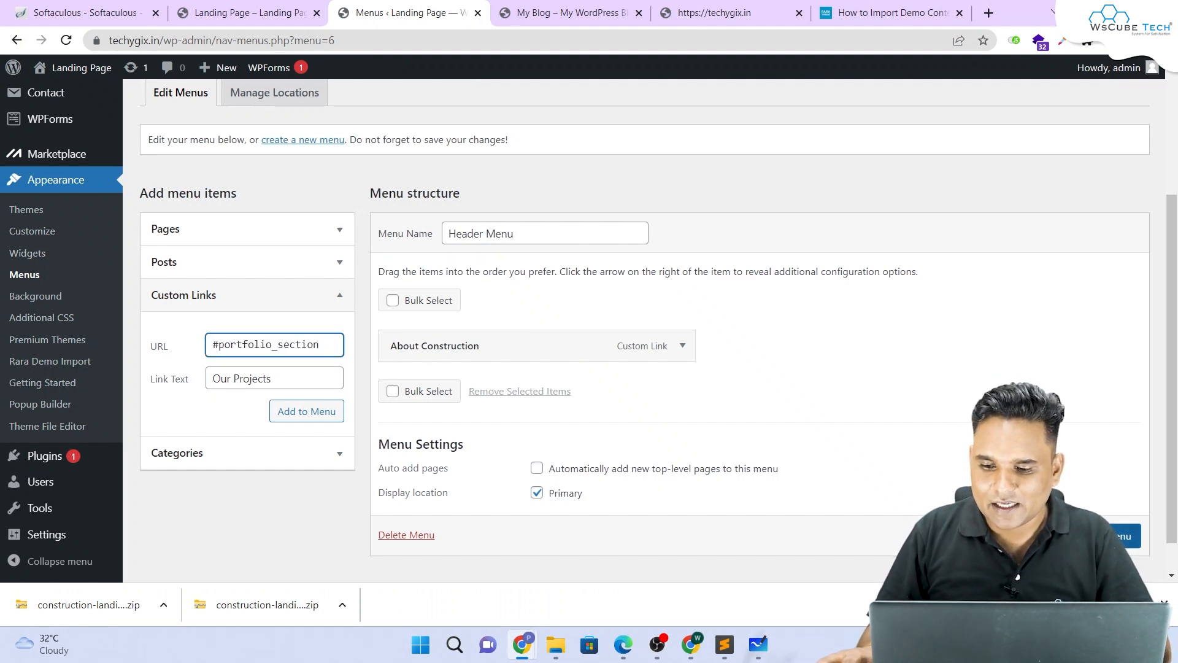
click(1107, 535)
click(307, 396)
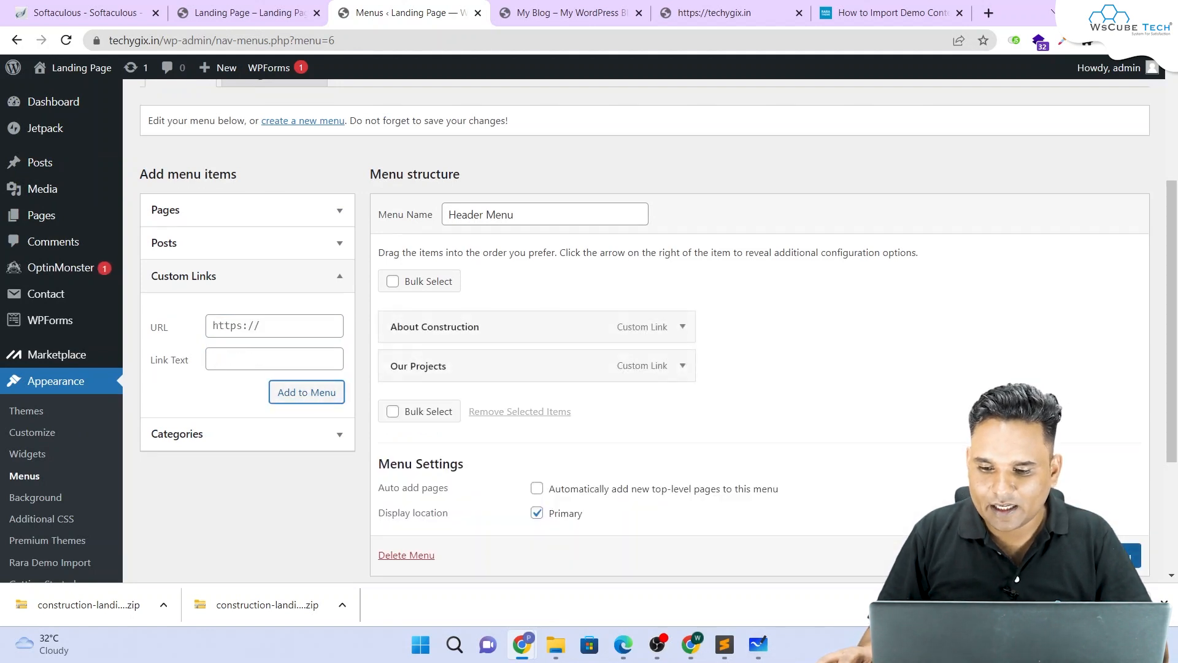
click(1106, 556)
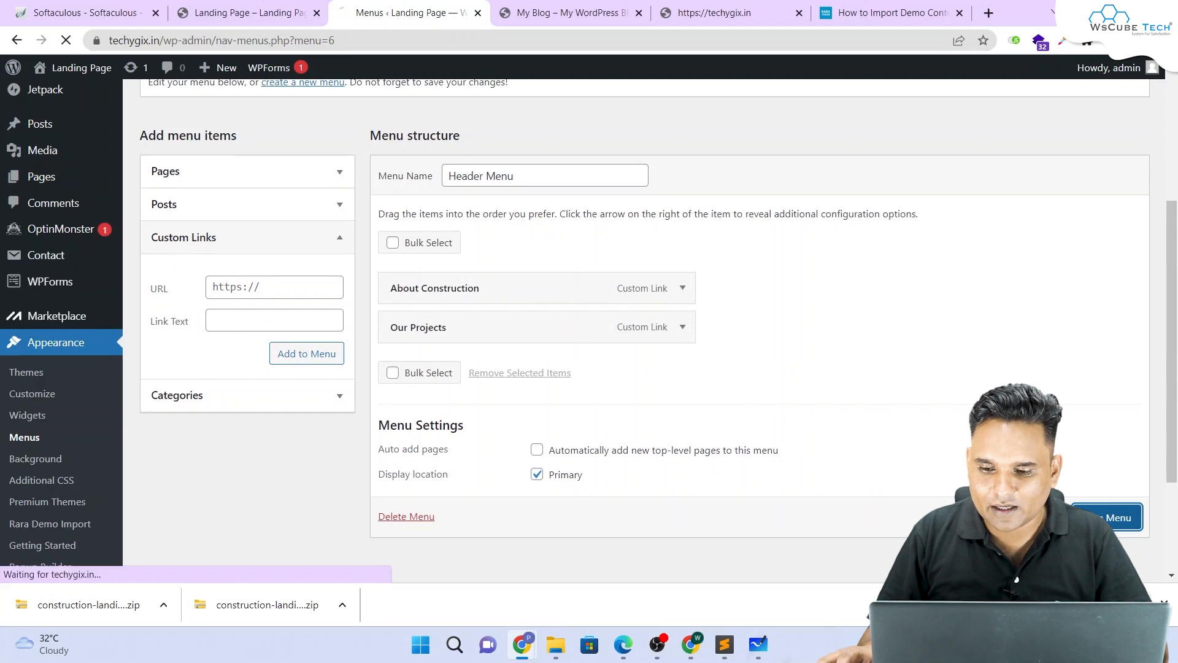
Step: Reload the landing page to show About Construction and Our Projects header links, then close DevTools
scroll(468, 331, down, 2)
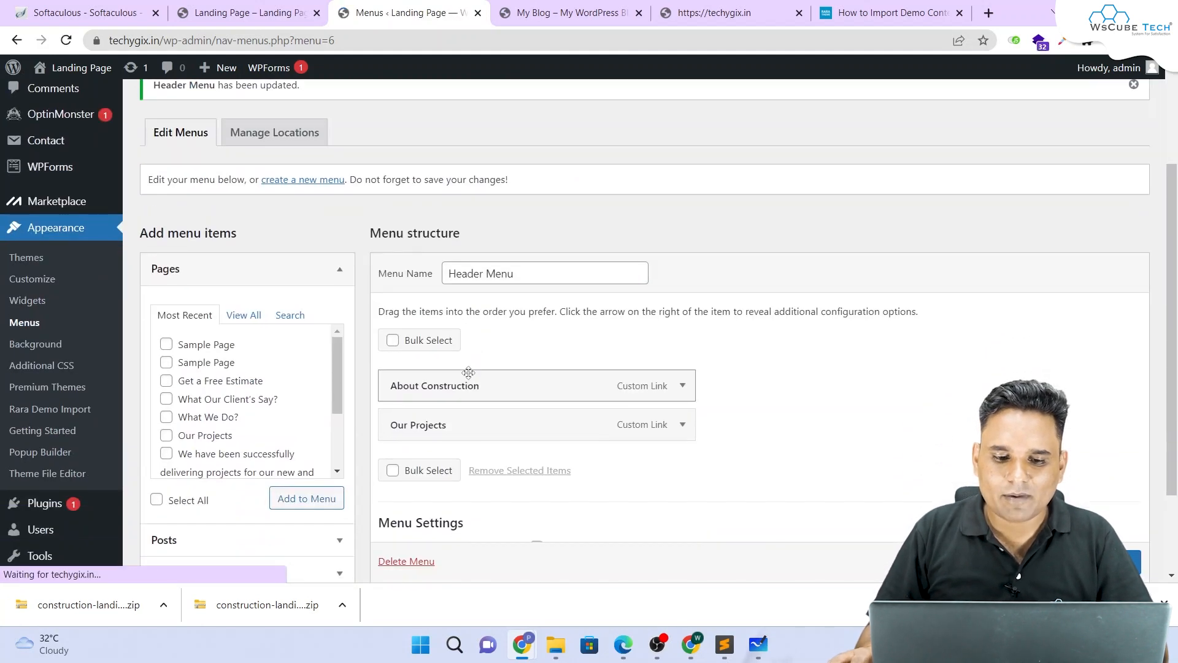
click(580, 9)
scroll(423, 211, up, 9)
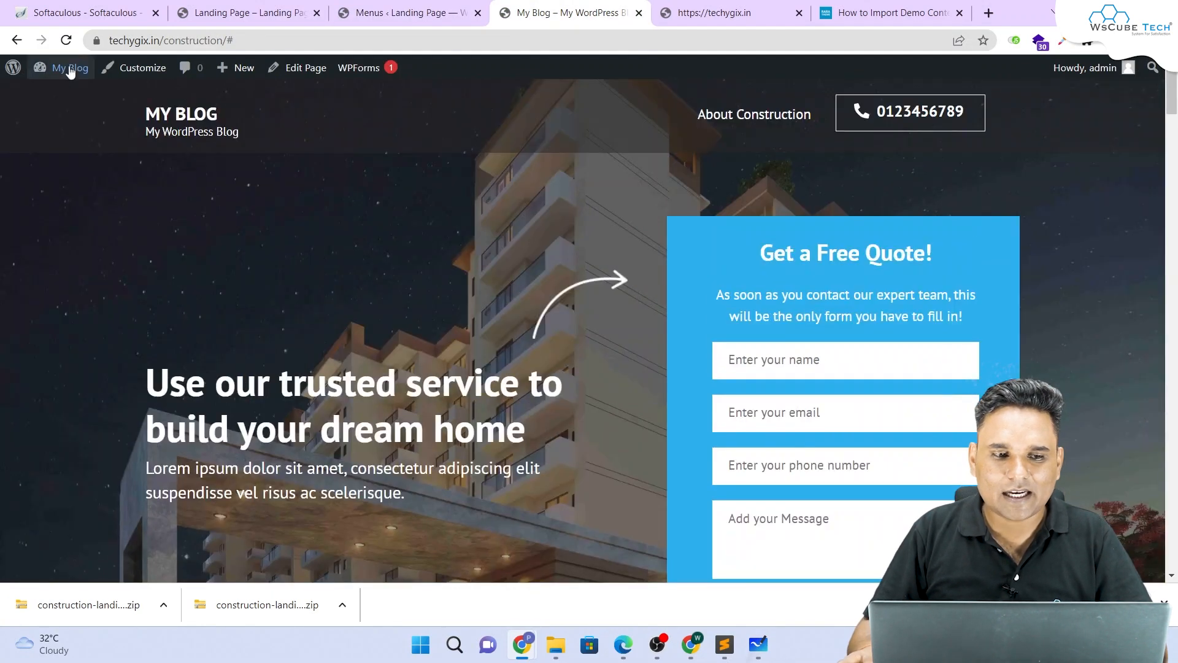
click(380, 12)
click(257, 6)
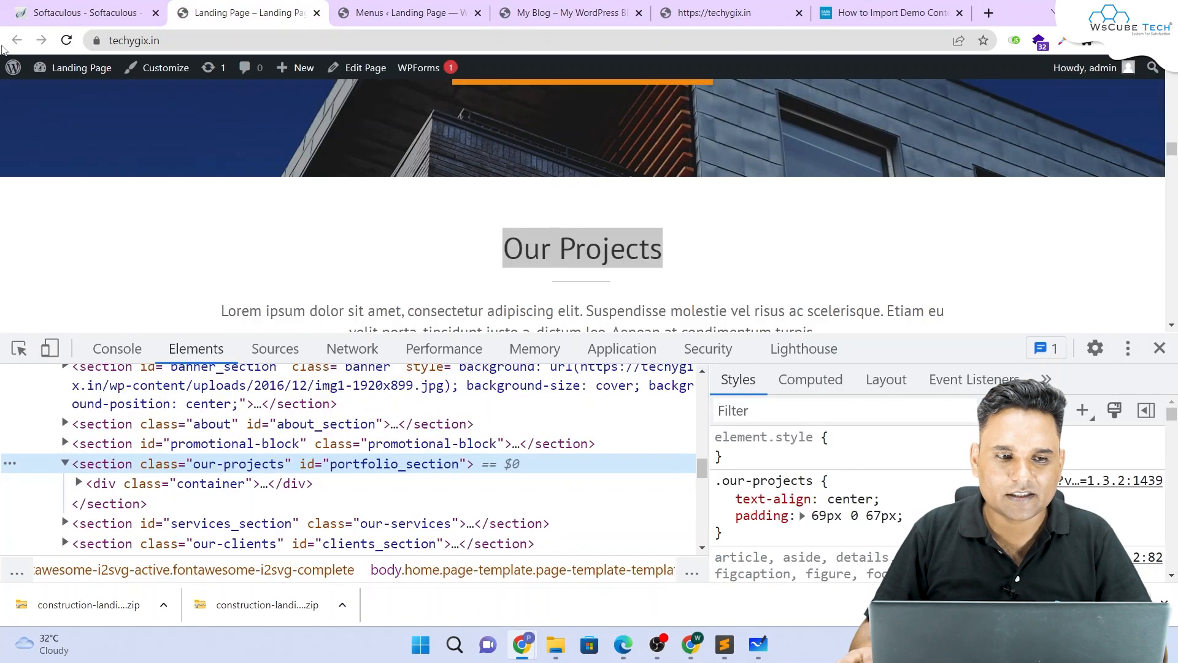
click(68, 41)
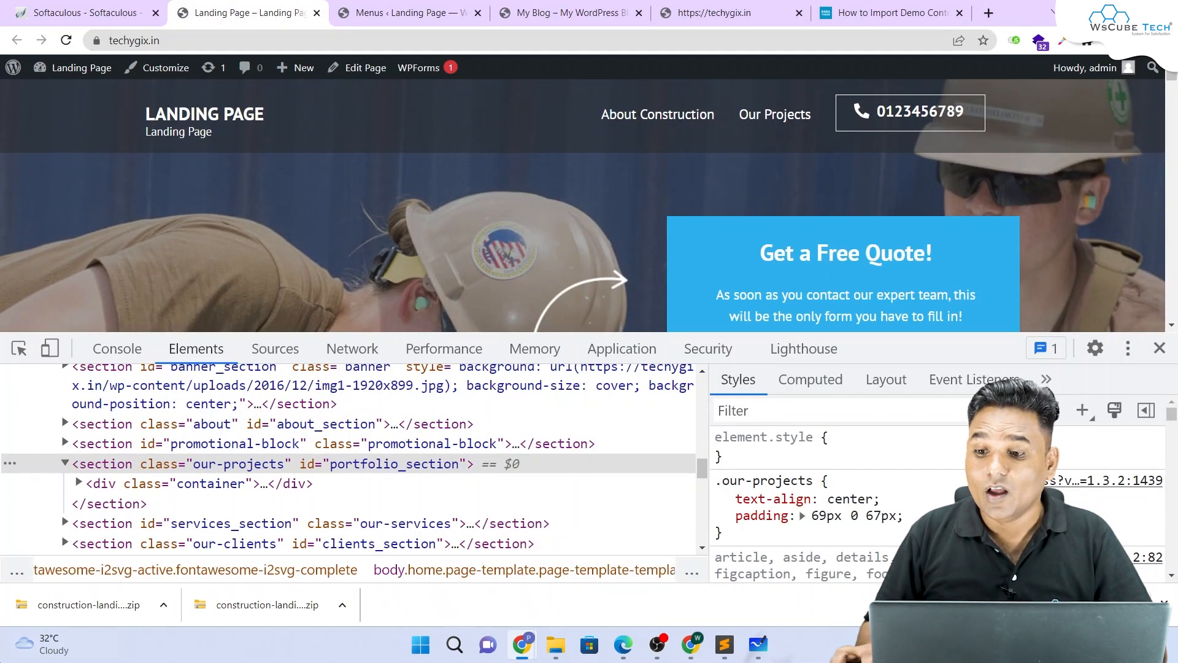
key(F12)
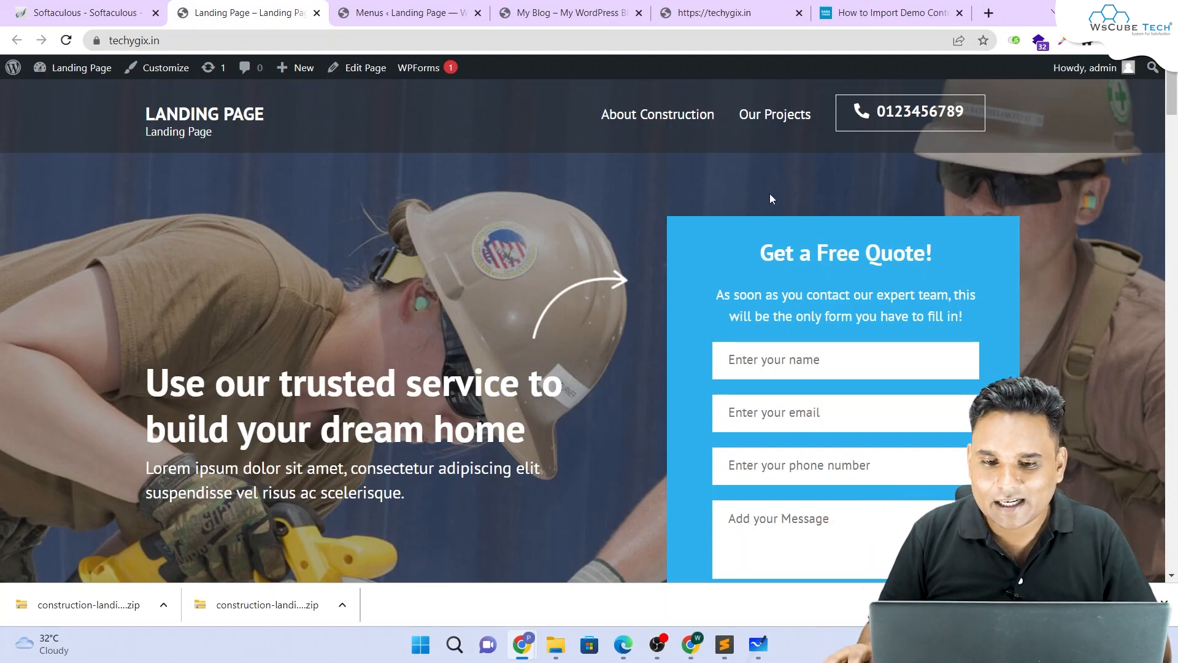
click(668, 118)
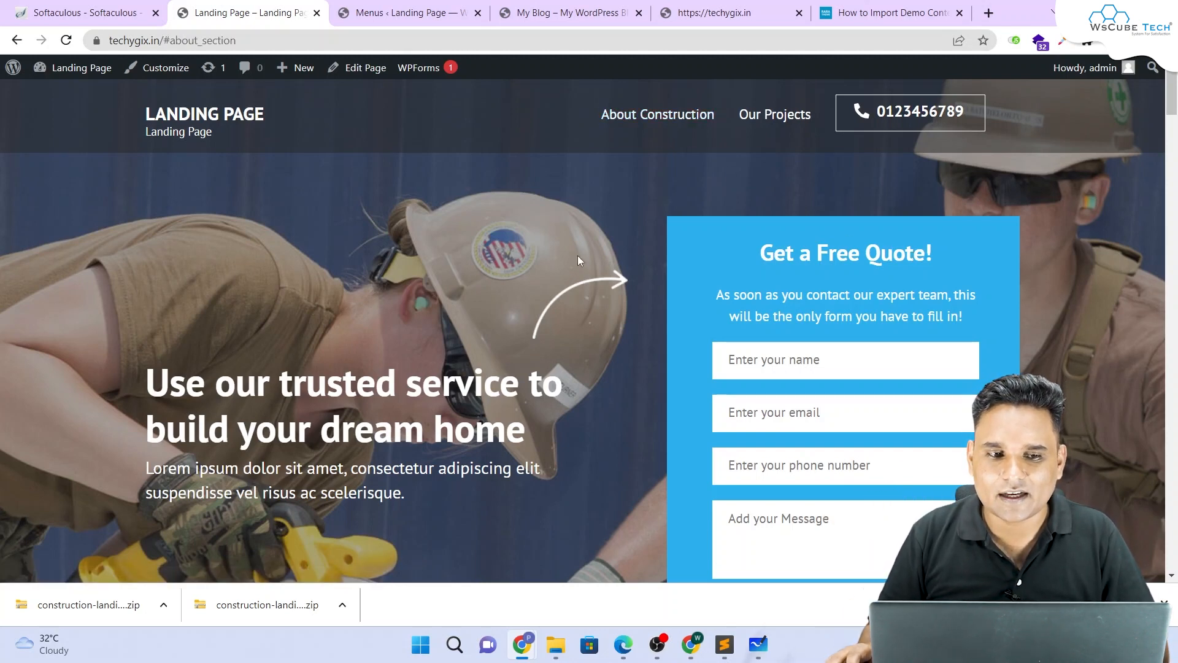
scroll(706, 120, up, 5)
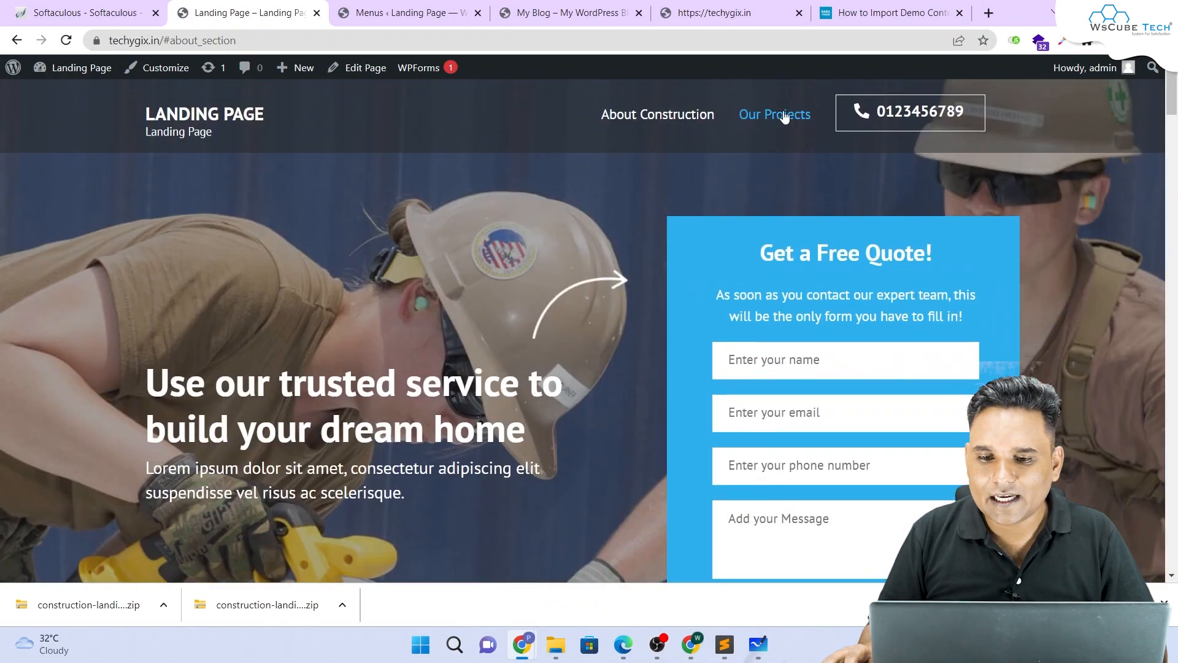
click(783, 116)
scroll(724, 147, up, 10)
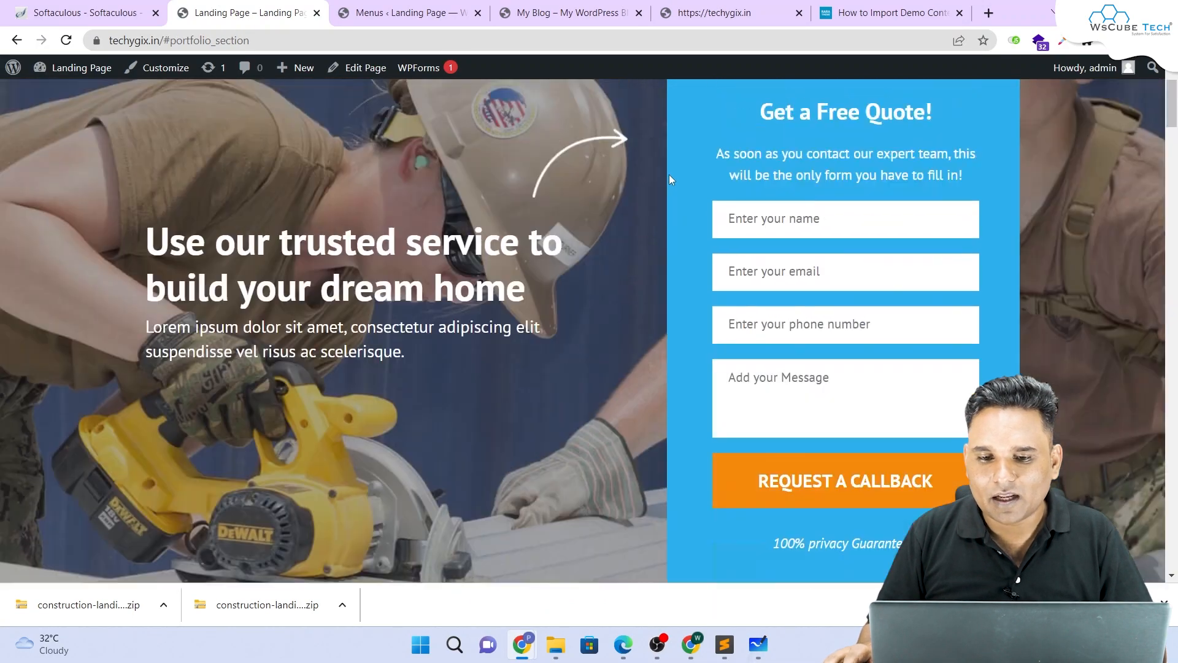
scroll(669, 178, up, 3)
click(671, 123)
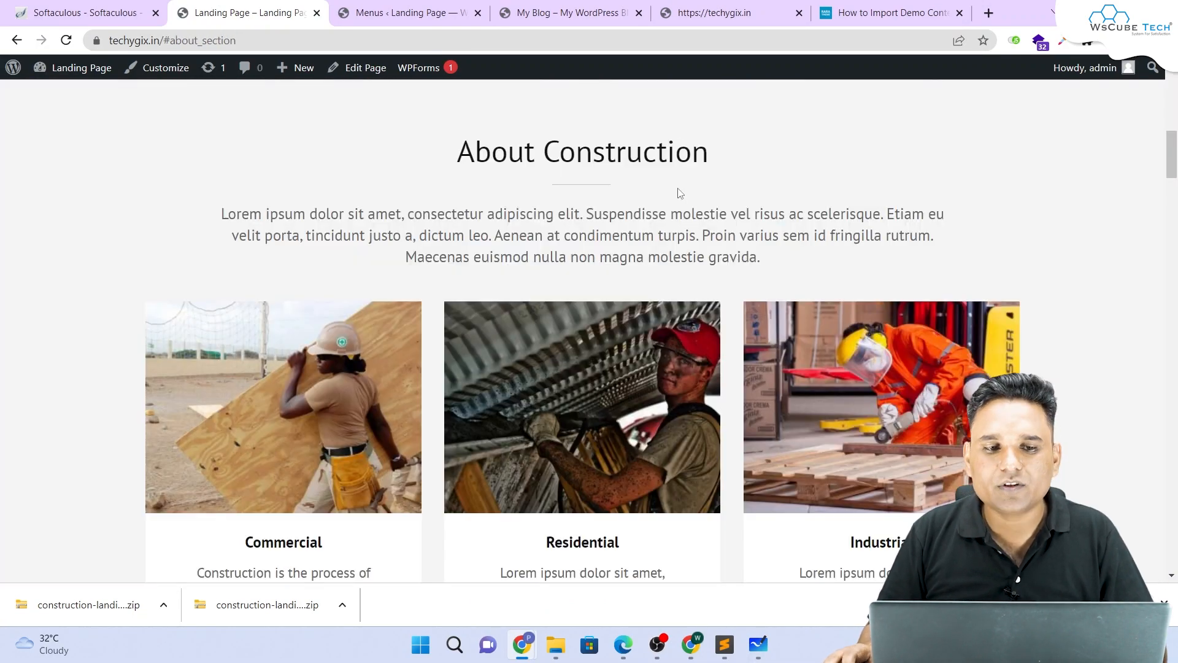
scroll(677, 191, up, 8)
scroll(677, 187, up, 2)
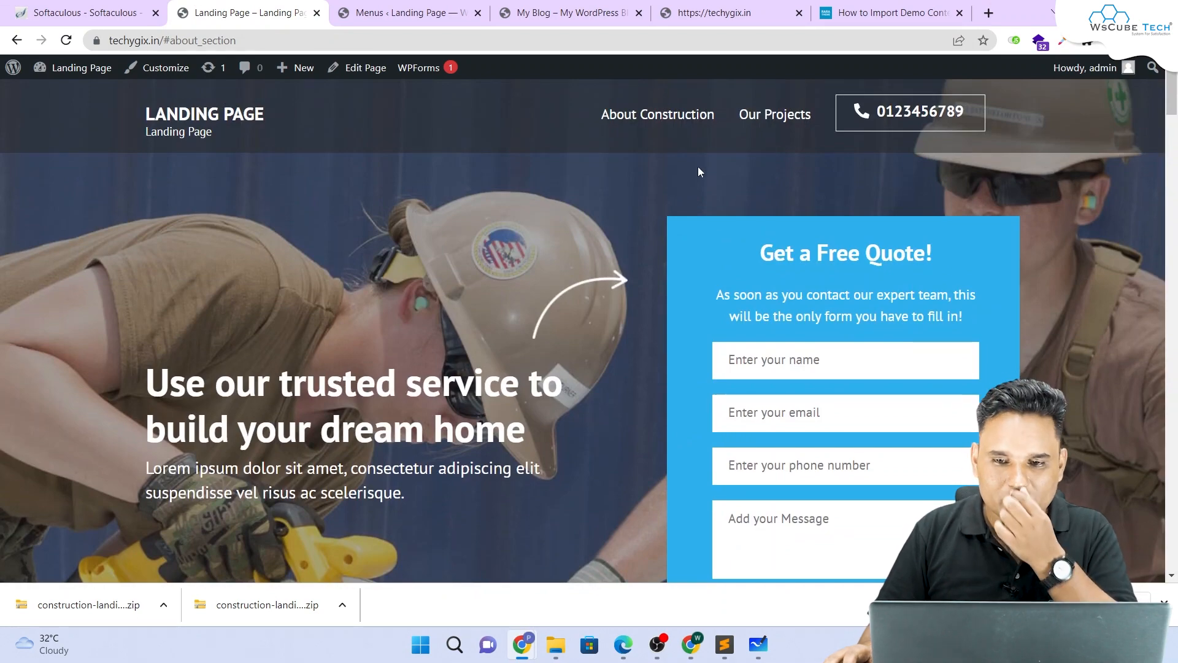
click(782, 112)
scroll(674, 152, up, 10)
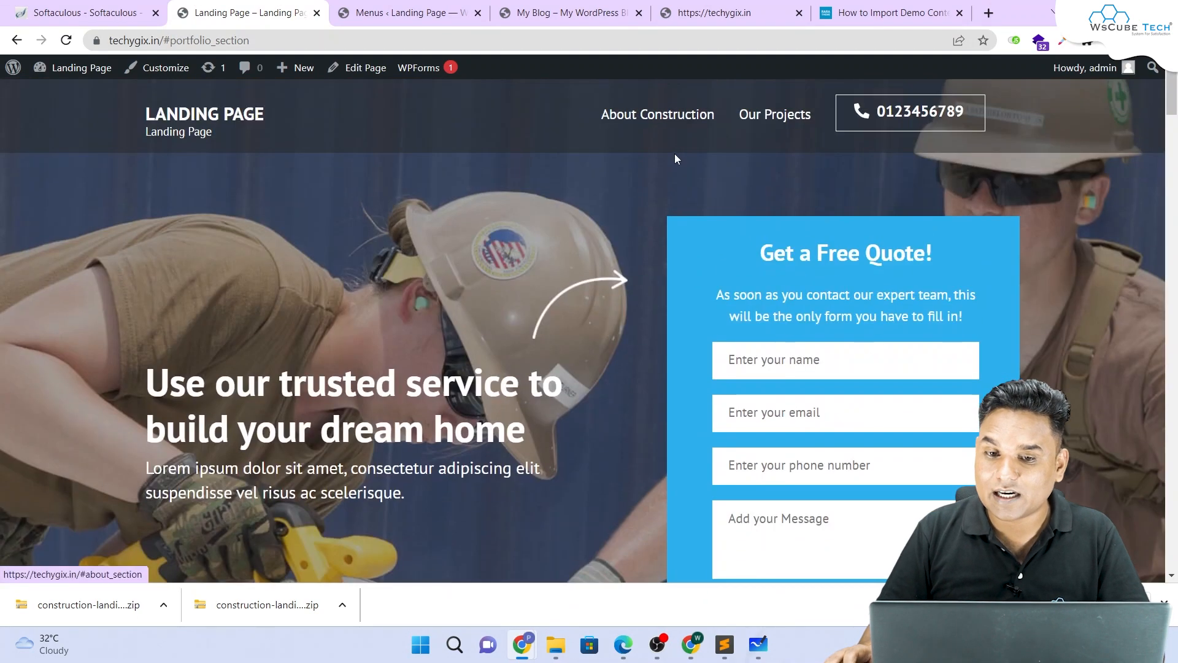
click(667, 118)
scroll(680, 122, up, 8)
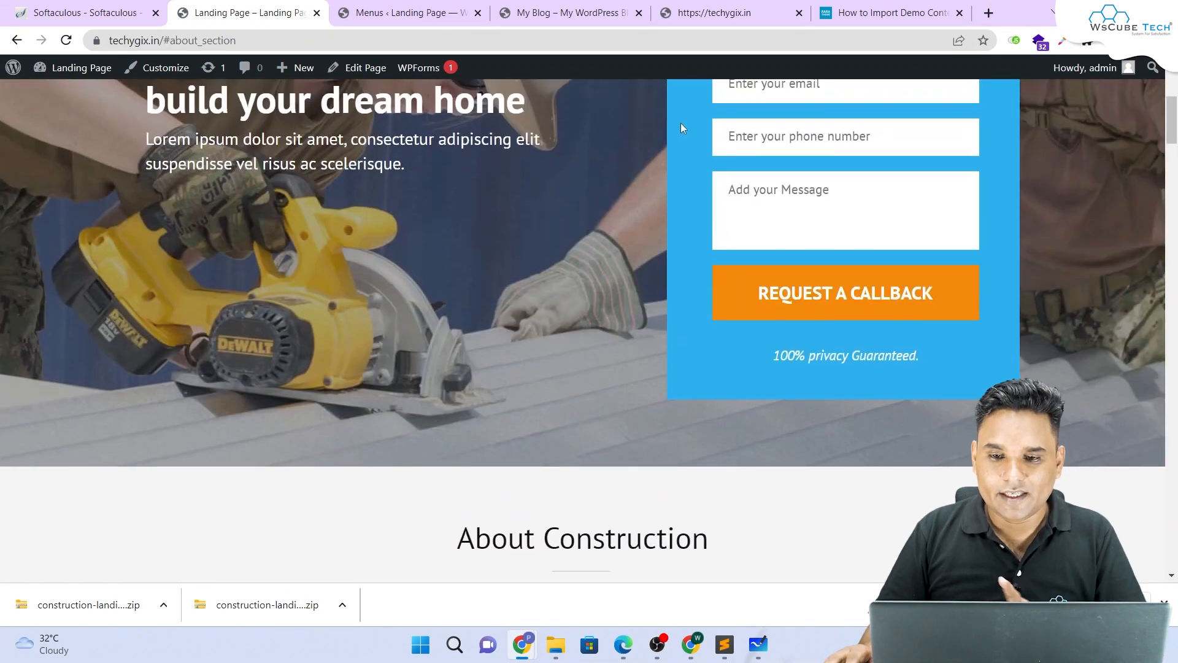
click(775, 115)
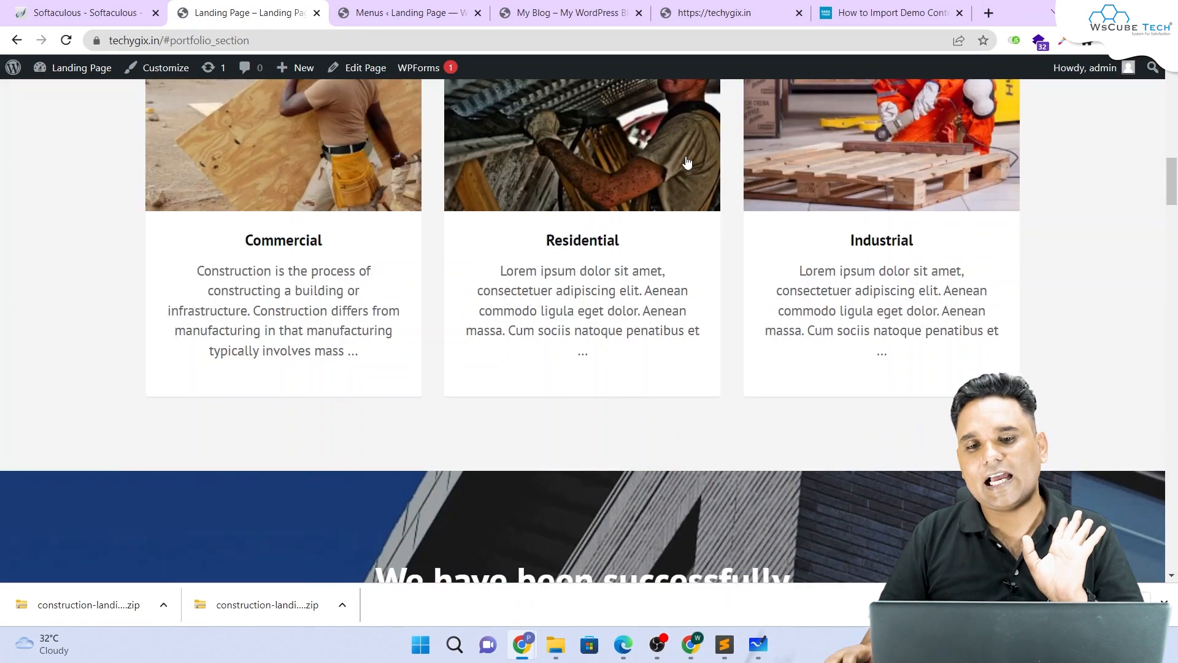
scroll(686, 154, up, 10)
click(685, 151)
scroll(692, 126, up, 10)
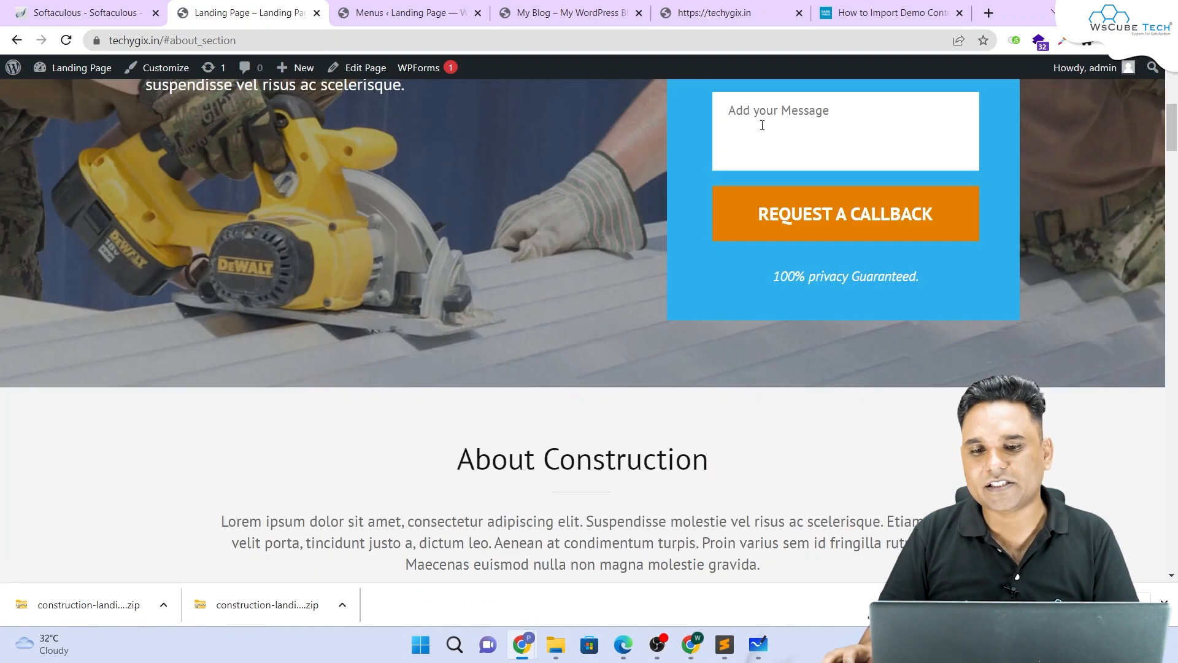
click(778, 133)
scroll(726, 160, up, 10)
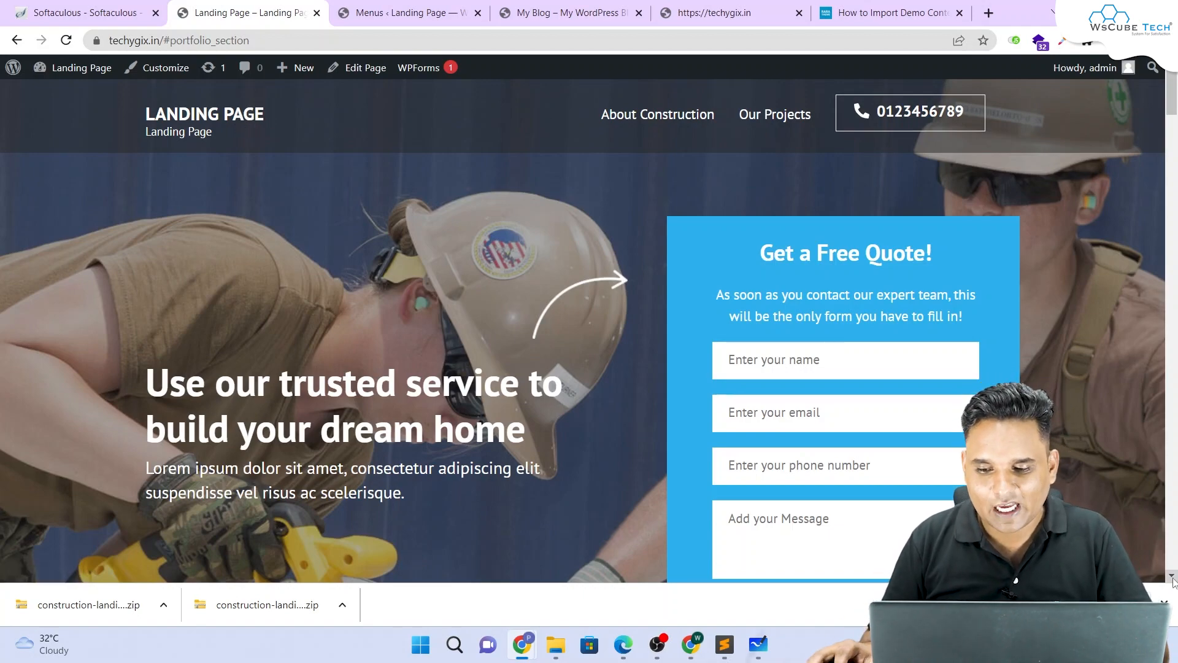
click(1164, 602)
scroll(672, 426, down, 20)
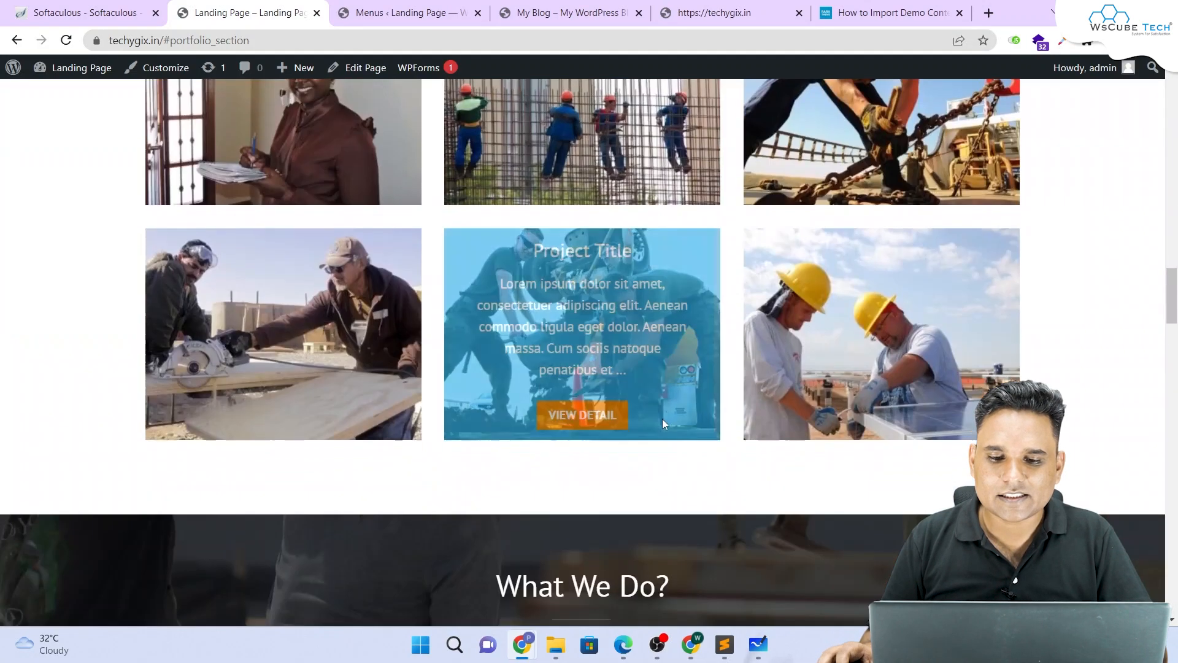
scroll(670, 422, down, 15)
scroll(678, 424, up, 10)
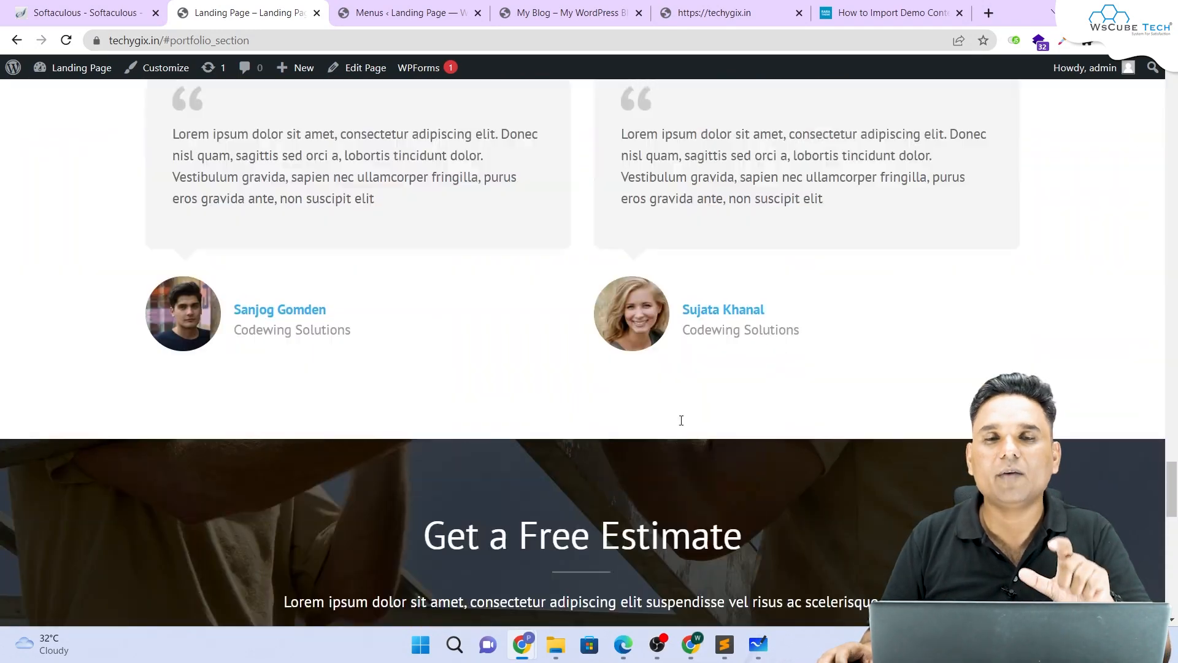
scroll(681, 426, up, 20)
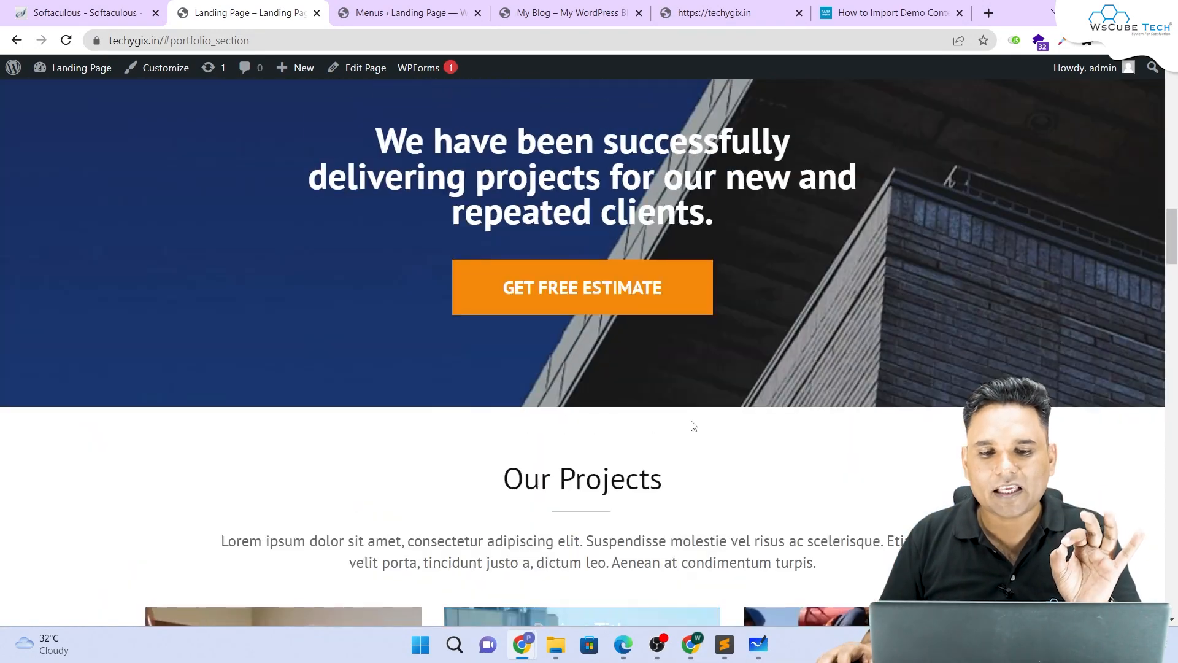
scroll(692, 430, up, 10)
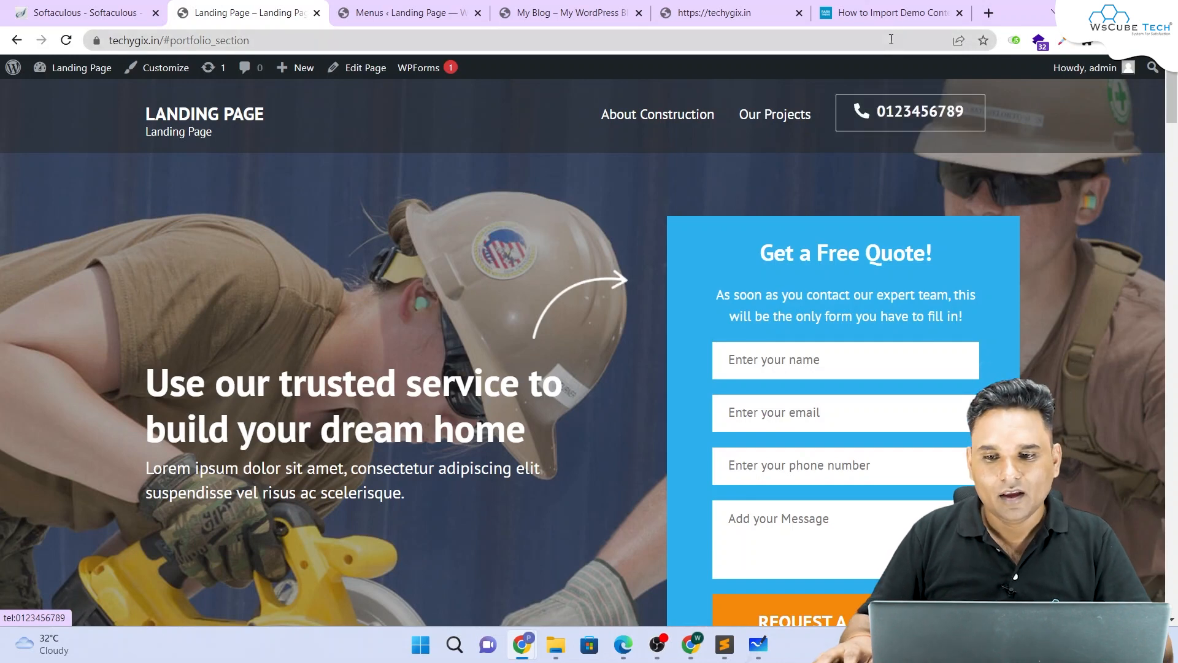
Step: Load herohomesmohali.realtynivesh.com in a new tab and save its Hero Homes logo to the Desktop as logo.png
click(988, 13)
click(910, 41)
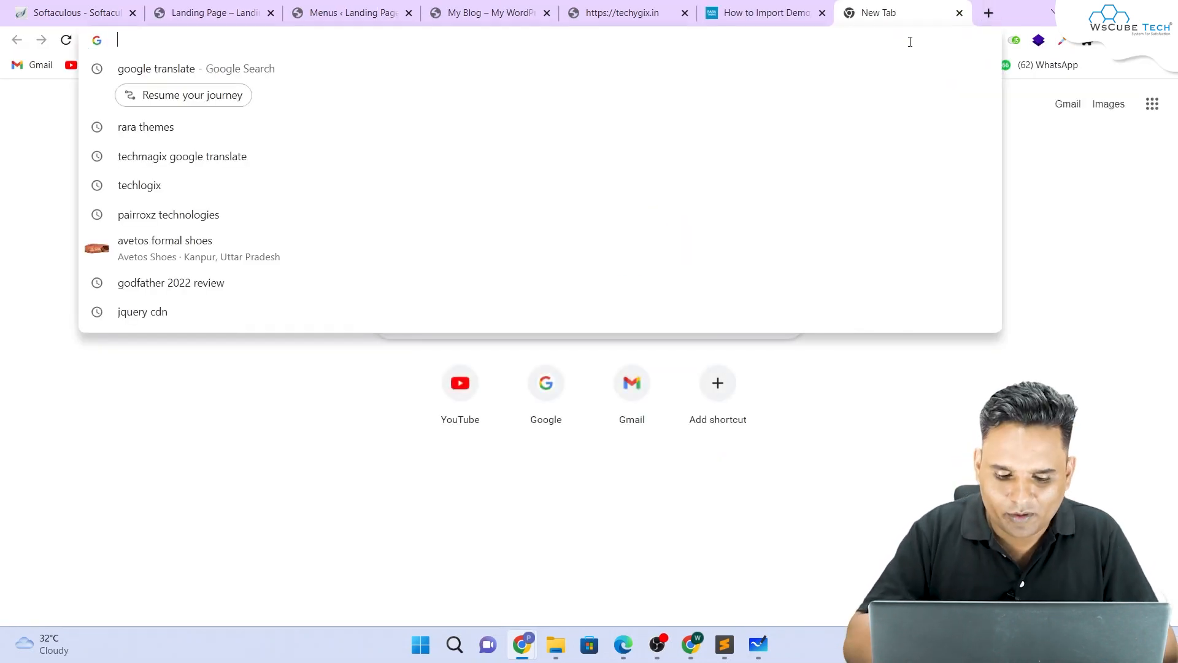
text(he)
key(Return)
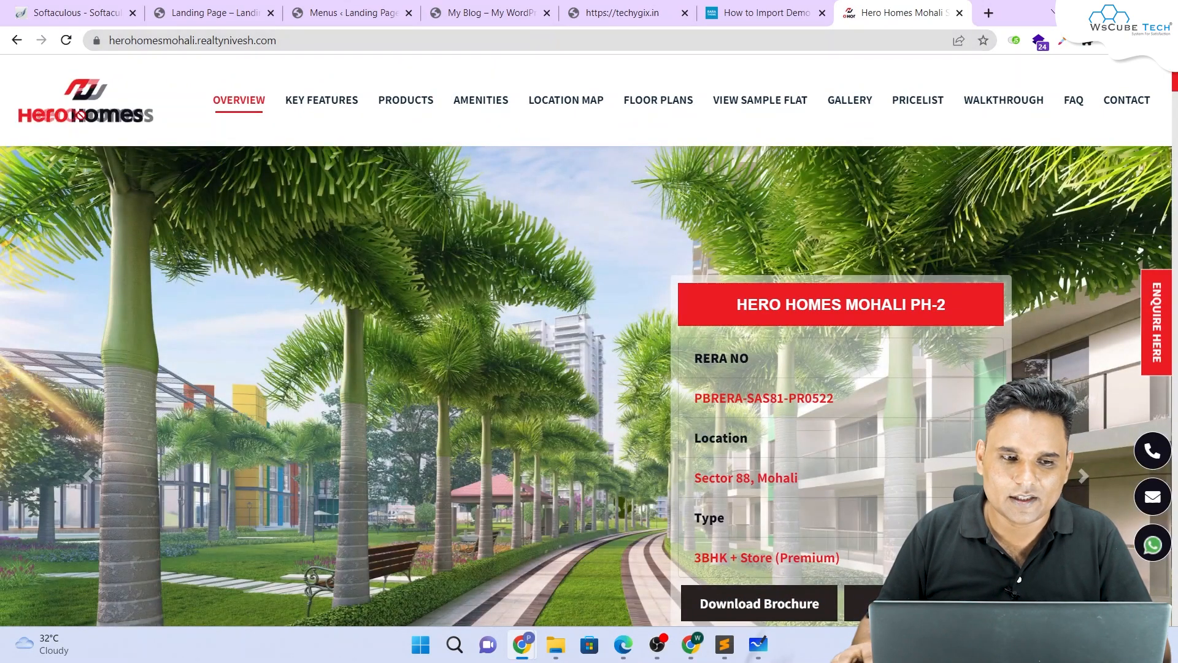
right_click(91, 113)
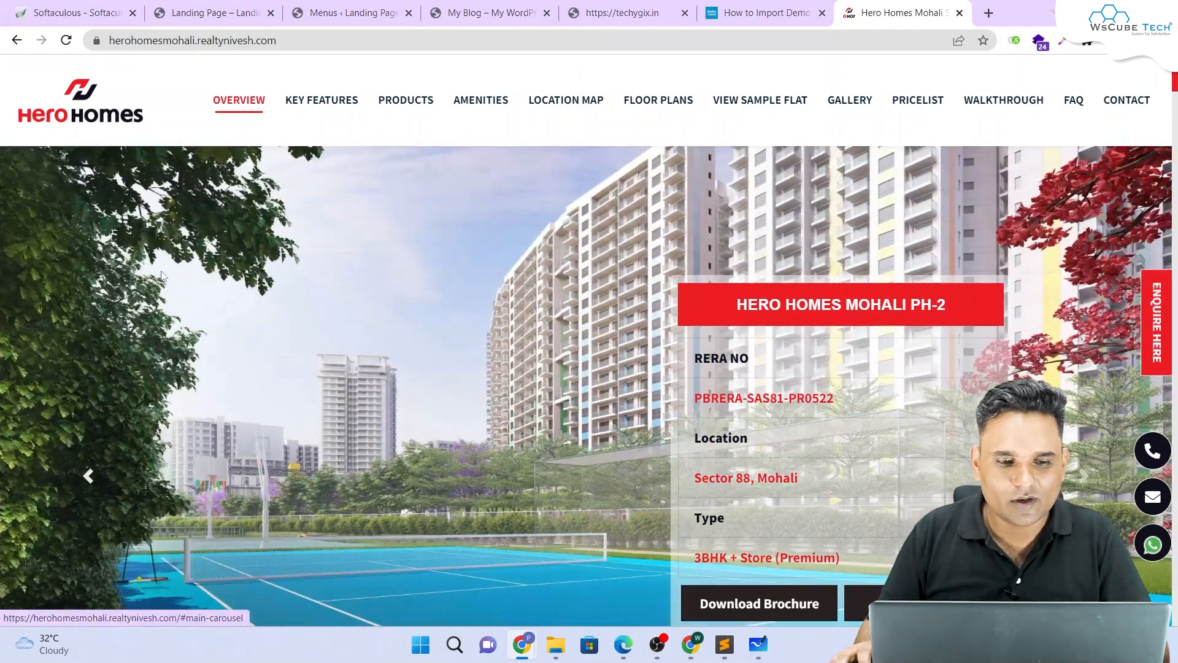
scroll(74, 197, up, 2)
click(66, 129)
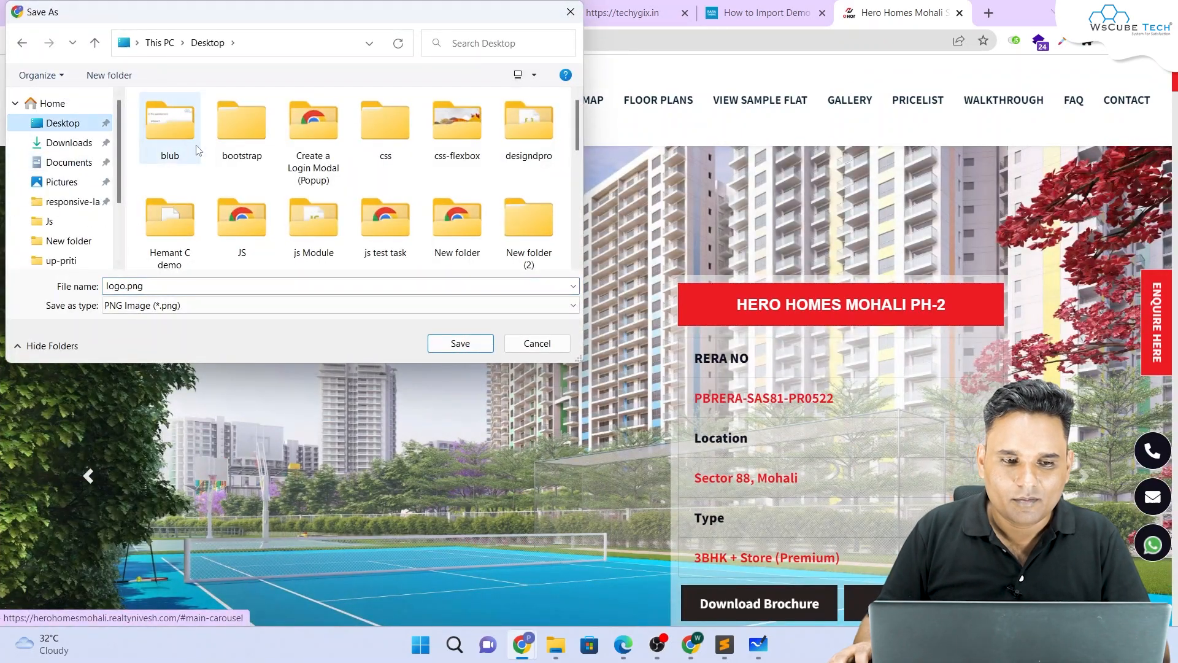
click(461, 343)
Step: Also save the site's carousel image, dismiss the downloads bar, and return to WordPress Menus
scroll(528, 185, down, 4)
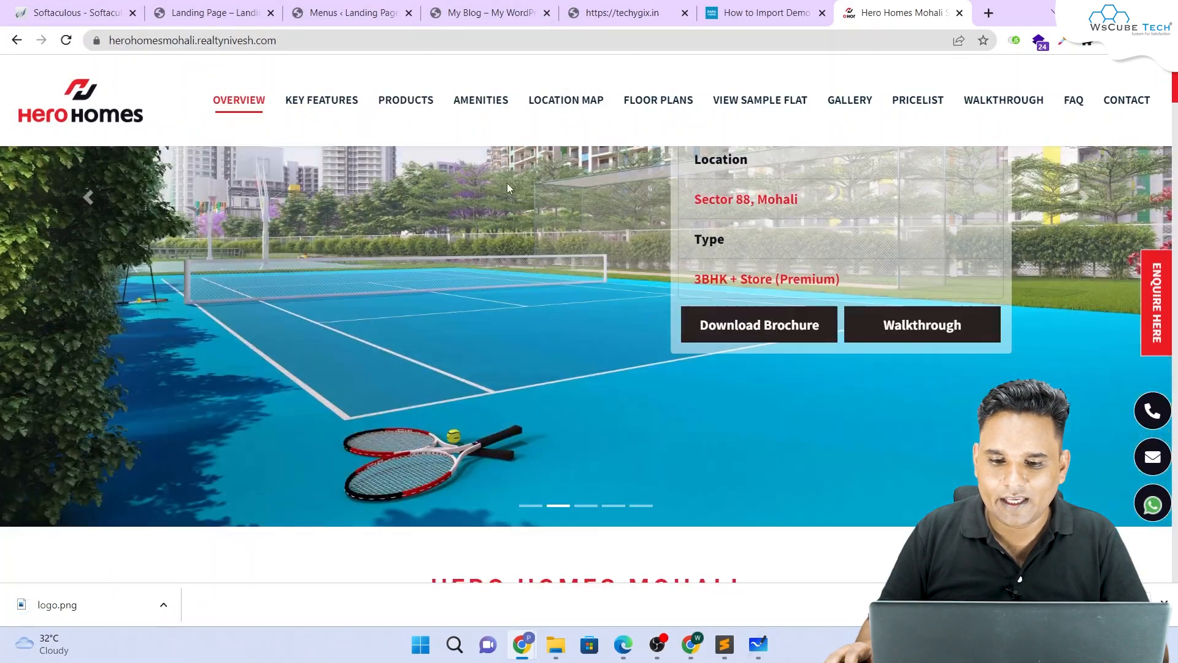
scroll(417, 196, up, 2)
right_click(399, 201)
click(441, 239)
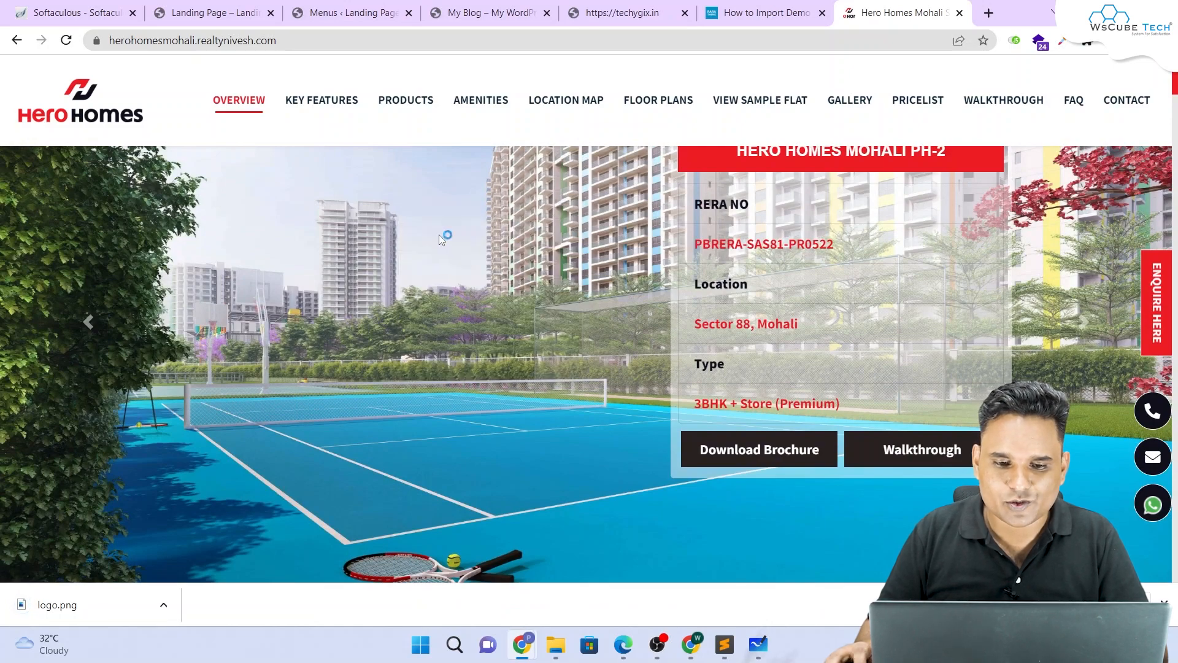
click(460, 343)
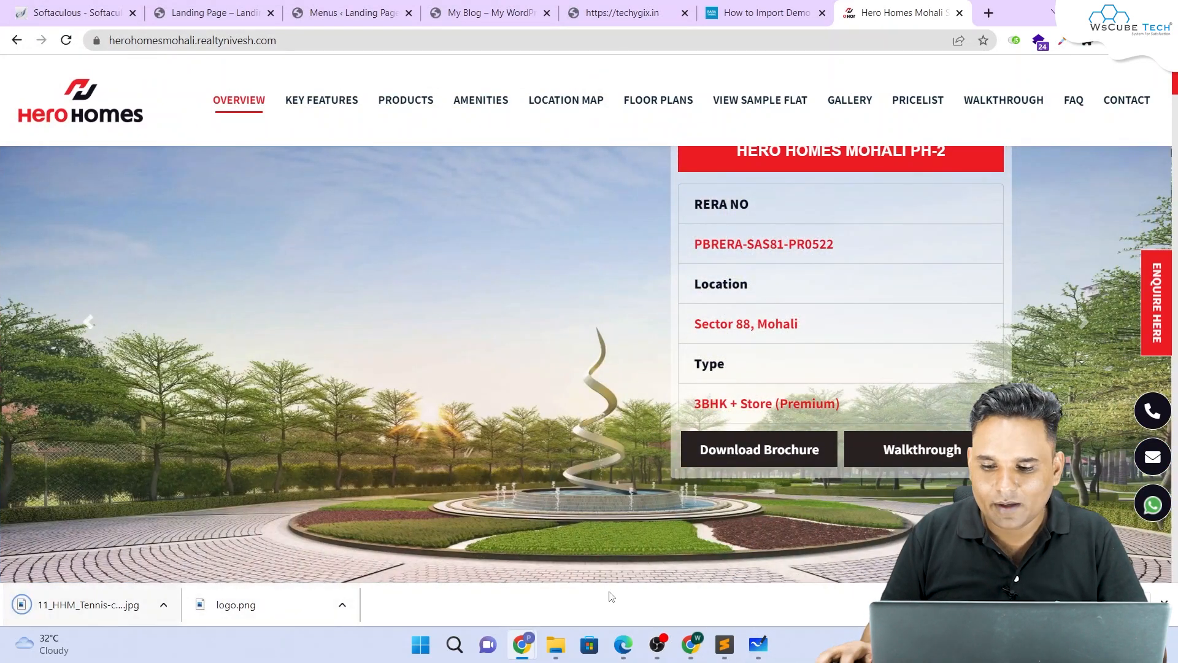
click(1164, 604)
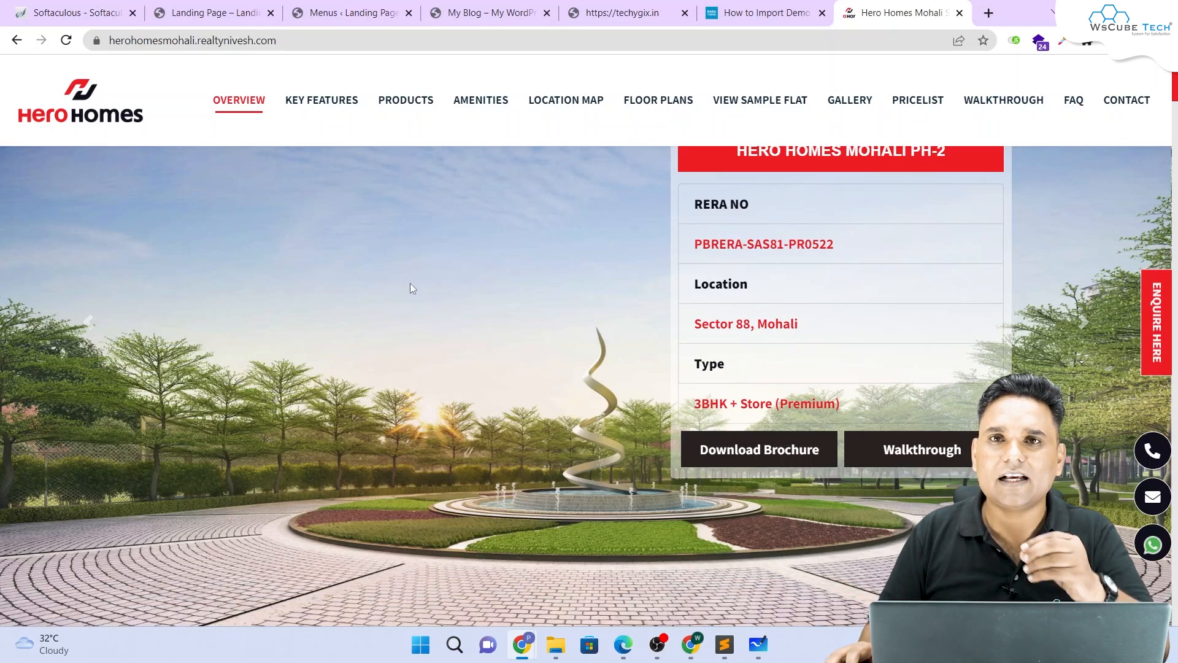
click(338, 8)
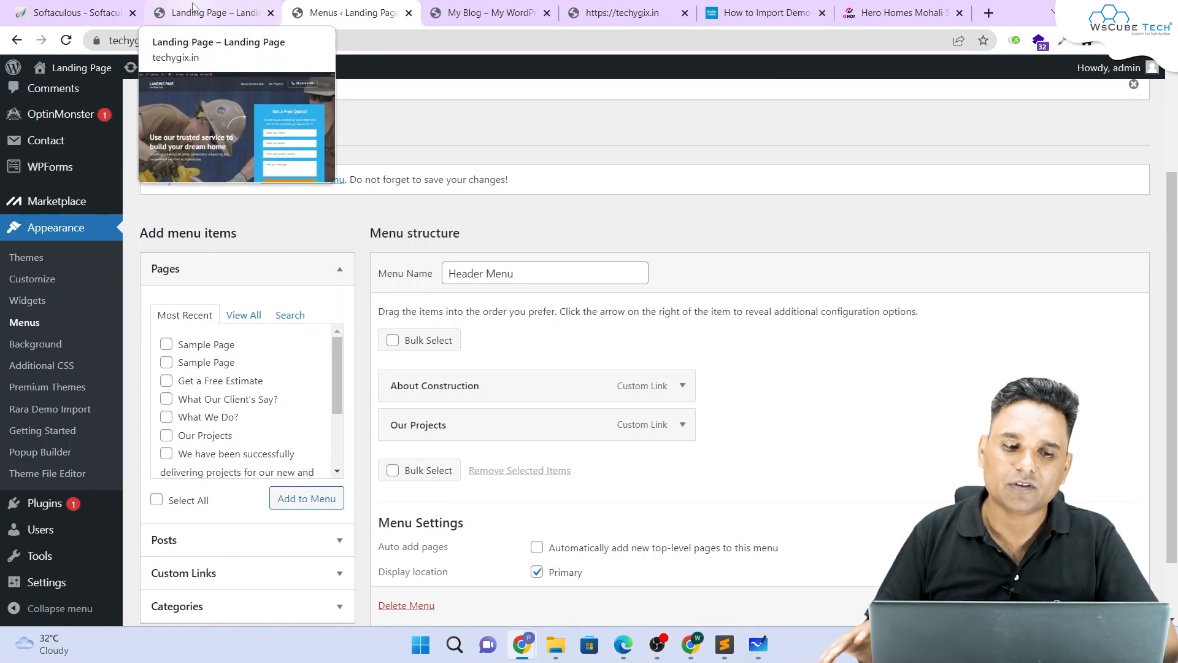
Step: Replace the old phone number in the Customizer's Header Settings with the new one and publish
click(43, 281)
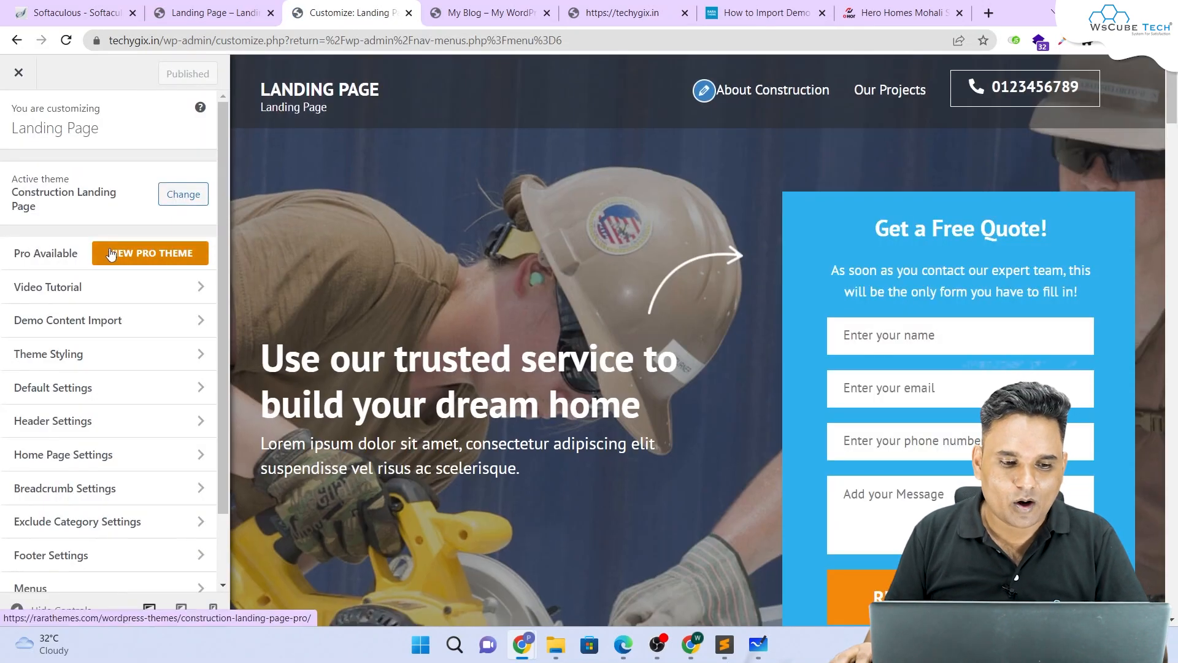
click(61, 421)
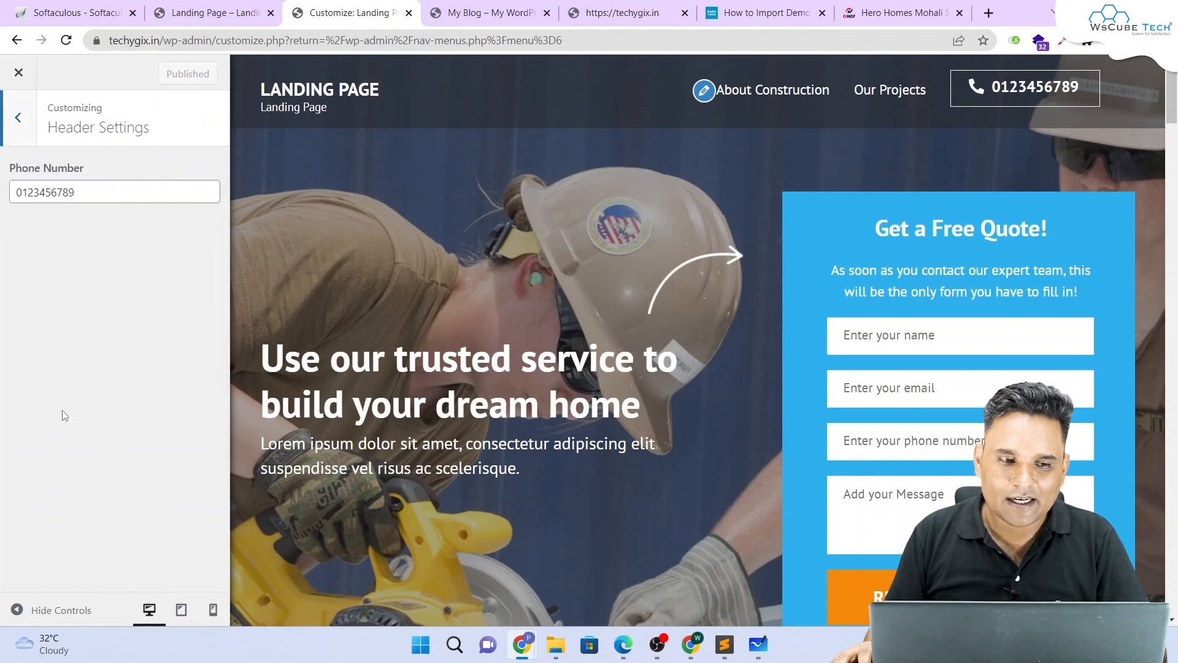
drag(100, 197, 2, 197)
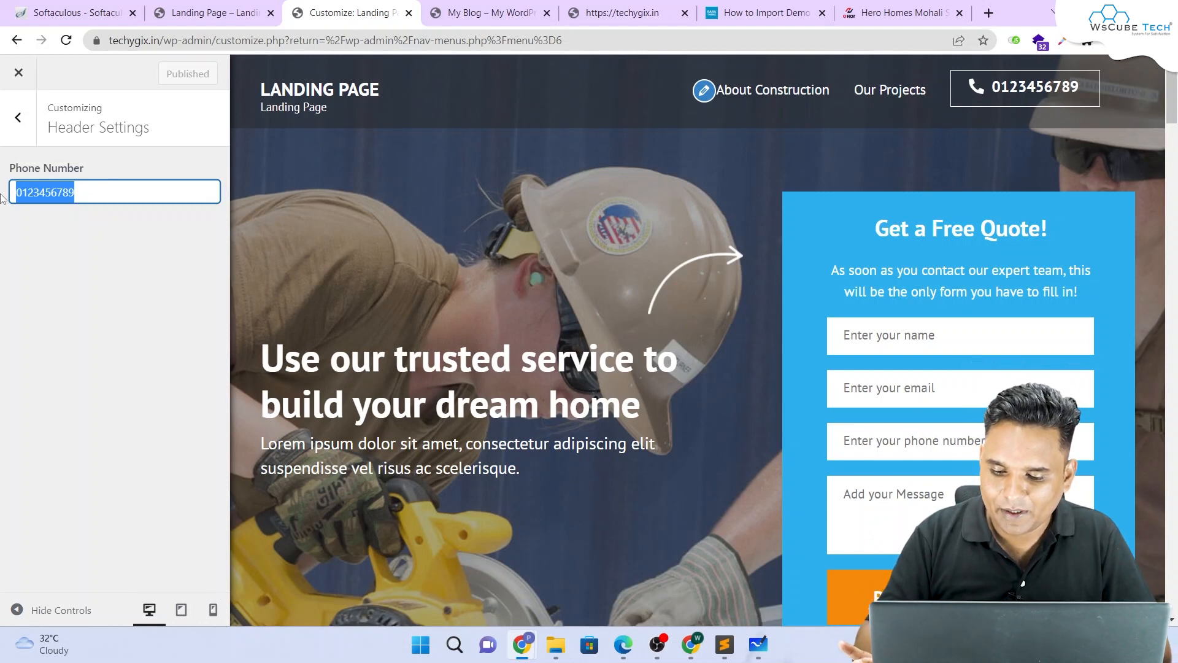
text(23423423423)
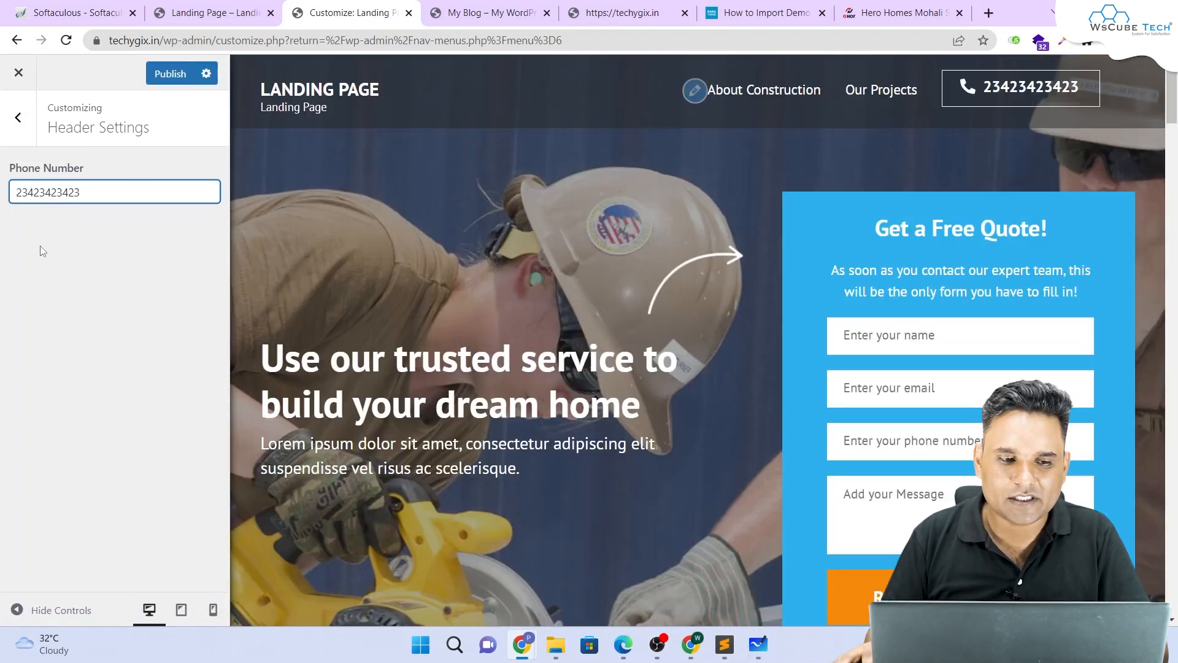
click(61, 279)
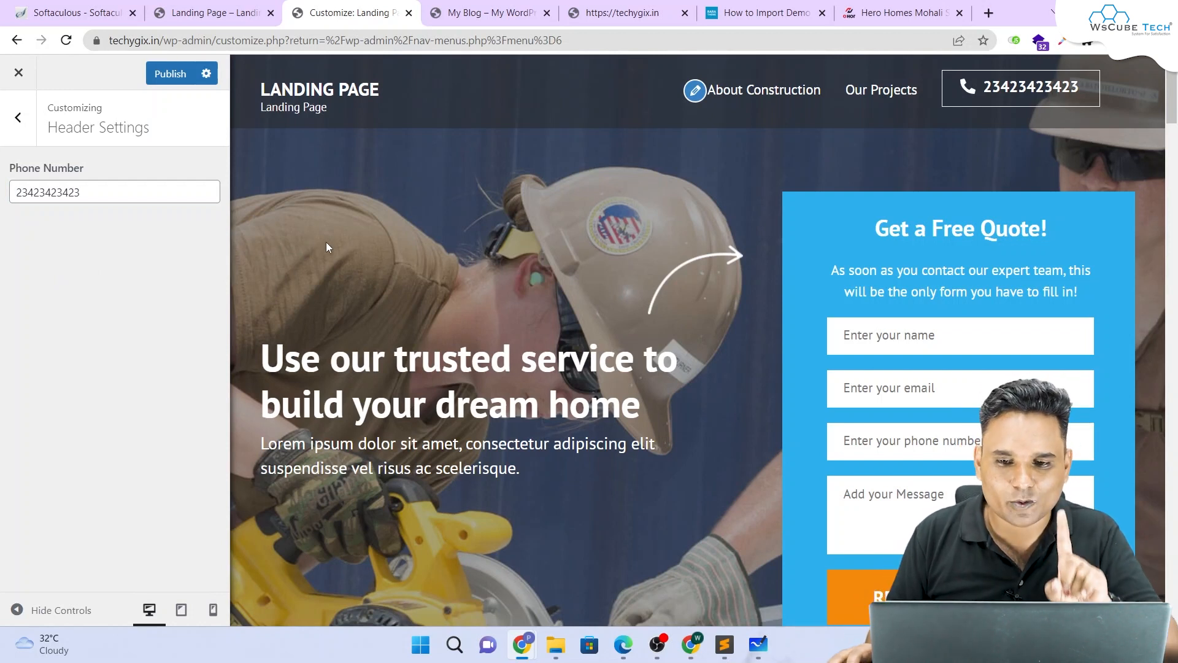
click(184, 74)
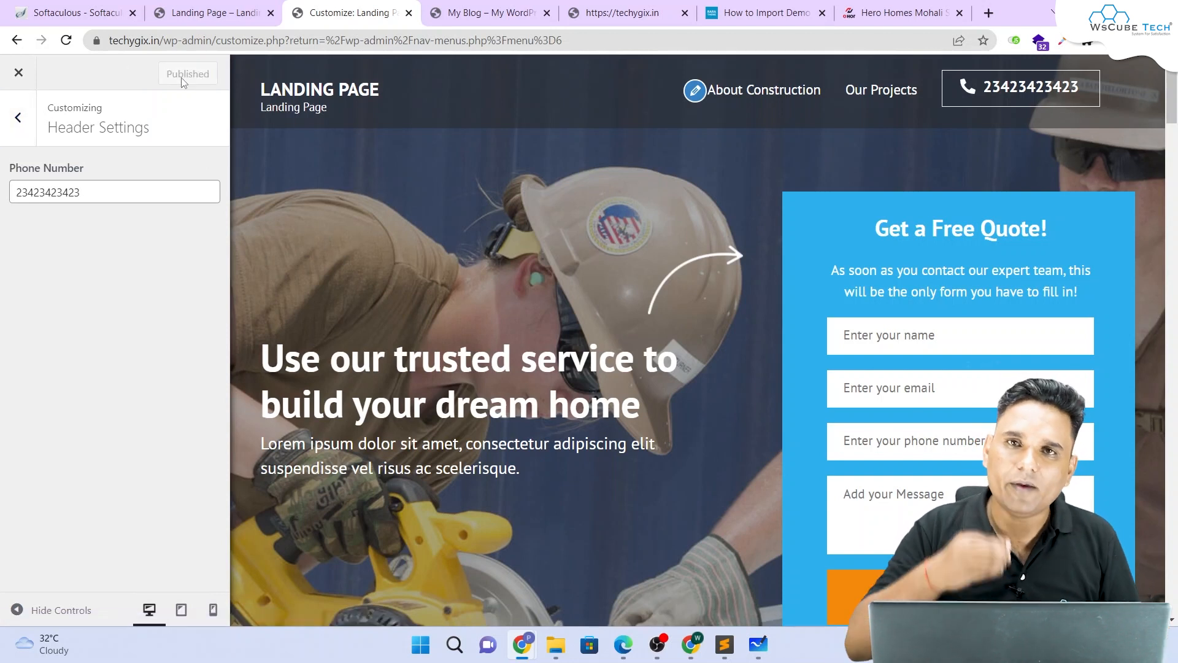
Step: Open the Site Identity settings under Default Settings in the Customizer
click(19, 118)
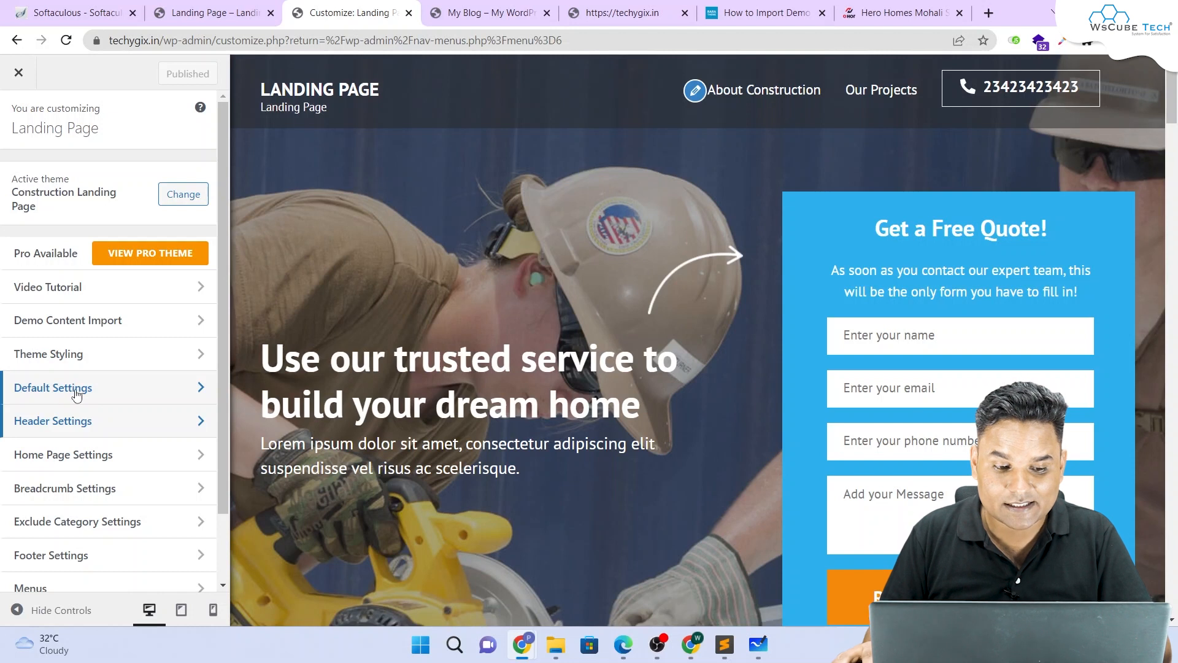
scroll(92, 395, down, 2)
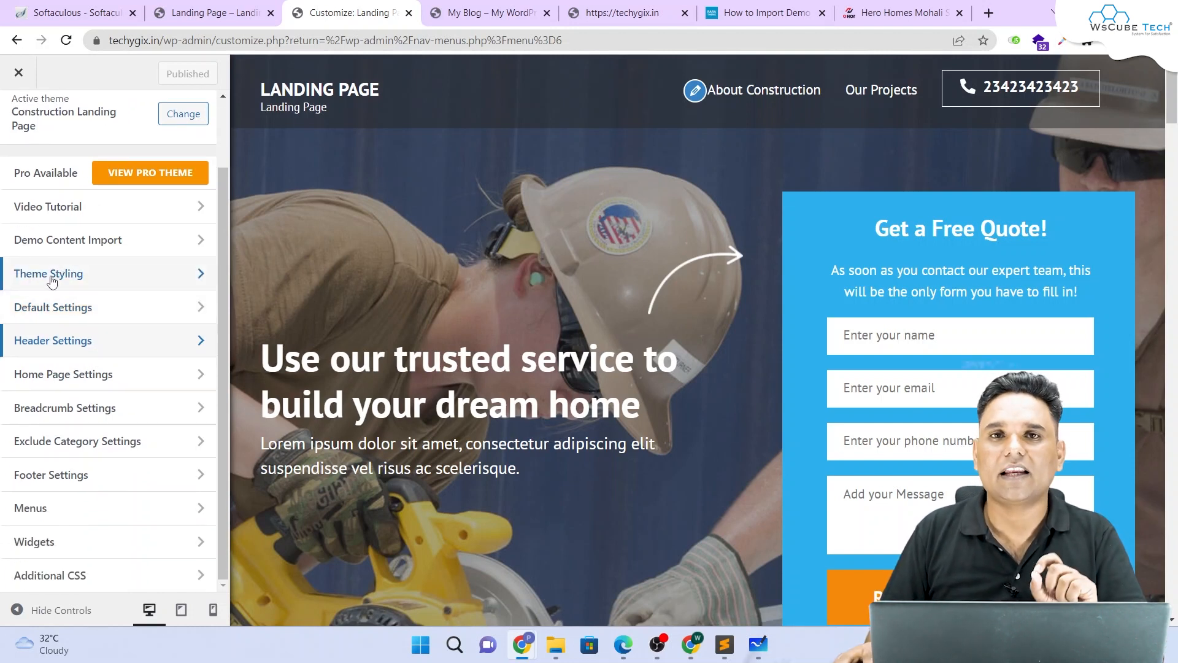
click(55, 311)
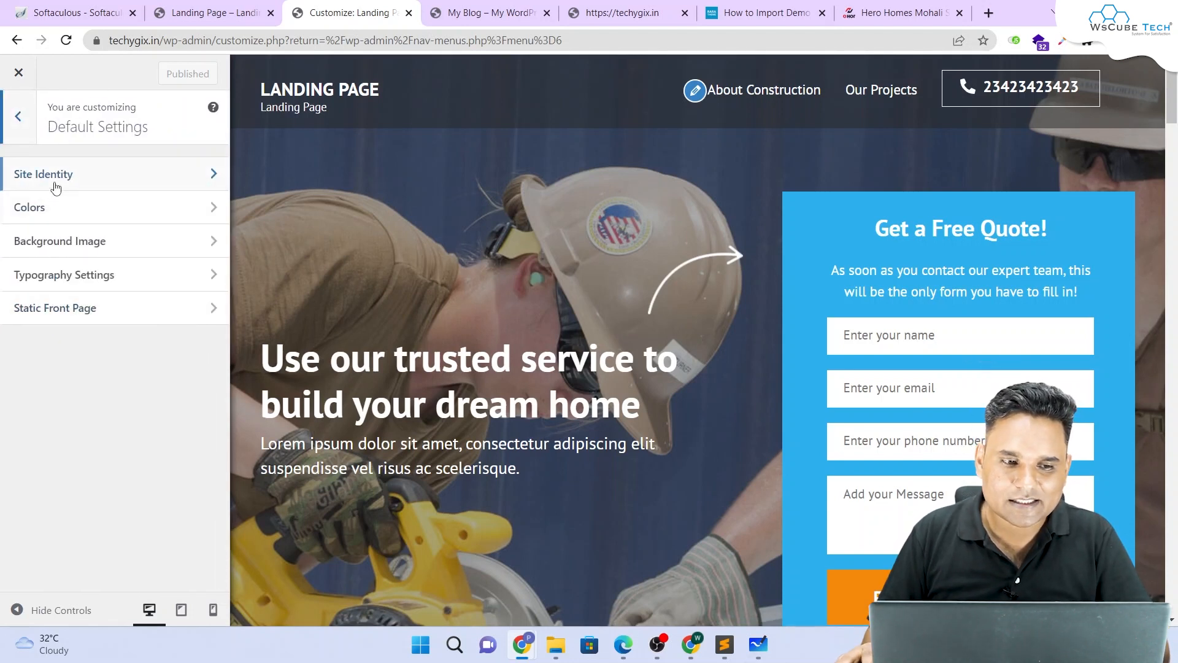
click(42, 175)
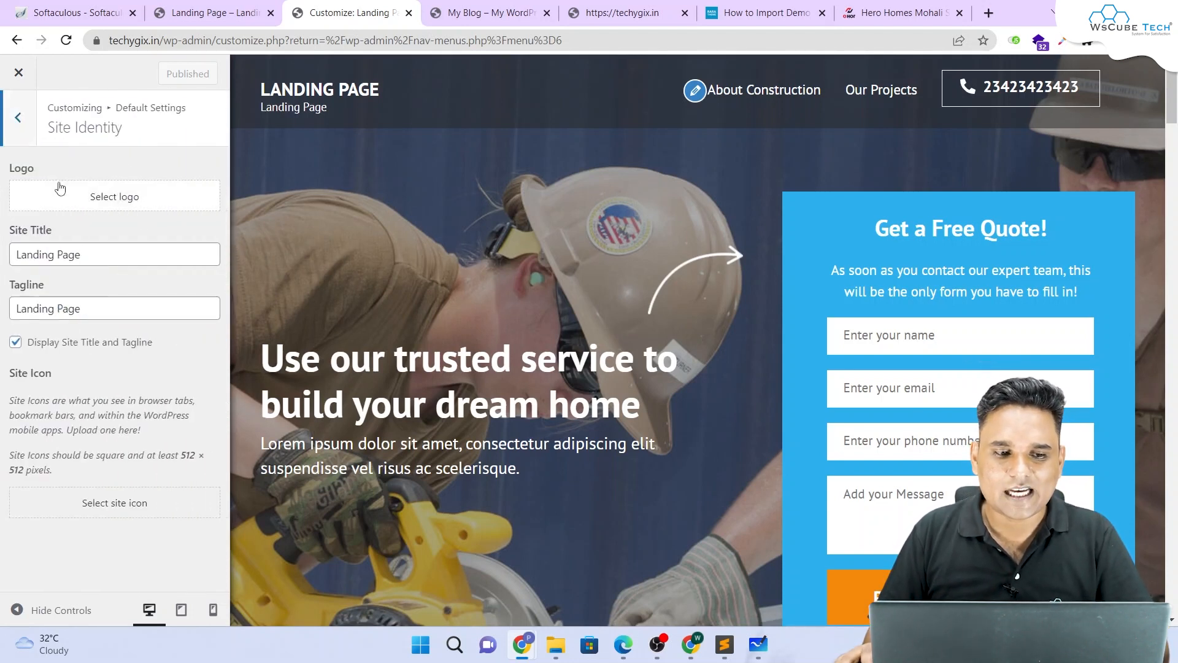
drag(5, 169, 6, 161)
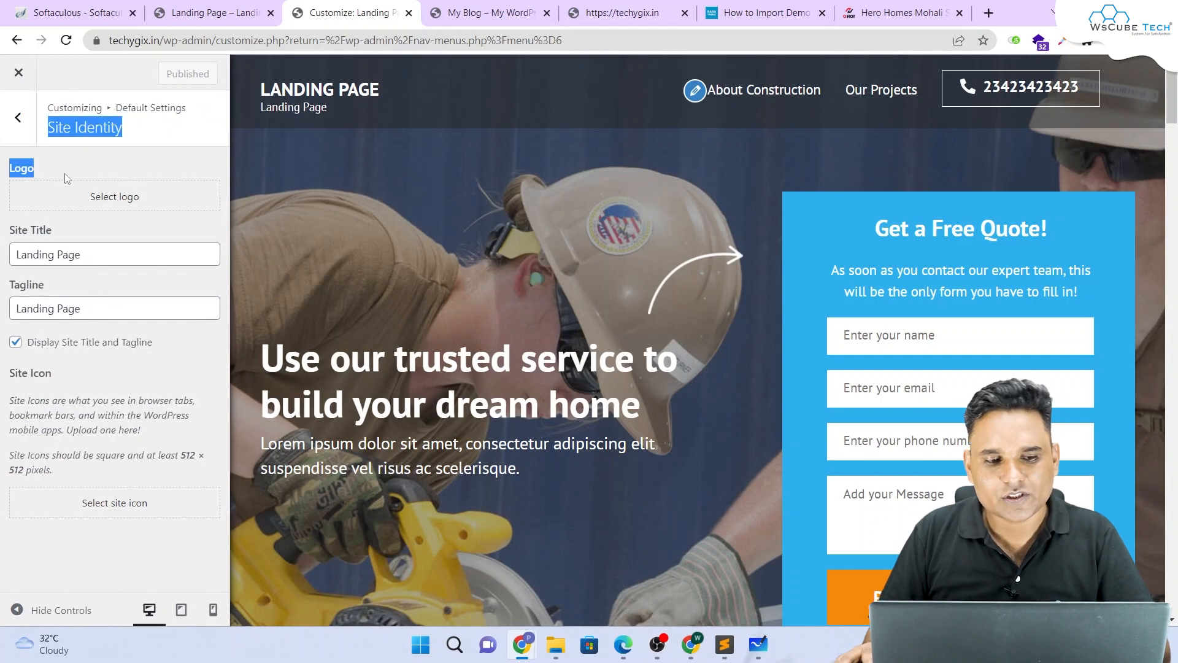
Step: Upload logo.png from the Desktop and set it as the site logo, skipping cropping
click(110, 203)
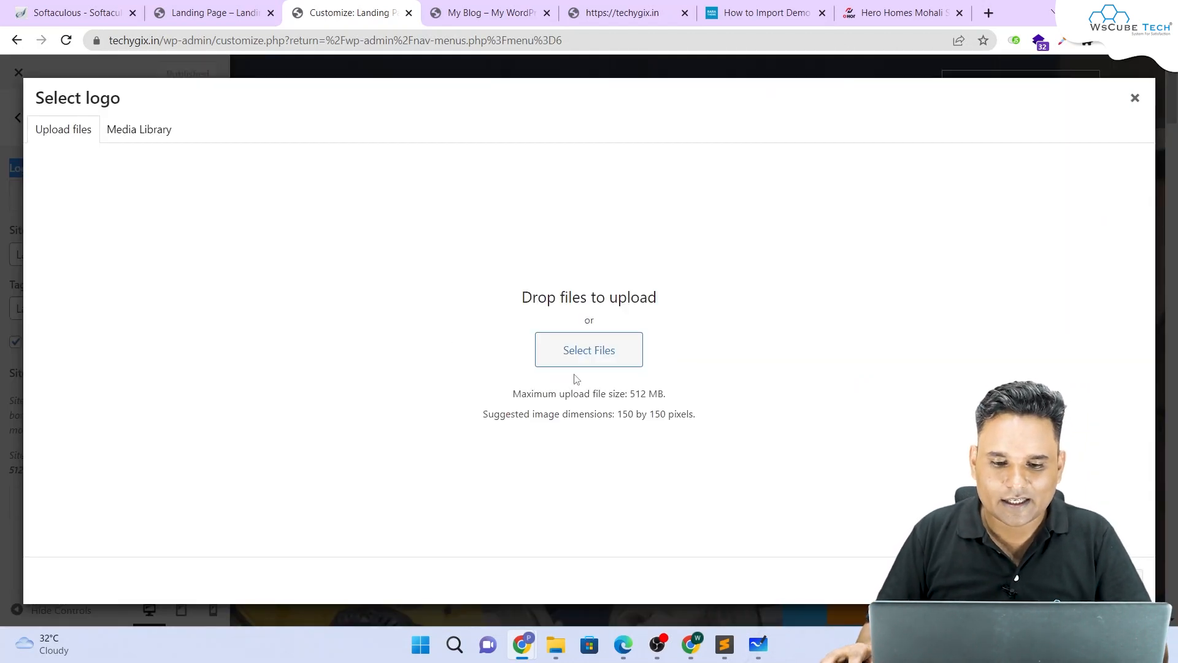
click(581, 348)
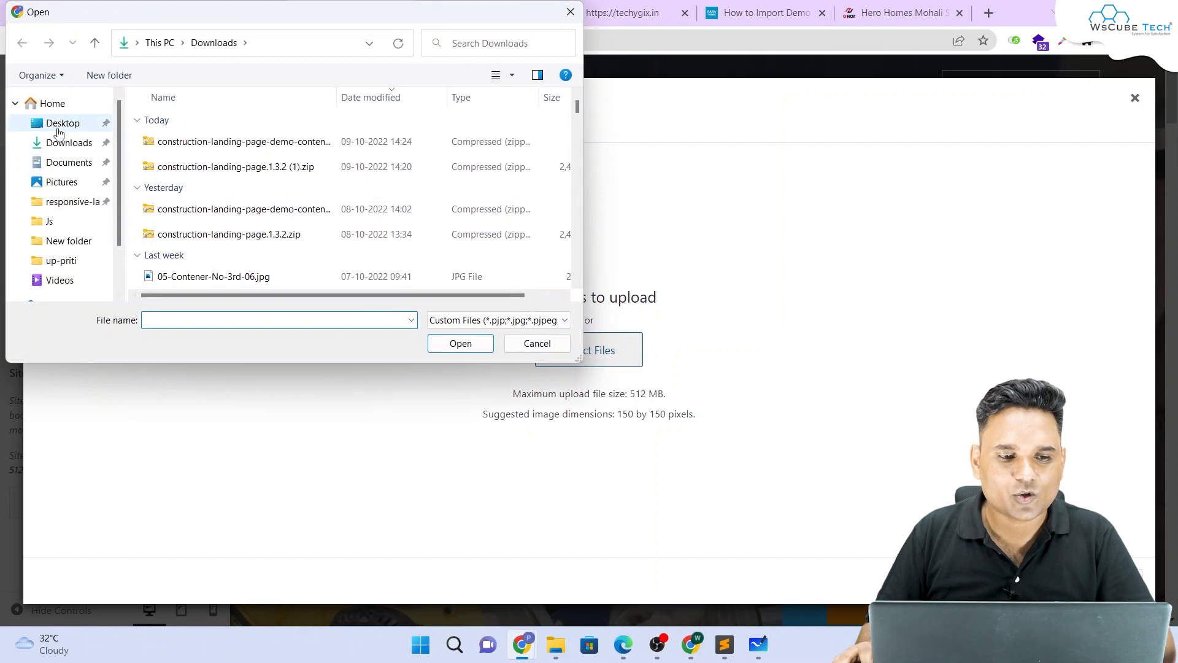
click(59, 126)
scroll(230, 168, down, 8)
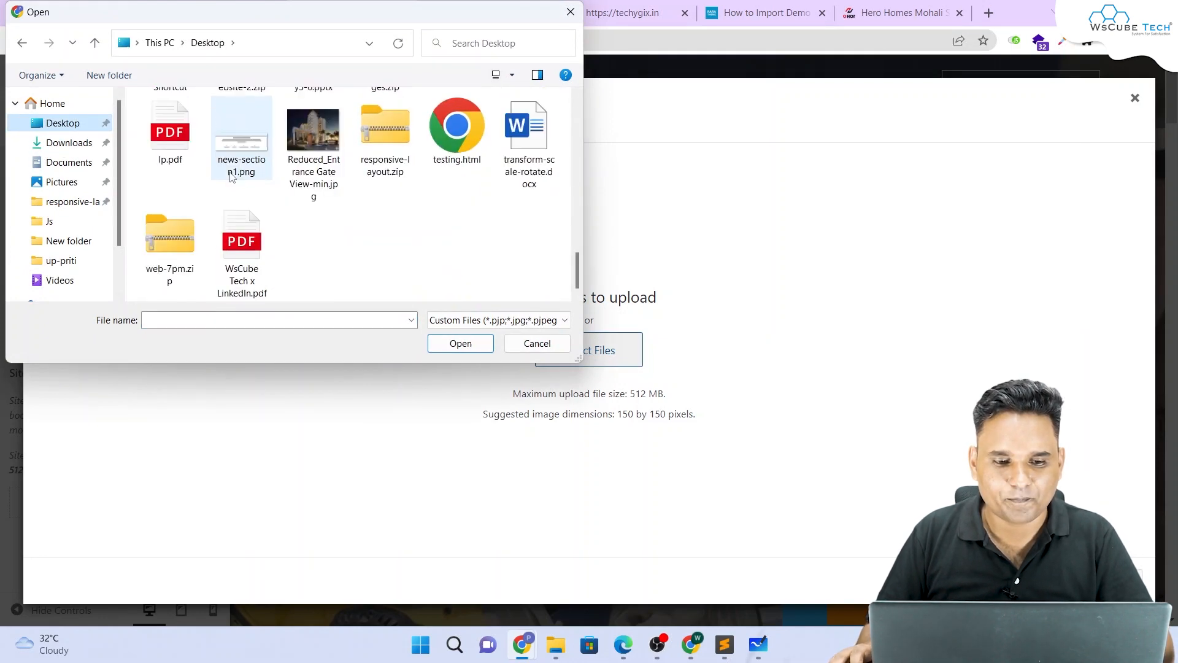
scroll(230, 176, up, 1)
click(230, 185)
double_click(528, 126)
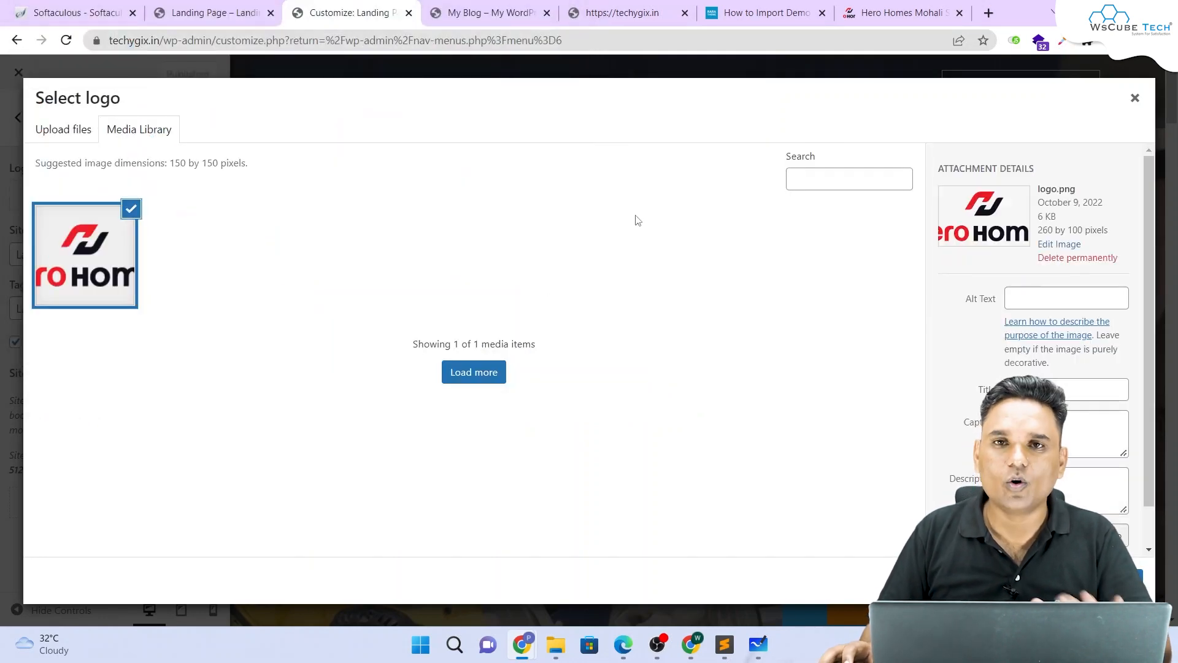
click(1120, 580)
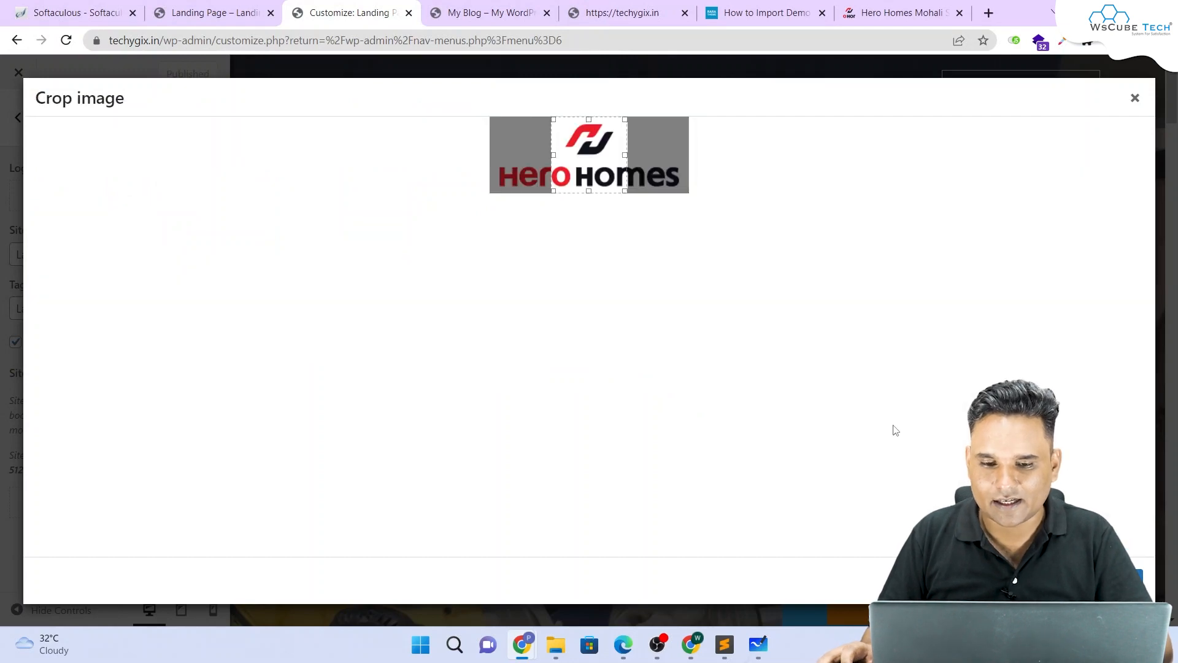
click(1025, 579)
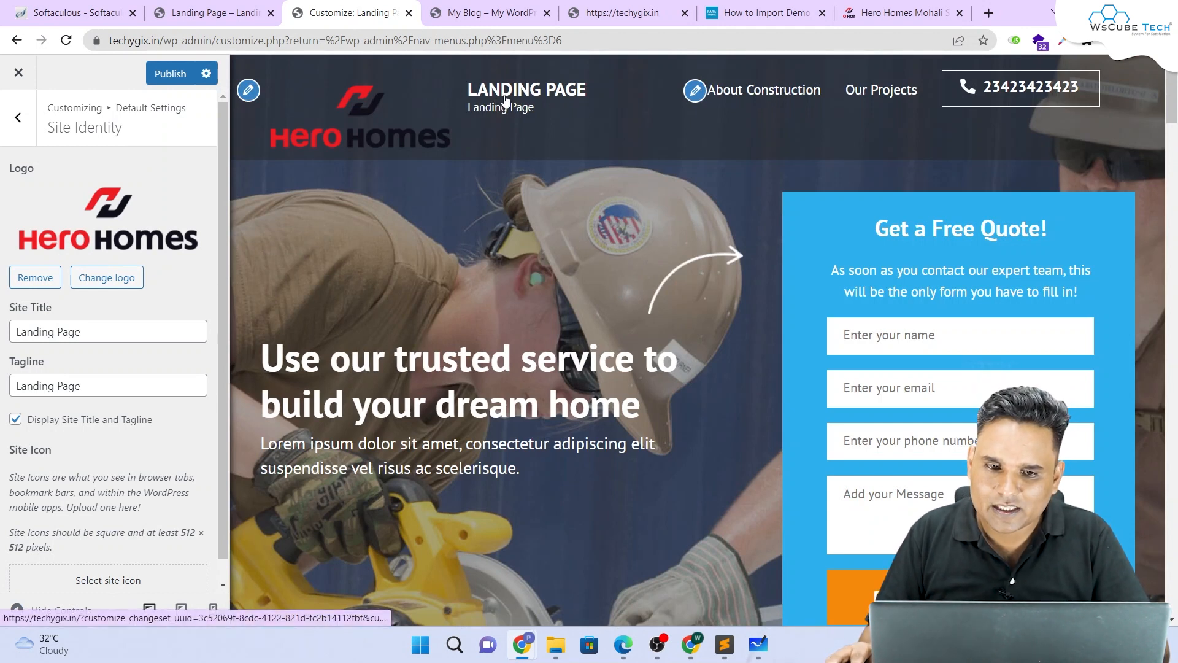
Step: Hide the site title and tagline, publish, and check the live landing page
click(15, 420)
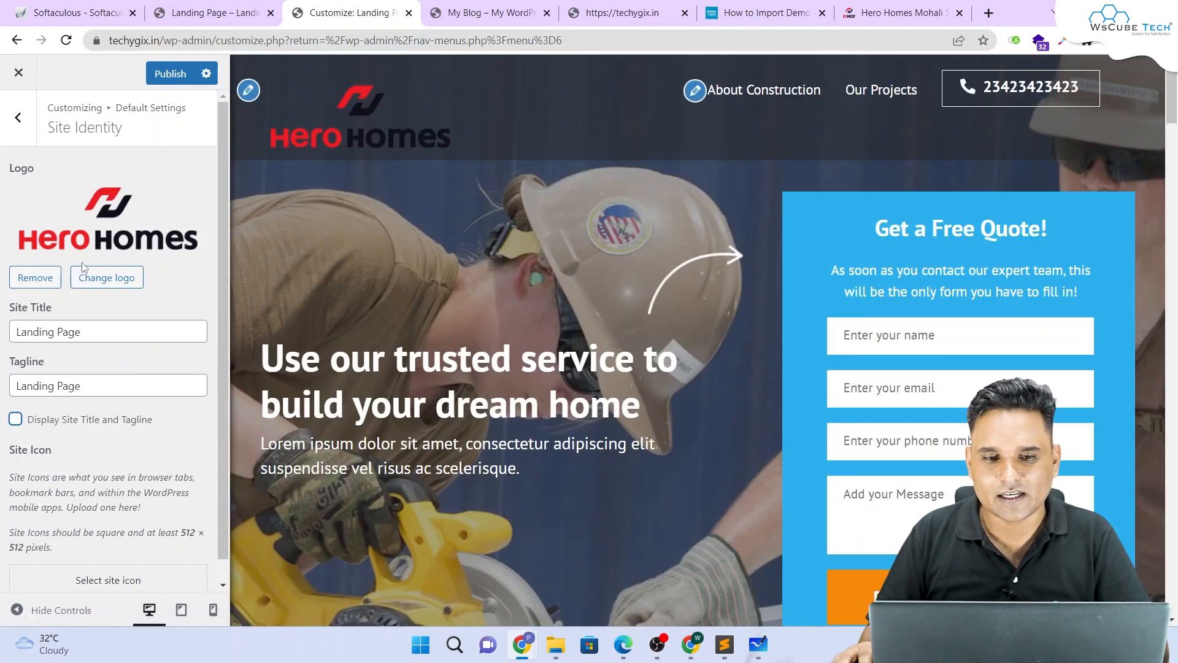
click(170, 74)
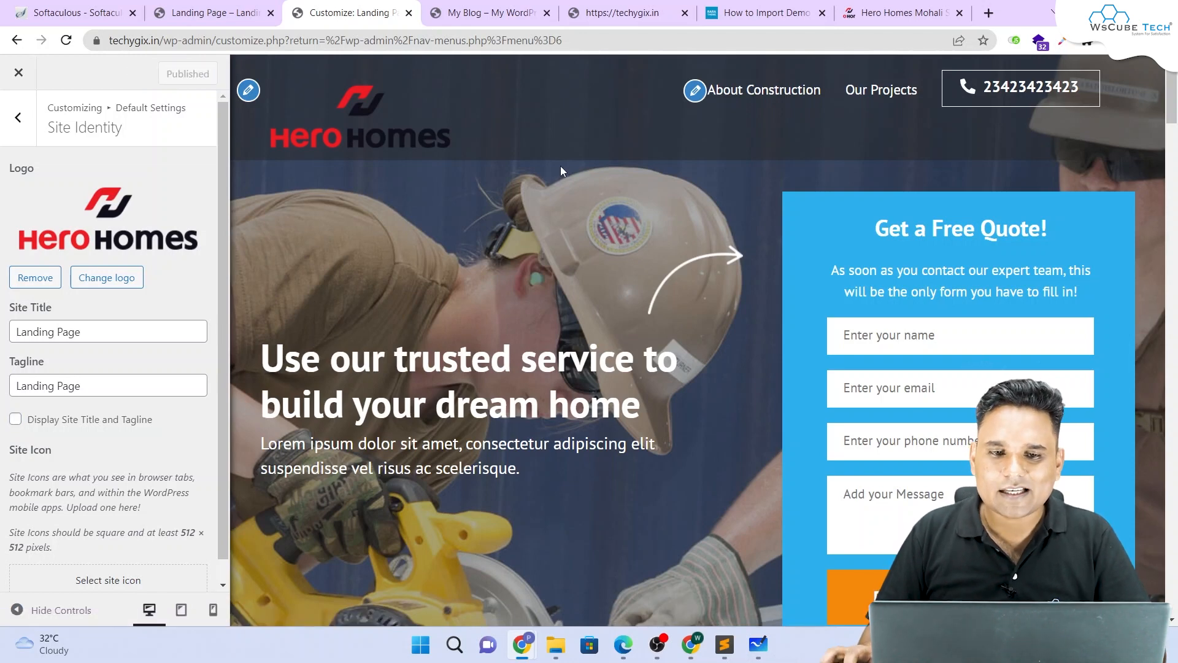
click(209, 12)
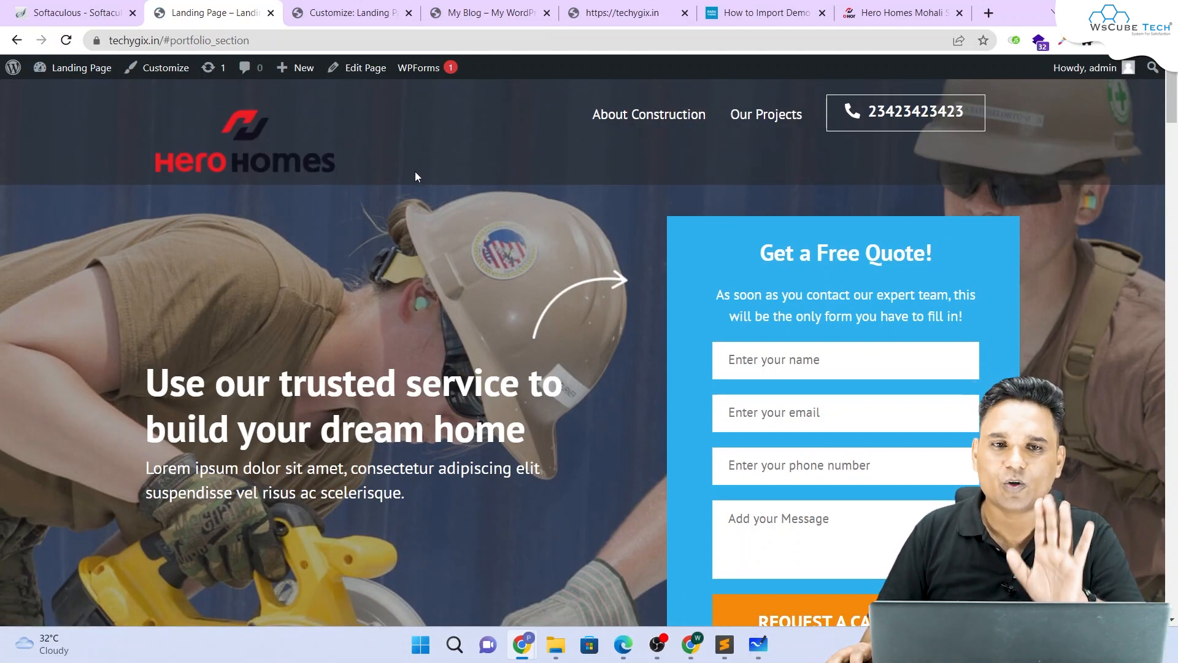
click(347, 12)
click(109, 219)
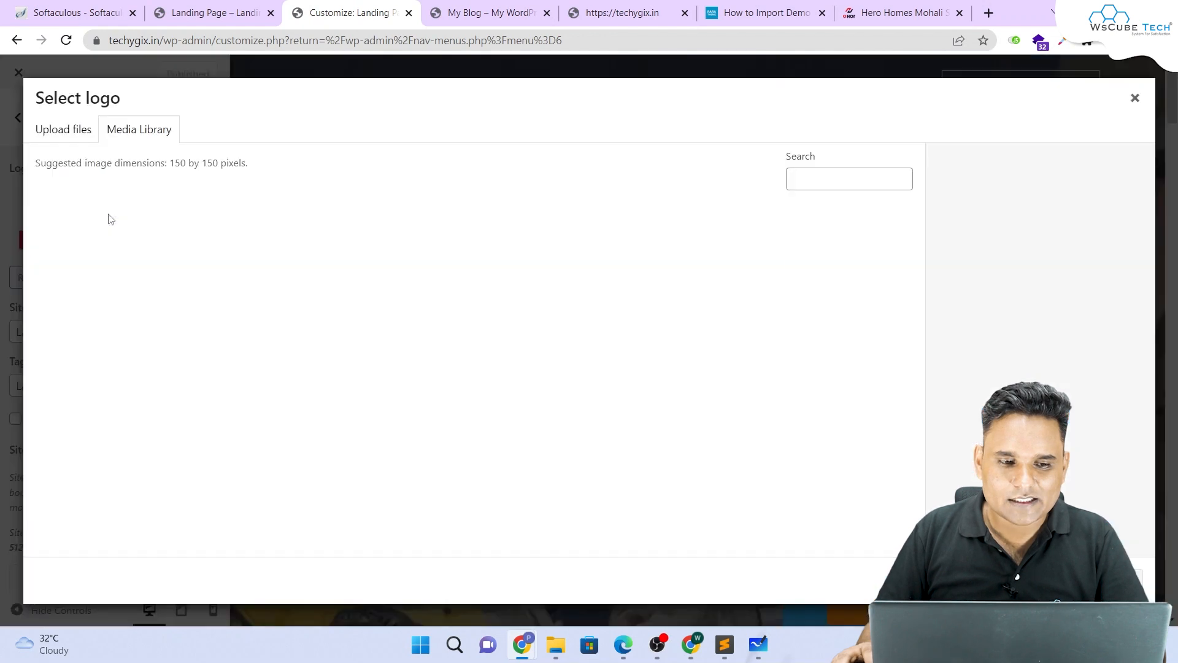
Step: Scale logo.png to 150 × 58 pixels in the image editor and update the media file
click(85, 232)
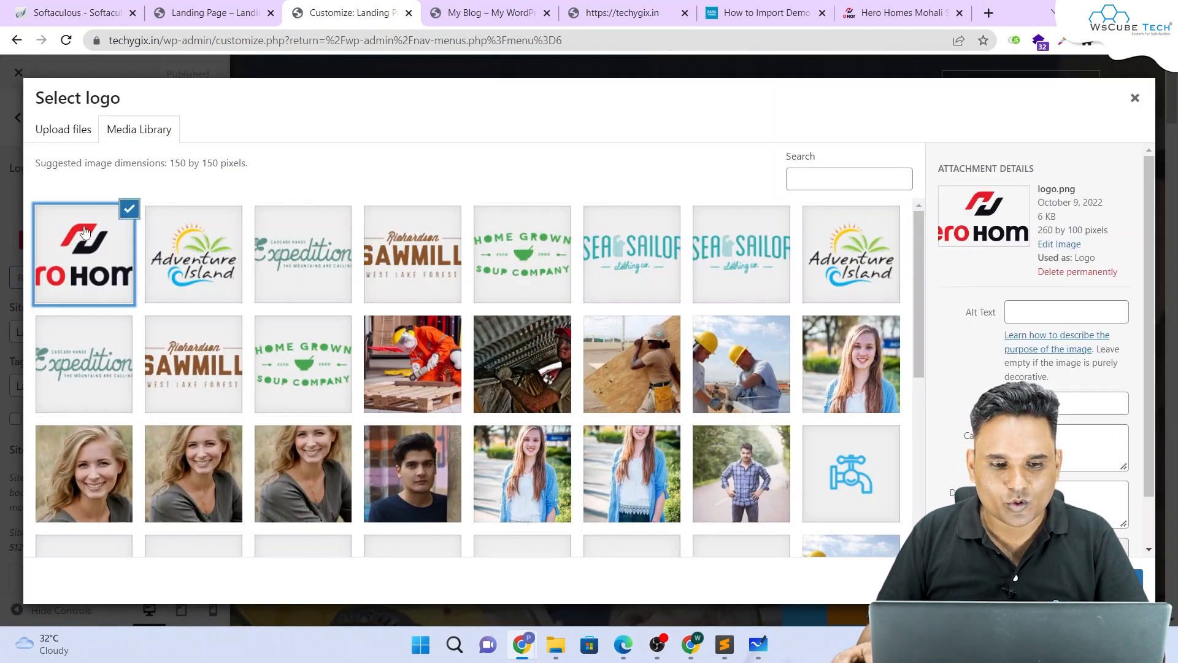
click(1074, 246)
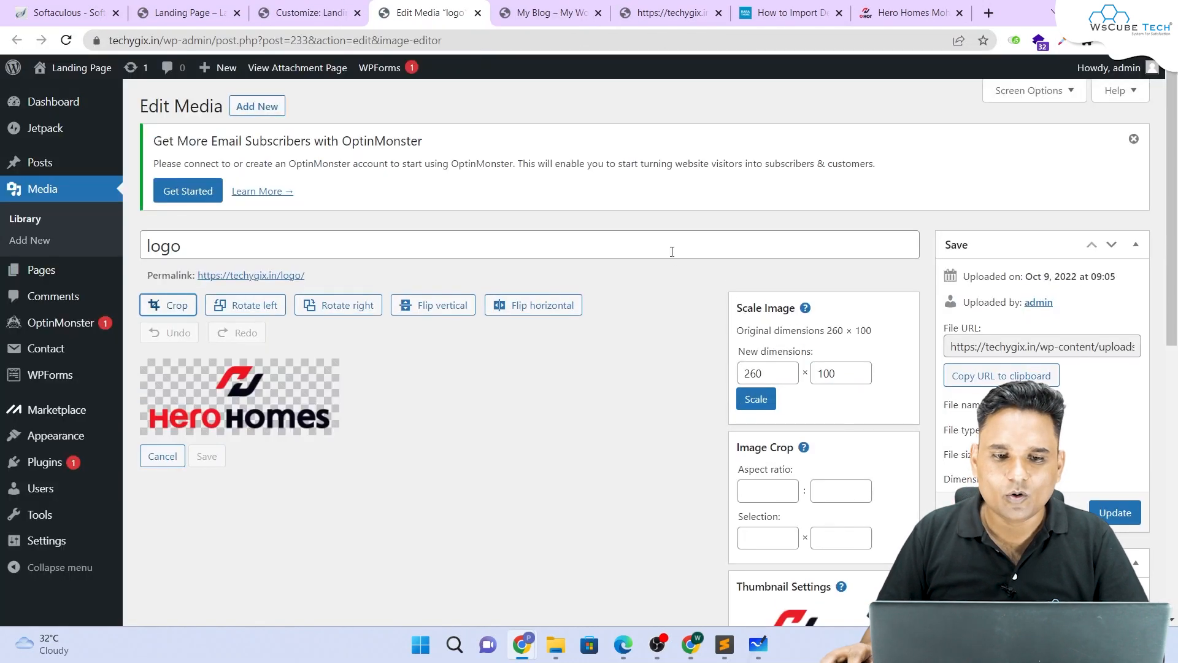
scroll(252, 281, down, 3)
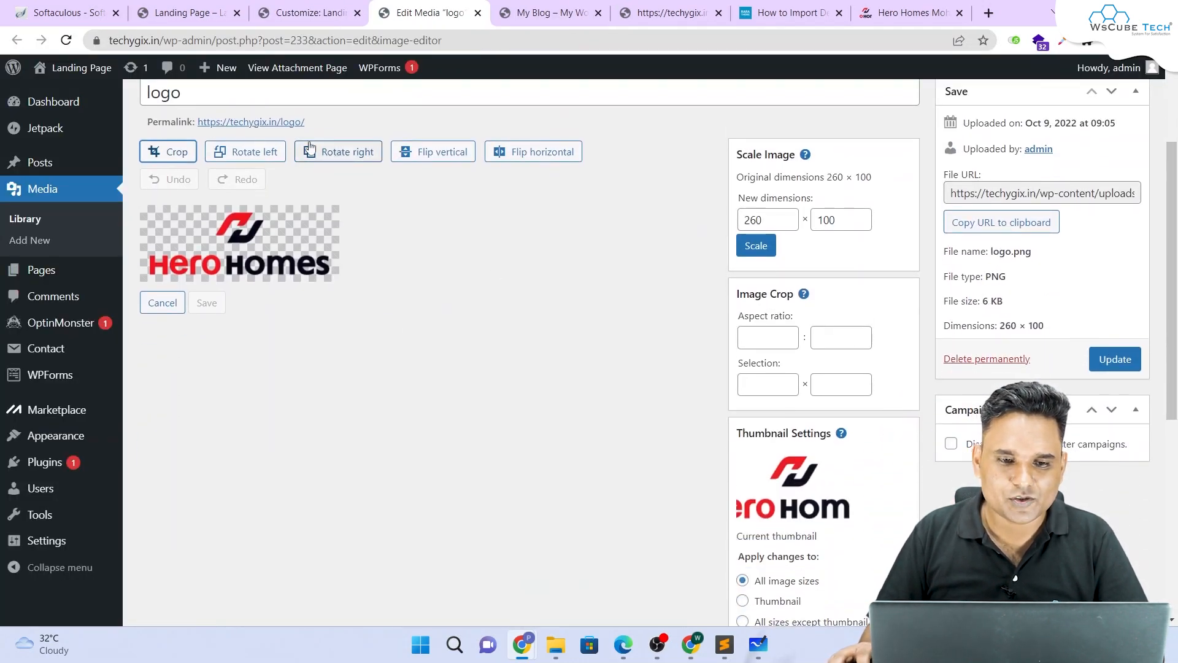
drag(778, 214, 719, 219)
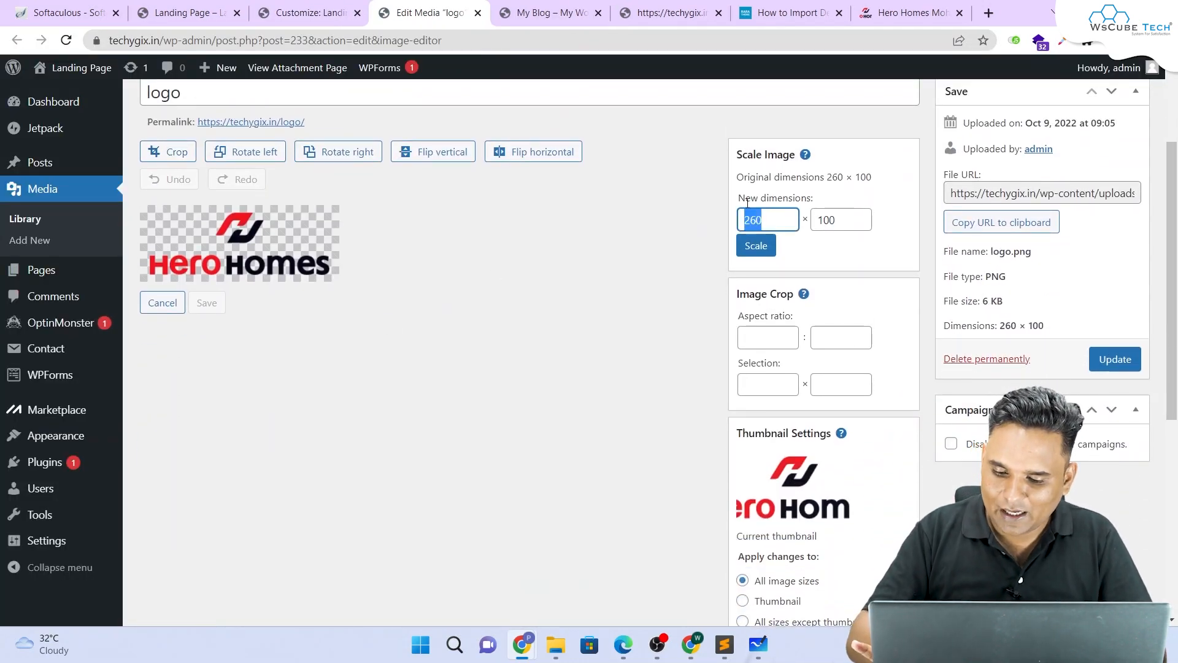
text(150)
click(756, 246)
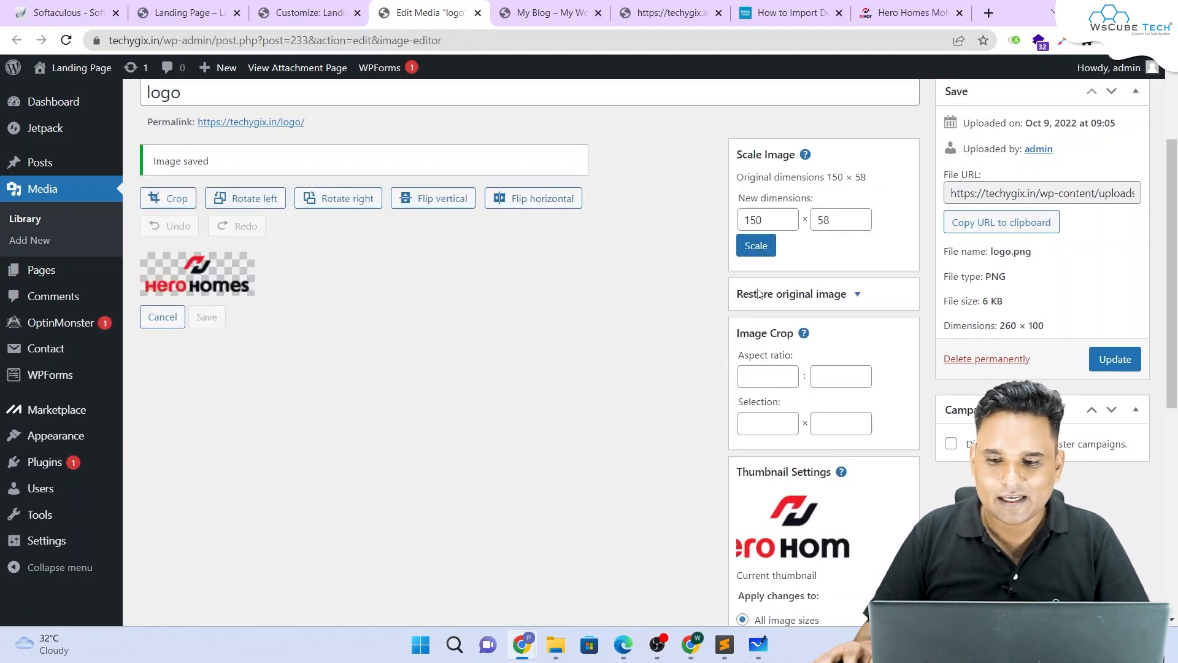
scroll(863, 316, down, 5)
scroll(868, 321, up, 6)
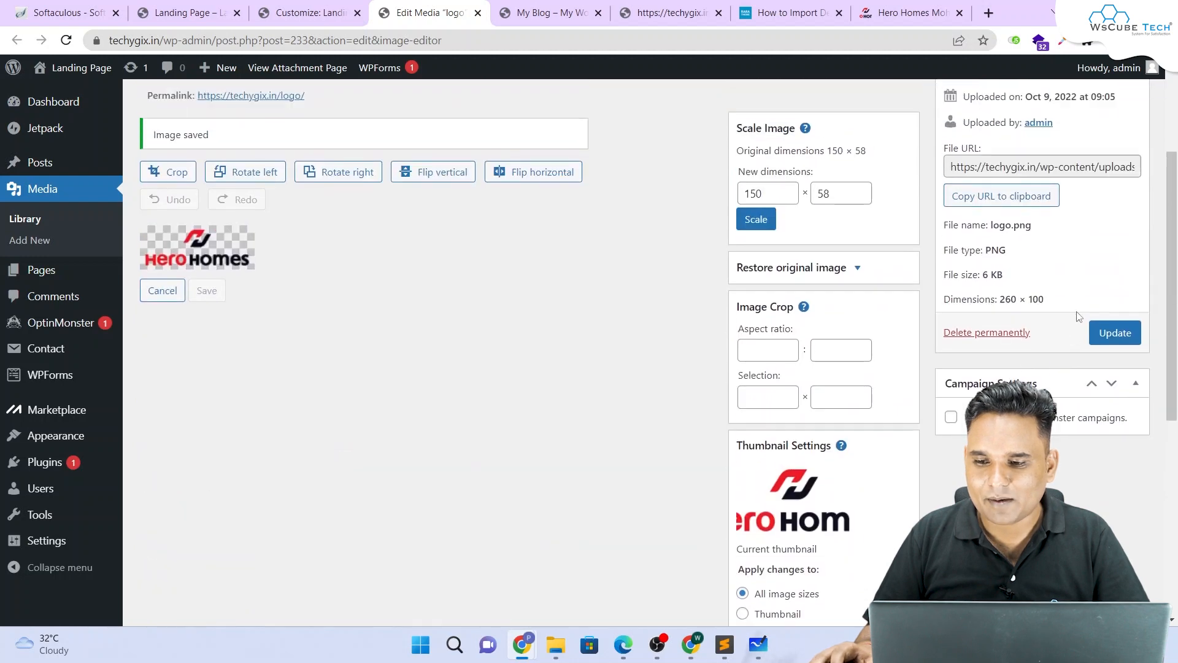
click(1115, 359)
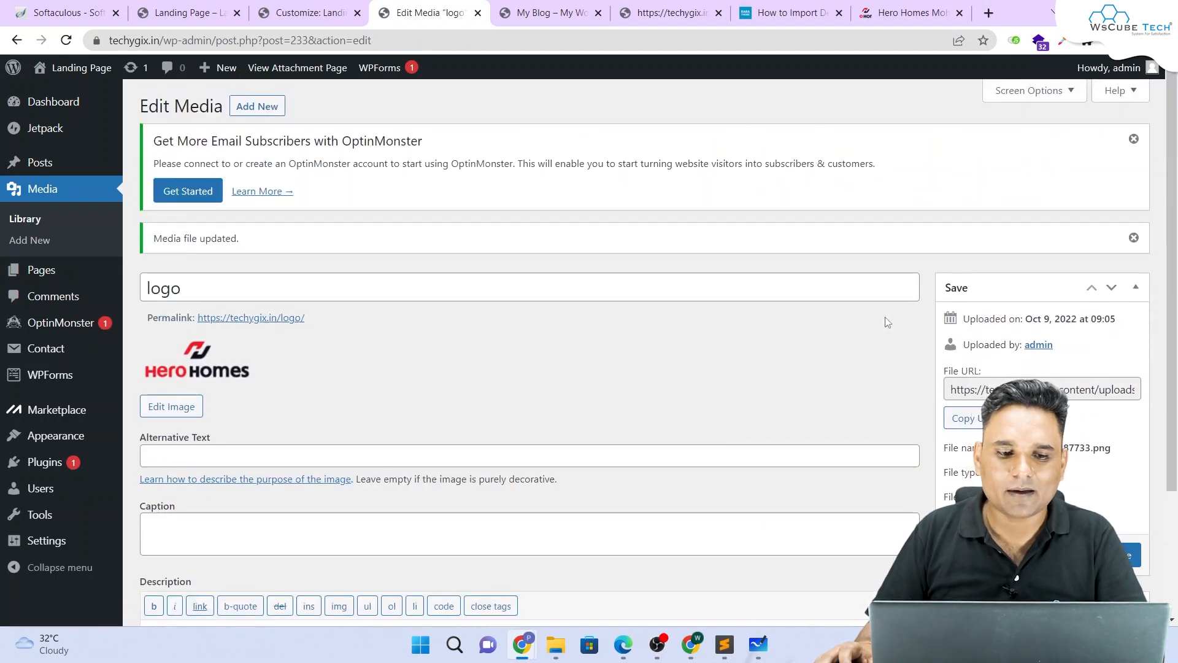
click(184, 13)
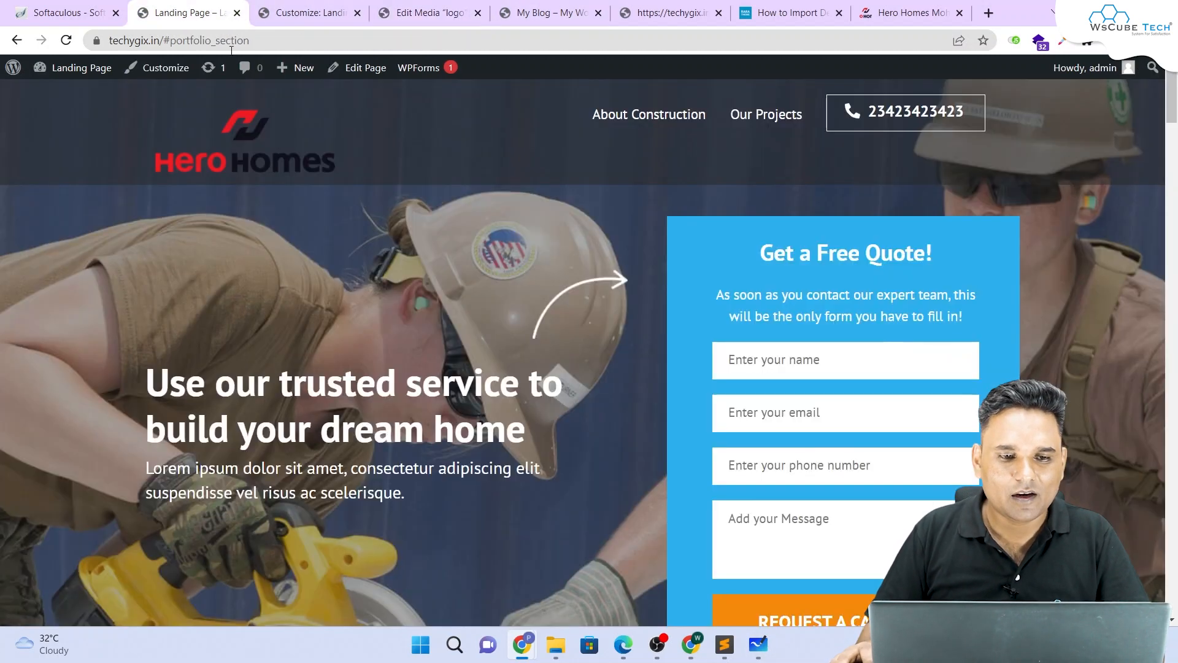
Step: Reload the landing page to show the 150 × 58 logo and test the About Construction link
key(F5)
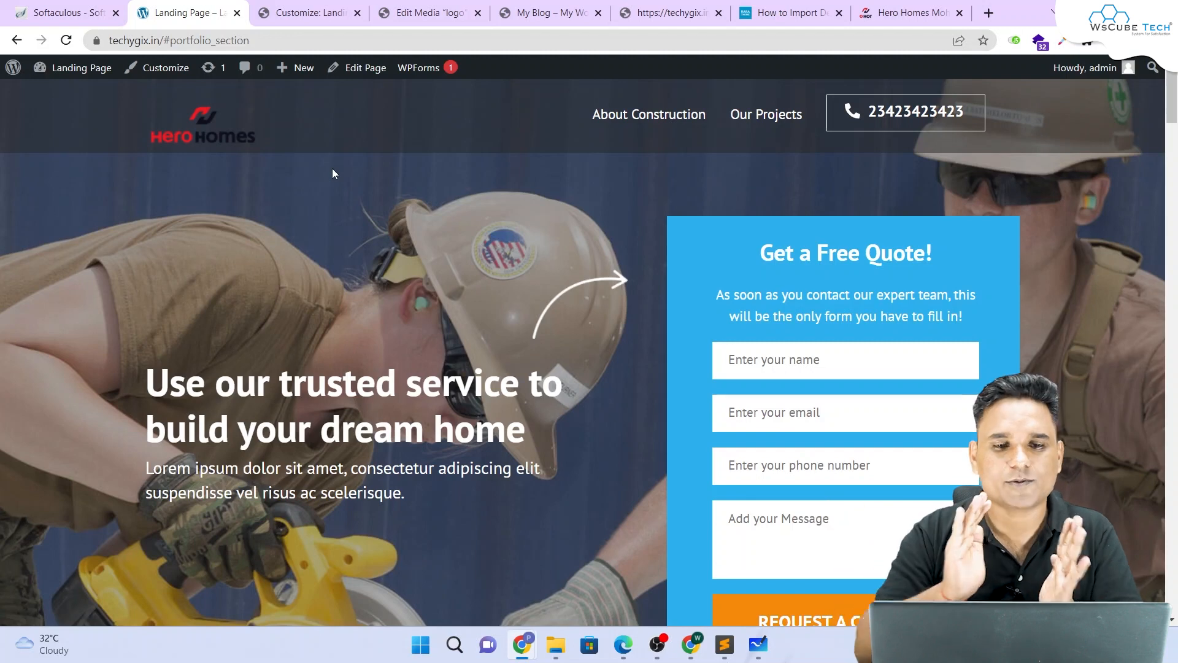
click(638, 116)
scroll(657, 138, up, 4)
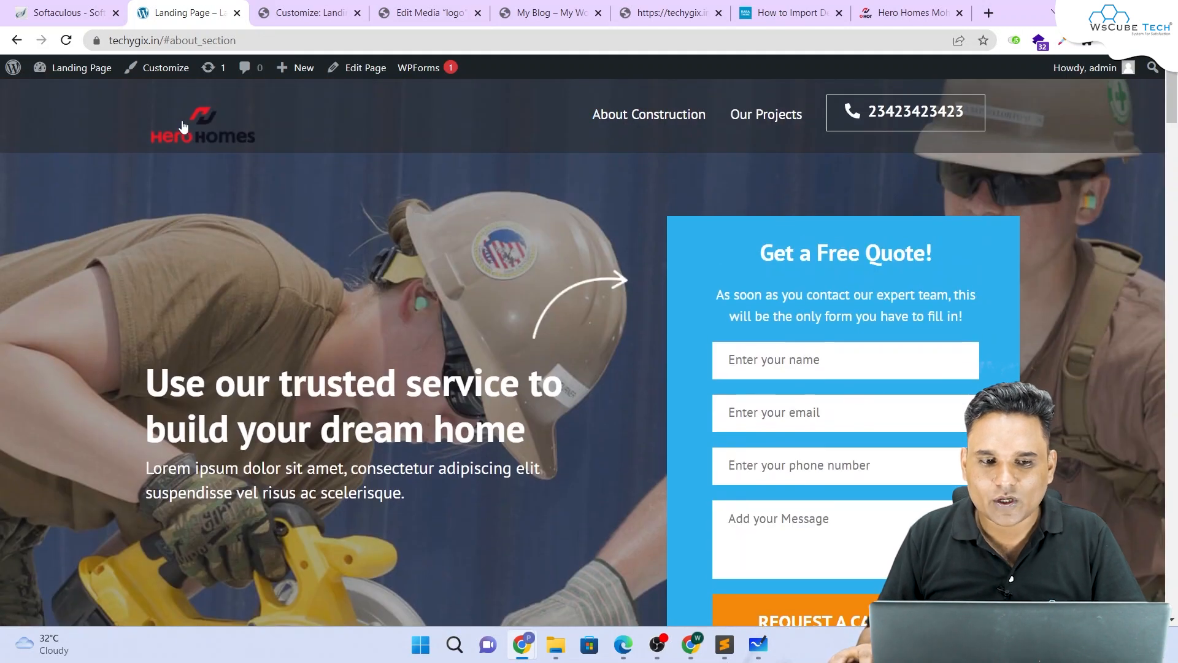
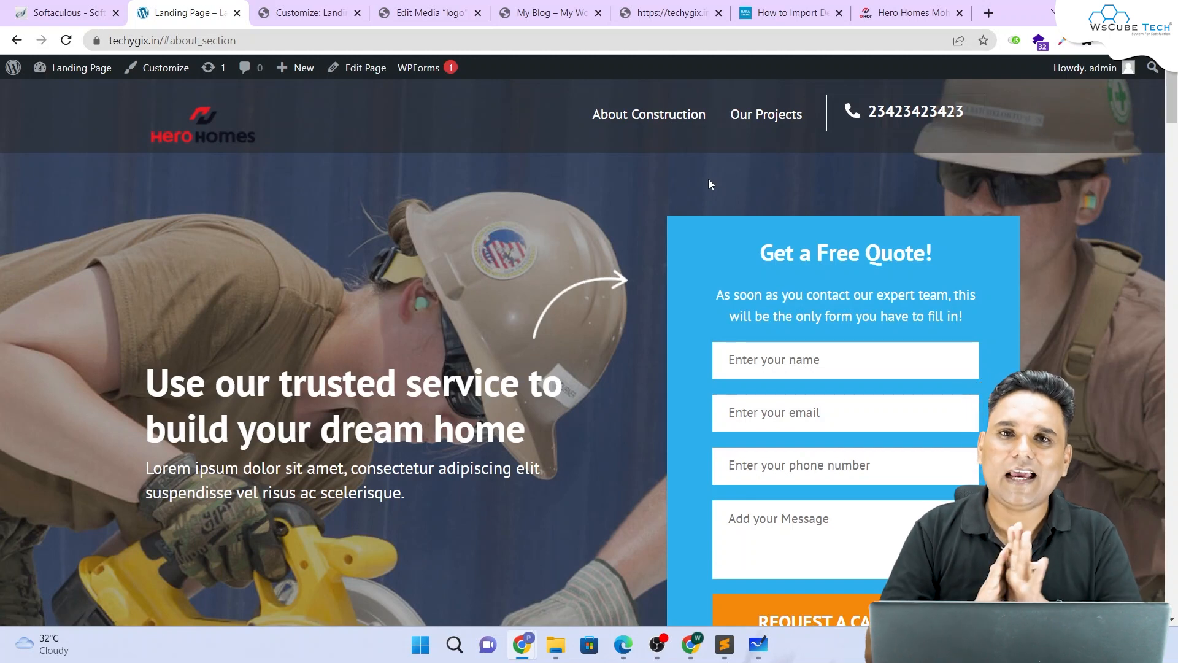
Step: Close the Select logo dialog and exit the Customizer to the Header Menu screen
click(310, 12)
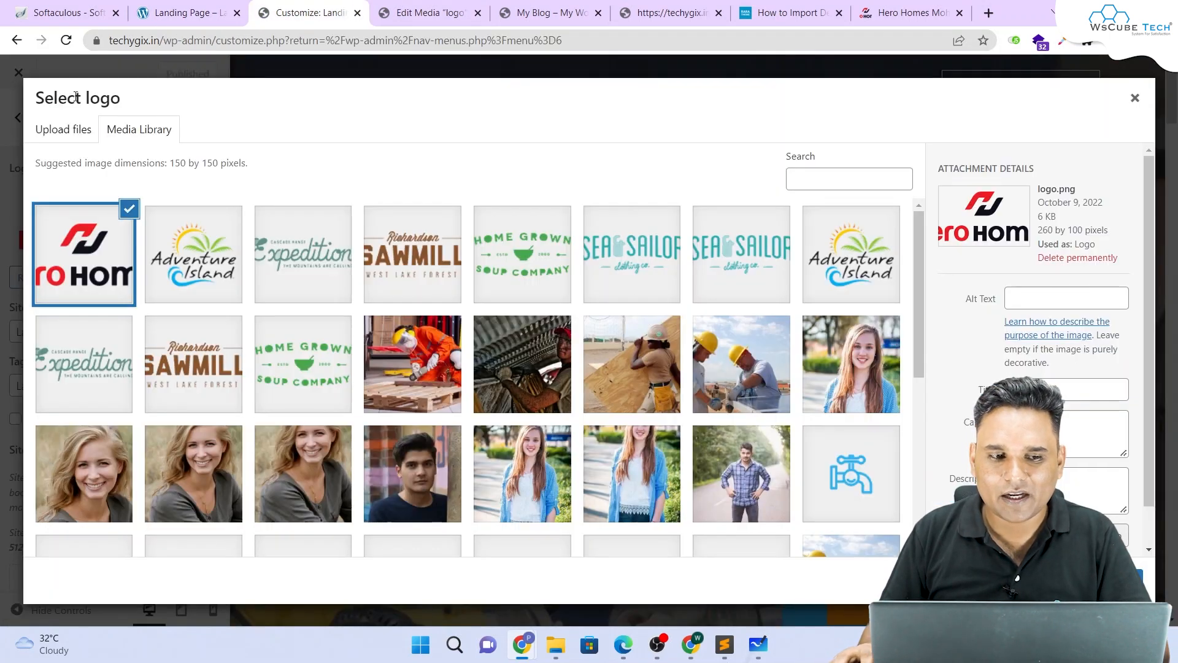
click(1135, 98)
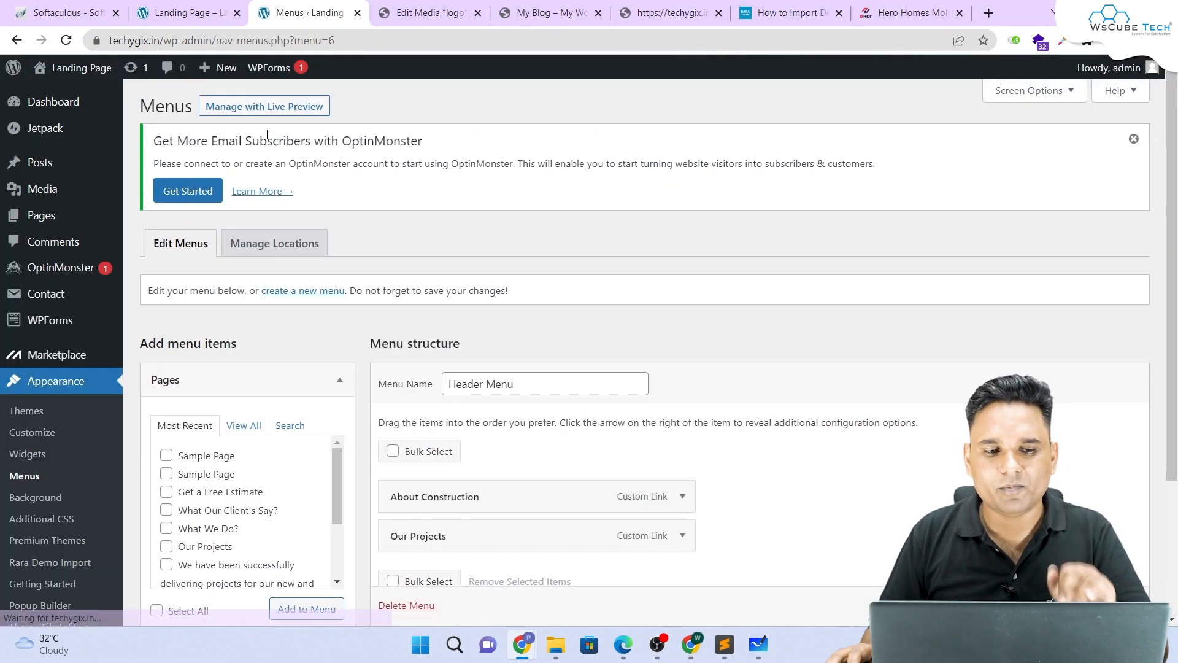
Step: Open the All Pages list and scroll down to the Front Page row
click(35, 218)
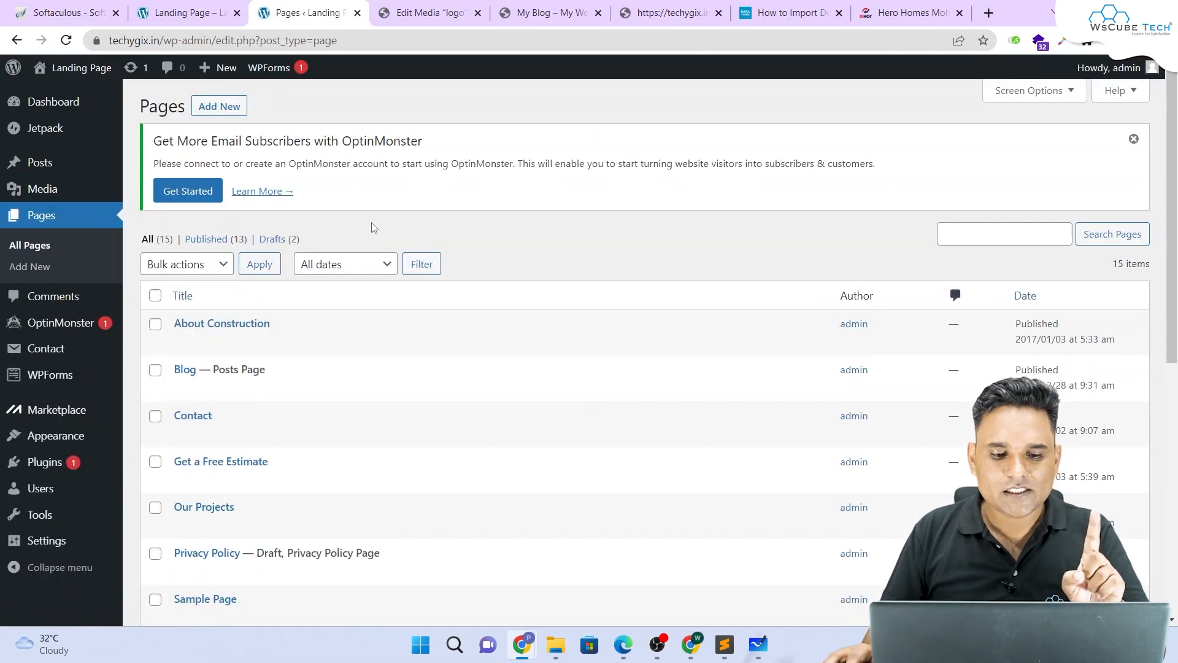
scroll(376, 230, down, 8)
scroll(376, 229, down, 1)
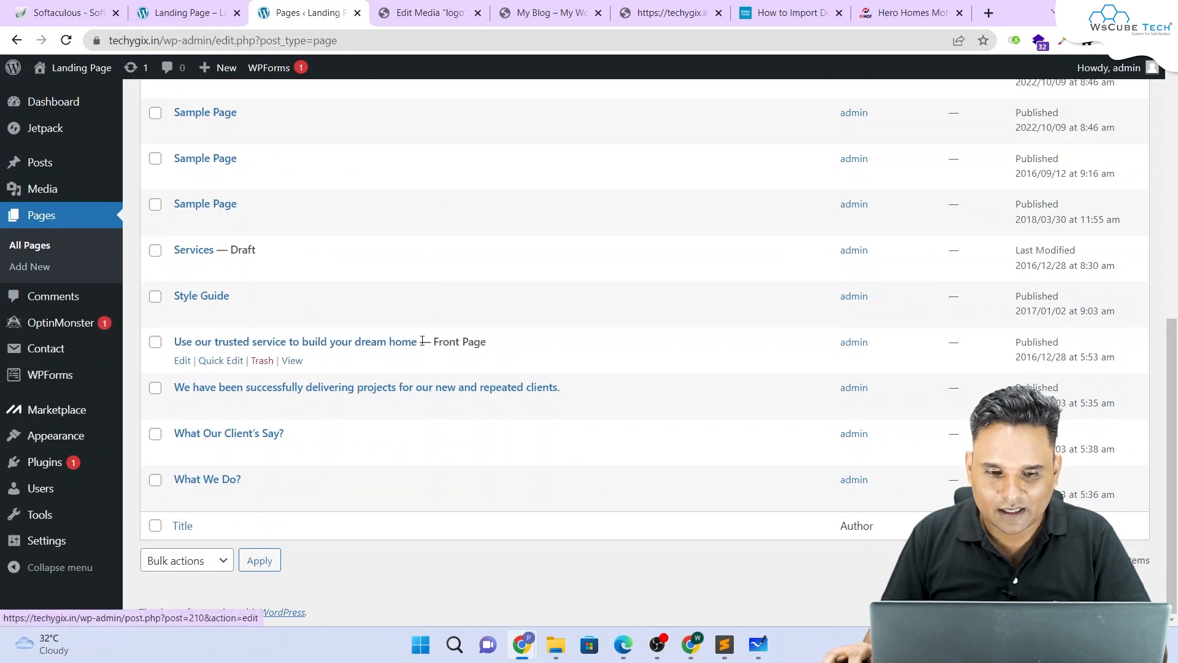
drag(415, 342, 351, 343)
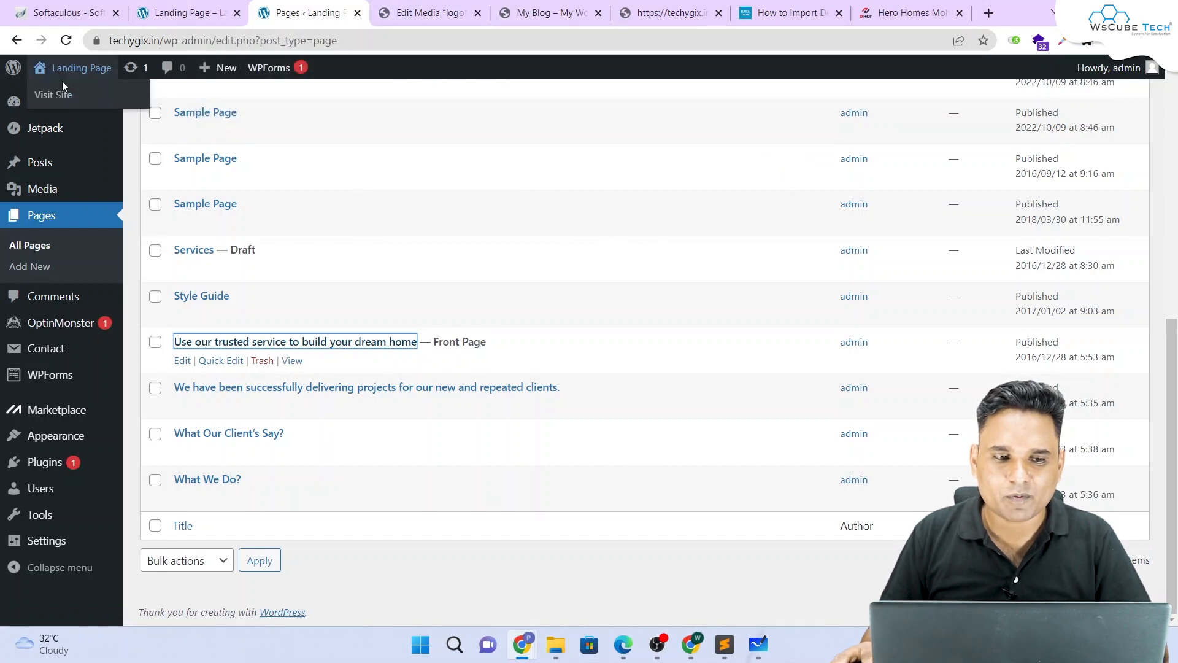
Step: Check the hero heading on the live site, then open the Front Page for editing
click(54, 95)
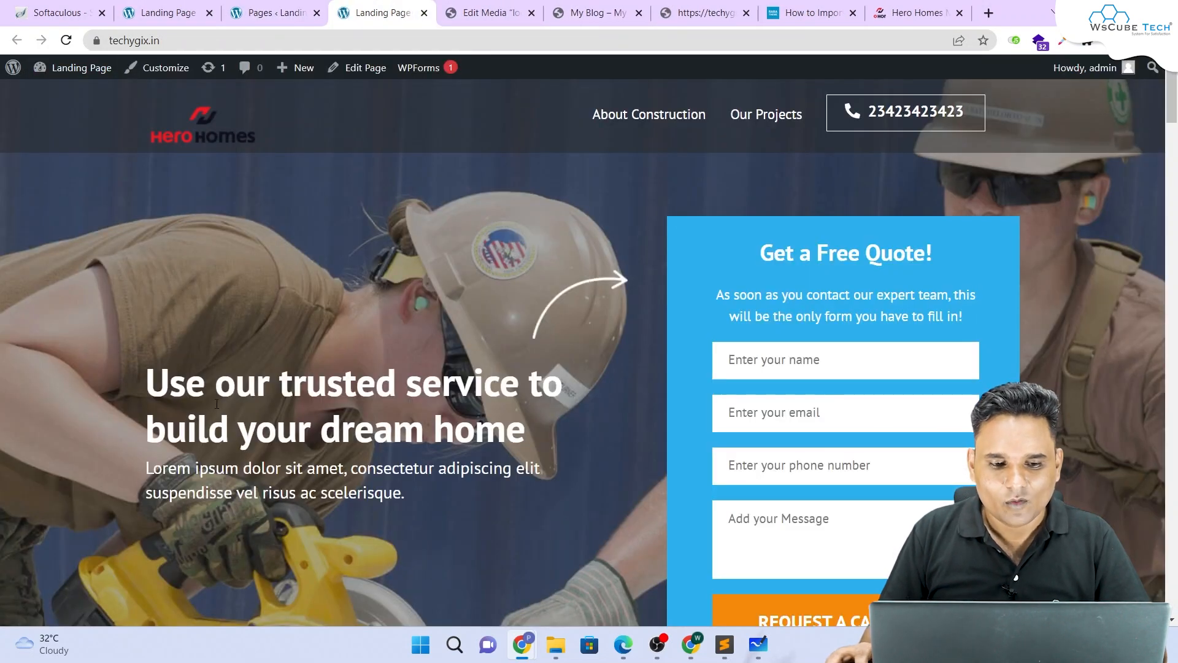
drag(147, 384, 536, 421)
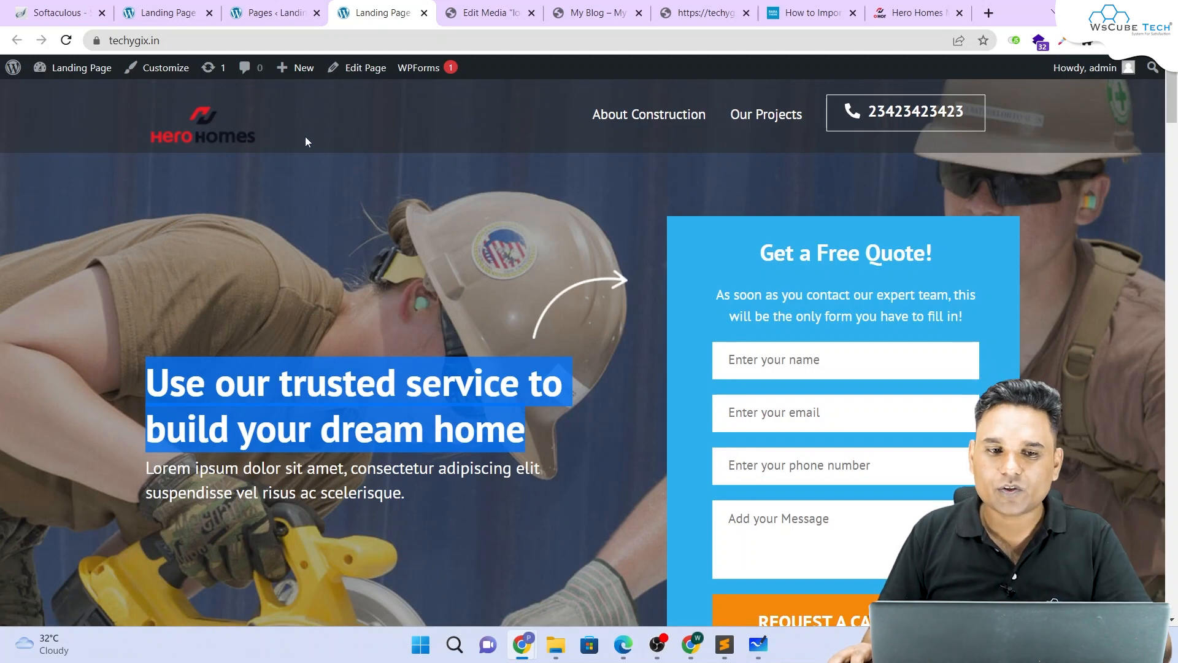
click(268, 13)
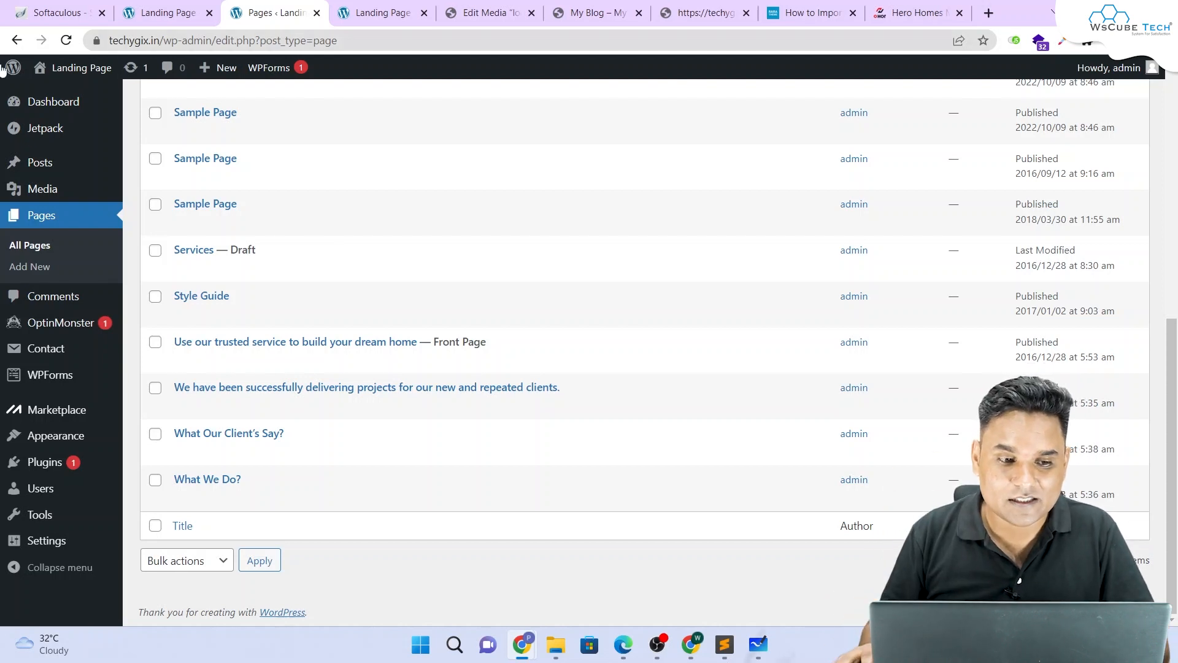
mouse_move(60, 165)
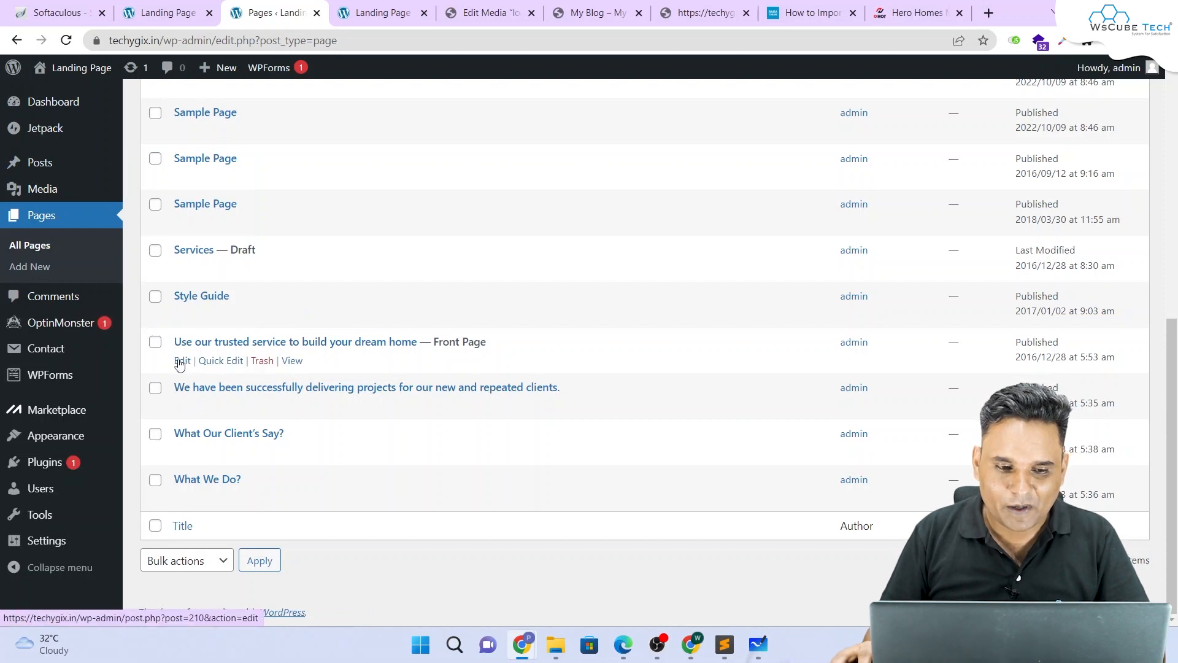
click(182, 363)
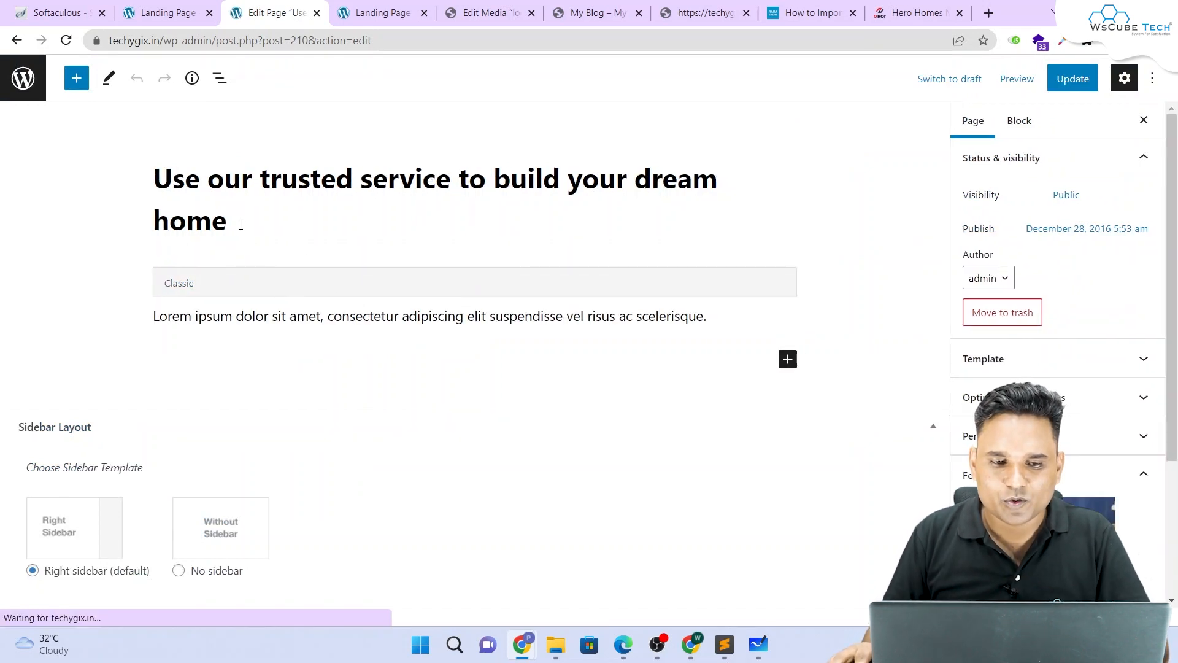
Step: Change the front page title to 'Welcome to Wscubetech'
drag(239, 222, 162, 184)
text(We)
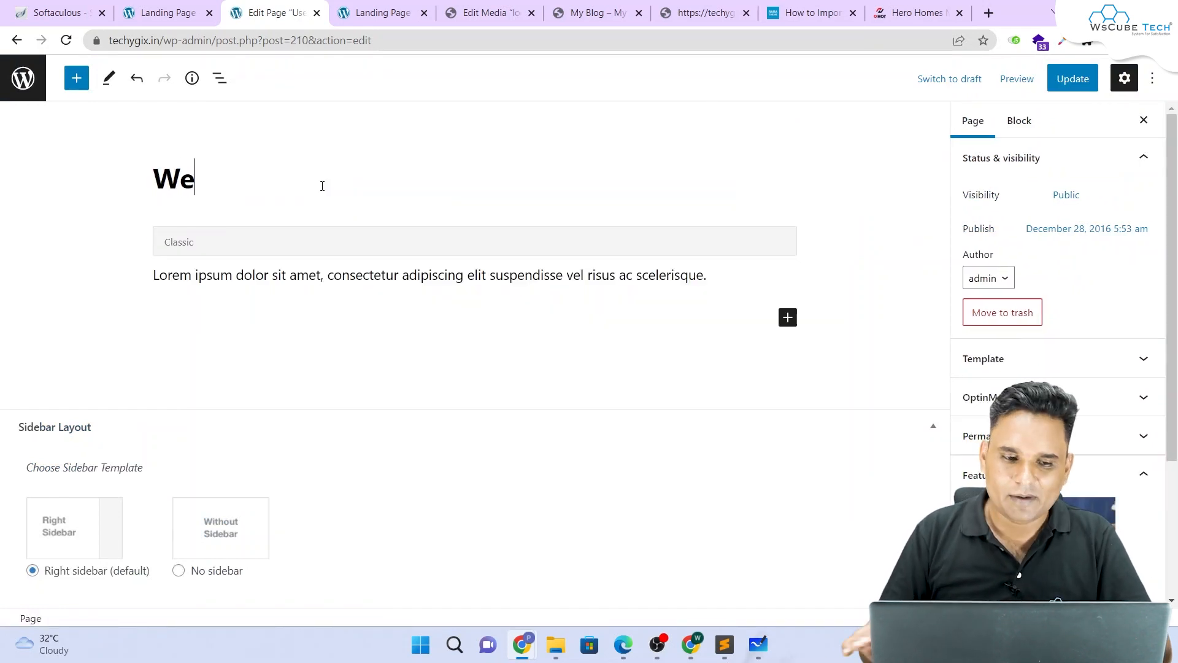
text(lcome t)
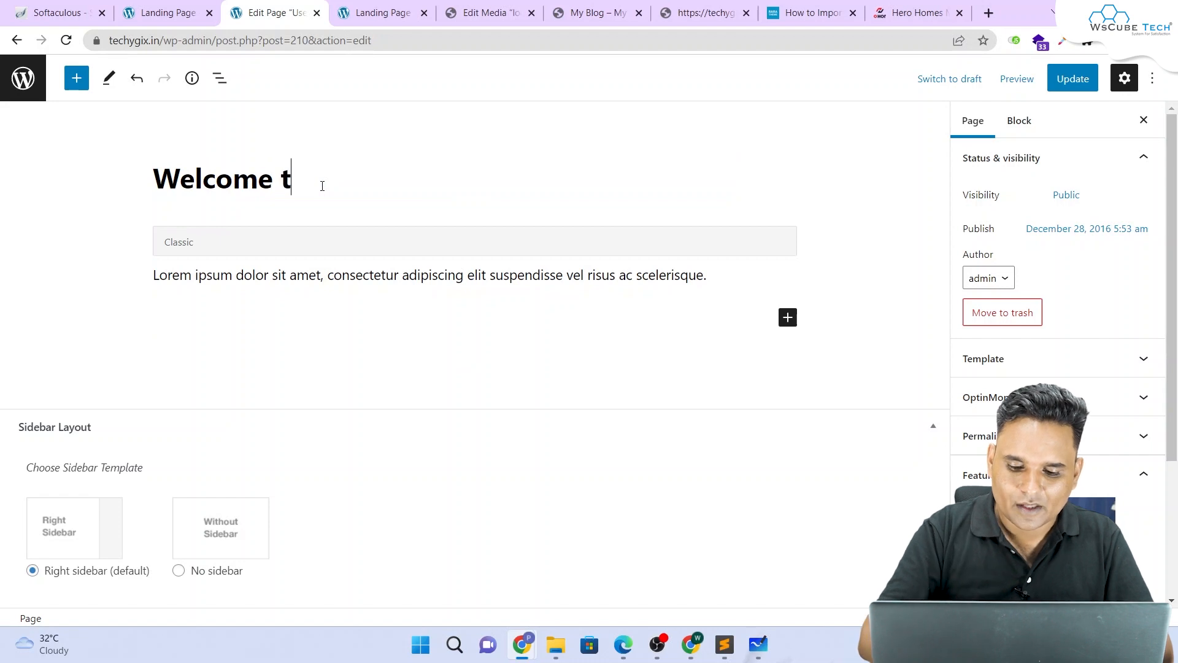
text(o Wscubetech)
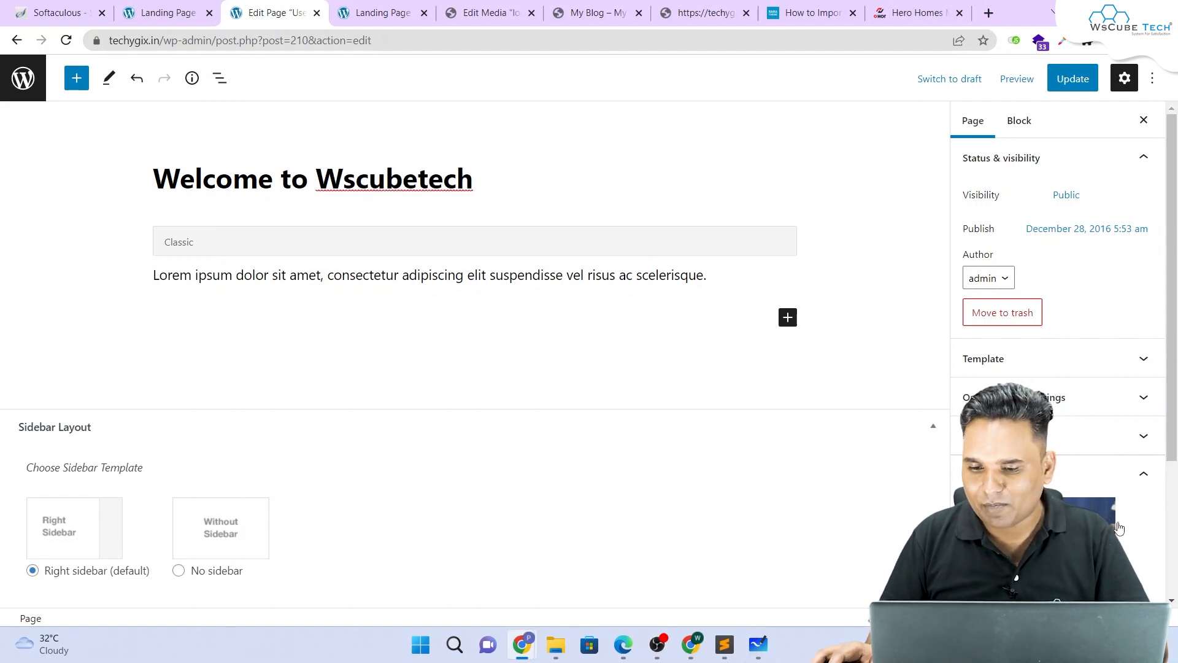
scroll(1118, 527, down, 3)
Step: Upload the tennis-court photo, set it as the featured image, and update the page
click(1021, 484)
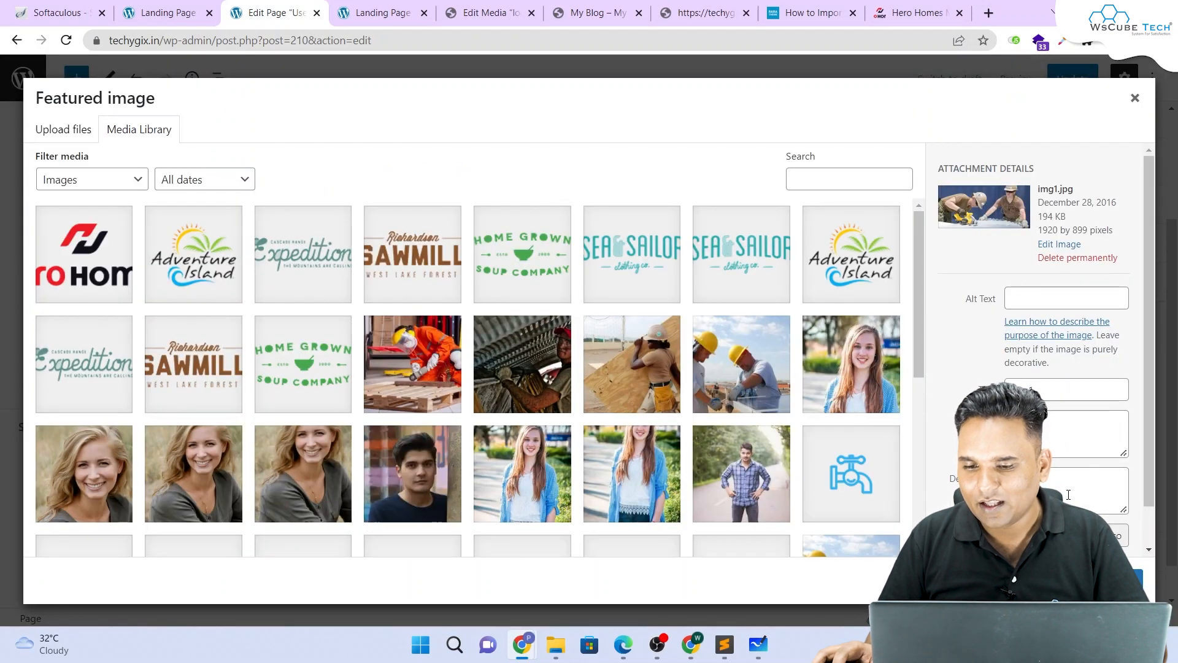
click(64, 128)
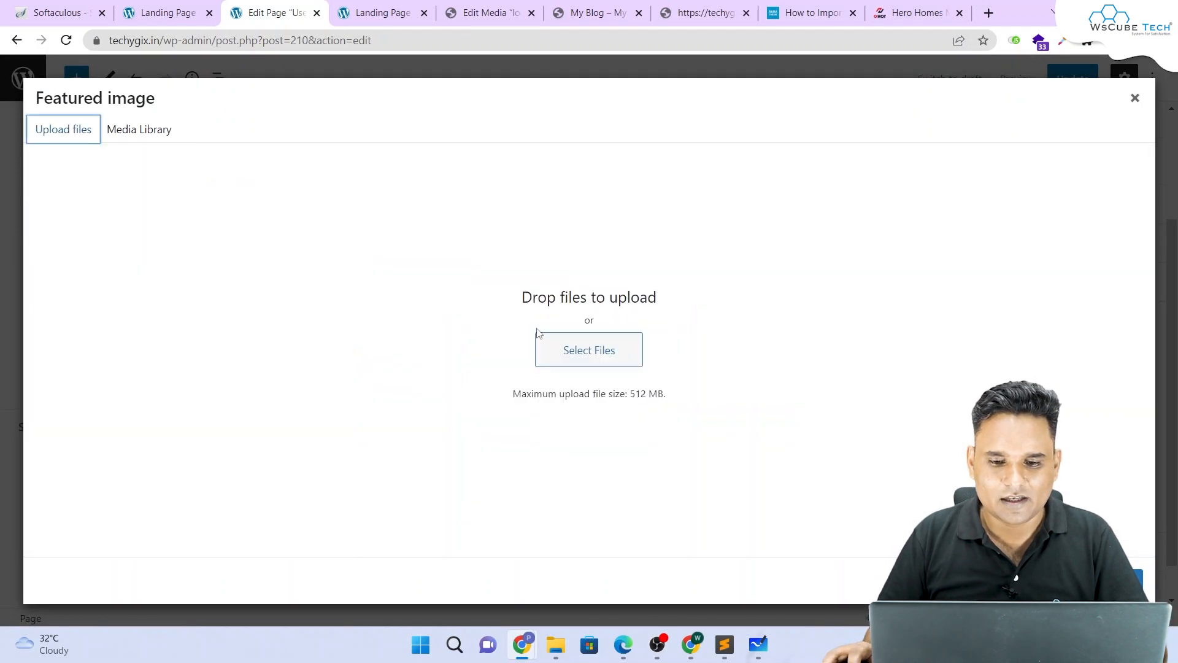
click(552, 350)
scroll(360, 243, down, 5)
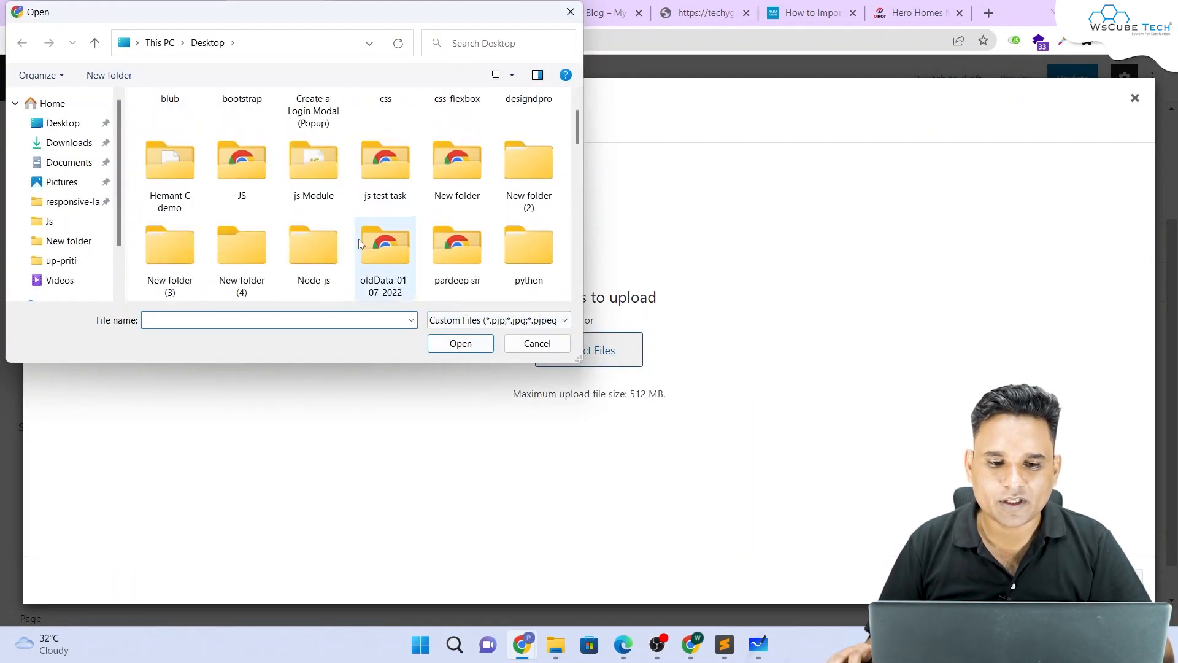
click(236, 184)
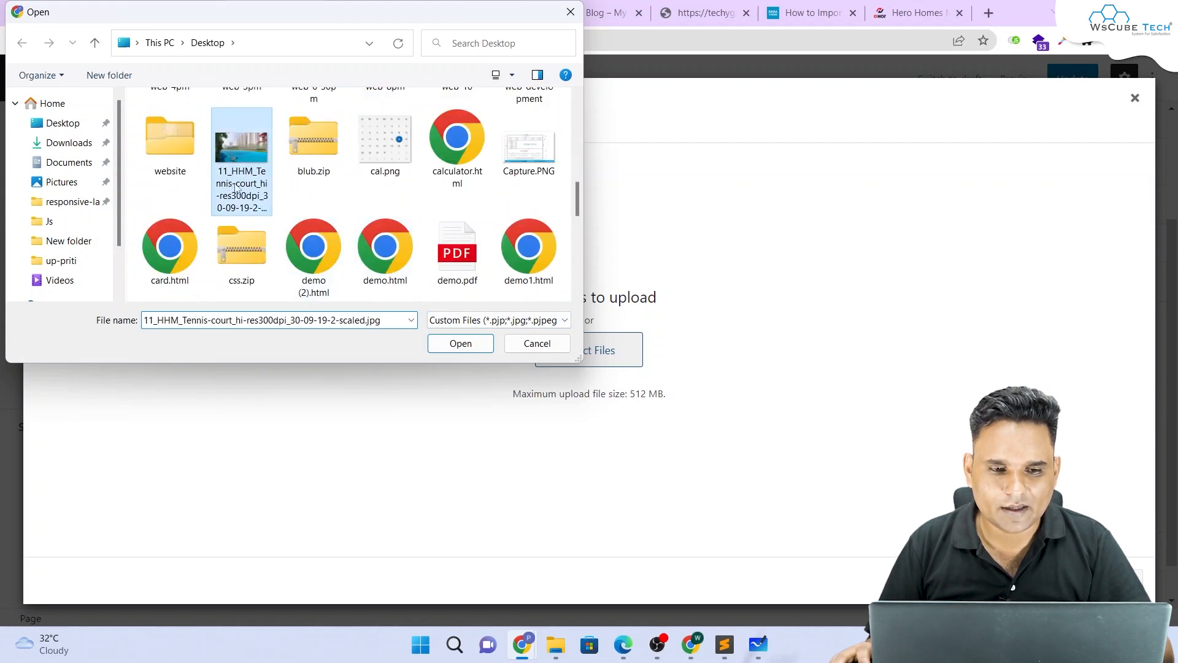
double_click(240, 172)
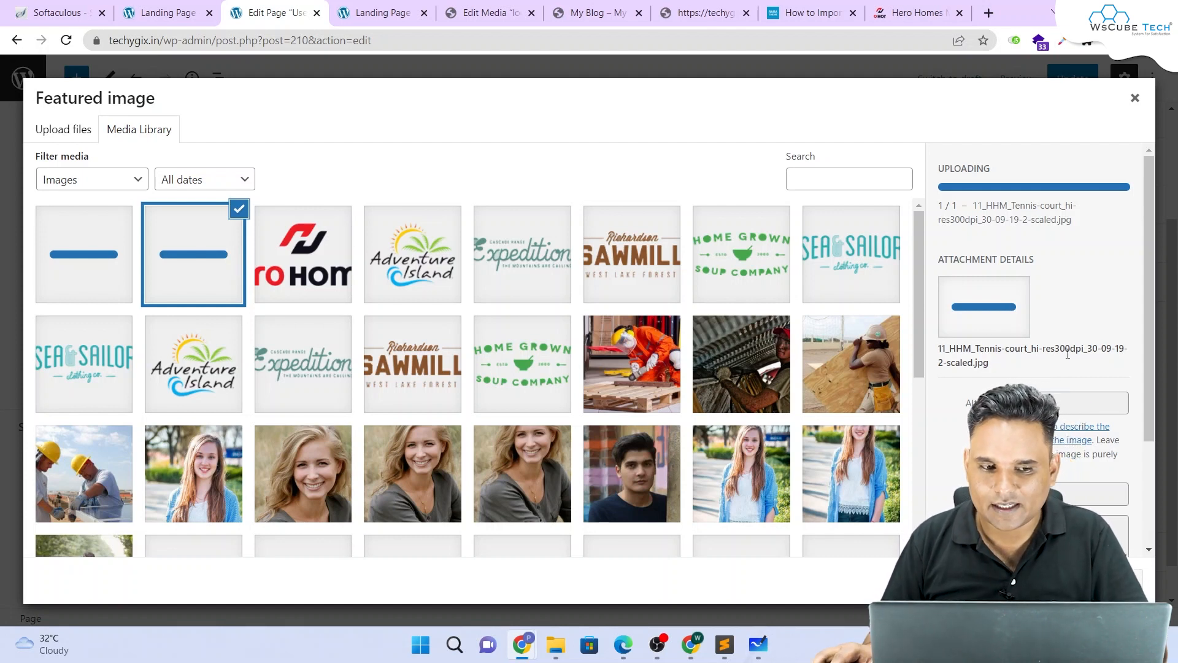
scroll(1069, 370, down, 2)
scroll(1069, 370, up, 2)
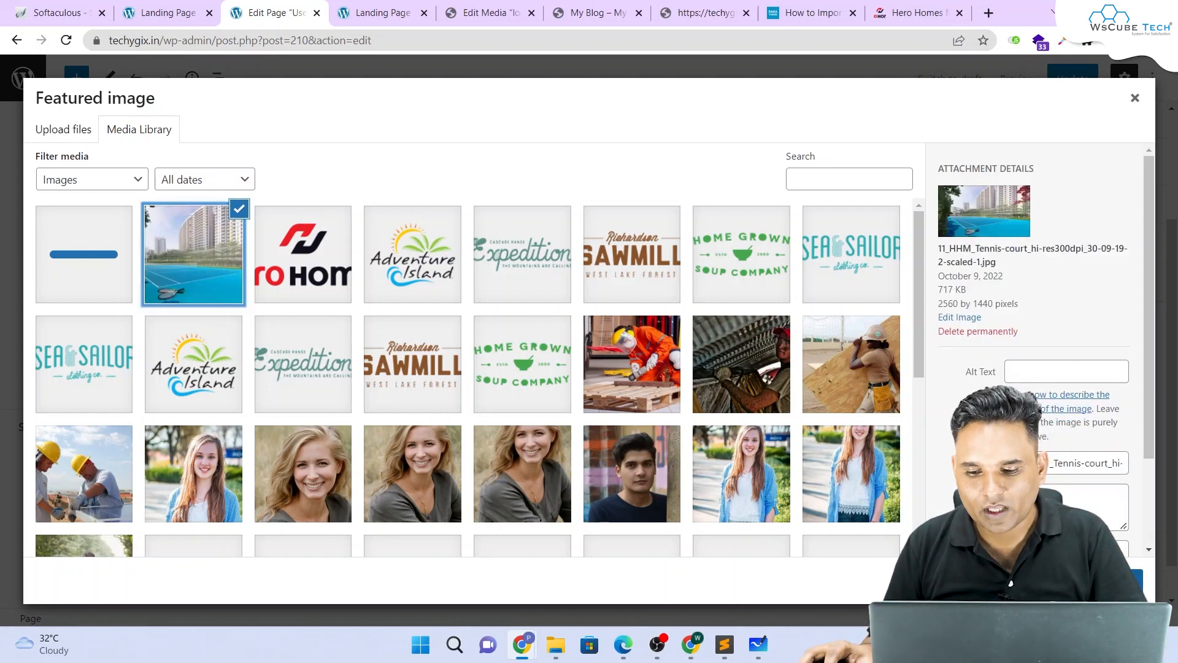
click(1097, 580)
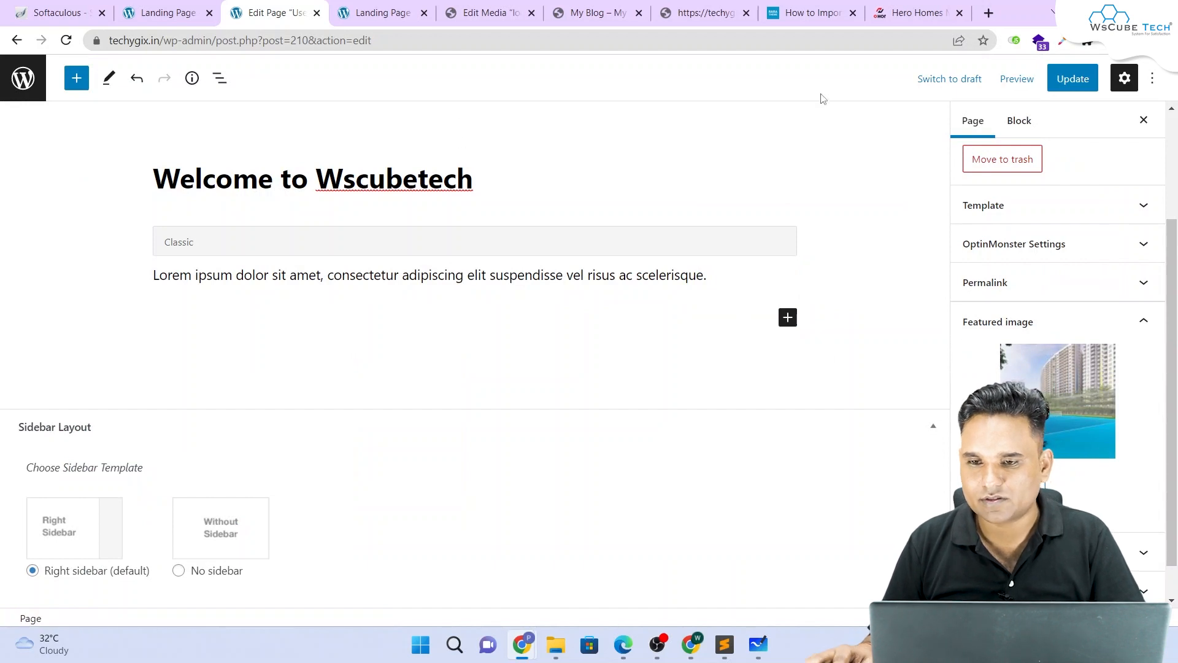
click(1073, 78)
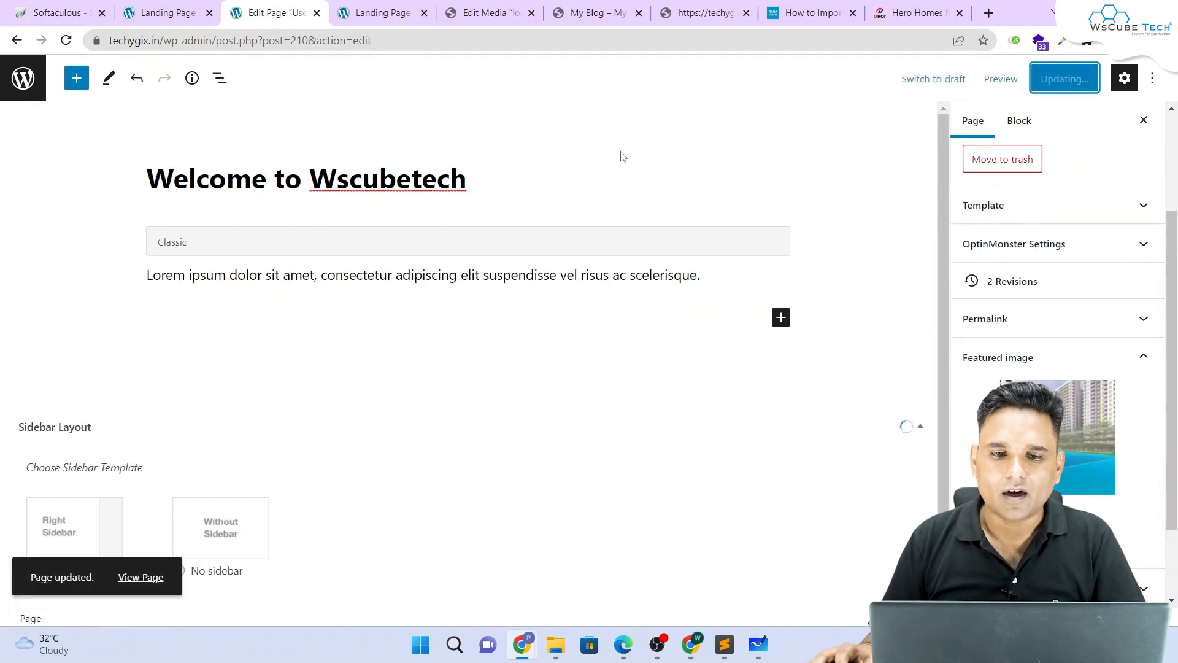
Step: Reload the live page to show 'Welcome to Wscubetech' over the tennis-court background, comparing the intro paragraph
click(167, 9)
key(F5)
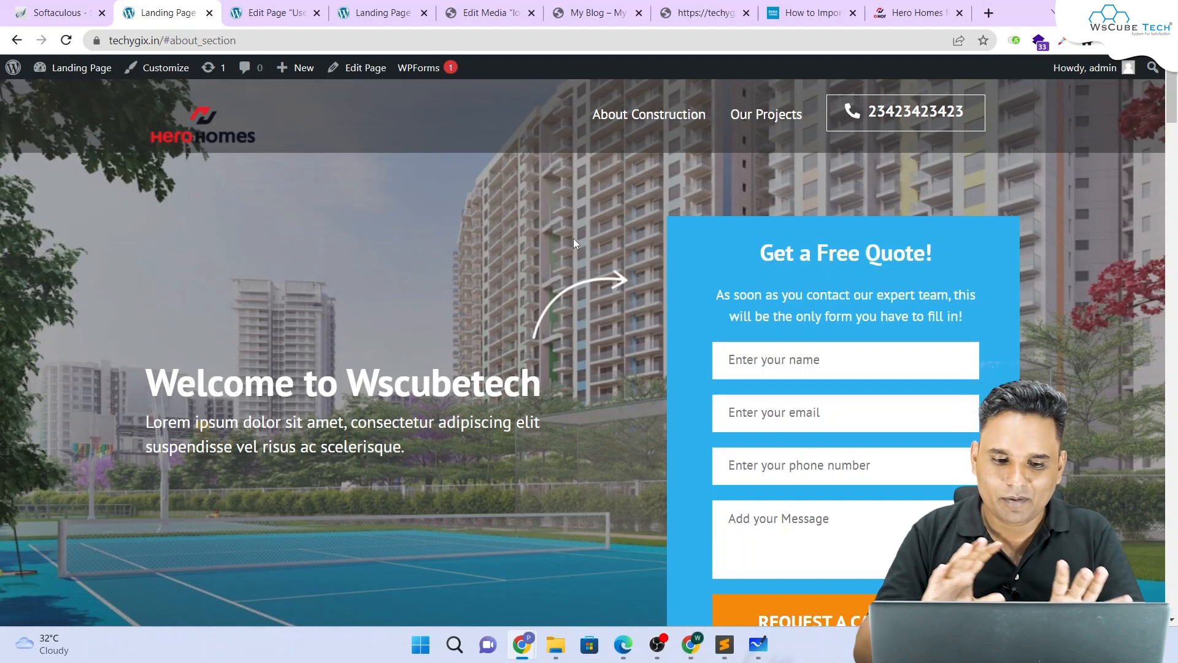
drag(410, 444, 281, 139)
click(270, 12)
click(316, 275)
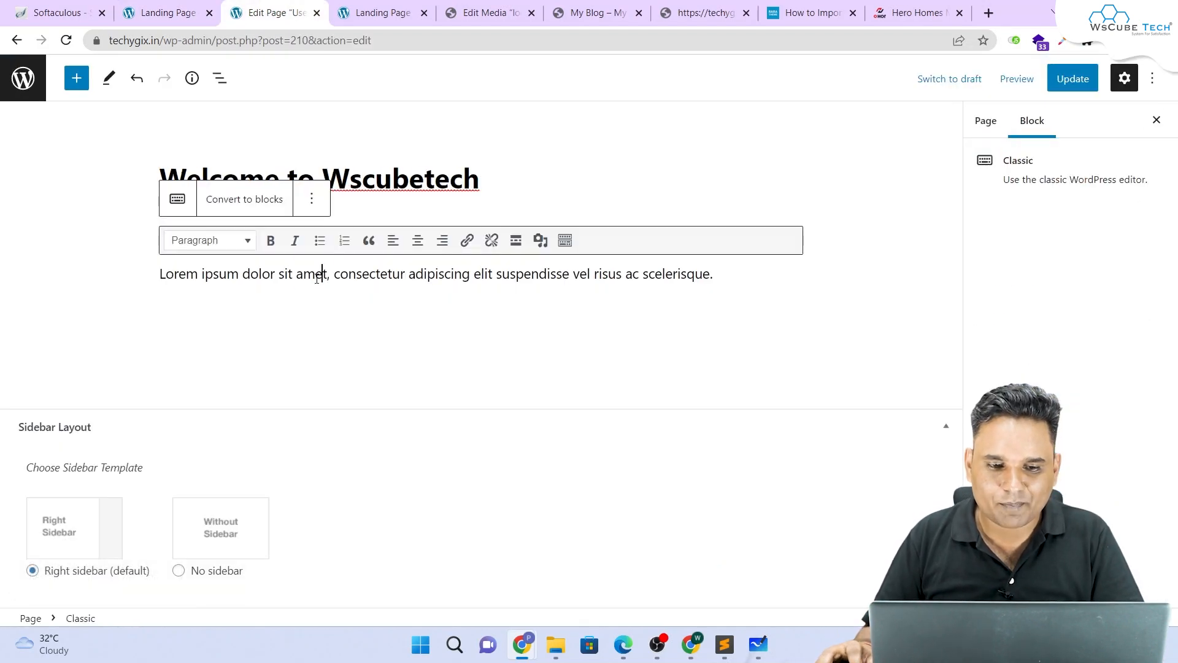
key(ctrl+a)
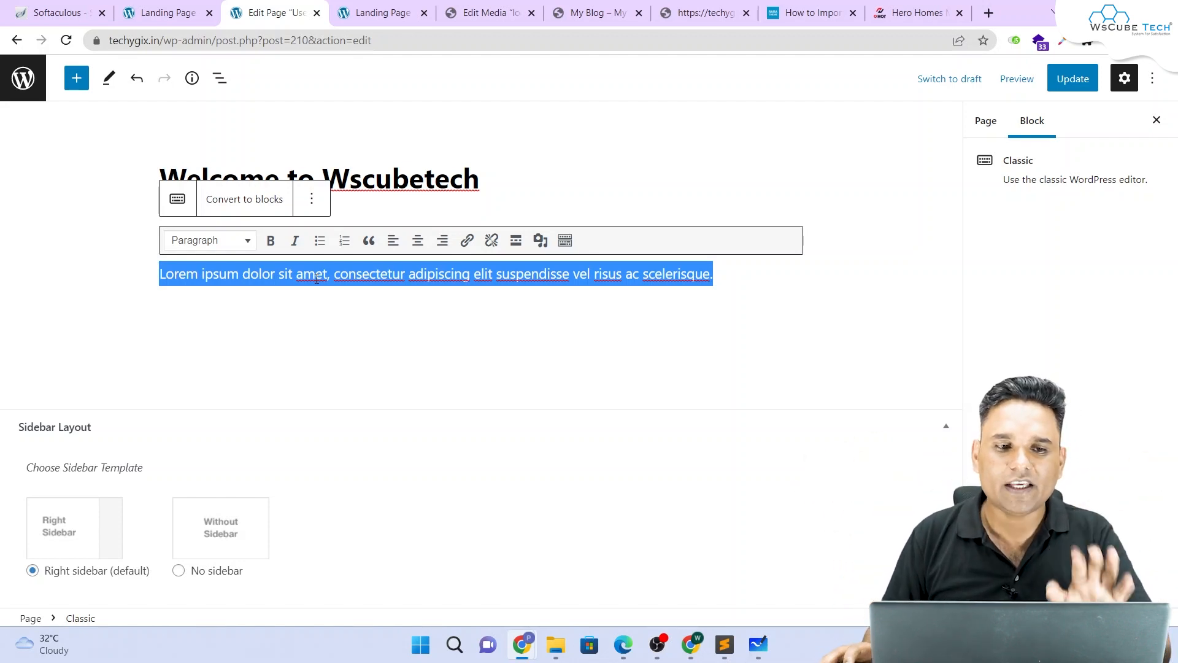
click(165, 13)
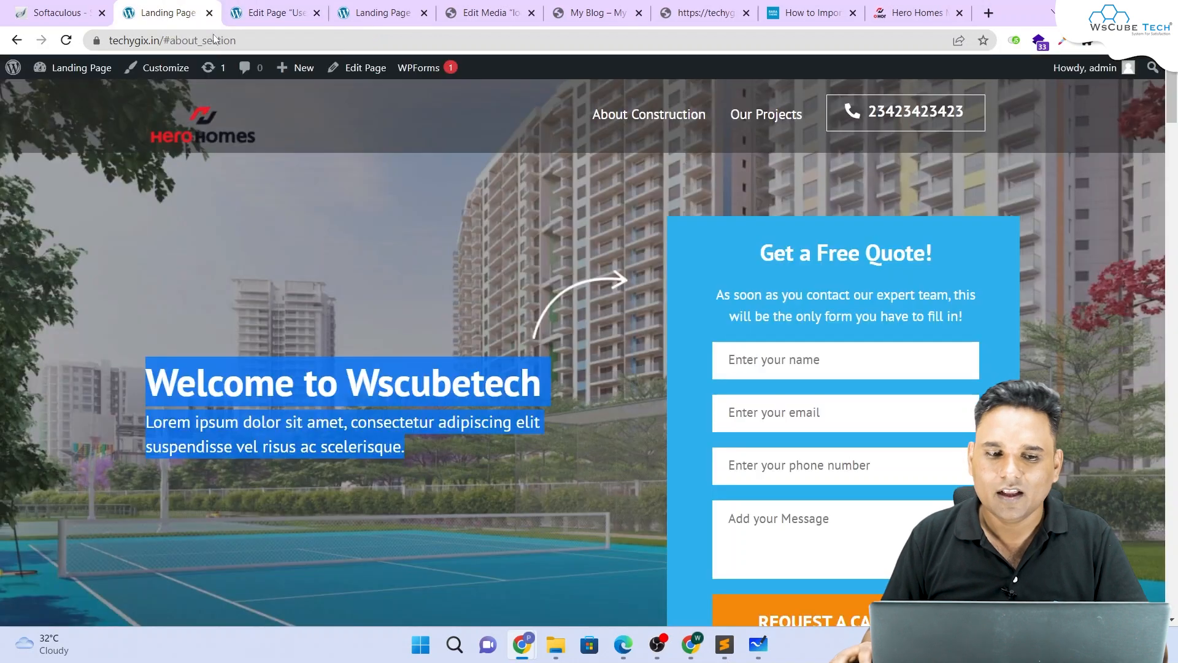
Step: Open the site Customizer from a new dashboard tab and go to Home Page Settings
mouse_move(68, 74)
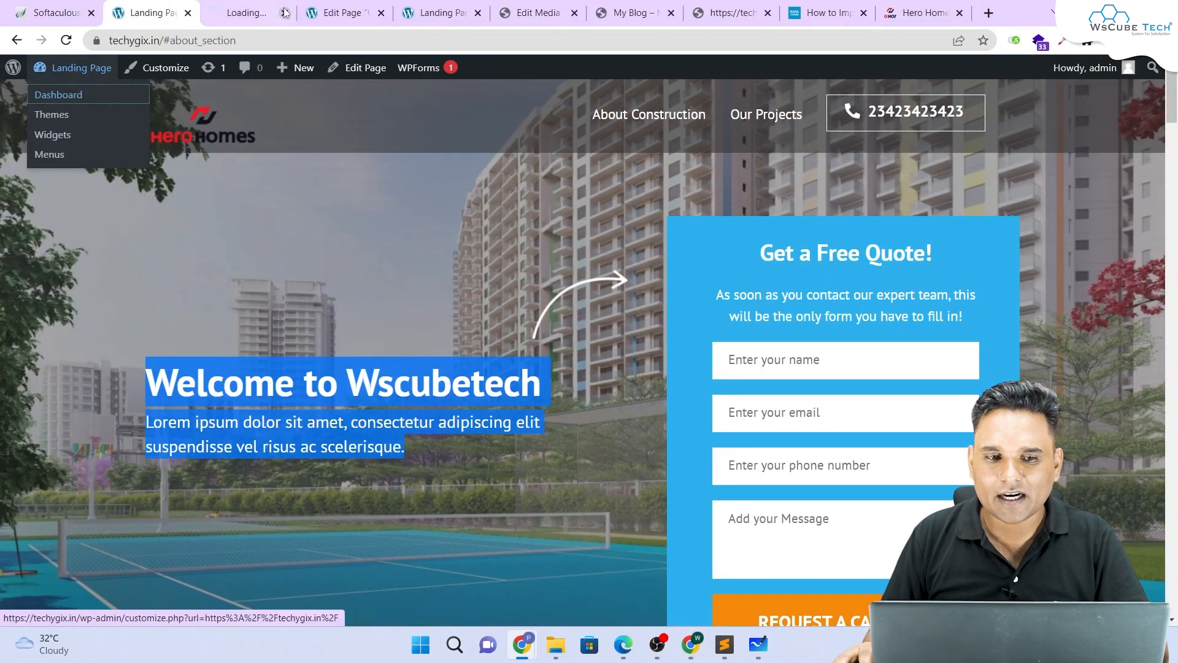
click(58, 95)
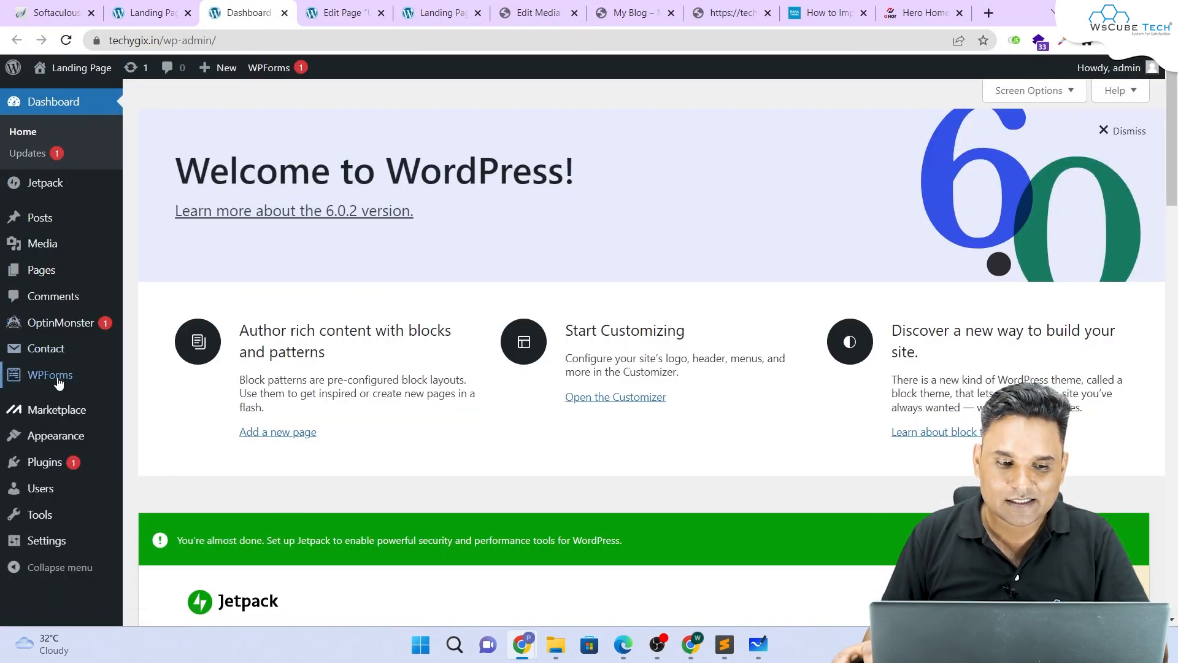
mouse_move(63, 438)
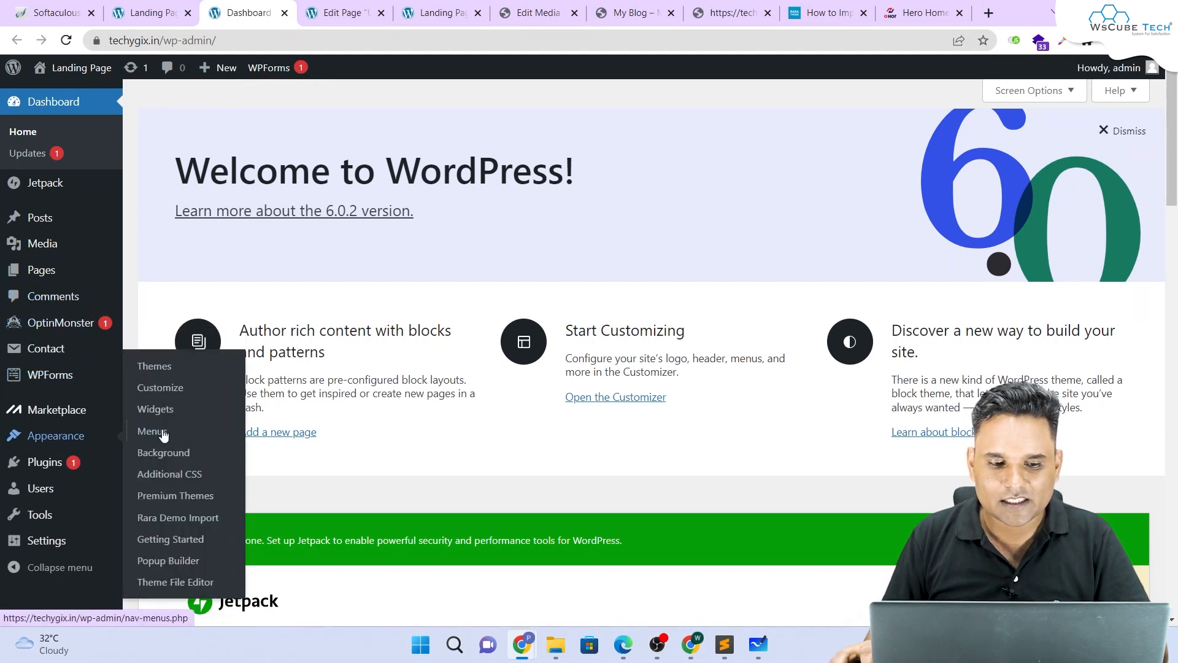
click(164, 393)
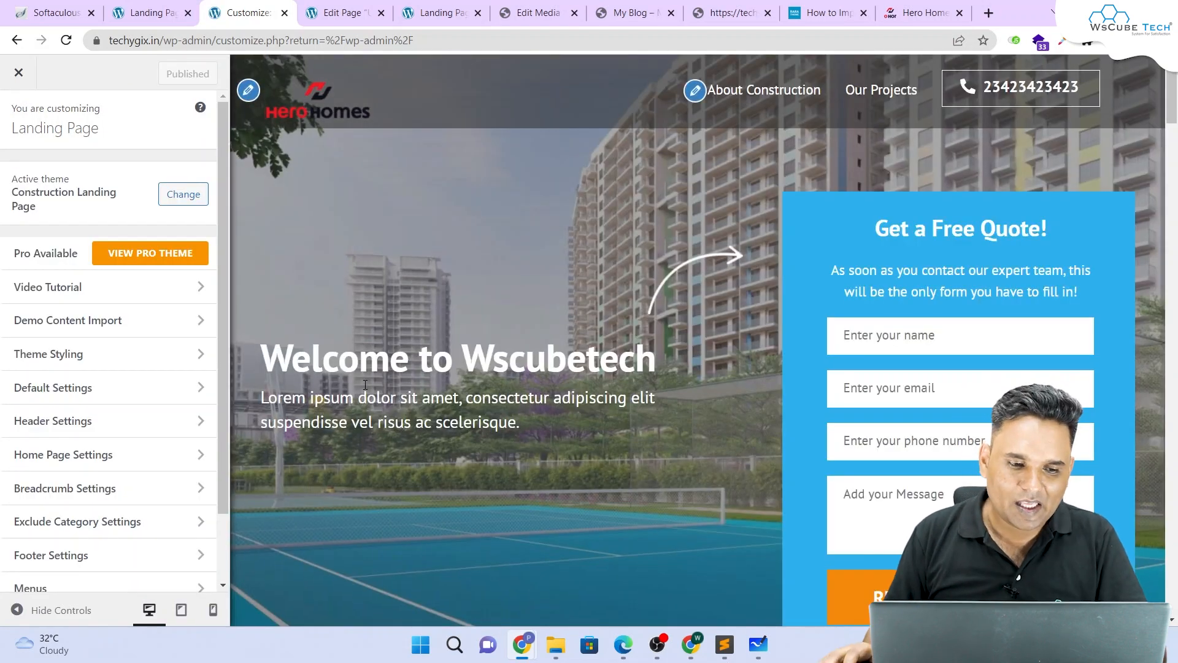
click(80, 461)
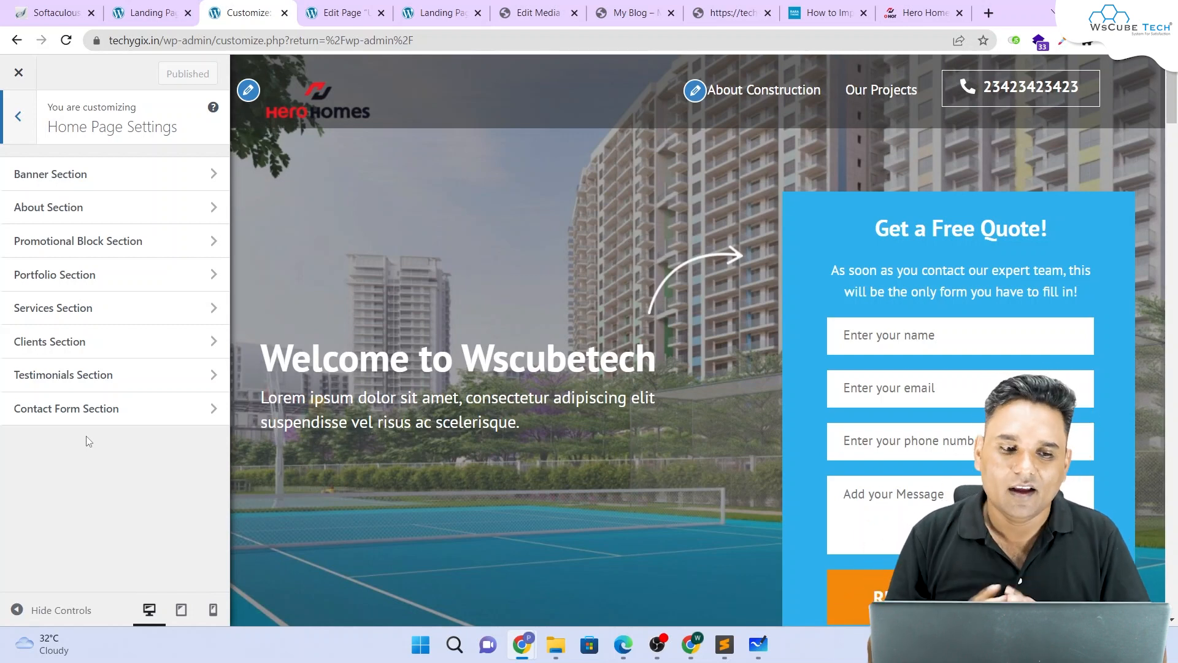
Step: Toggle Enable Banner Section off and back on, inspect the contact form shortcode, then go back
click(69, 174)
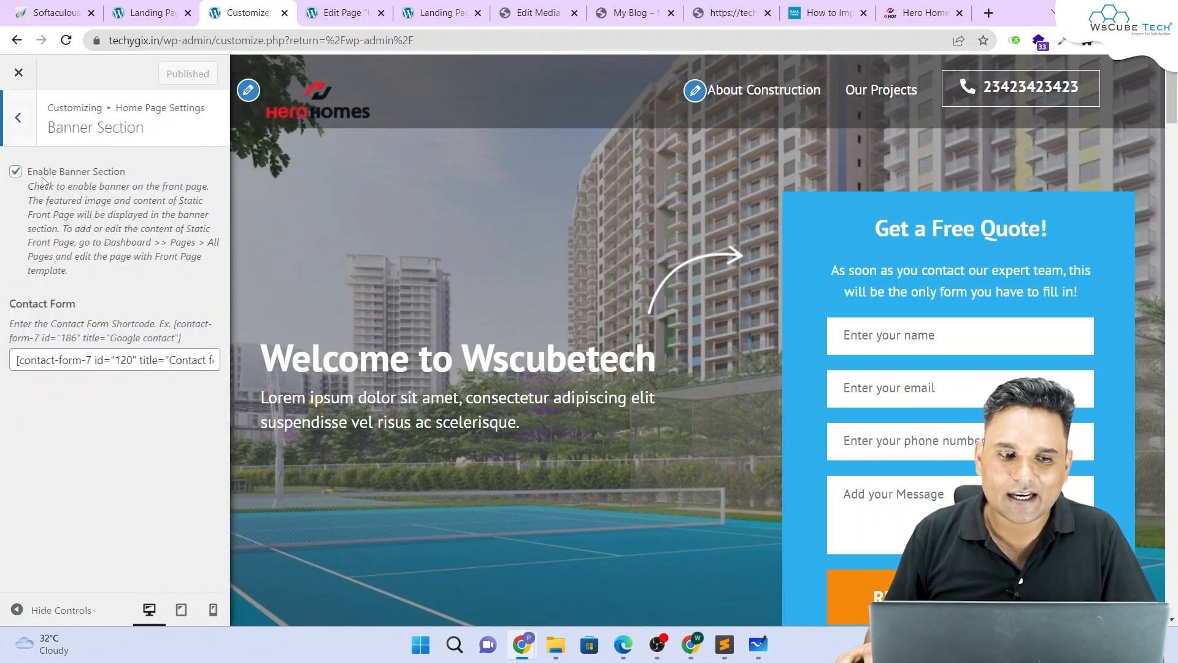
click(15, 171)
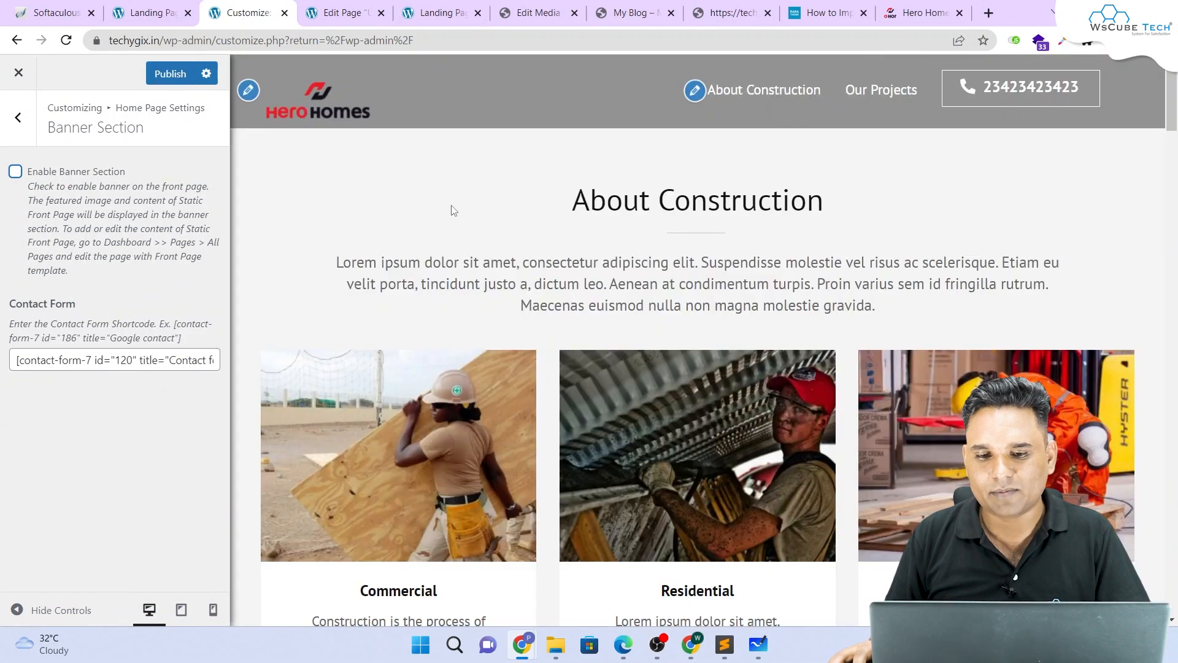
click(15, 173)
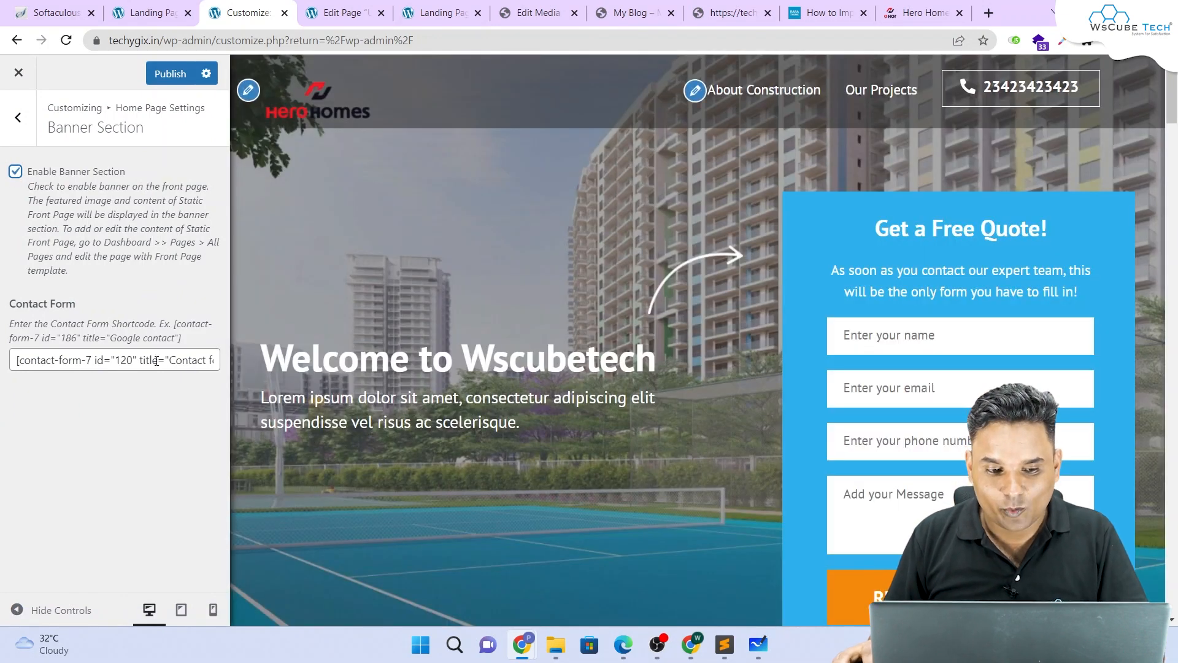
triple_click(157, 361)
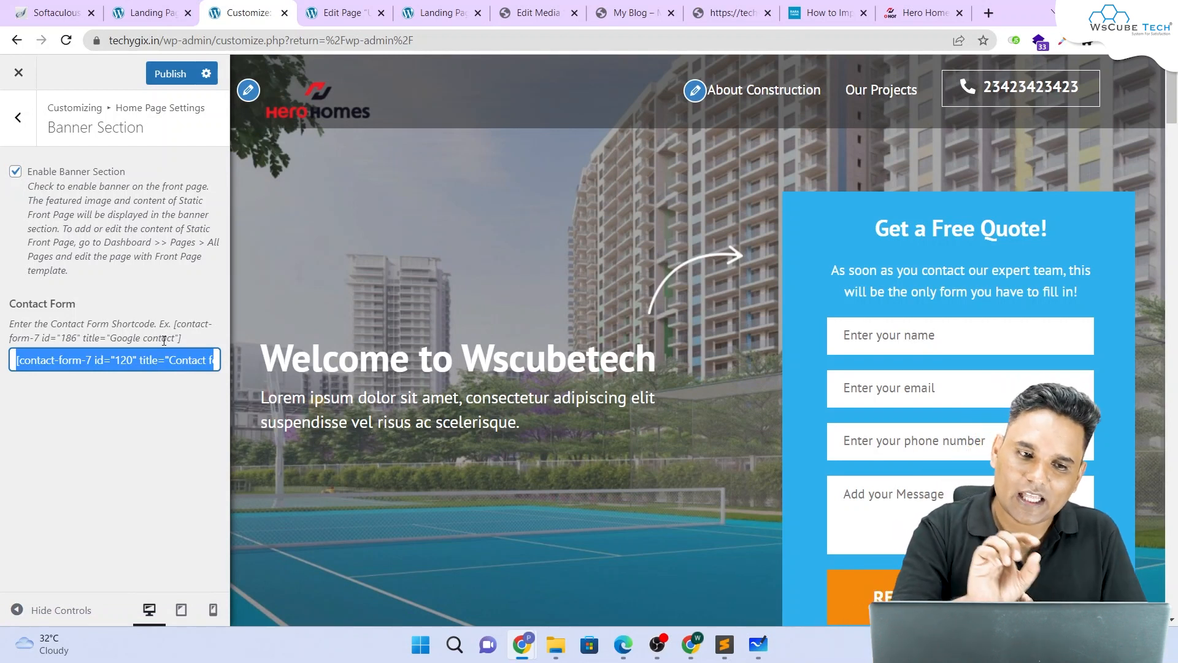
click(18, 118)
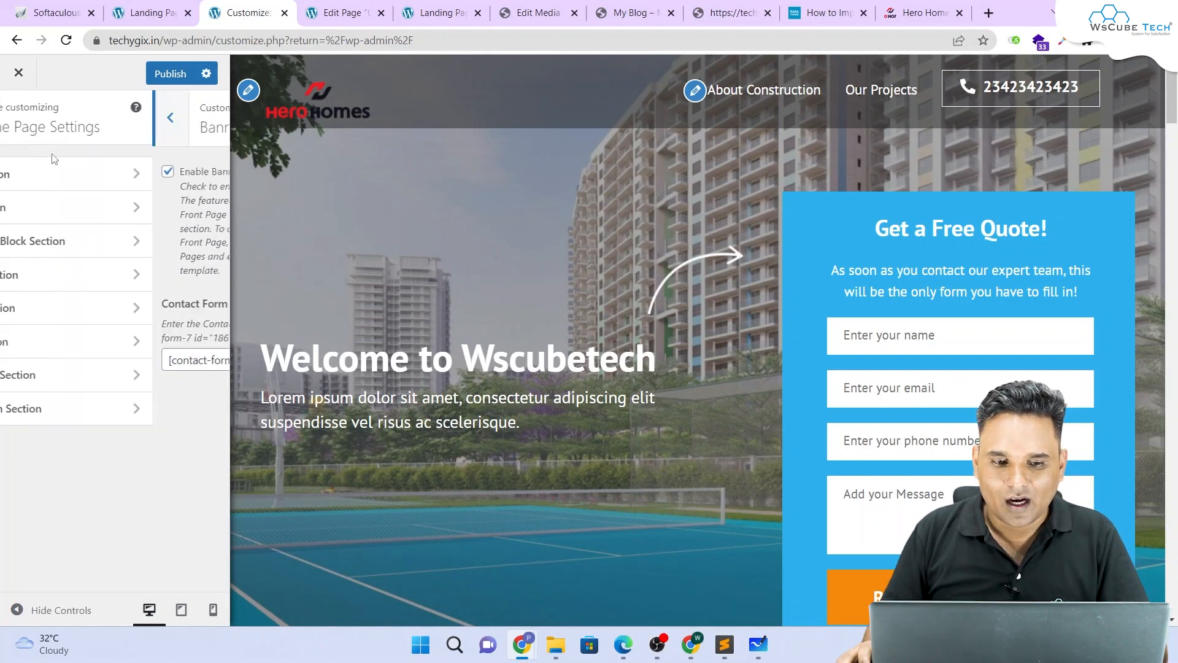
Step: Open the About Section and review its About Construction page and Commercial, Residential, Industrial post choices
click(66, 208)
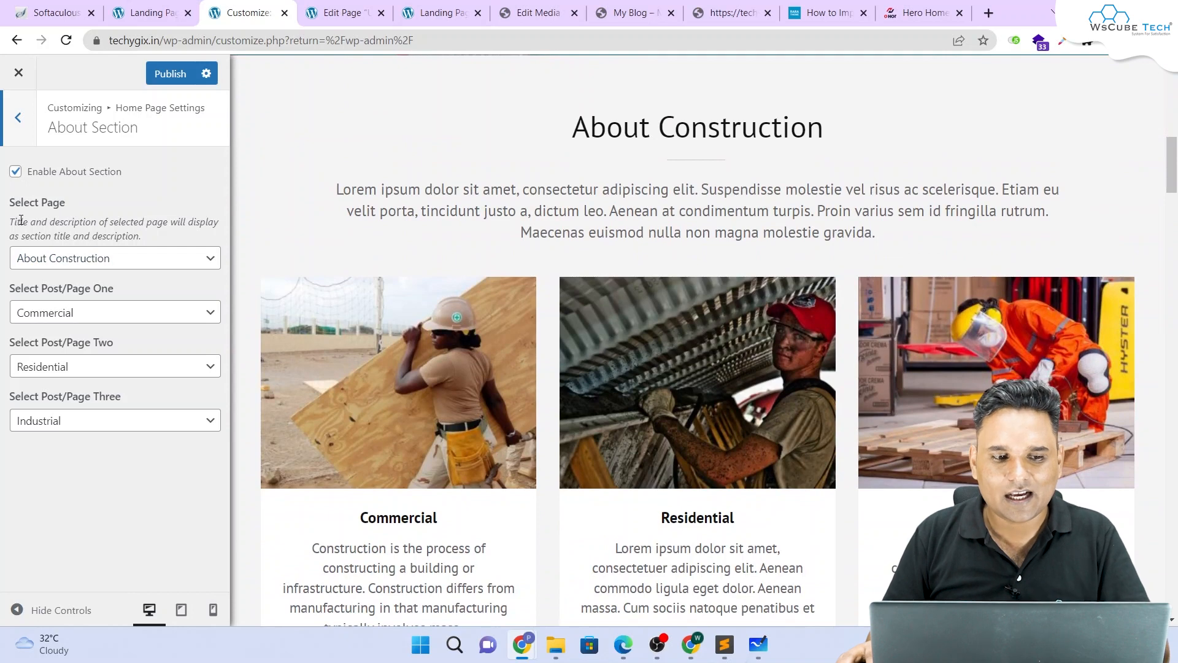
drag(13, 209, 72, 208)
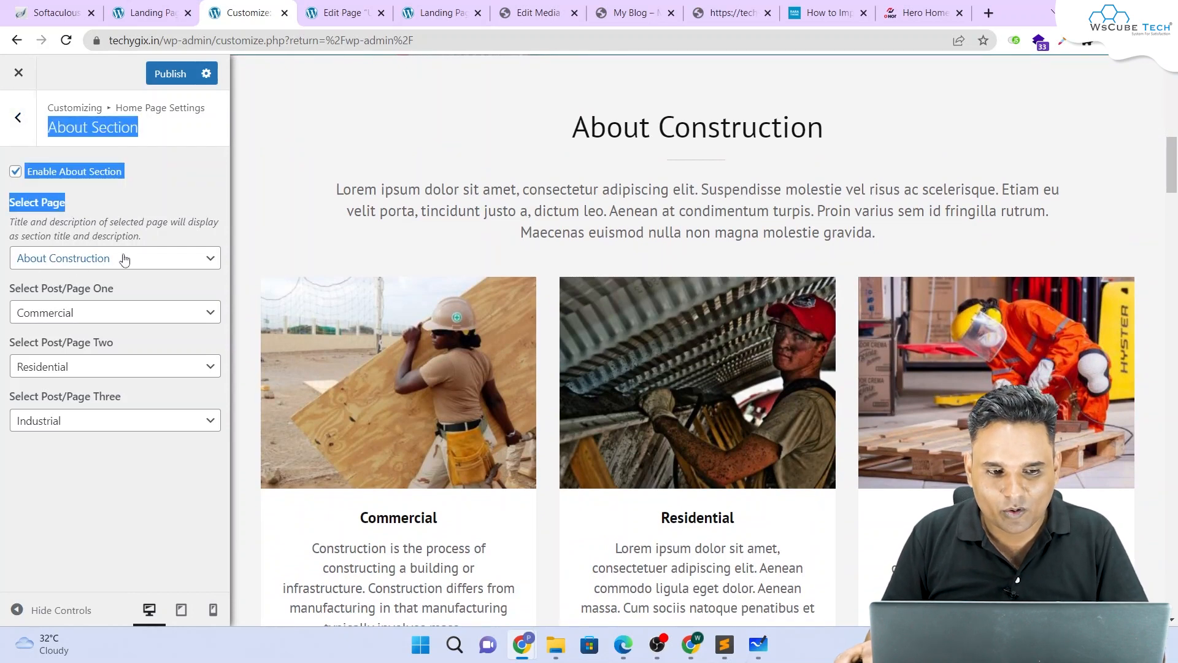
drag(124, 259, 95, 489)
click(95, 489)
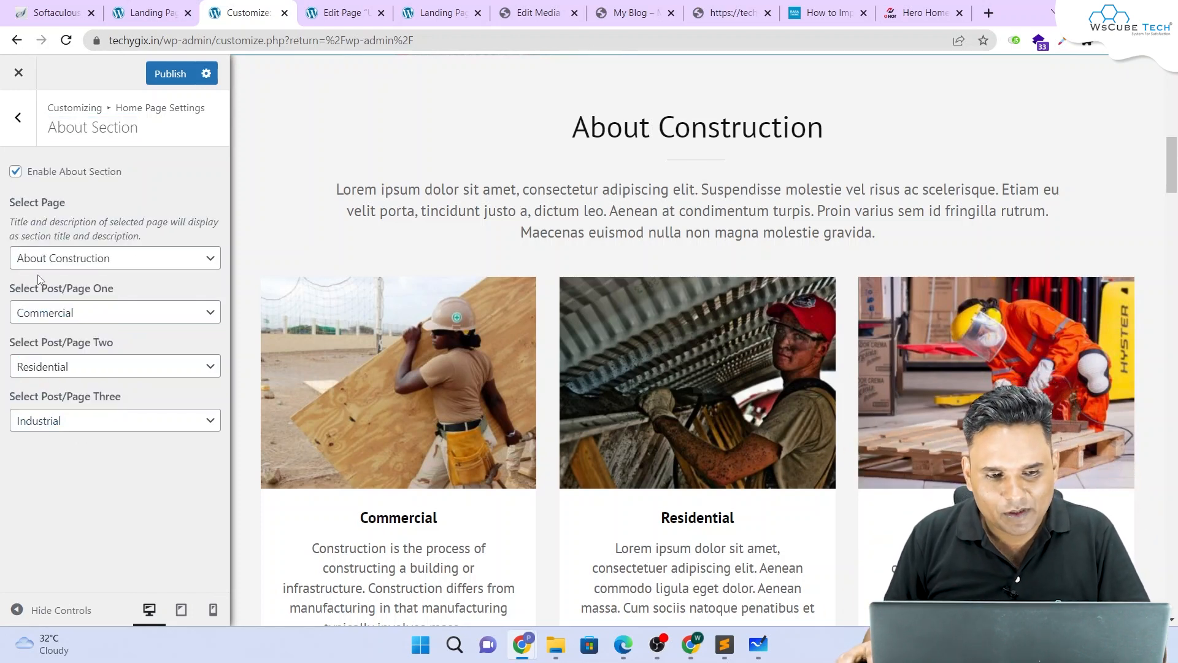
drag(566, 135, 882, 140)
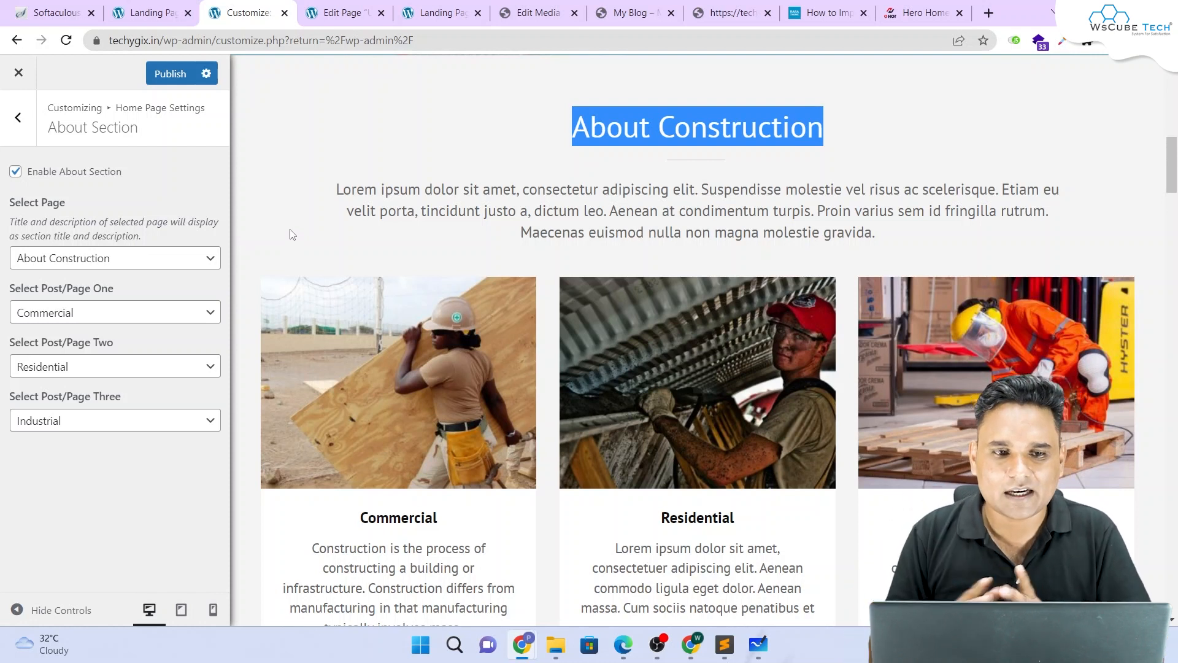
Step: Exit fullscreen editing in the page editor and open the All Pages list
click(344, 12)
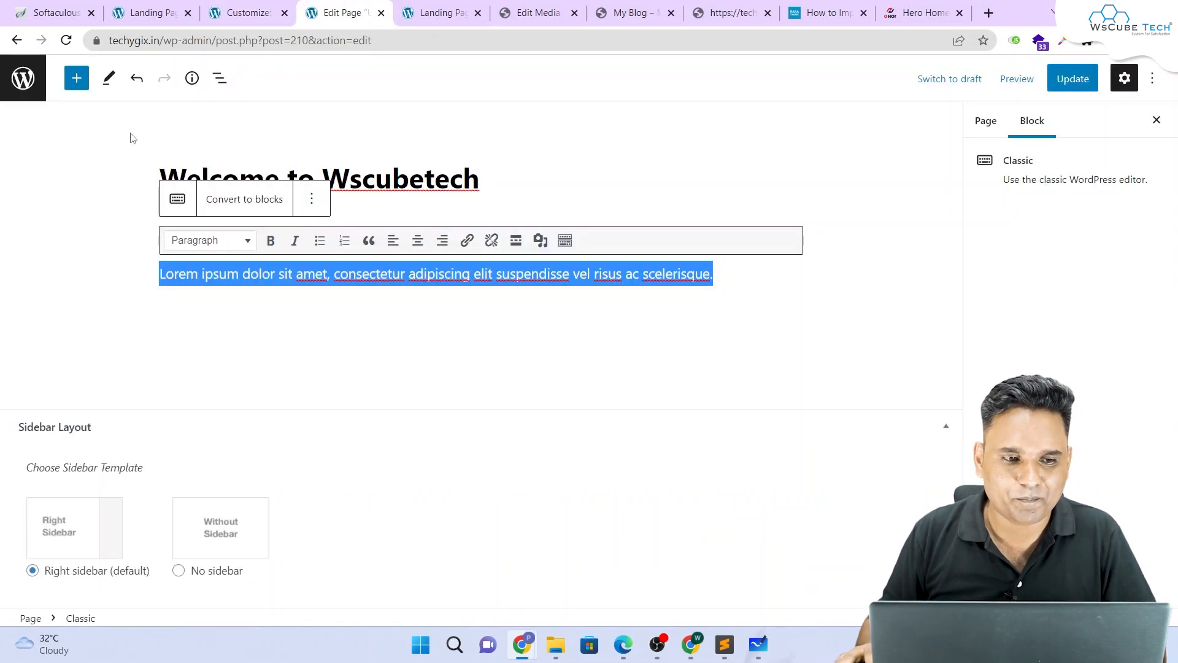
click(1156, 80)
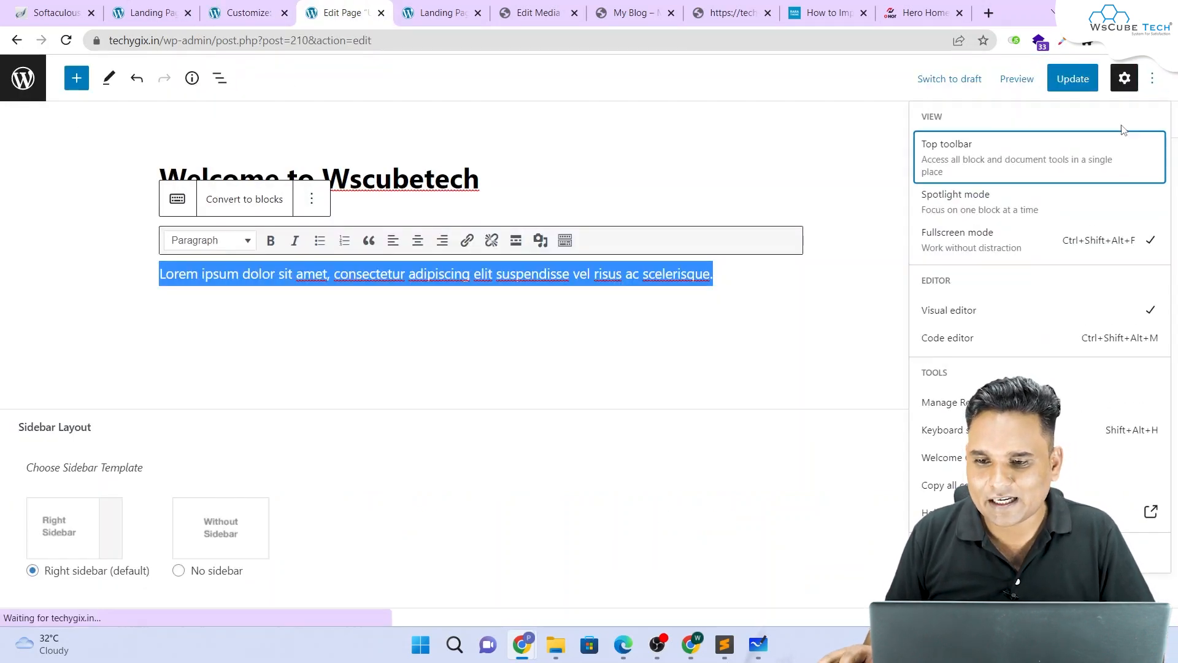
click(1036, 243)
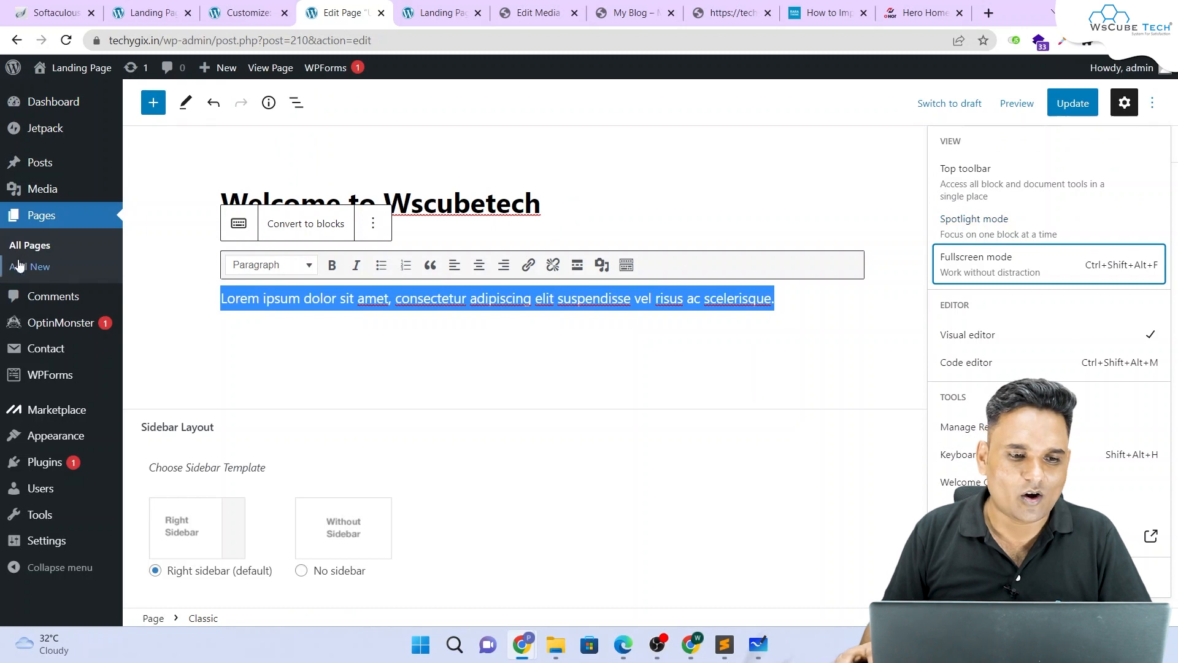
click(31, 245)
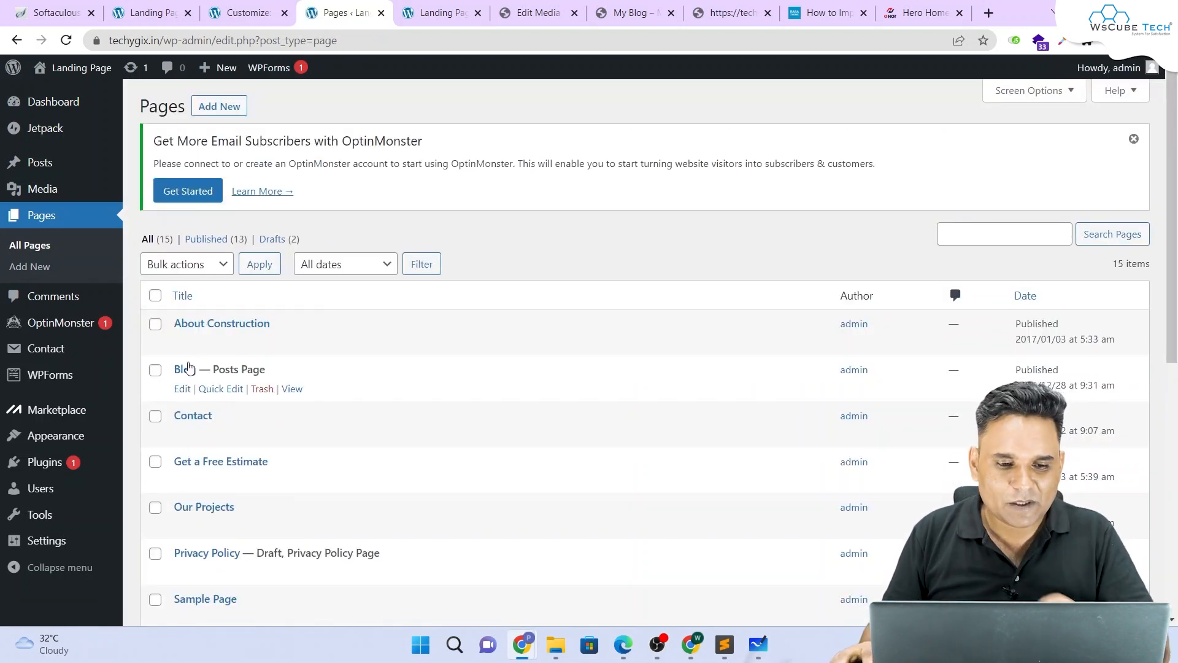
Step: Edit the About Construction page and rename it 'About Construction WS'
drag(302, 326, 175, 319)
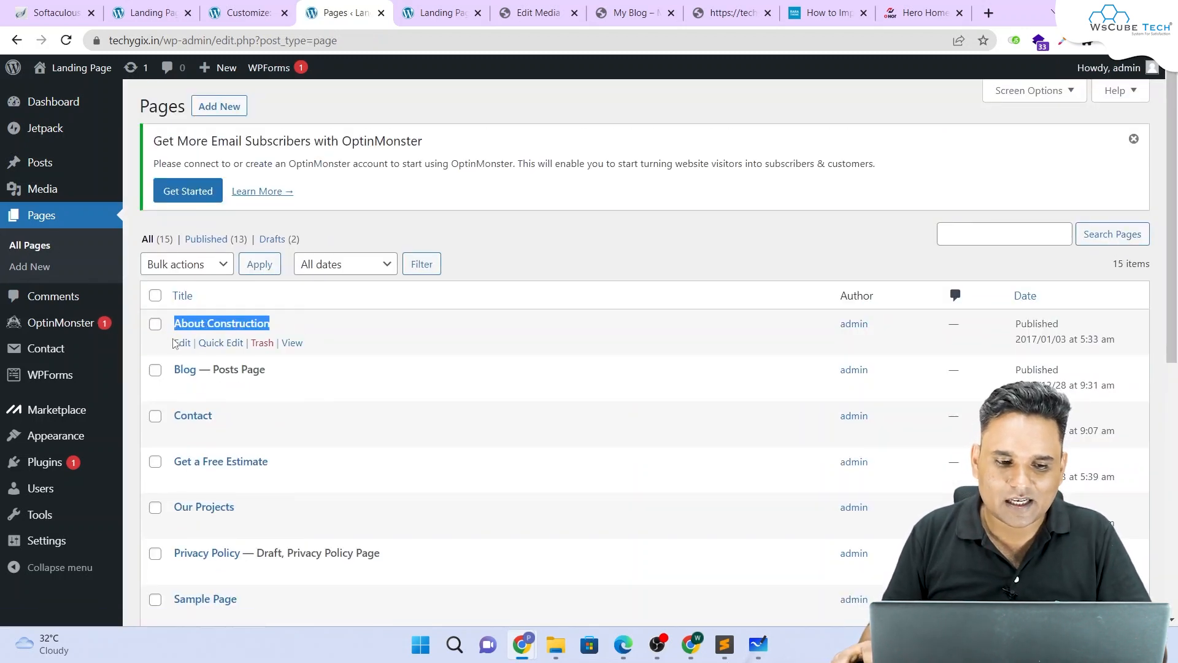
click(180, 343)
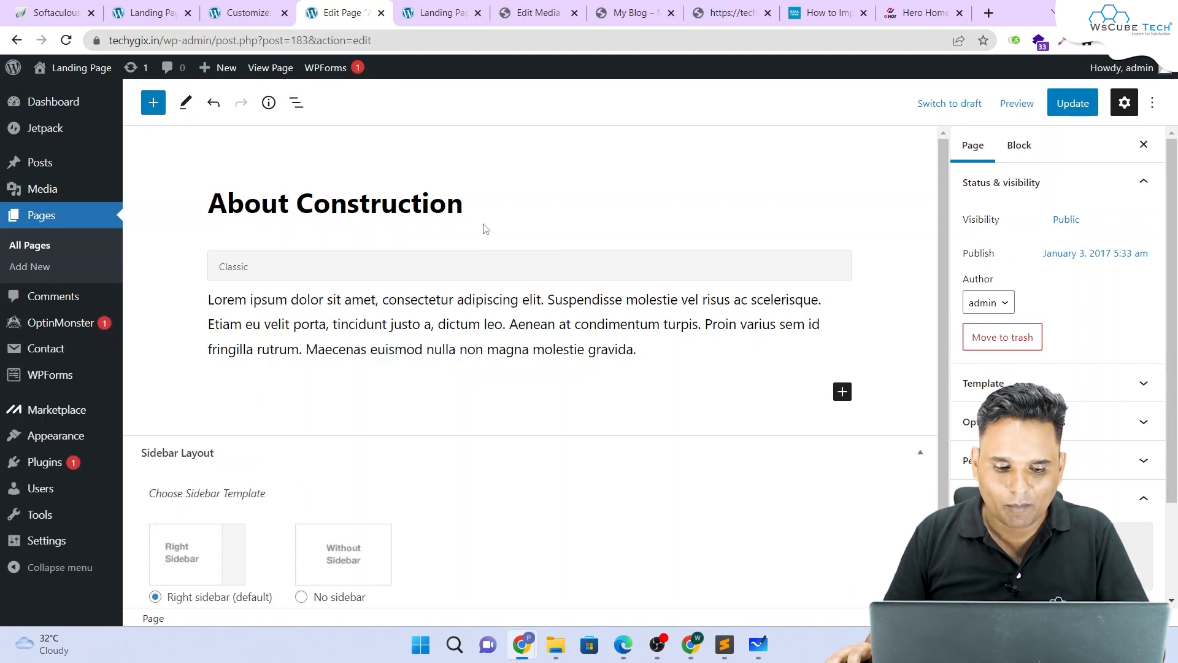
text(WS)
click(647, 348)
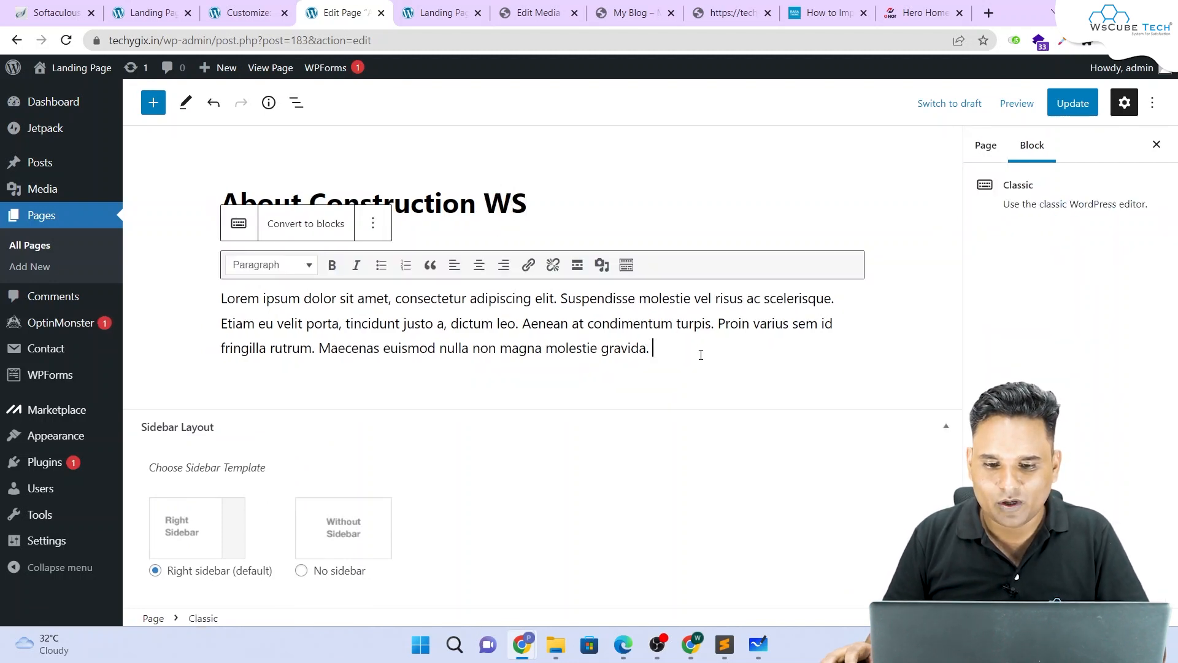
Step: Append 'WS' to the About Construction paragraph, update the page, and reload the Customizer
text(WS)
click(1073, 103)
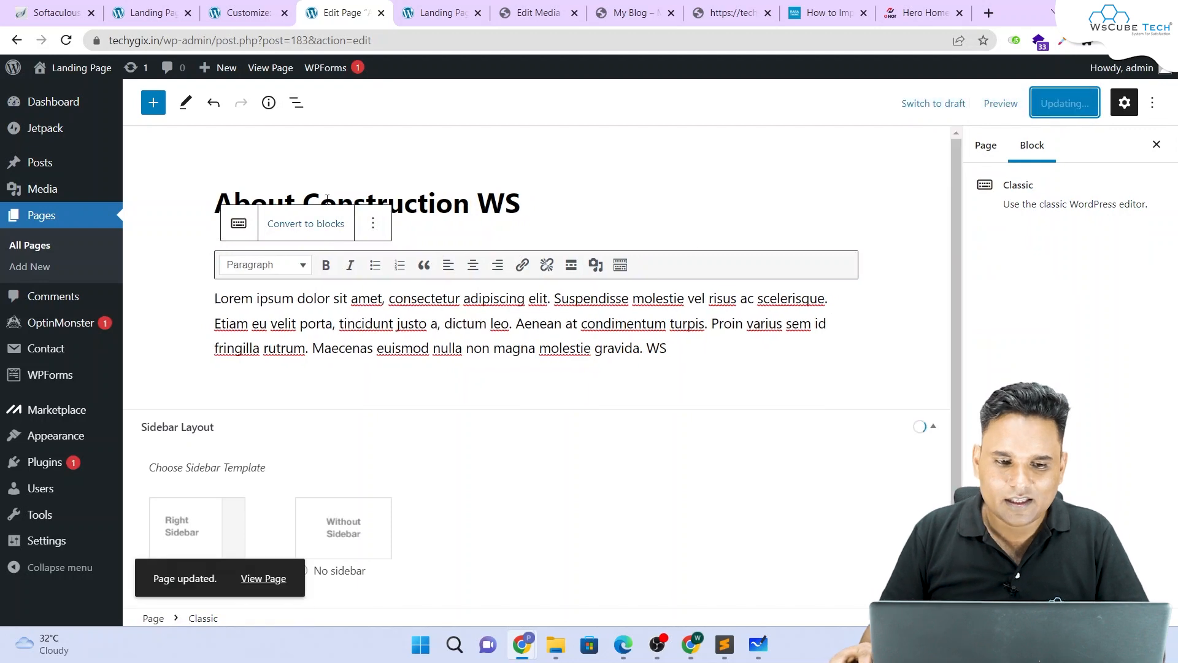
click(233, 11)
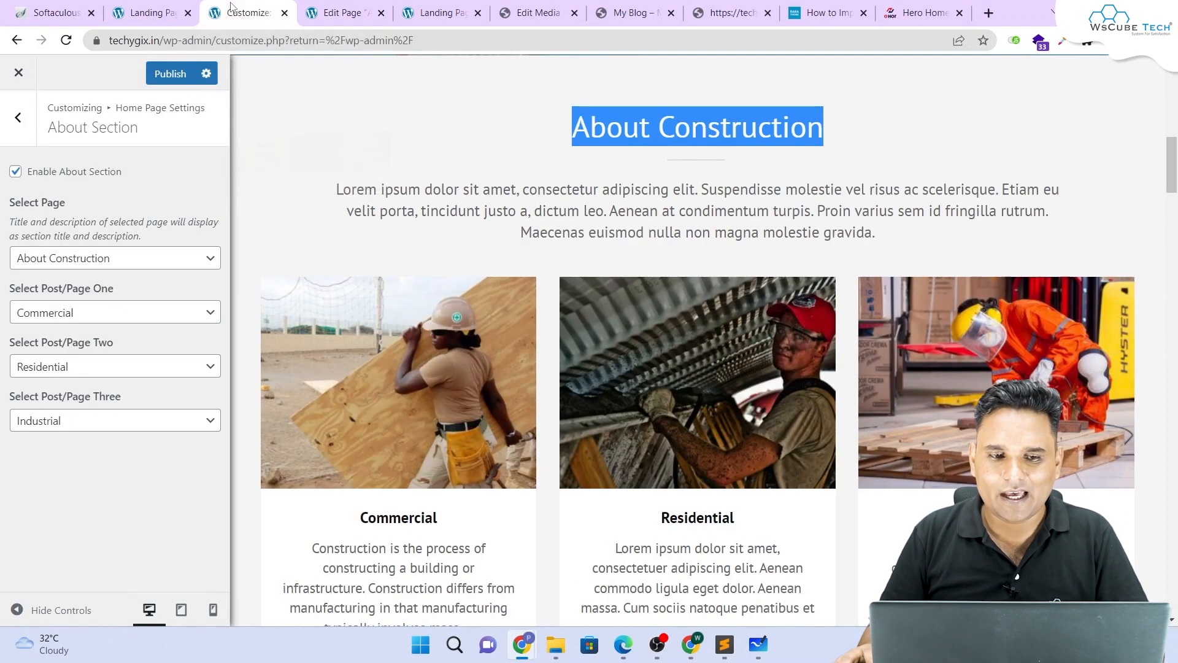
click(65, 40)
click(661, 130)
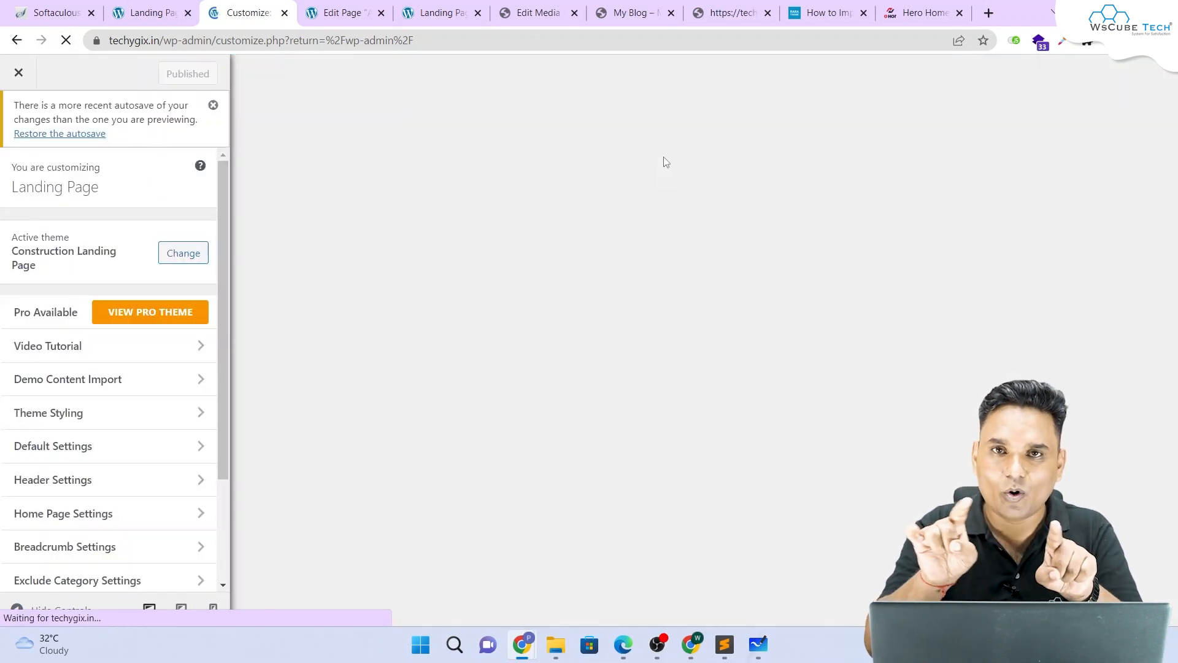
Step: Verify the preview shows the 'About Construction WS' heading and the paragraph ending in WS
scroll(718, 221, down, 8)
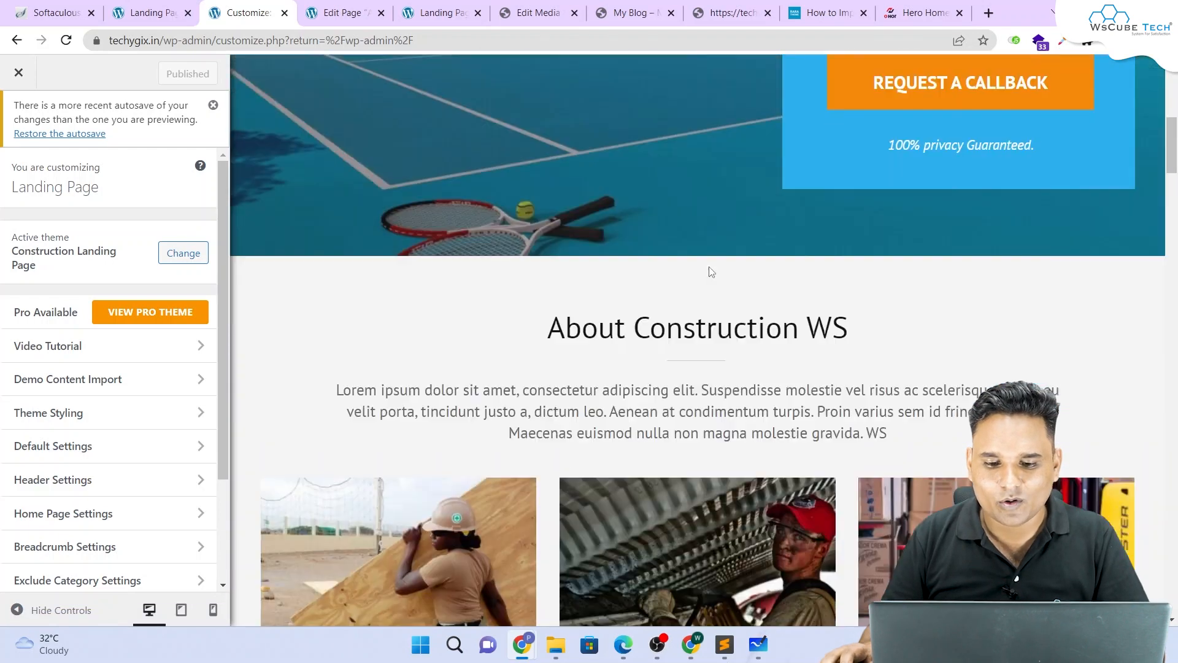
scroll(712, 271, down, 3)
drag(529, 140, 873, 150)
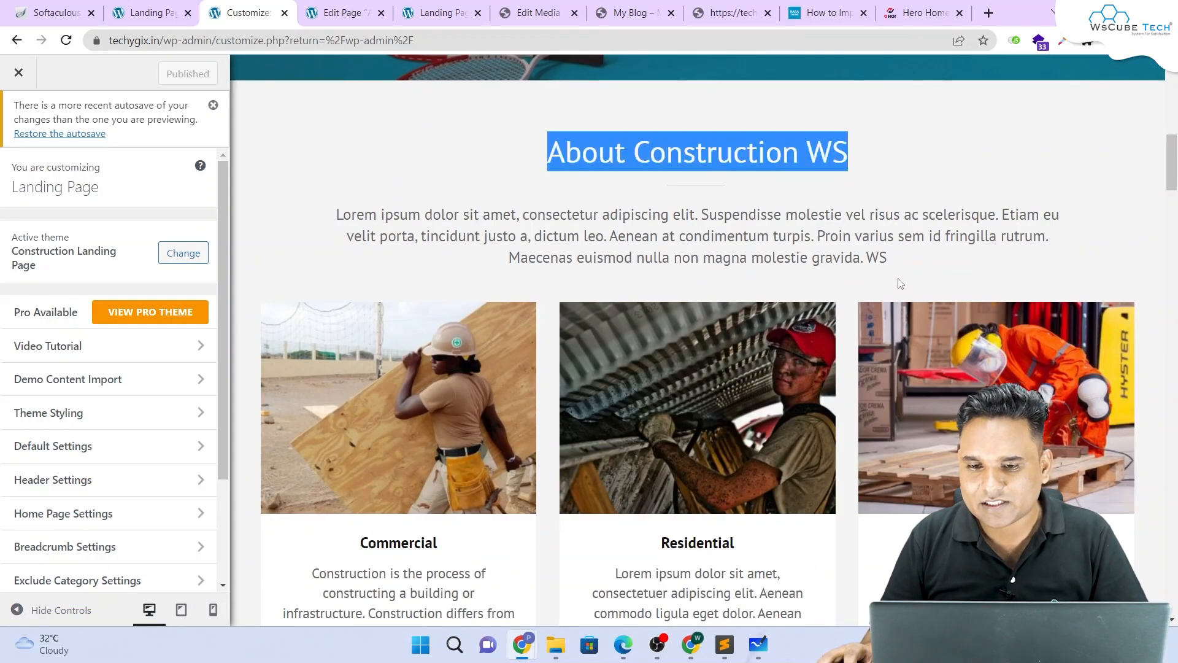
drag(899, 270, 472, 148)
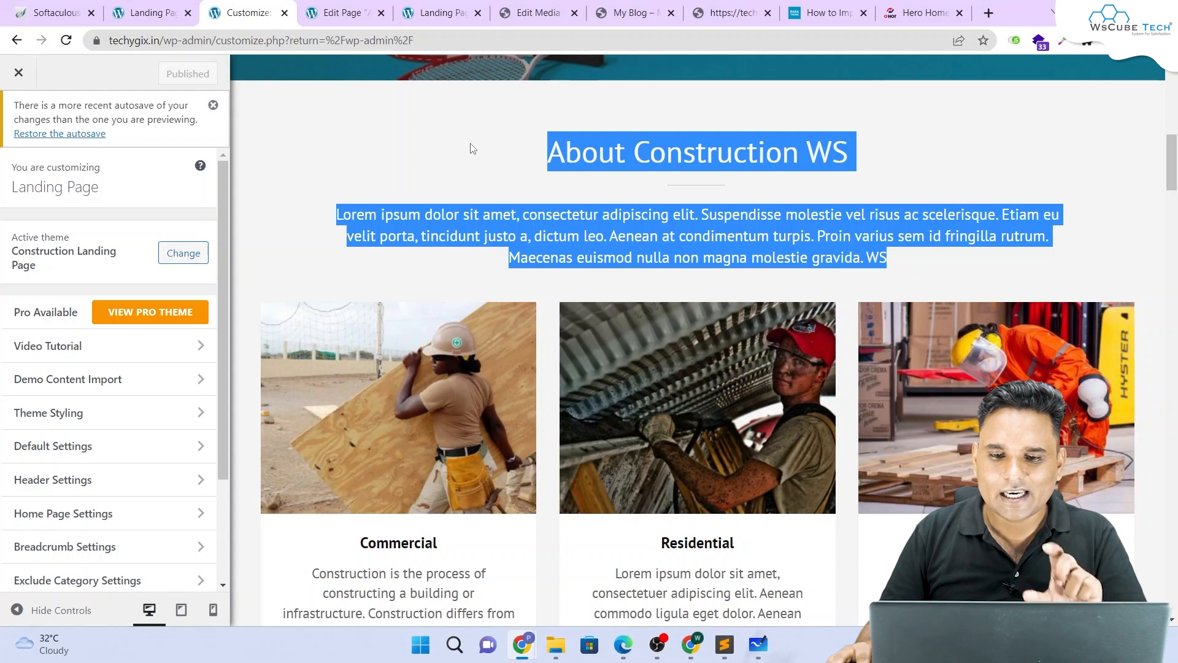
click(341, 13)
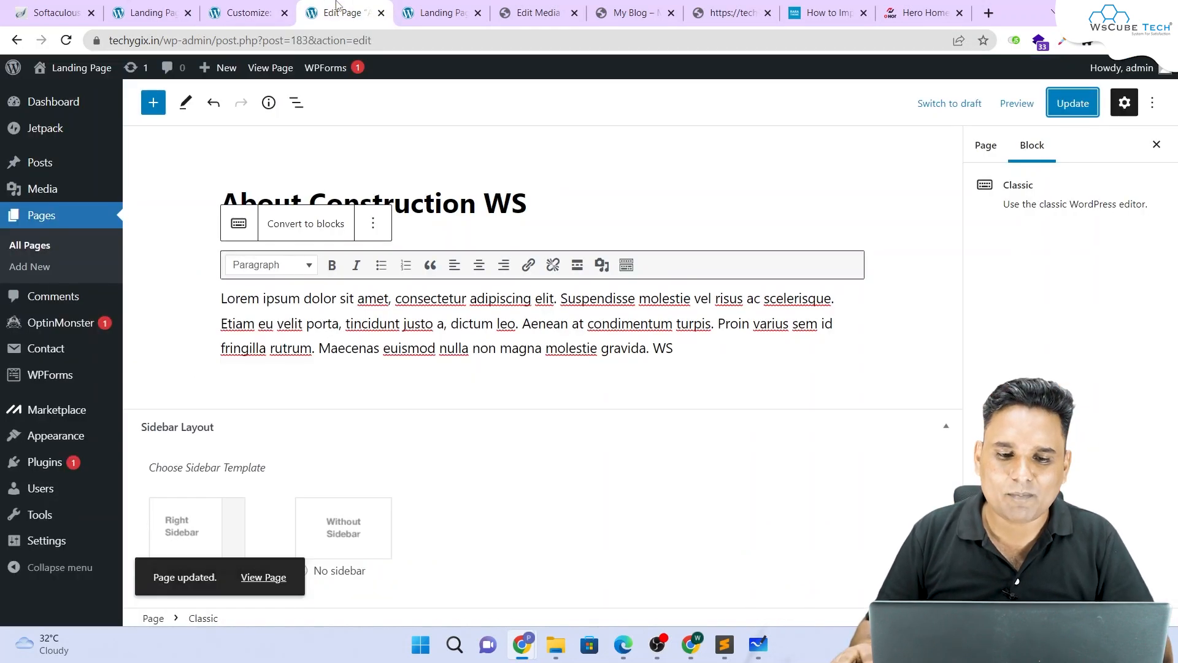
click(549, 200)
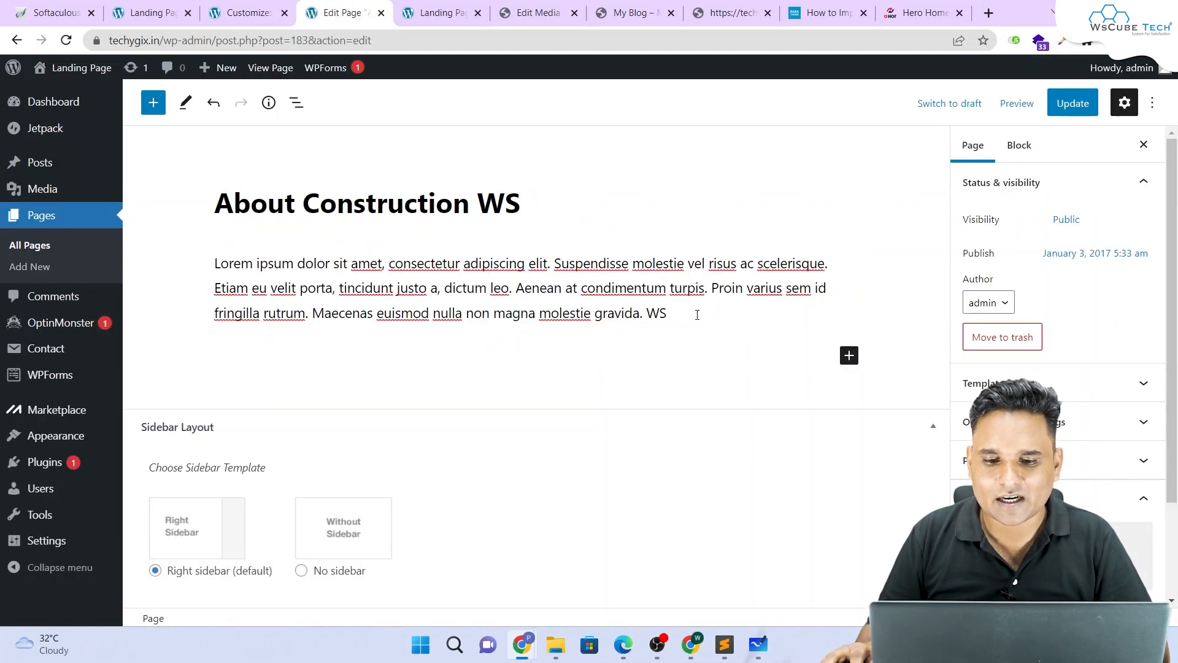
click(697, 314)
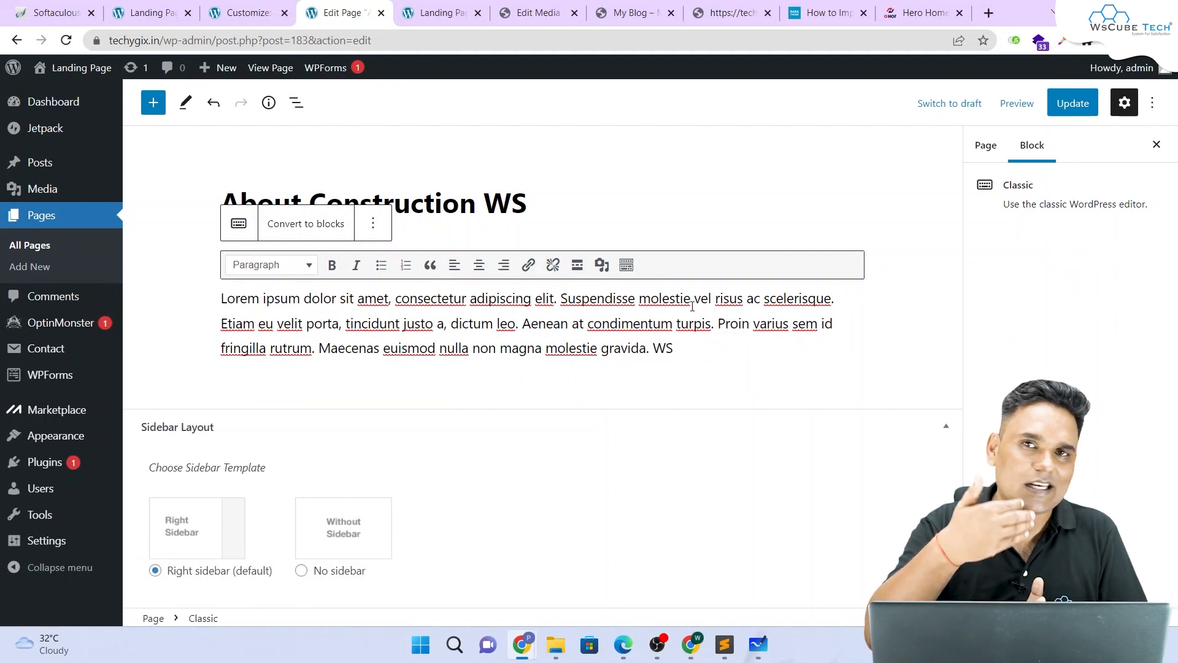
click(249, 18)
scroll(440, 332, down, 3)
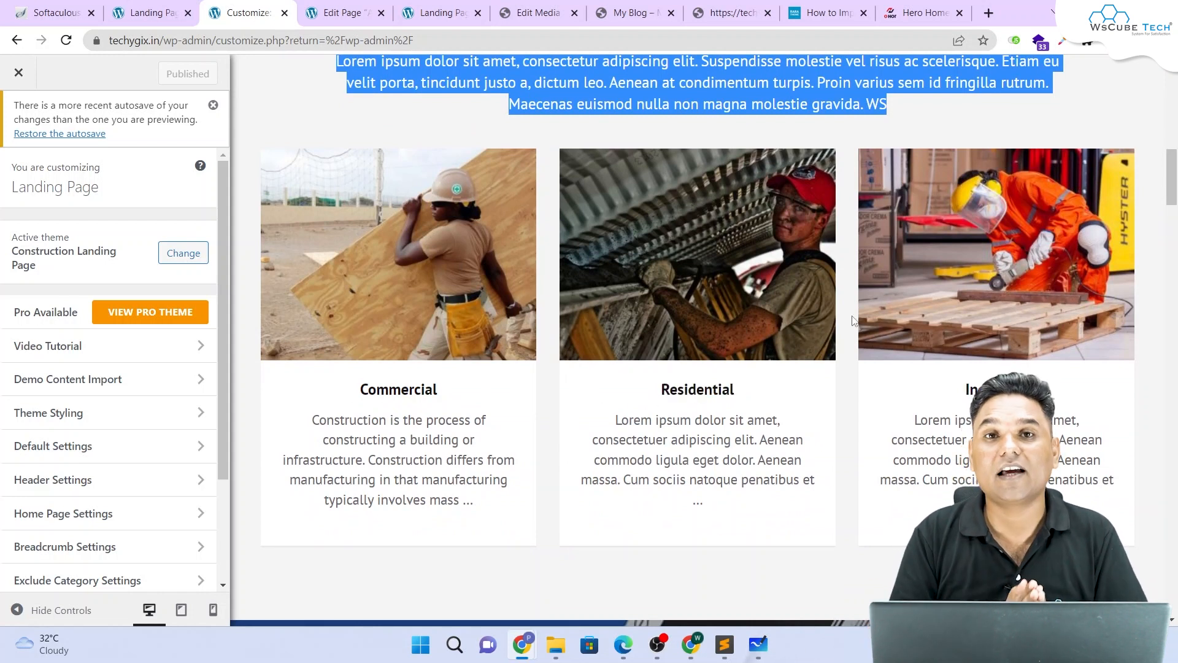
Step: Review the About Section's Page One and Post/Page Two choices, then open All Posts in the admin
click(68, 517)
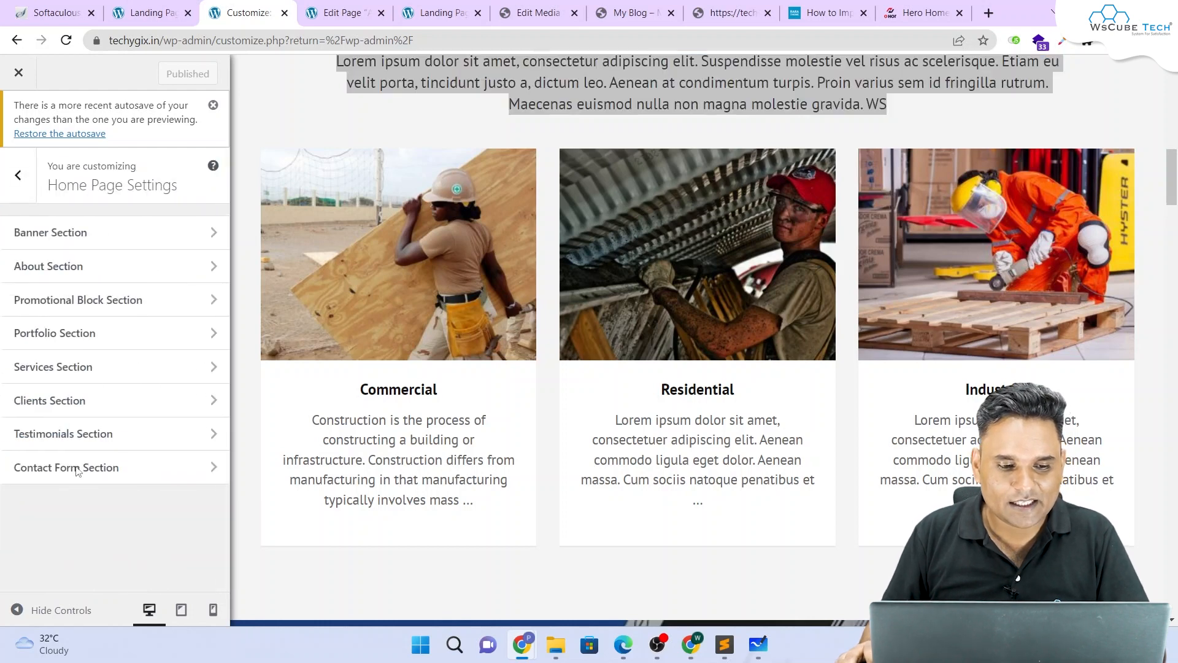
click(56, 266)
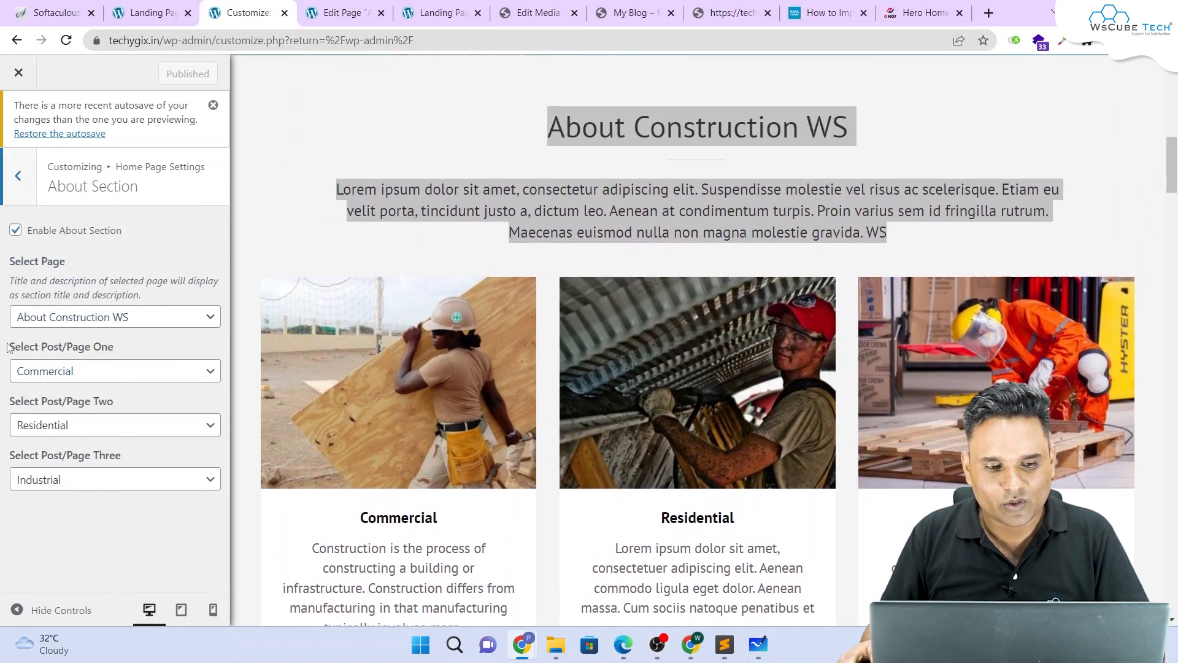
drag(7, 348, 74, 347)
drag(145, 350, 66, 347)
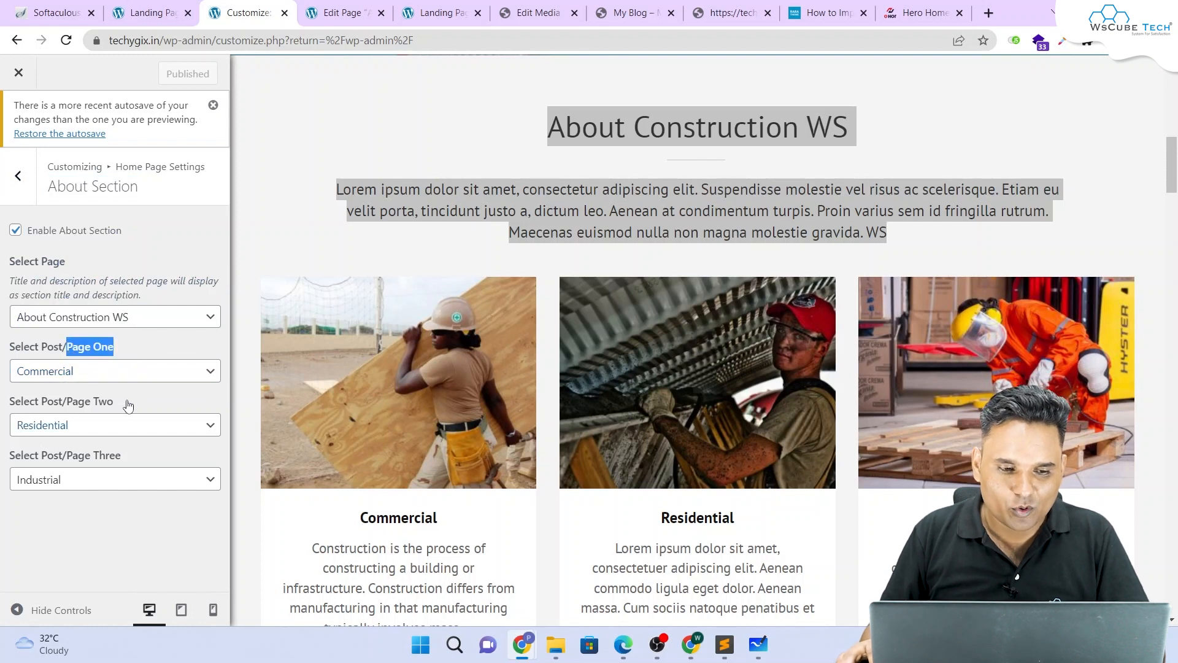
drag(128, 404, 40, 402)
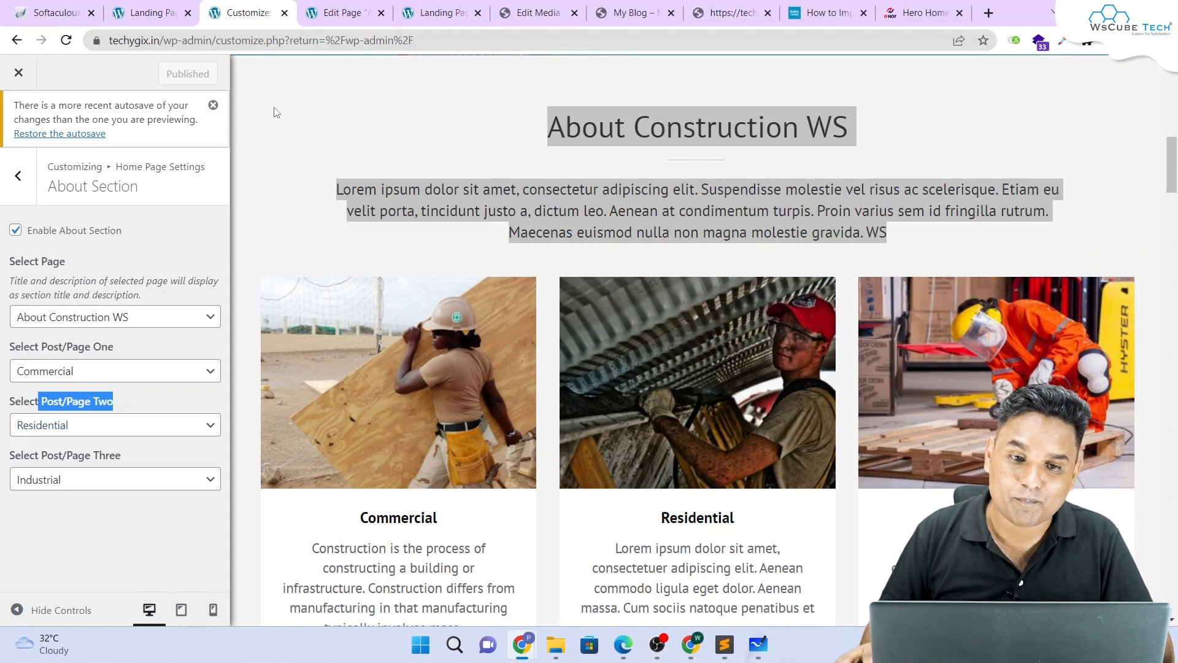
click(342, 13)
click(39, 162)
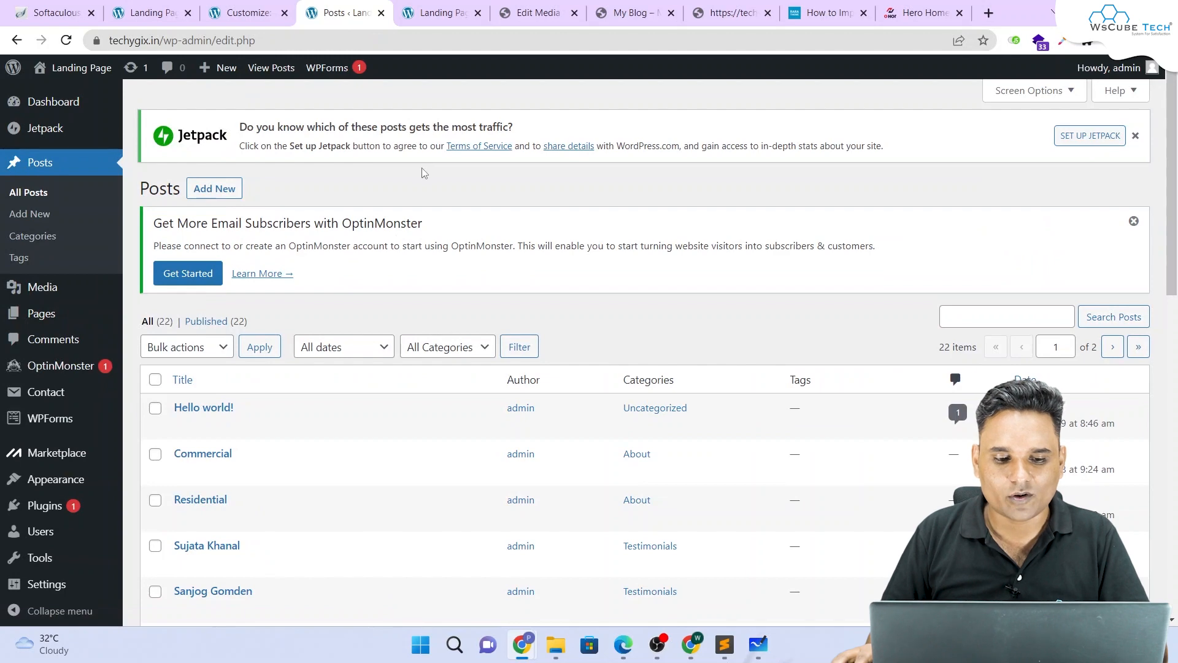
Step: Reload the live landing page and copy the Industrial card title
scroll(422, 168, down, 2)
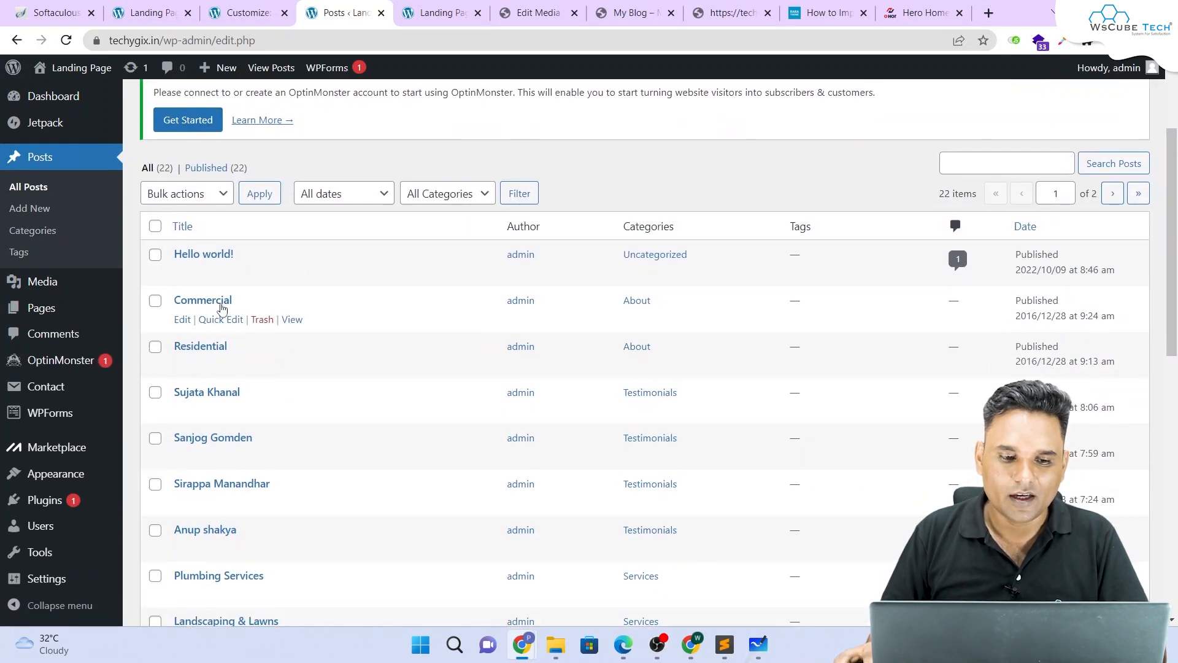
scroll(228, 370, down, 4)
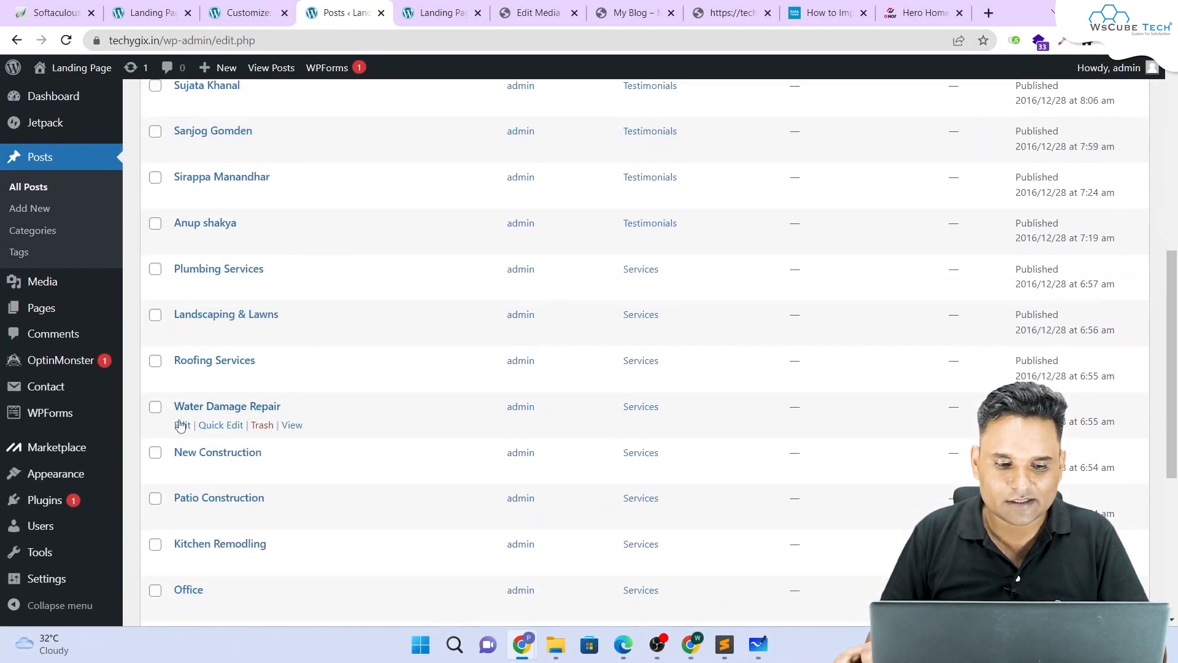
scroll(232, 472, down, 4)
scroll(234, 478, up, 9)
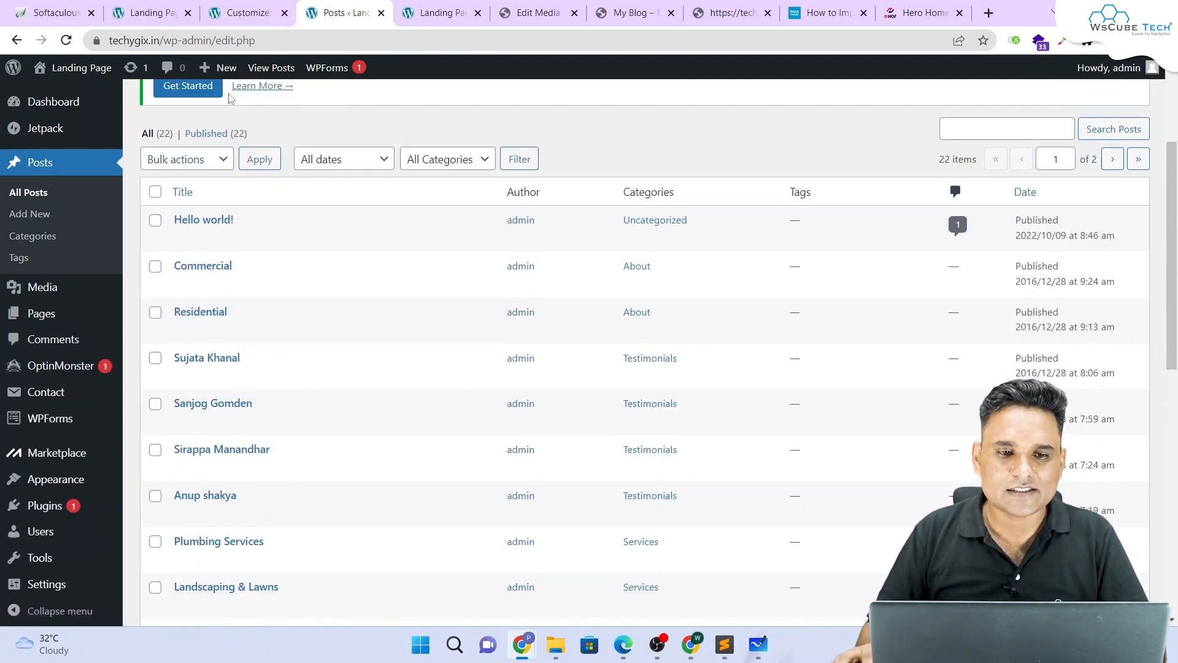
click(434, 12)
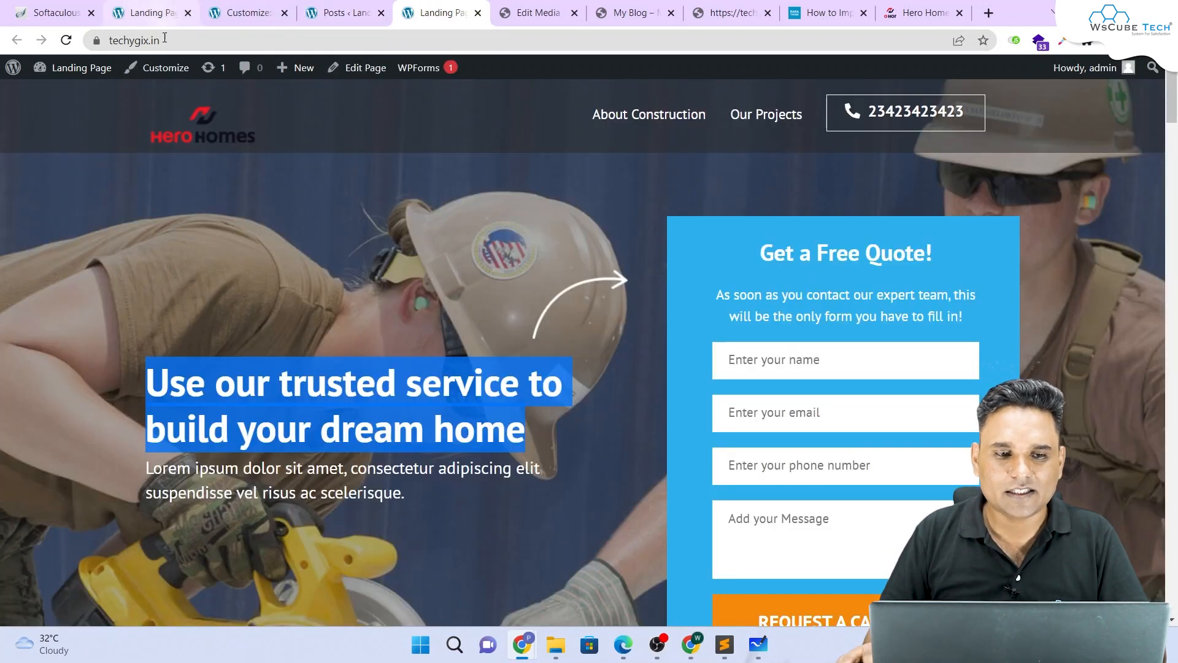
key(F5)
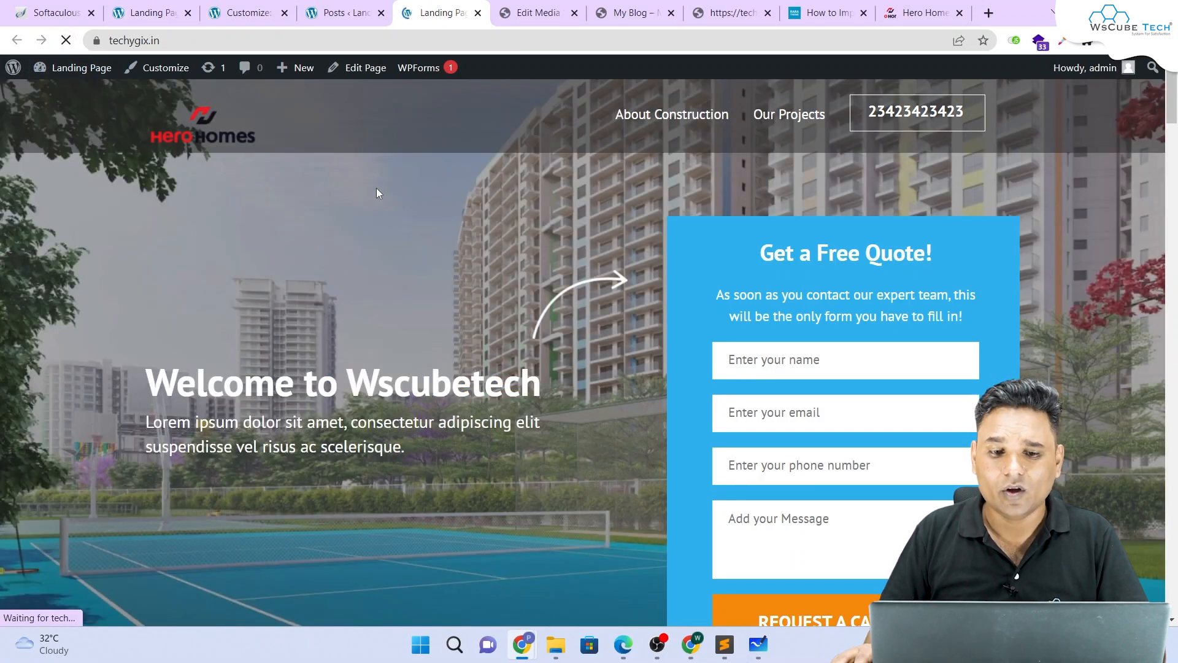
scroll(377, 190, down, 12)
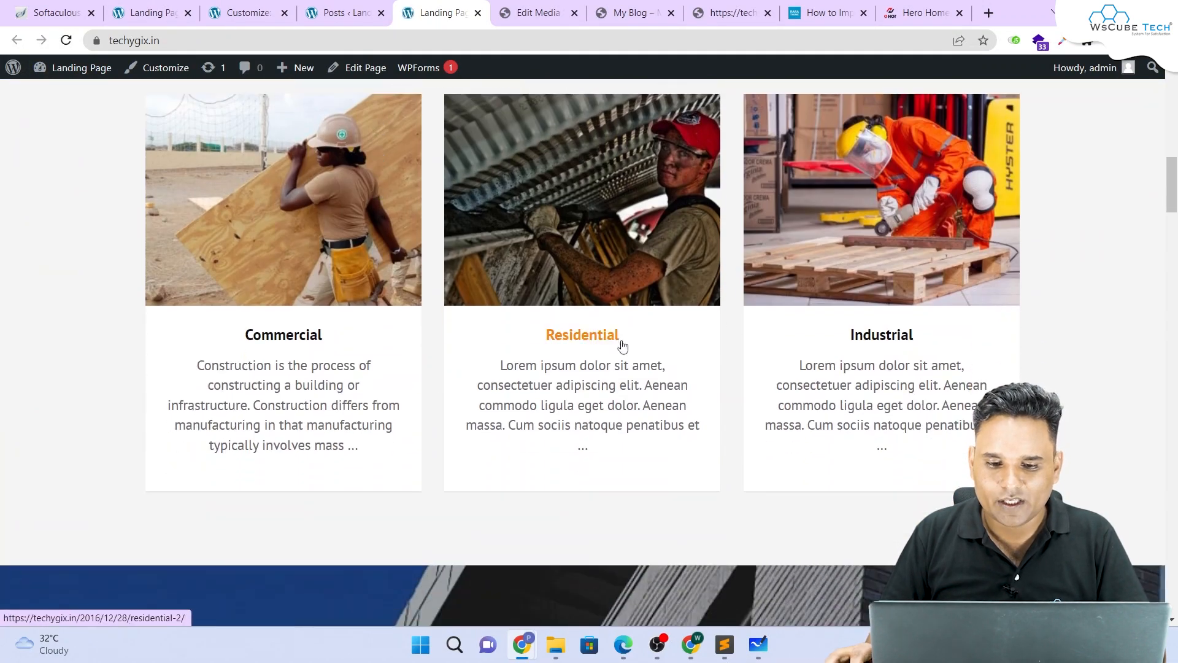
drag(909, 336, 853, 336)
key(ctrl+c)
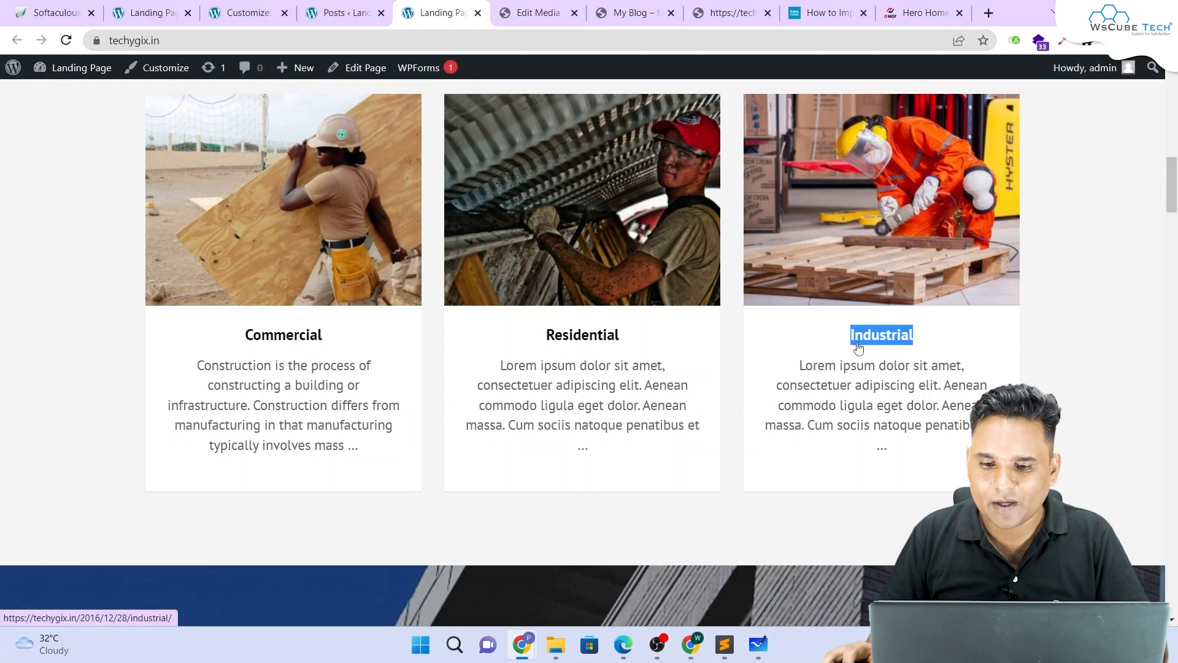
Step: Search the posts list for 'Industrial'
click(305, 7)
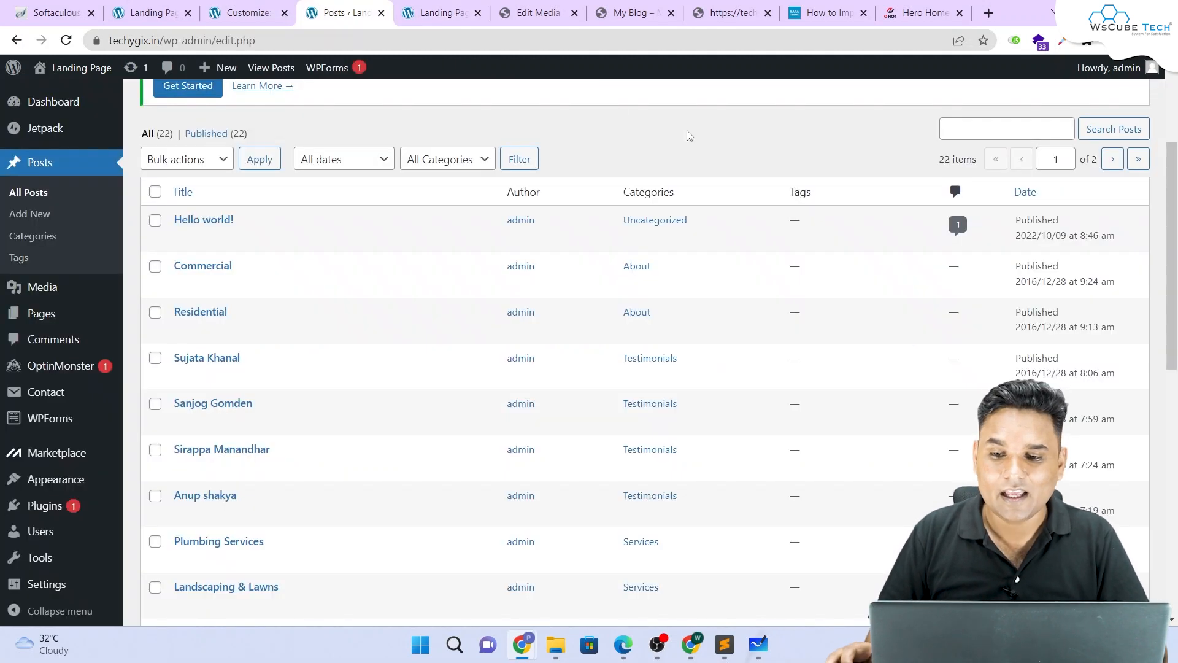
click(996, 132)
key(ctrl+v)
key(Return)
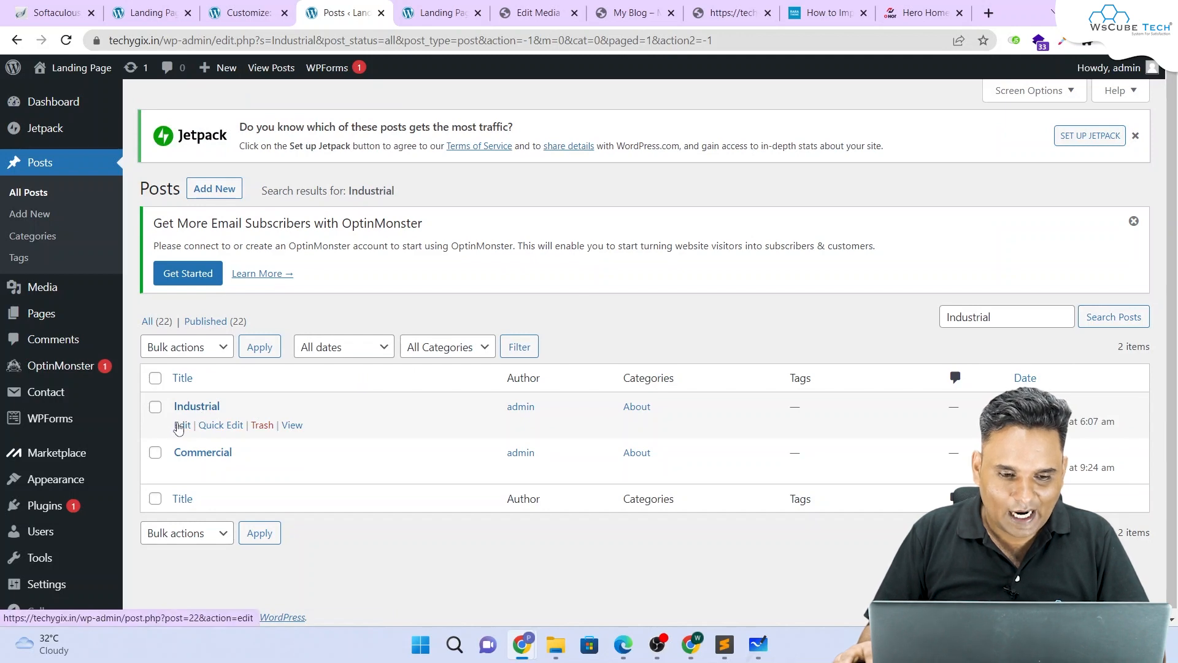
Step: Retitle the Industrial post to 'Industrial 1'
click(182, 426)
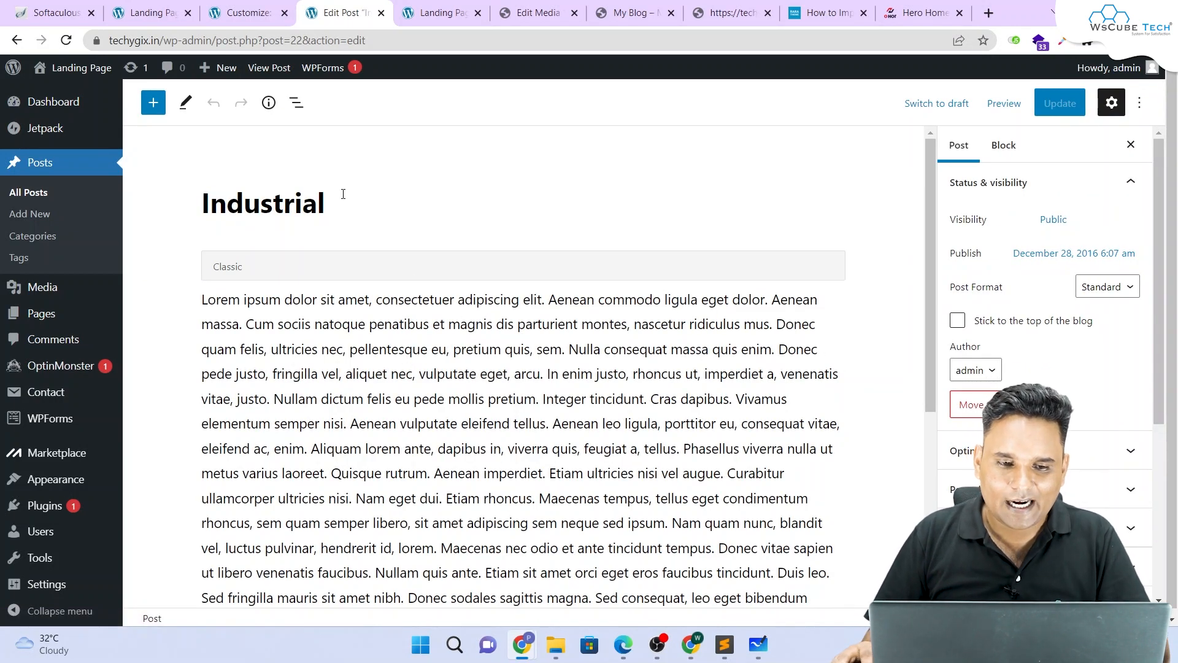
text(1)
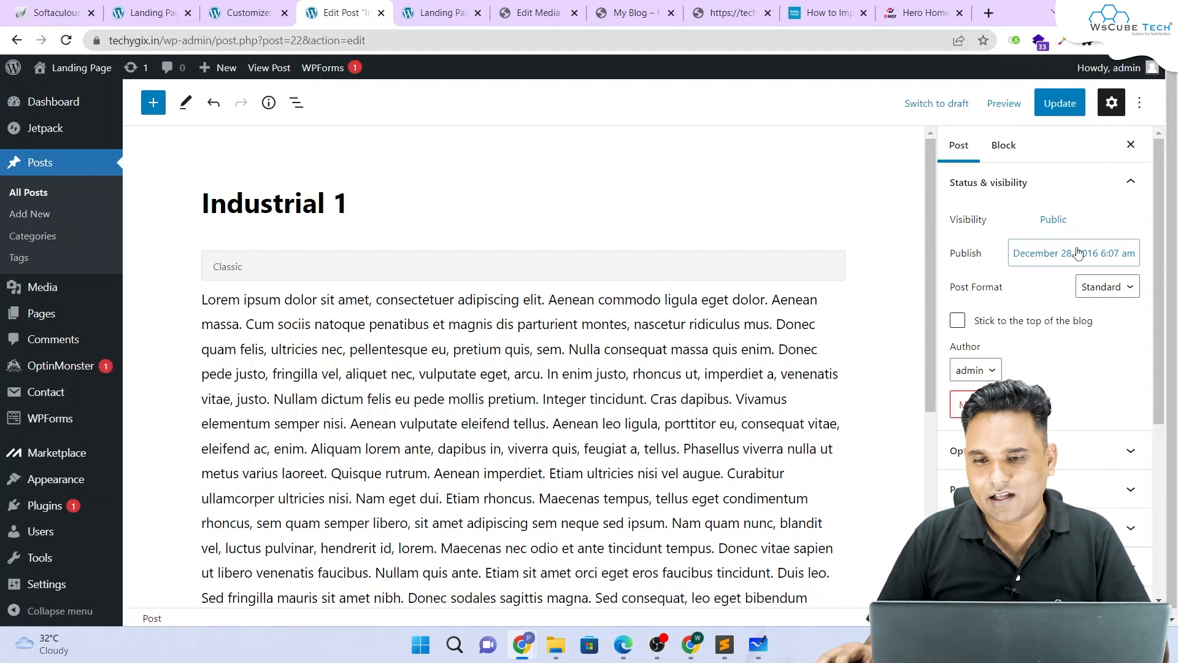
scroll(1037, 174, down, 5)
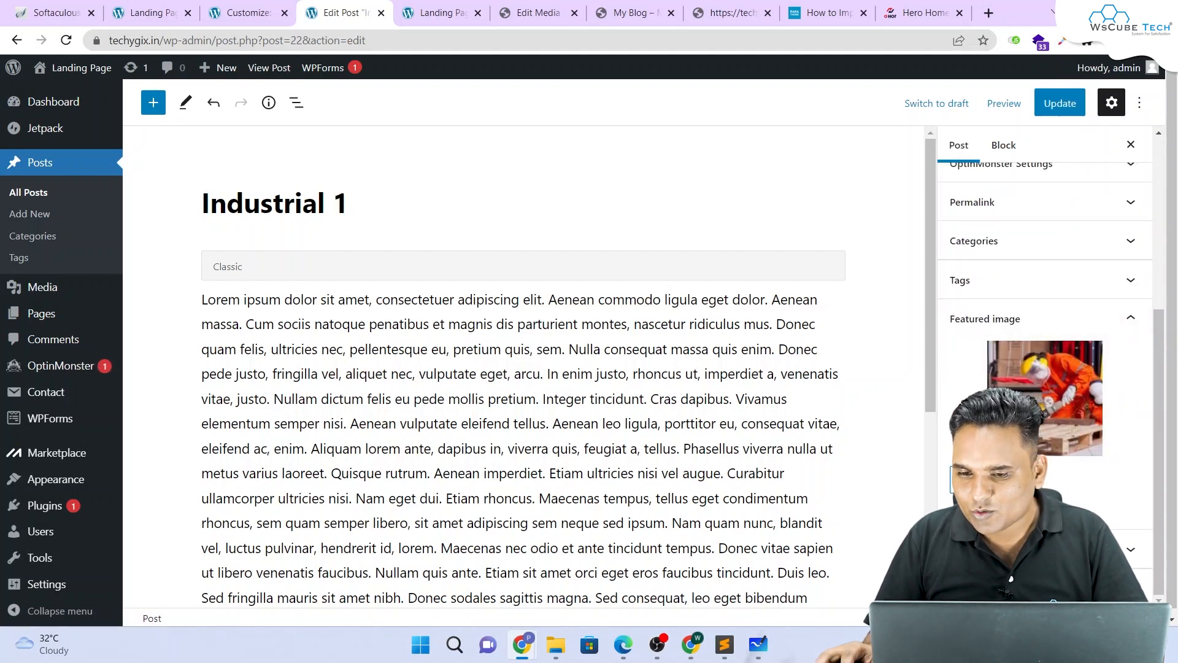
click(440, 12)
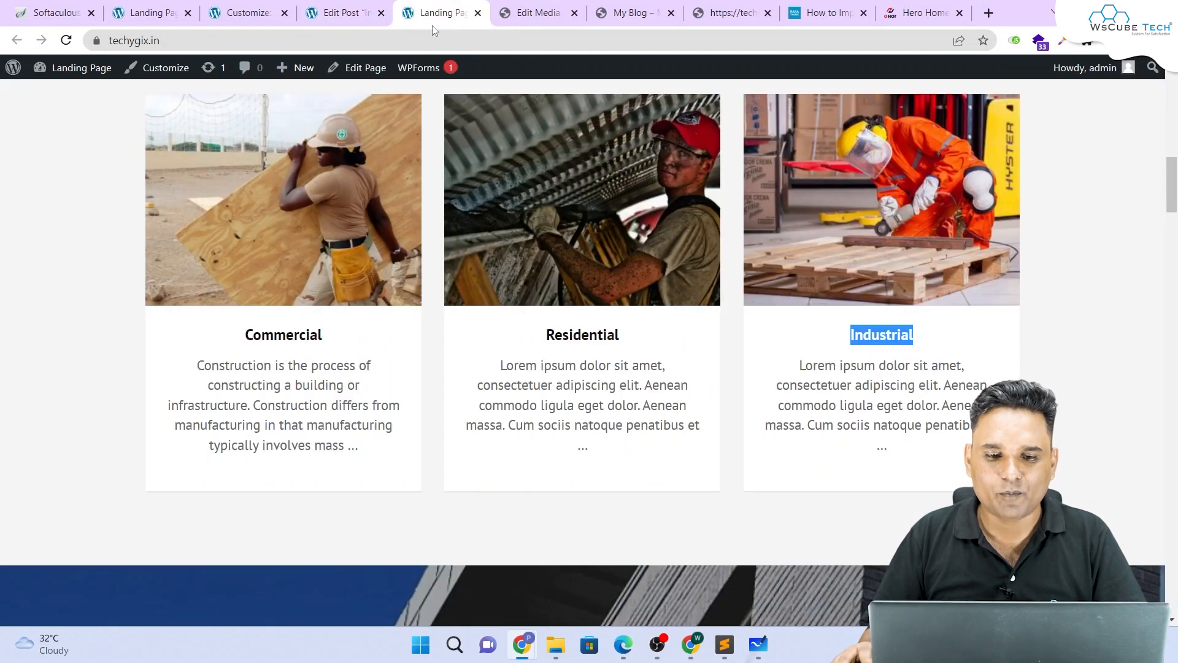
click(340, 13)
Step: Replace the post's featured image with the woman-worker photo from the Media Library
click(997, 508)
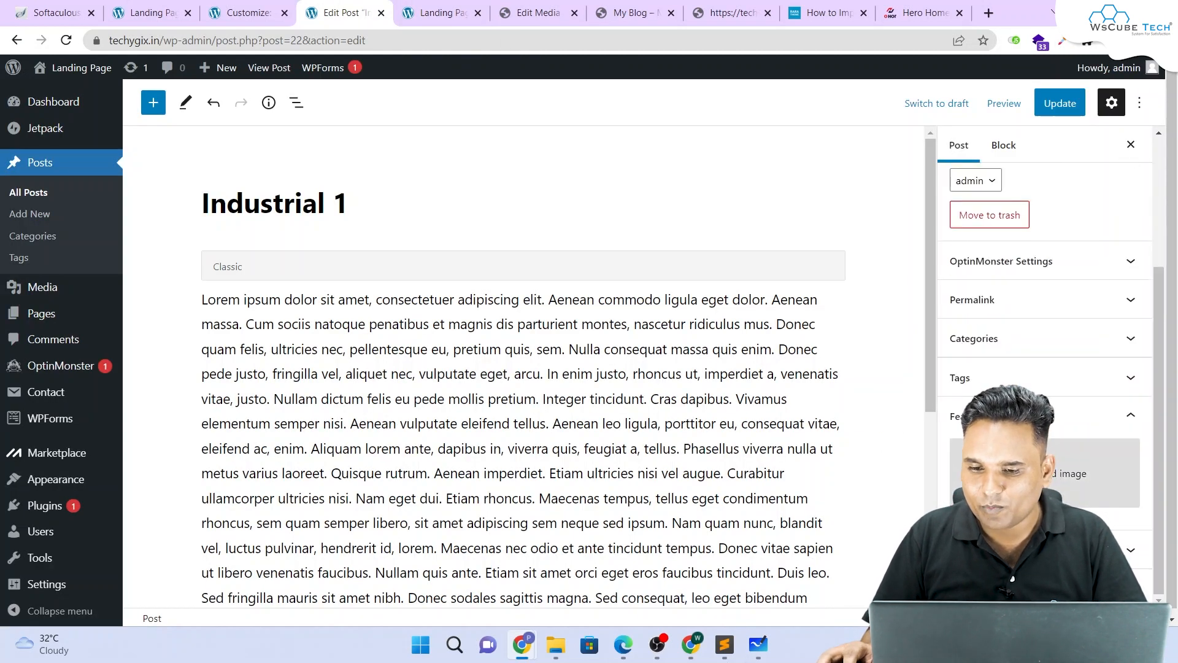
click(1037, 474)
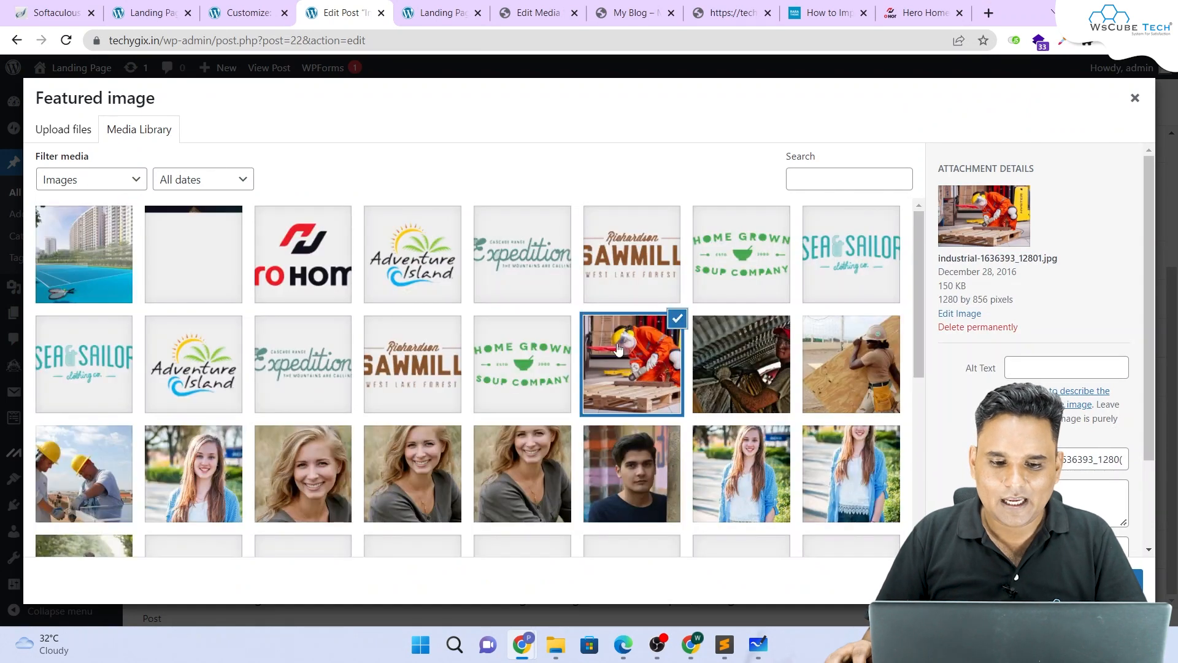
scroll(614, 411, down, 5)
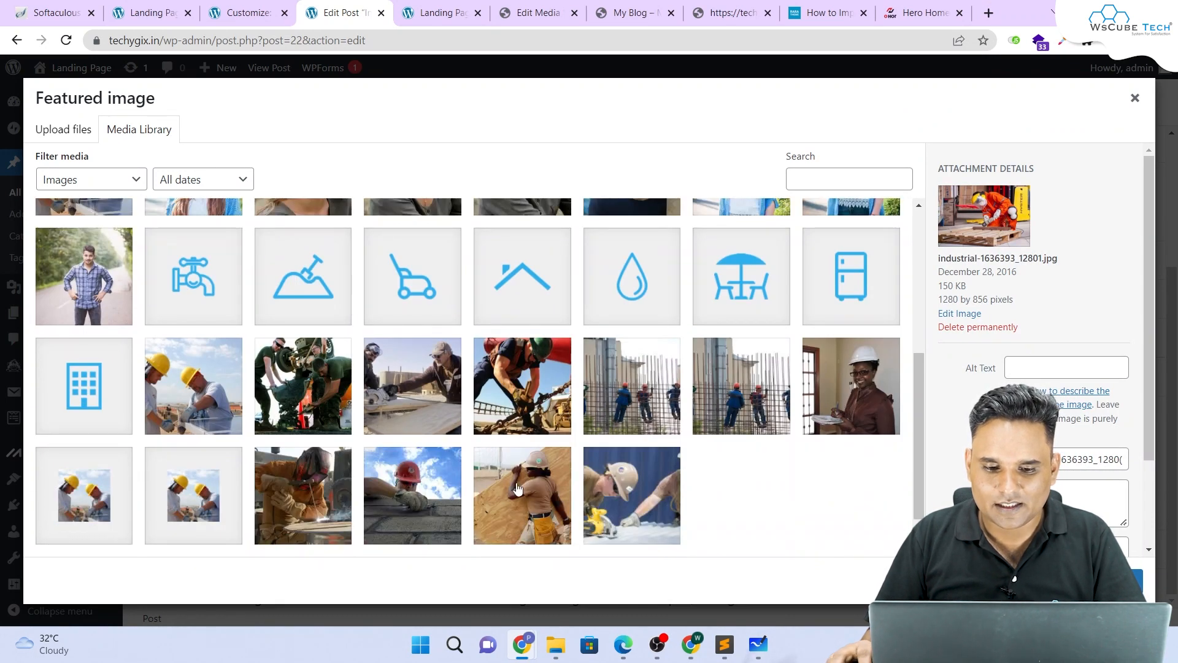
click(518, 488)
click(1105, 580)
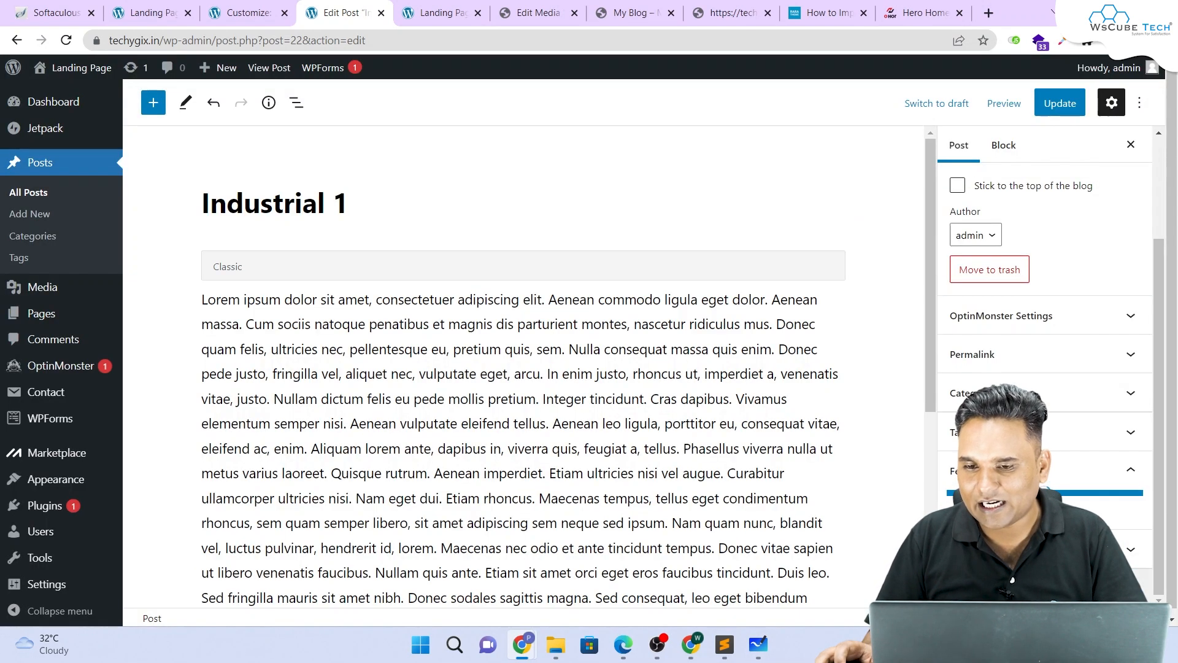
Step: Save the Industrial 1 post with Update
drag(352, 210, 192, 203)
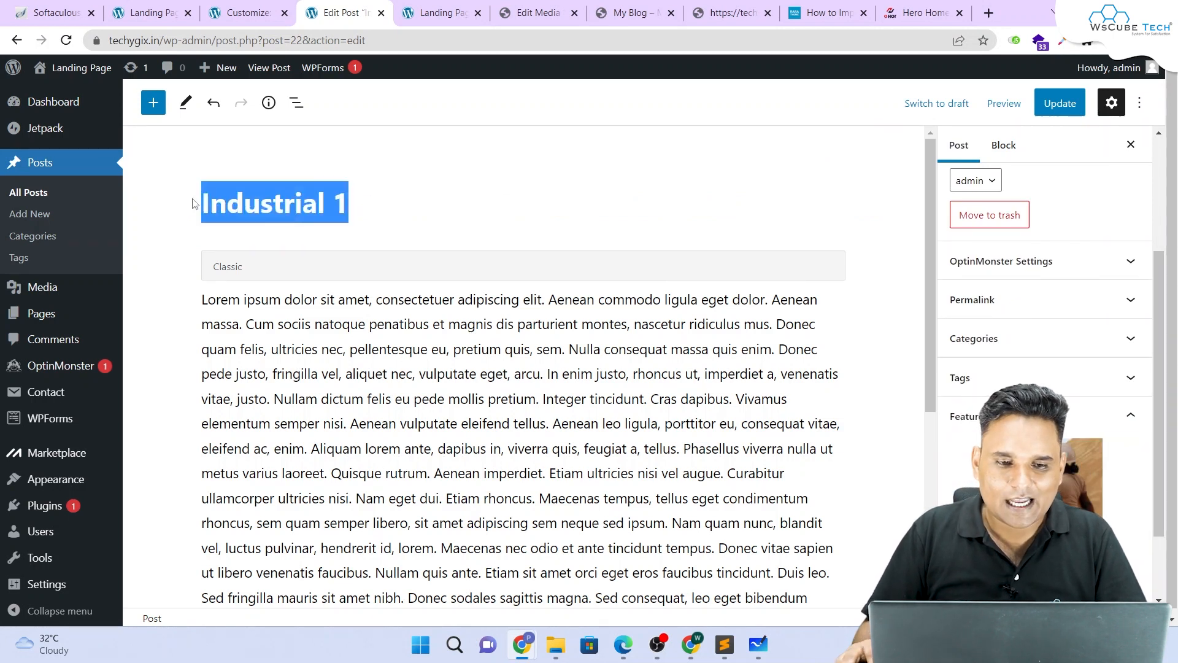
click(192, 204)
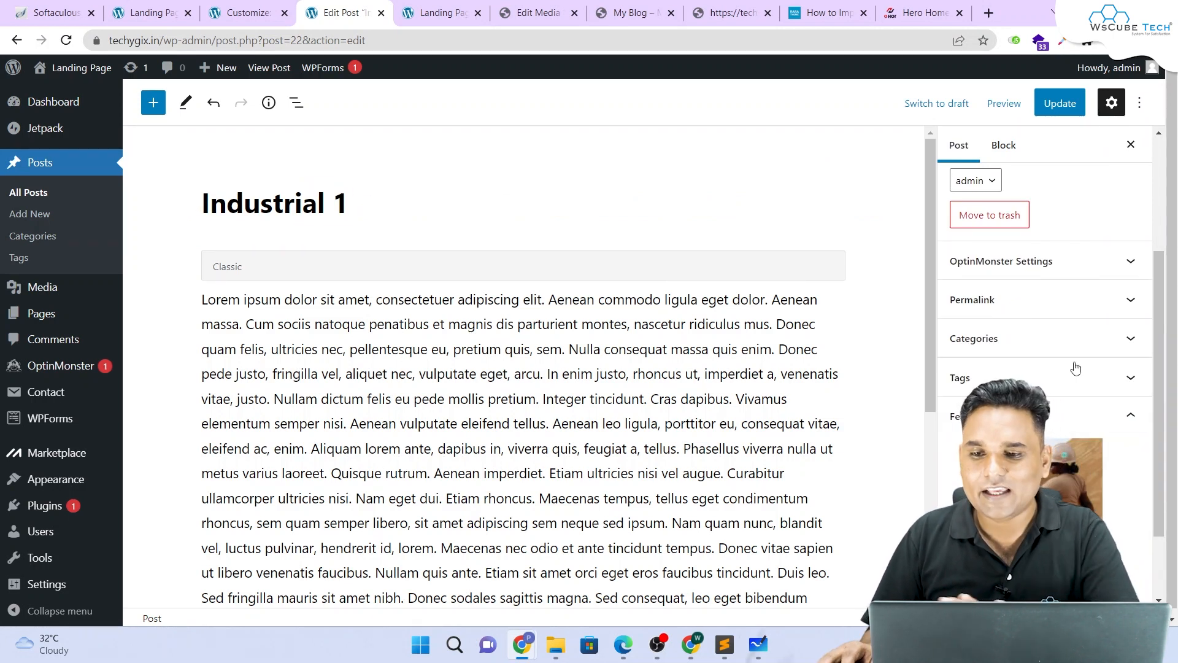
click(1056, 105)
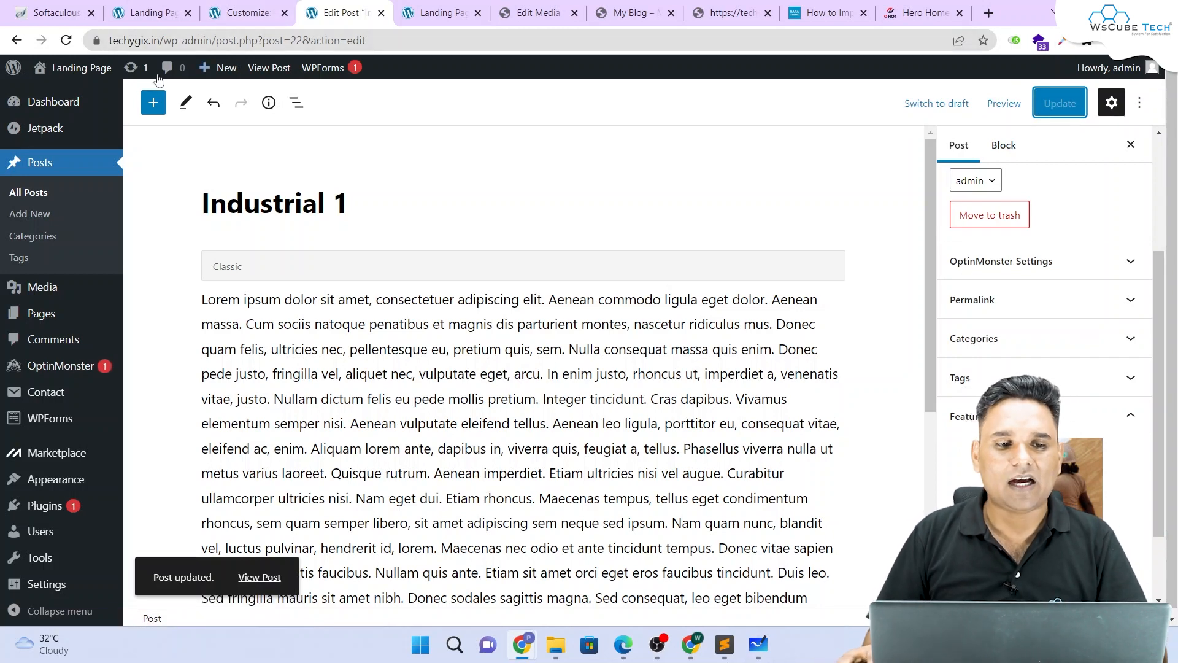
click(145, 13)
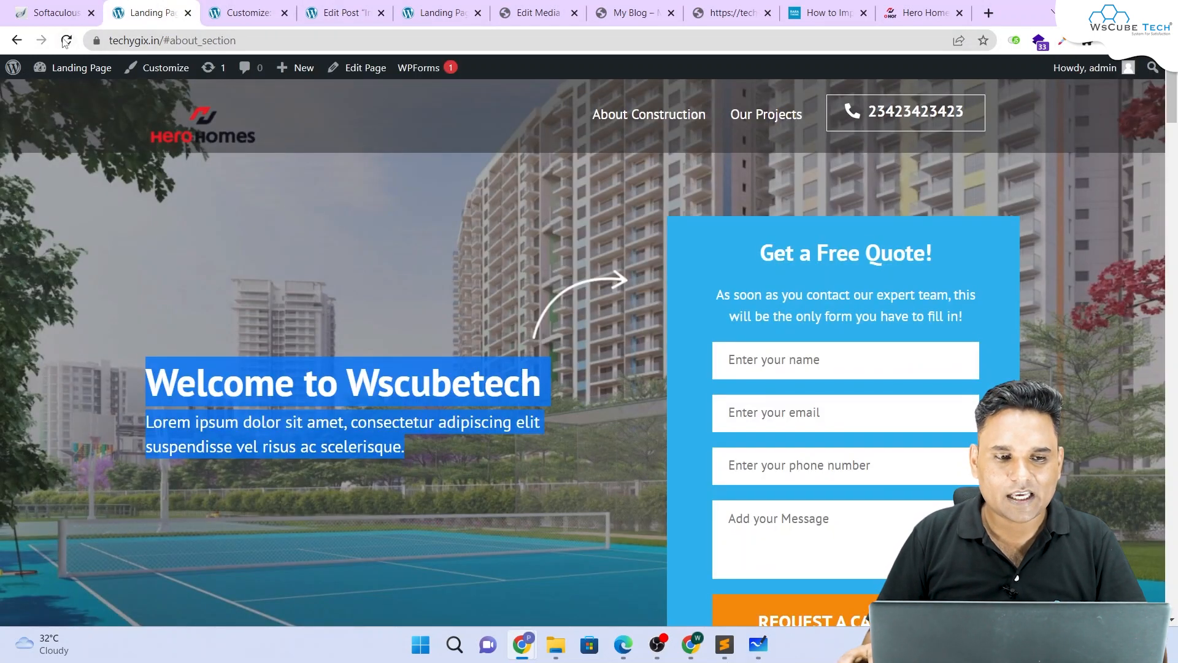
Step: Reload the landing page and check the third About card shows Industrial 1 with the new photo
click(66, 40)
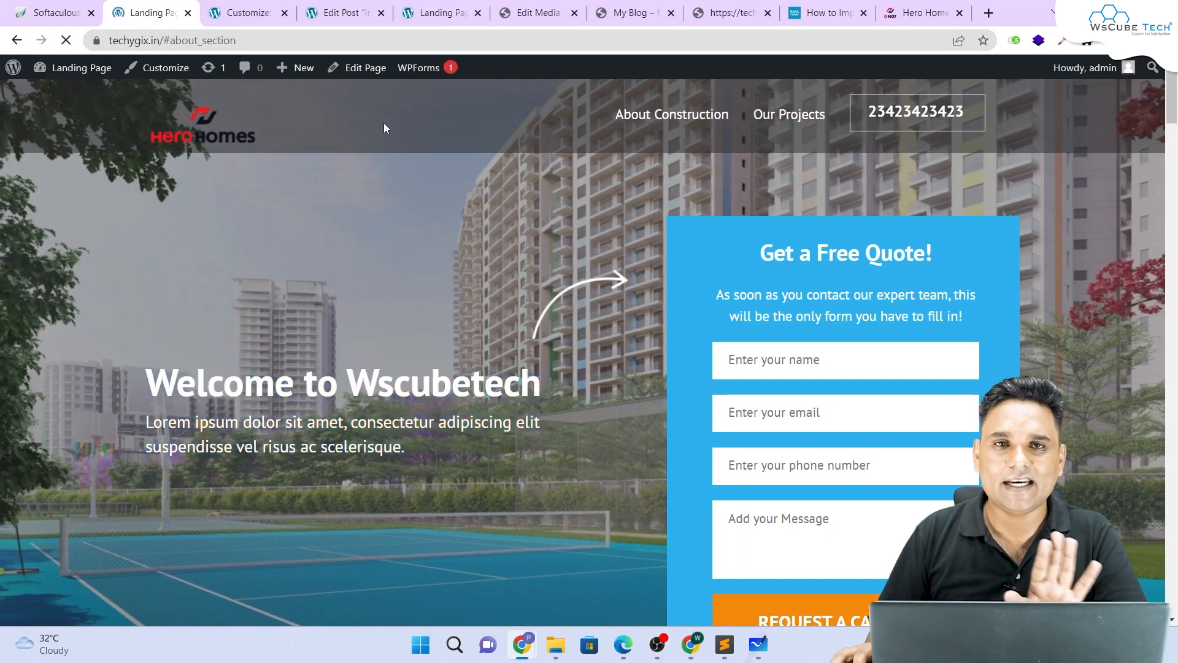
scroll(462, 153, down, 10)
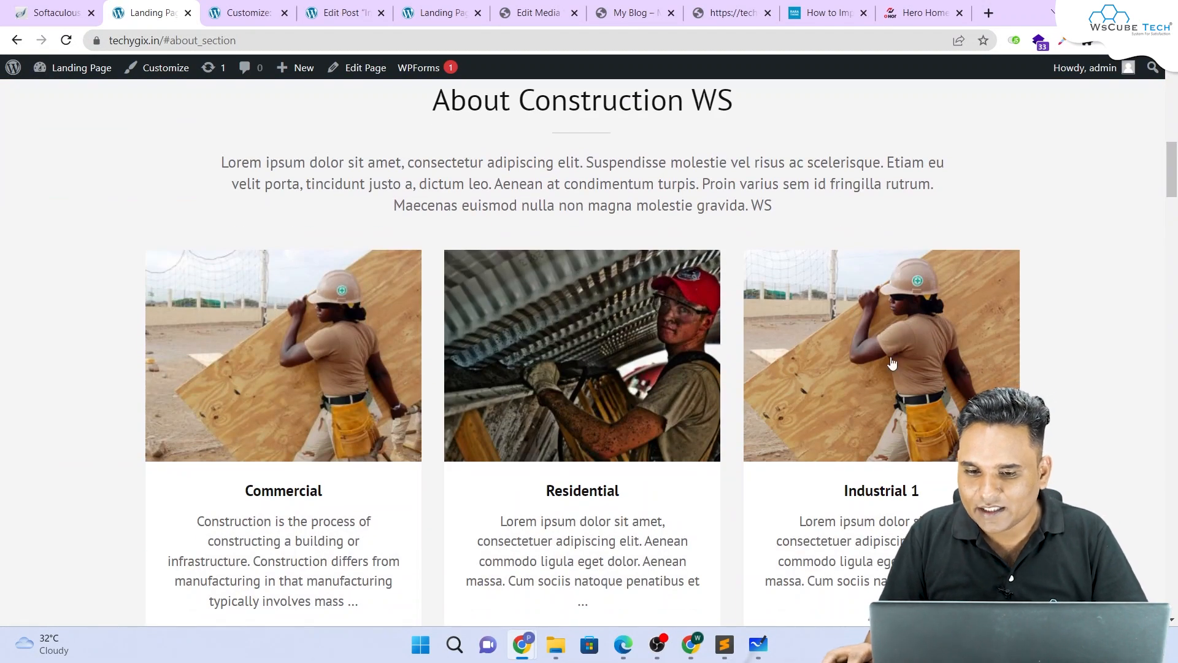
click(853, 490)
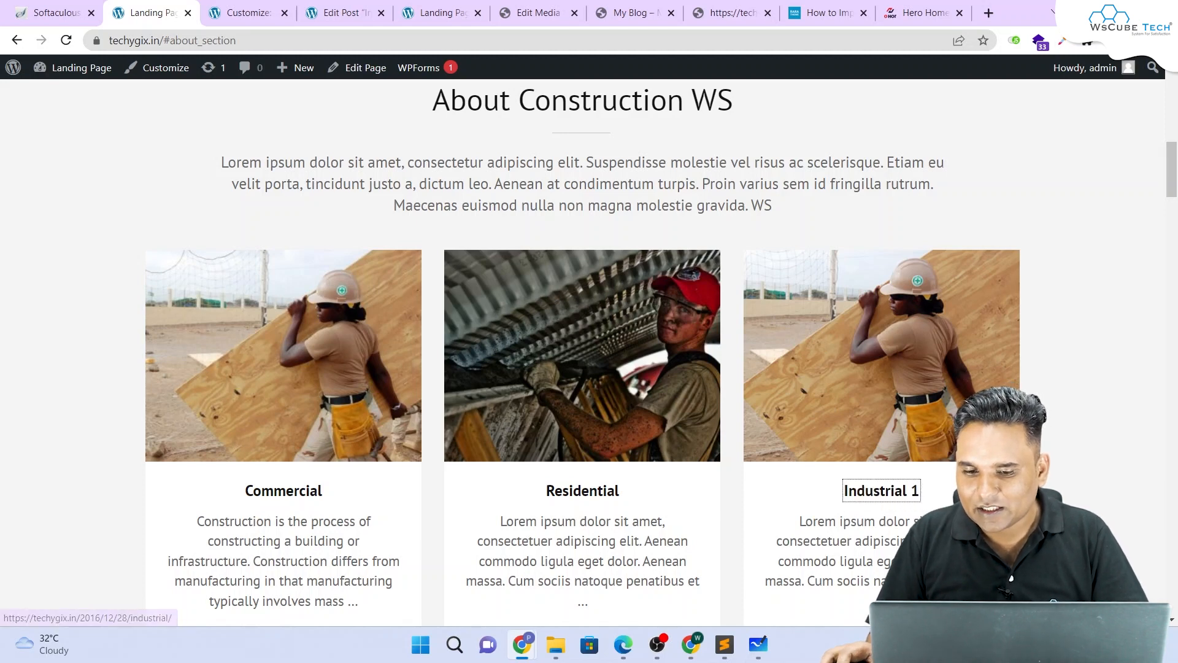
scroll(1026, 392, down, 3)
drag(1026, 393, 777, 305)
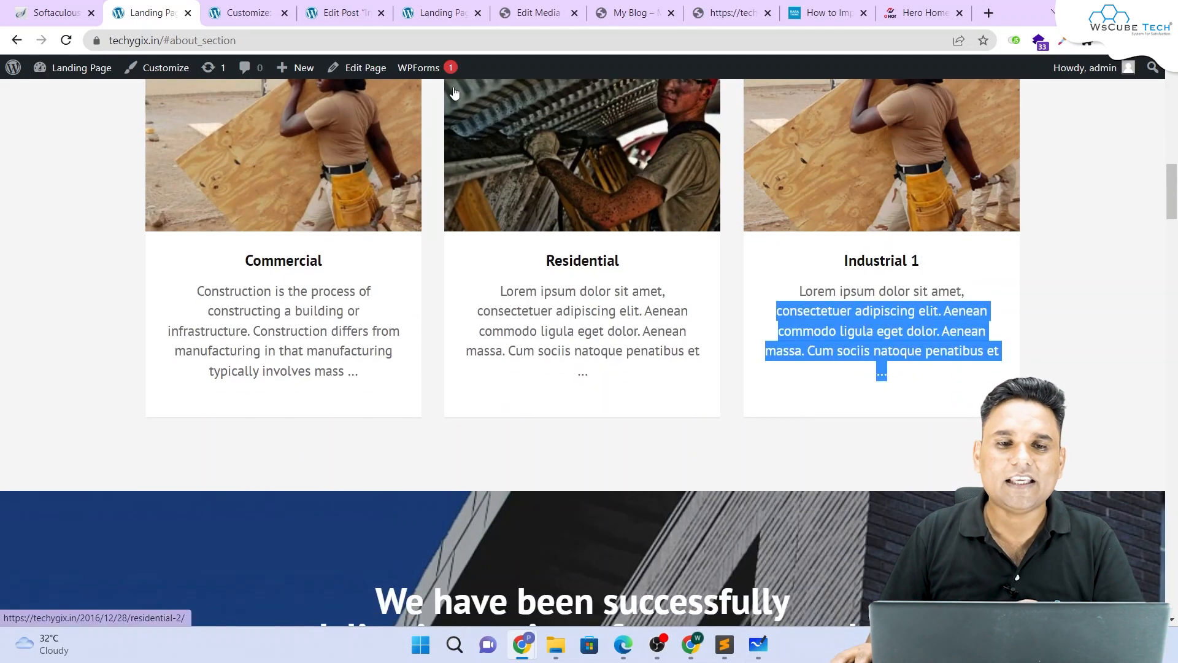
Step: Review the Industrial 1 post body, then return via All Posts to the Customizer
click(343, 13)
scroll(390, 273, down, 4)
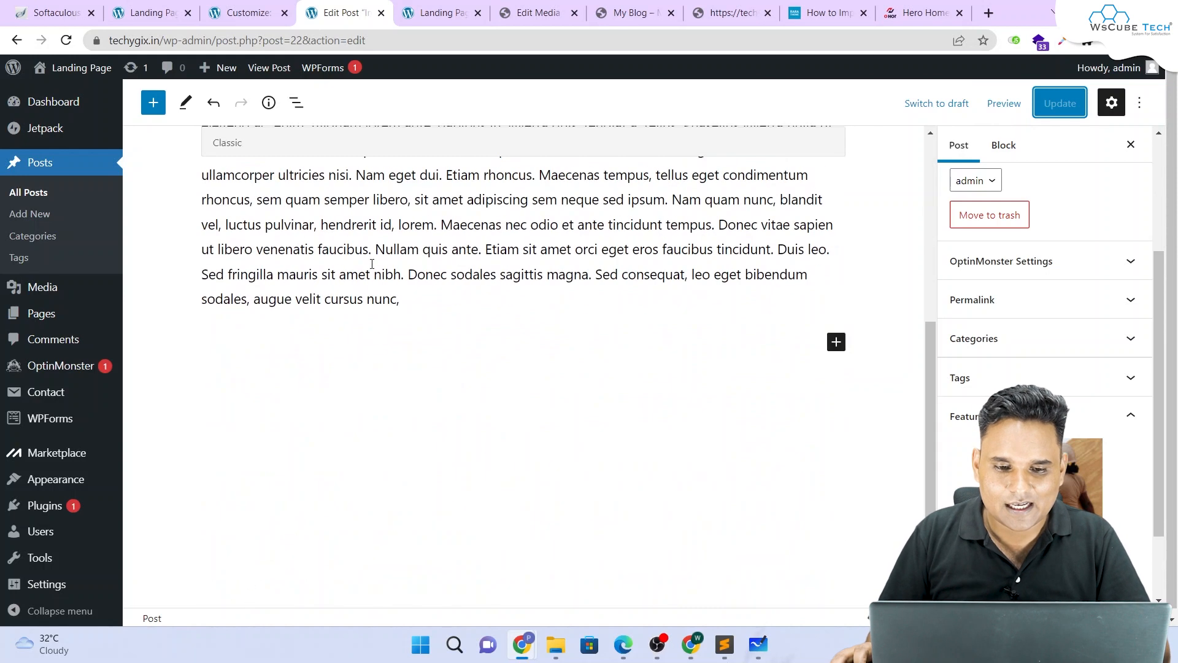
scroll(390, 273, up, 2)
click(390, 273)
double_click(389, 275)
scroll(428, 294, up, 2)
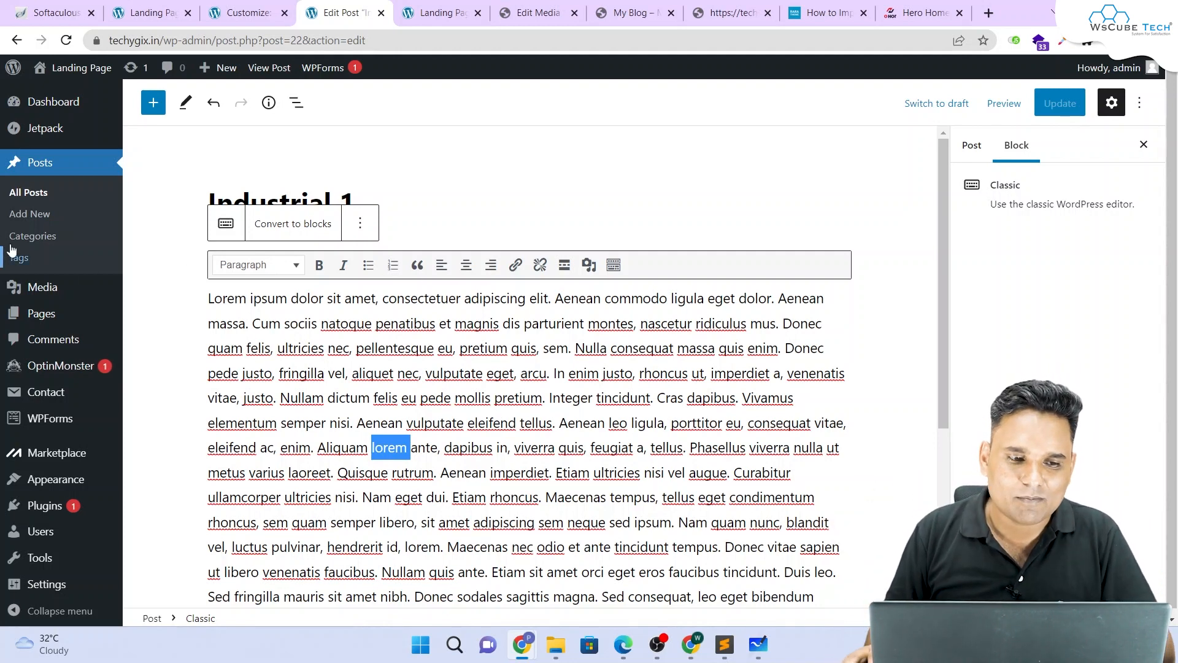
click(28, 192)
scroll(385, 248, down, 1)
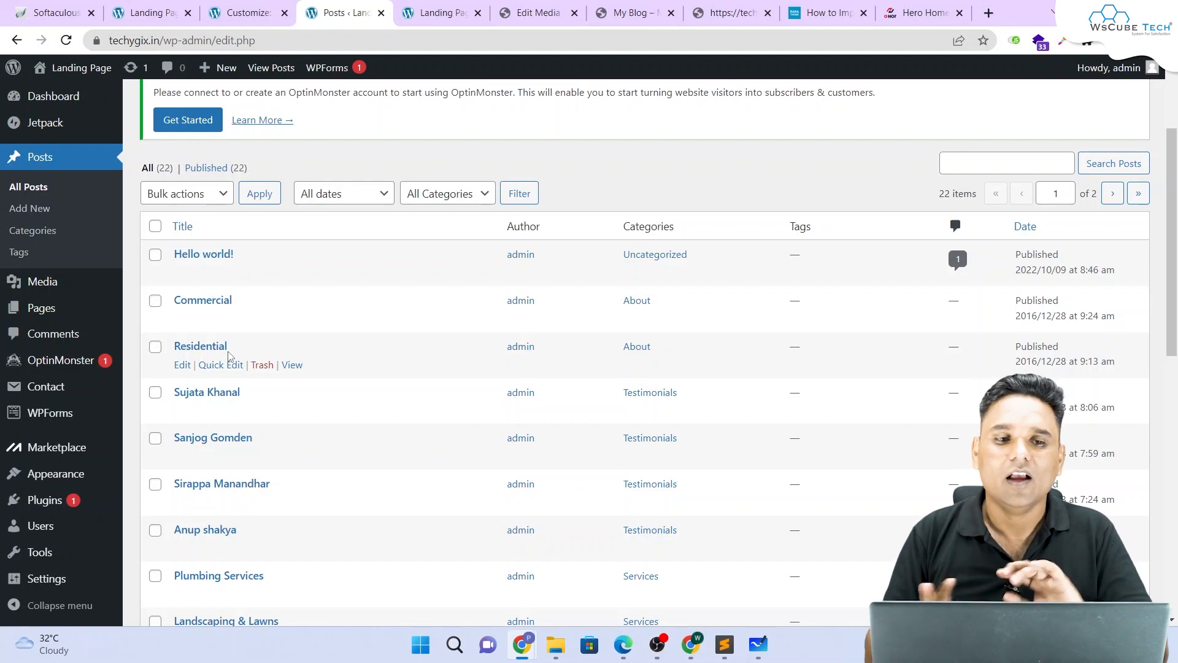
click(230, 13)
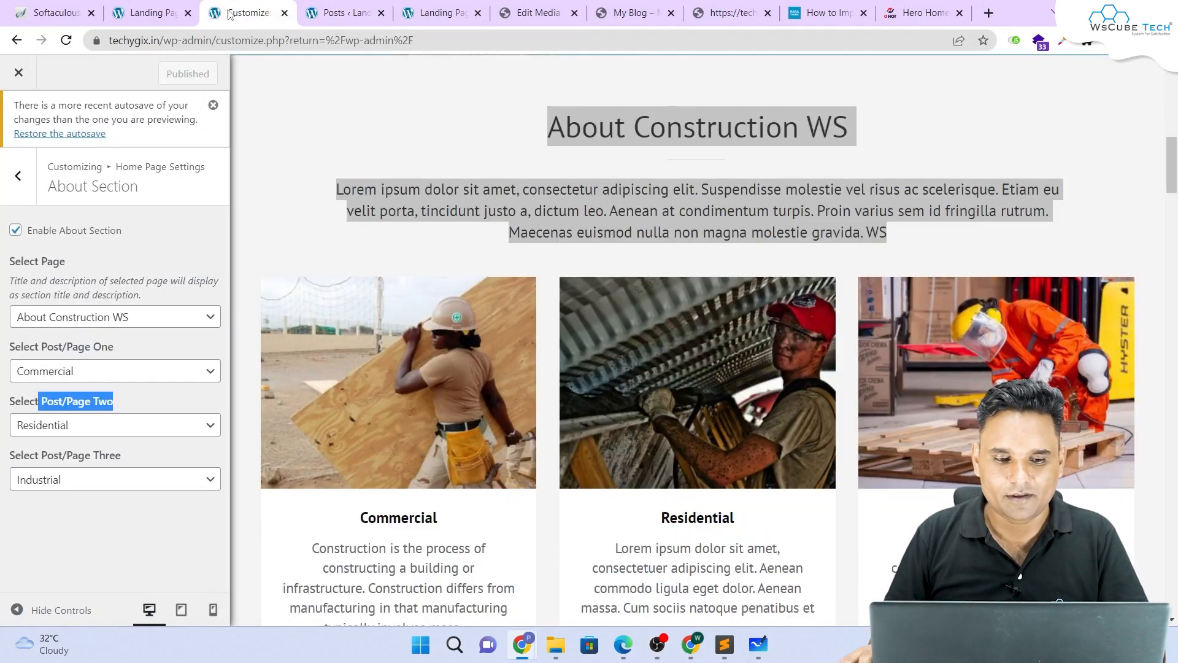
Step: Uncheck Enable in the Promotional Block Section to hide the home-page banner
click(18, 175)
scroll(588, 161, down, 8)
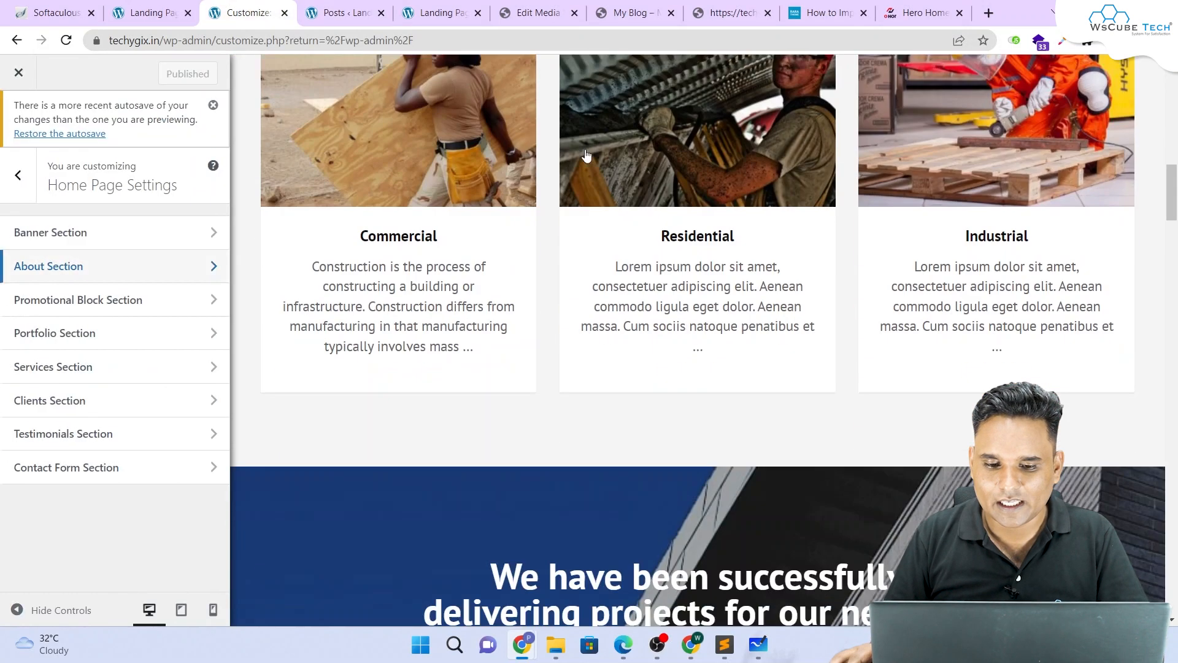
drag(491, 242, 832, 322)
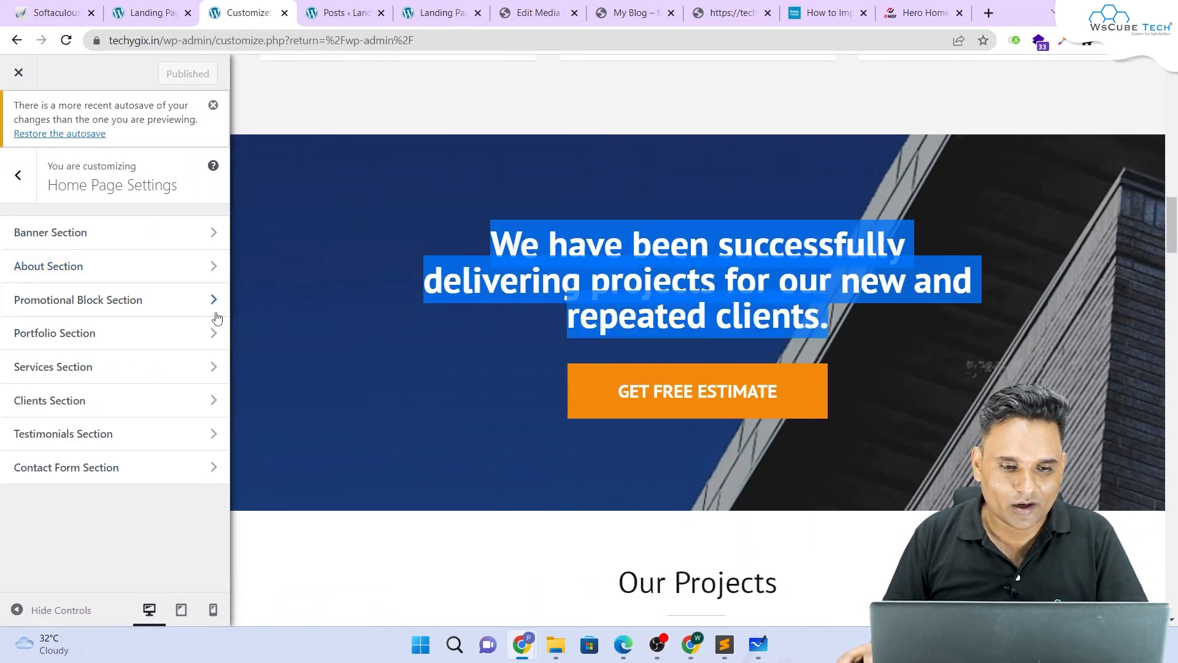
click(158, 305)
click(15, 229)
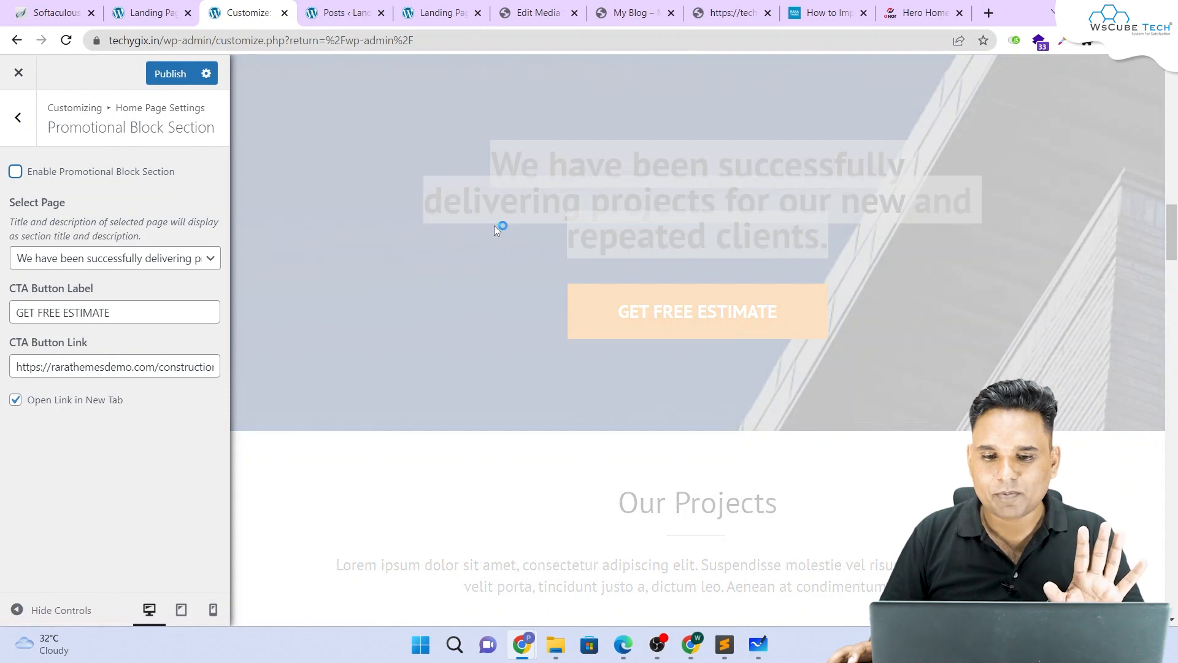
Step: Open the Portfolio Section settings showing the Our Projects page and six Project Title posts
scroll(495, 226, up, 4)
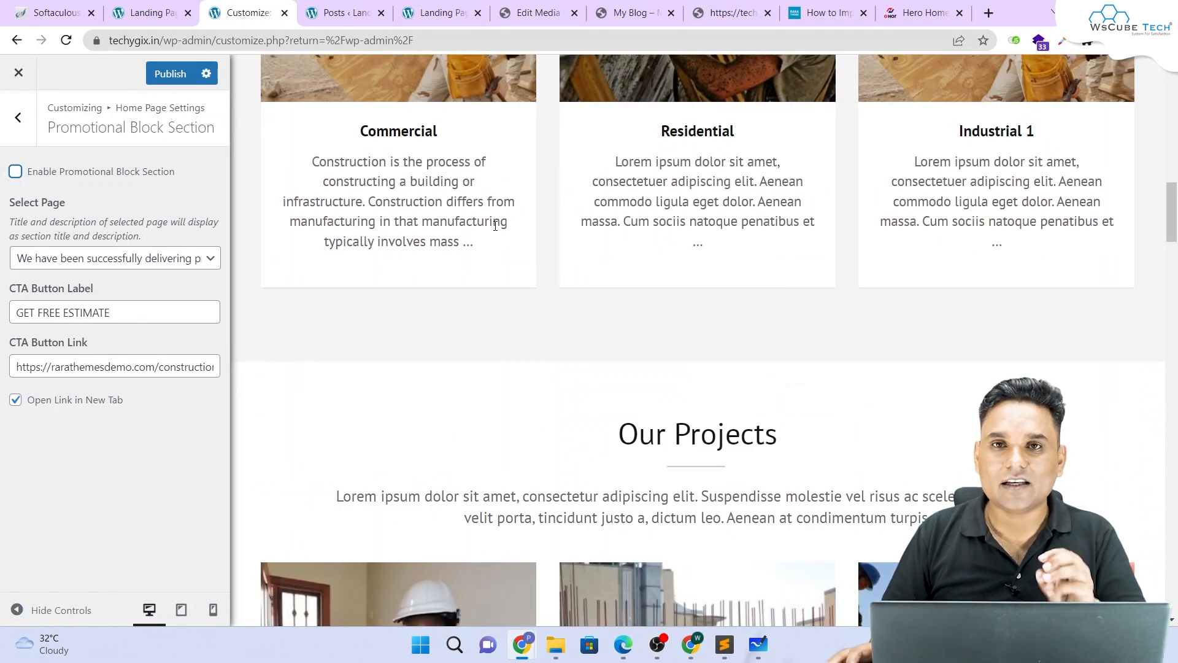
scroll(495, 226, down, 5)
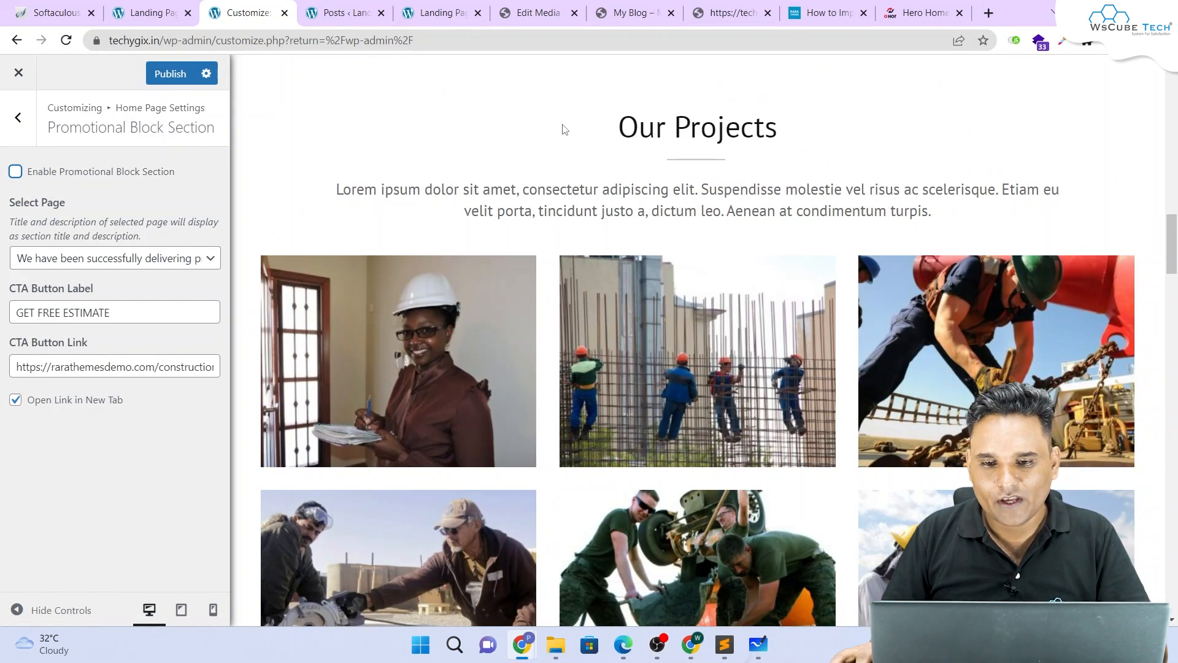
triple_click(545, 144)
click(24, 117)
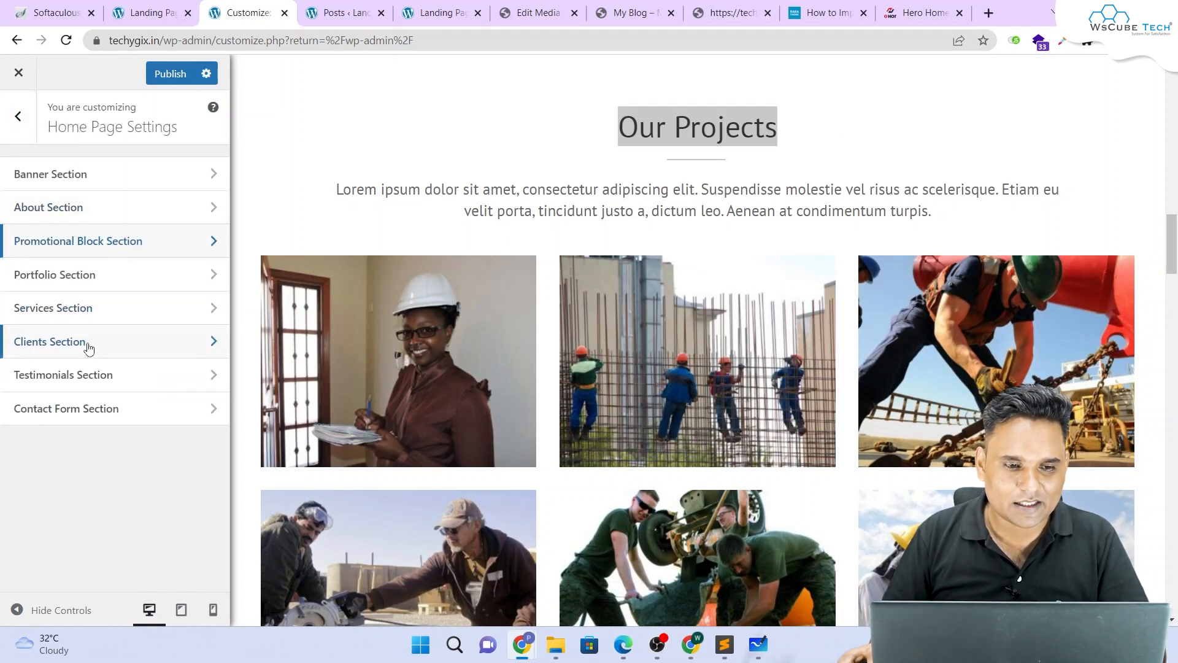
click(82, 289)
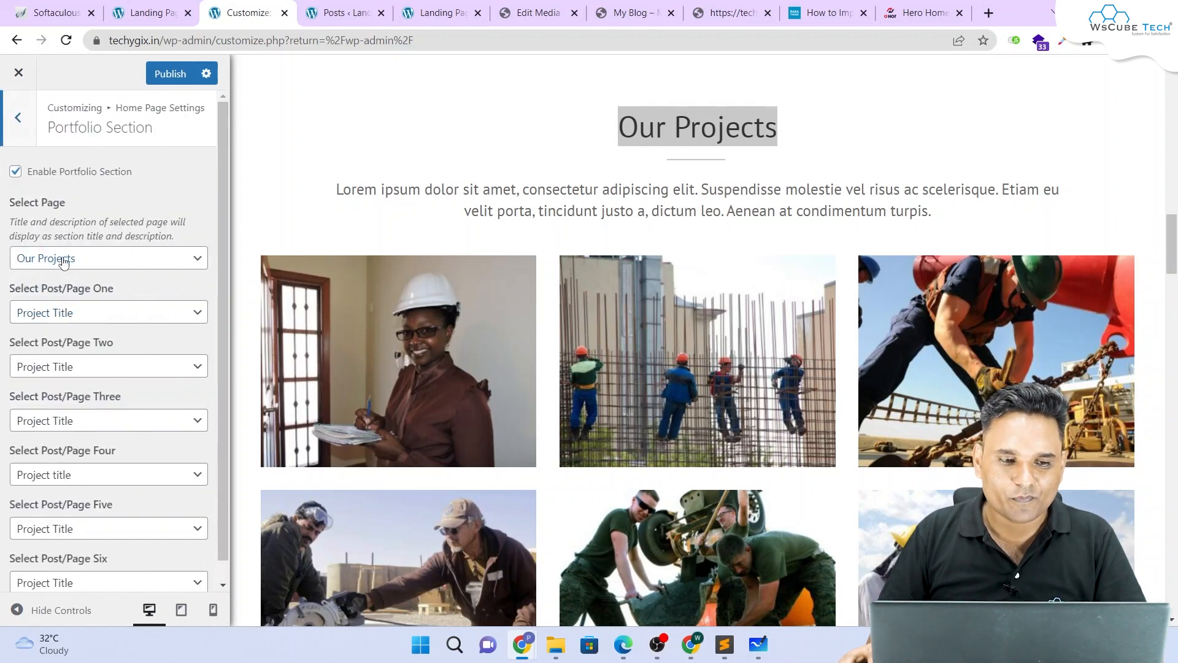
drag(5, 295, 120, 302)
click(4, 297)
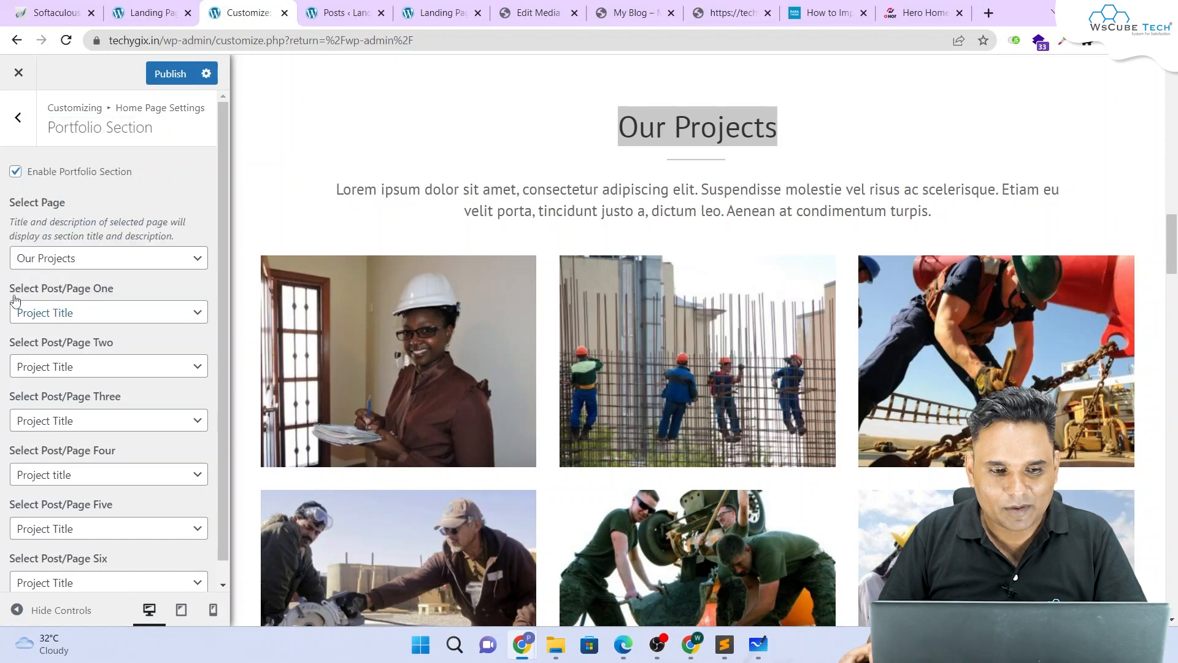
scroll(71, 291, down, 1)
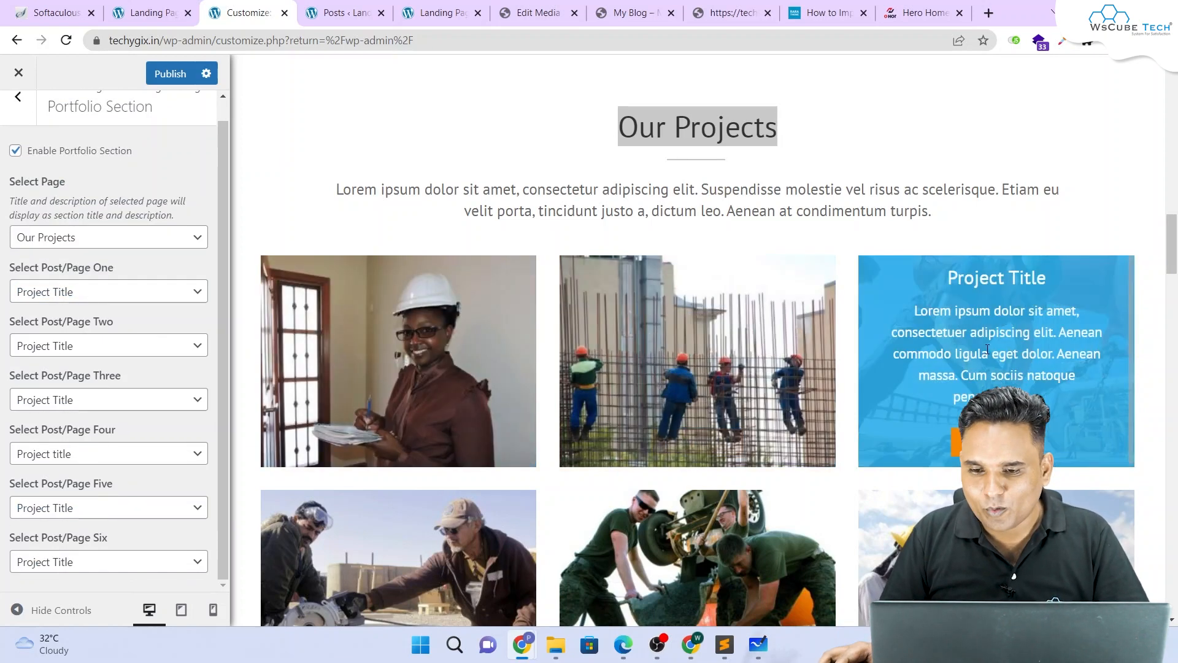
scroll(921, 369, down, 4)
scroll(659, 315, up, 5)
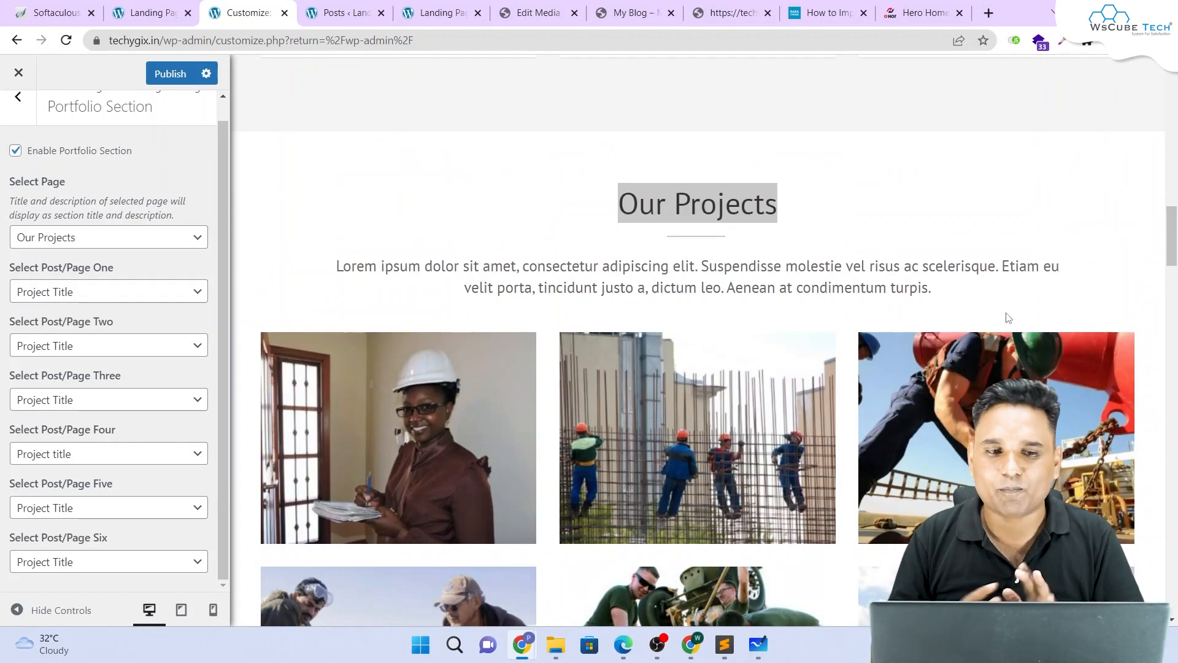
Step: Scroll All Posts to the Project Title entries and compare them with the live project grid
click(345, 12)
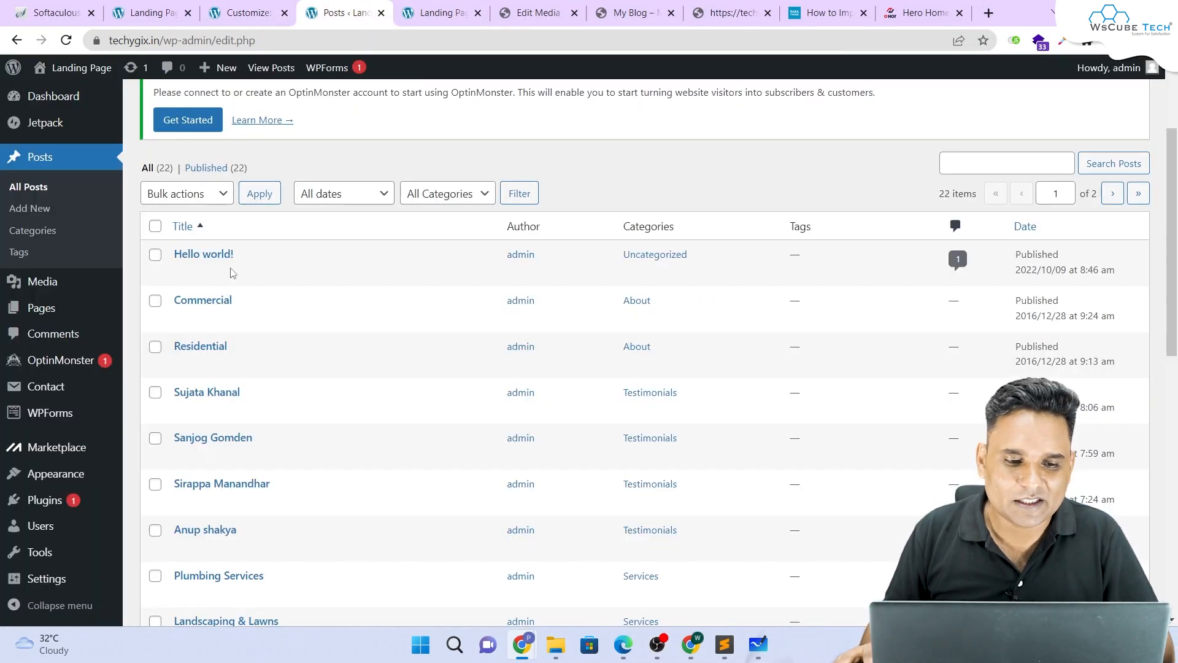
scroll(227, 330, down, 1)
scroll(227, 329, down, 9)
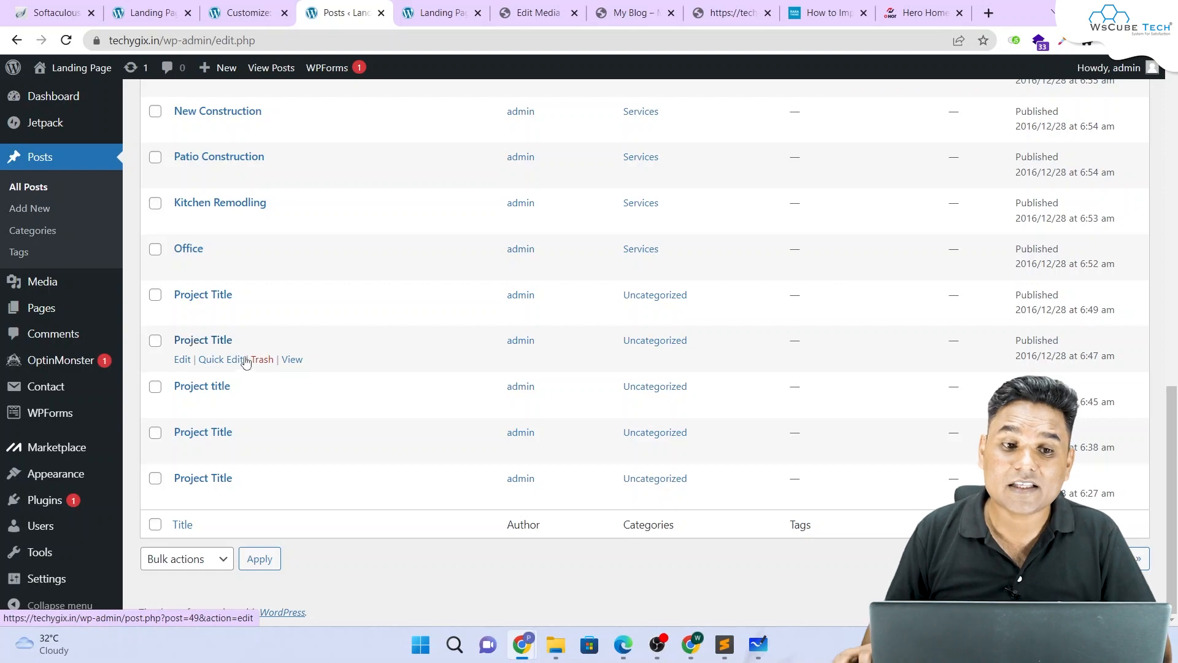
click(442, 12)
scroll(659, 256, up, 3)
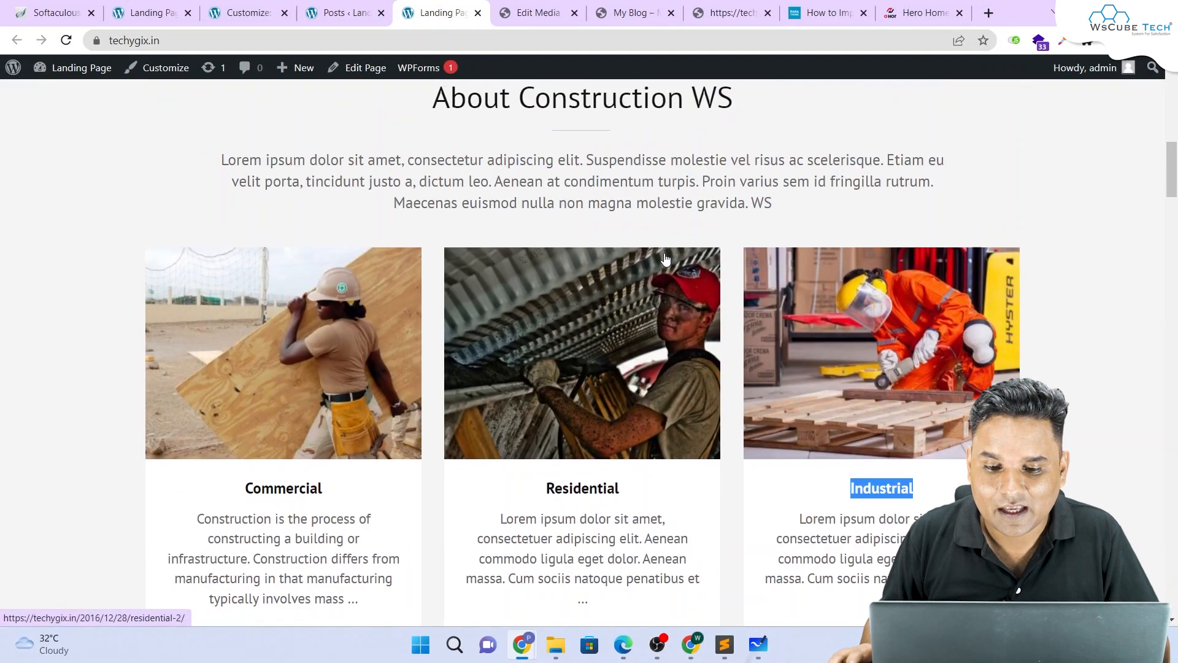
scroll(613, 258, down, 12)
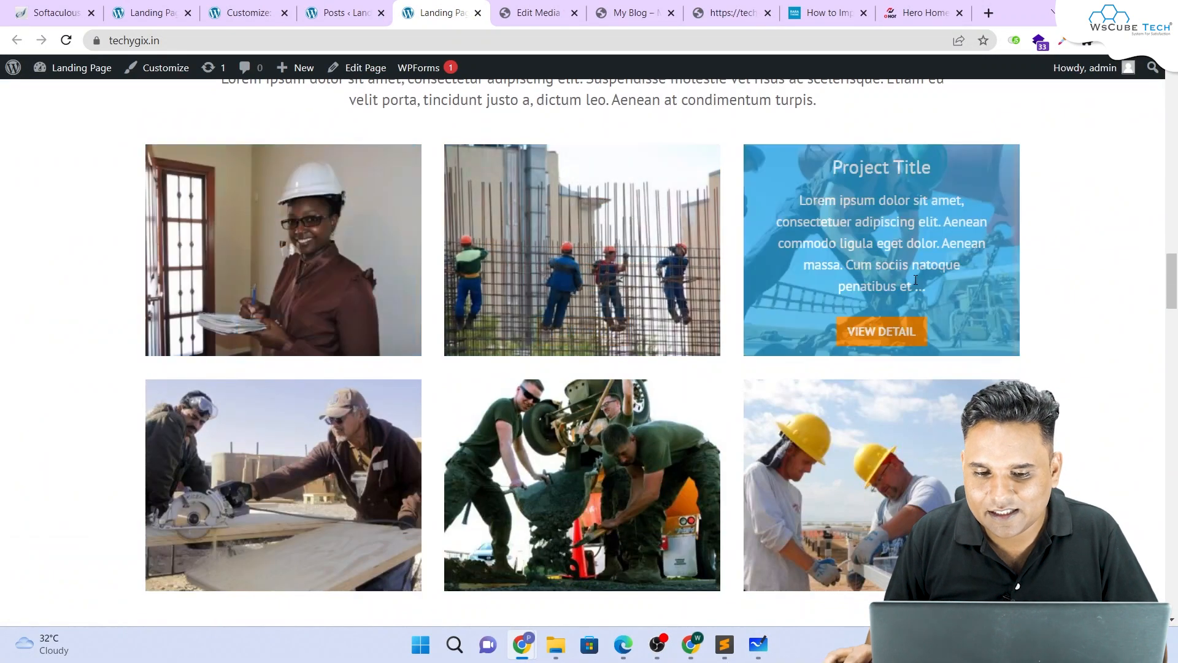
scroll(838, 245, down, 4)
scroll(838, 228, up, 3)
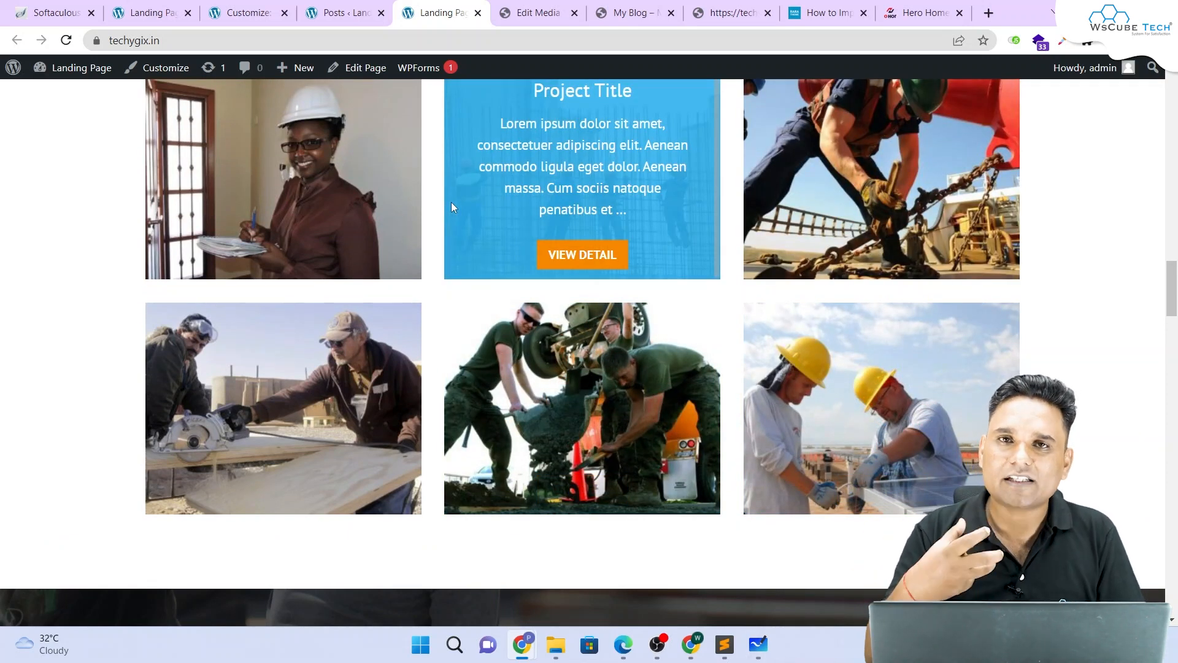
scroll(451, 201, up, 3)
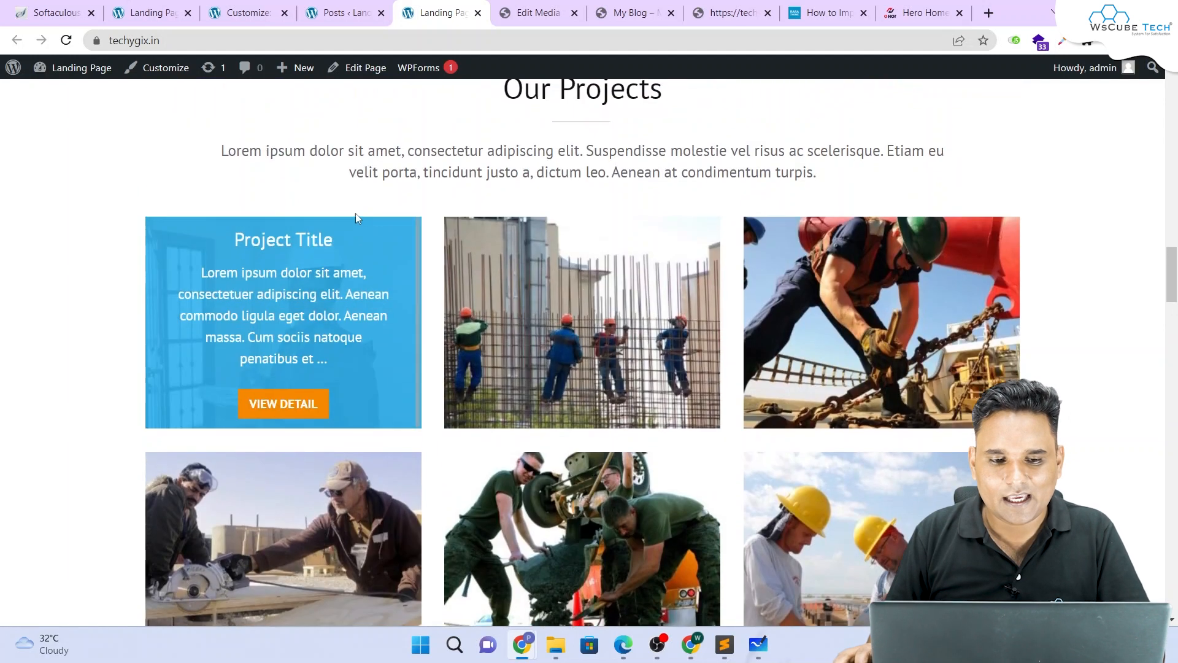
drag(233, 239, 367, 242)
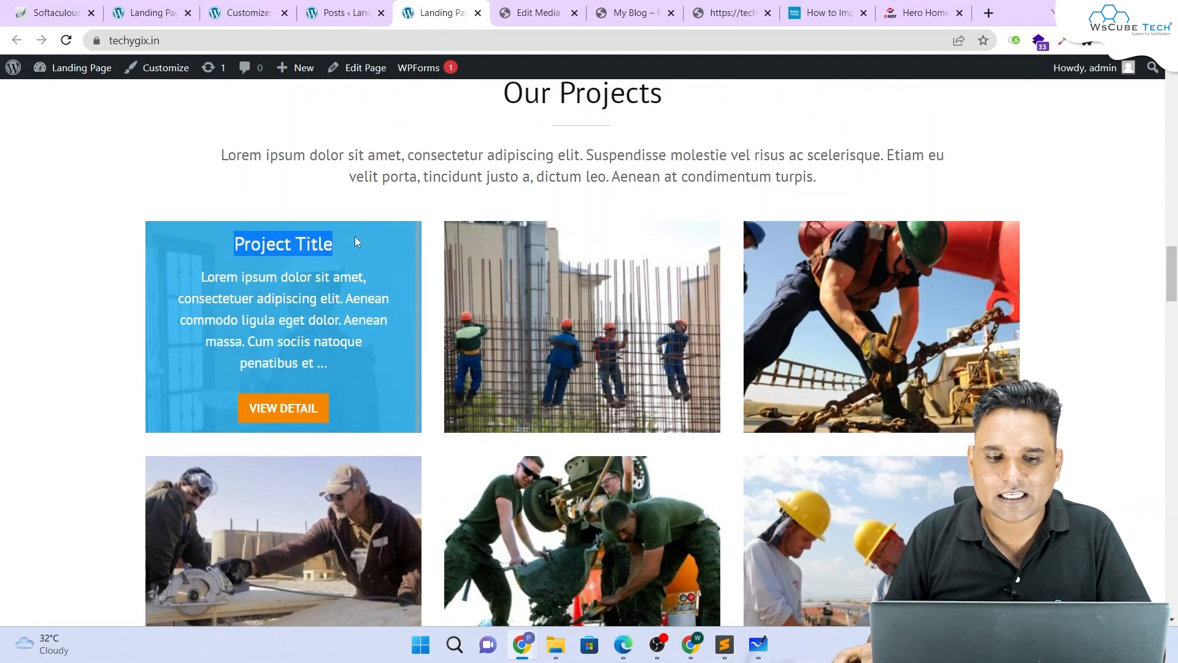
click(344, 12)
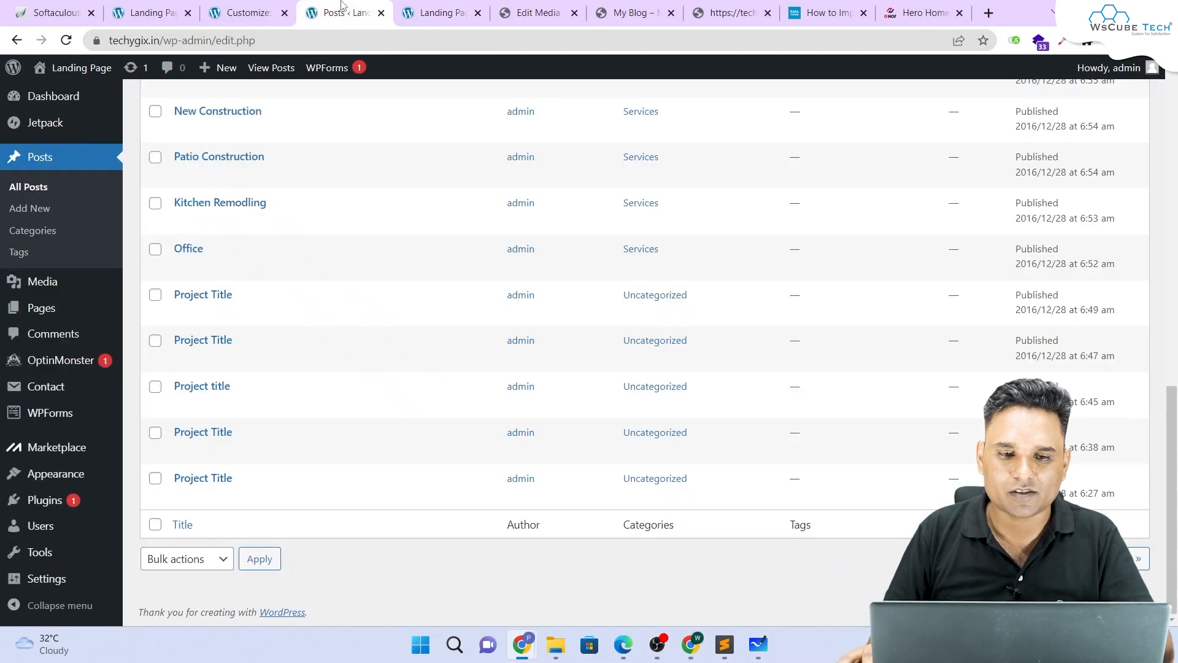
Step: Rename a Project Title post to 'Project Title New1' and update it
click(182, 314)
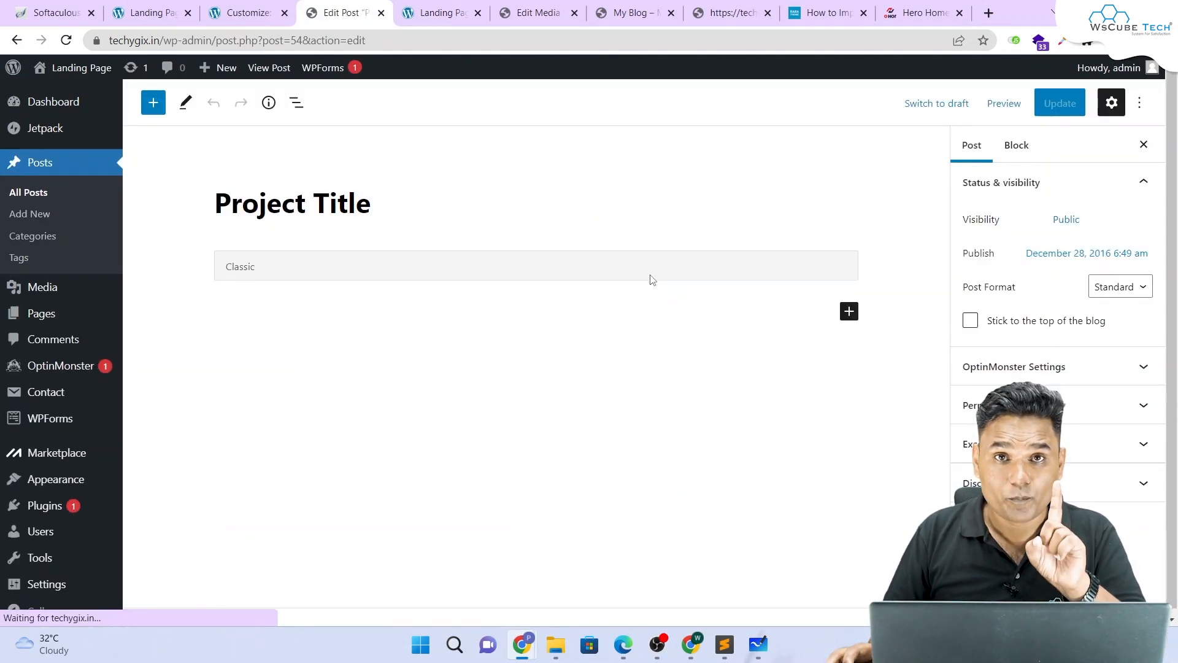
text(1)
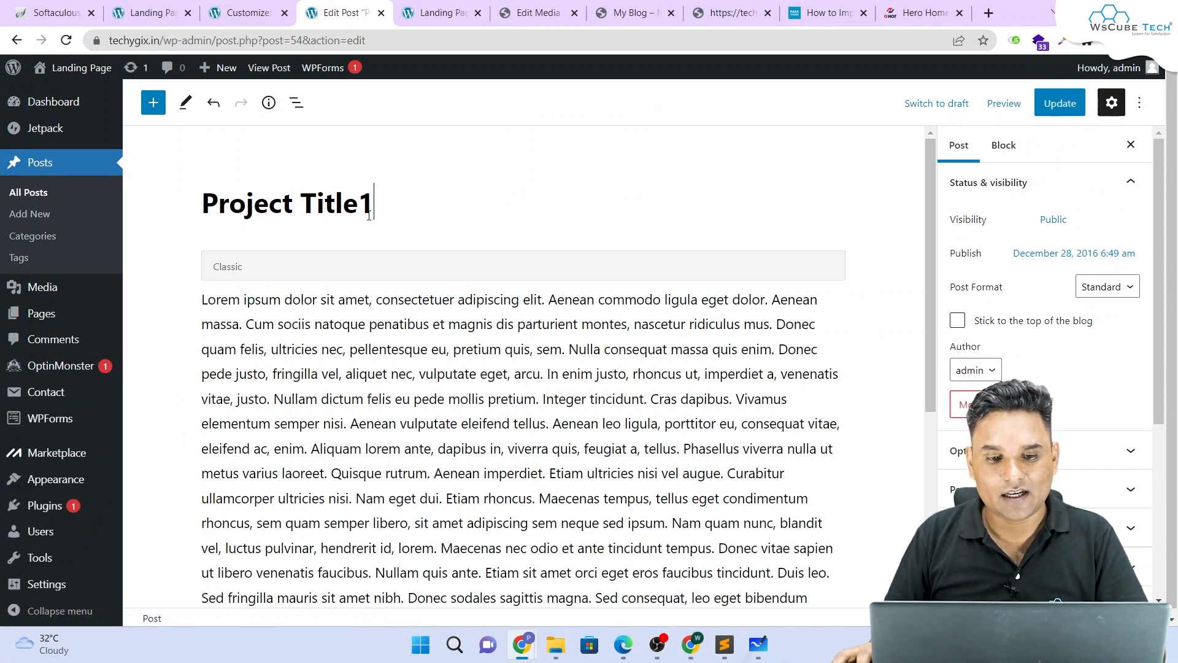
click(362, 212)
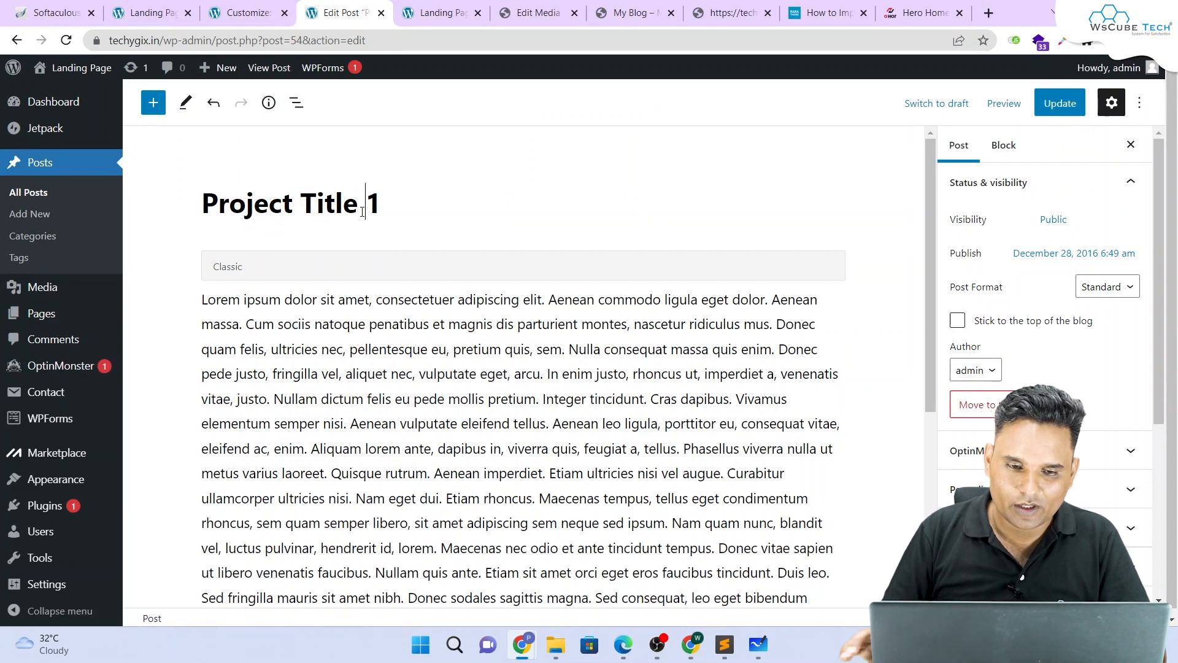
text(New)
scroll(522, 368, down, 3)
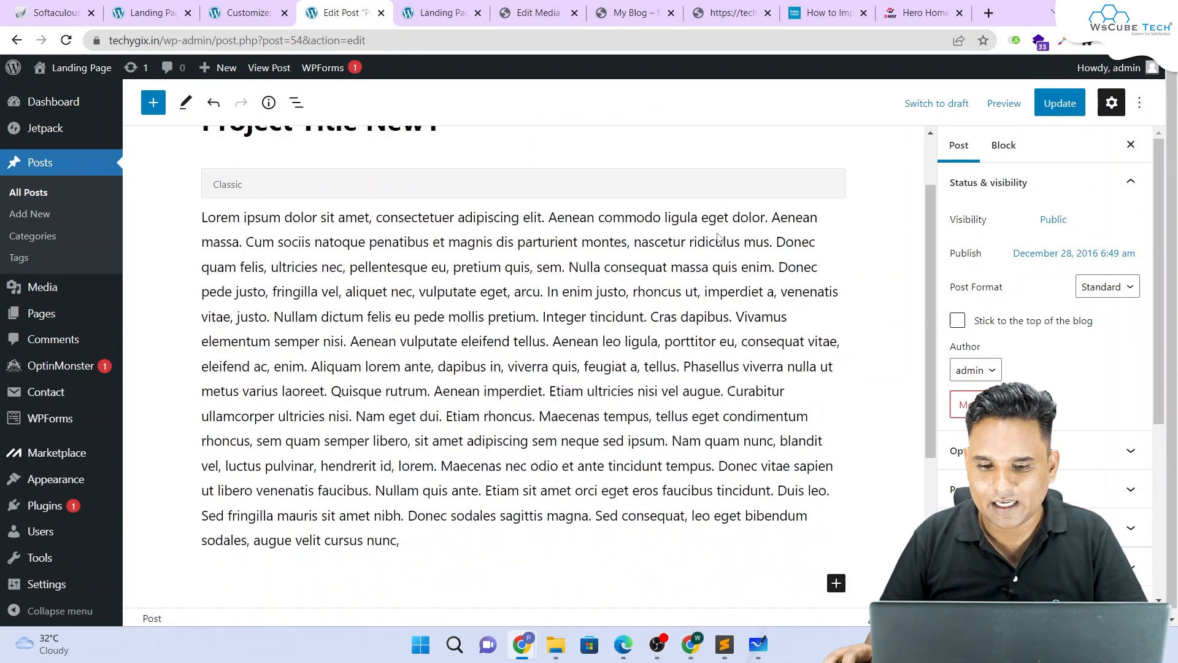
scroll(1014, 370, down, 4)
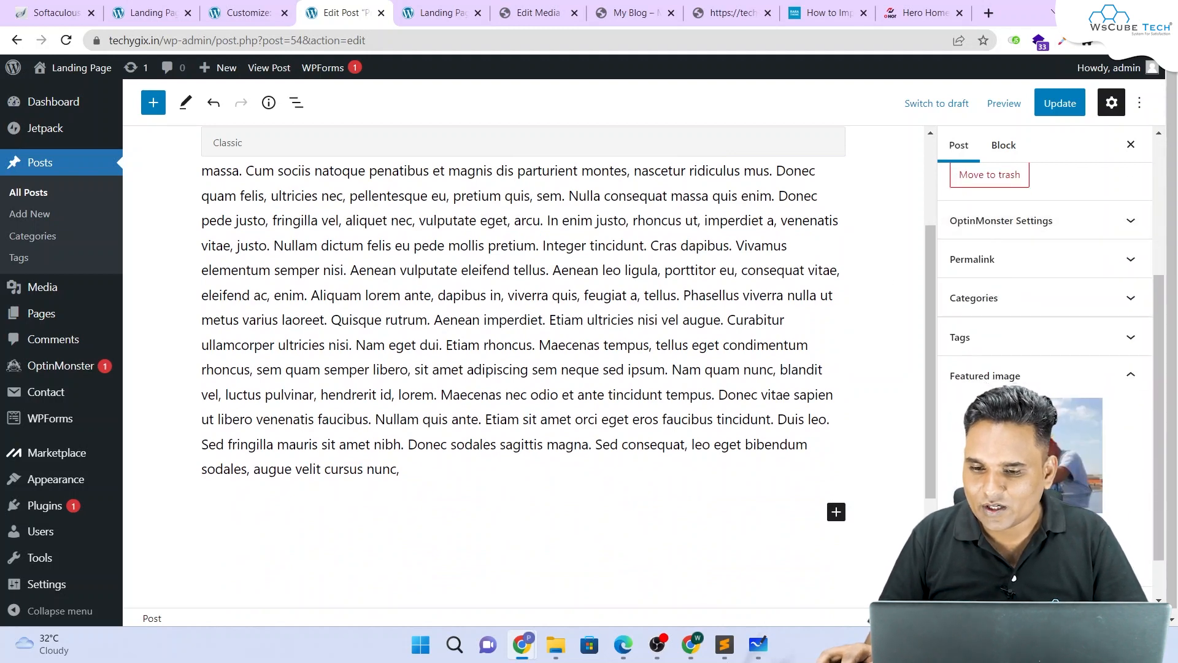
click(1051, 106)
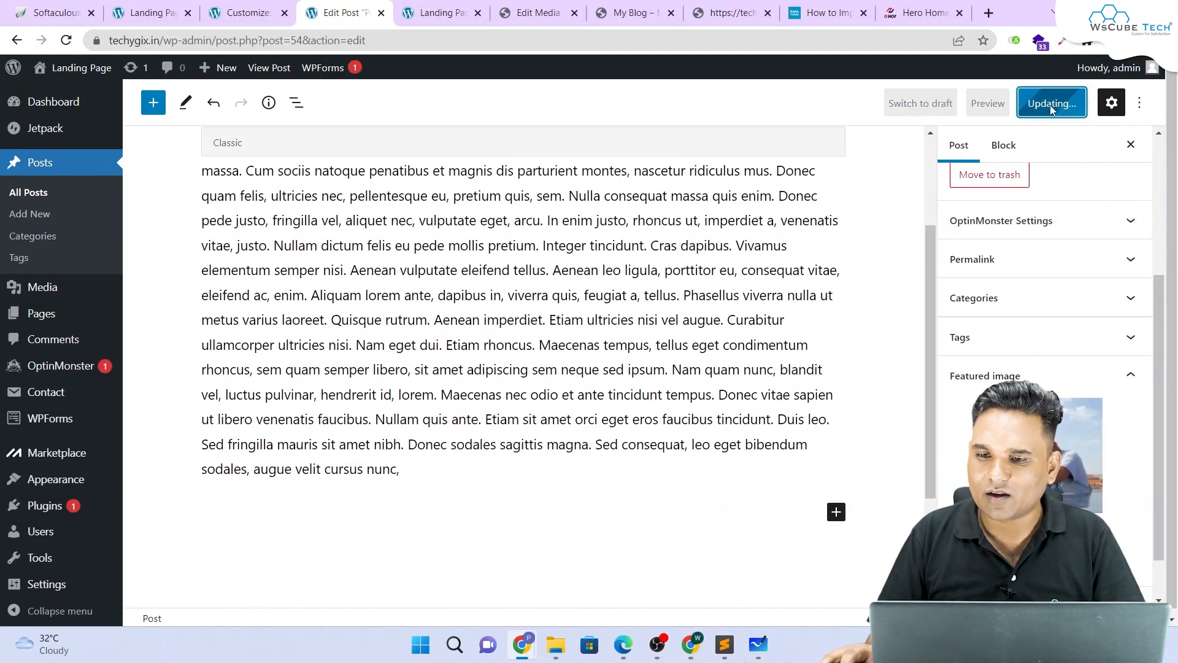
click(442, 13)
Step: Reload the live landing page and find the Project Title New1 heading in the project grid
click(67, 40)
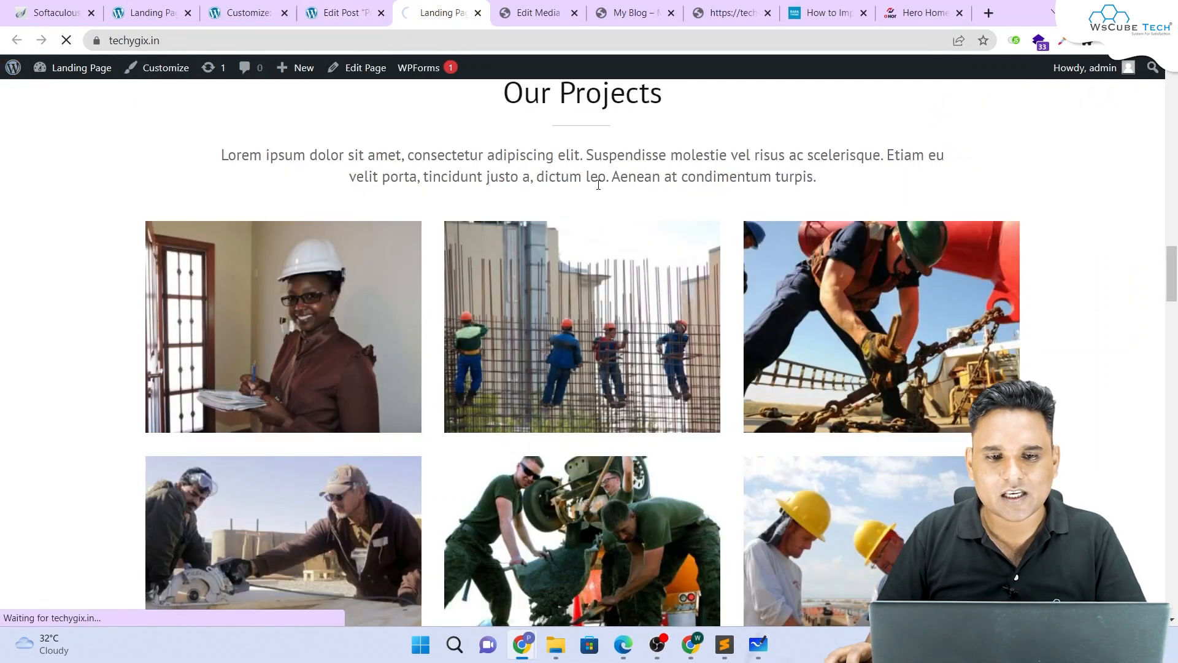
mouse_move(916, 221)
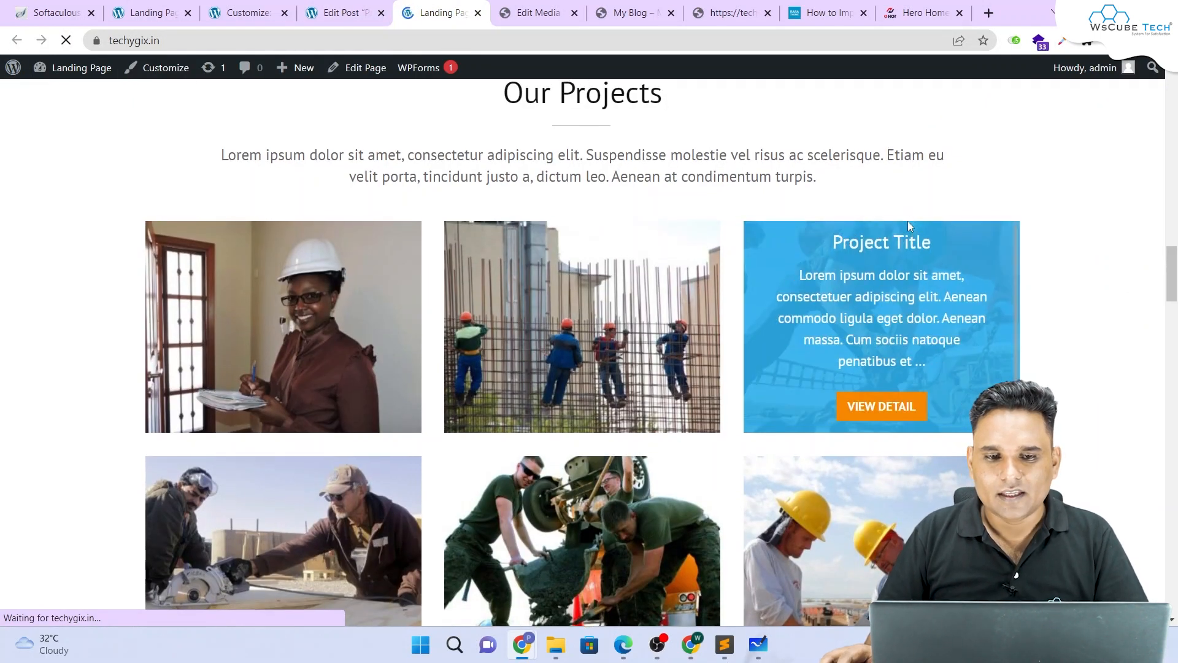
scroll(909, 226, down, 3)
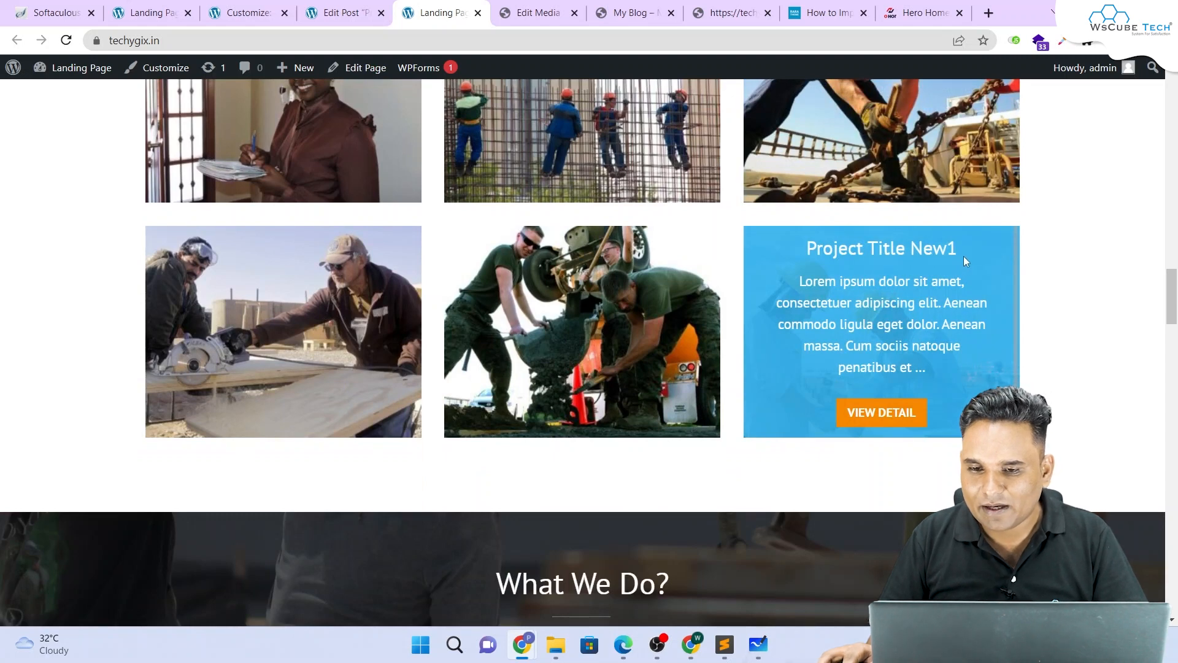
drag(964, 260, 800, 255)
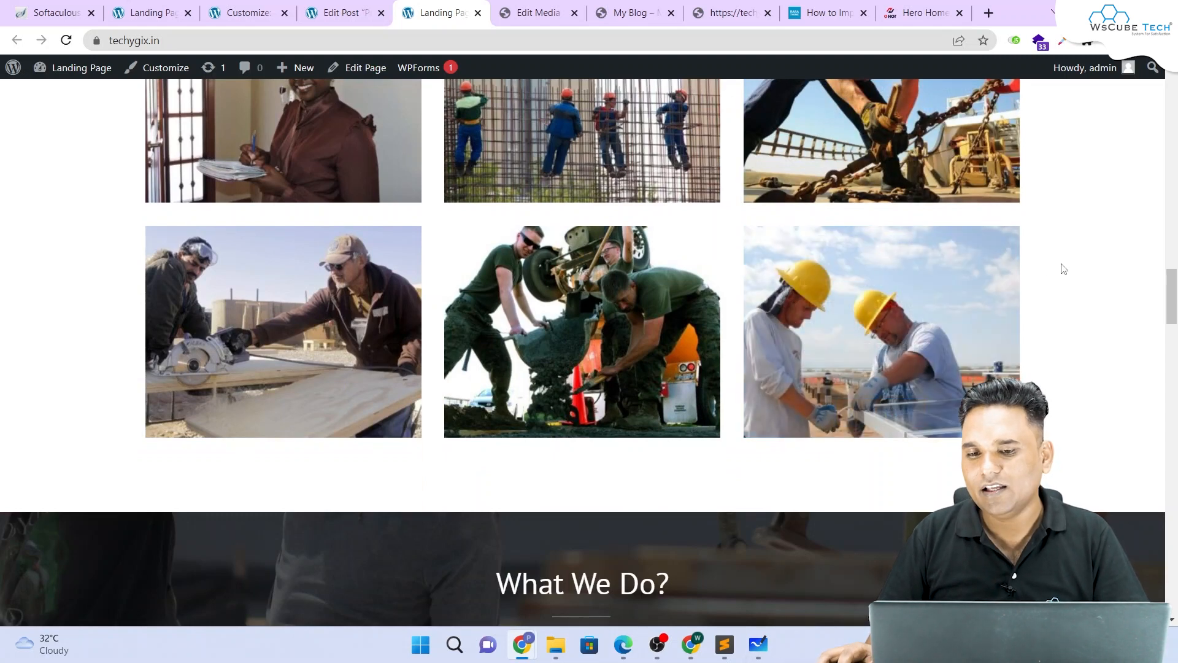
drag(973, 249, 782, 248)
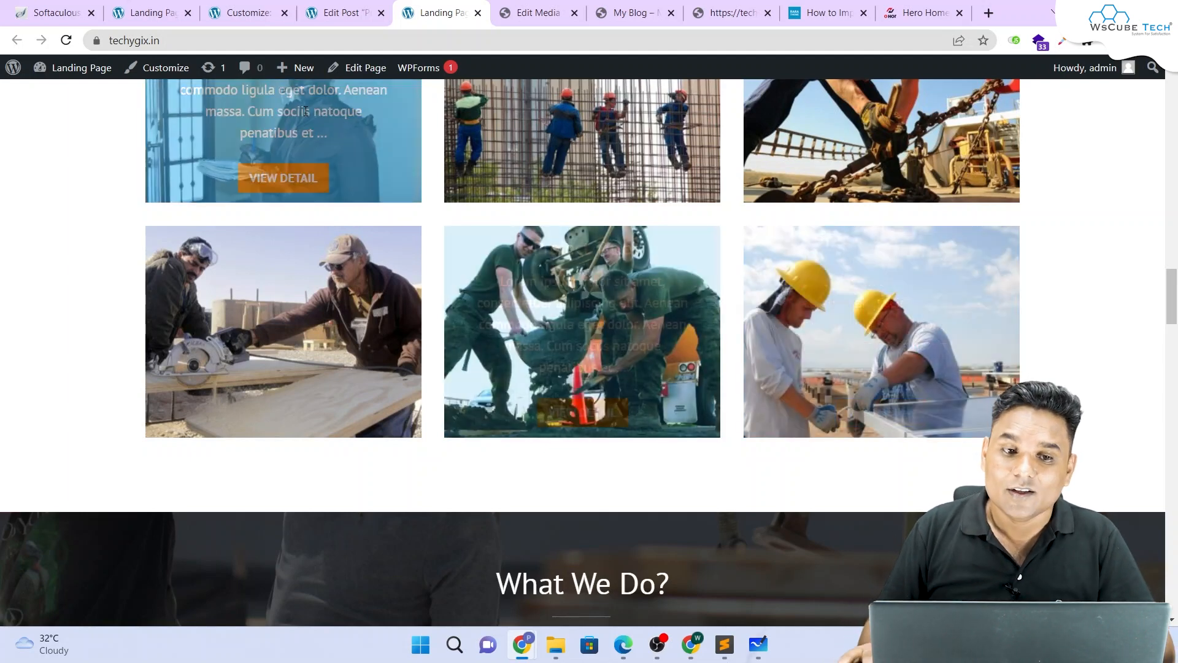
Step: Check the Our Projects heading in the Customizer, then open the Dashboard in a new tab from the admin bar
click(240, 7)
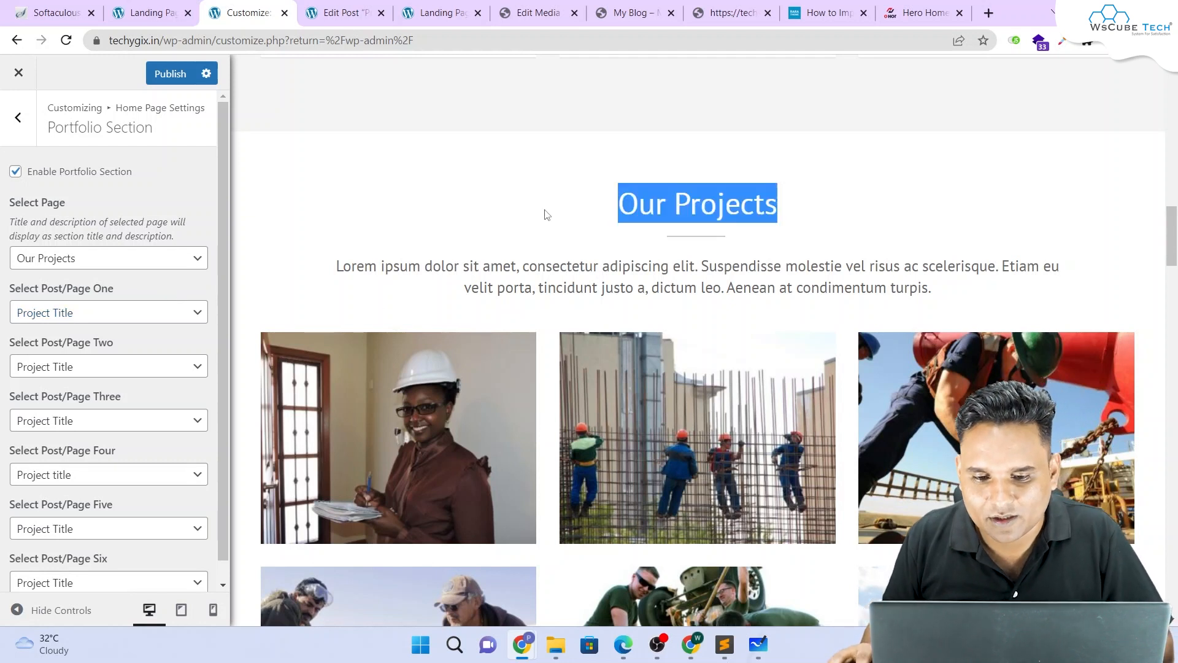
drag(546, 211, 945, 290)
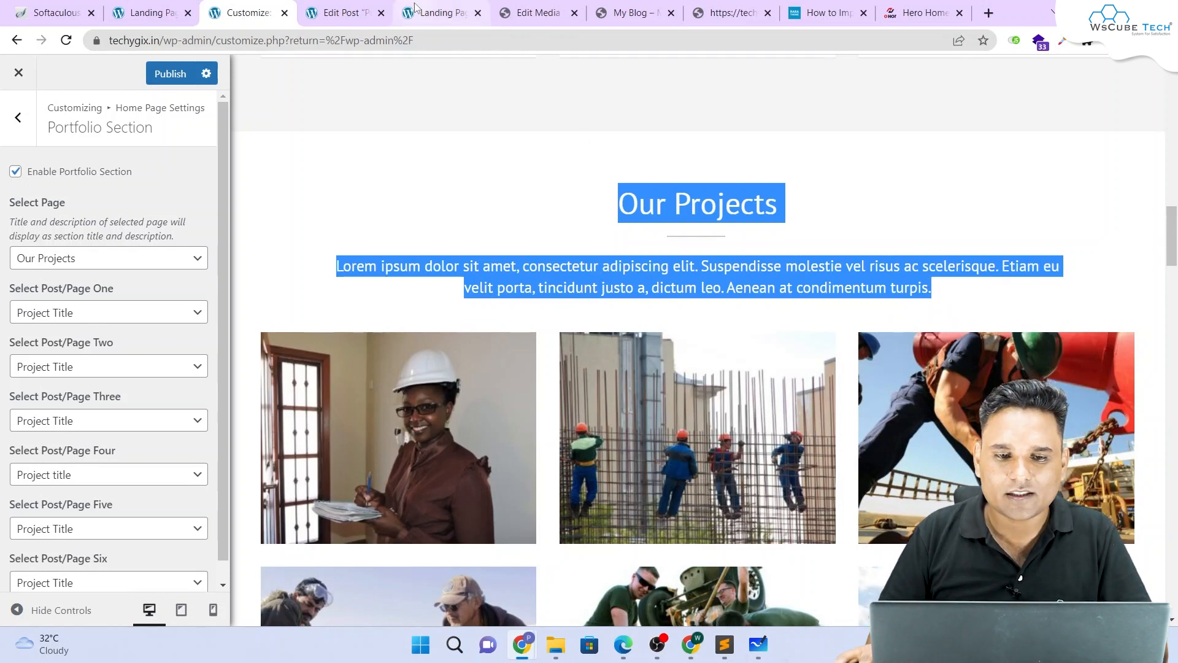
click(442, 13)
mouse_move(74, 67)
middle_click(77, 94)
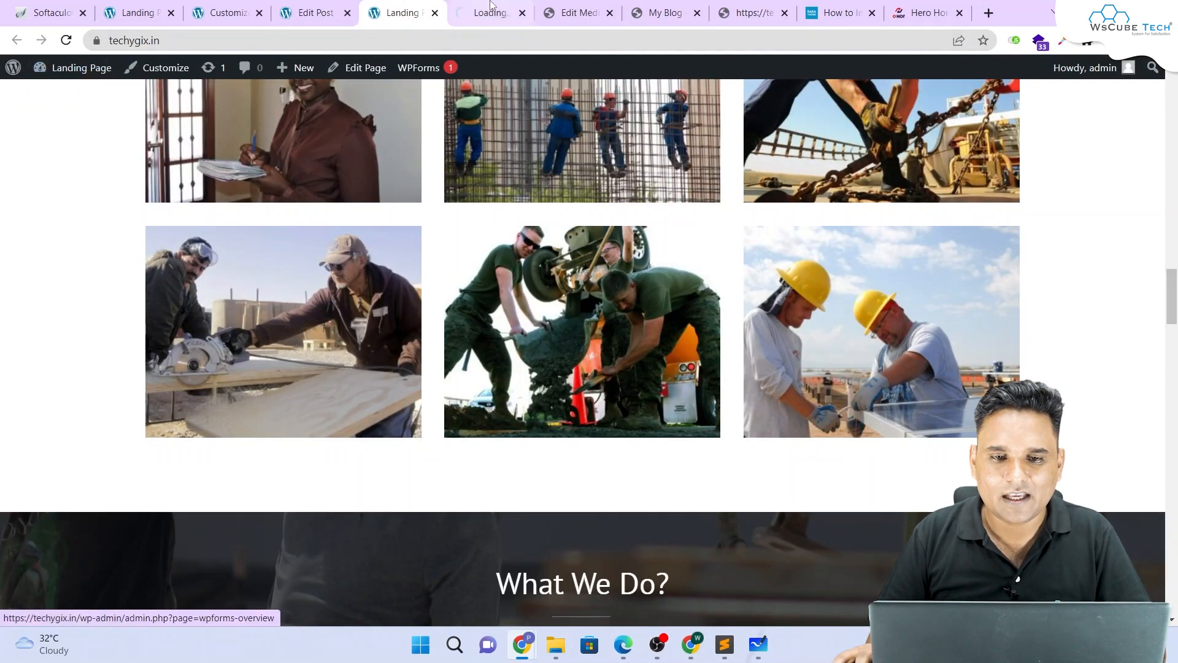
Step: In the new Dashboard tab, go to Pages > All Pages and edit the Our Projects page
click(495, 6)
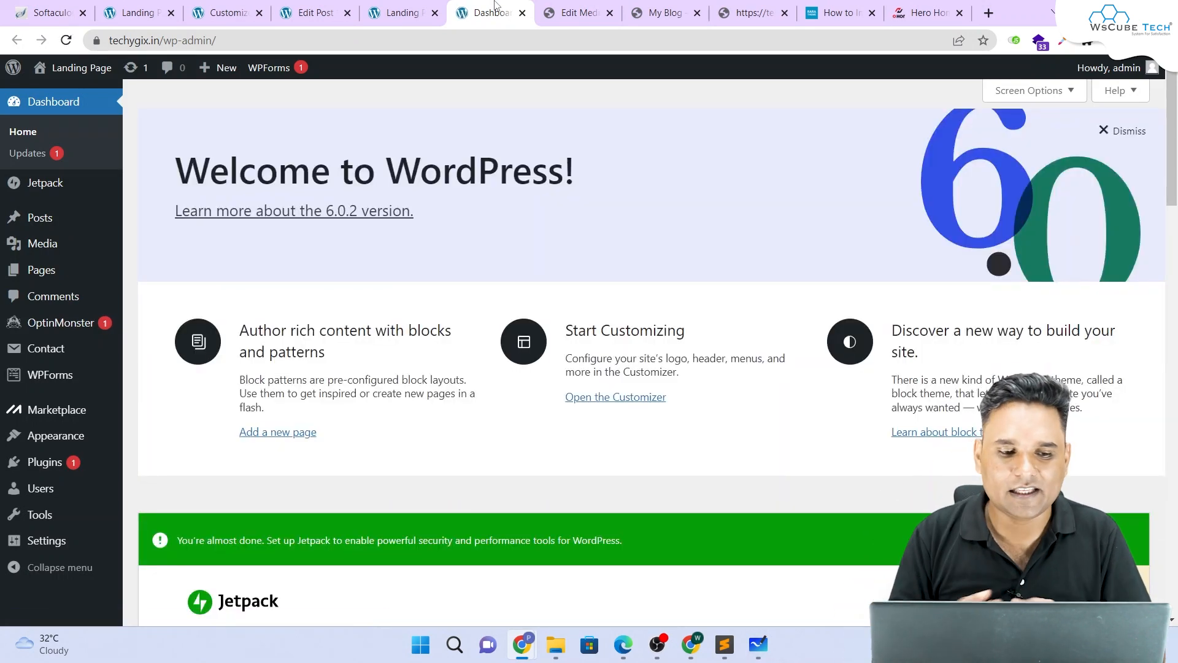
click(18, 271)
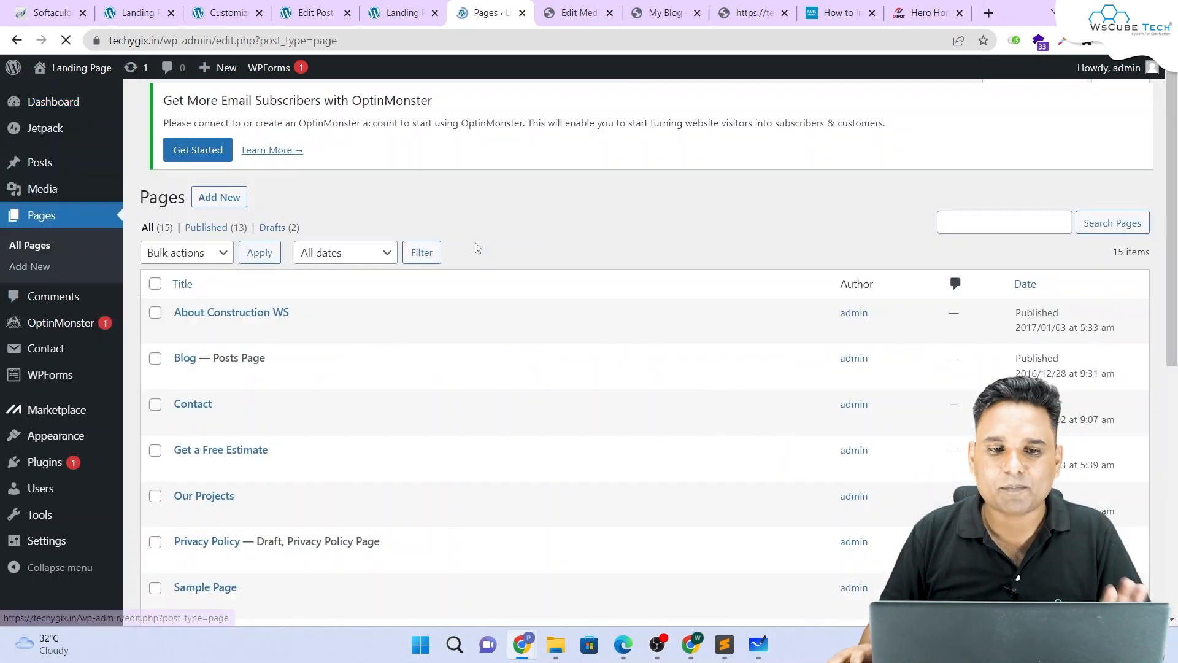
scroll(479, 249, down, 2)
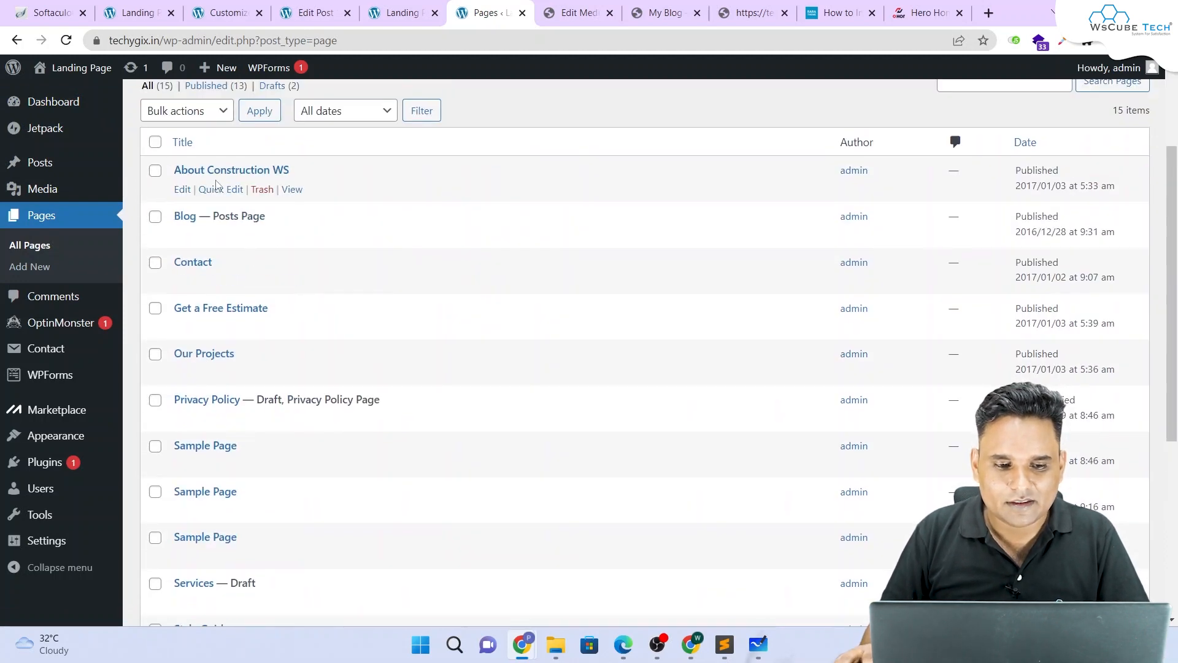
scroll(215, 179, down, 5)
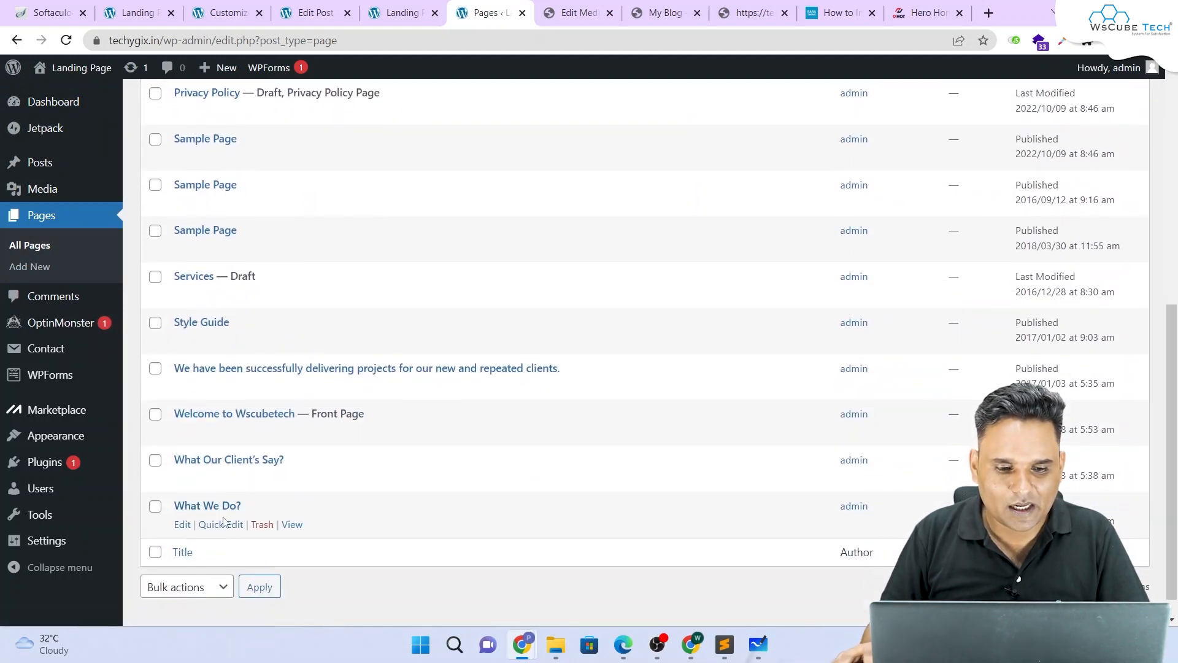
scroll(208, 334, up, 3)
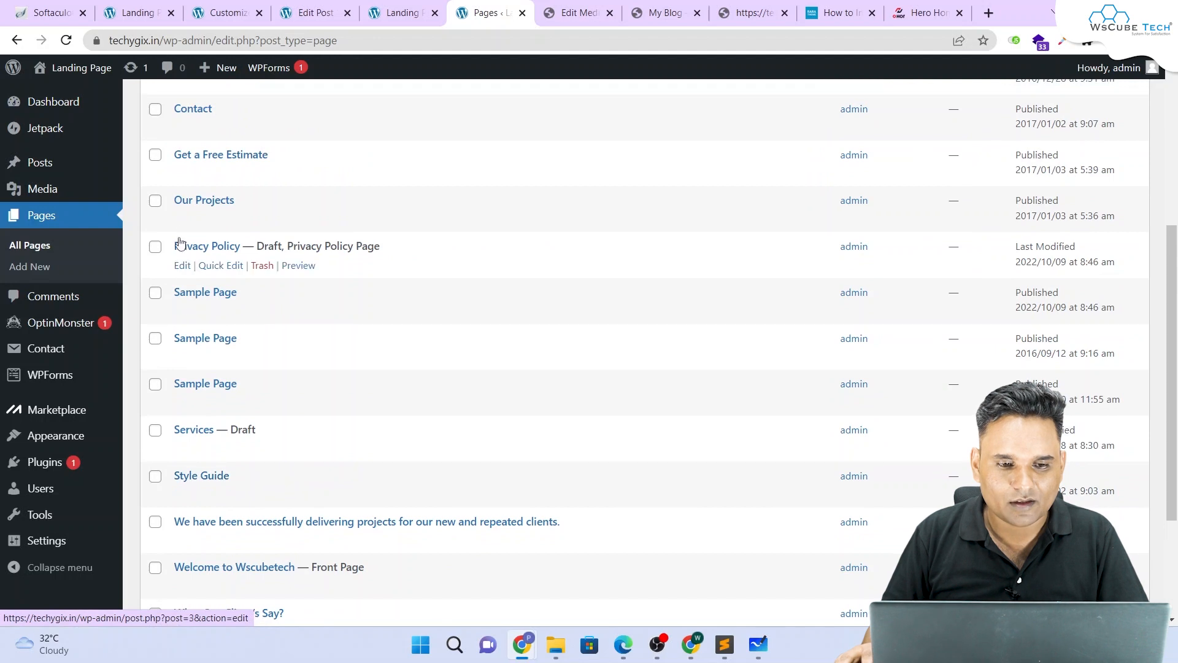
click(183, 221)
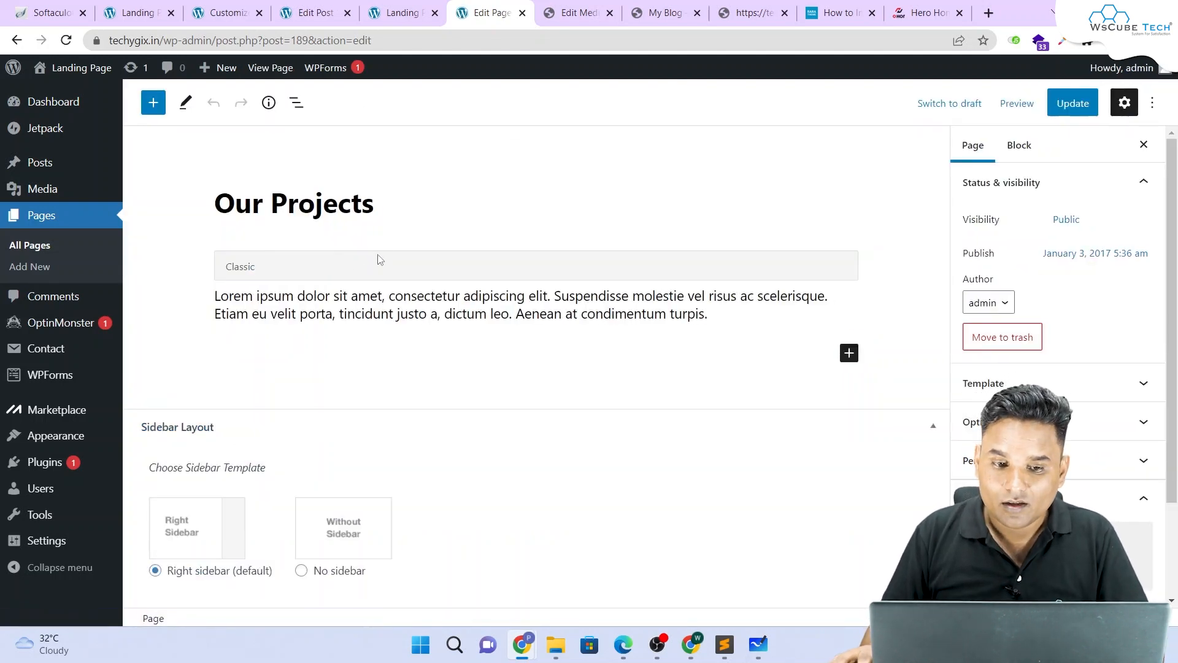
Step: Append 'New' to the Our Projects page title and paragraph, then update the page
click(377, 203)
text(New)
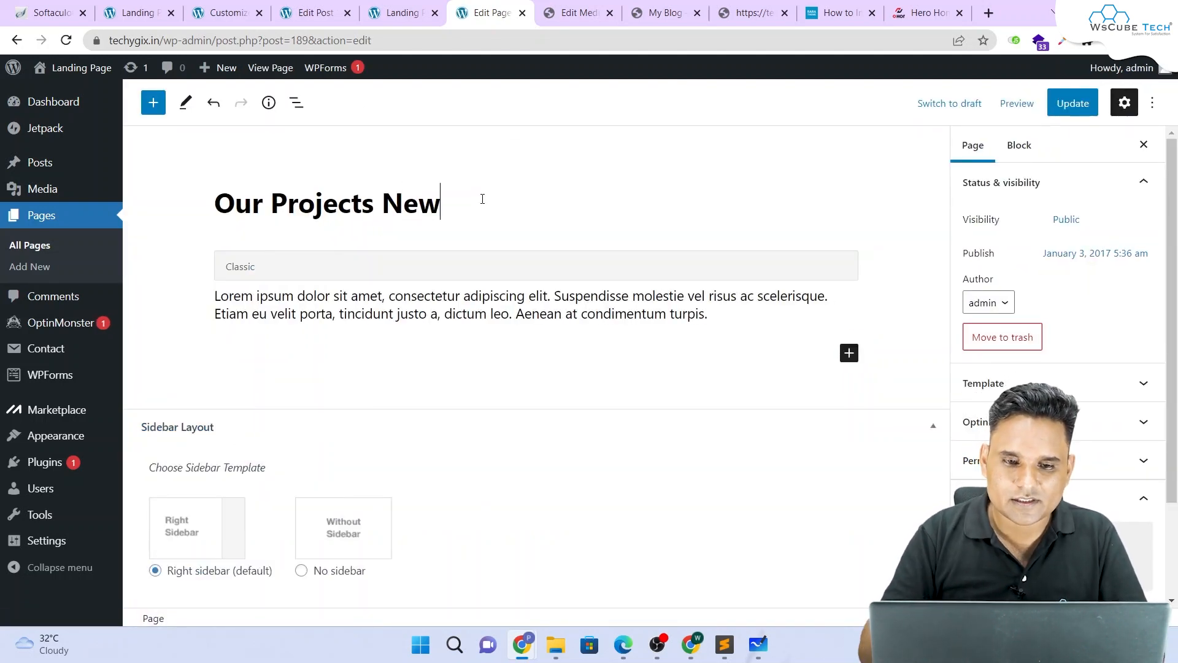
double_click(414, 199)
click(717, 314)
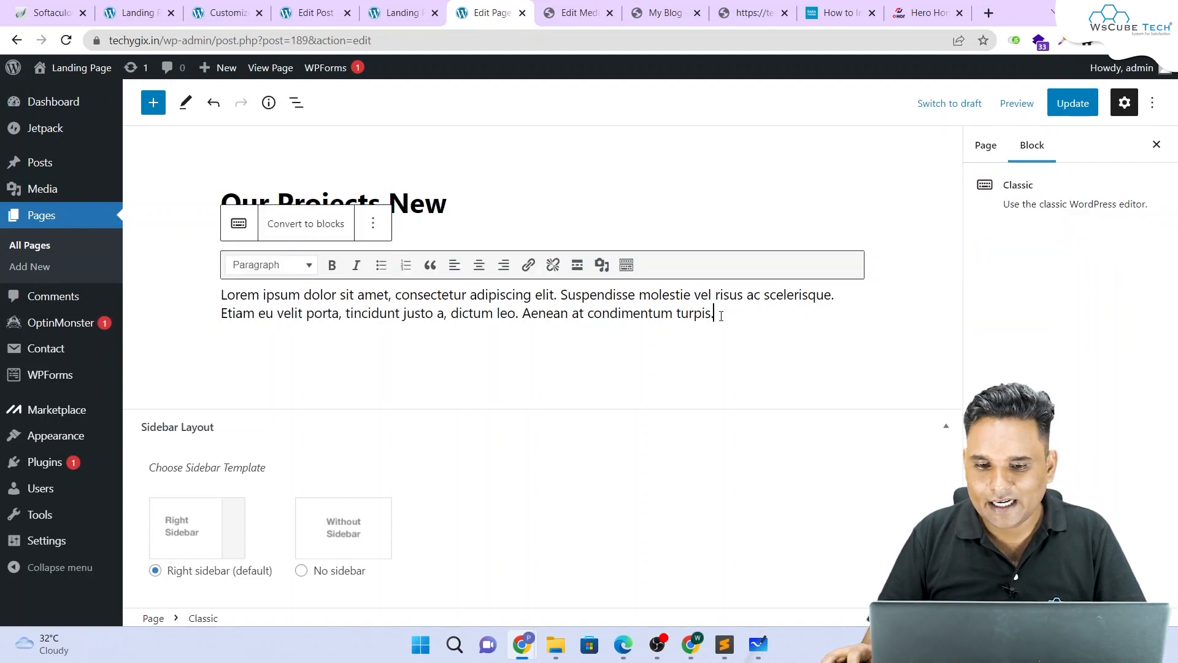
text(New)
click(1053, 100)
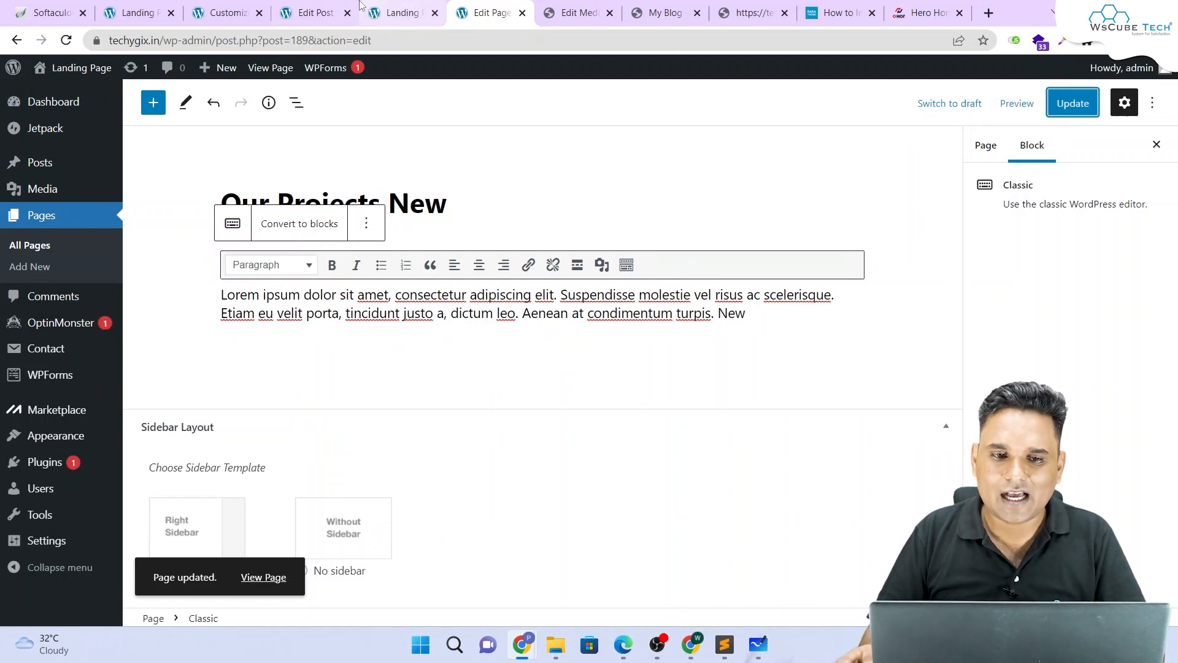
Step: Reload the live landing page to confirm the 'Our Projects New' section
click(398, 12)
scroll(505, 248, up, 5)
drag(395, 184, 850, 281)
click(67, 41)
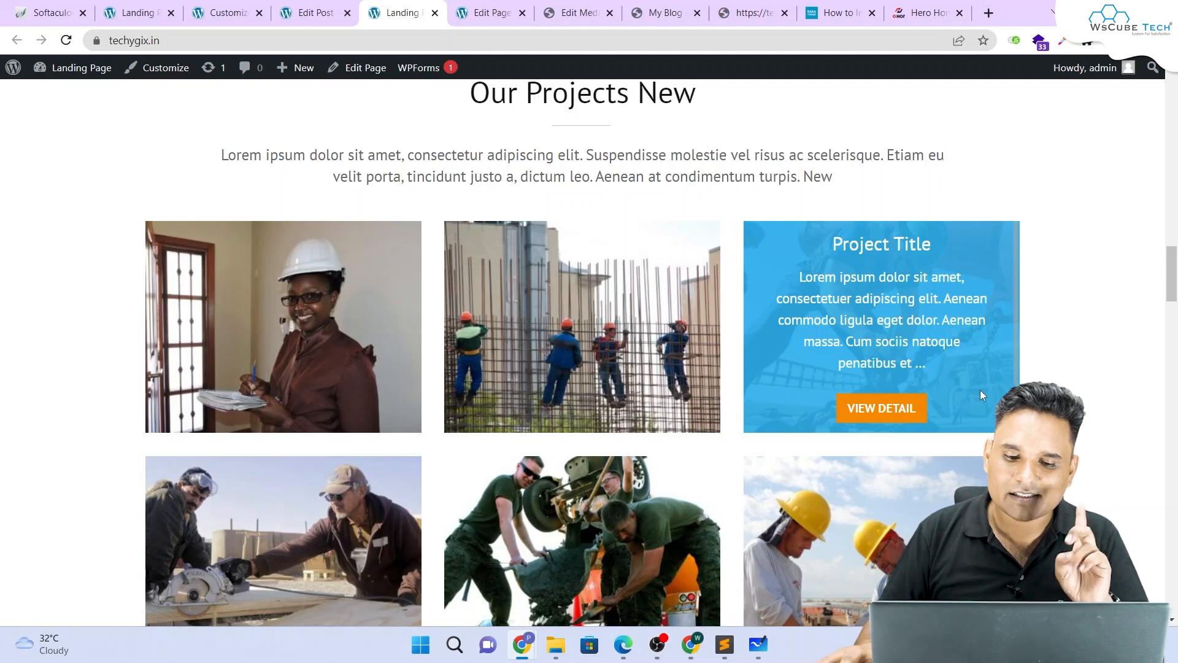
Step: Scroll to the What We Do? section and select the Plumbing Services tile title
scroll(431, 117, down, 10)
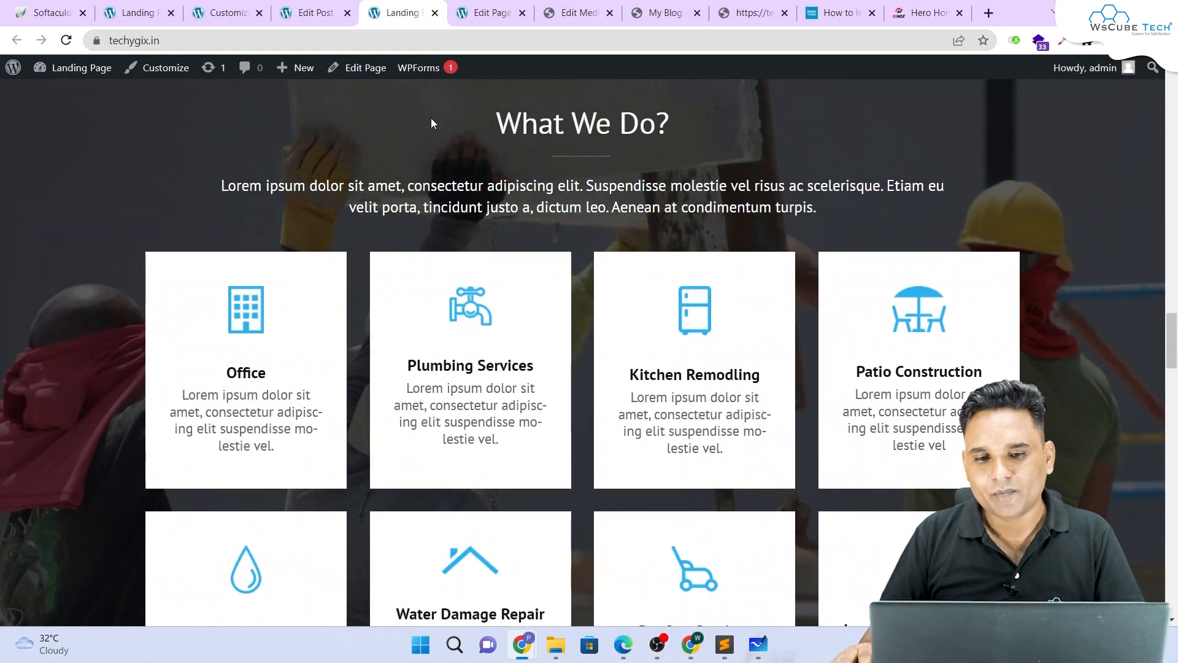
drag(430, 117, 293, 203)
scroll(831, 204, down, 3)
scroll(831, 205, down, 1)
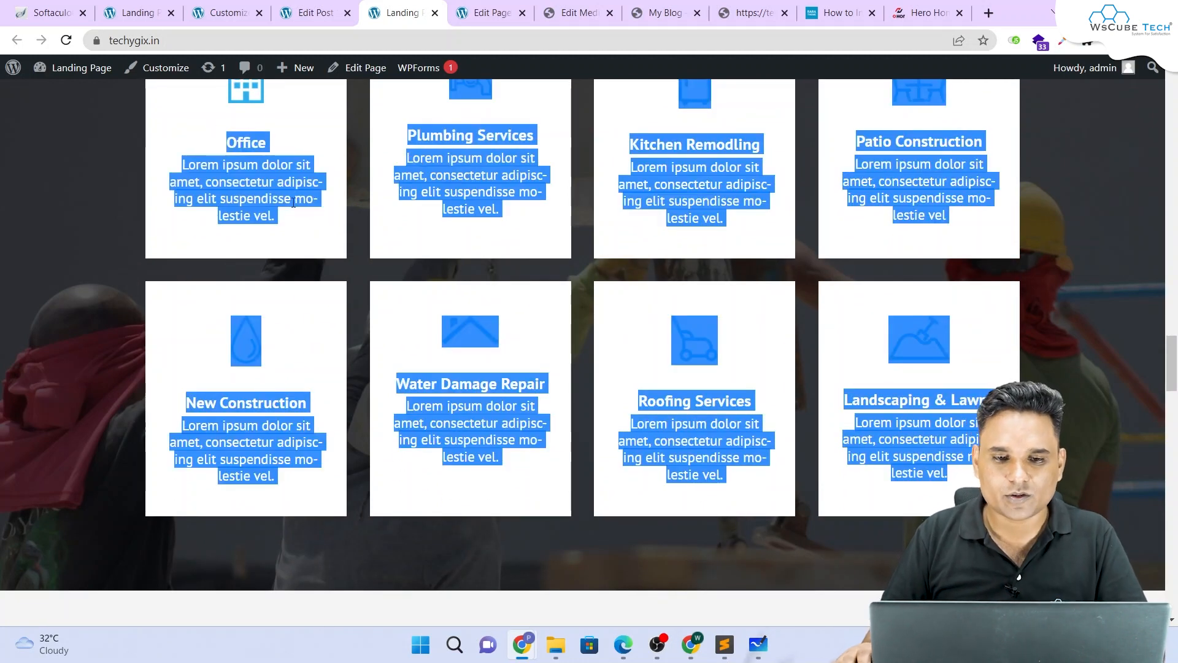
scroll(293, 202, up, 2)
click(542, 318)
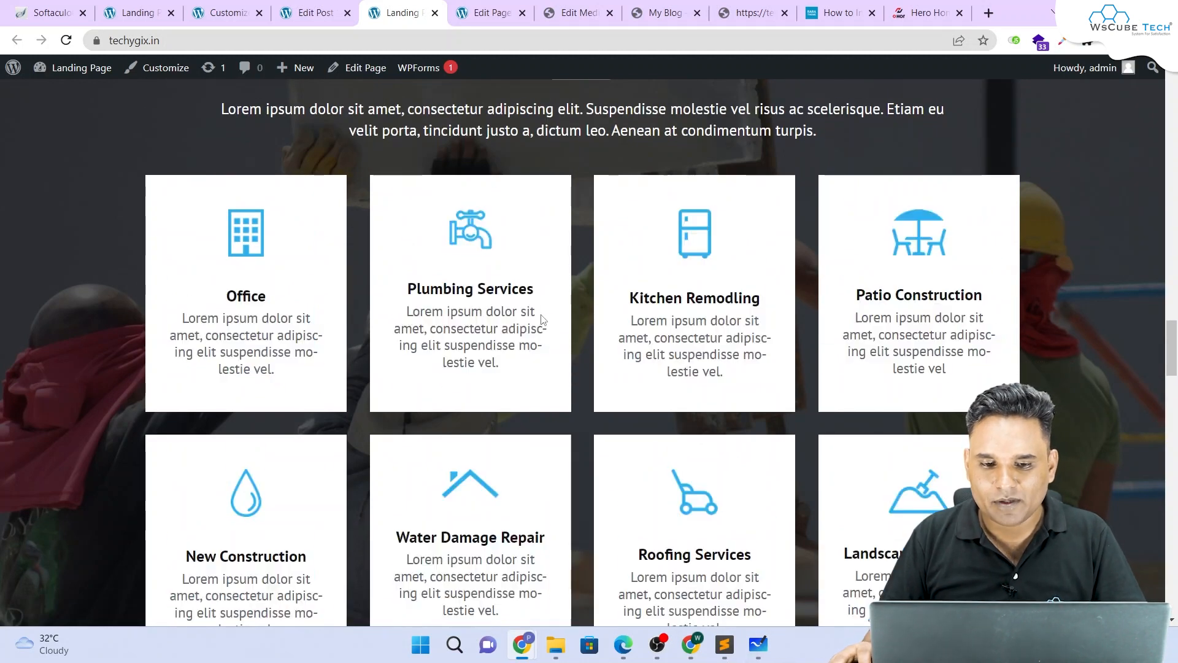
drag(535, 288, 381, 305)
key(ctrl+c)
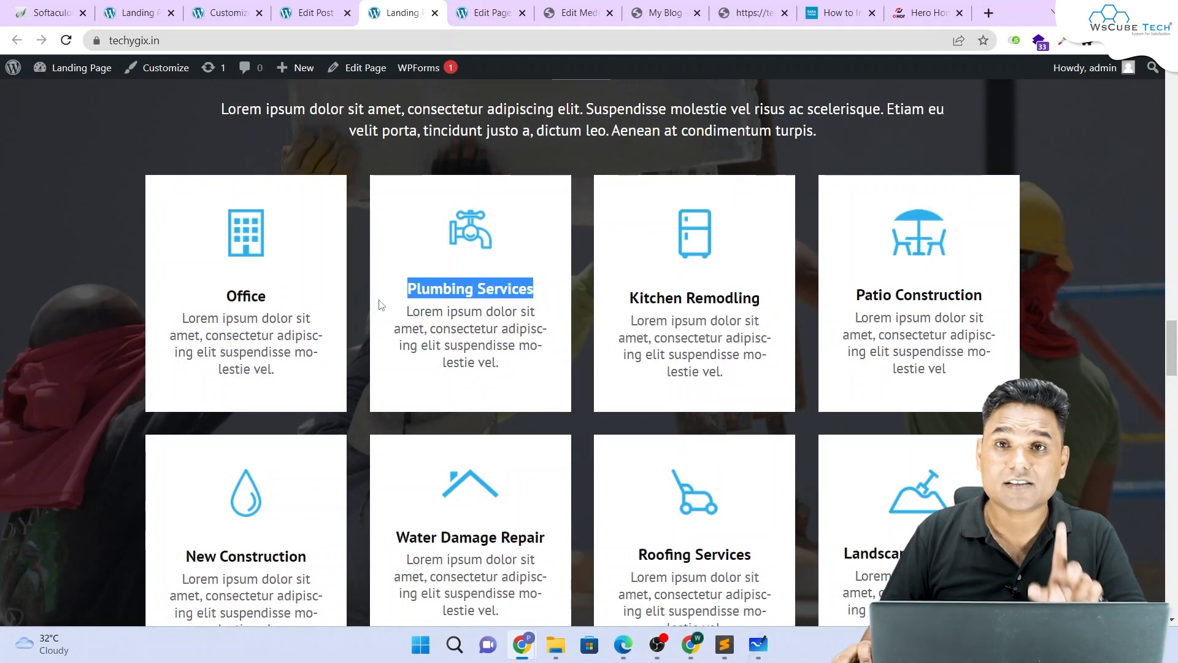
click(313, 7)
Step: Search All Posts for the pasted 'Plumbing Services' title
click(27, 192)
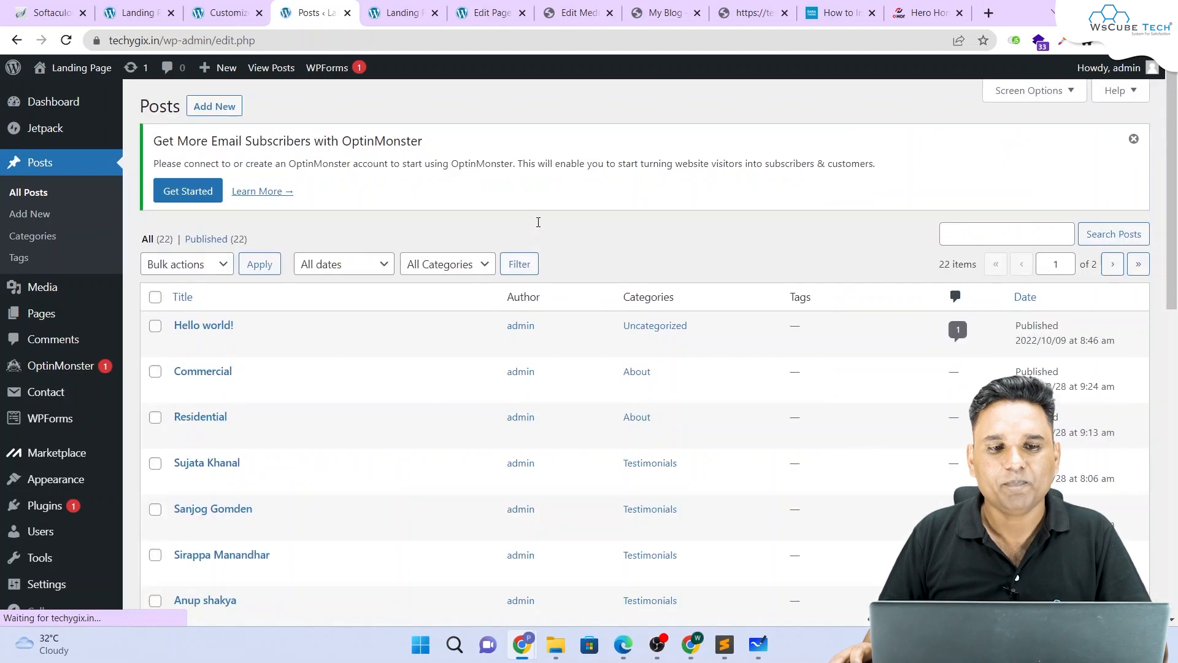
click(1014, 314)
key(ctrl+v)
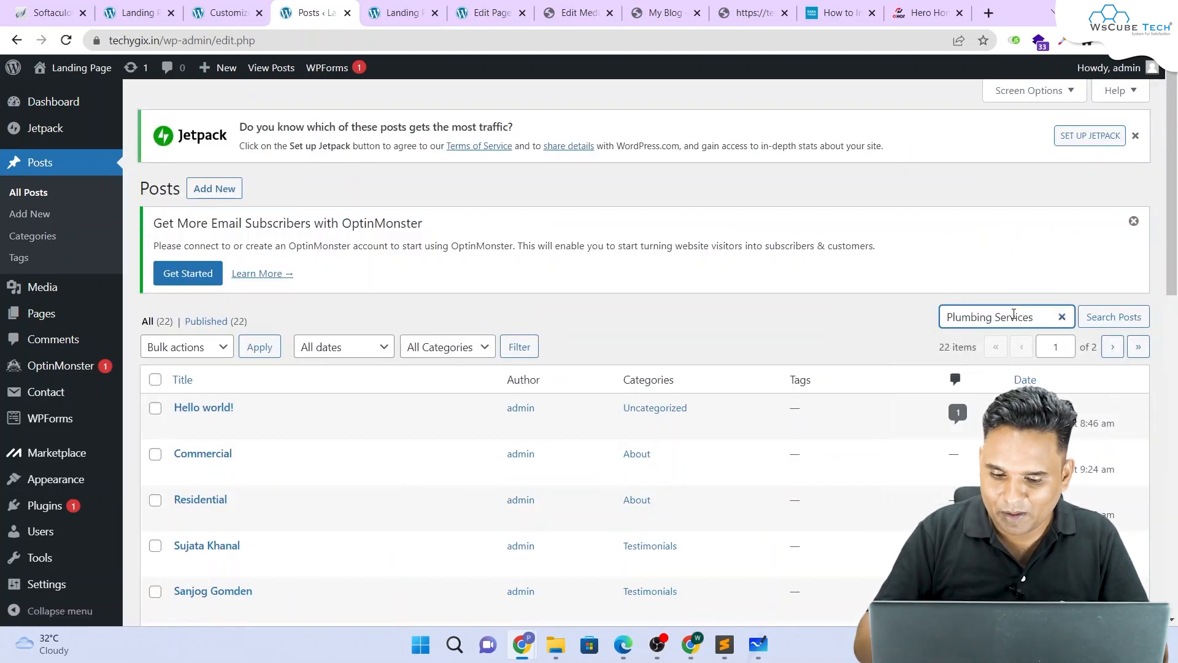
key(Return)
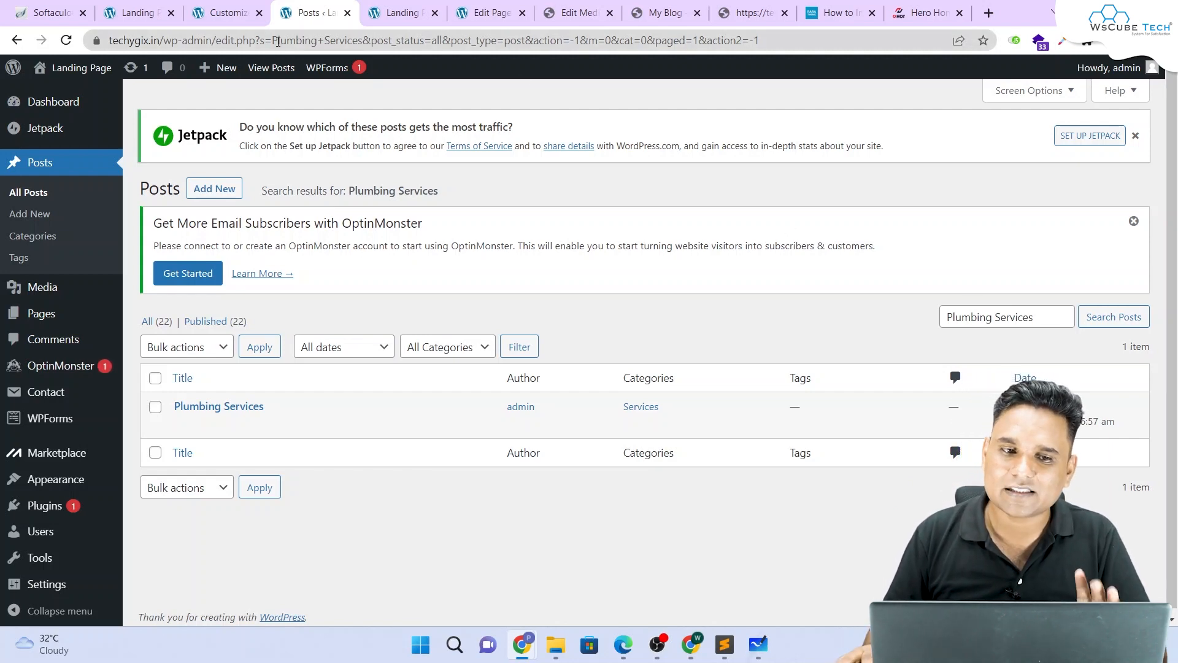
Step: Cycle through the open tabs and close the Edit Media tab and another unneeded one
click(222, 12)
click(489, 12)
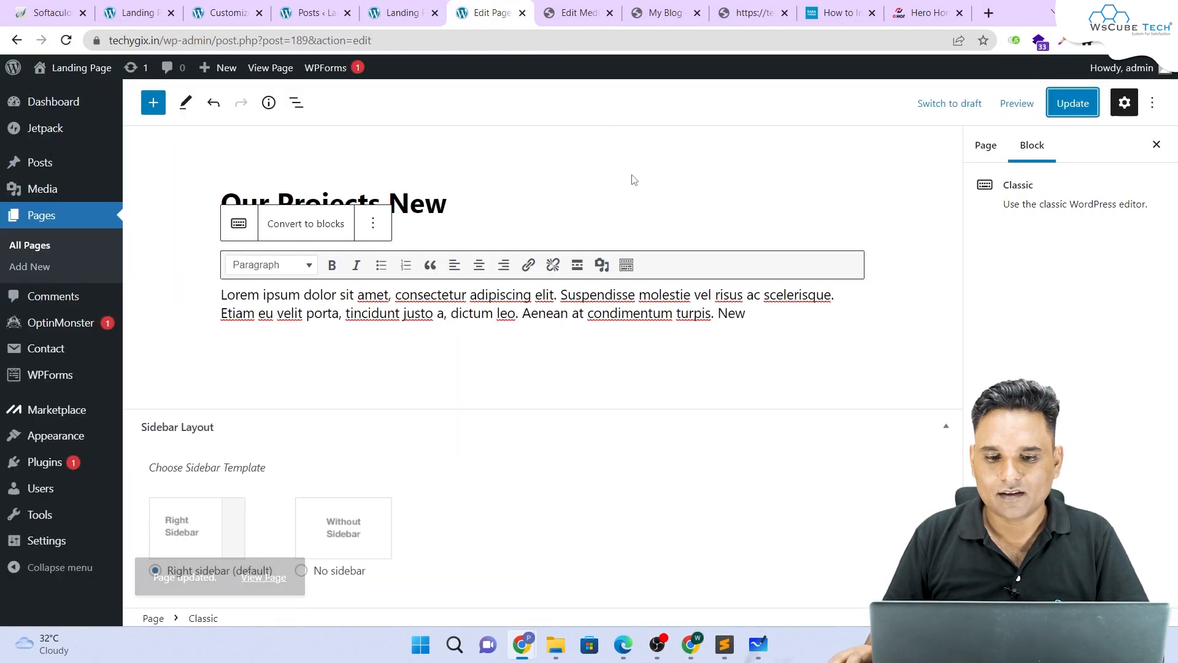
click(580, 12)
click(609, 13)
click(609, 13)
click(609, 13)
click(609, 13)
click(609, 12)
Step: Review the 'Trusted by some of amazing brand' heading and logos on the live landing page
click(726, 6)
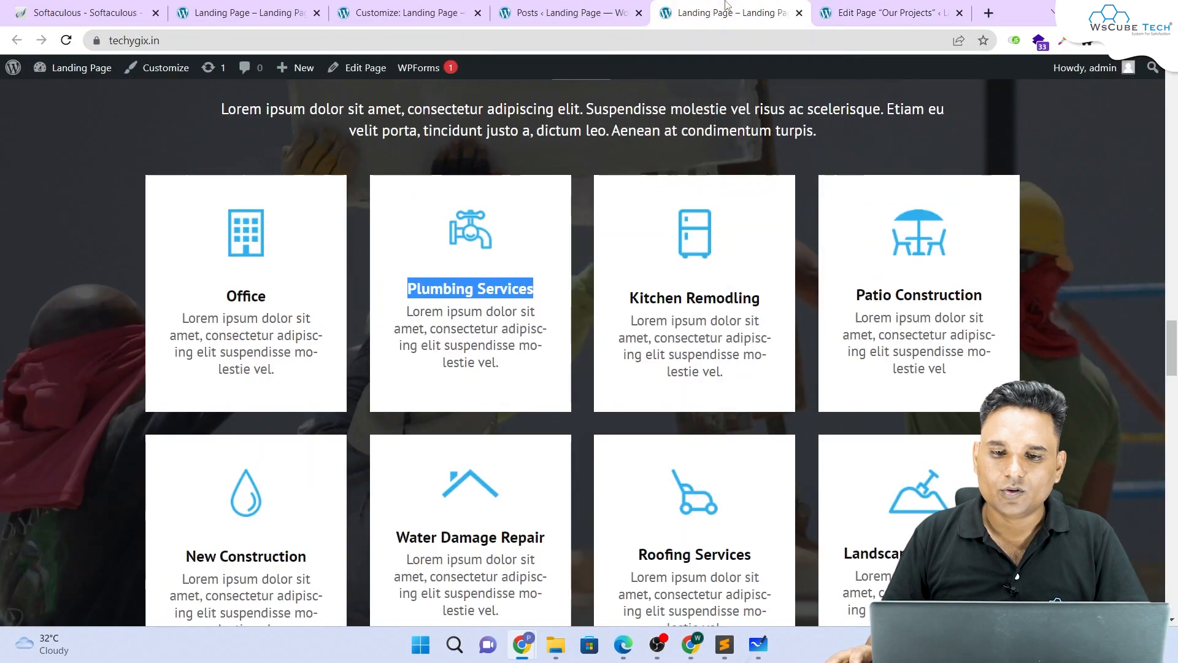
scroll(587, 153, down, 10)
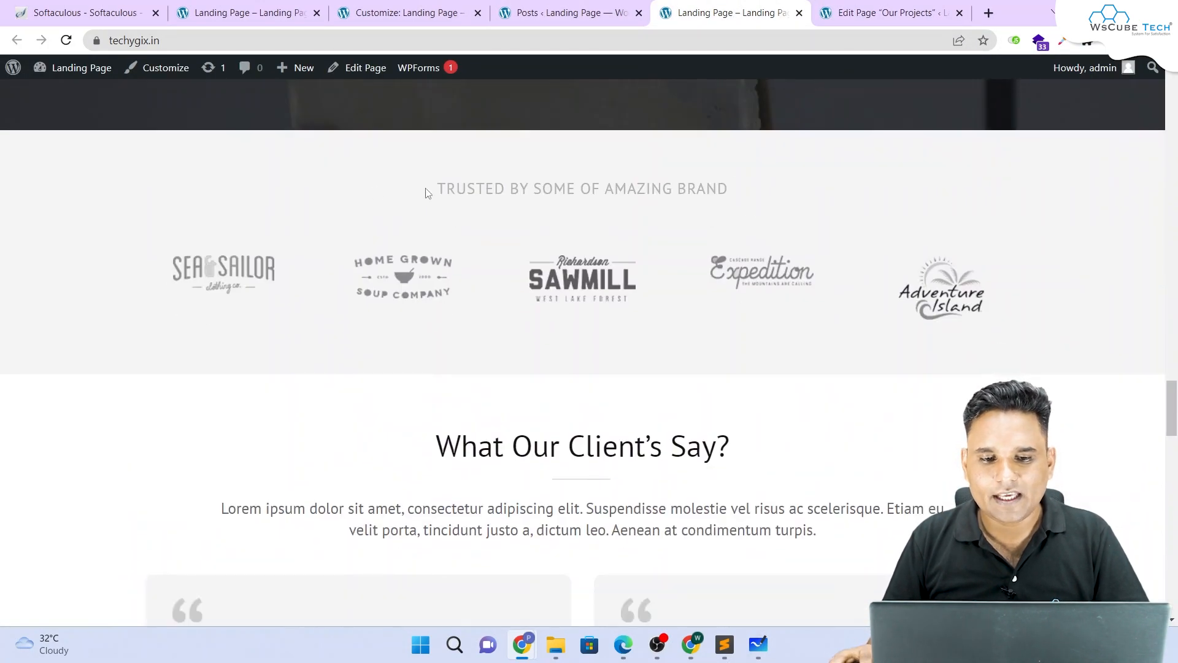
drag(427, 193, 1105, 289)
click(1016, 196)
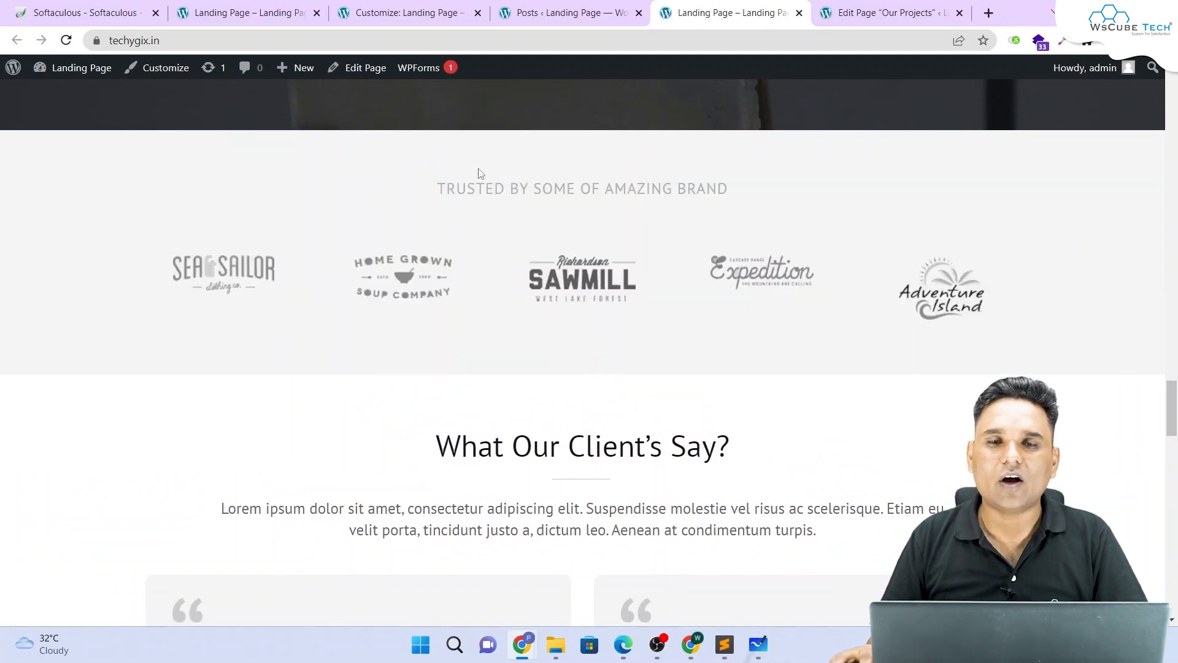
Step: In the Customizer, open the client logos section and inspect the third logo's placeholder link
click(408, 12)
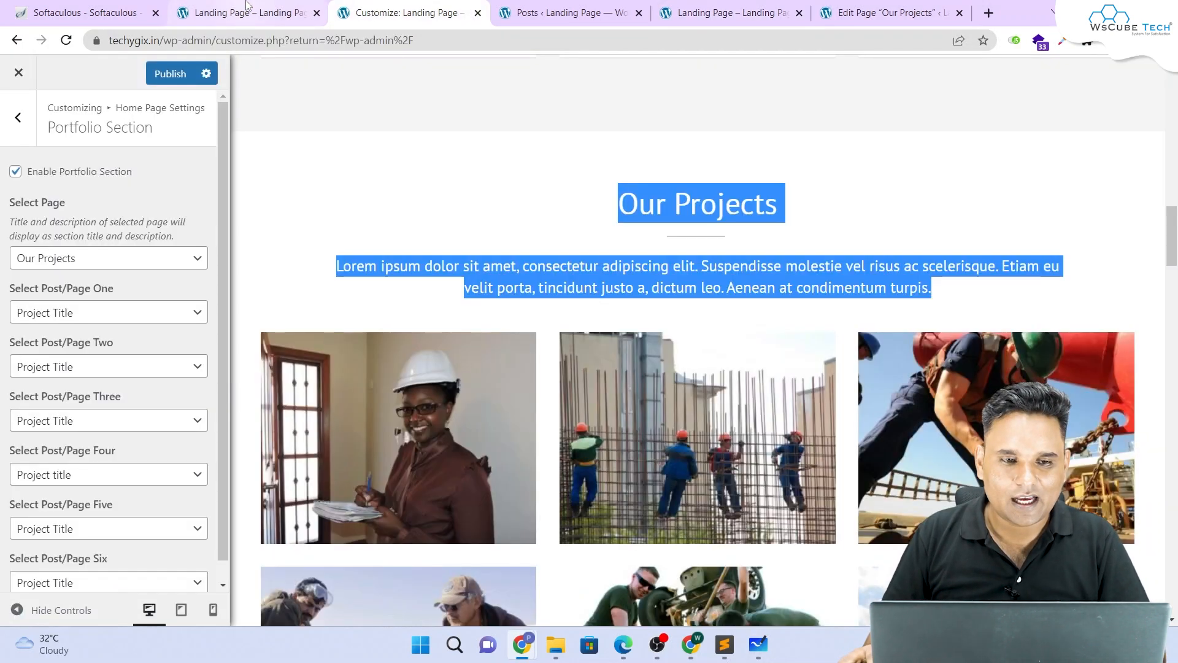
click(18, 118)
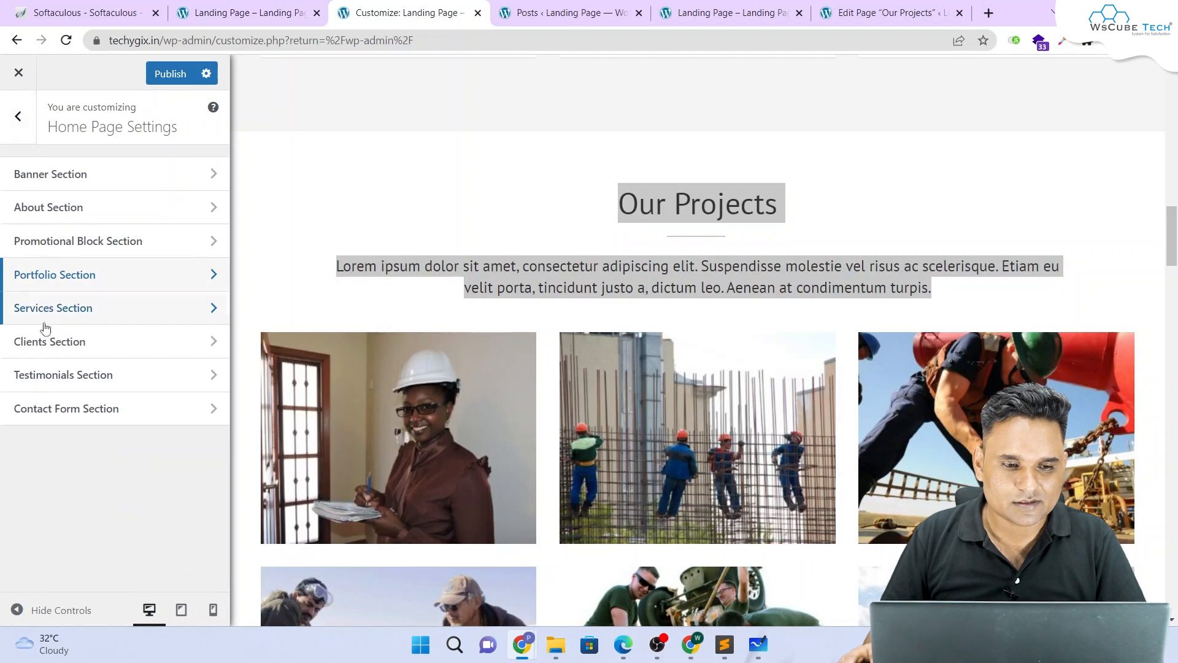
scroll(480, 289, down, 10)
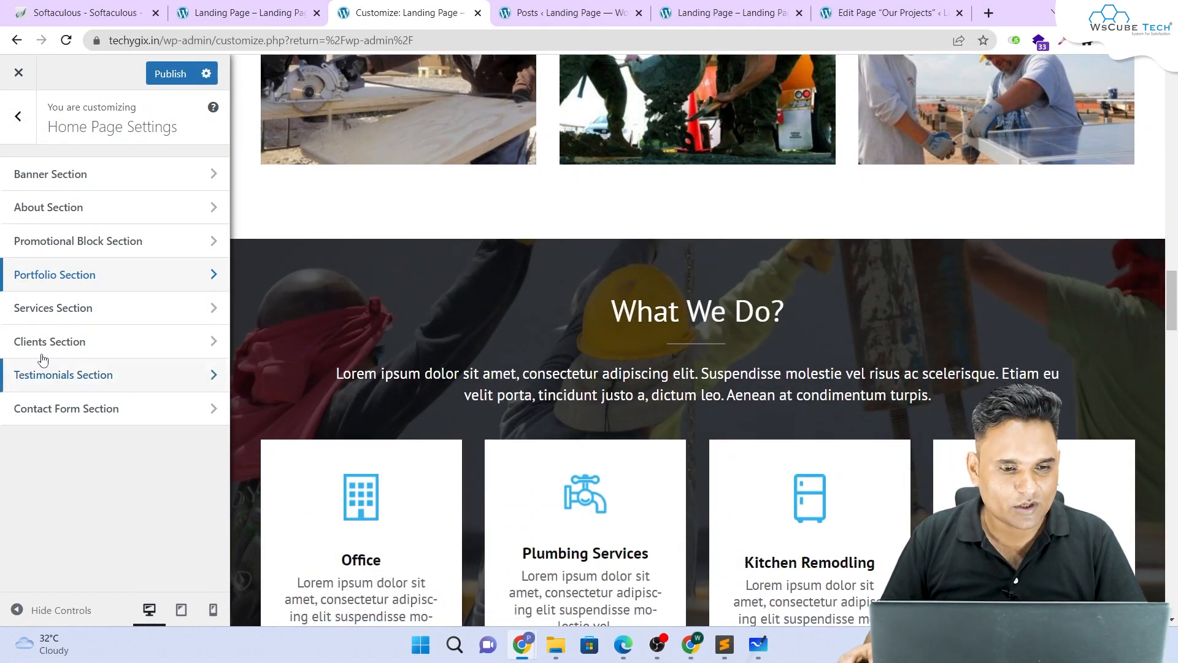
click(80, 344)
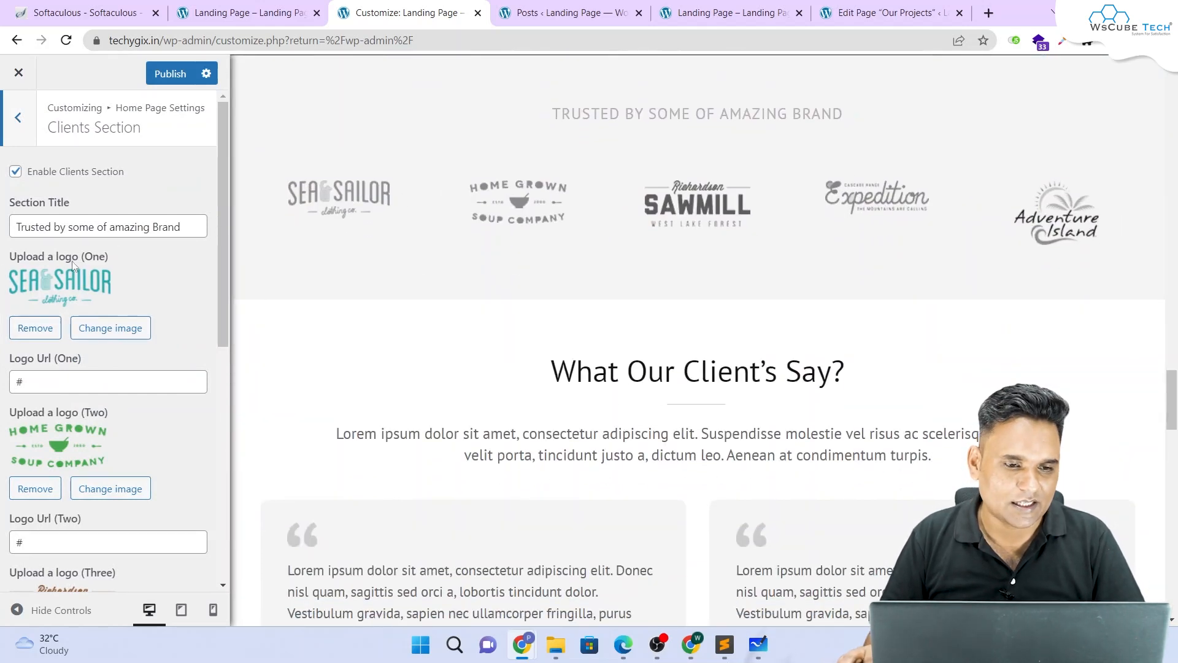
scroll(73, 265, down, 5)
scroll(111, 308, up, 3)
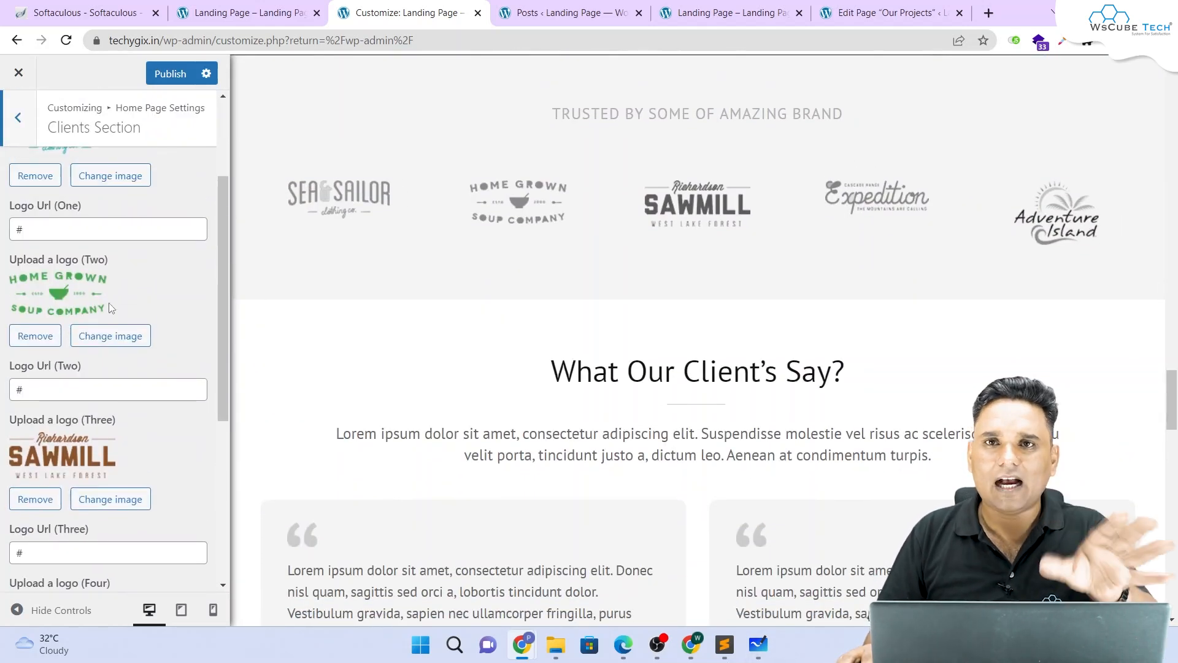
scroll(110, 221, down, 5)
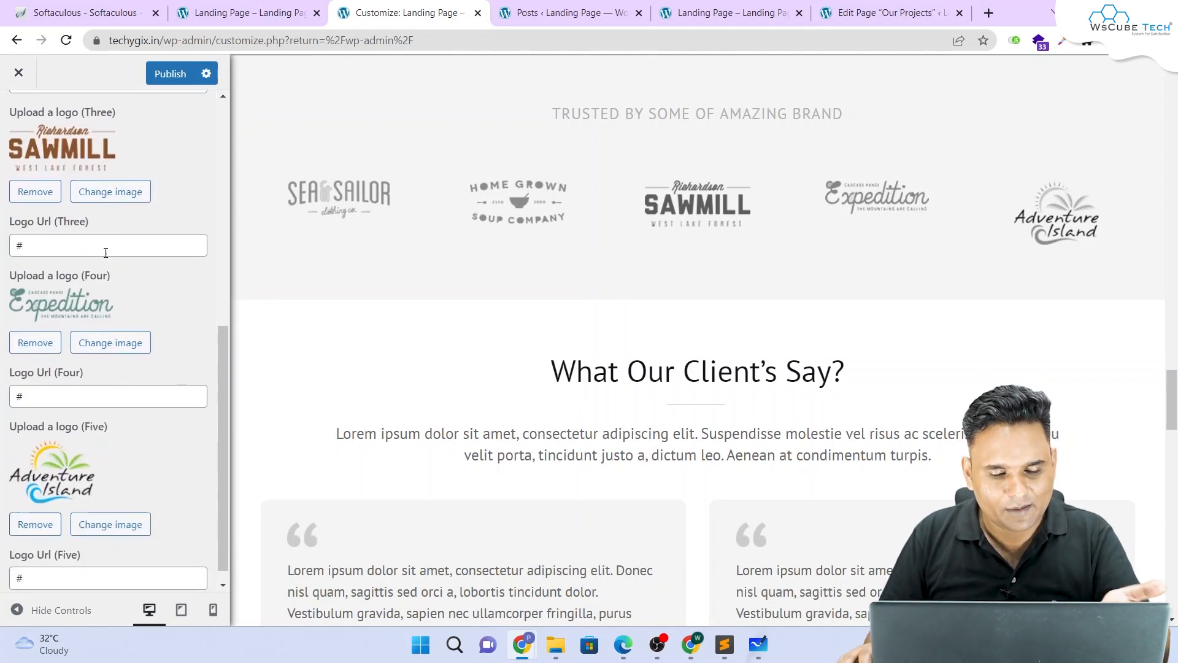
drag(114, 253, 8, 258)
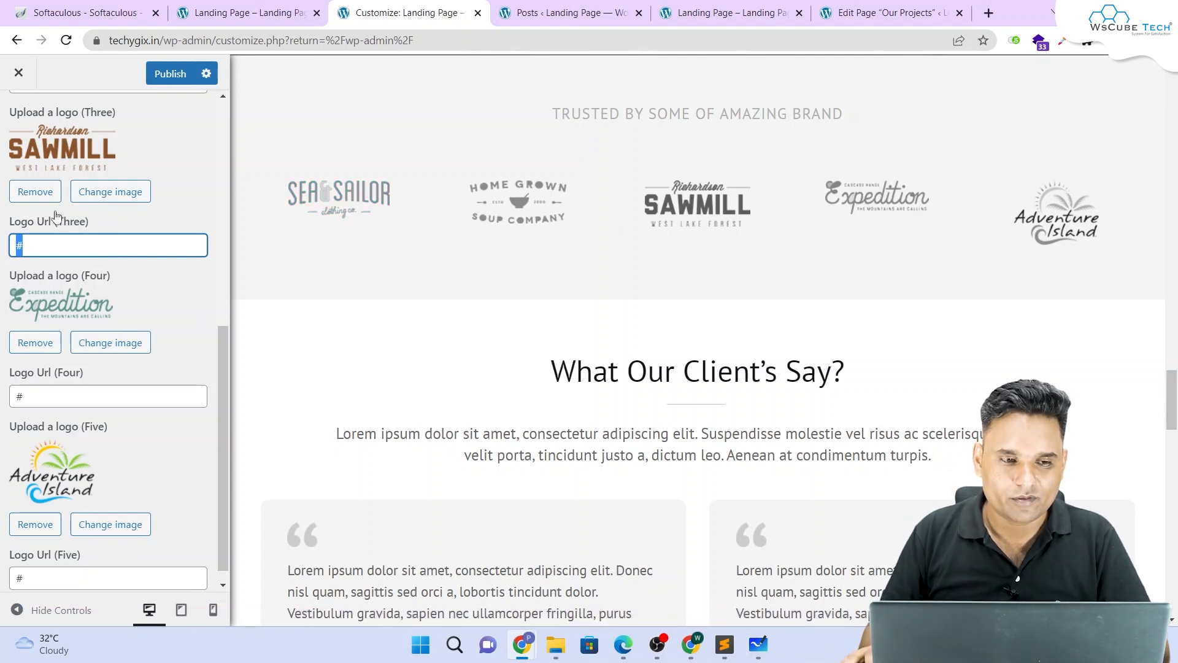
Step: Return to the Home Page Settings list and highlight the What Our Client's Say? heading
scroll(55, 216, up, 5)
click(17, 117)
scroll(652, 280, down, 3)
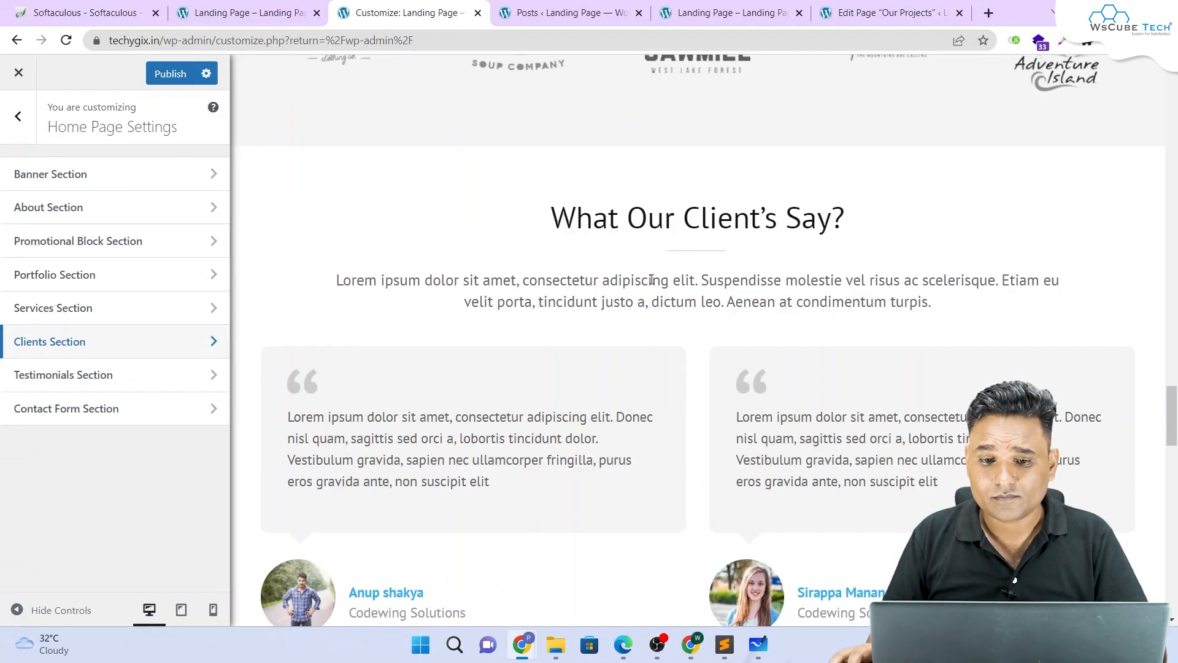
drag(550, 218, 850, 217)
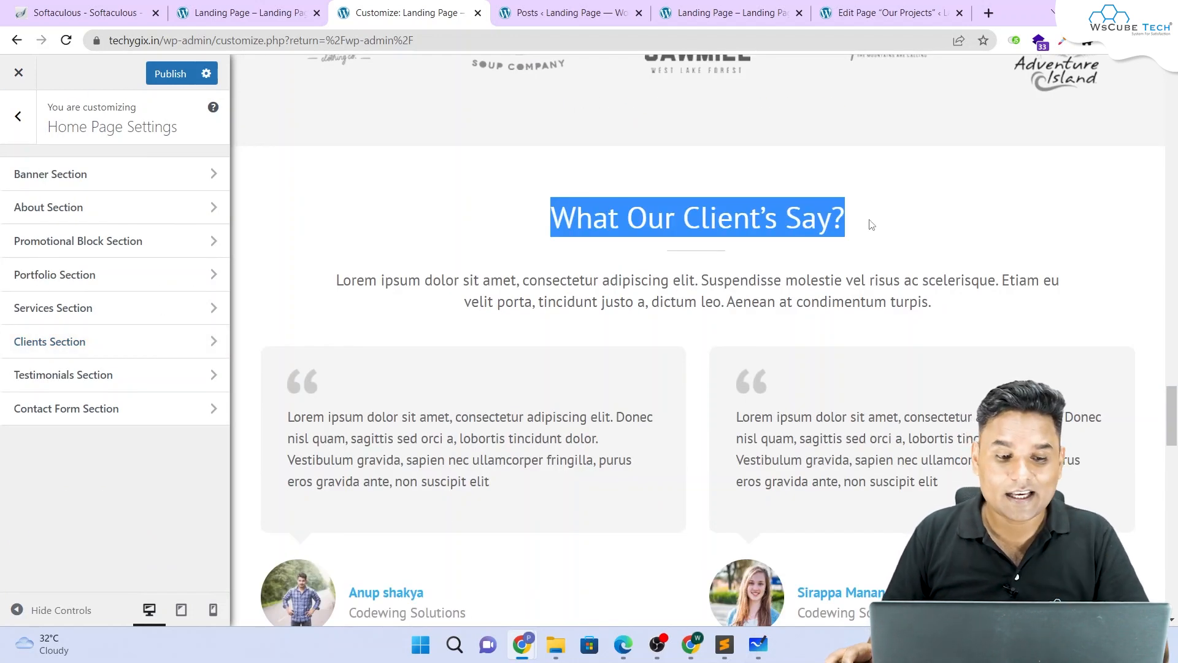
click(104, 379)
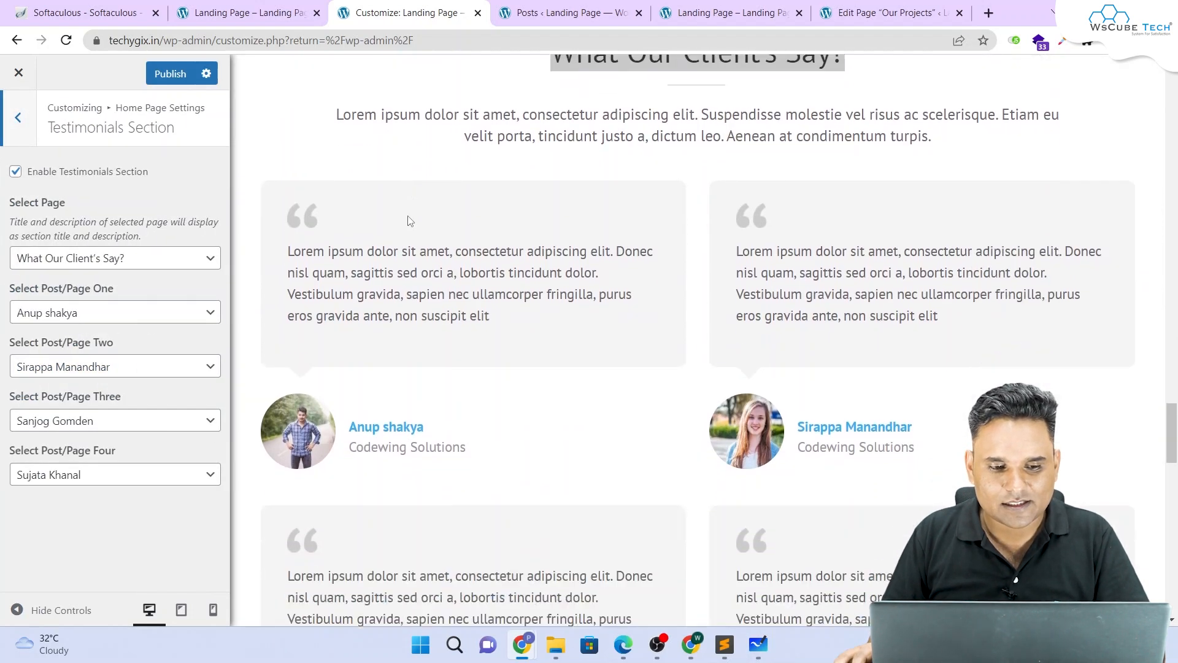
scroll(407, 221, down, 8)
scroll(408, 221, up, 3)
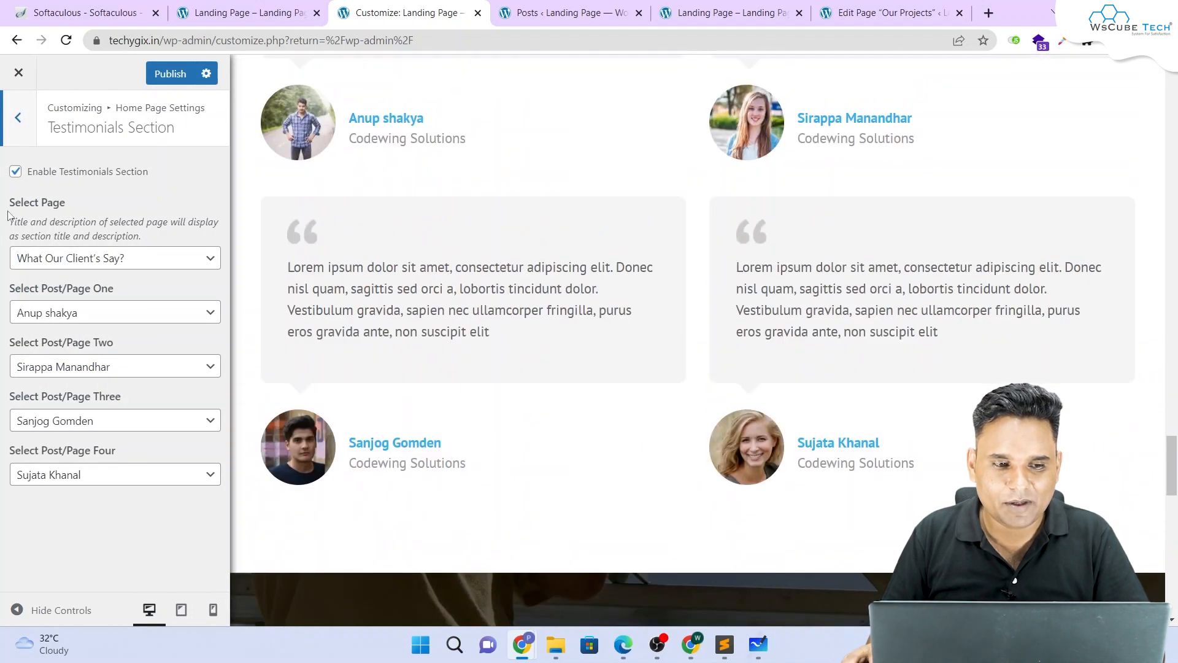
drag(15, 222, 160, 234)
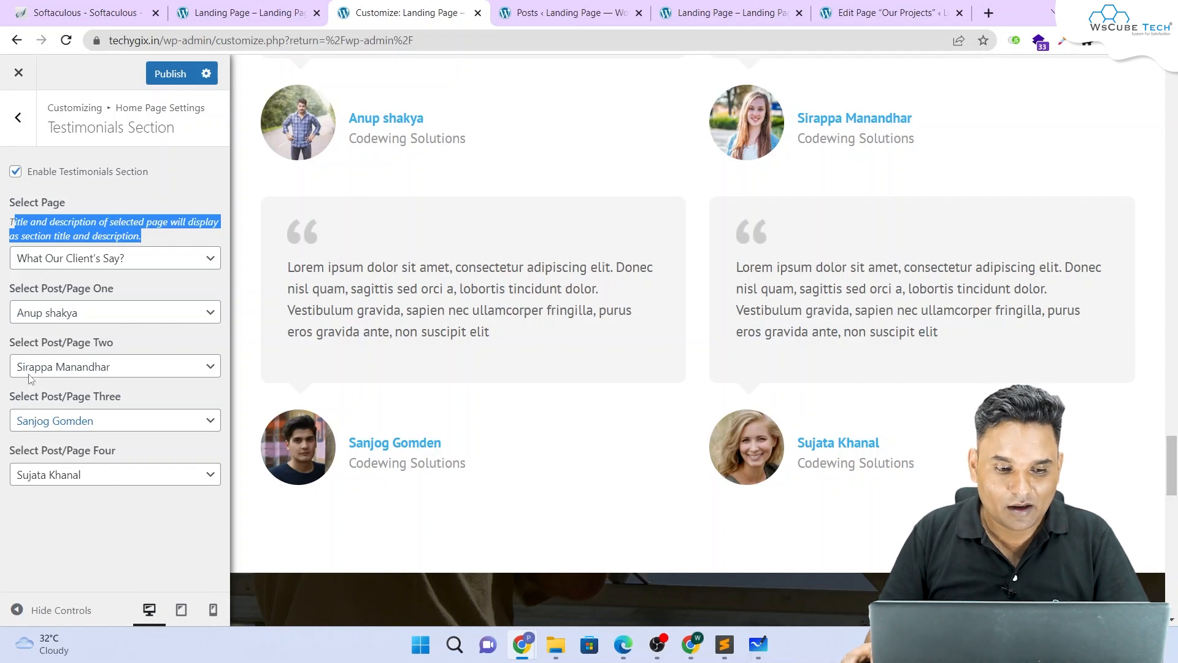
scroll(651, 430, up, 8)
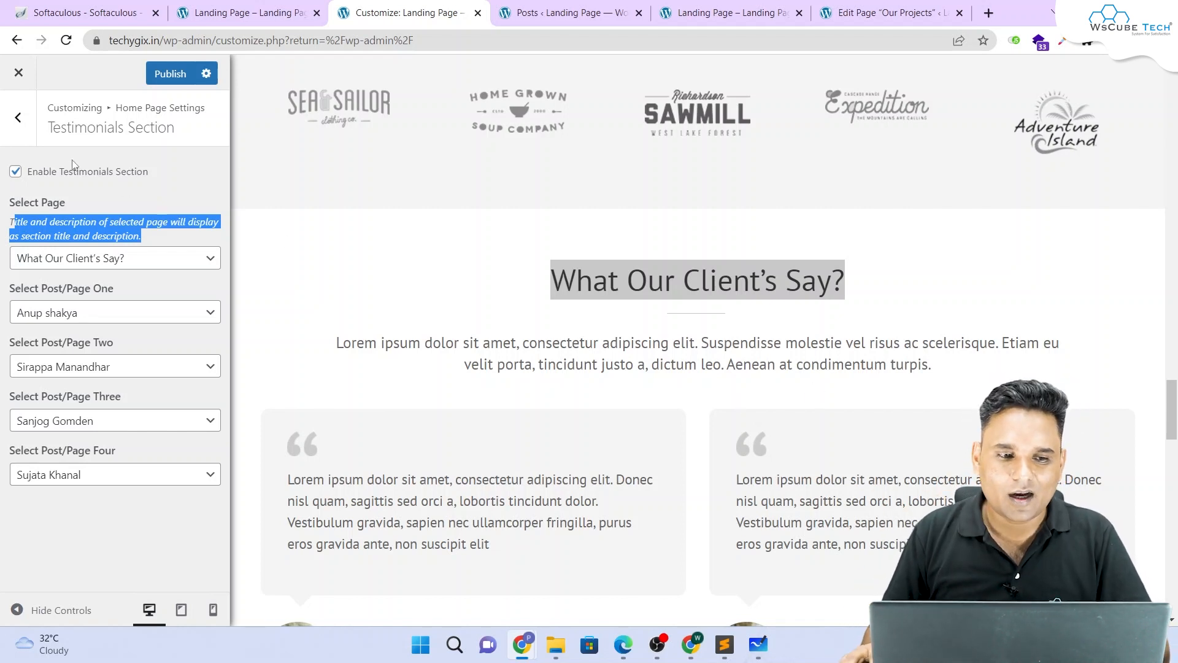
click(19, 117)
click(82, 410)
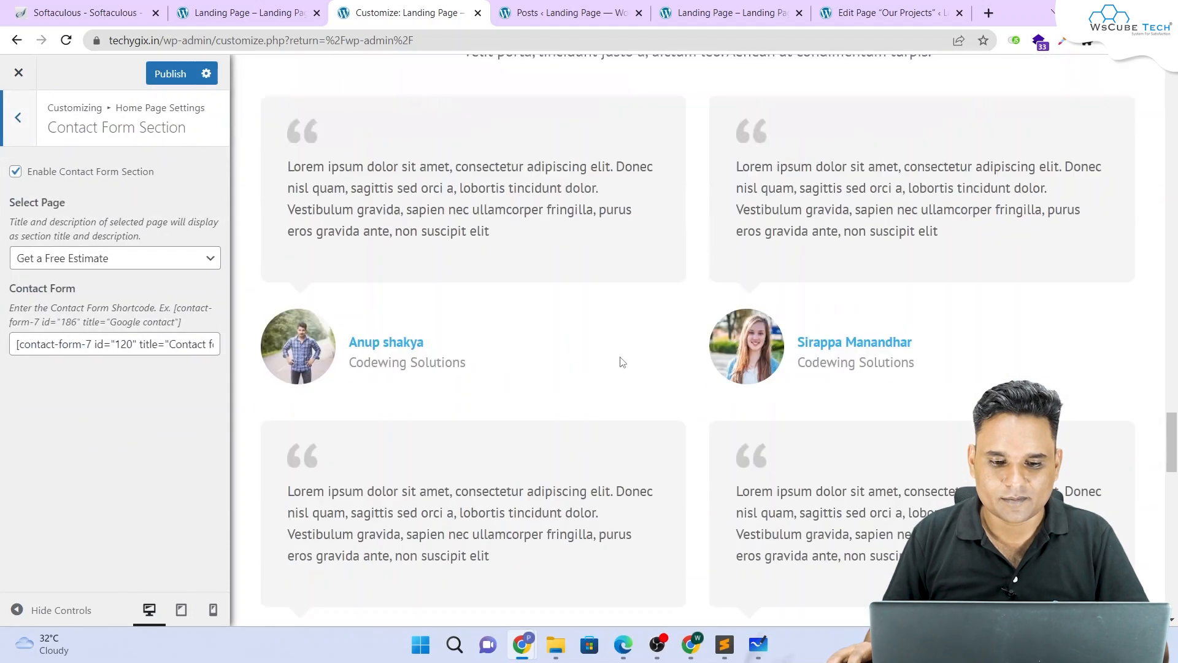
click(132, 264)
click(132, 264)
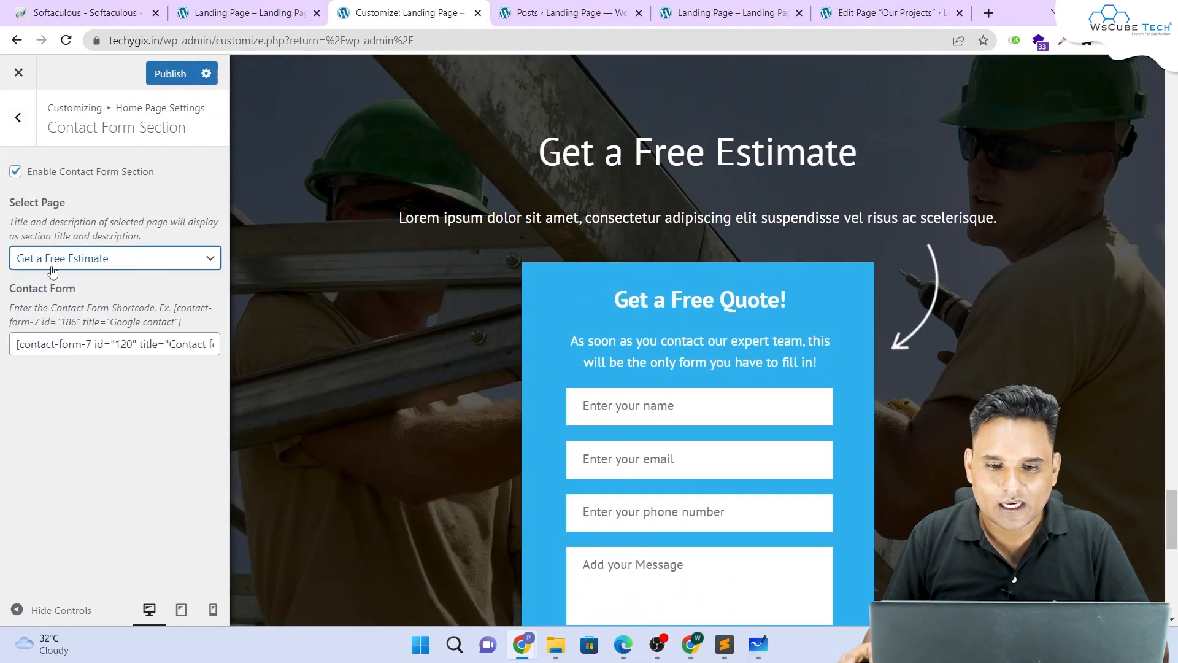
drag(497, 178, 1031, 217)
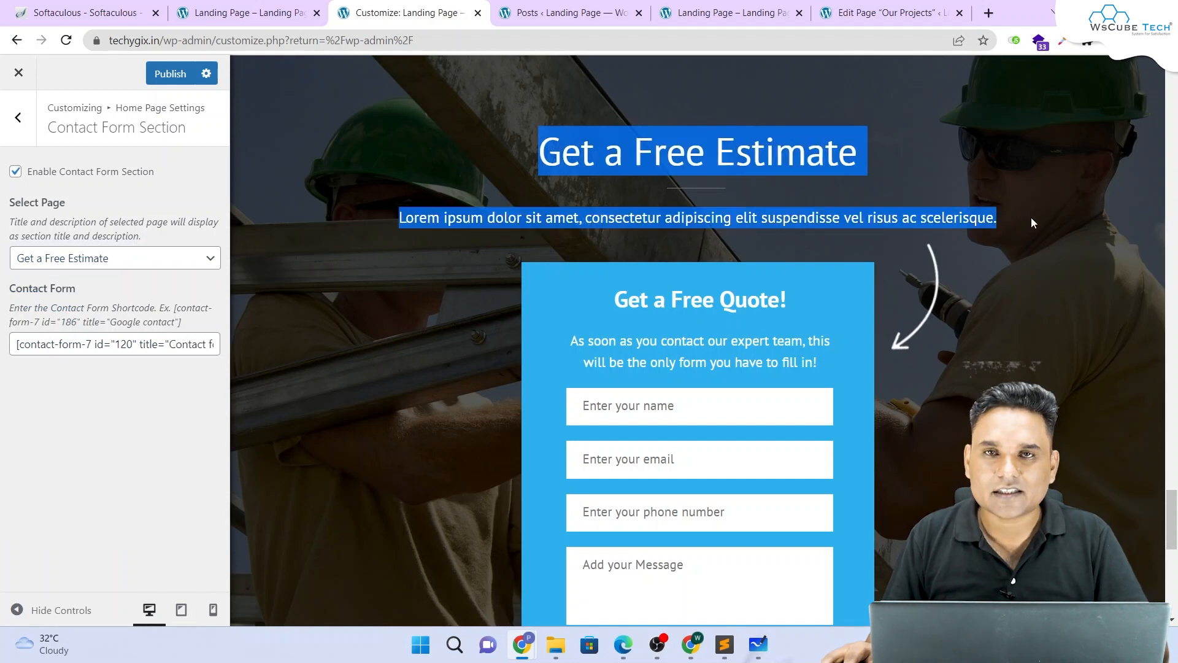
triple_click(127, 347)
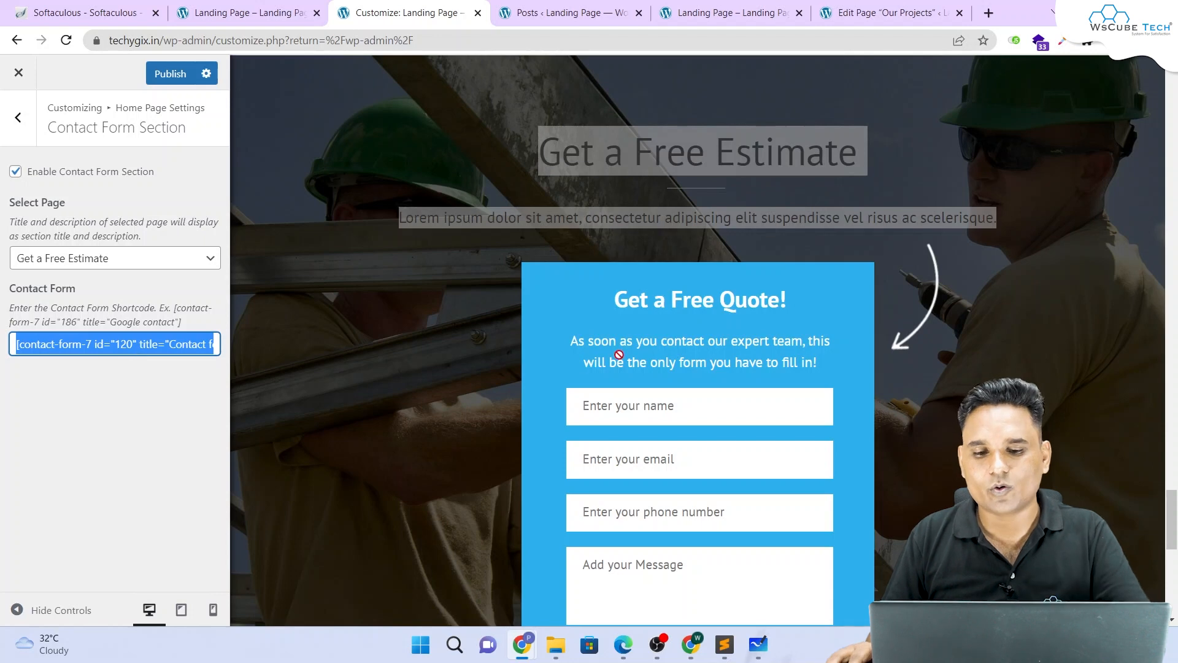
scroll(675, 257, down, 3)
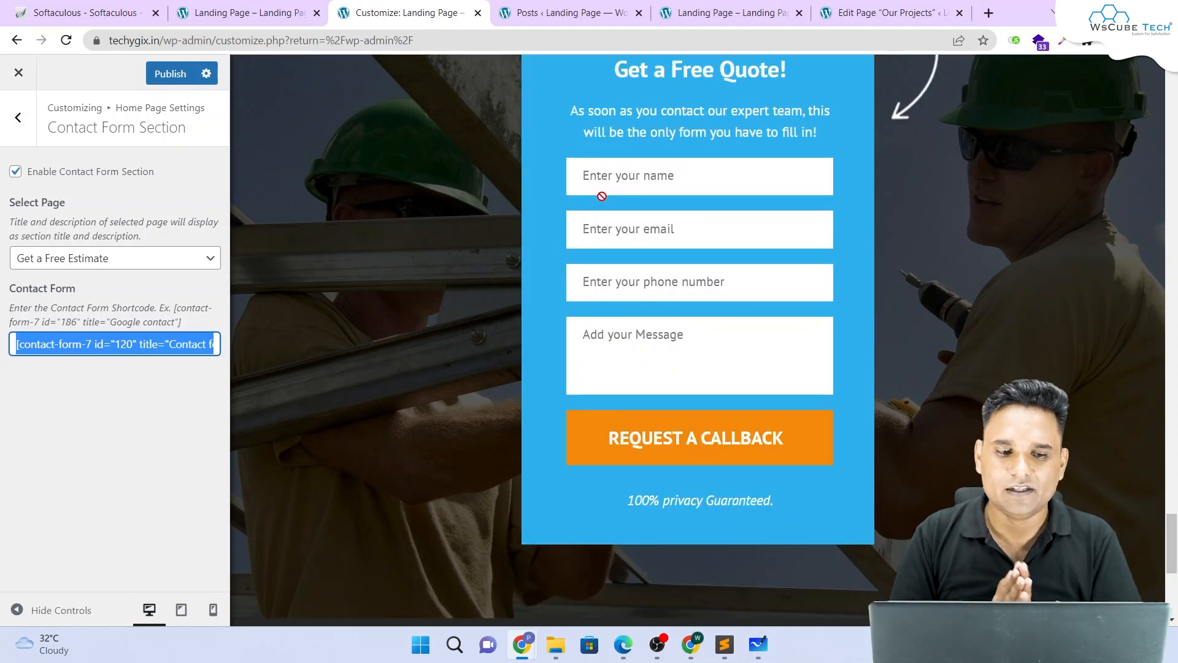
click(18, 117)
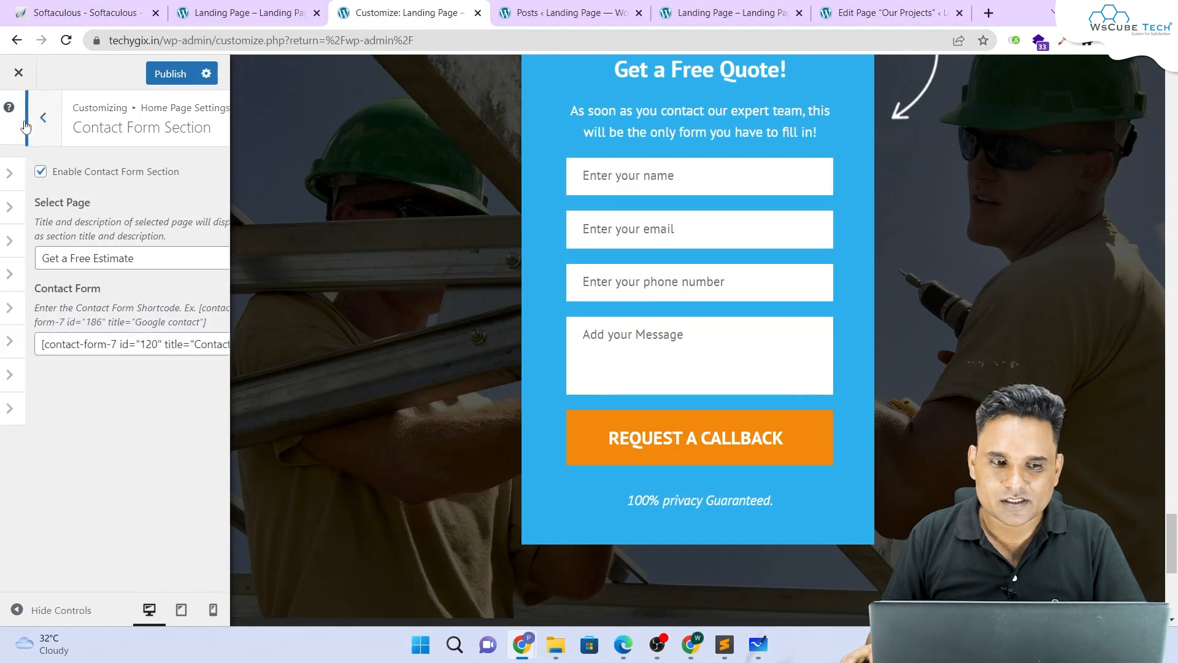
scroll(442, 276, down, 5)
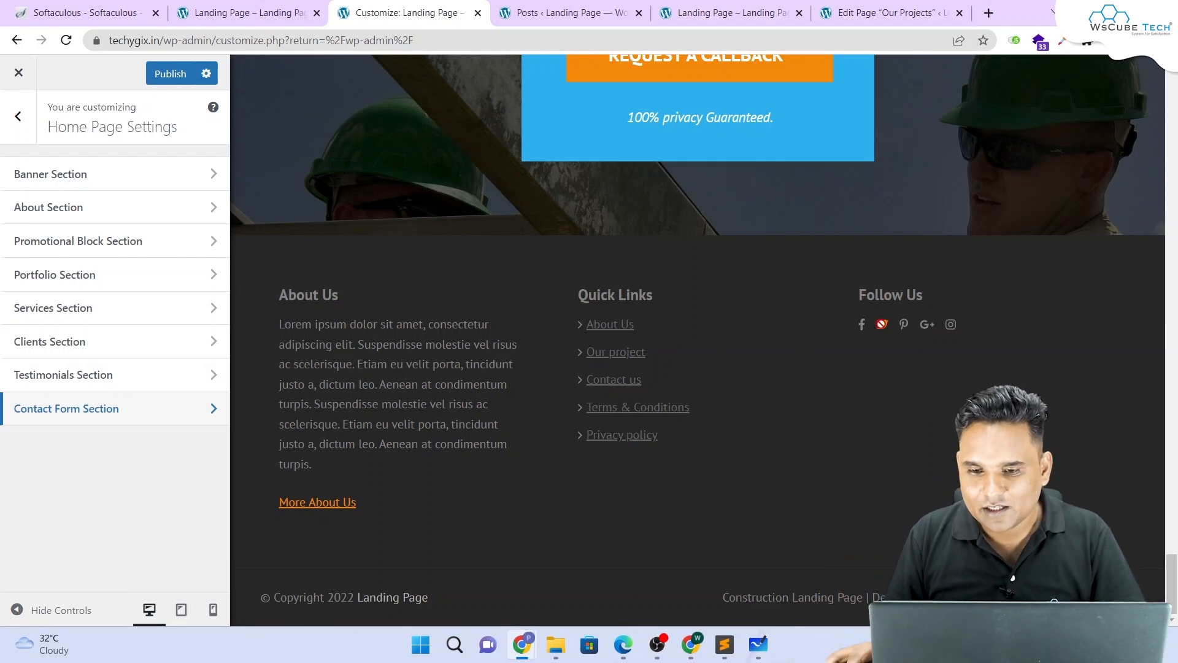
Step: Back out to the main Customizer panel, review the footer About Us text, and close the Customizer
click(18, 116)
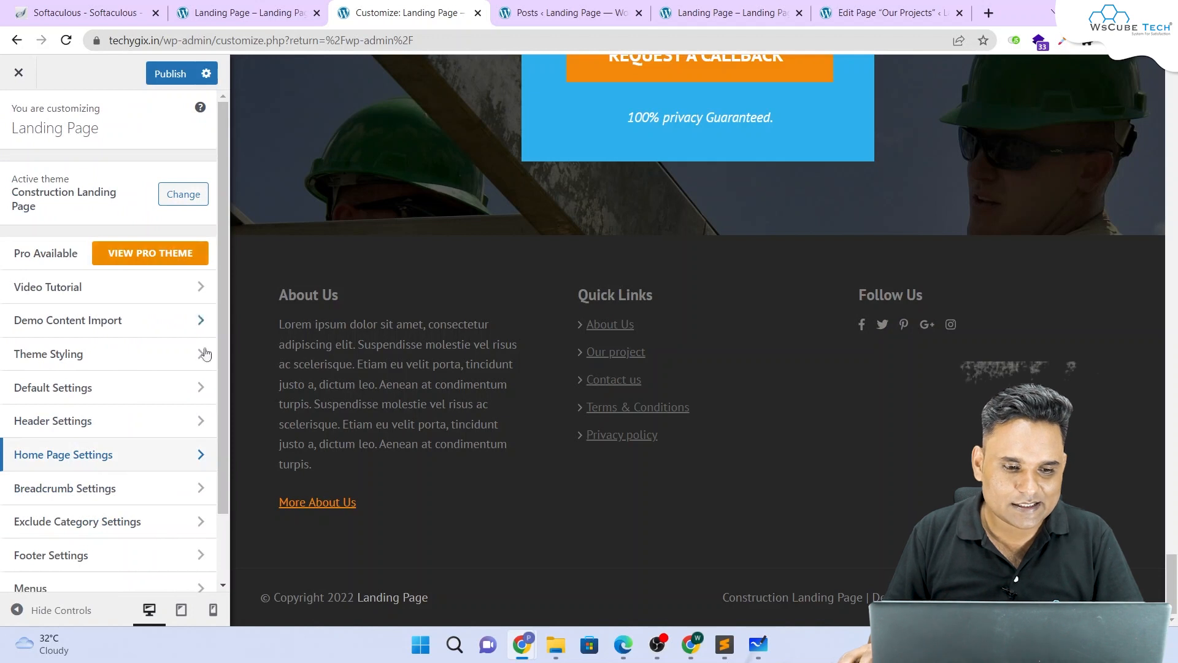
scroll(151, 432, down, 2)
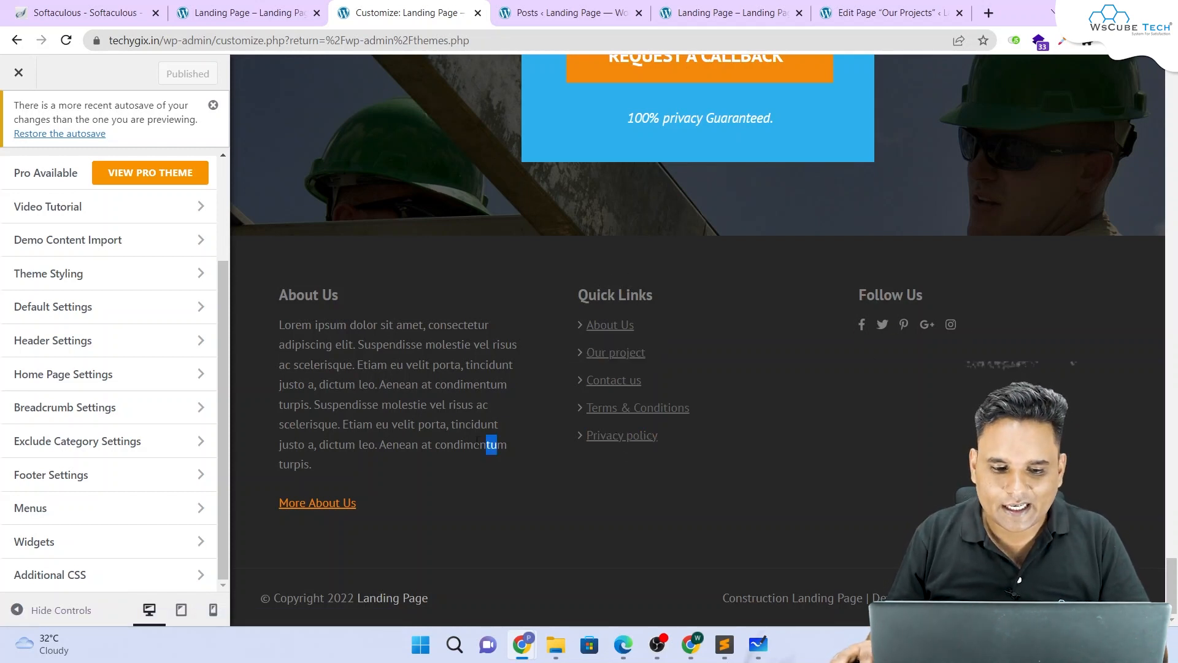
drag(479, 441, 299, 325)
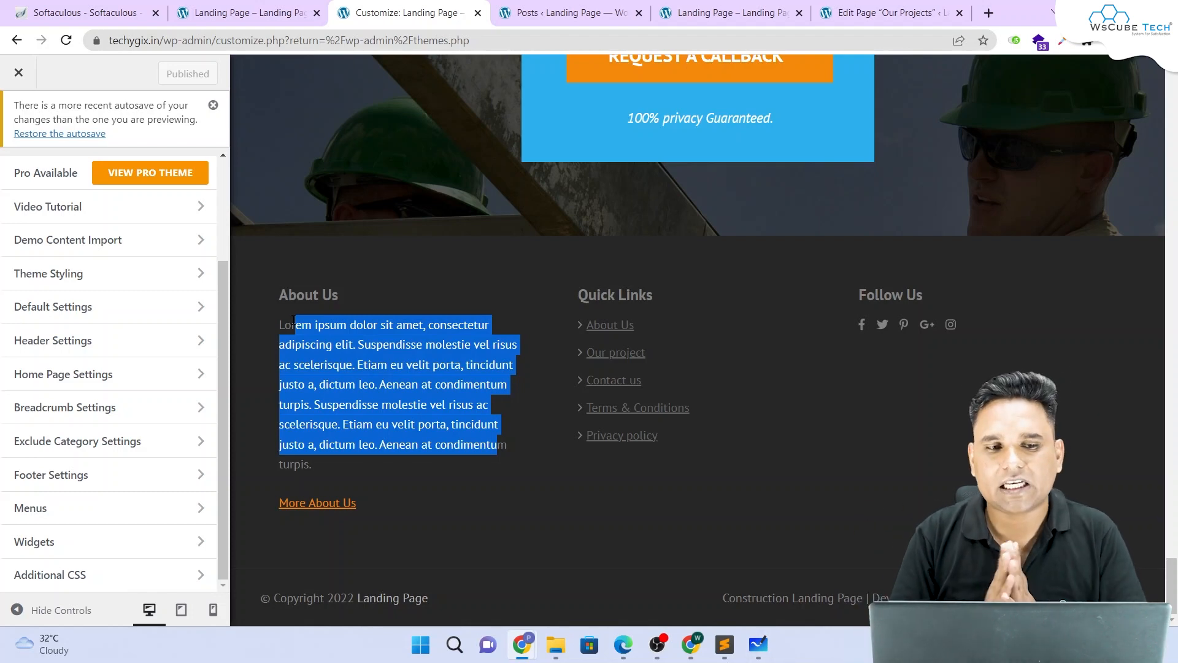
click(19, 73)
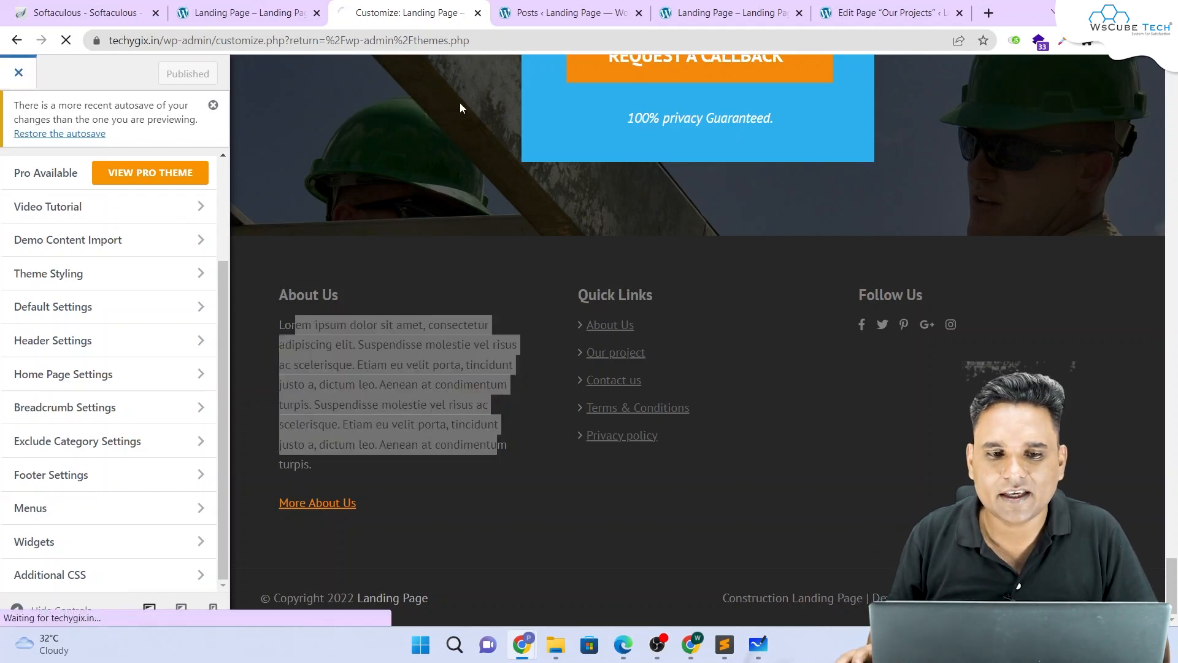
scroll(21, 408, down, 1)
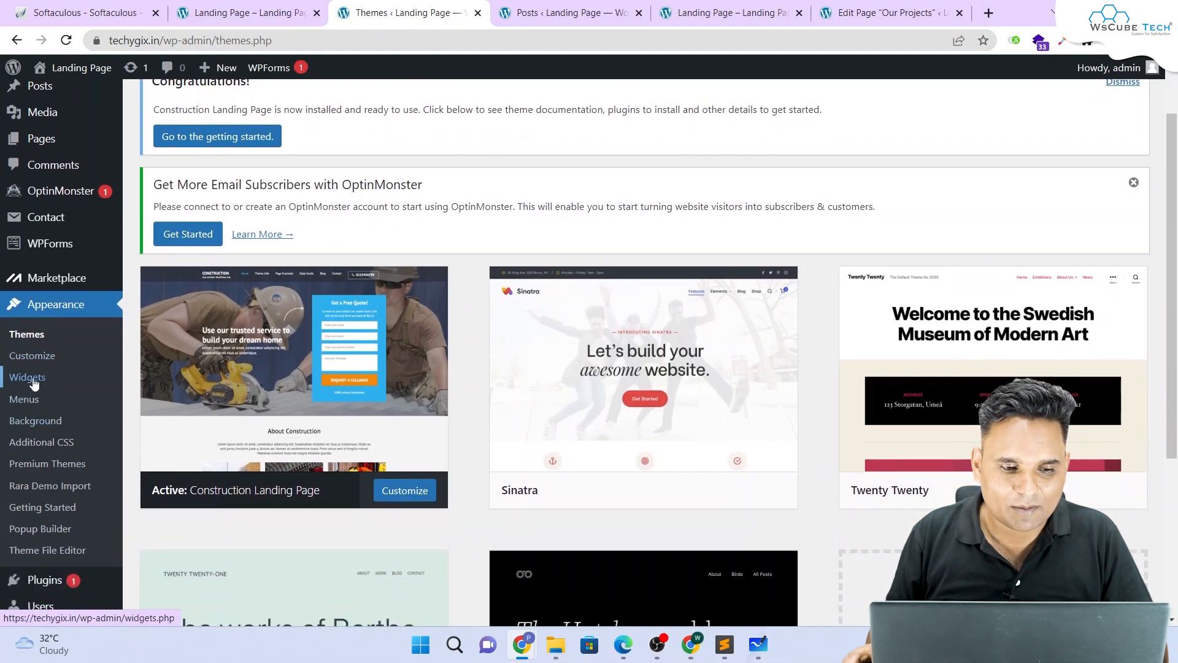
Step: Open Appearance > Widgets and scroll down to the footer widget areas
click(28, 377)
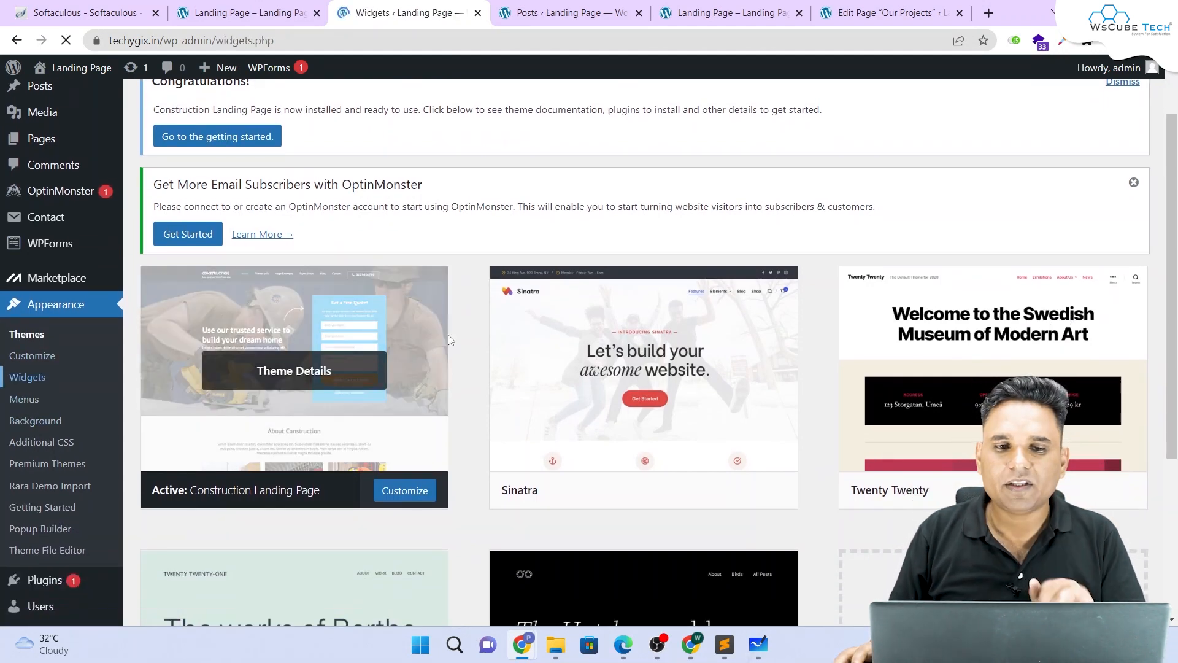
scroll(388, 310, down, 7)
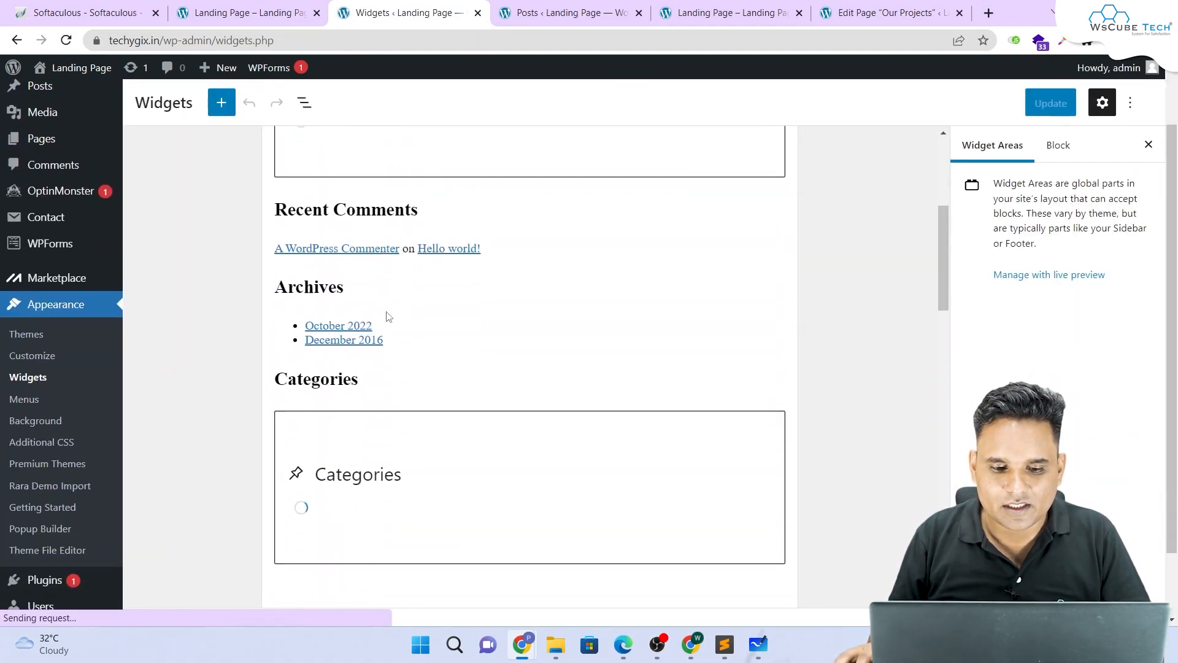
scroll(390, 321, down, 7)
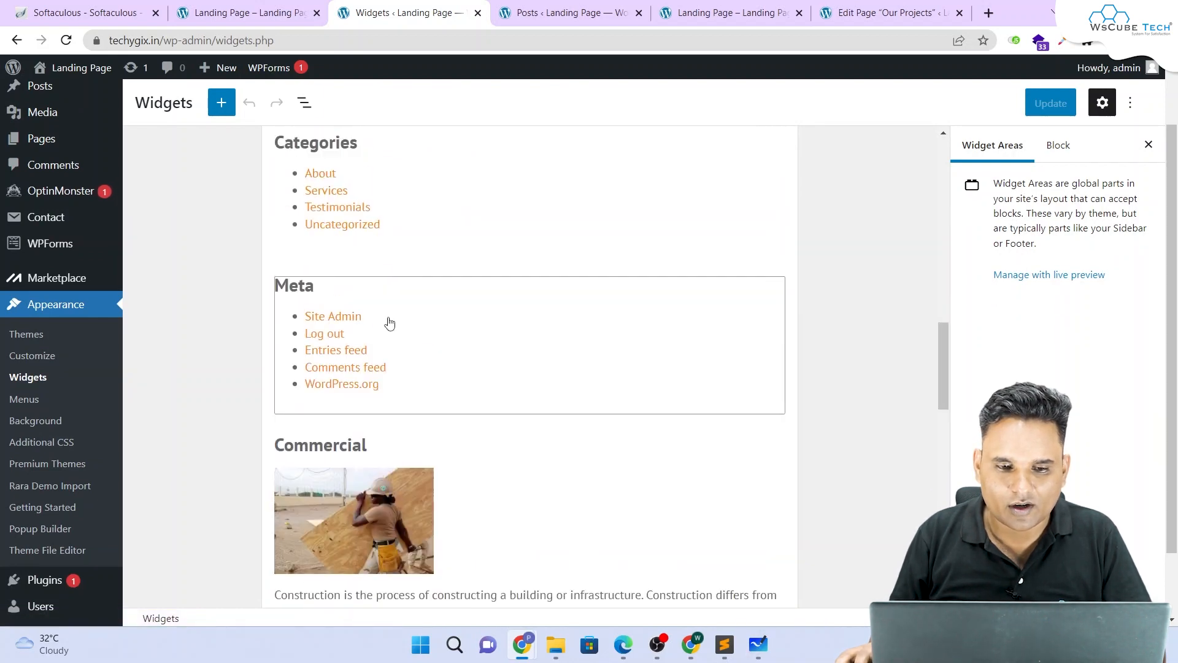
scroll(390, 322, down, 3)
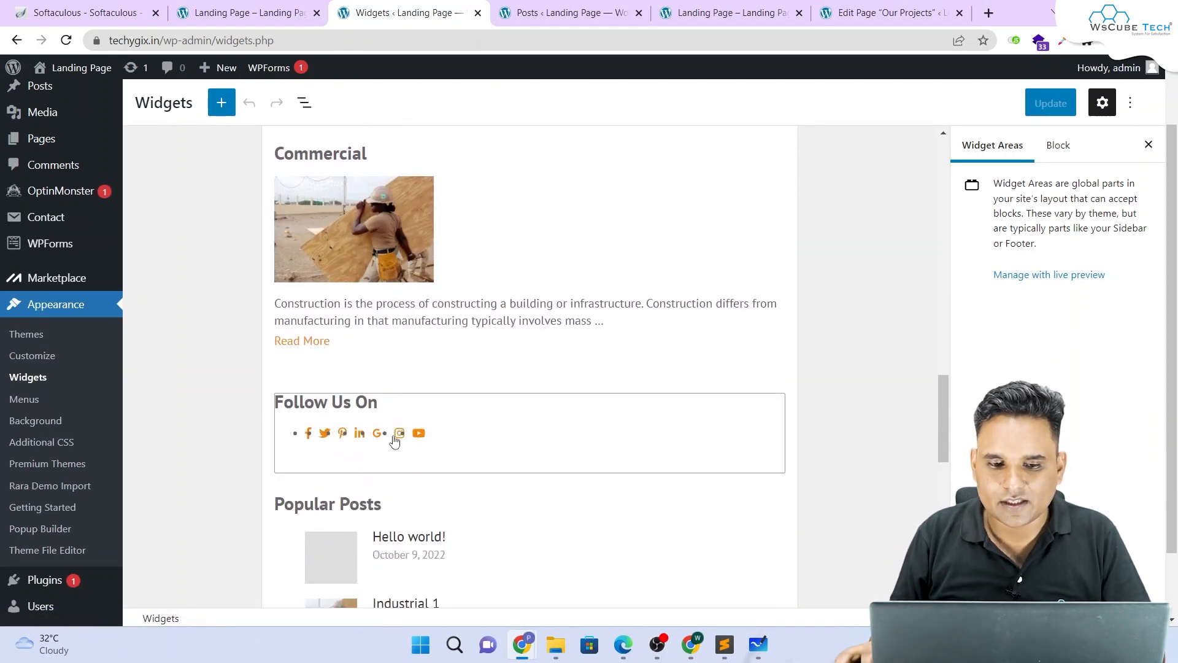
scroll(368, 428, up, 9)
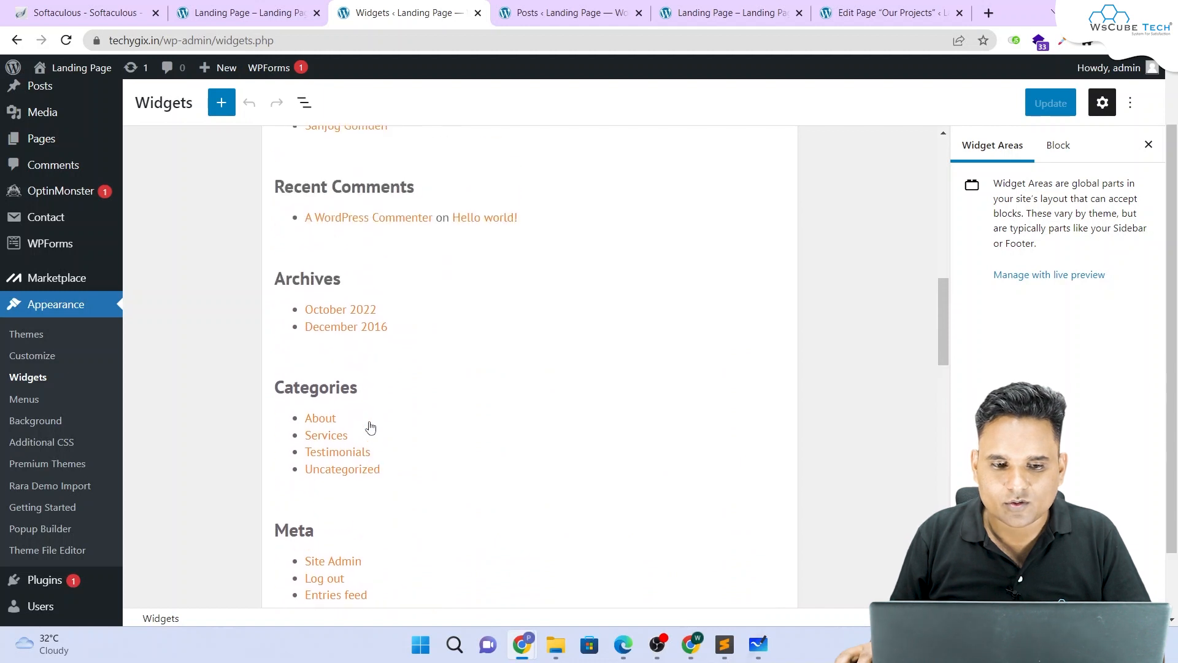
scroll(368, 426, down, 9)
scroll(368, 427, down, 3)
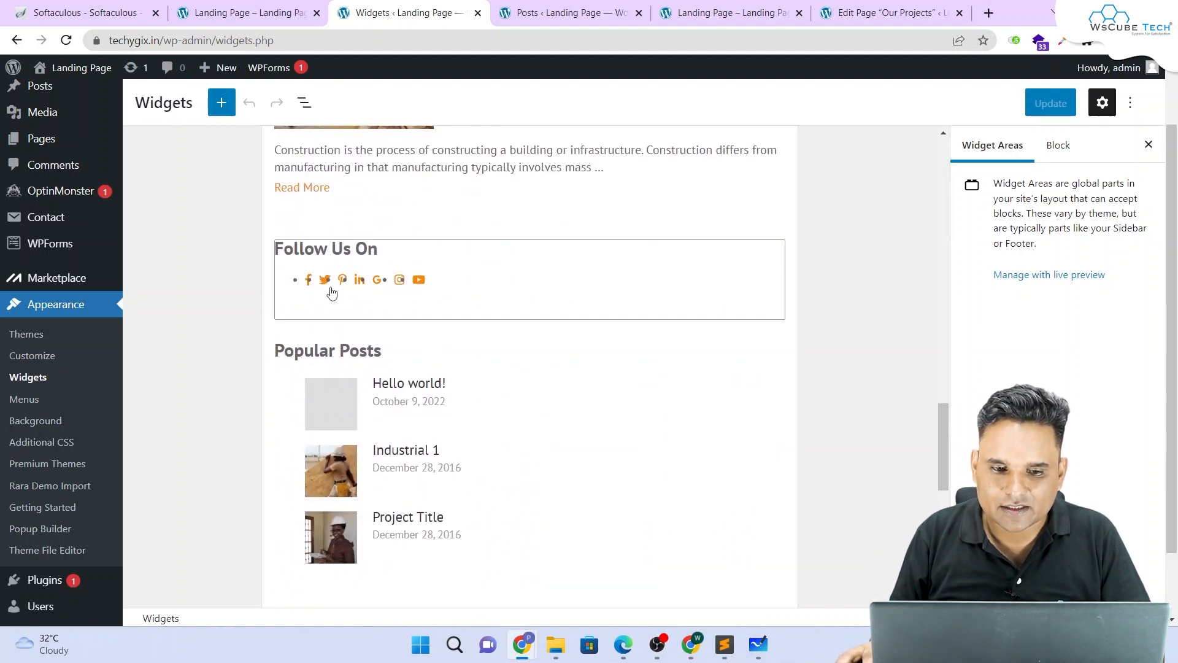
scroll(361, 285, down, 10)
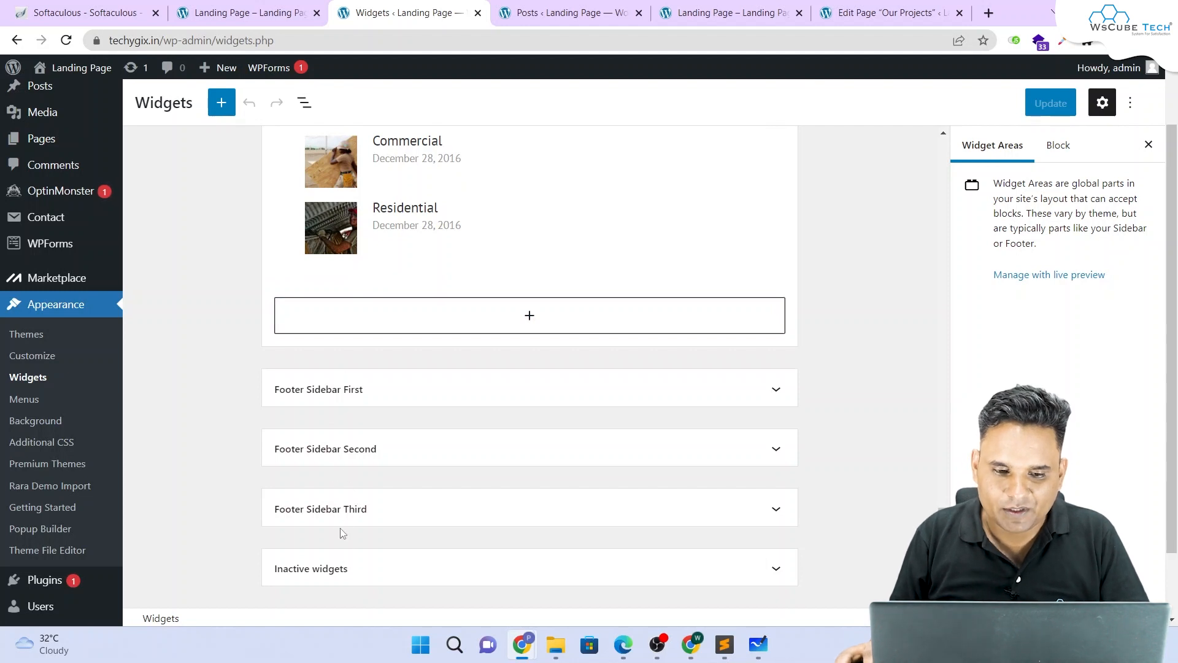
Step: Expand Footer Sidebar First, Second and Third to show About Us, Quick Links and Follow Us
click(350, 390)
scroll(352, 396, down, 5)
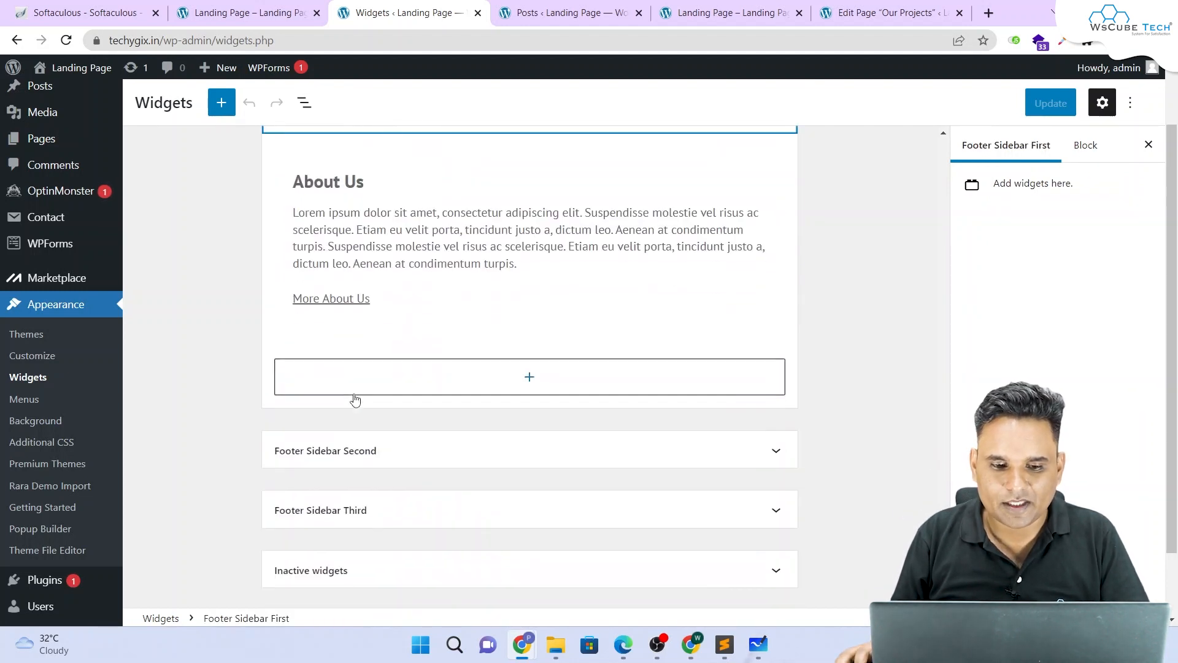
click(330, 454)
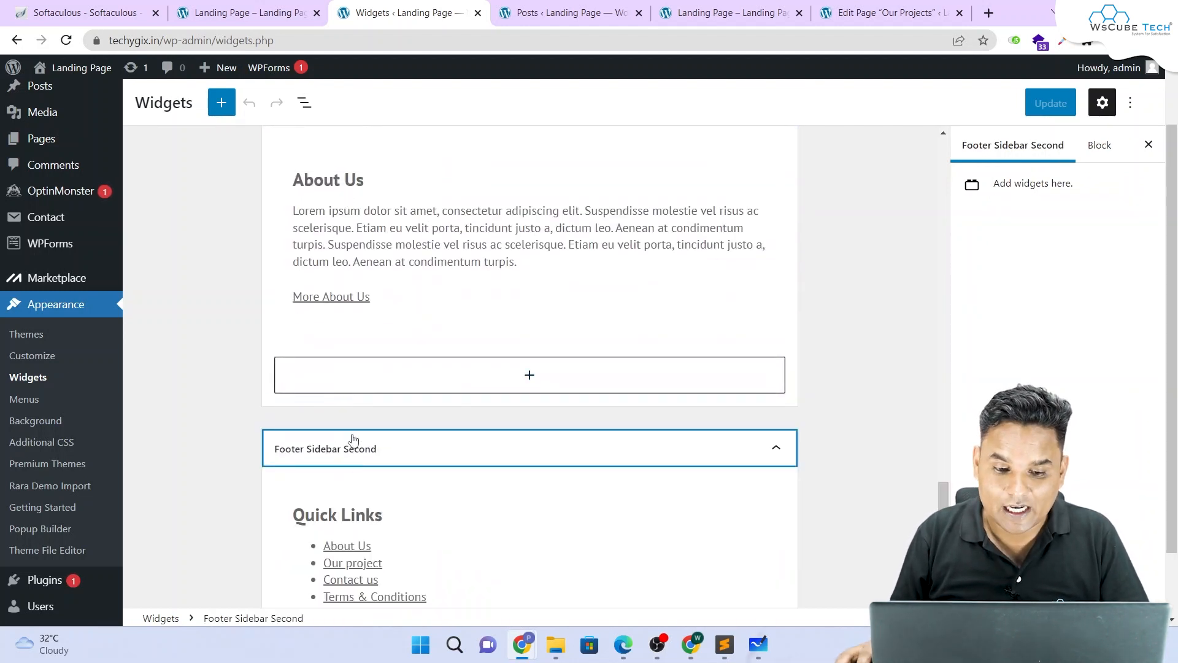
scroll(374, 342, down, 4)
scroll(381, 315, down, 1)
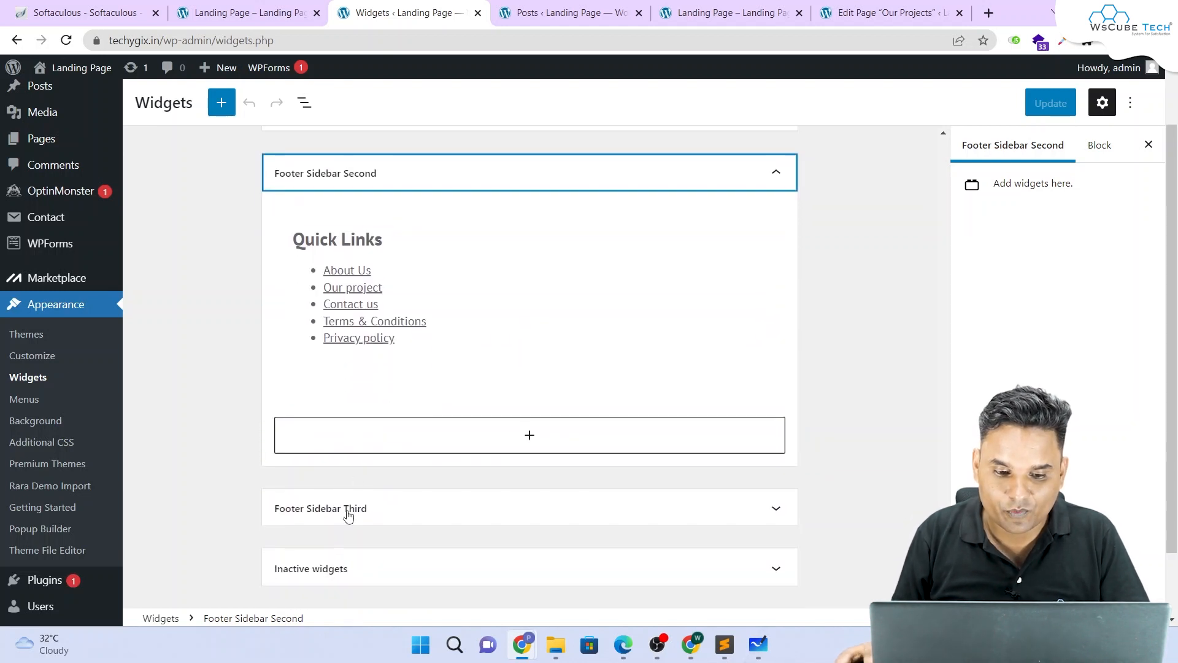
click(344, 510)
scroll(350, 411, down, 3)
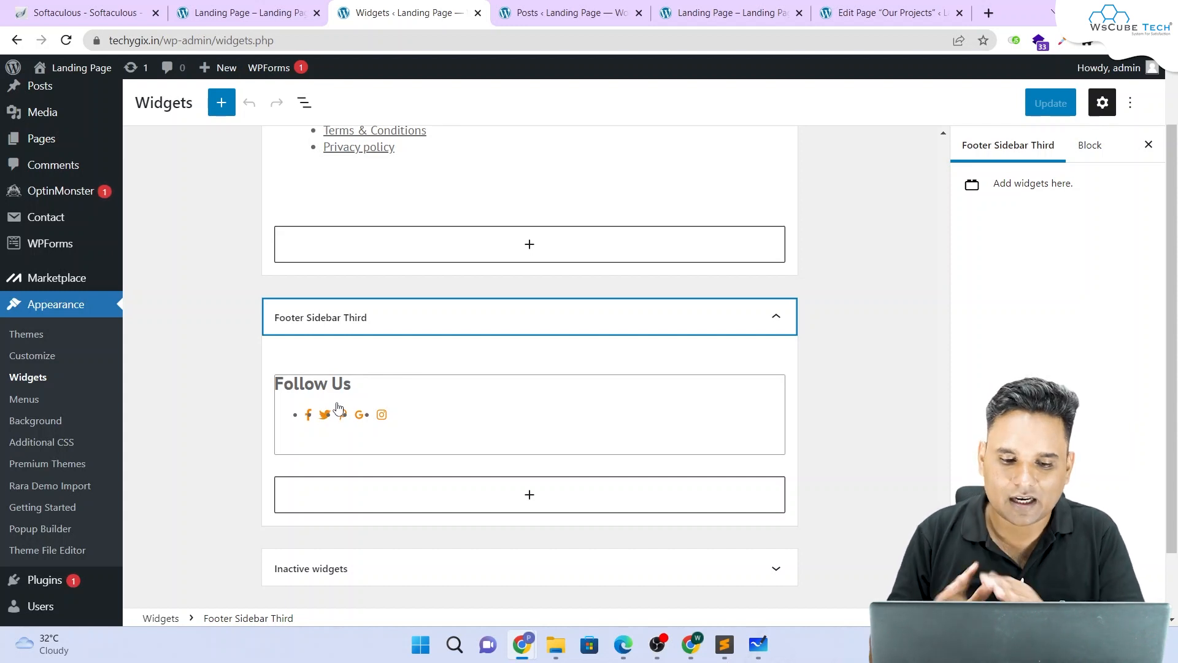
Step: Delete the Instagram URL from the Follow Us widget's settings
click(386, 422)
scroll(411, 414, down, 3)
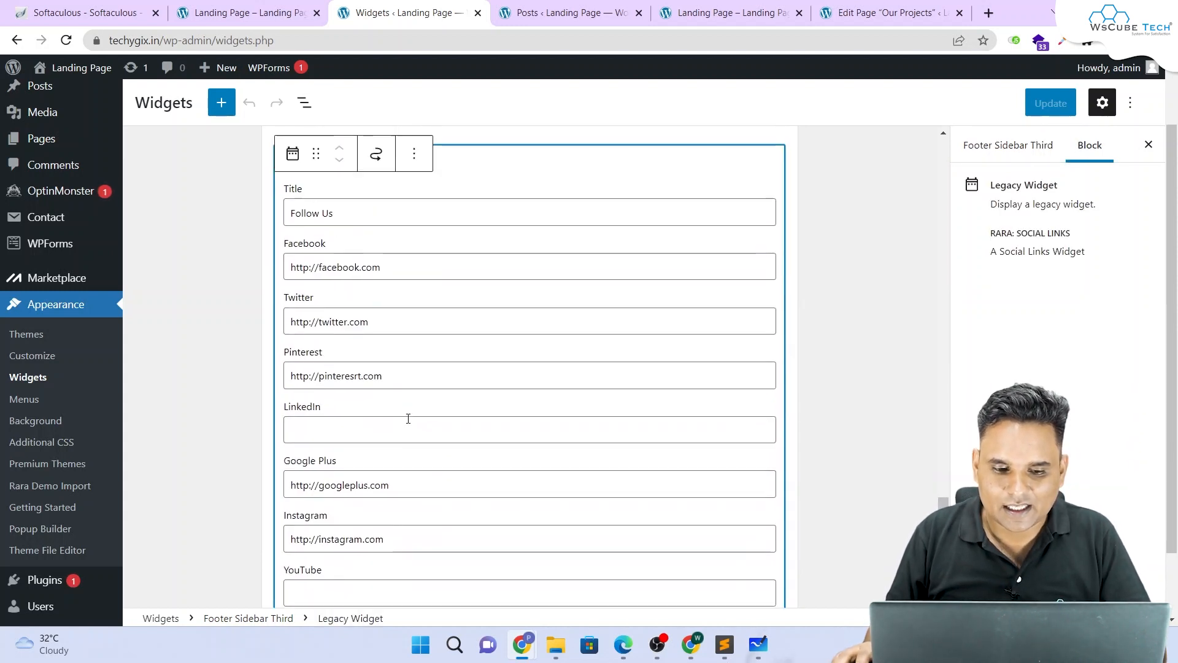
scroll(409, 420, down, 3)
scroll(402, 387, up, 1)
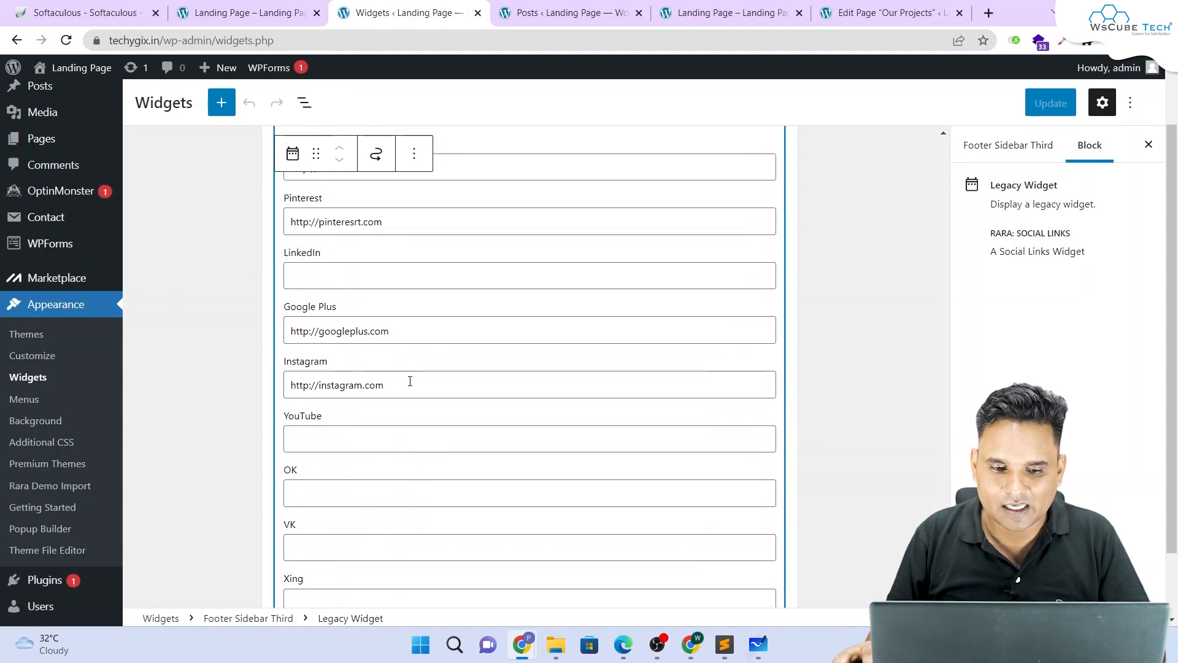
drag(410, 381, 238, 374)
text(x)
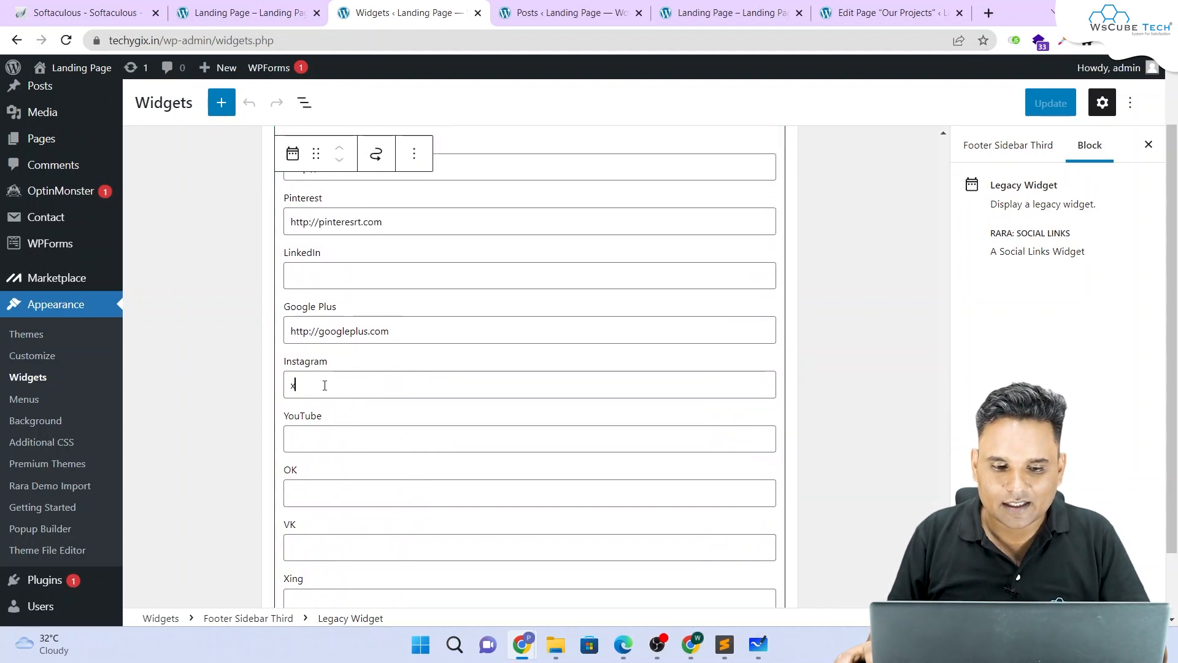
key(BackSpace)
Step: Save the widgets with Update and switch to the Landing Page tab
click(197, 376)
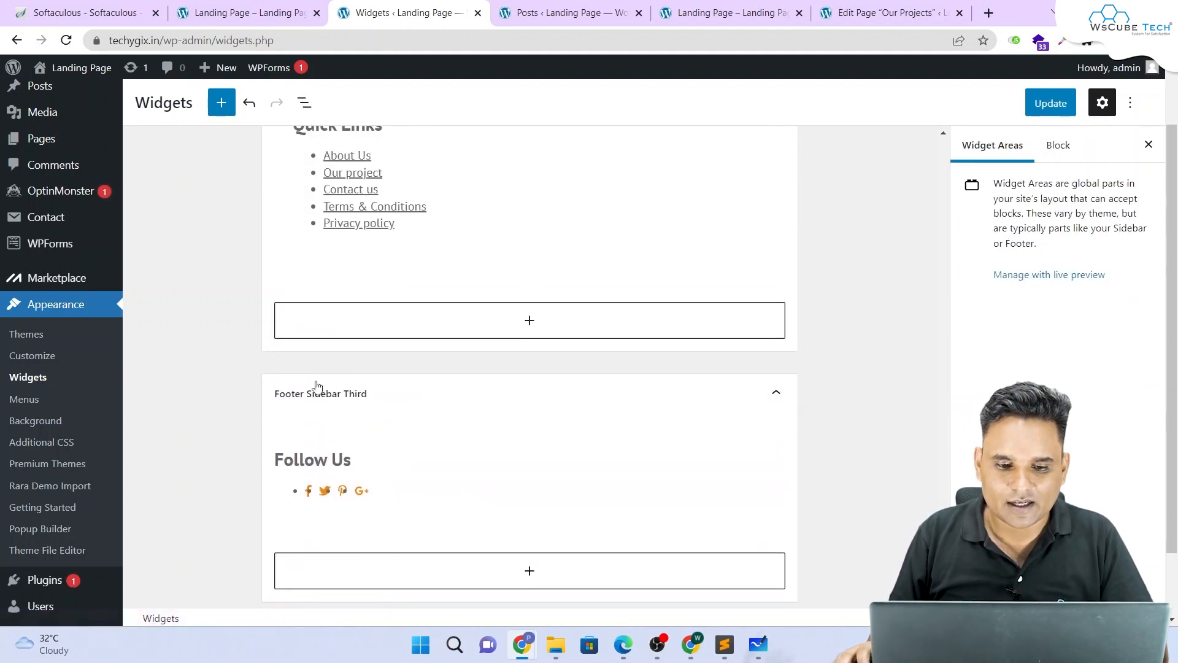
click(1050, 103)
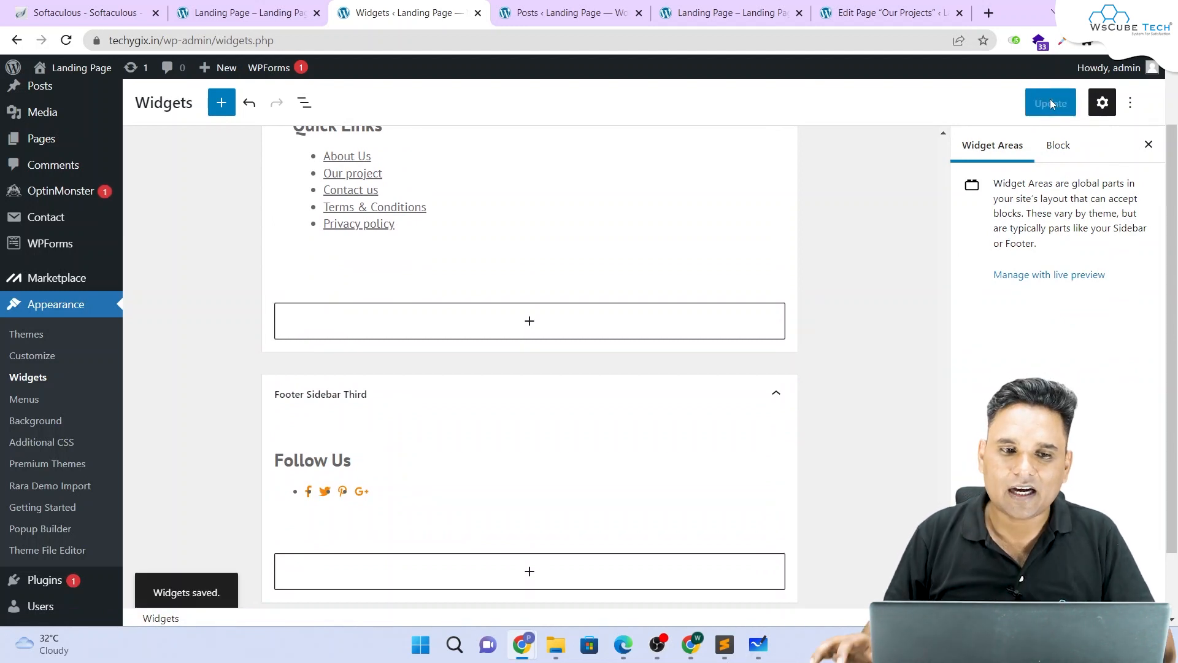
click(239, 12)
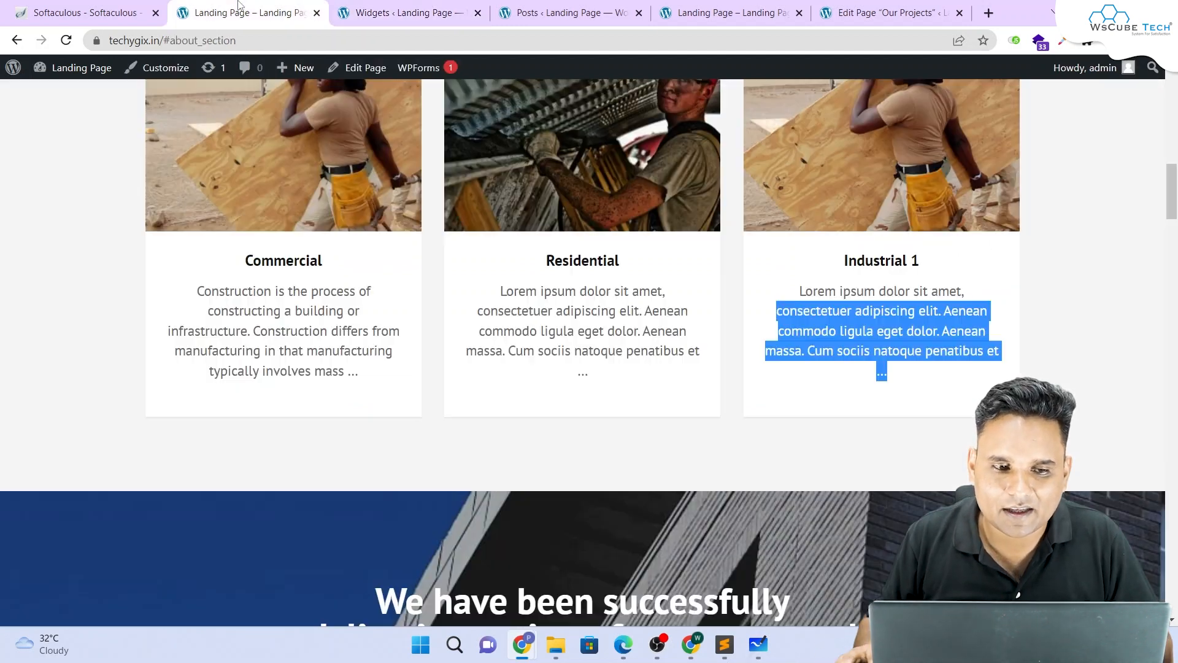
Step: Reload the landing page and check the footer shows only Facebook, Twitter, Pinterest and Google+ icons
click(66, 40)
scroll(678, 255, down, 20)
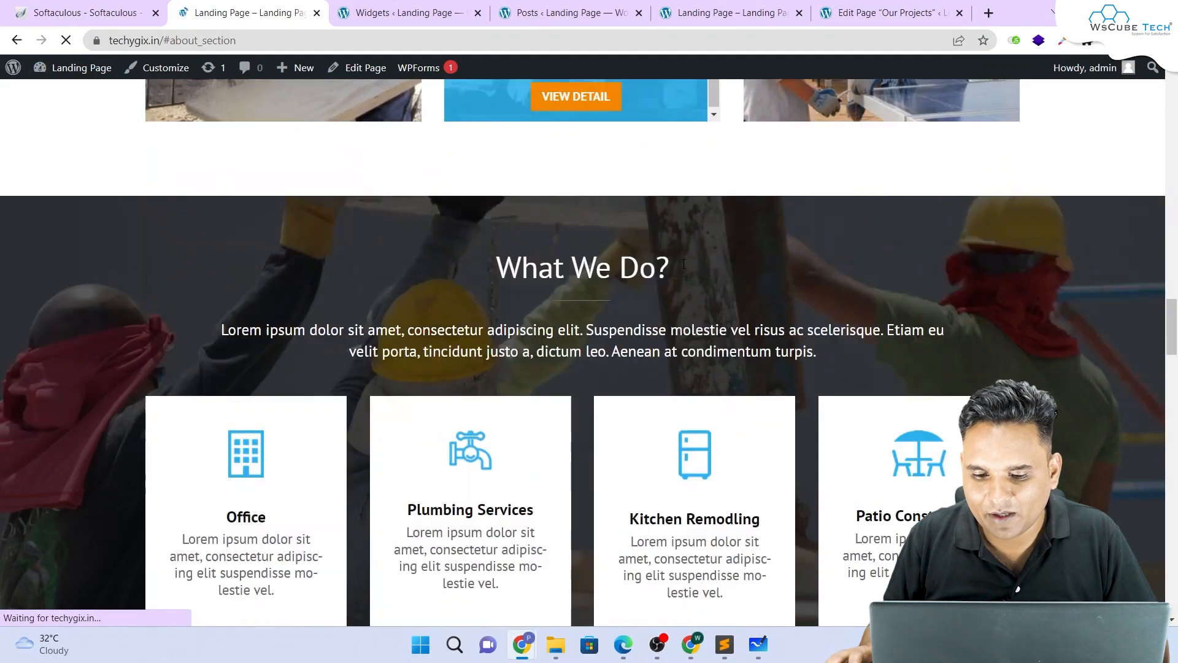
scroll(715, 295, down, 4)
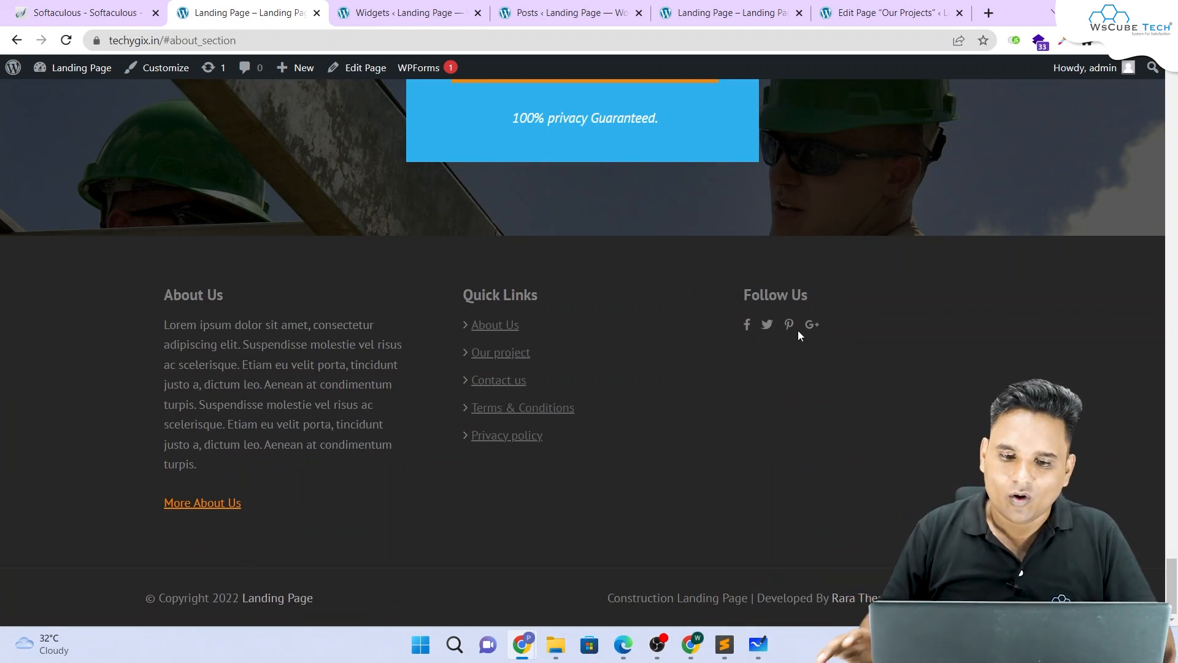
Step: Review the Get a Free Quote form in the landing page hero, then go back to Widgets
click(405, 13)
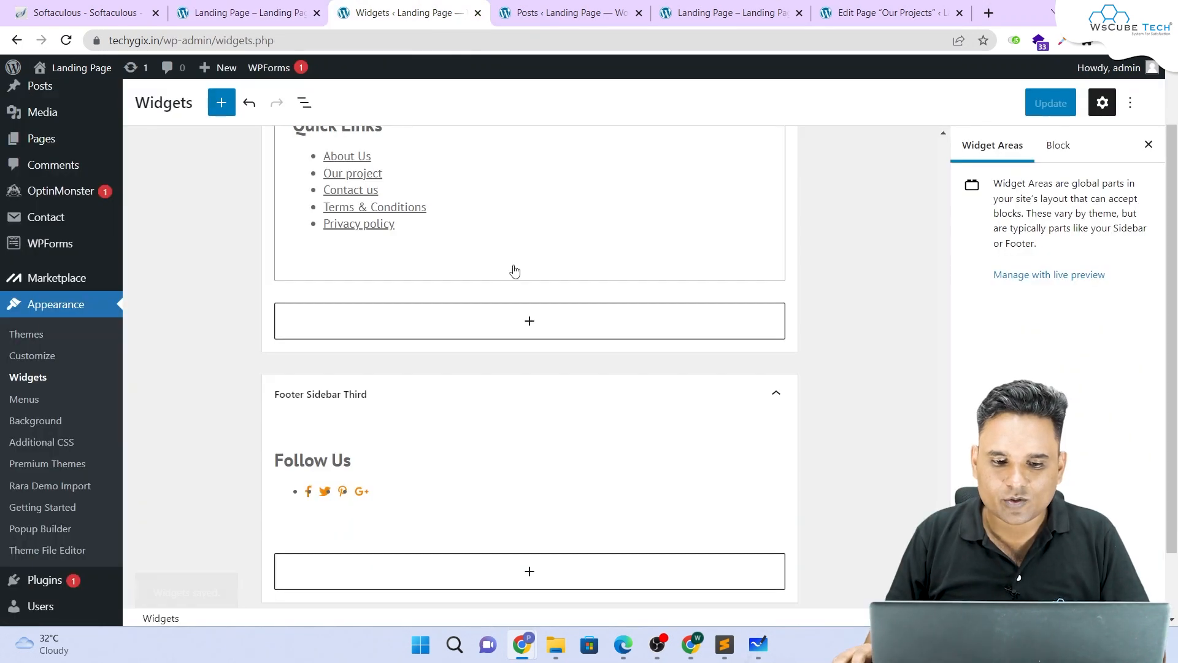
scroll(395, 290, up, 2)
scroll(368, 344, up, 5)
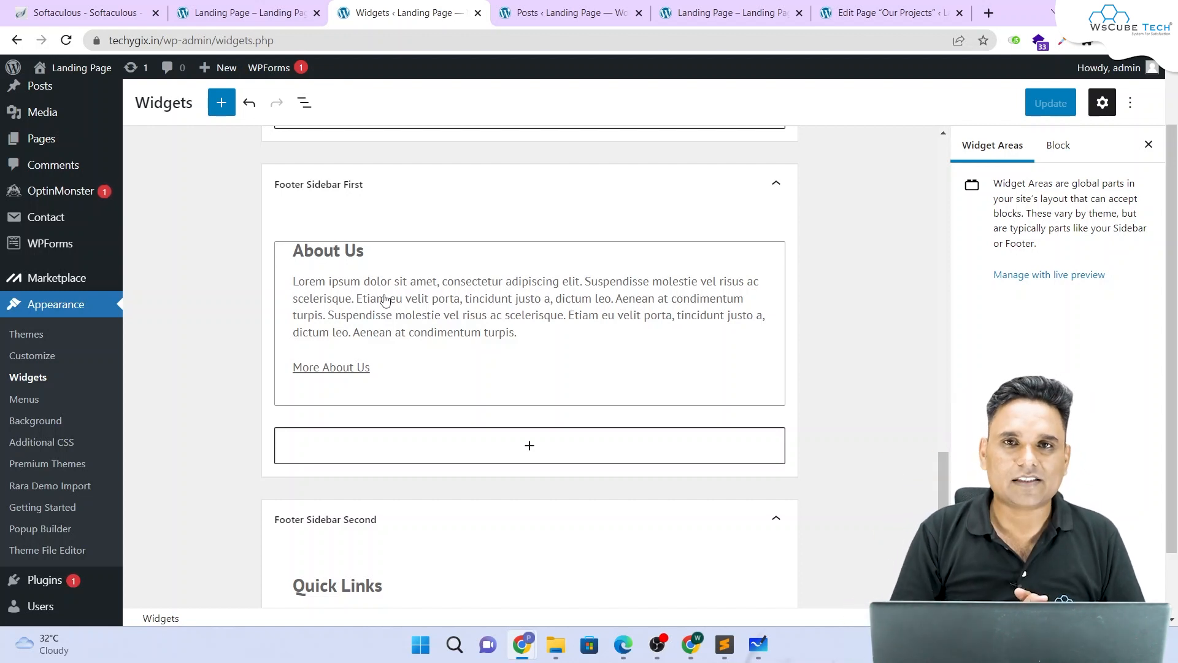
click(246, 12)
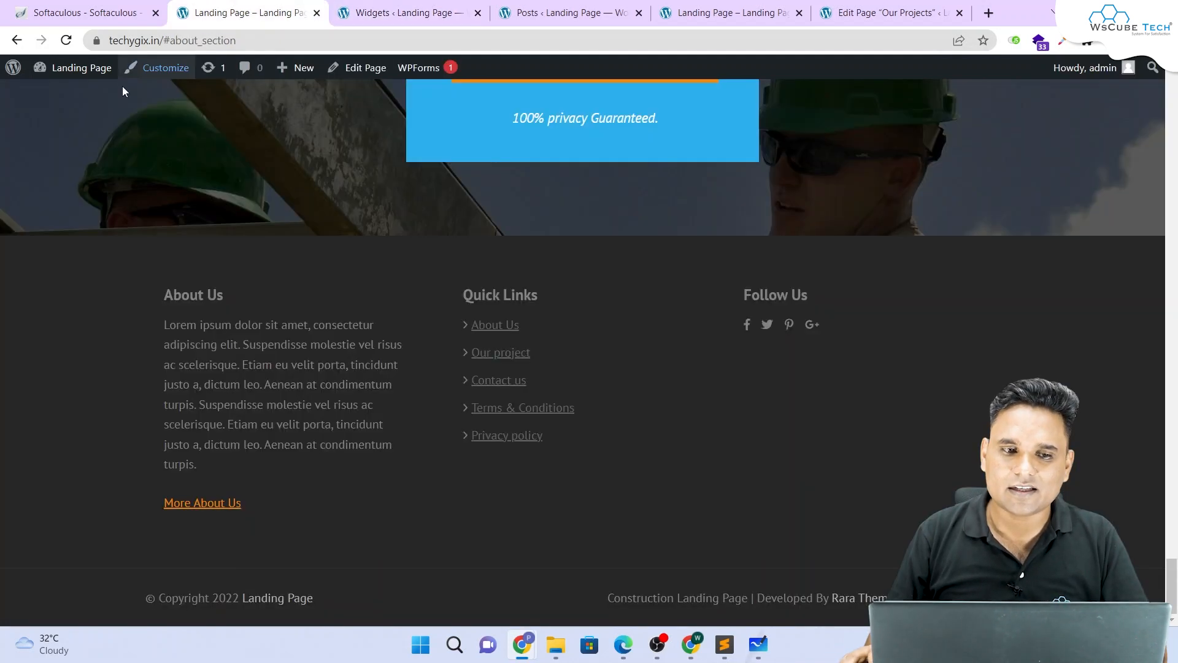
scroll(182, 255, up, 10)
scroll(195, 253, up, 20)
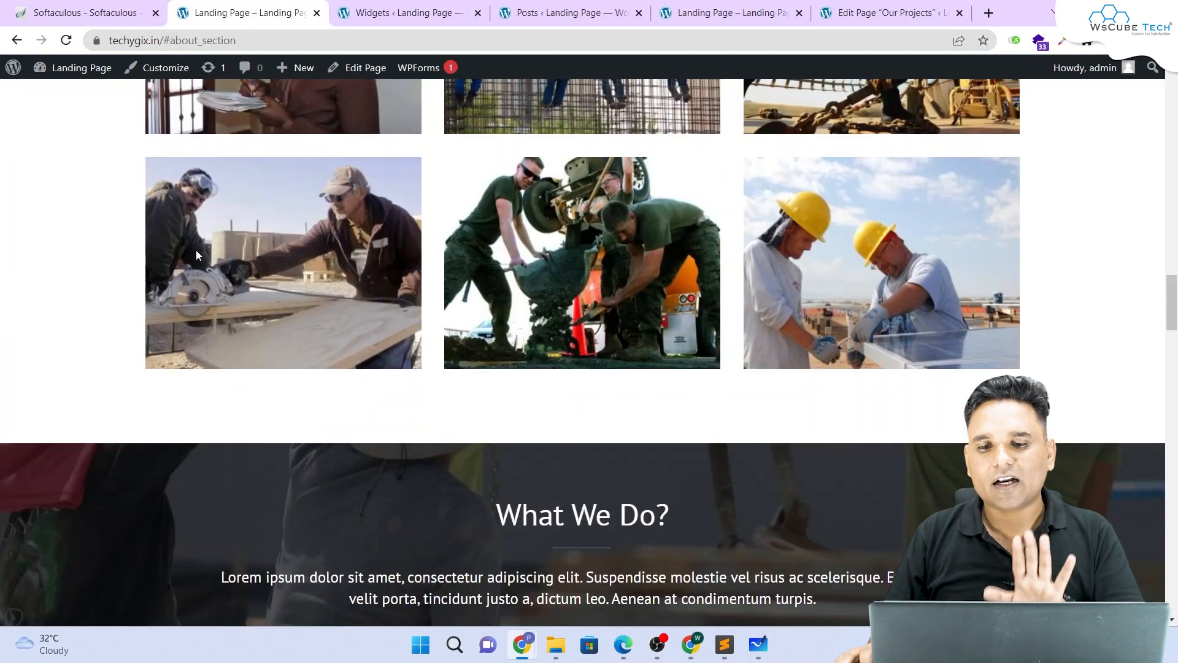
scroll(187, 248, up, 10)
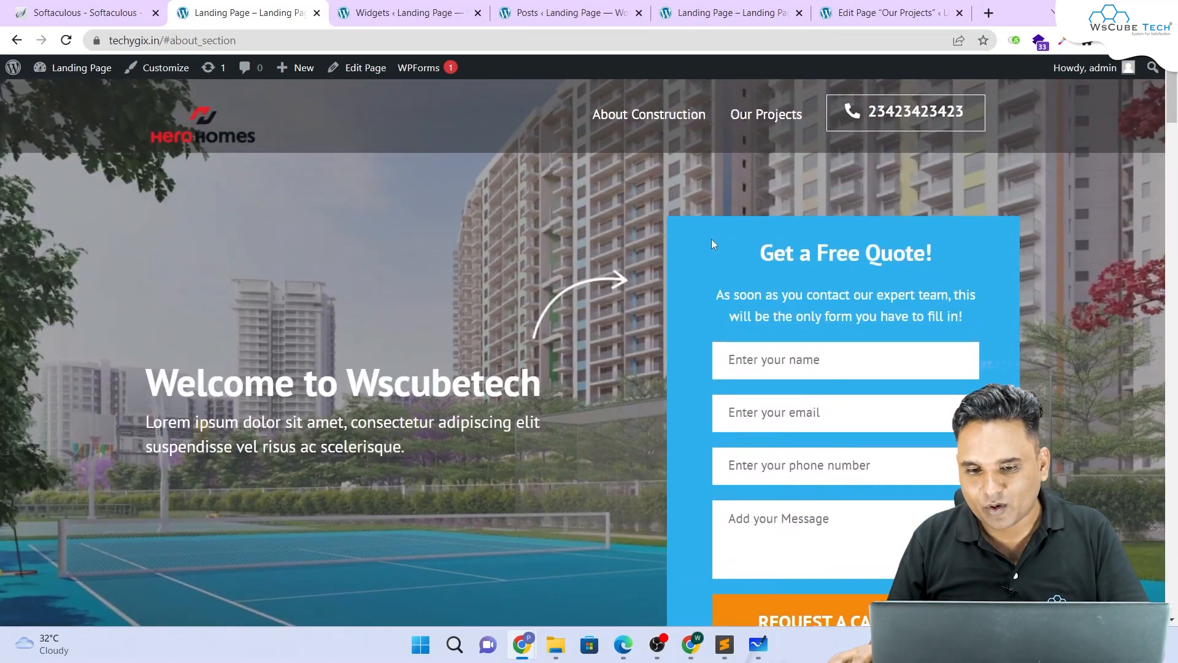
scroll(712, 238, down, 1)
drag(760, 184, 831, 454)
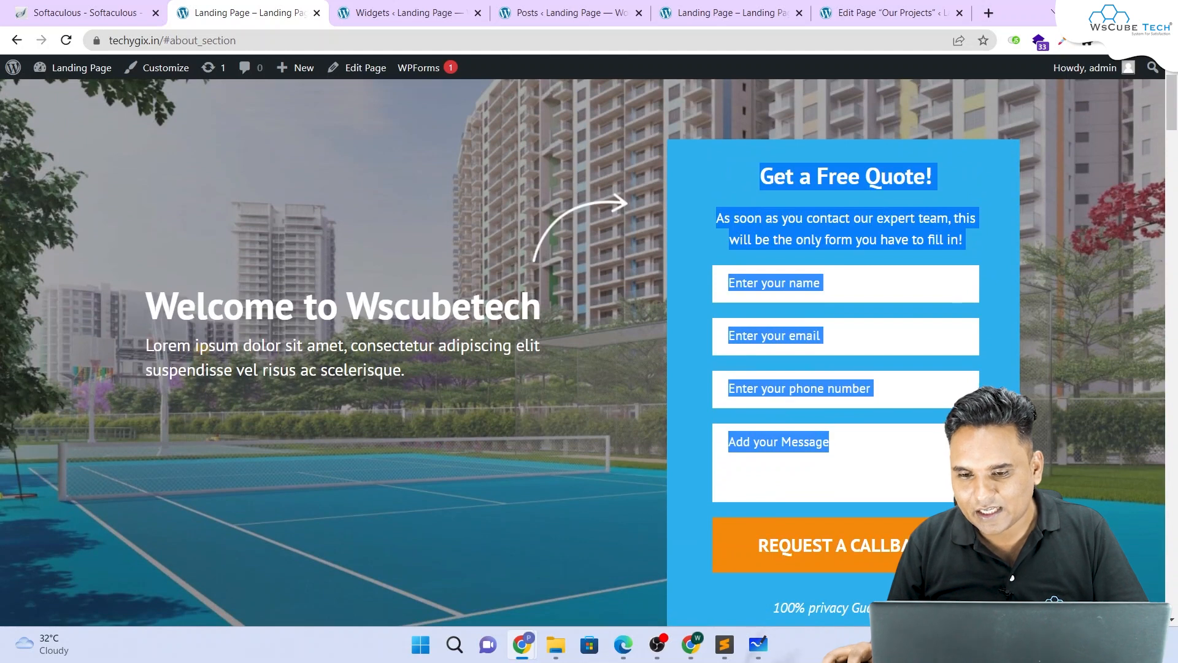
click(997, 478)
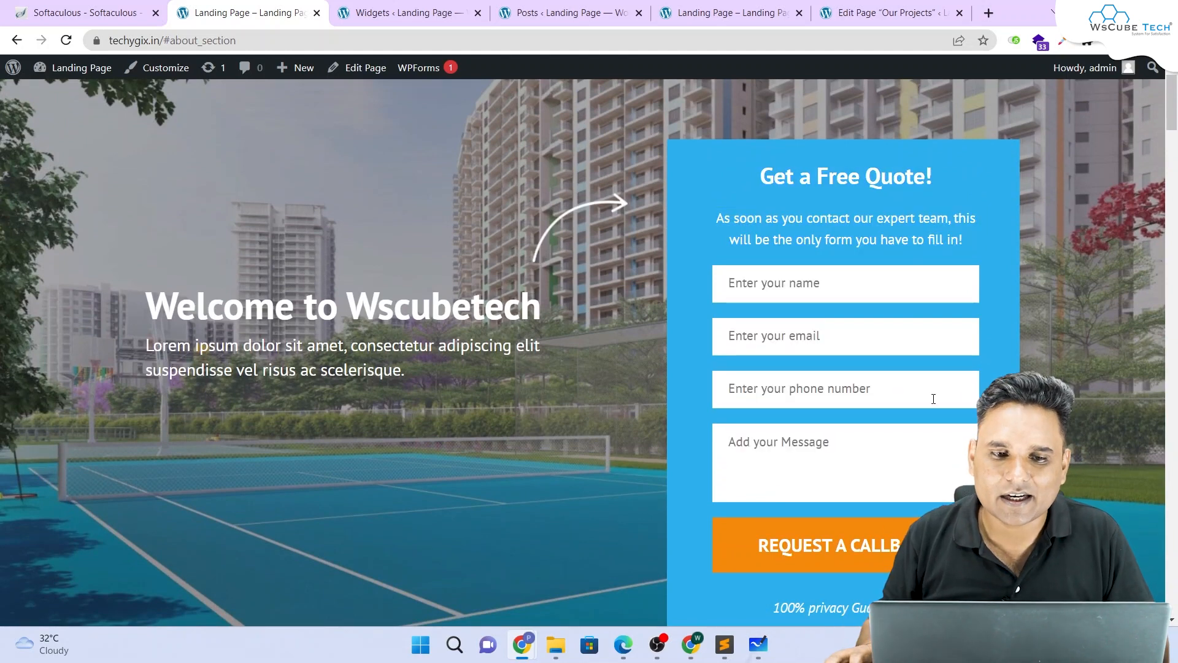
click(449, 7)
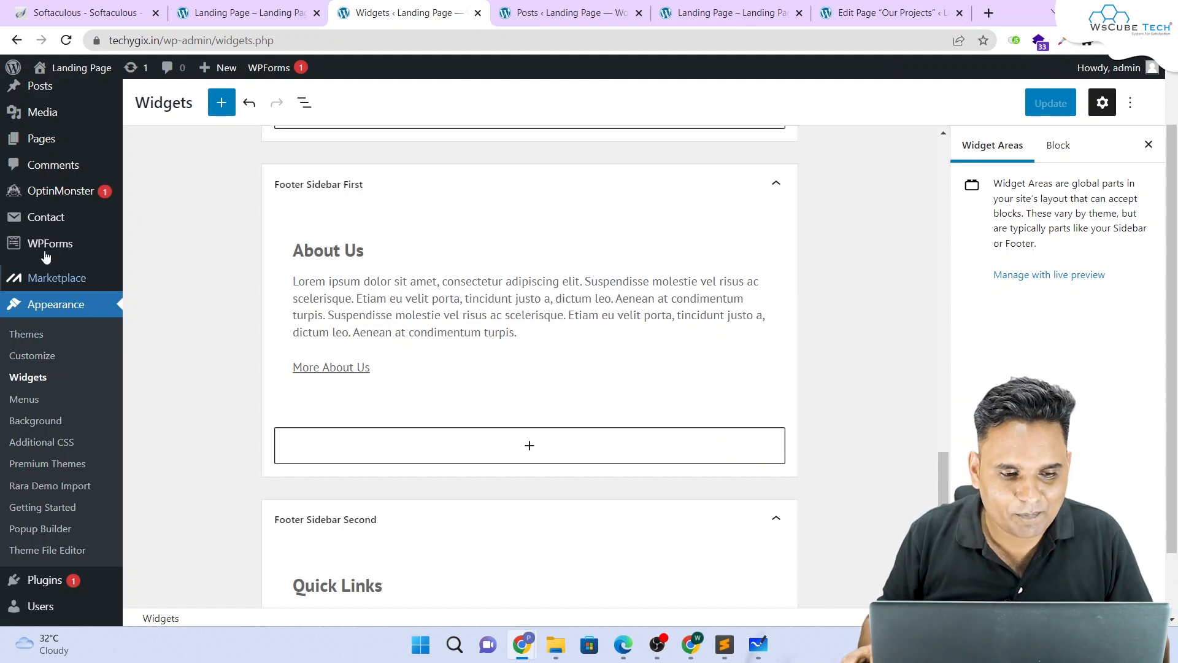
Step: Open the Contact forms list and edit the second Contact form 1 (id 120)
scroll(49, 368, up, 1)
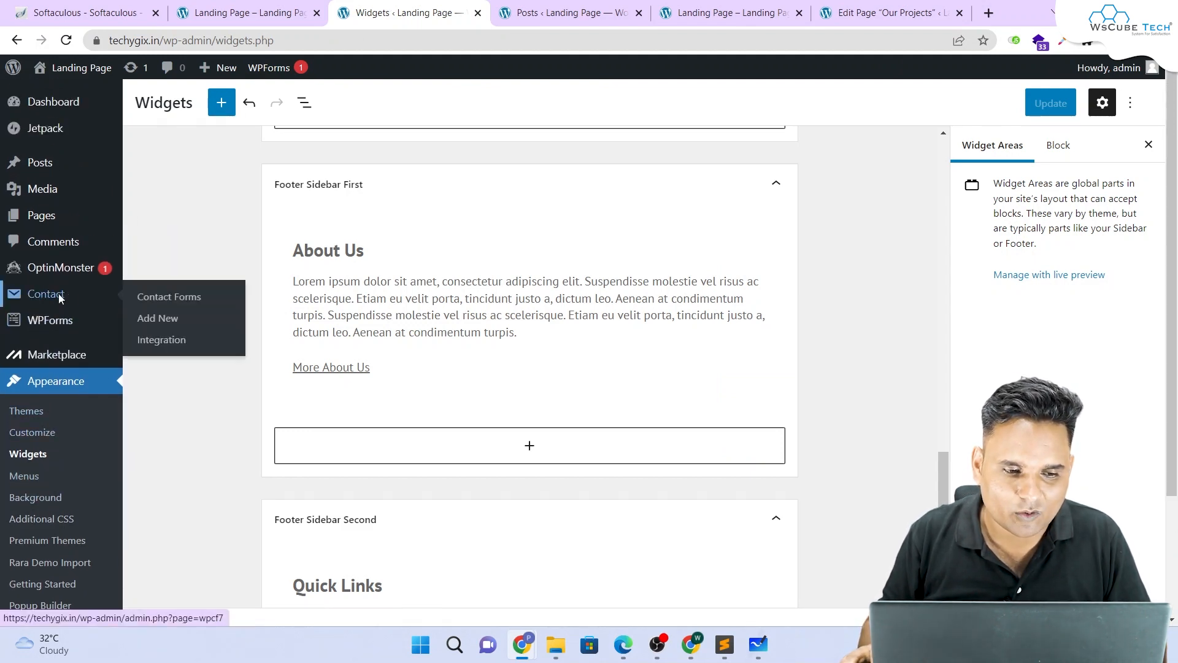
click(61, 298)
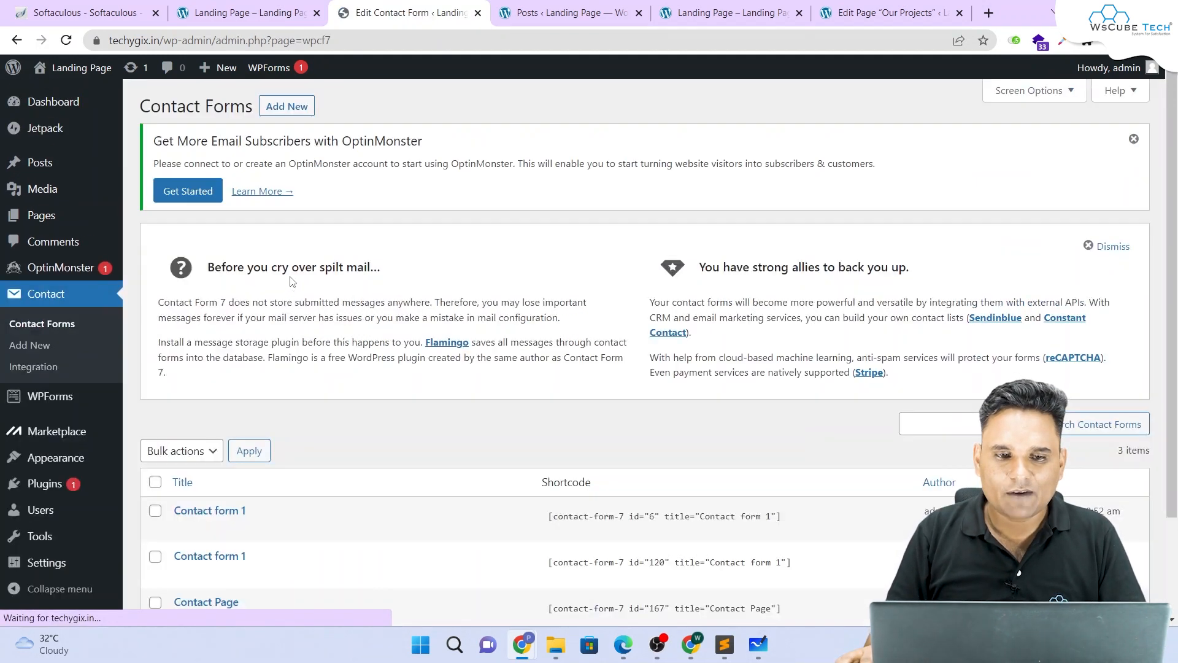
scroll(233, 368, down, 2)
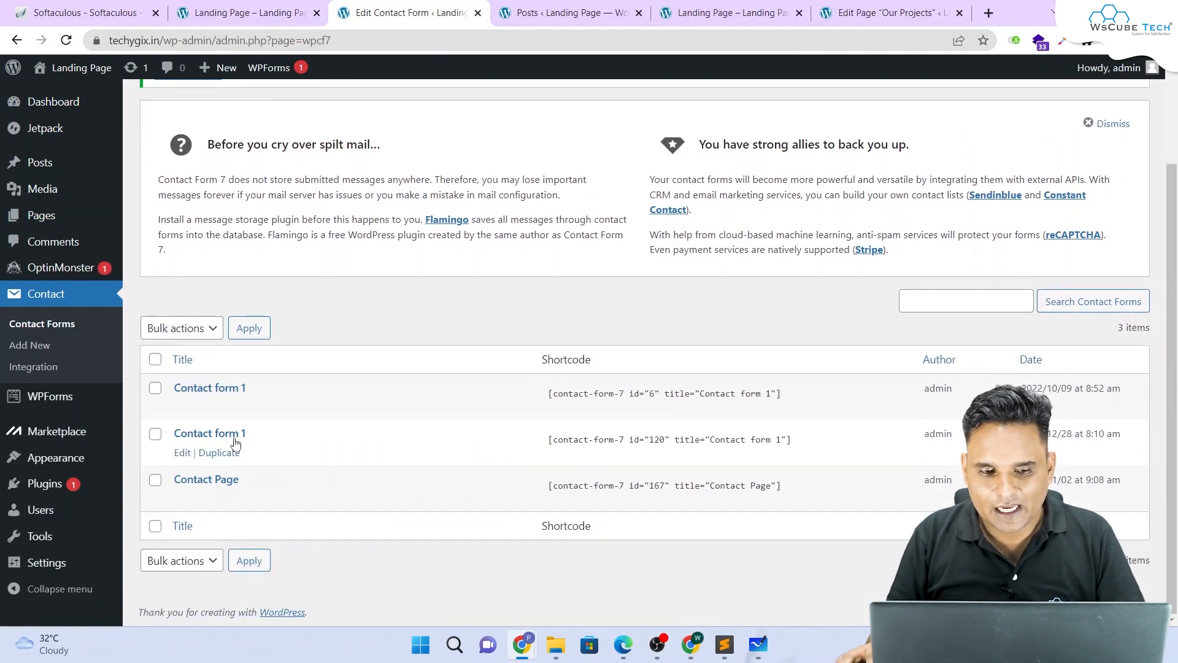
click(655, 442)
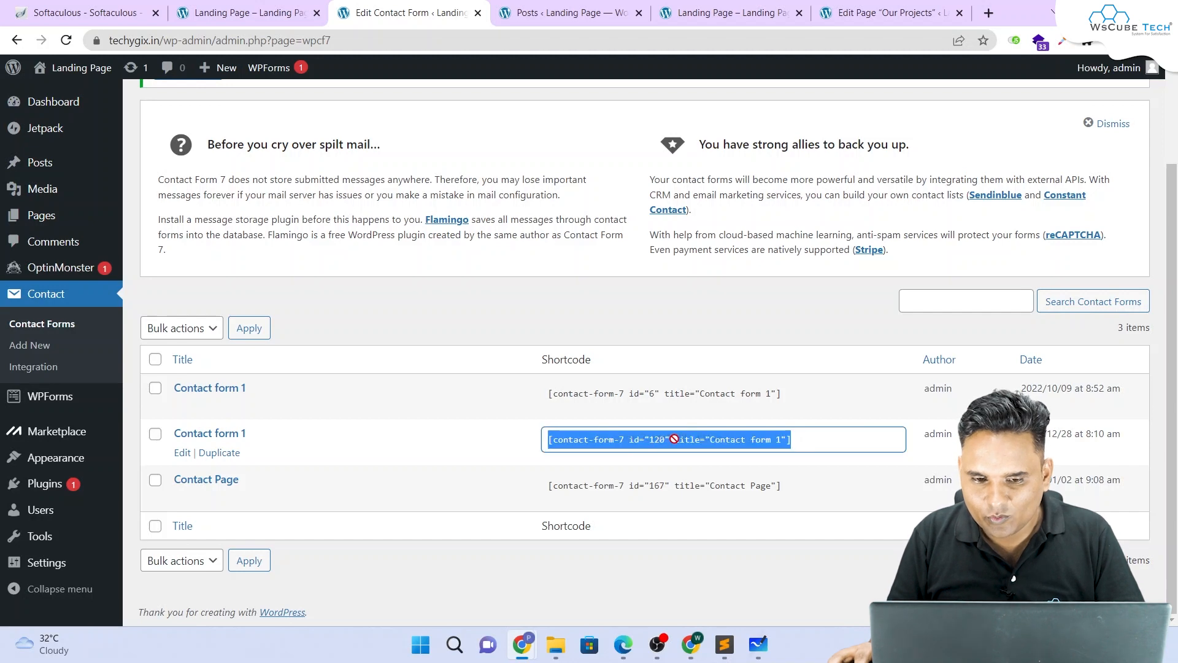
click(183, 452)
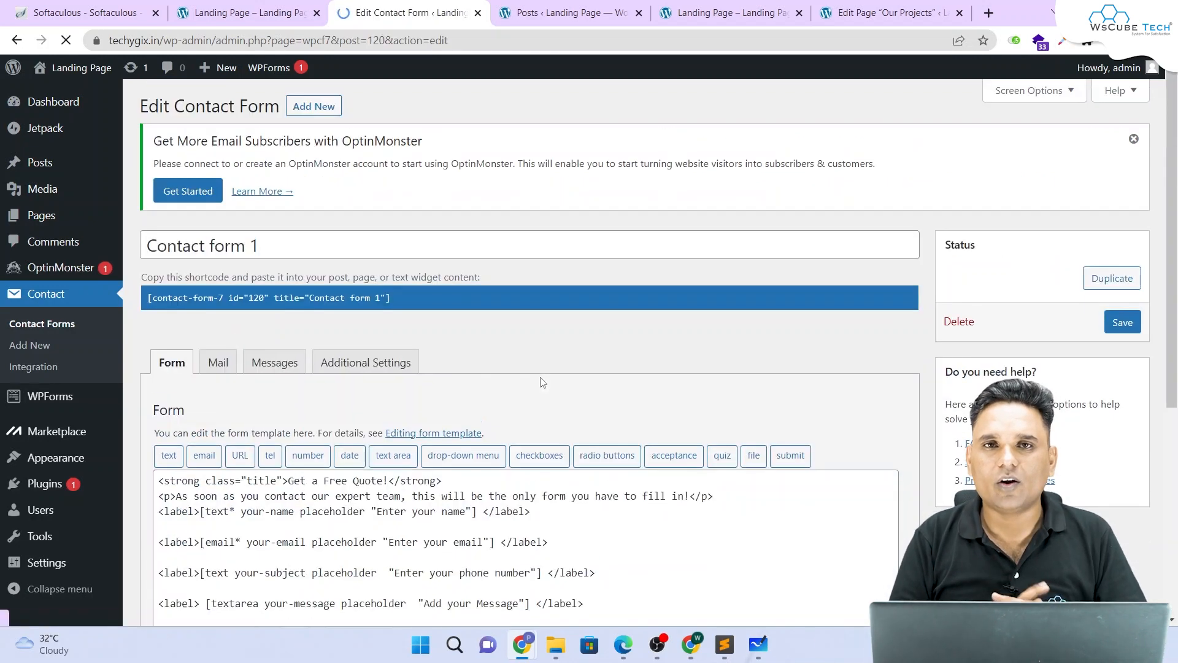
Step: Show the form's Mail settings and highlight the current To and From addresses
scroll(217, 294, down, 4)
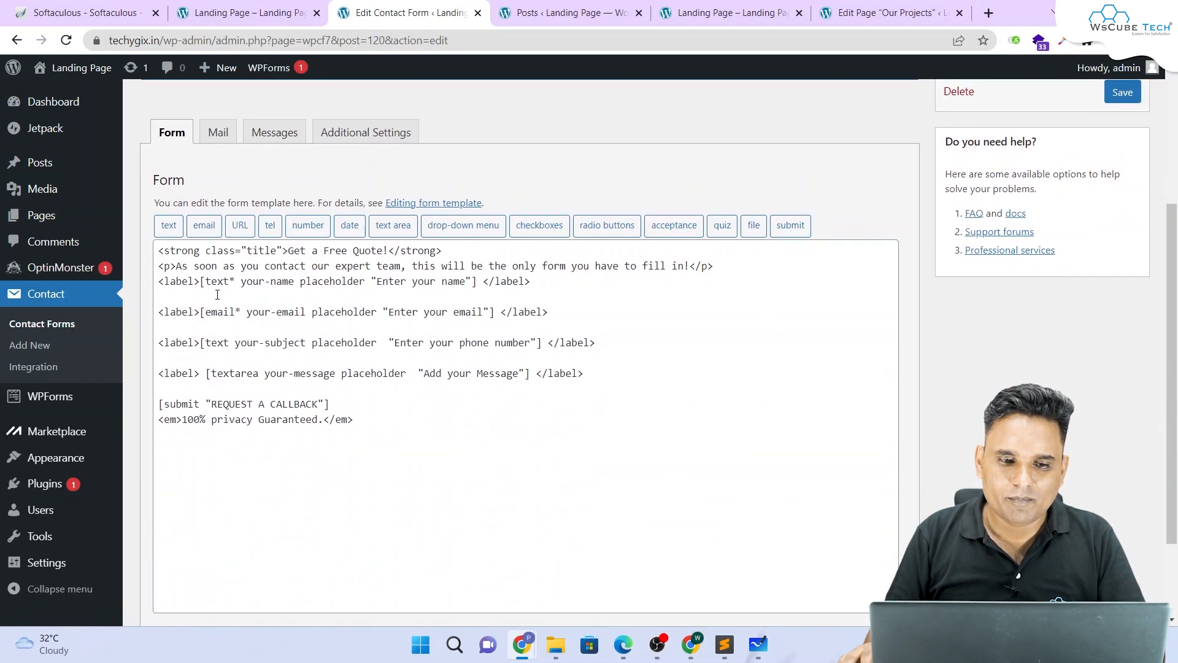
click(218, 131)
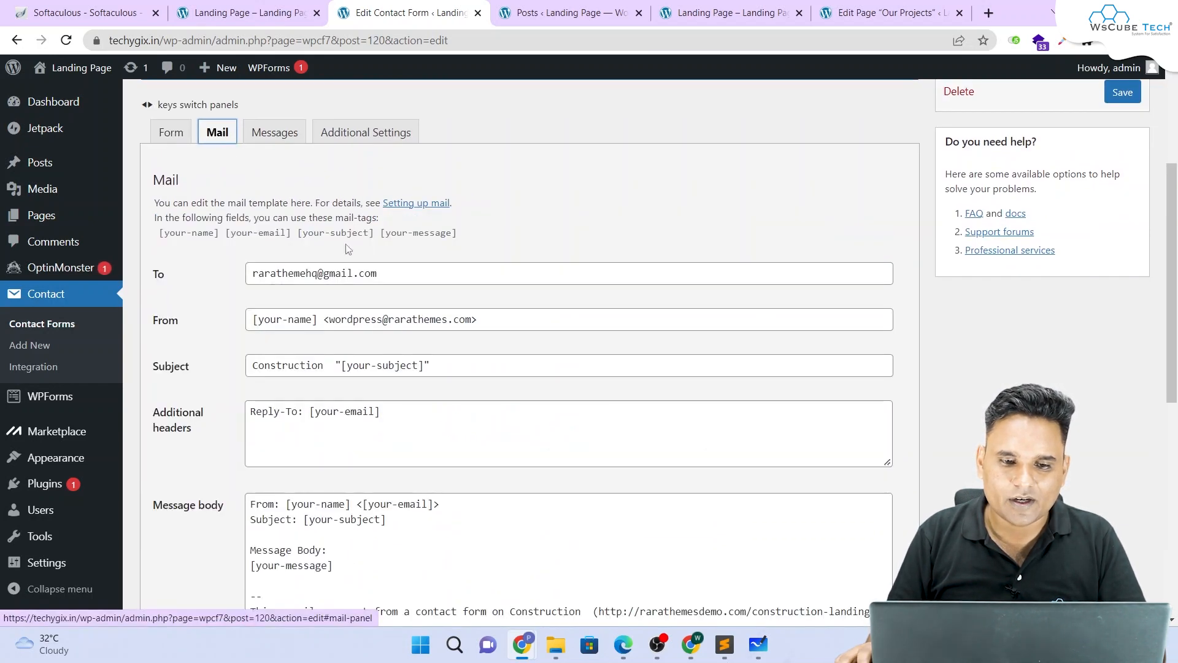
scroll(378, 274, down, 1)
drag(394, 202, 186, 197)
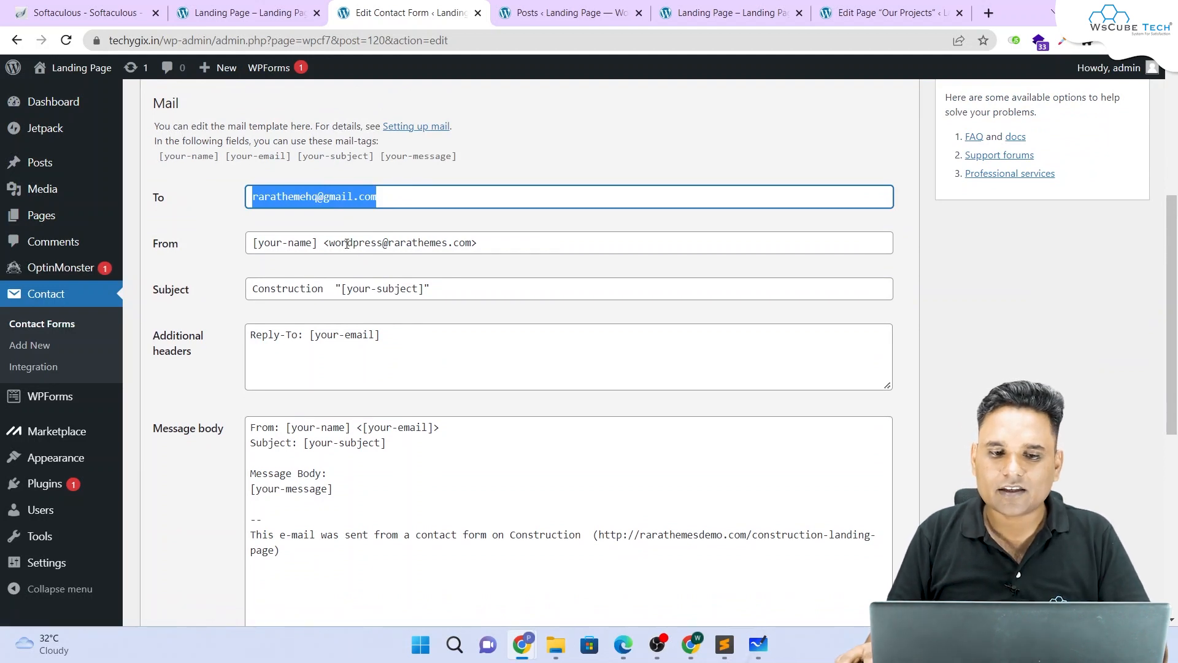
drag(335, 244, 490, 247)
Step: Place the cursor in the message body below [your-message], then open a new browser tab
scroll(462, 315, down, 1)
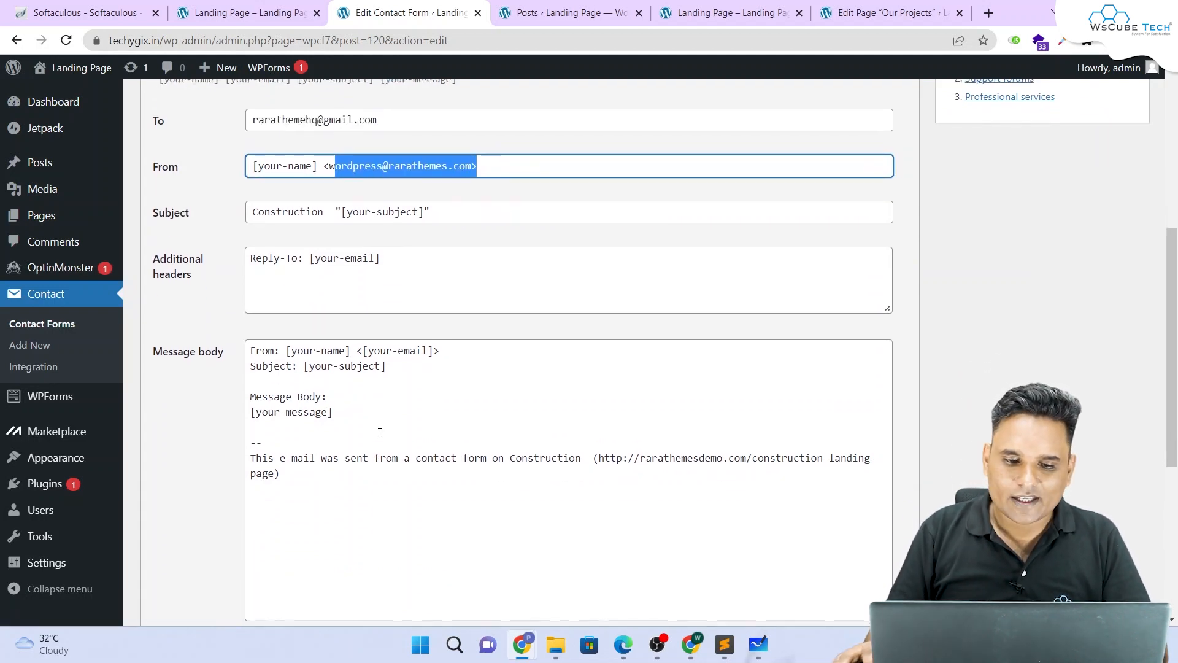
drag(340, 420, 409, 121)
click(327, 435)
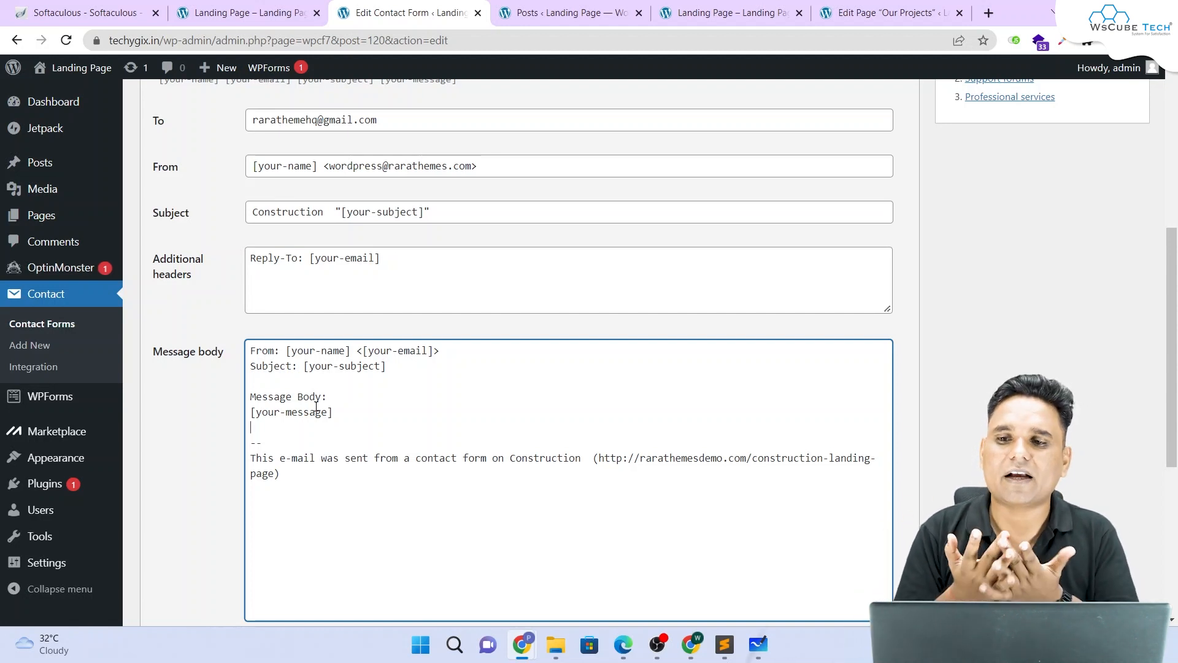
click(987, 12)
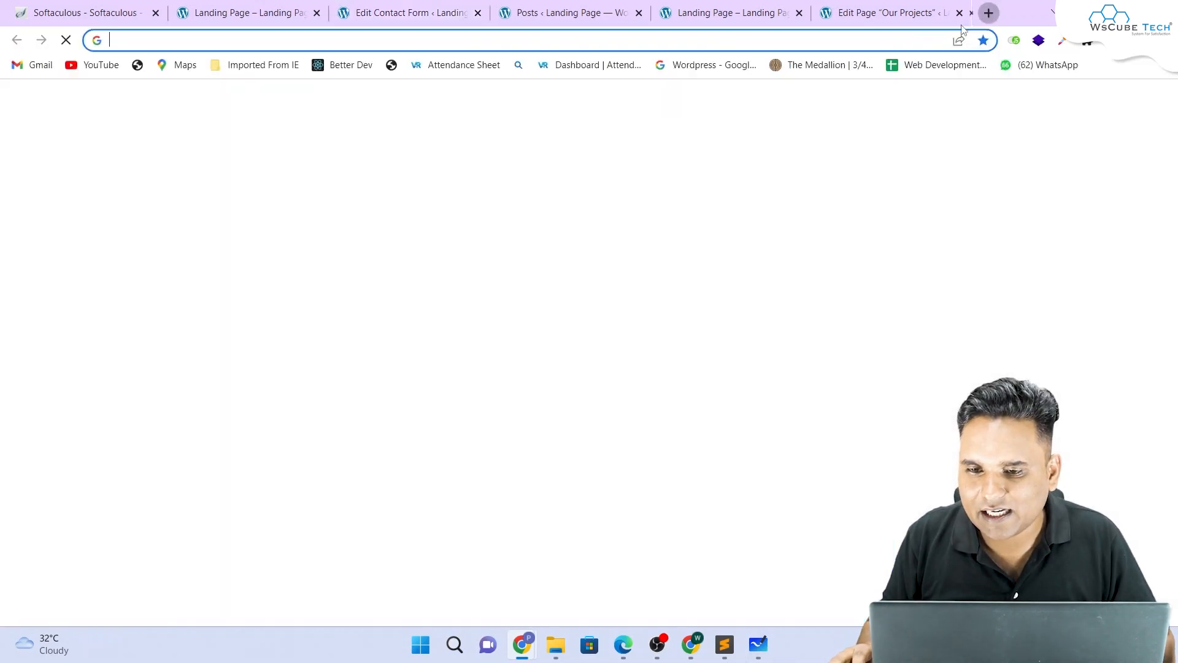
Step: Load gmail.com, select the signed-in account's e-mail address, and return to the contact form tab
text(gmail.com)
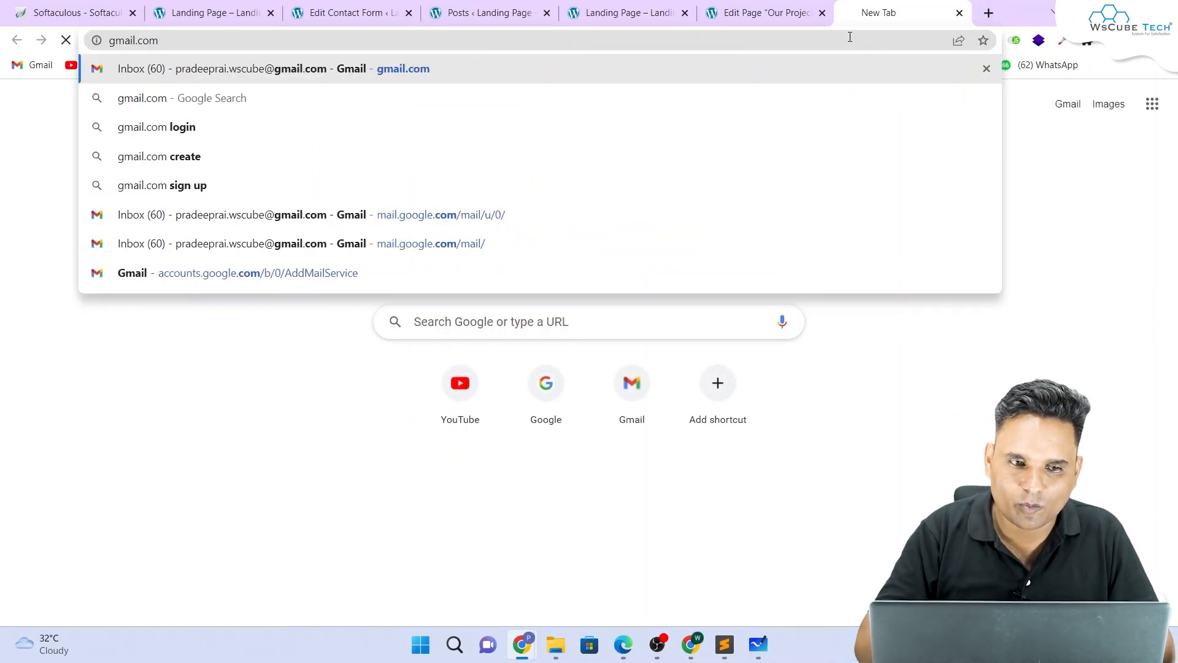
key(Return)
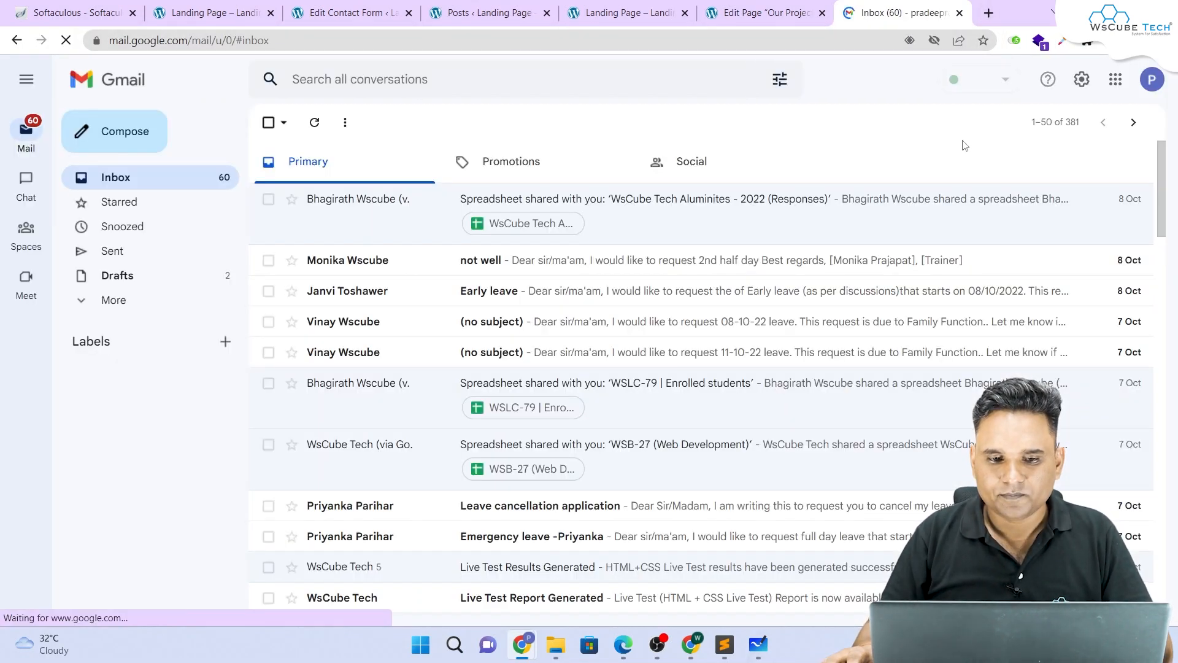
click(1116, 80)
click(1152, 80)
double_click(1019, 221)
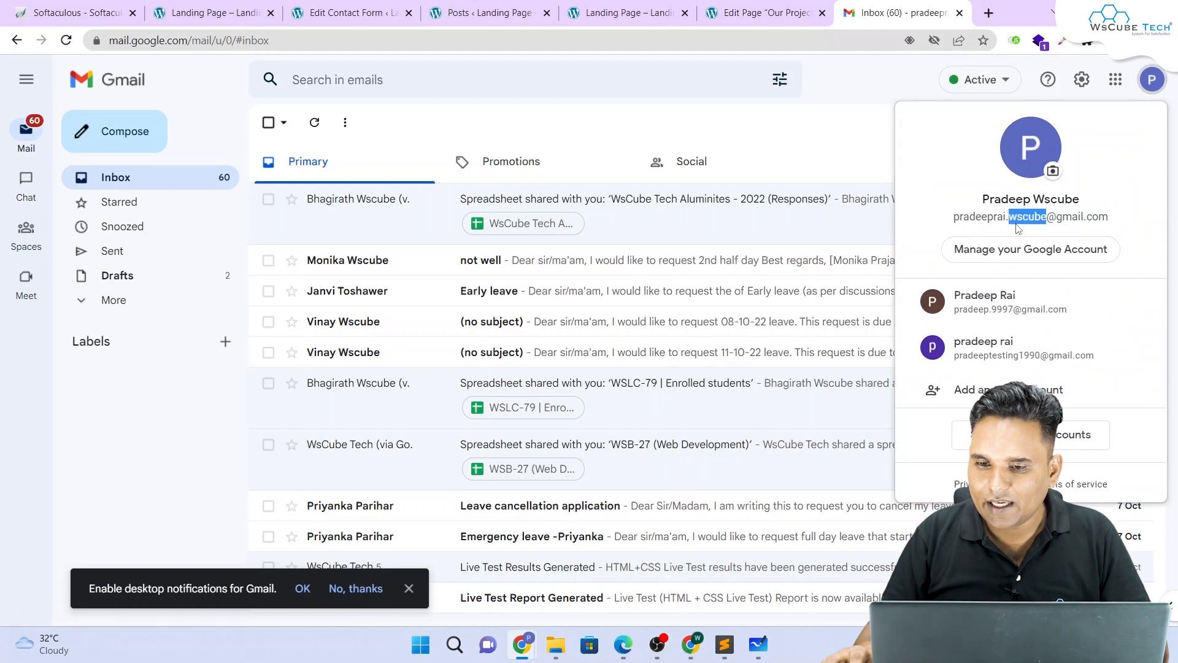
triple_click(1024, 216)
key(ctrl+c)
click(343, 13)
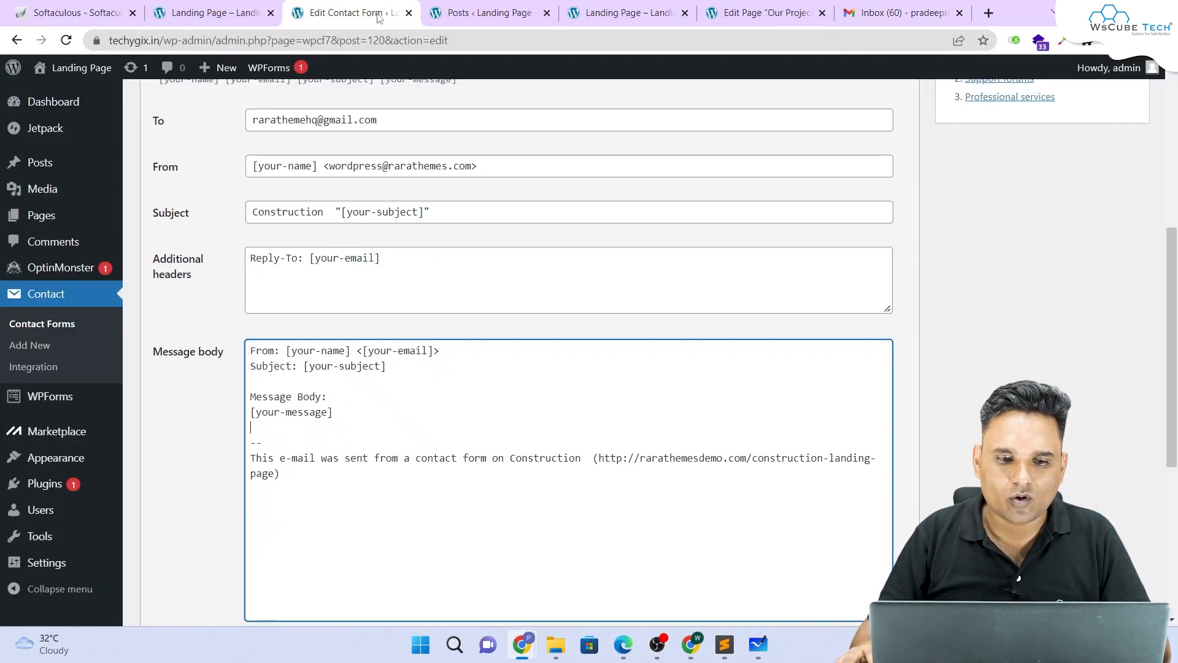
Step: Paste the copied Gmail address into the To field as the new recipient
scroll(361, 172, up, 1)
scroll(360, 171, up, 4)
drag(384, 349, 203, 355)
key(ctrl+v)
Step: Replace the From address with info@ plus the site's domain copied from the address bar
scroll(424, 281, down, 3)
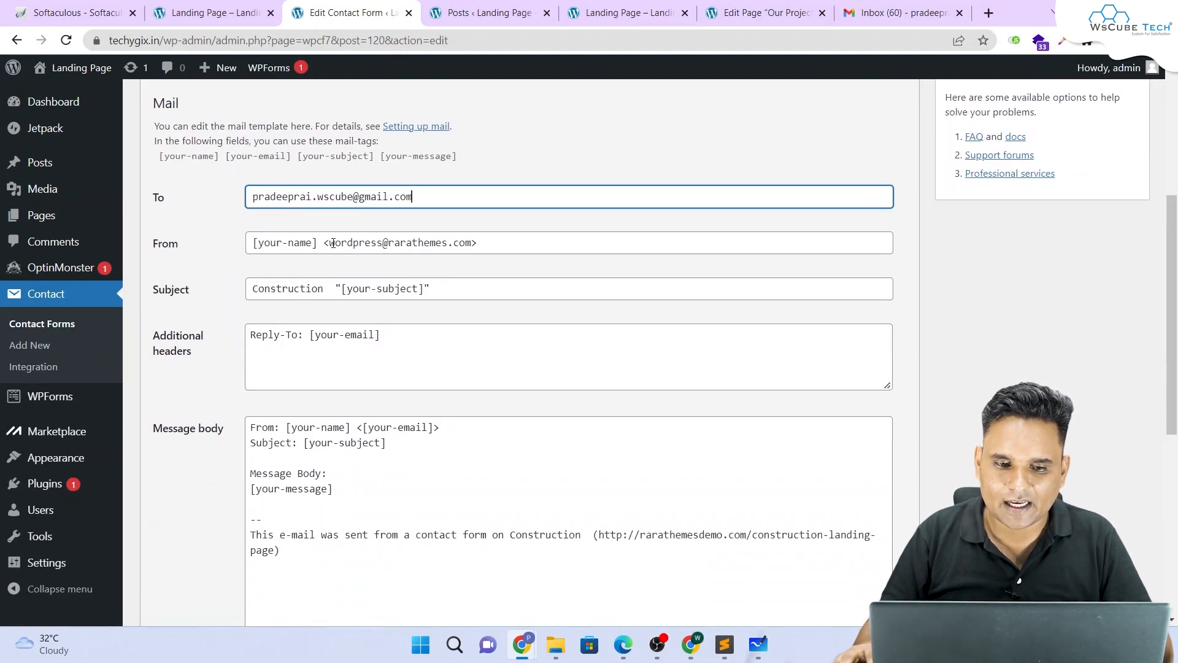
drag(329, 243, 470, 246)
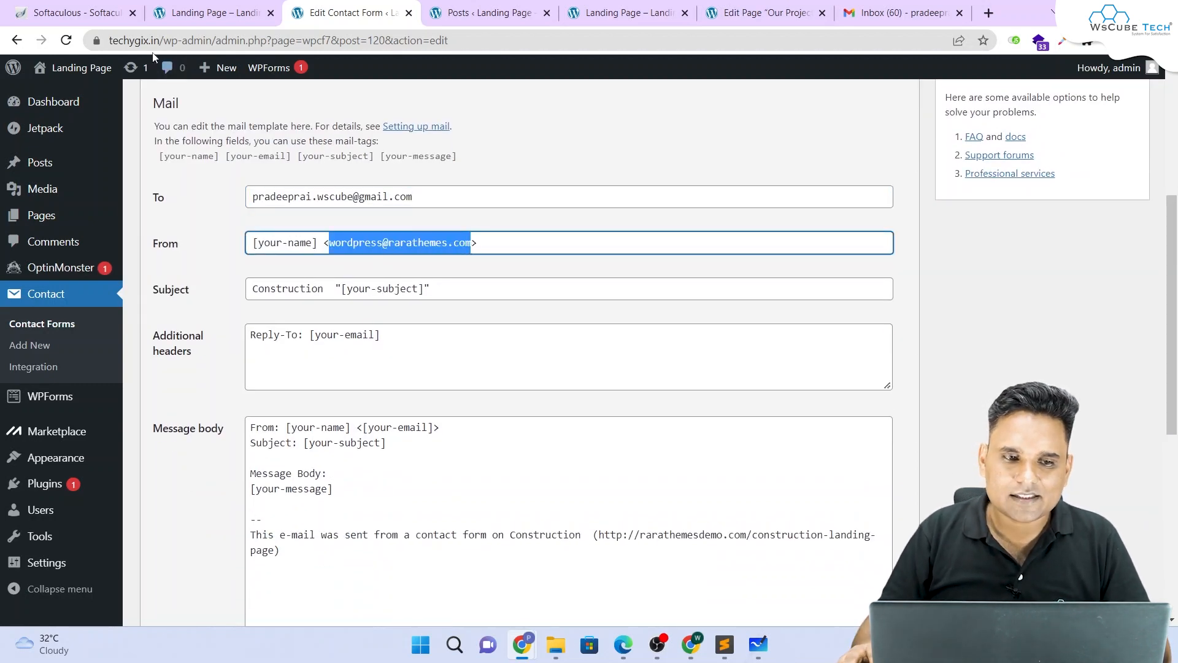
click(163, 40)
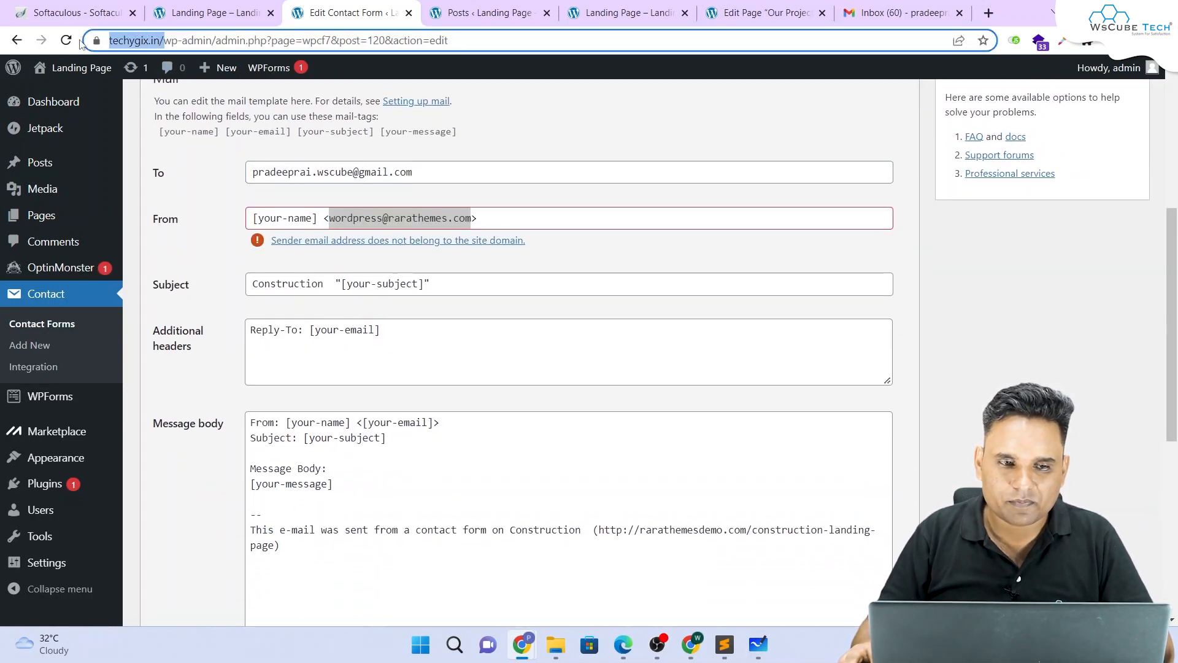
click(393, 219)
drag(330, 220, 474, 222)
text(https://techygix.in/)
drag(329, 220, 399, 219)
key(BackSpace)
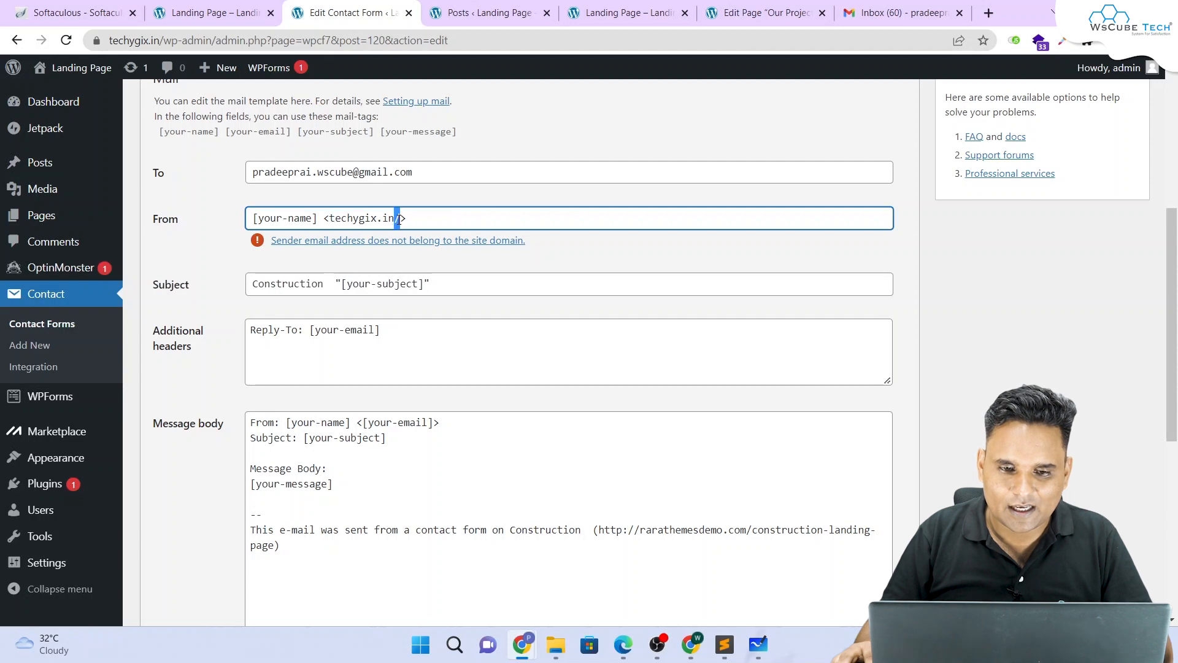
key(BackSpace)
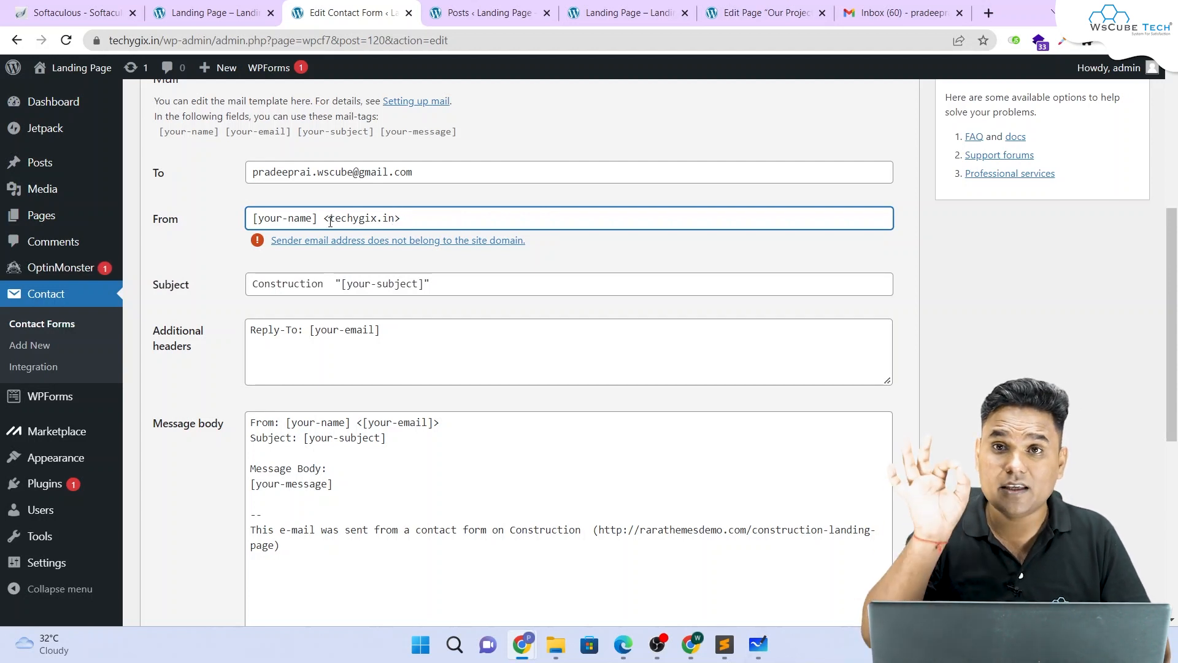
click(330, 222)
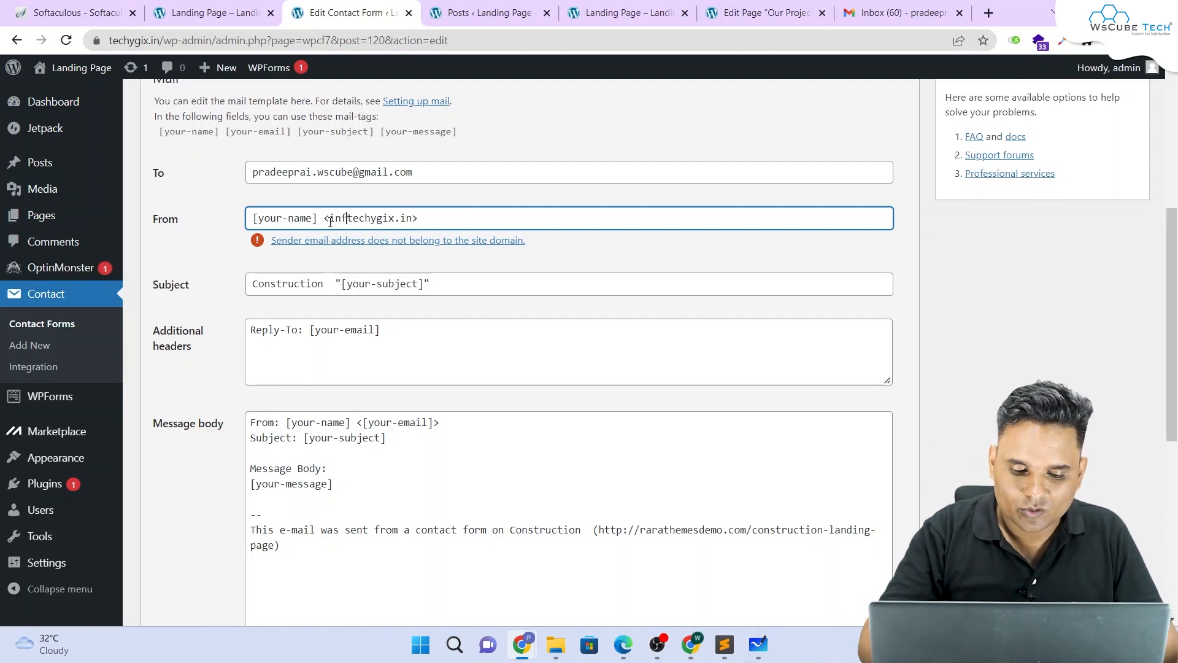
click(631, 253)
Step: Review the Subject, headers and message body, placing the cursor on the empty message line
scroll(552, 243, down, 4)
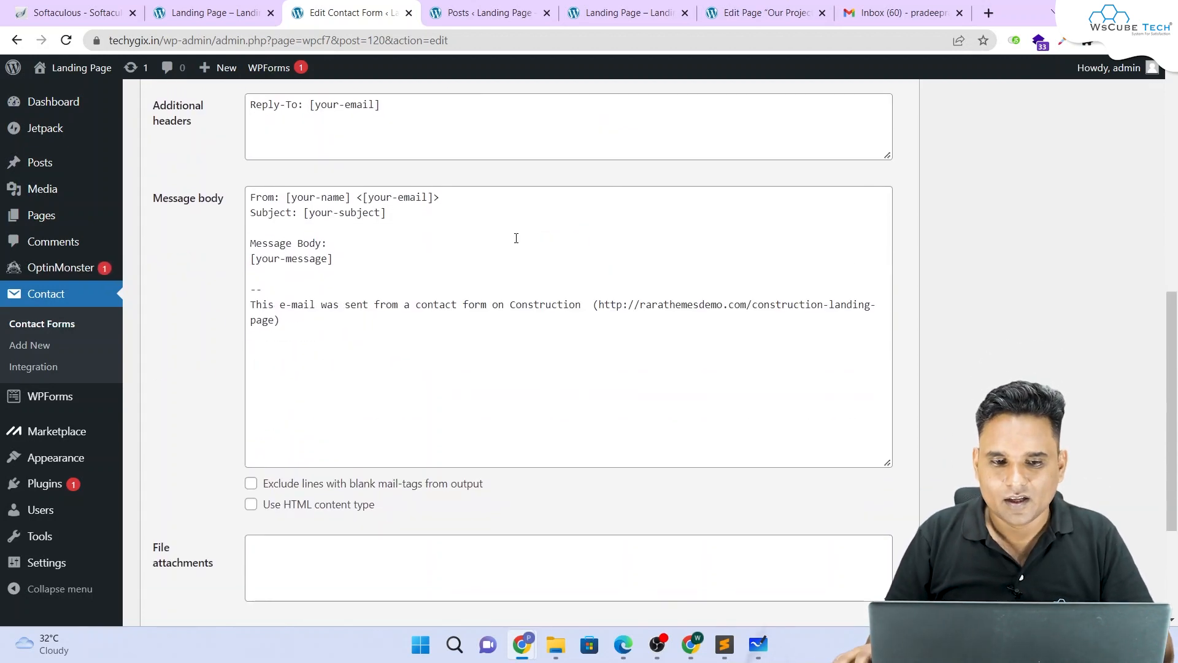
scroll(287, 236, up, 2)
drag(485, 210, 233, 218)
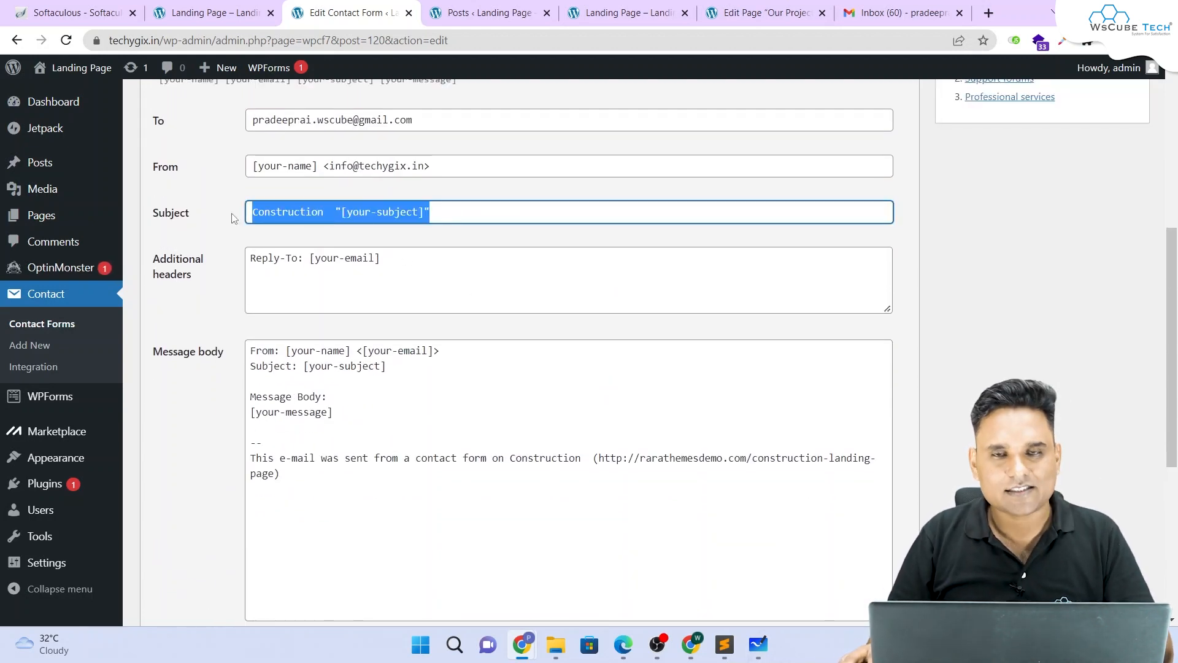
scroll(240, 220, down, 1)
drag(447, 197, 233, 195)
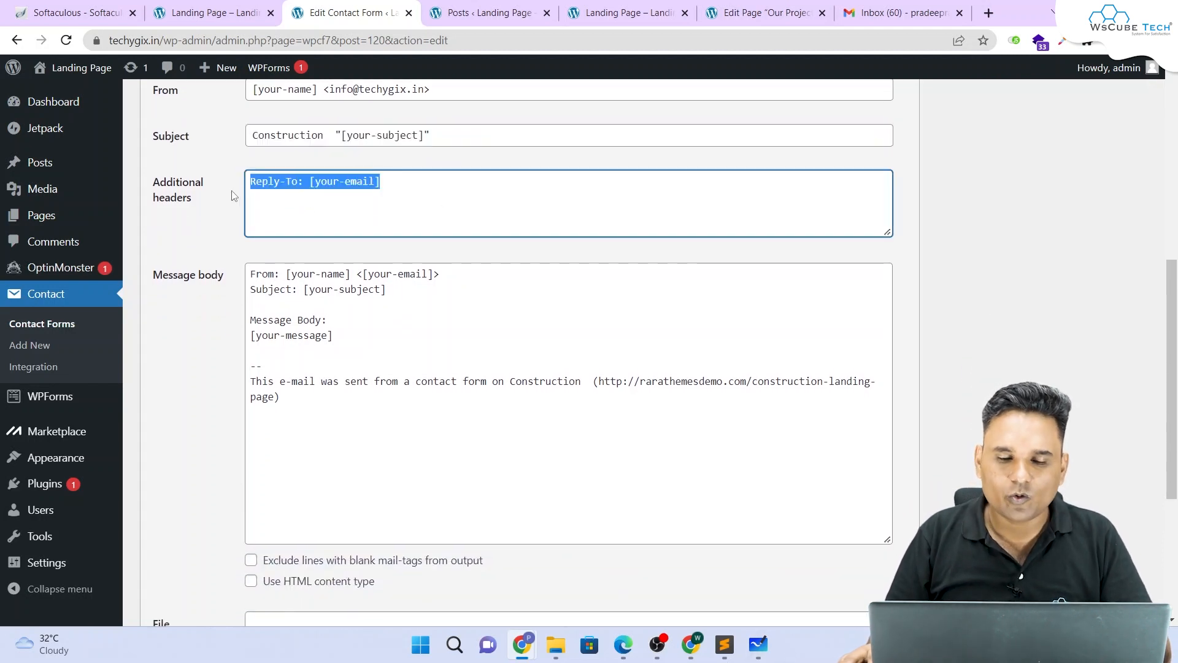
scroll(301, 188, down, 1)
drag(368, 274, 257, 254)
click(304, 277)
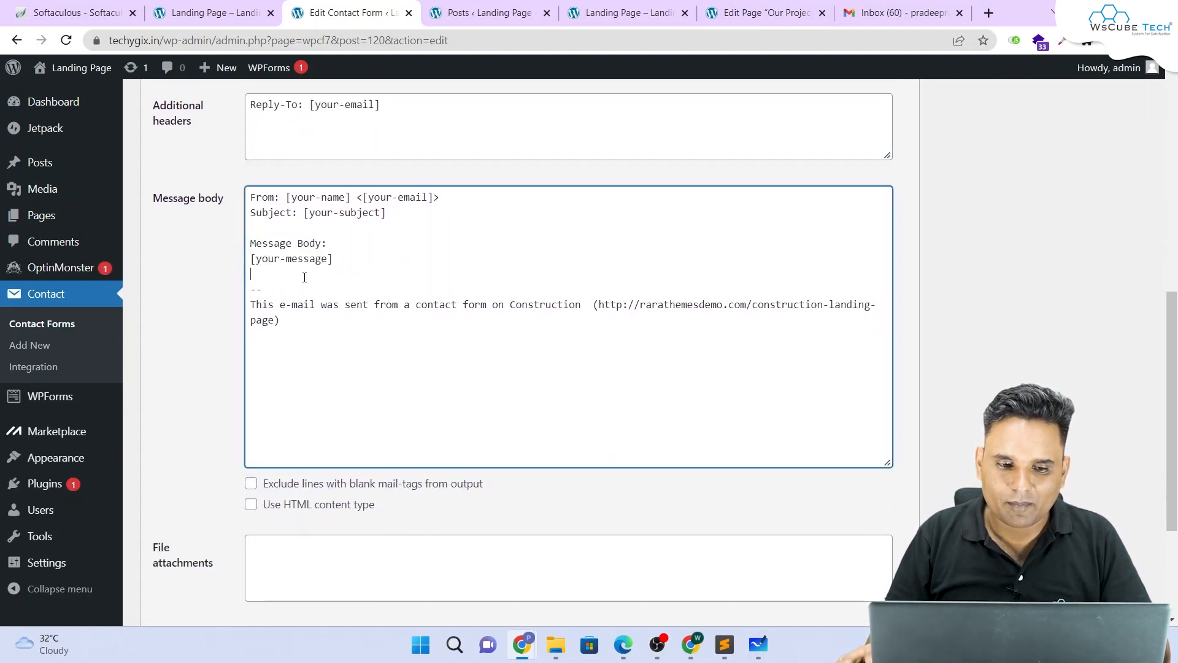
Step: Review the fields of the quote form on the landing page
click(215, 24)
scroll(716, 283, down, 20)
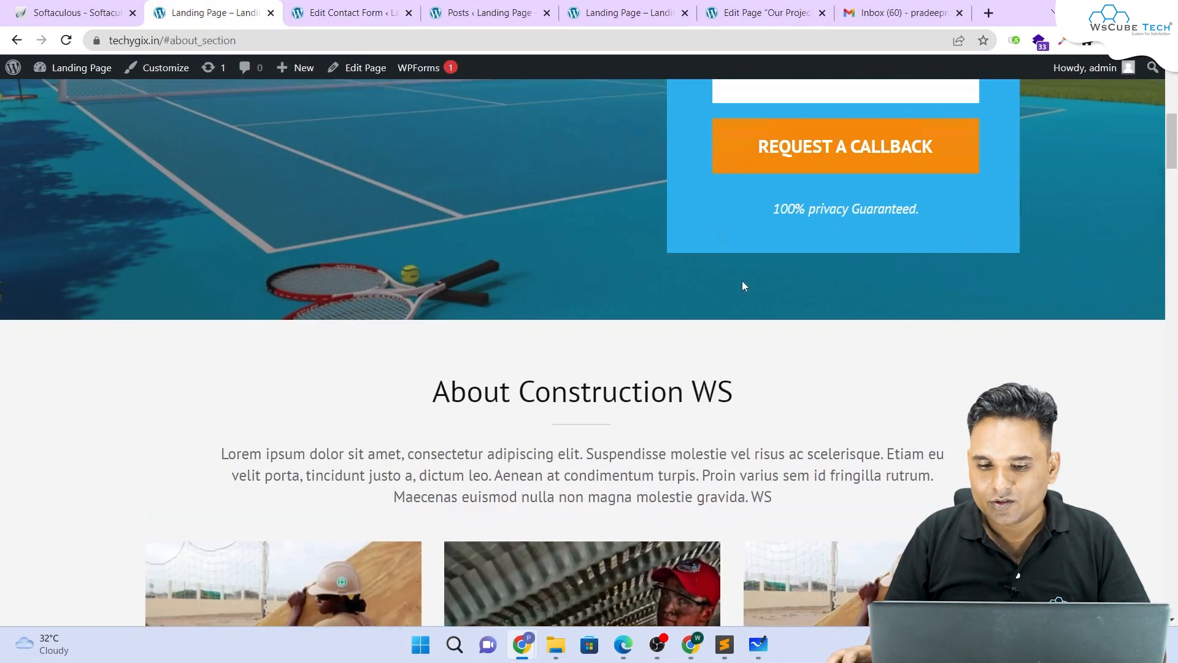
scroll(714, 283, down, 12)
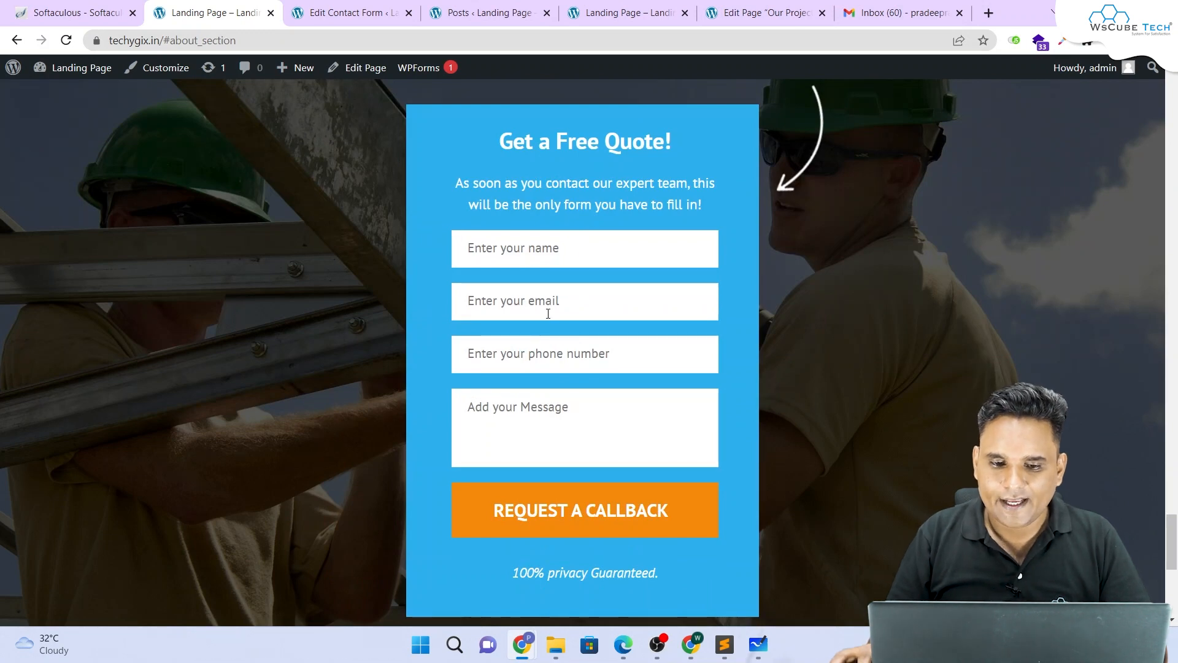
Step: Insert the [your-name] tag after Name: in the mail message body
click(347, 12)
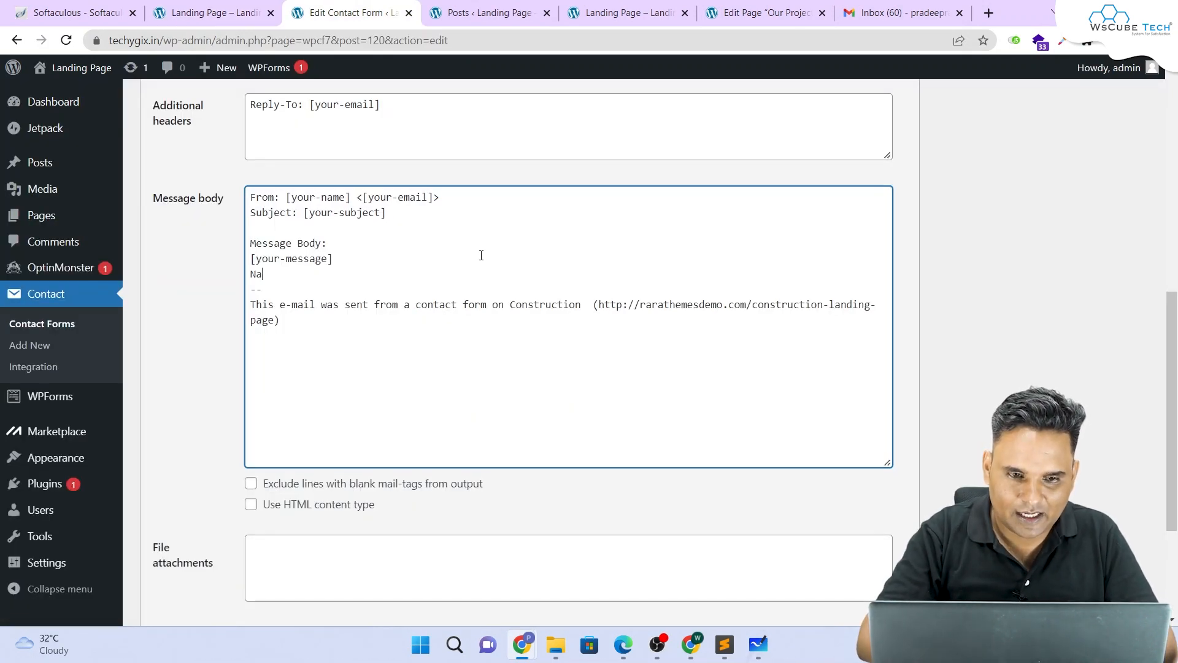
scroll(254, 243, up, 5)
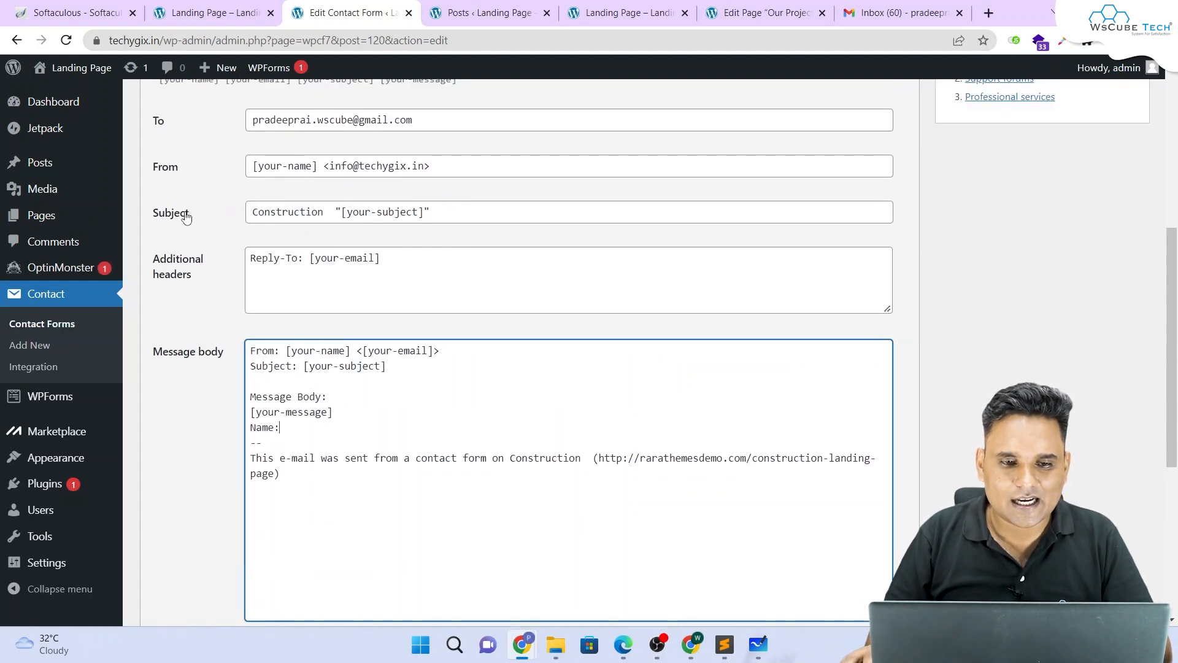
drag(154, 241, 220, 240)
key(ctrl+c)
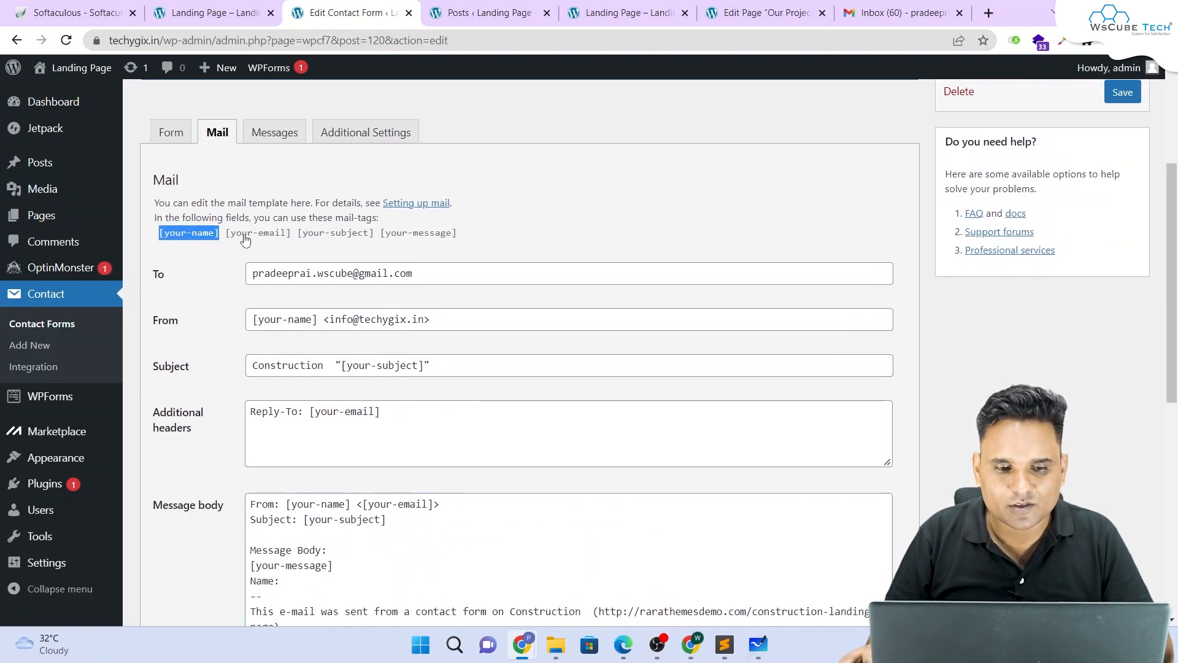
scroll(447, 321, down, 3)
click(296, 433)
key(ctrl+v)
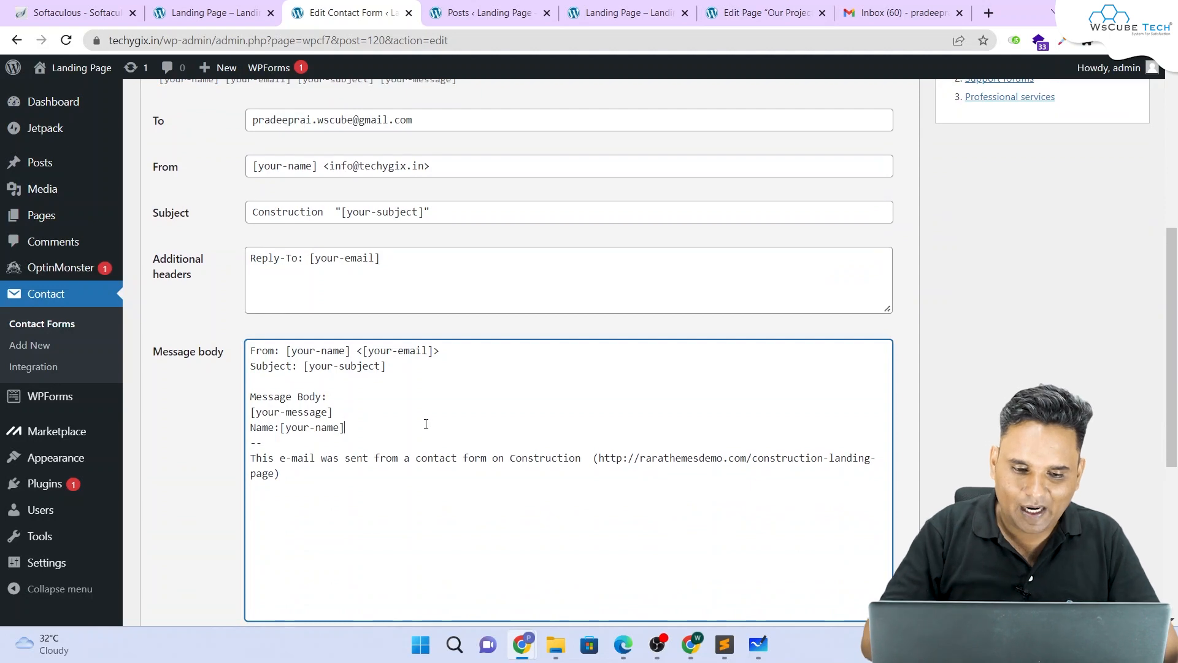
key(Return)
Step: Add an Email: line followed by the [your-email] tag
text(Email:)
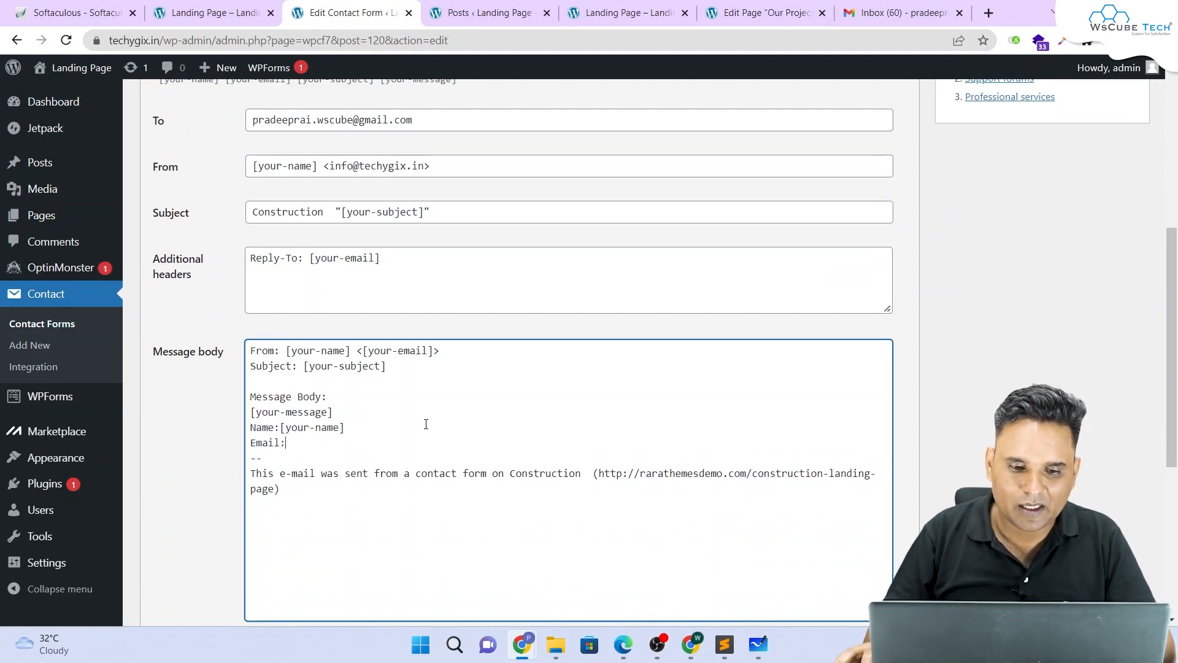
scroll(426, 424, up, 4)
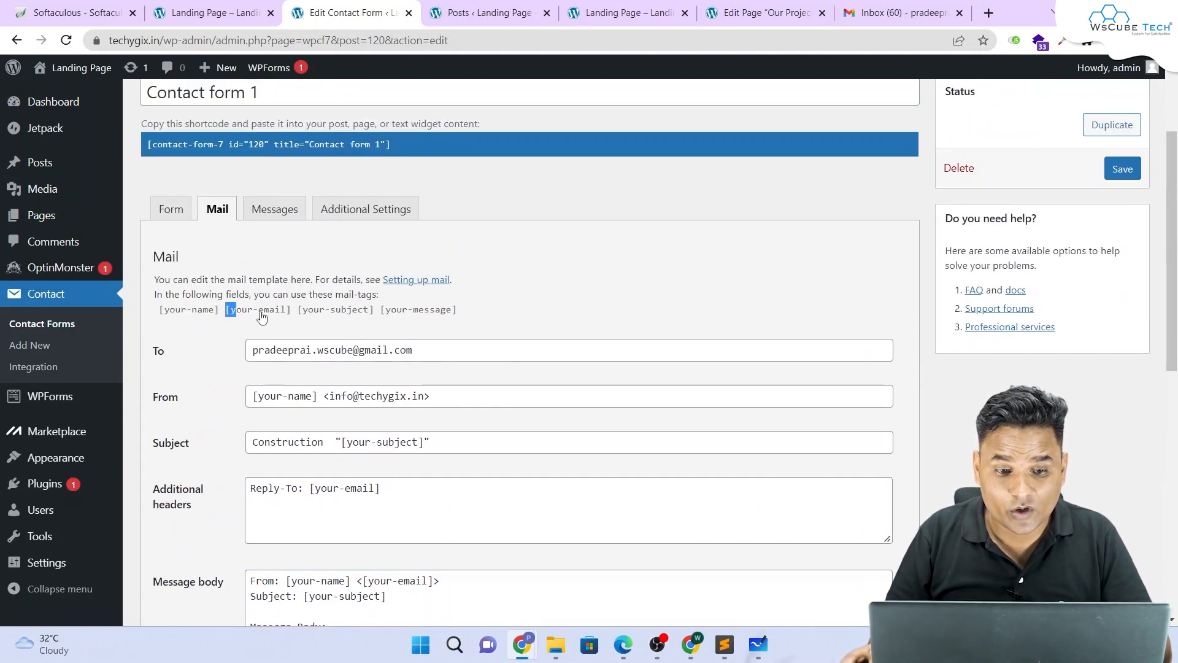
drag(226, 309, 294, 311)
key(ctrl+c)
scroll(295, 313, down, 4)
click(301, 451)
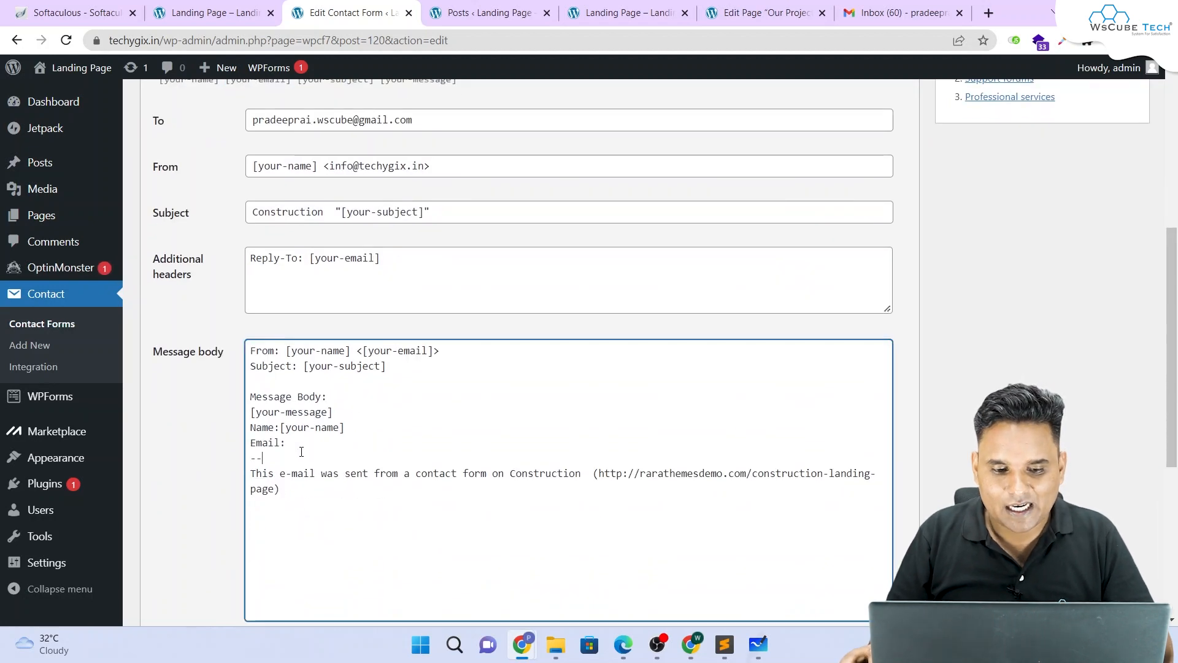
key(ctrl+v)
Step: Move the [your-message] tag below the Email line
drag(336, 414, 248, 413)
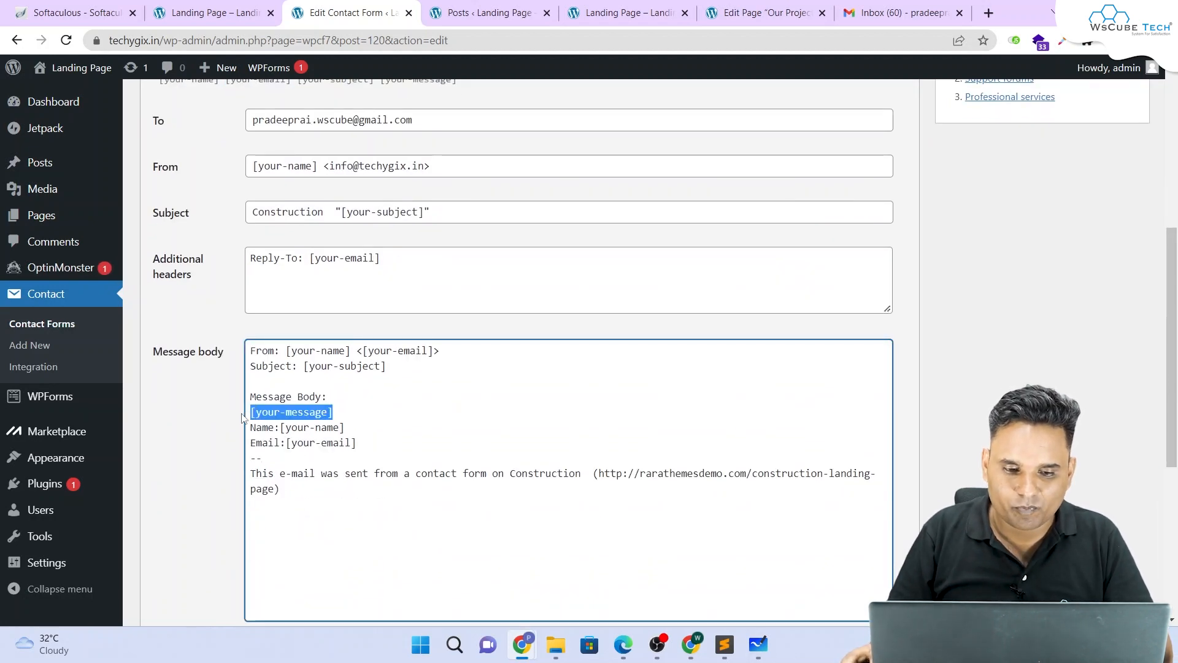
key(ctrl+x)
key(Return)
key(Return)
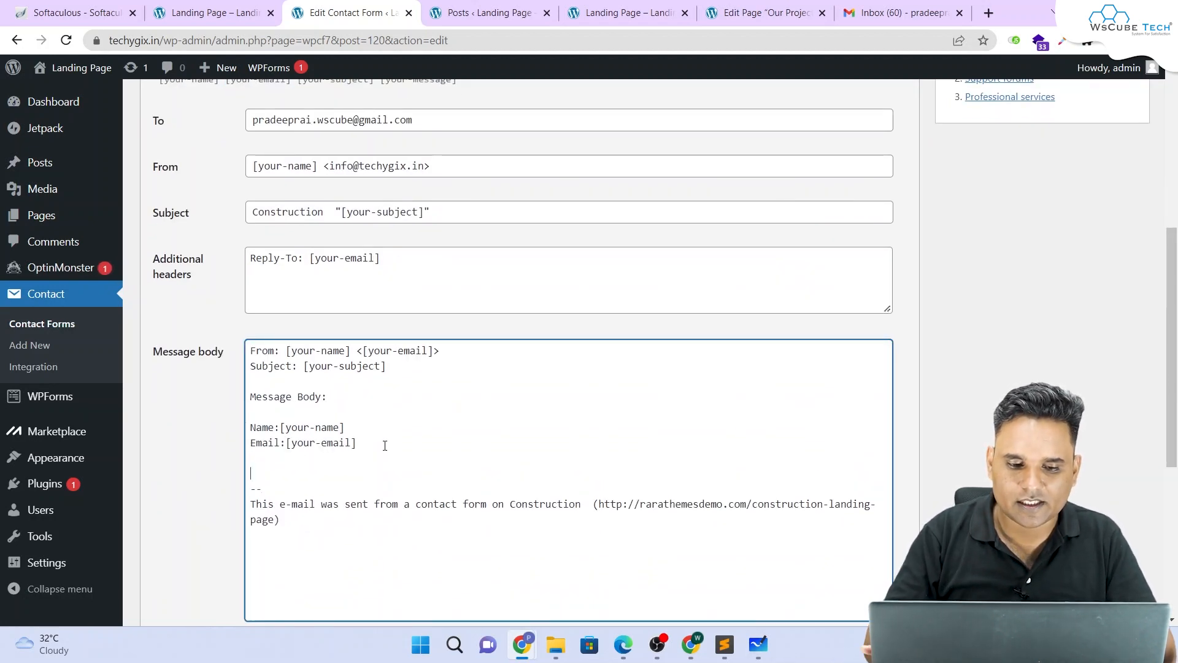
key(ctrl+v)
Step: Enable the HTML content type and save Contact form 1
scroll(423, 401, down, 3)
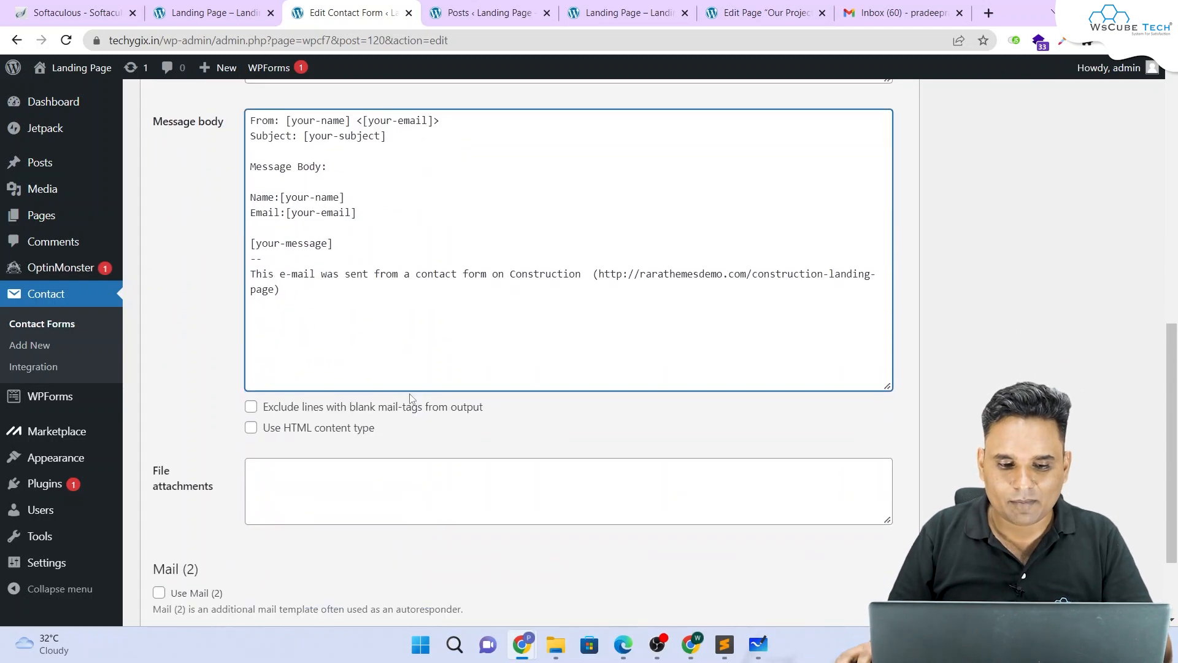
click(251, 428)
scroll(307, 423, down, 2)
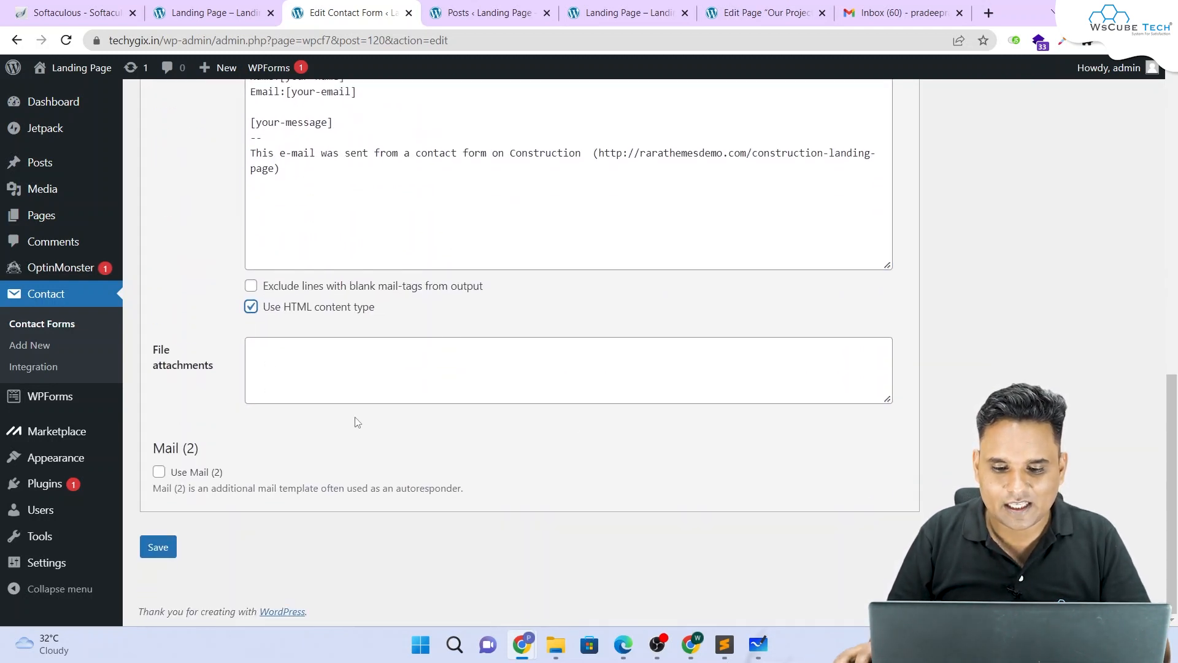
click(159, 547)
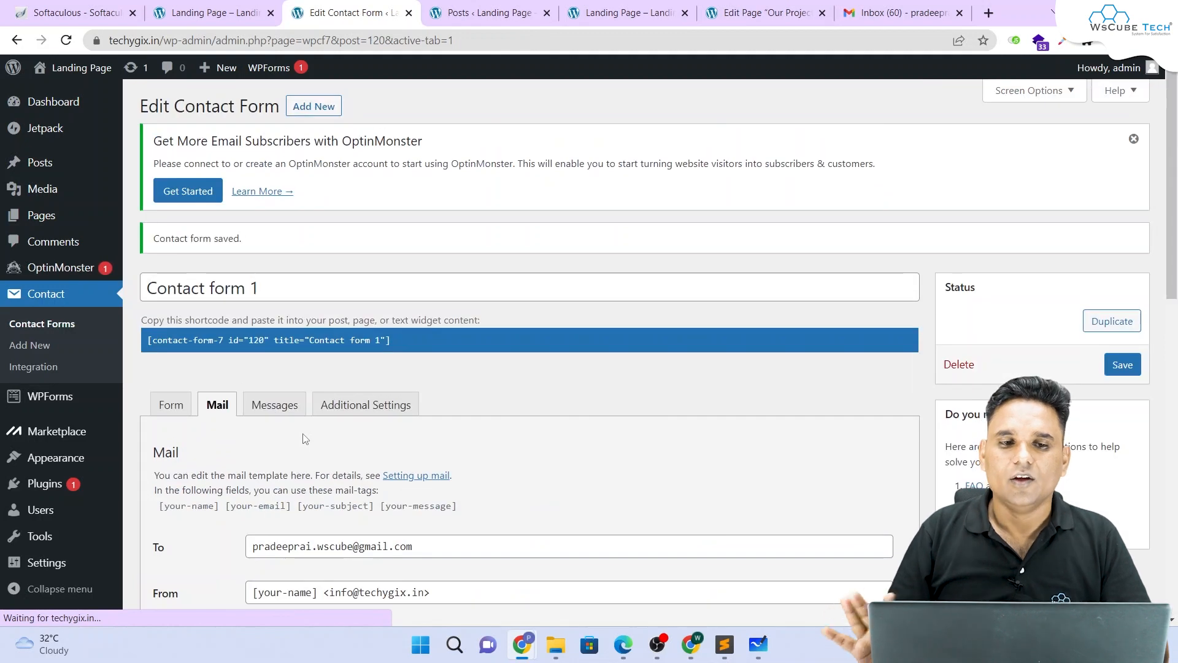